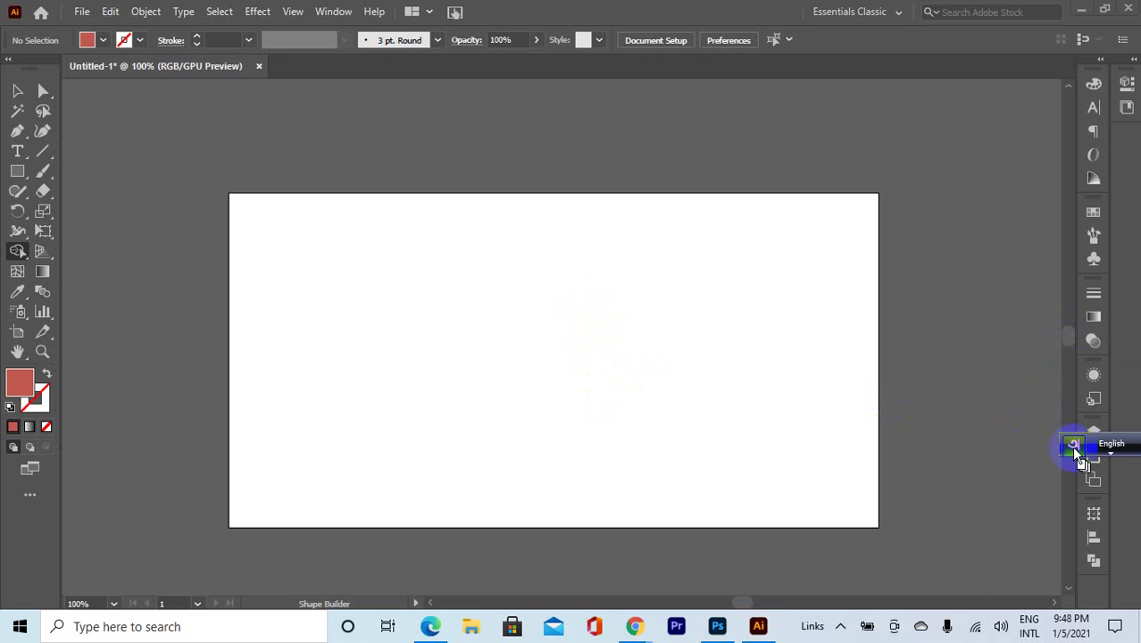
Switch to Chrome and search Google Images for "apple" in the blank tab.
scroll(494, 369, "down", 1)
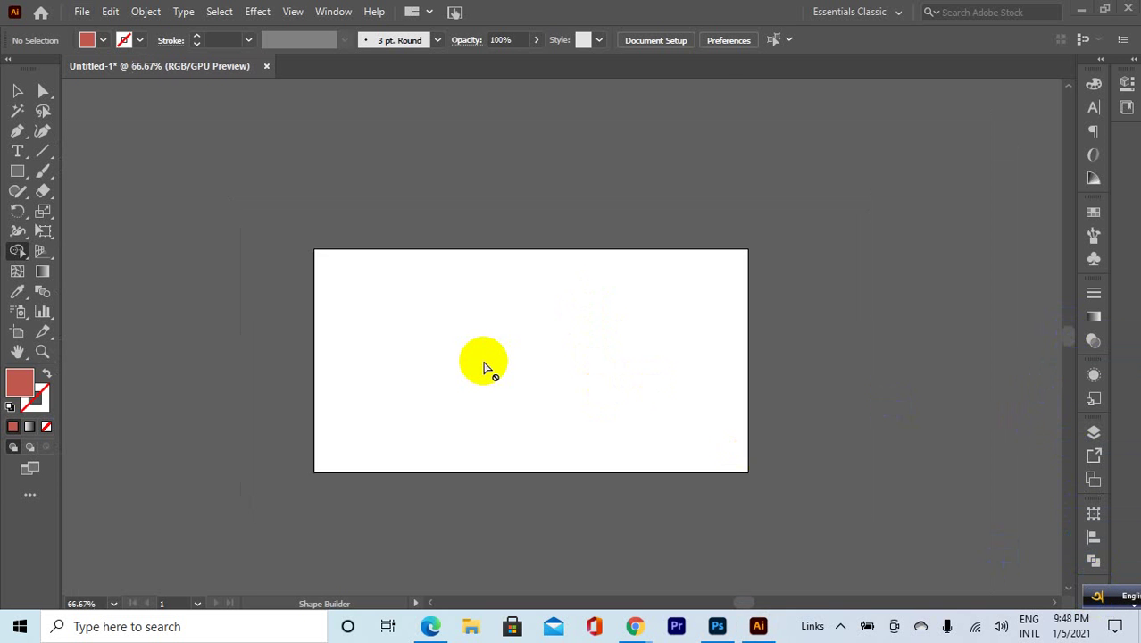
scroll(484, 367, "up", 1)
mouse_move(634, 624)
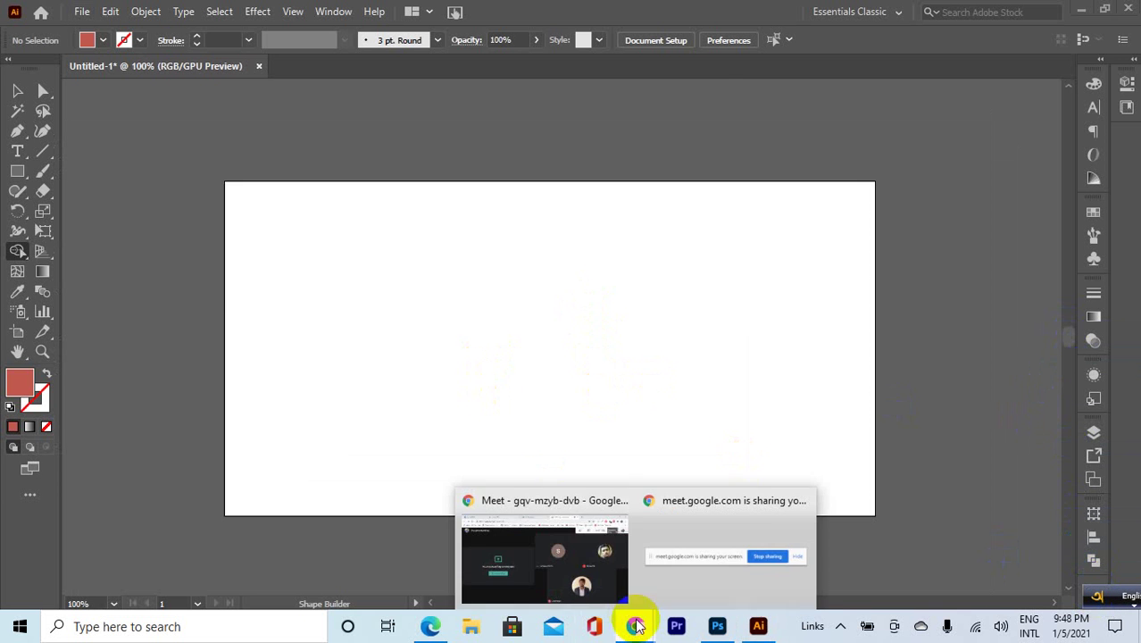
left_click(591, 566)
left_click(829, 14)
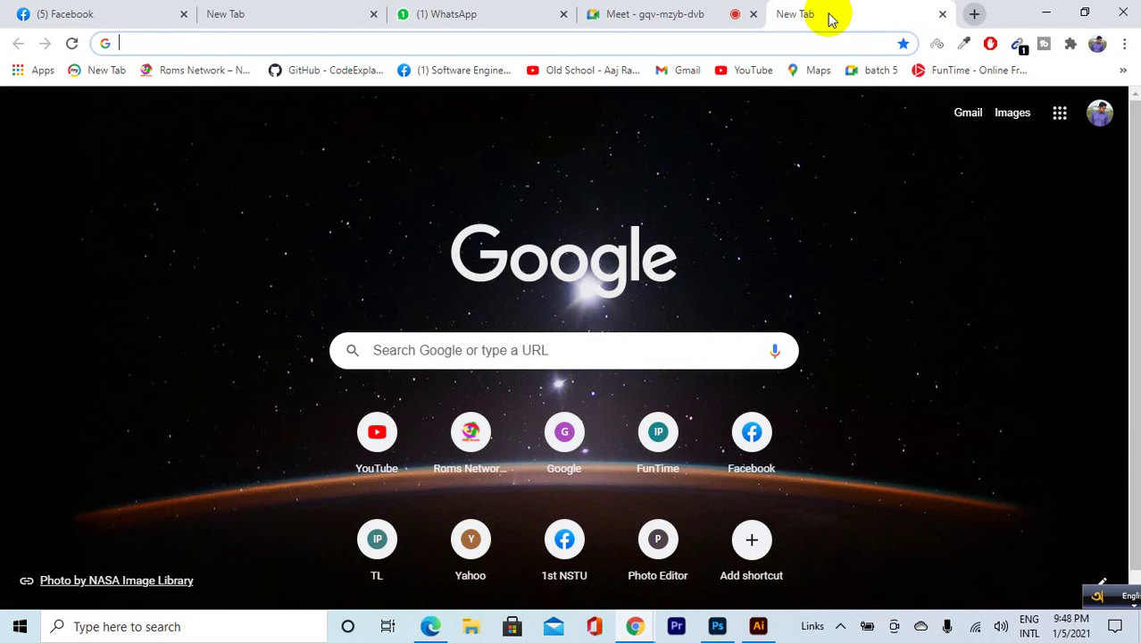
type("apple")
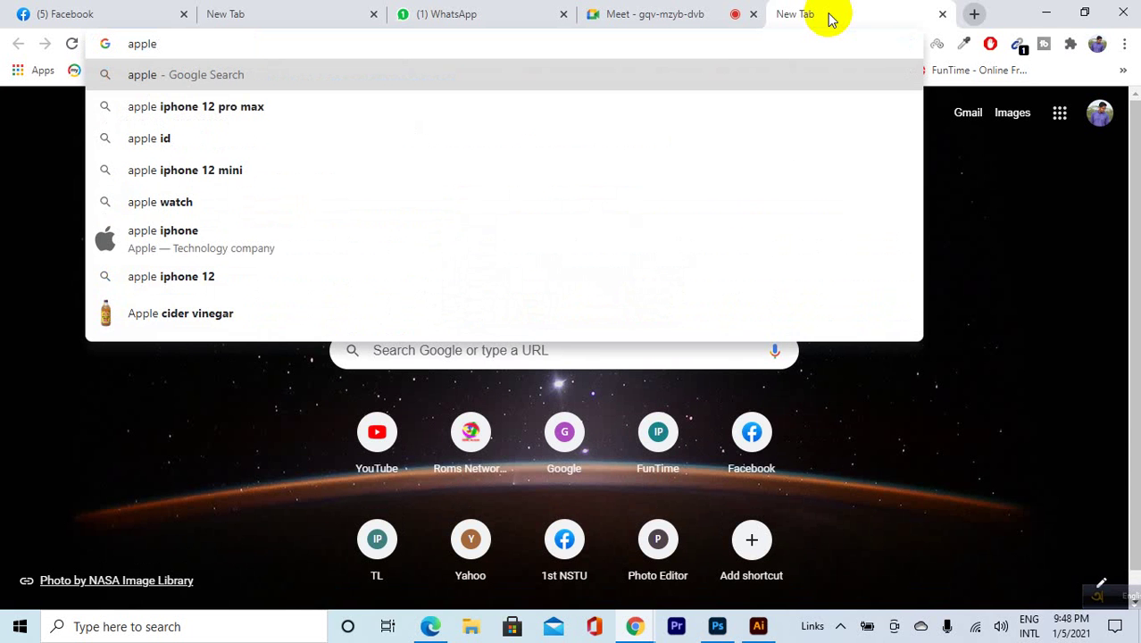
key("Return")
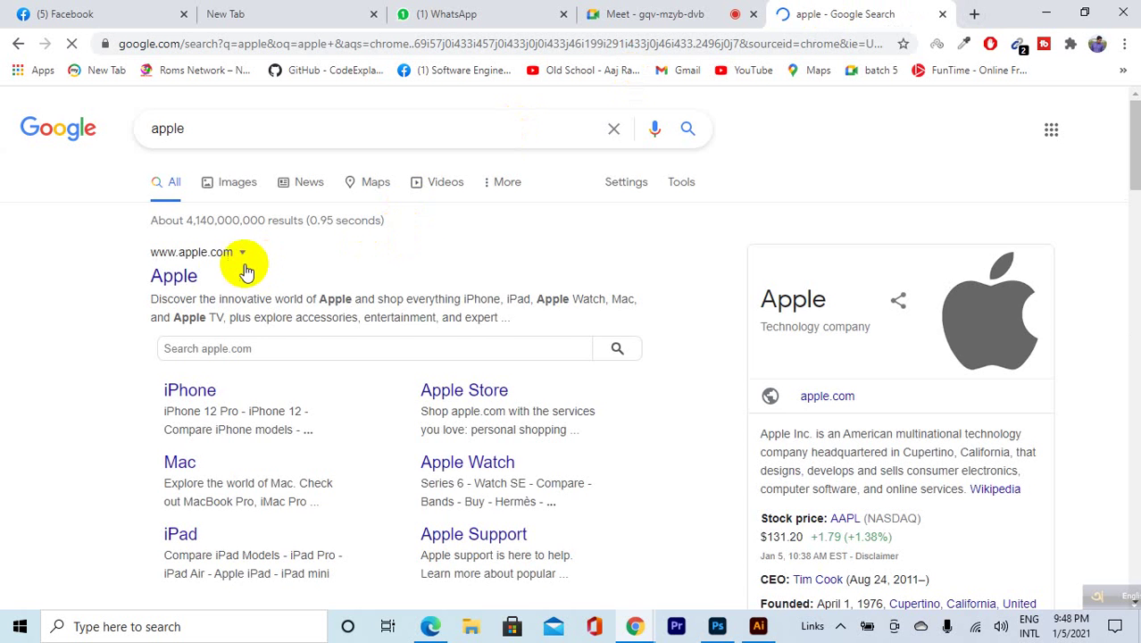
left_click(189, 273)
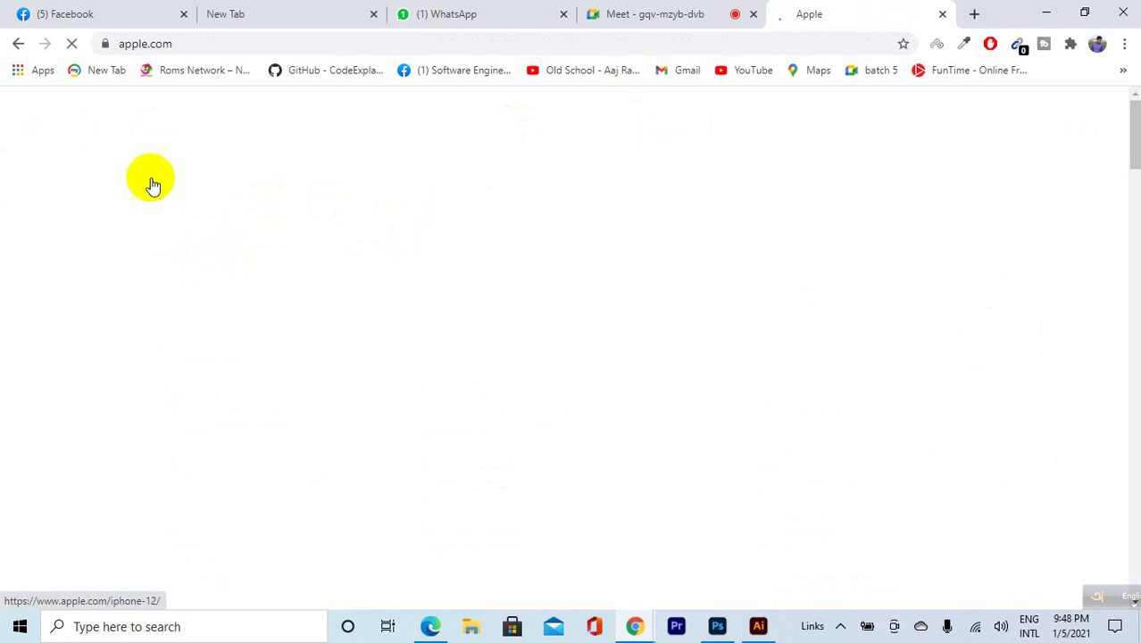
left_click(18, 44)
left_click(237, 182)
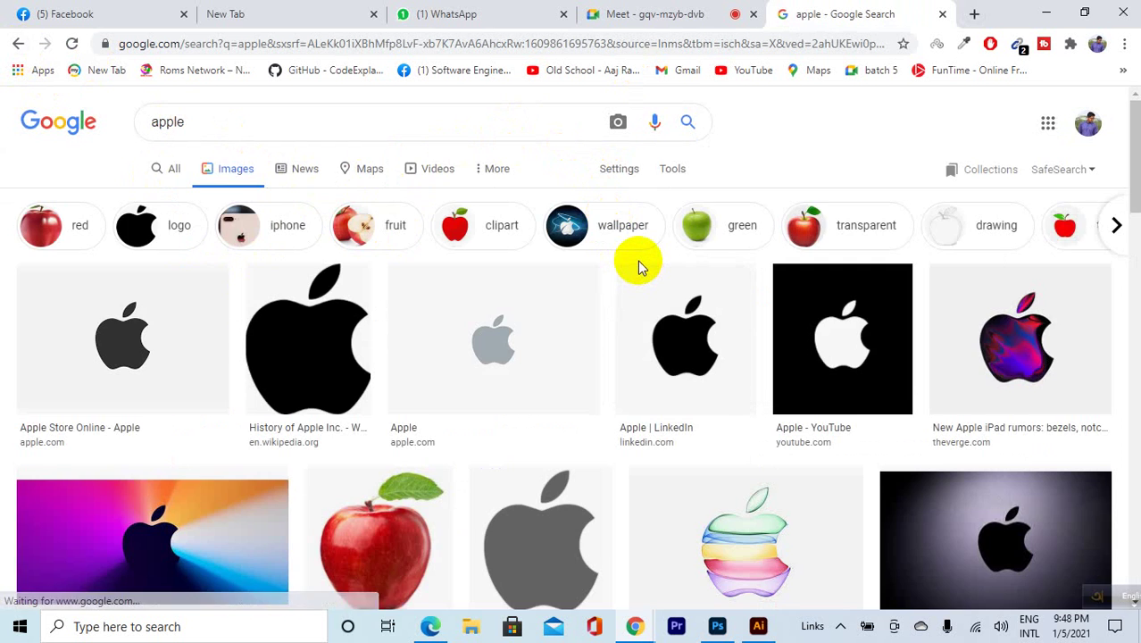
Browse the image results and open the preview of the Bramley apple photo from bordbia.ie.
scroll(637, 254, "down", 3)
scroll(639, 268, "down", 7)
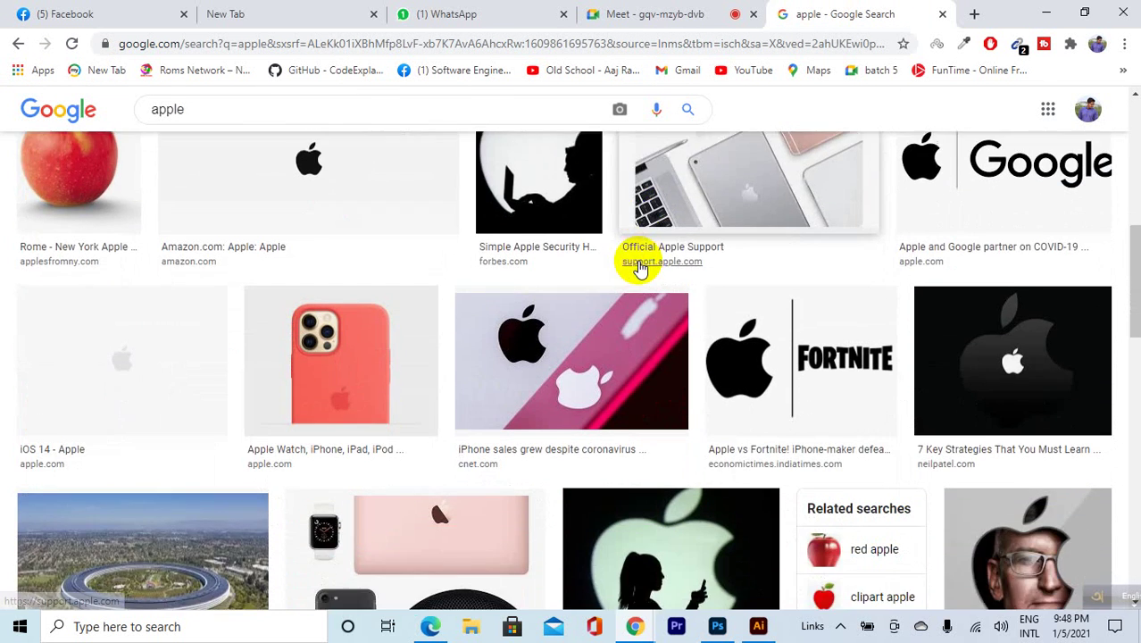
scroll(640, 268, "down", 2)
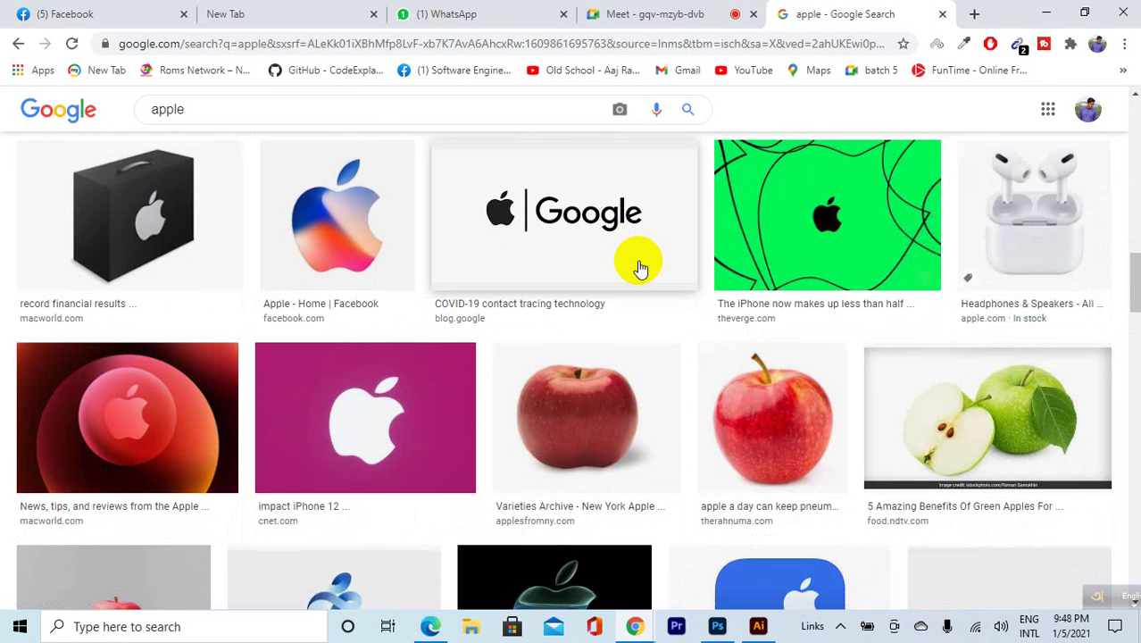
scroll(637, 255, "down", 2)
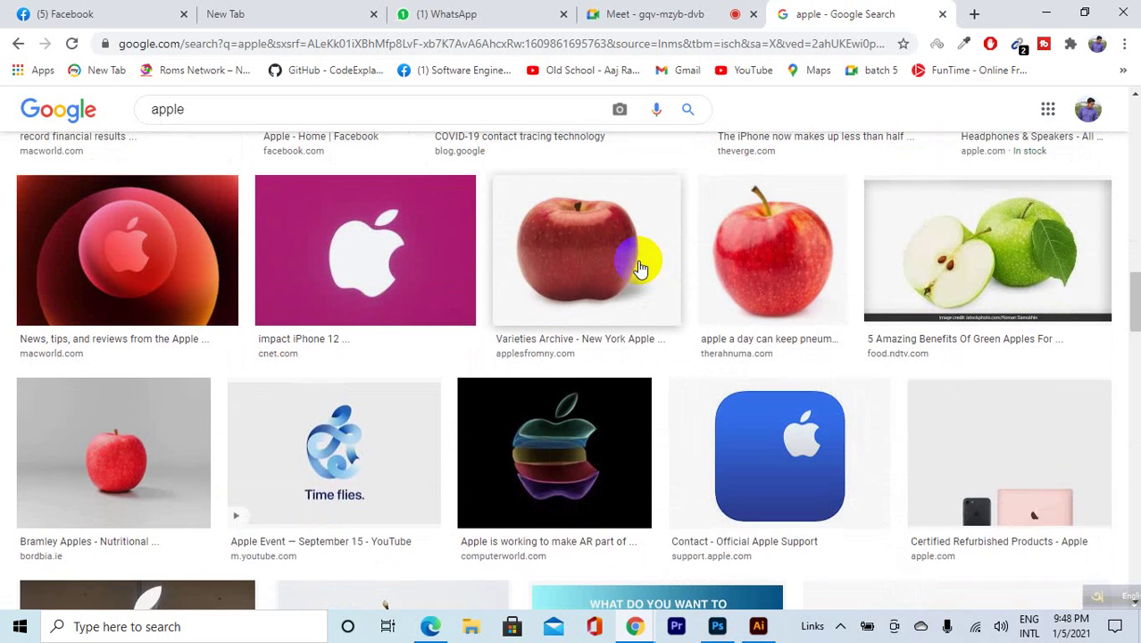
scroll(637, 255, "down", 1)
scroll(268, 339, "down", 1)
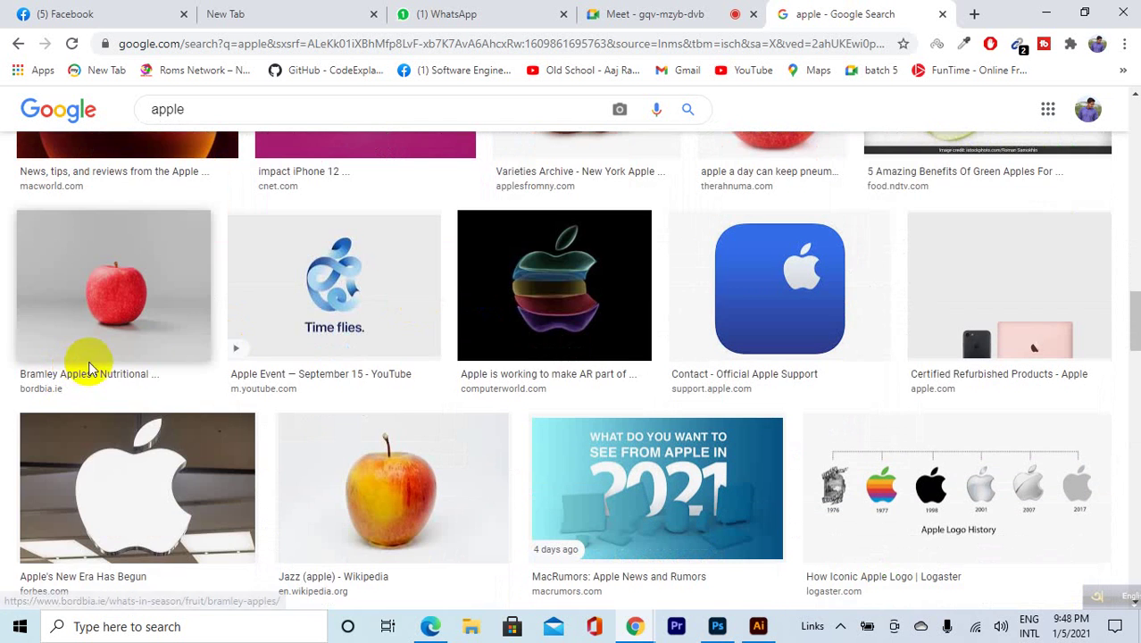
left_click(114, 314)
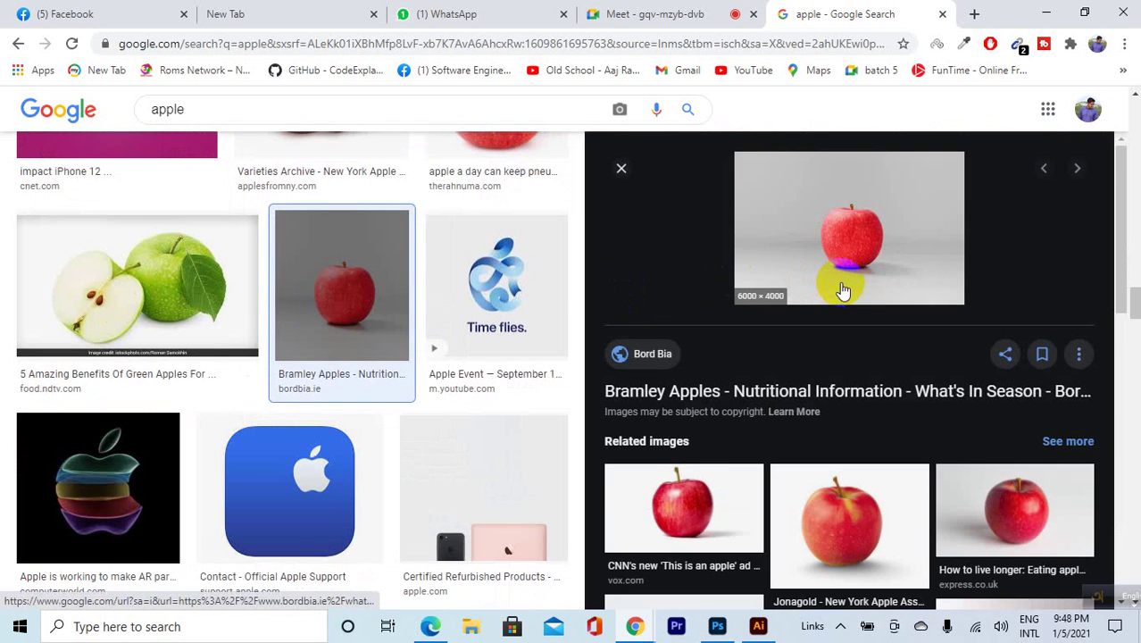
Save the previewed red apple photo to the computer as images.jpg.
scroll(843, 291, "down", 6)
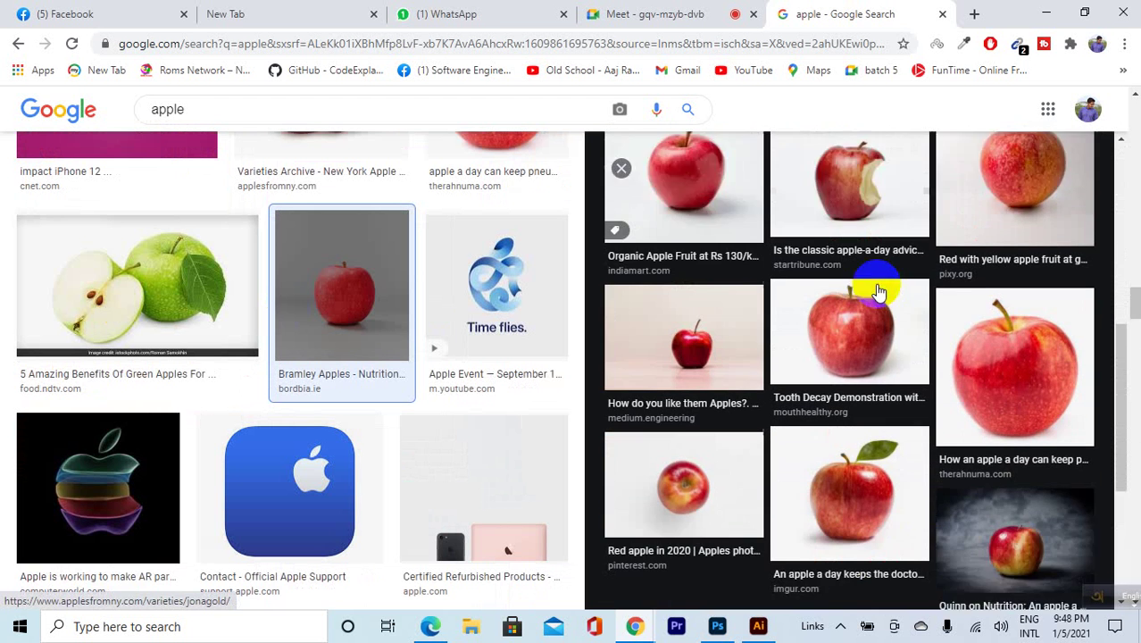
scroll(878, 292, "down", 1)
scroll(879, 292, "up", 5)
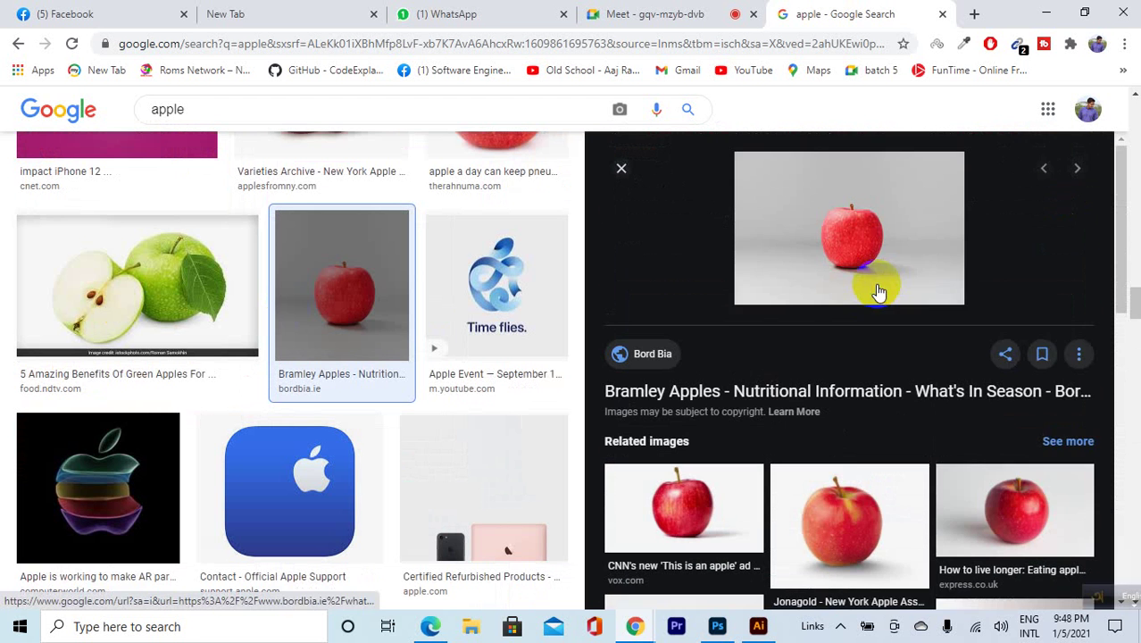
right_click(865, 248)
left_click(920, 393)
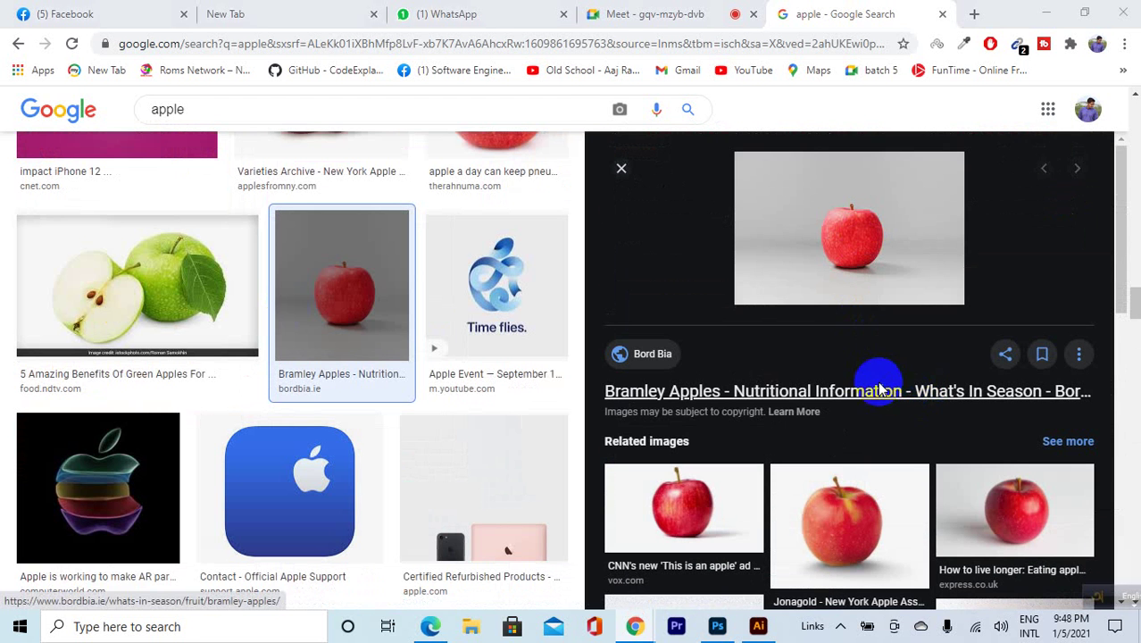
left_click(449, 381)
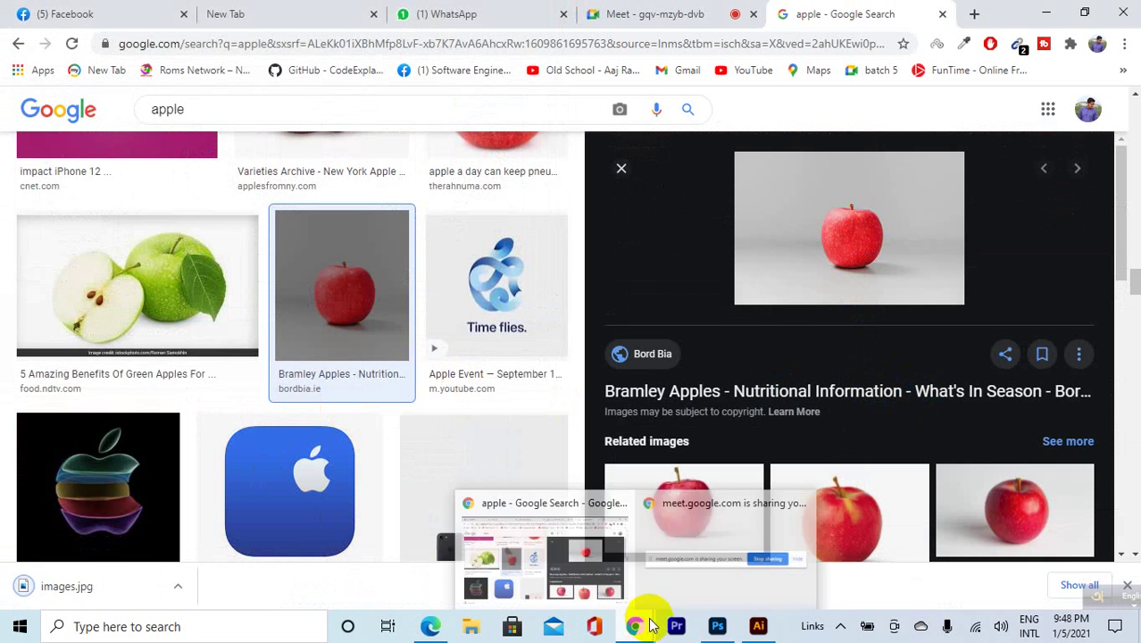
Switch to Illustrator and place images.jpg as a linked image in the middle of the blank artboard.
left_click(757, 625)
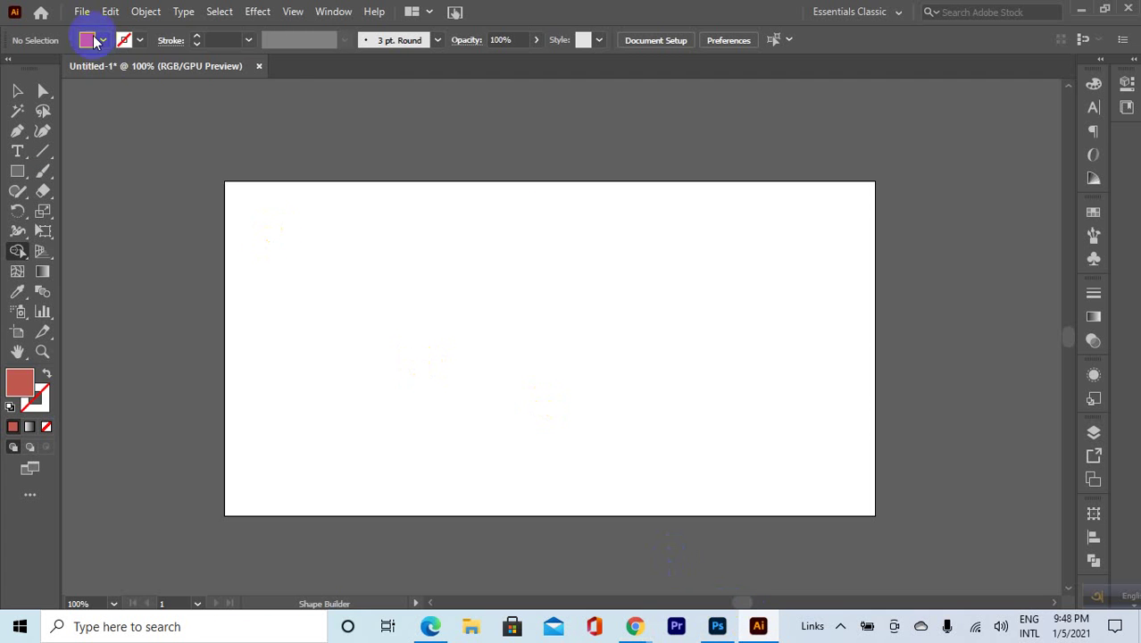
left_click(81, 10)
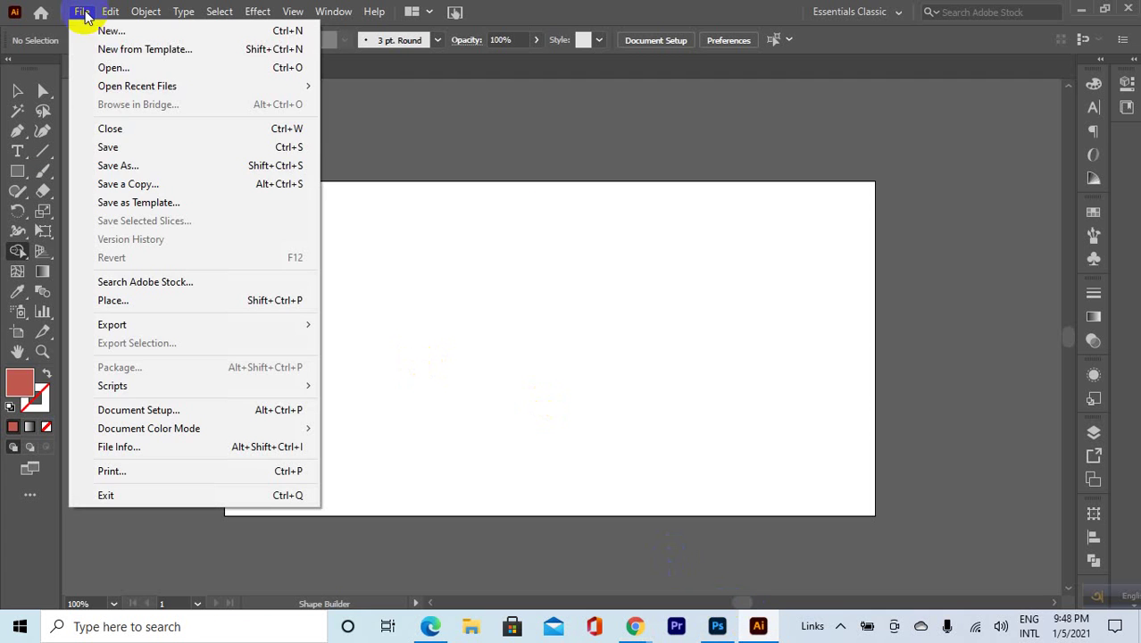
left_click(134, 302)
scroll(82, 179, "up", 5)
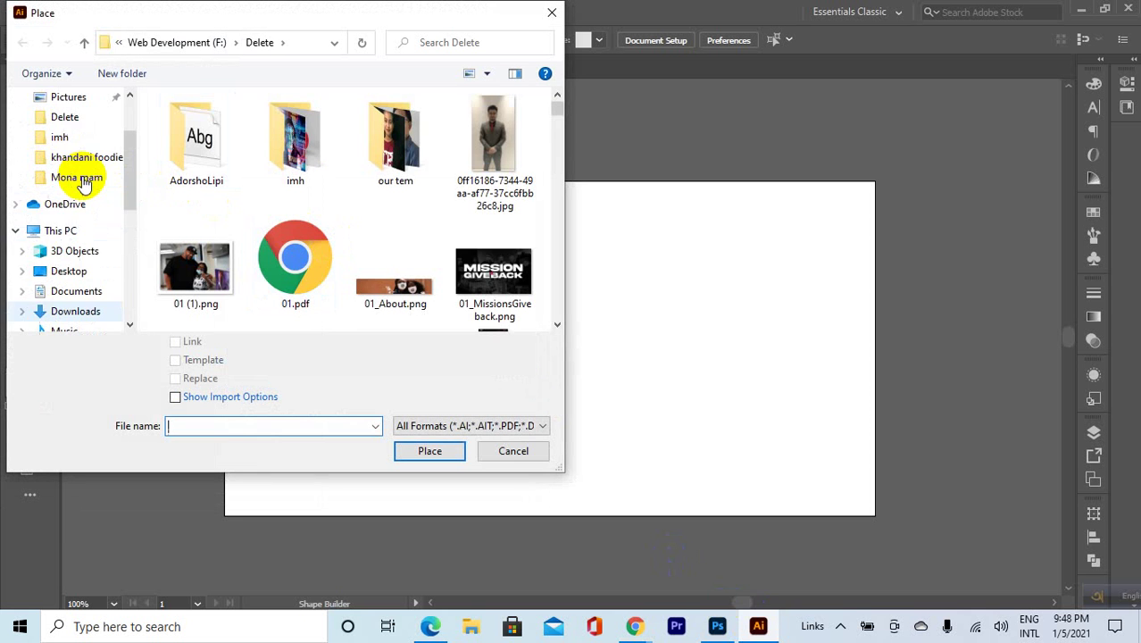
left_click(75, 115)
scroll(299, 187, "down", 3)
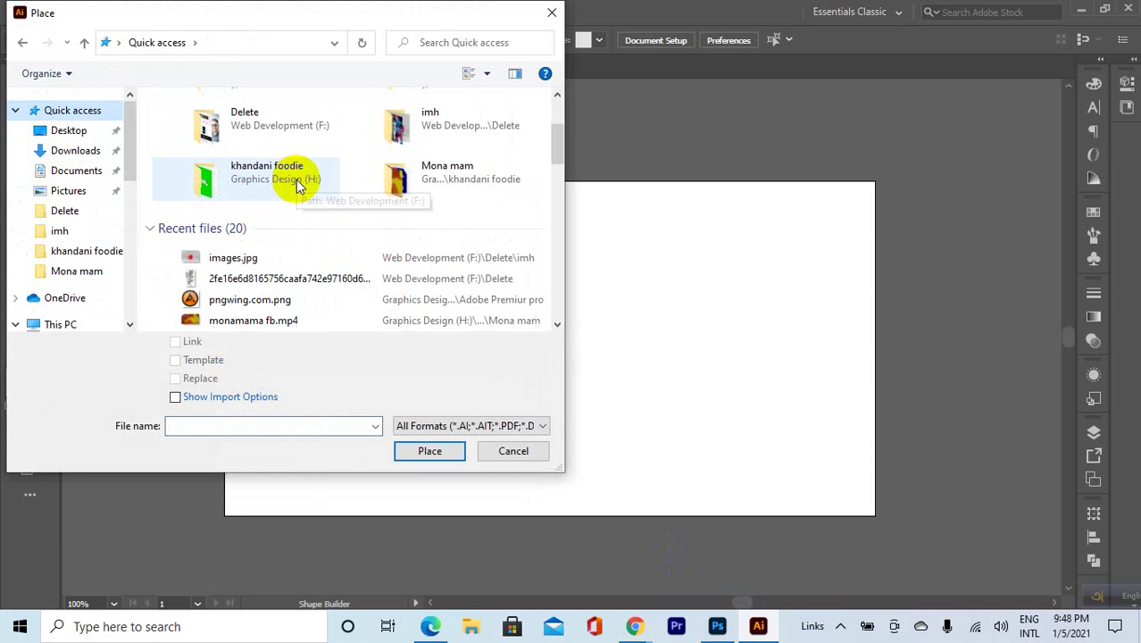
left_click(287, 255)
left_click(421, 456)
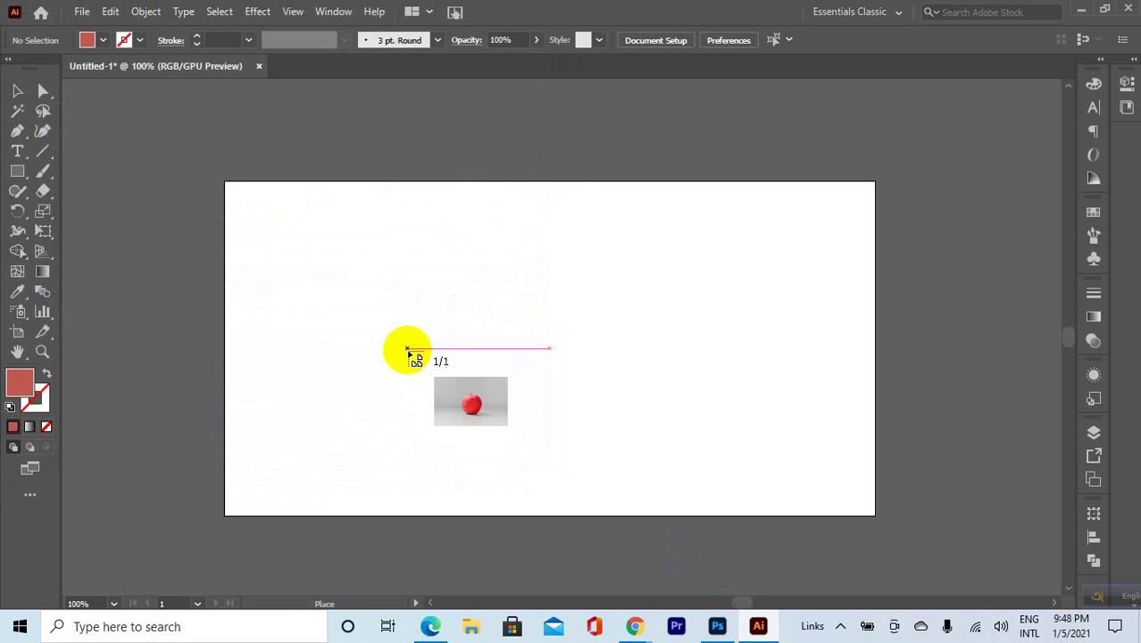
left_click_drag(369, 266, 734, 505)
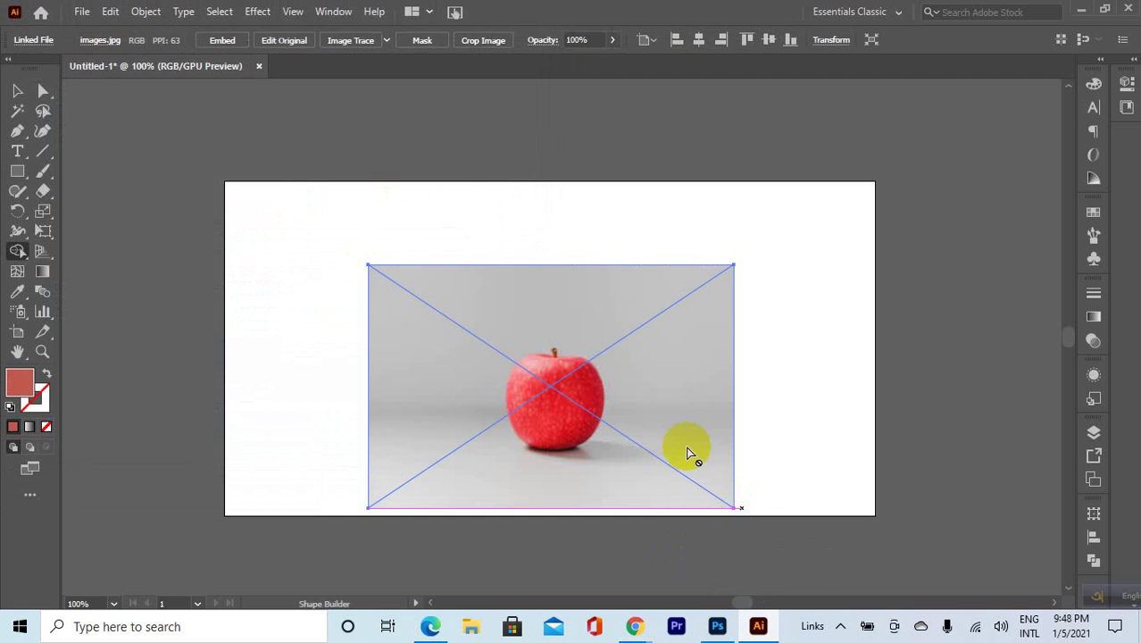
scroll(730, 480, "down", 1)
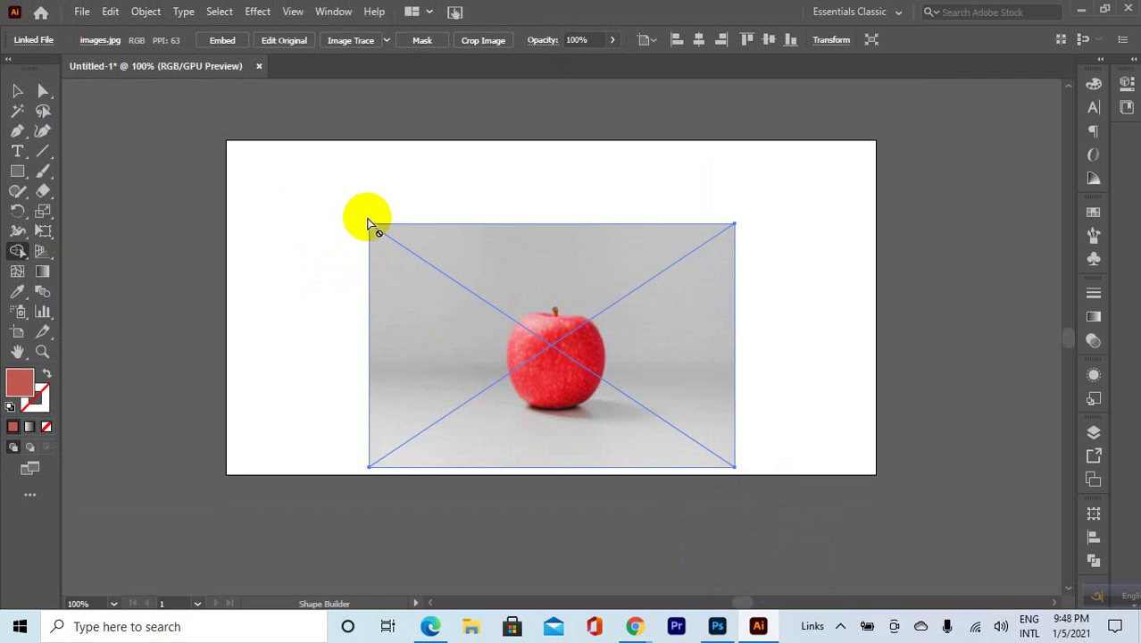
Enlarge the placed apple photo until it extends past all edges of the artboard and centre it there.
left_click(17, 90)
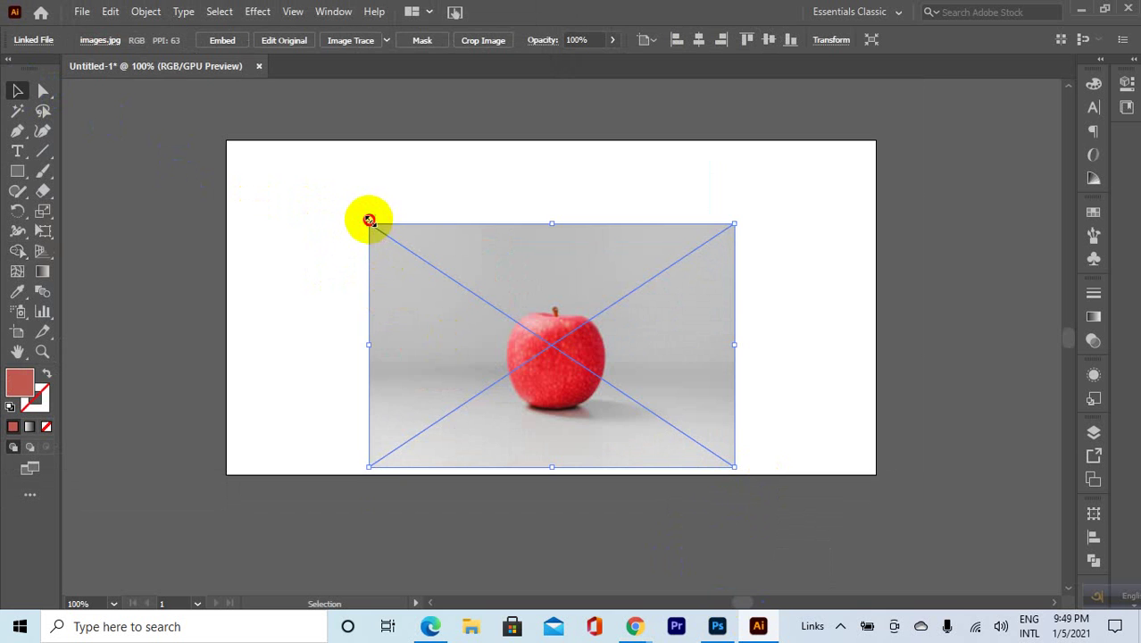
left_click_drag(369, 220, 217, 113)
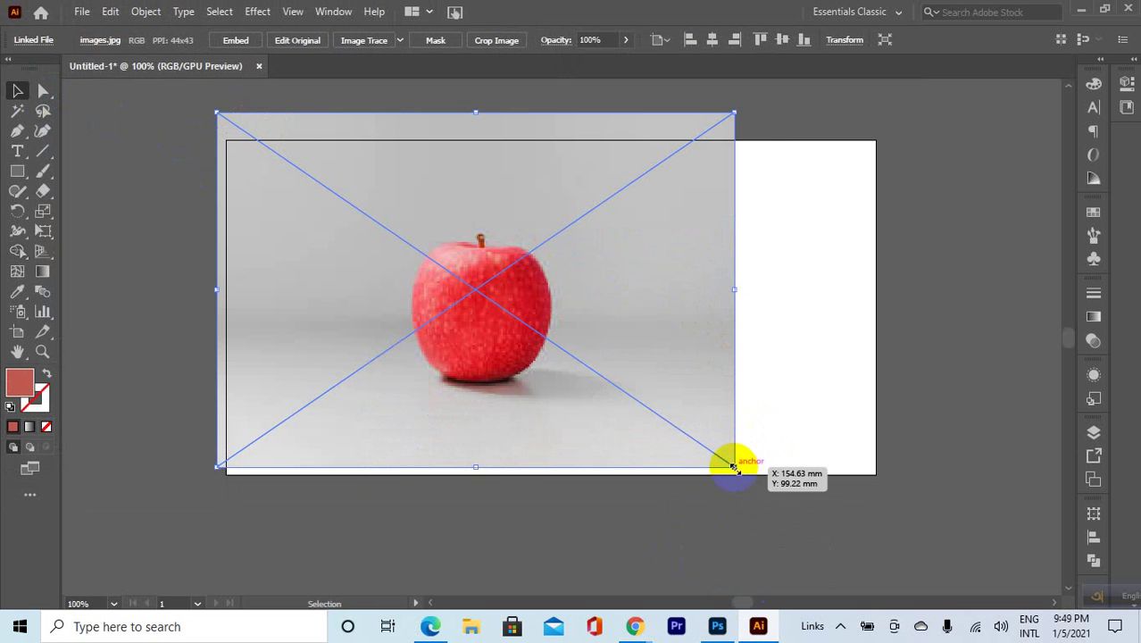
left_click_drag(733, 467, 905, 540)
left_click_drag(634, 396, 625, 370)
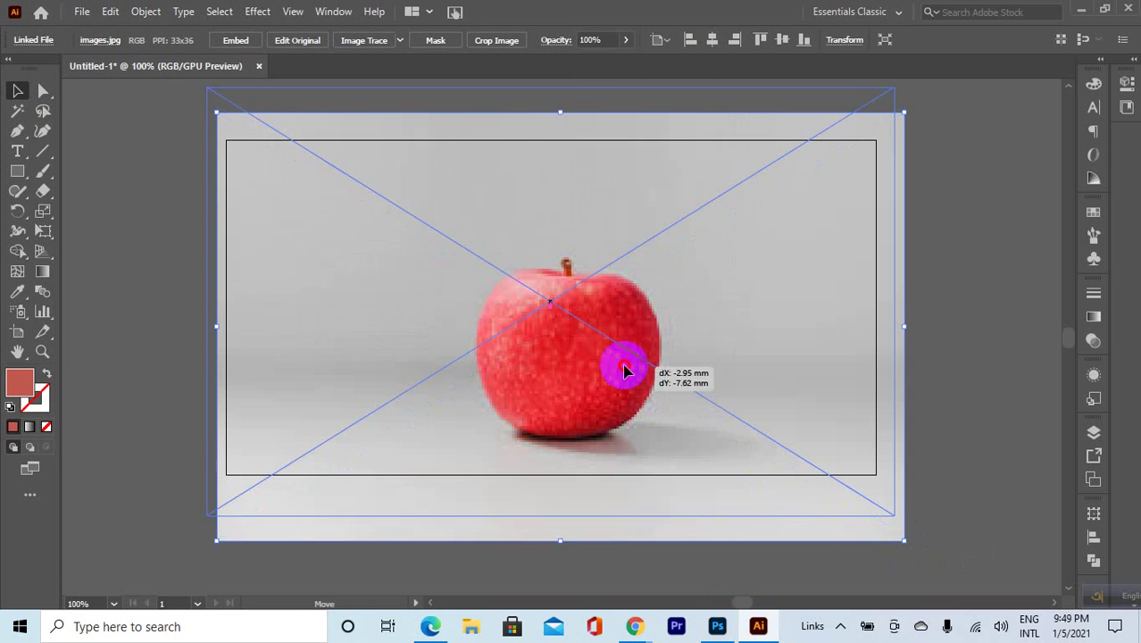
left_click(940, 298)
scroll(806, 287, "down", 1)
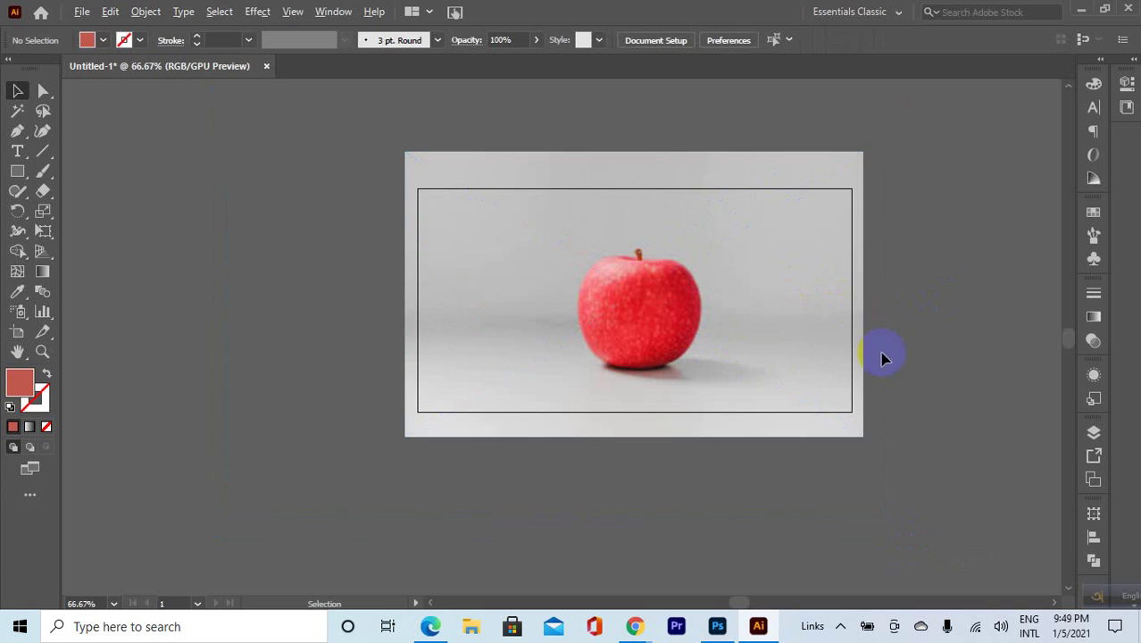
Shrink the apple photo to match the artboard's height, leaving white margins on both sides.
left_click(861, 434)
left_click_drag(862, 435, 775, 386)
left_click_drag(658, 325, 701, 359)
left_click_drag(816, 412, 811, 409)
left_click(886, 377)
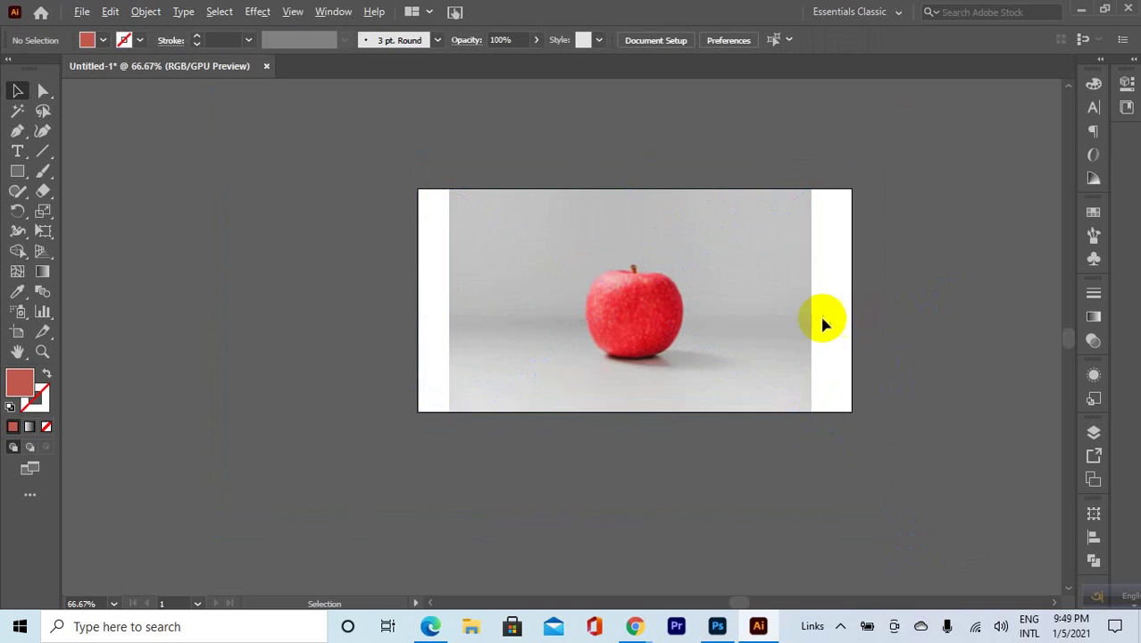
scroll(824, 321, "up", 1)
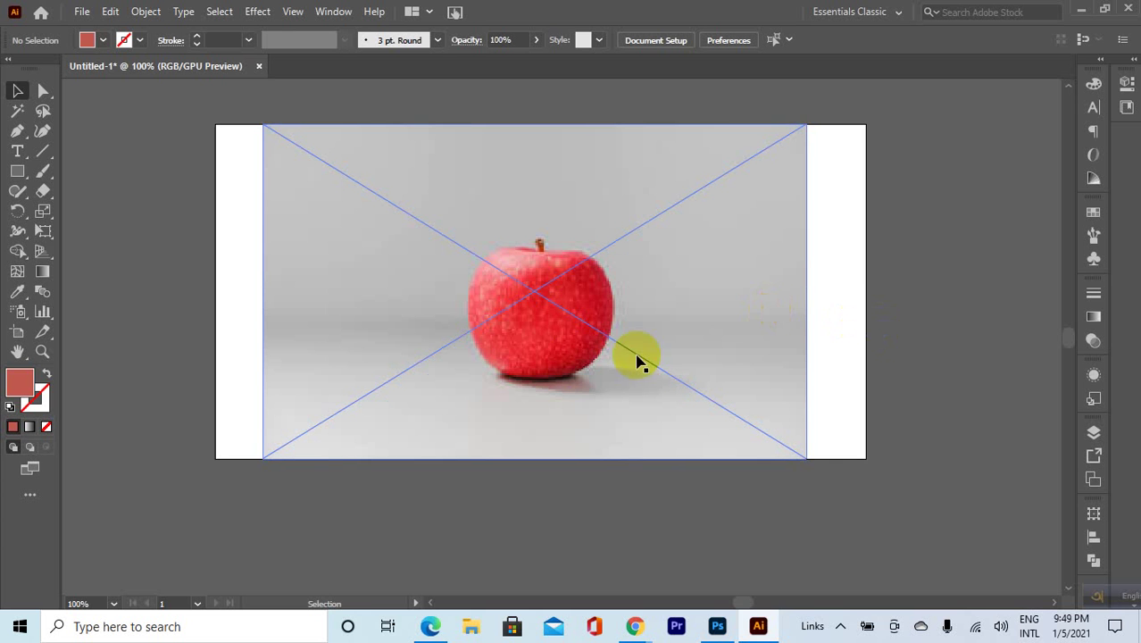
Reduce the apple photo to about half the artboard's width, move it to the artboard's middle, widen it slightly, and deselect it.
left_click(561, 308)
left_click(599, 277)
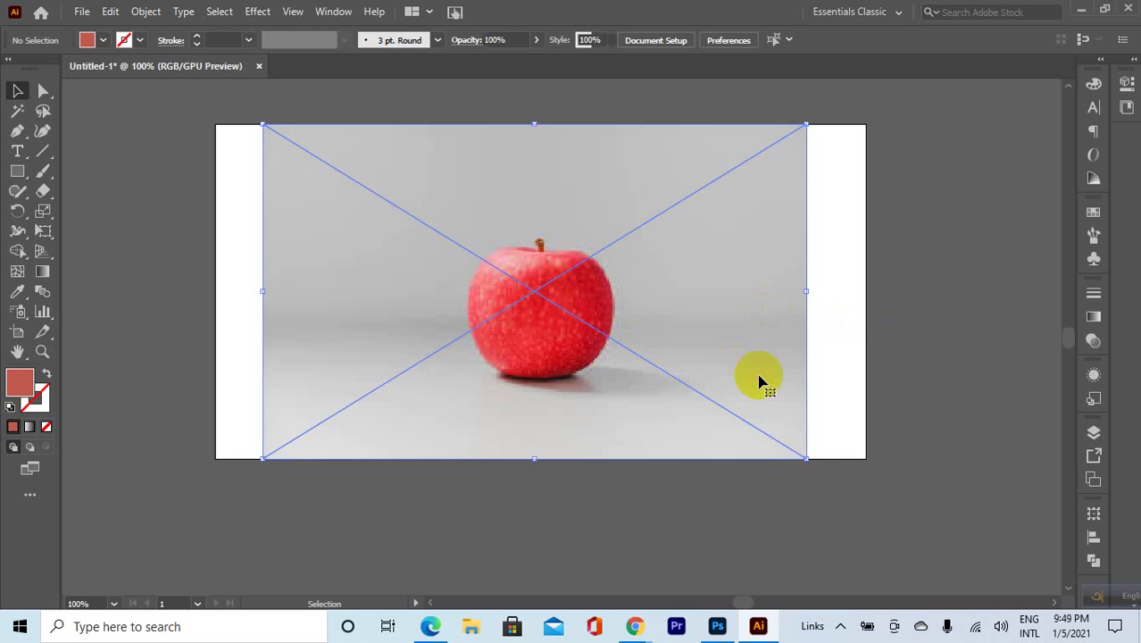
left_click_drag(806, 457, 597, 363)
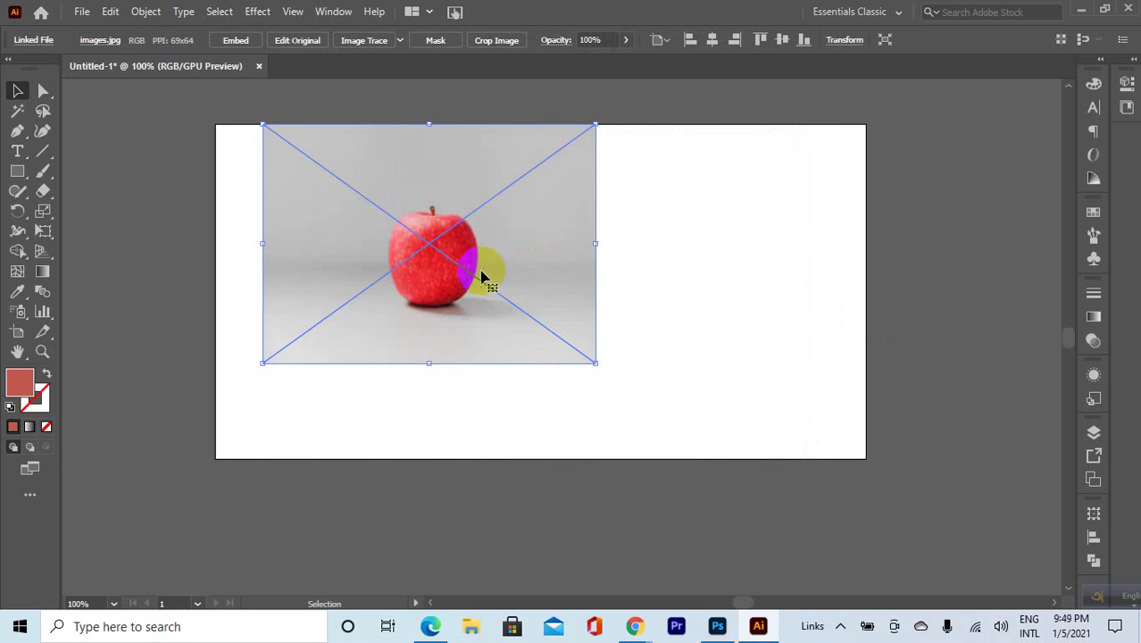
scroll(482, 272, "up", 3)
scroll(481, 273, "down", 2)
left_click_drag(392, 249, 568, 340)
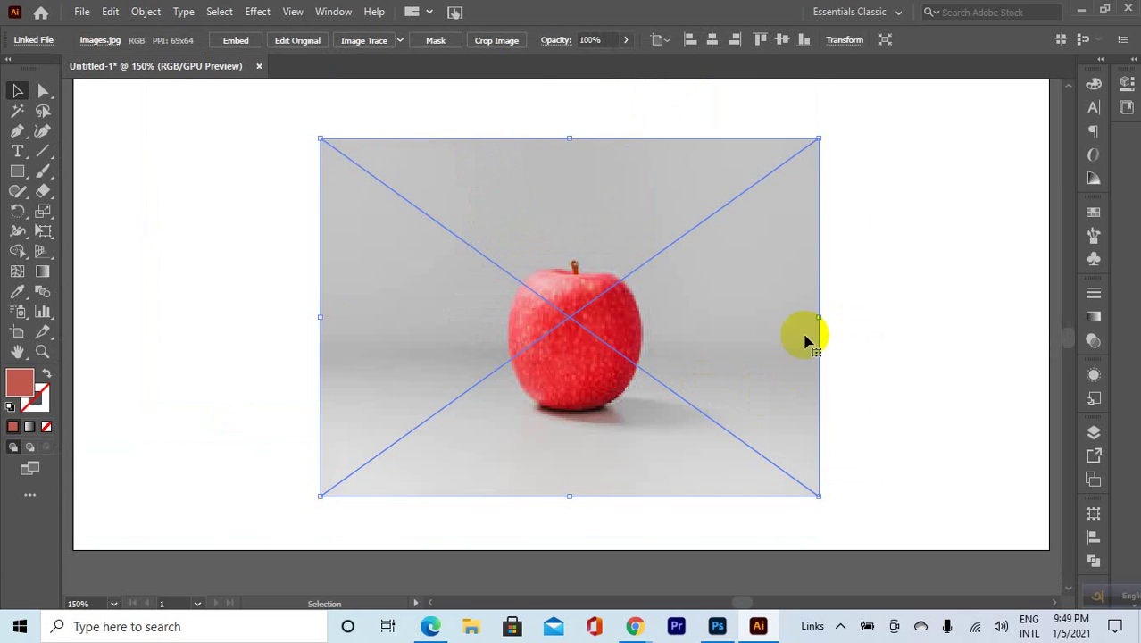
left_click_drag(819, 314, 858, 337)
scroll(763, 380, "up", 1)
scroll(764, 383, "up", 1)
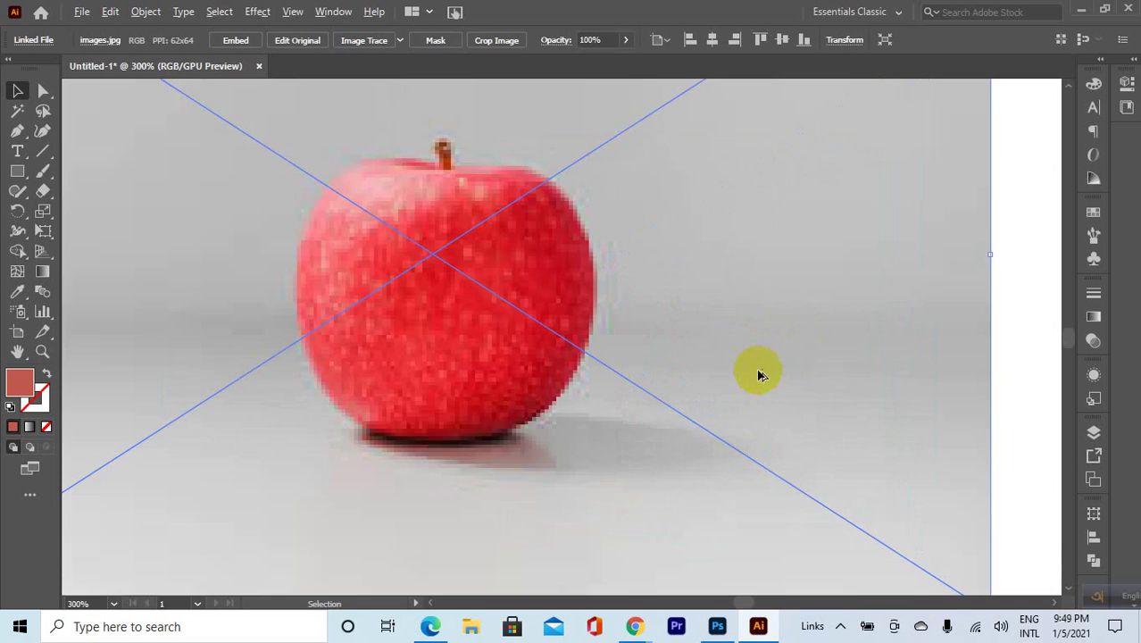
scroll(757, 372, "down", 1)
left_click(997, 293)
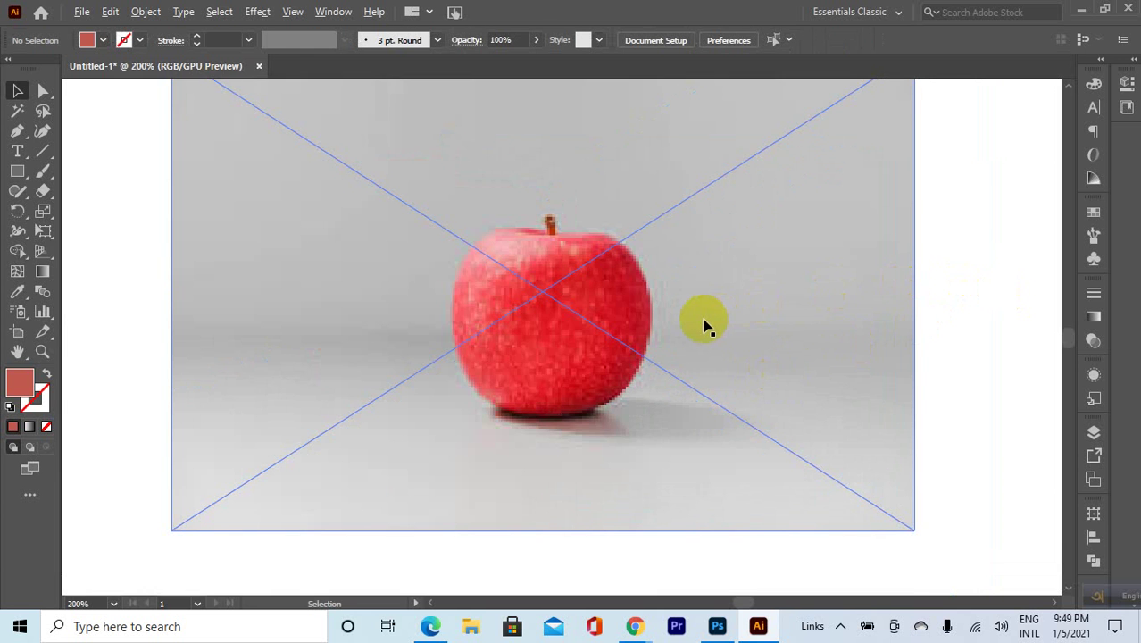
scroll(702, 322, "down", 1)
scroll(710, 322, "up", 2)
scroll(724, 317, "down", 1)
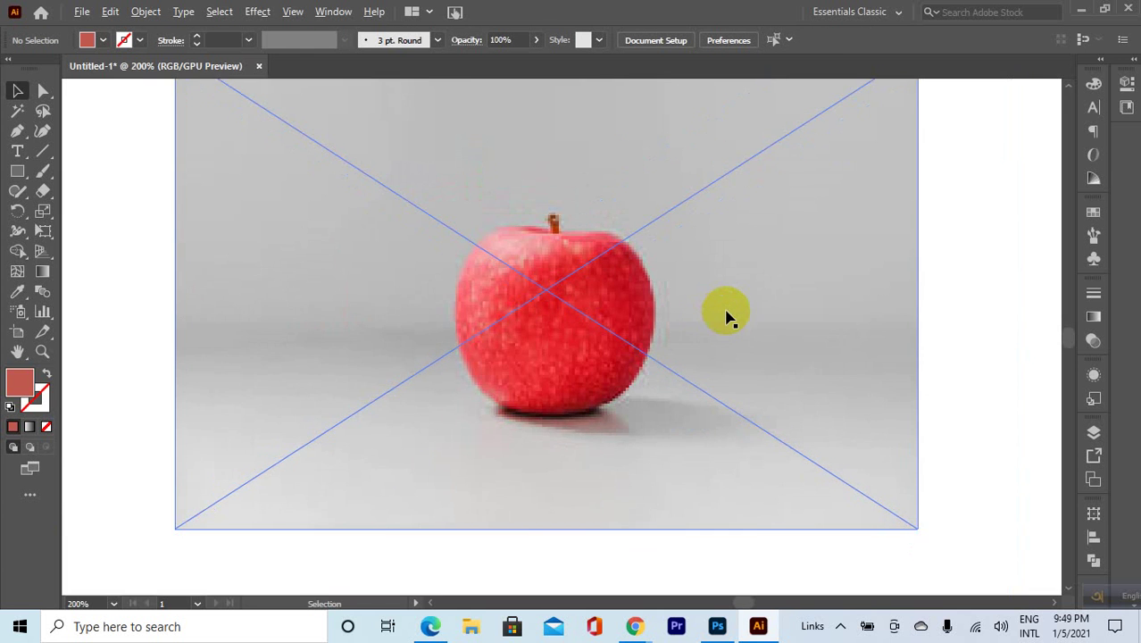
scroll(727, 316, "down", 1)
scroll(741, 316, "up", 2)
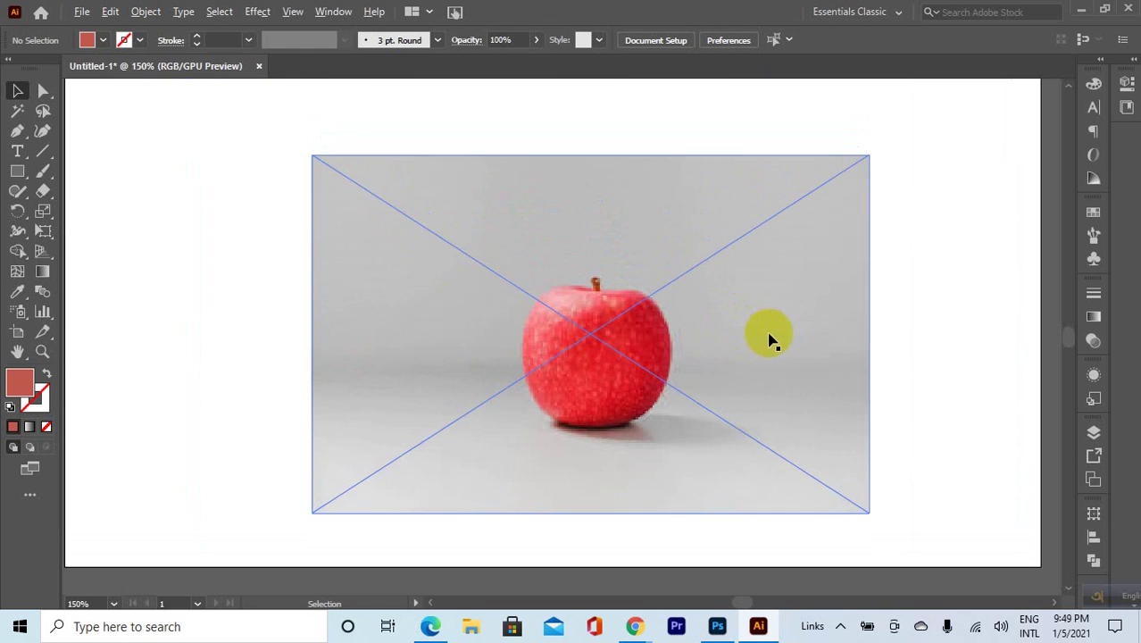
scroll(770, 339, "up", 1)
left_click_drag(613, 361, 484, 352)
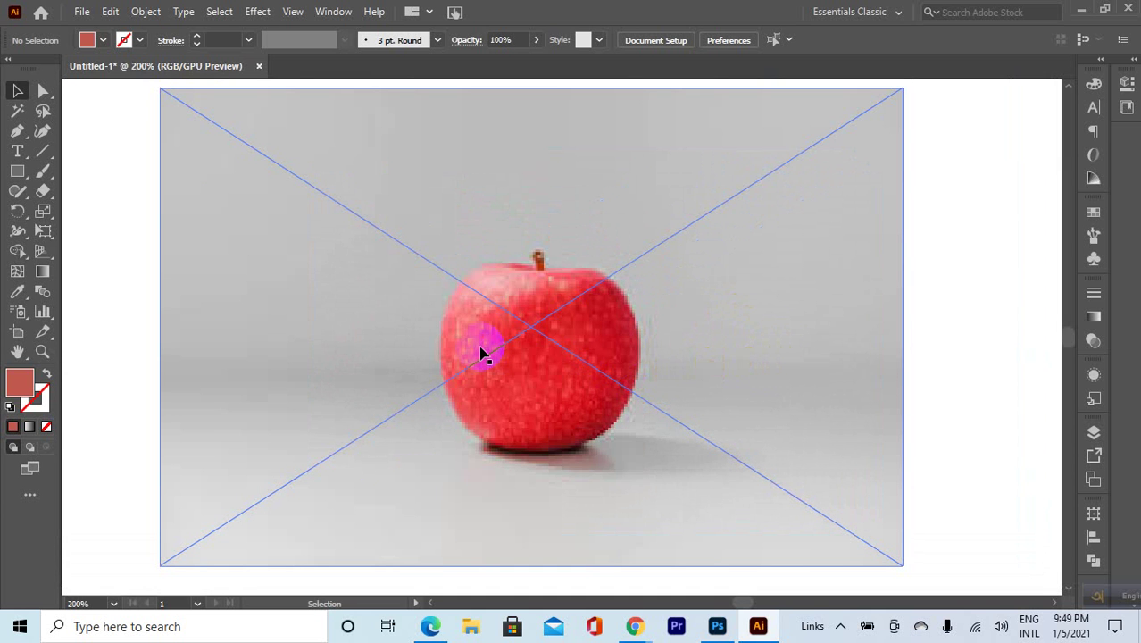
left_click(581, 286)
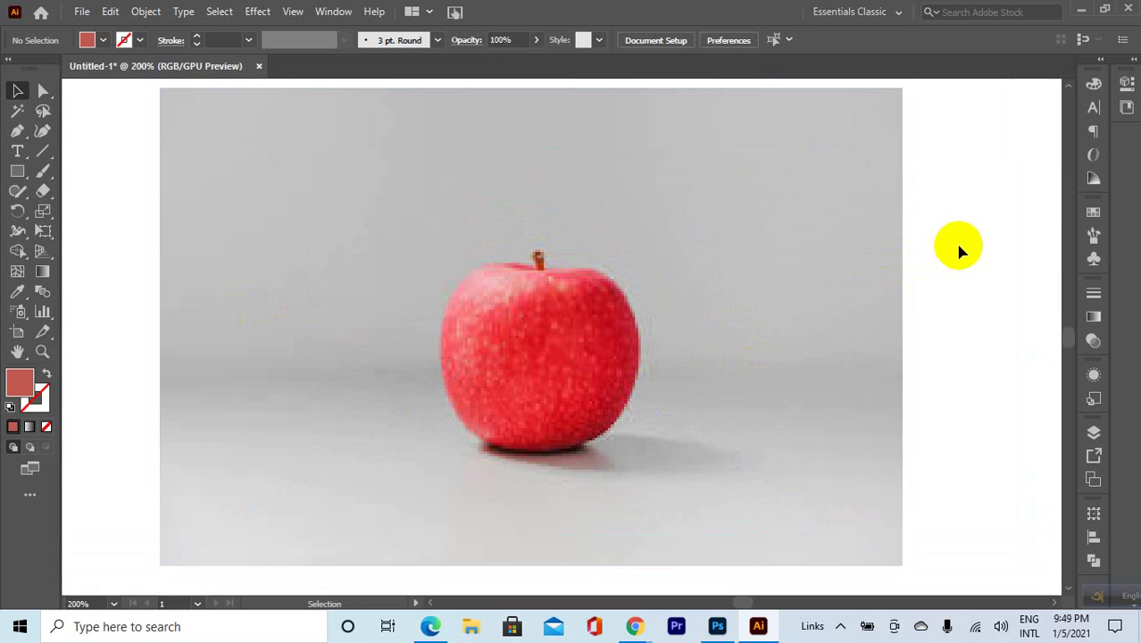
right_click(19, 256)
right_click(18, 279)
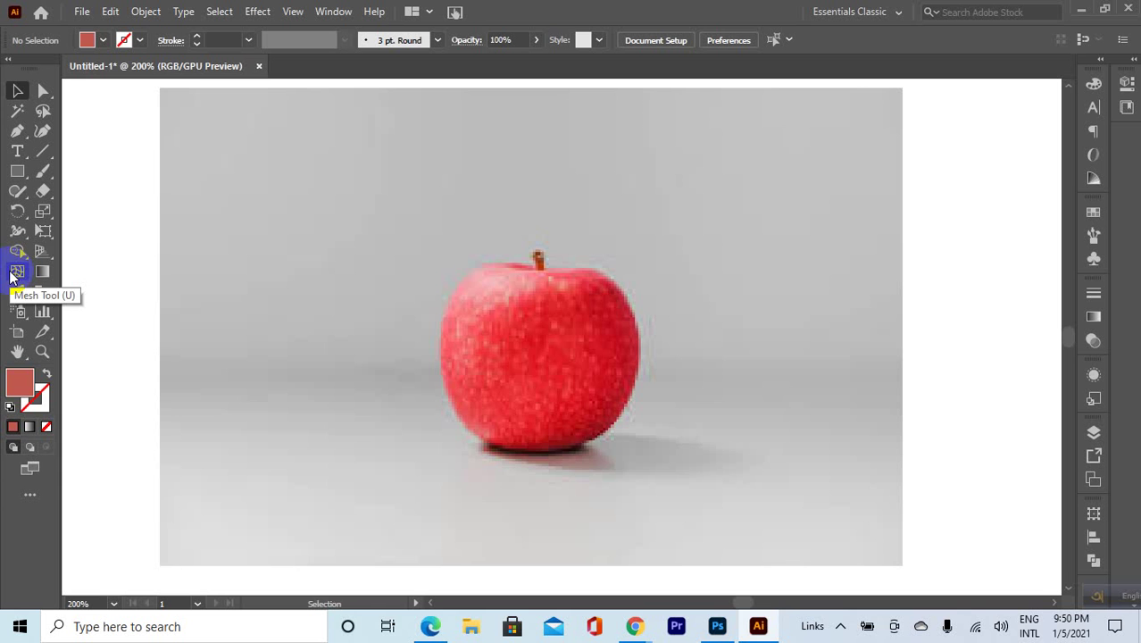
left_click(13, 272)
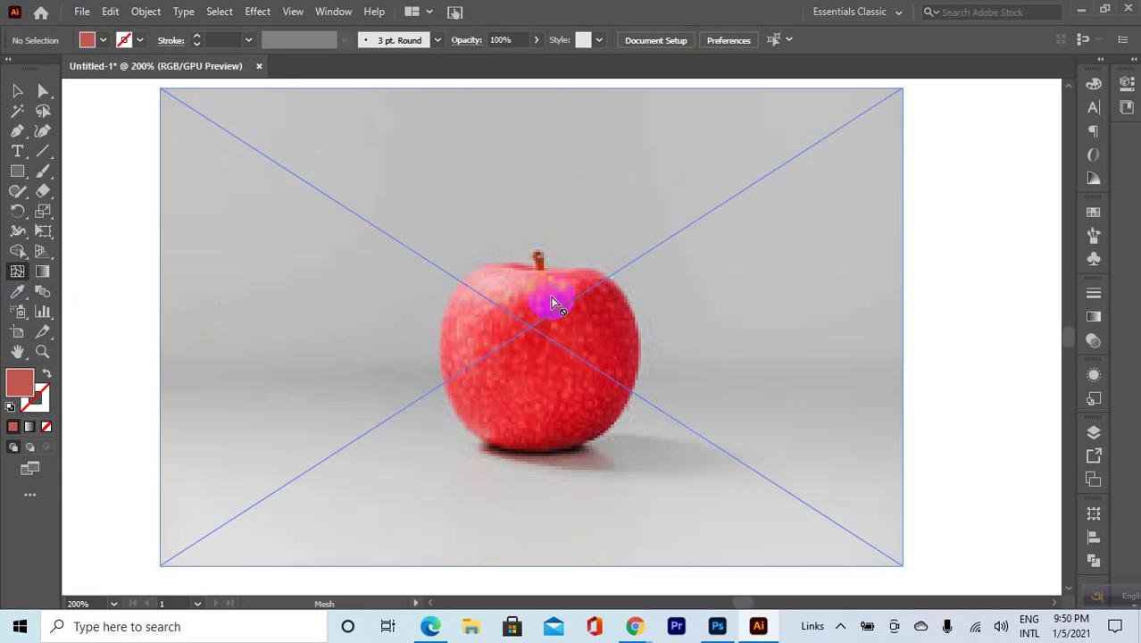
Start tracing the apple with the Pen tool, curving from the stem's base over the upper-left shoulder.
left_click(17, 130)
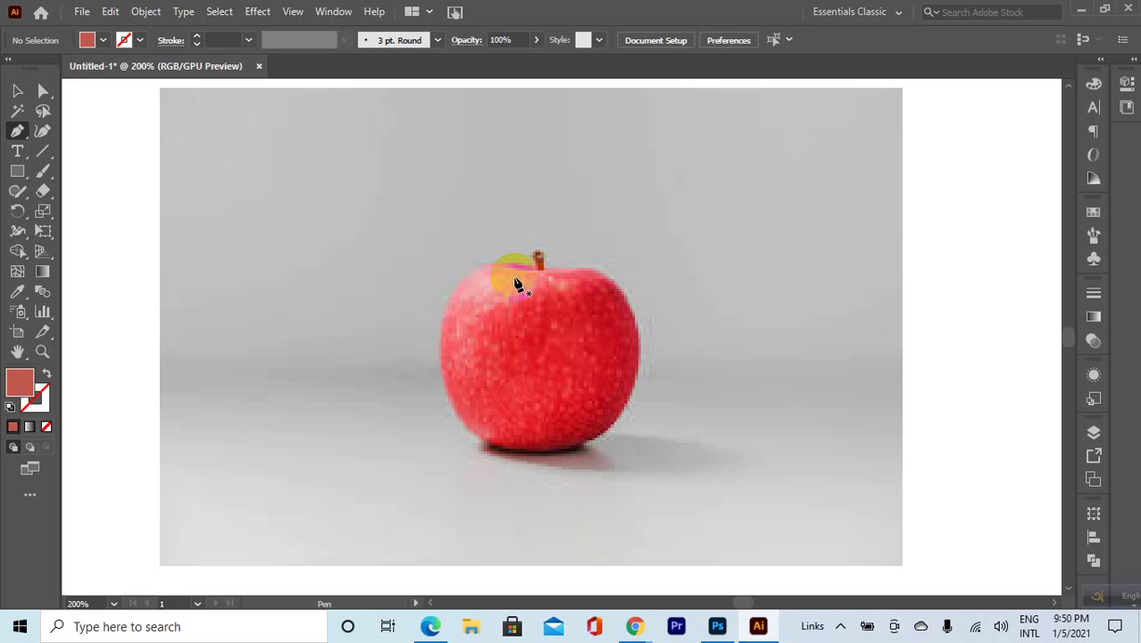
scroll(518, 284, "up", 1)
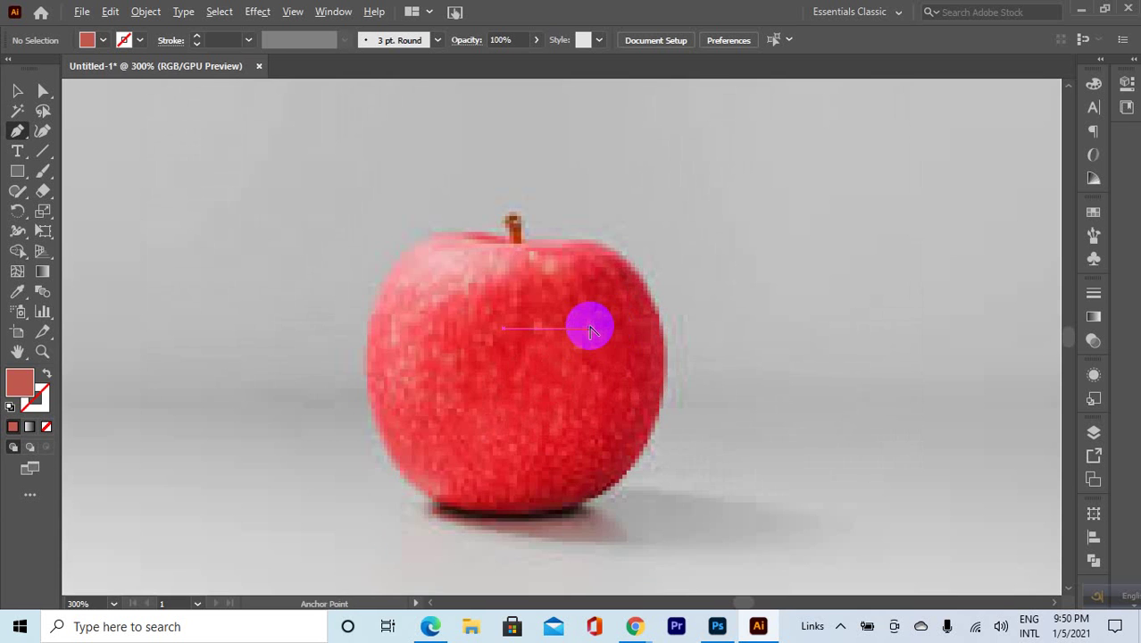
scroll(570, 311, "down", 1)
scroll(538, 272, "down", 1)
scroll(540, 278, "up", 1)
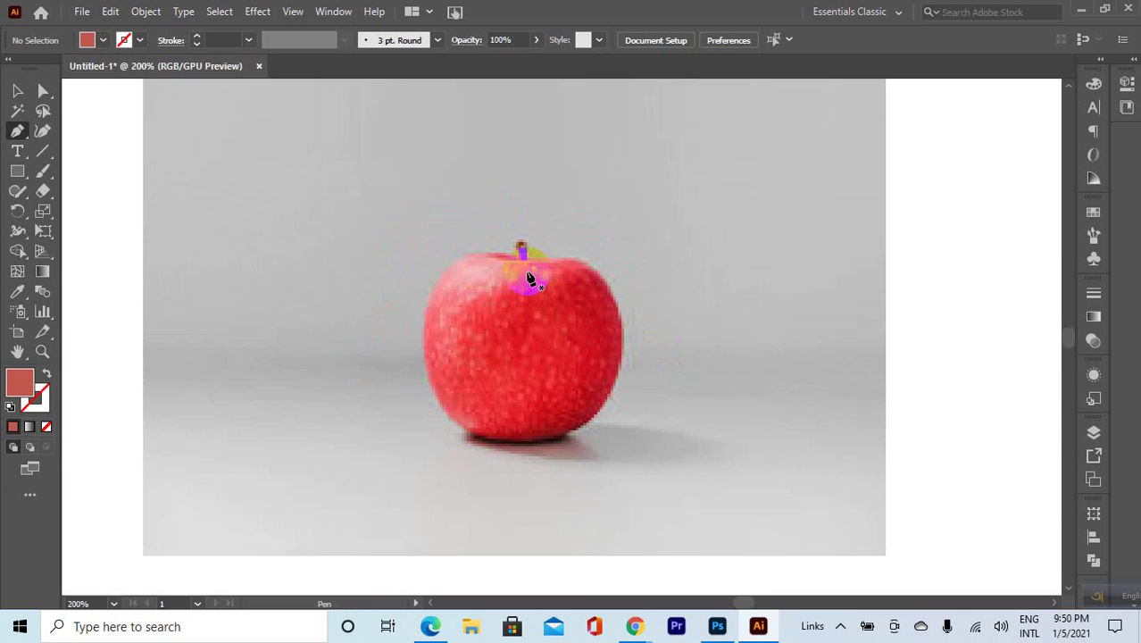
scroll(529, 275, "up", 1)
scroll(521, 247, "down", 2)
scroll(514, 261, "down", 1)
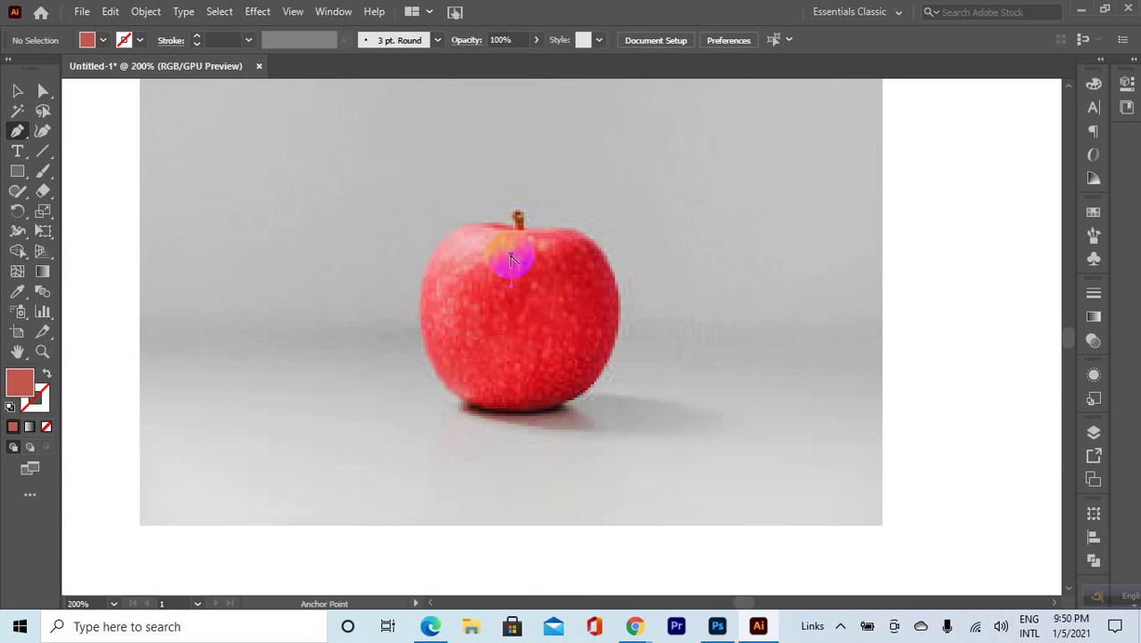
scroll(513, 231, "up", 1)
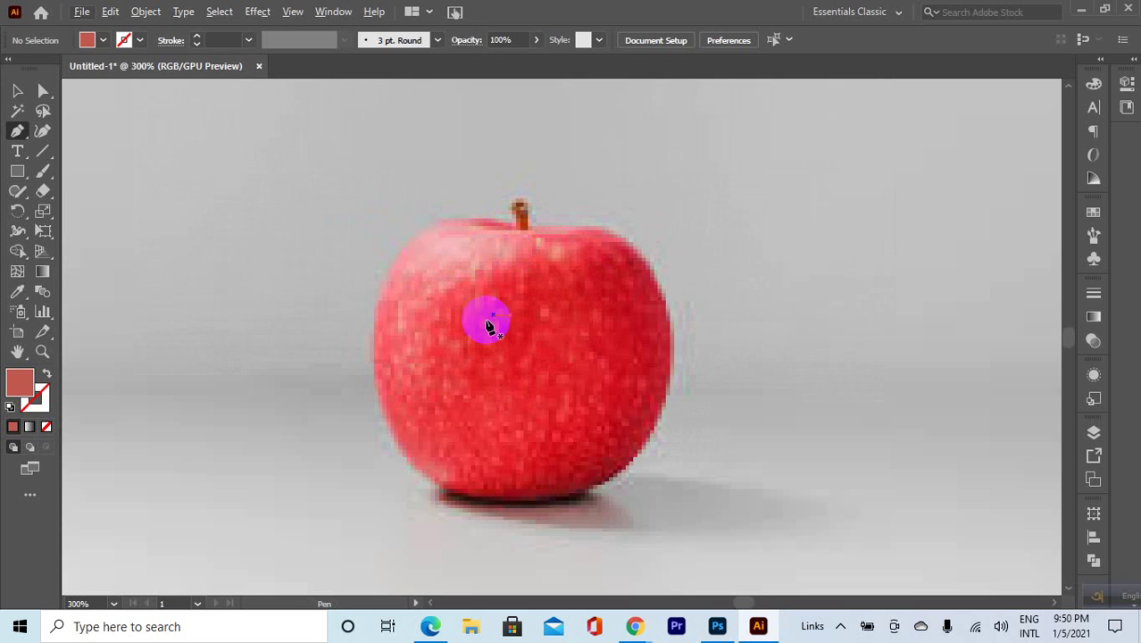
left_click_drag(512, 227, 511, 291)
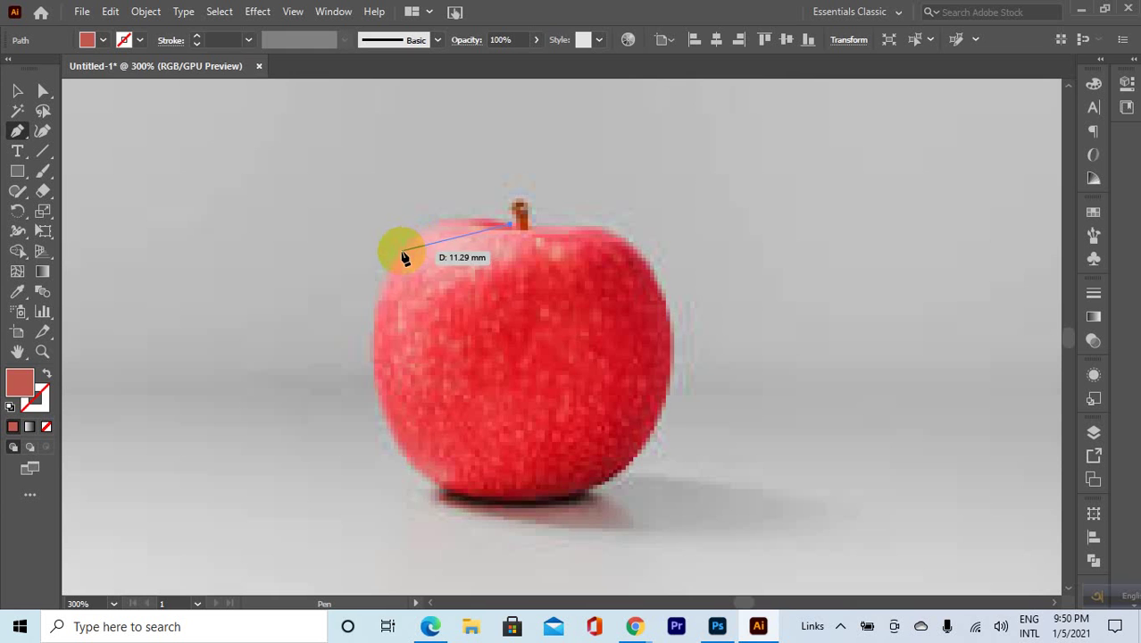
left_click_drag(401, 252, 377, 305)
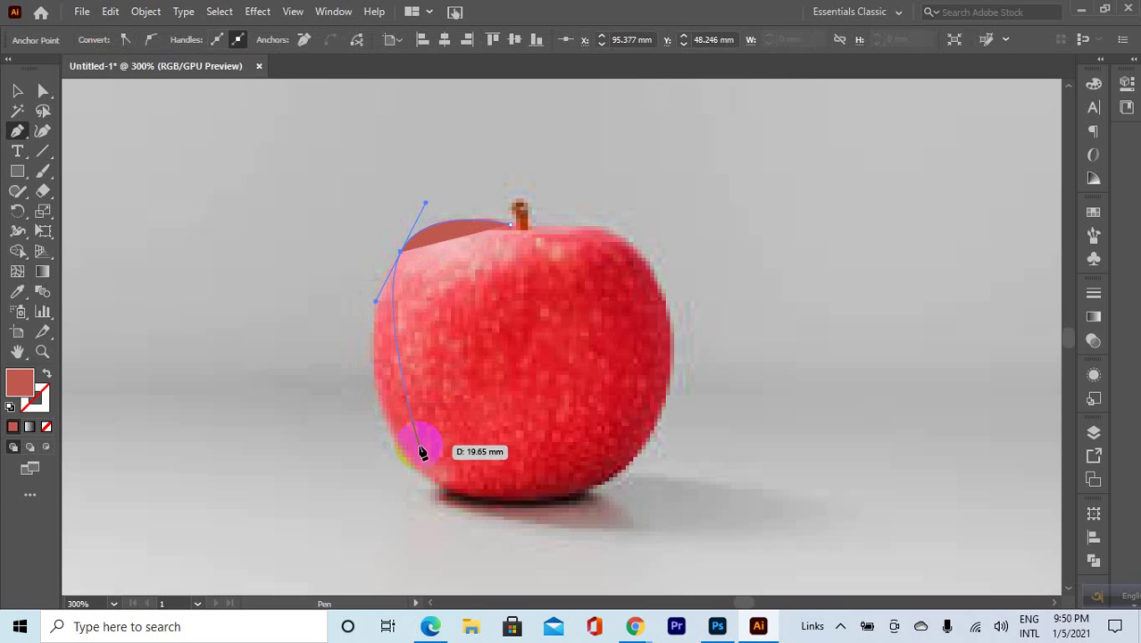
Remove the path's fill and extend the outline down the apple's left side and along its base.
left_click(46, 425)
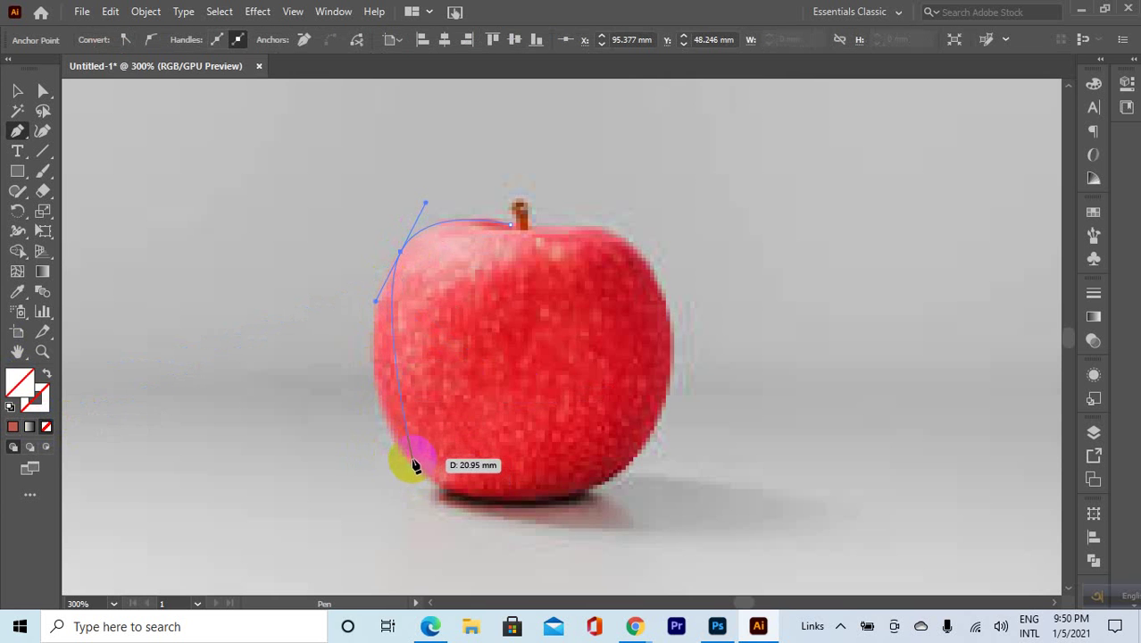
left_click_drag(407, 458, 449, 490)
key("ctrl+z")
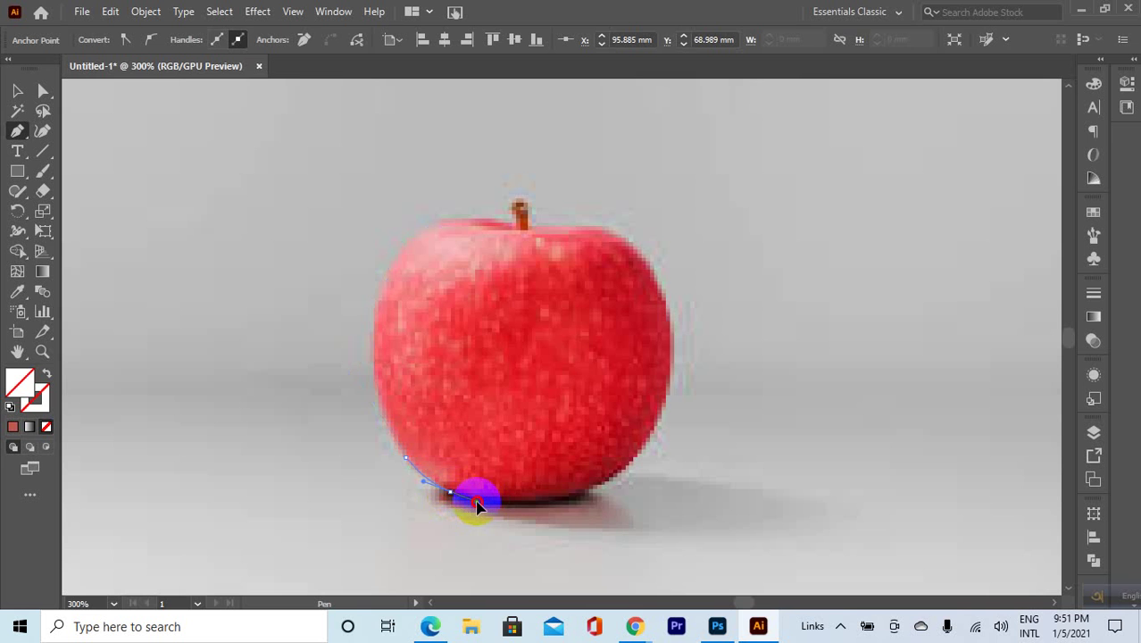
left_click_drag(483, 504, 590, 499)
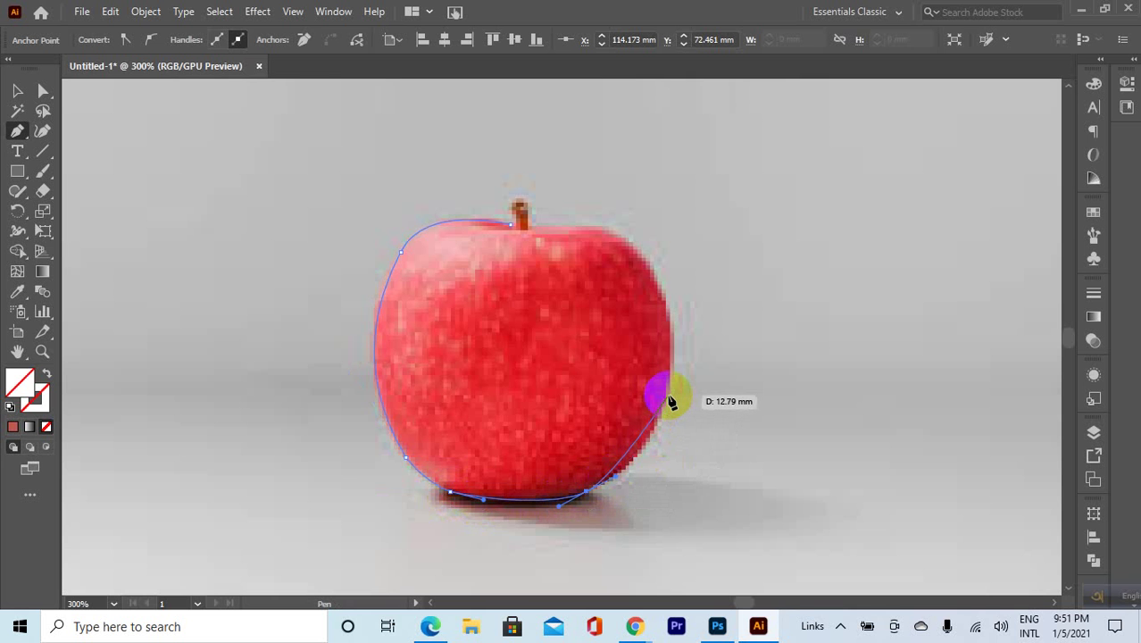
Continue the outline up the apple's right side and across its top, closing the path at the stem.
left_click_drag(667, 395, 615, 237)
left_click_drag(580, 211, 507, 230)
left_click_drag(401, 251, 425, 203)
mouse_move(493, 218)
left_mouse_down()
mouse_move(534, 234)
mouse_move(494, 204)
left_mouse_up()
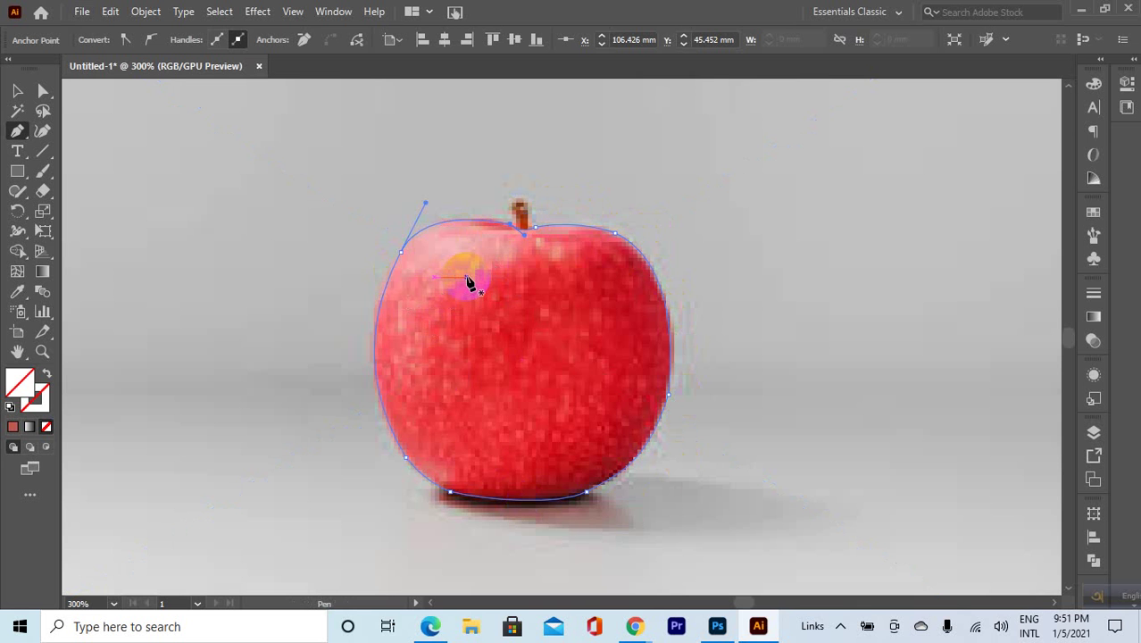
Expand the collapsed Properties panel beside the canvas.
left_click(1125, 82)
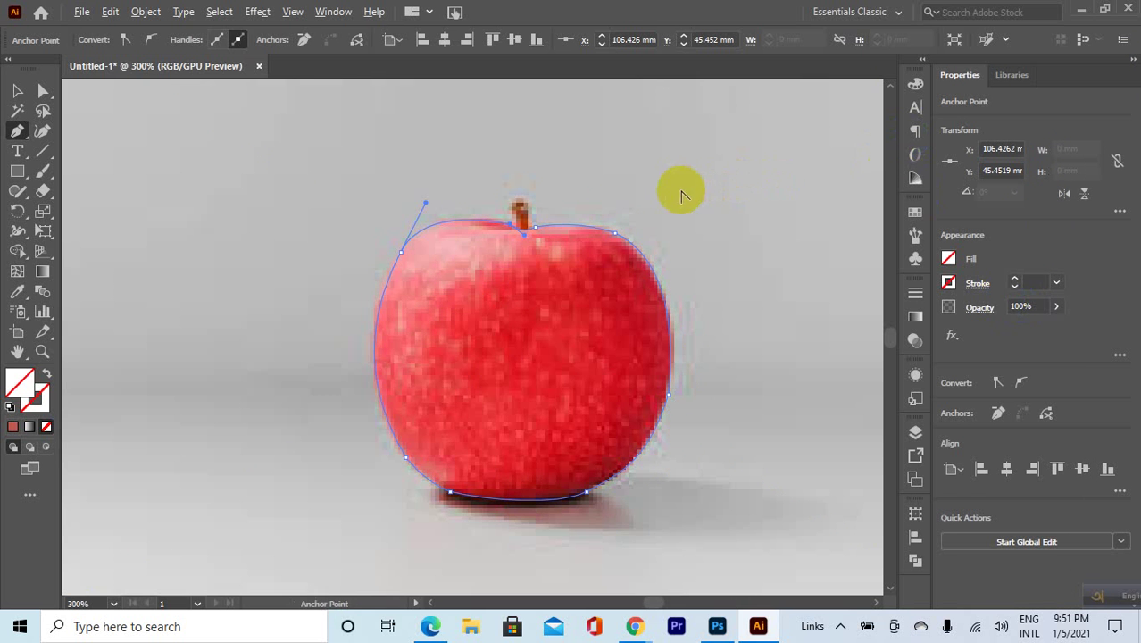
scroll(680, 195, "down", 2)
left_click(661, 605)
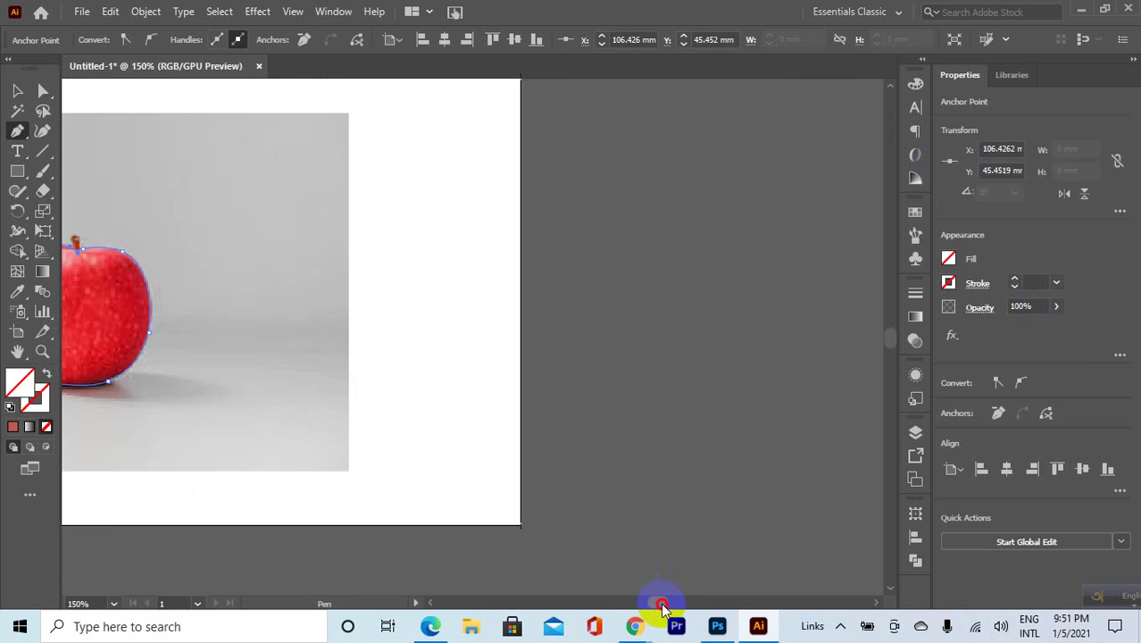
left_click_drag(660, 605, 657, 612)
scroll(714, 362, "up", 1)
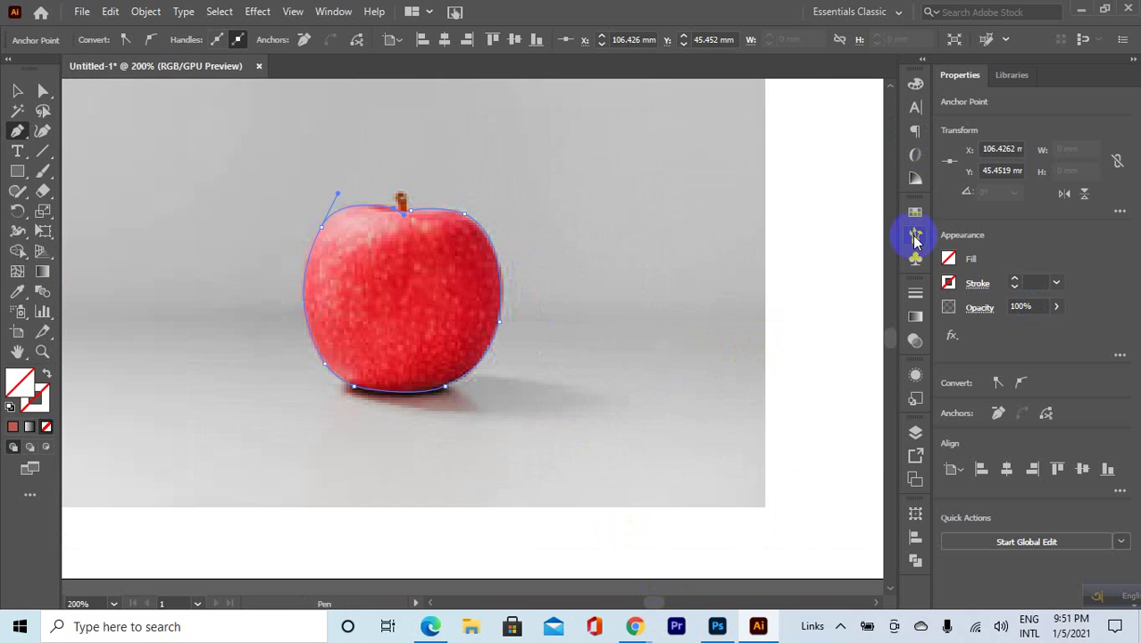
right_click(1118, 64)
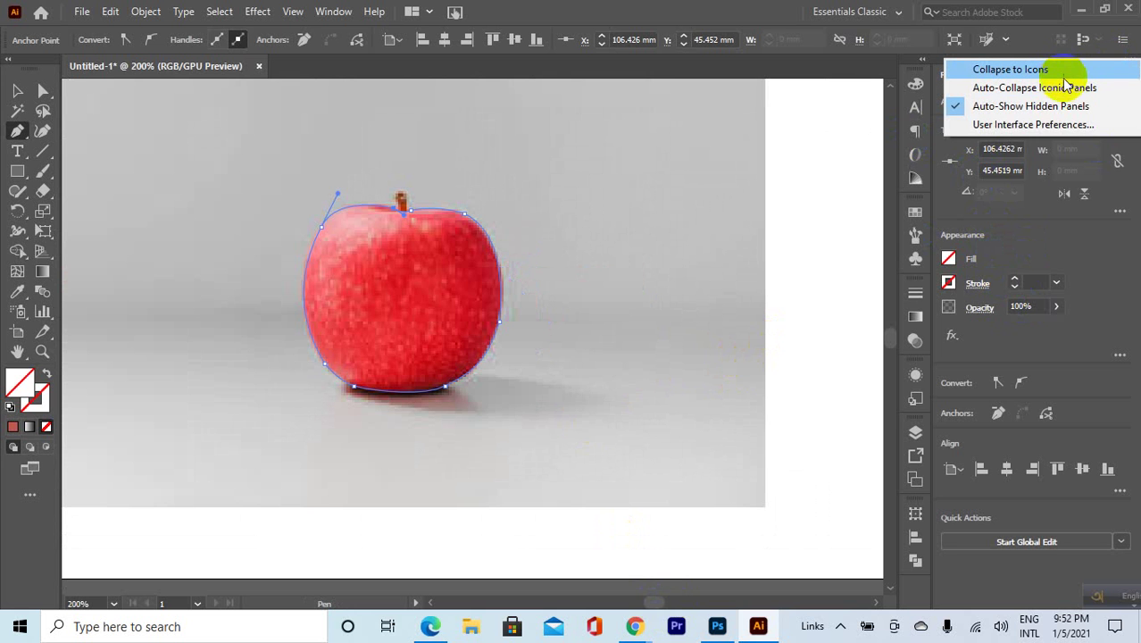
left_click(1074, 246)
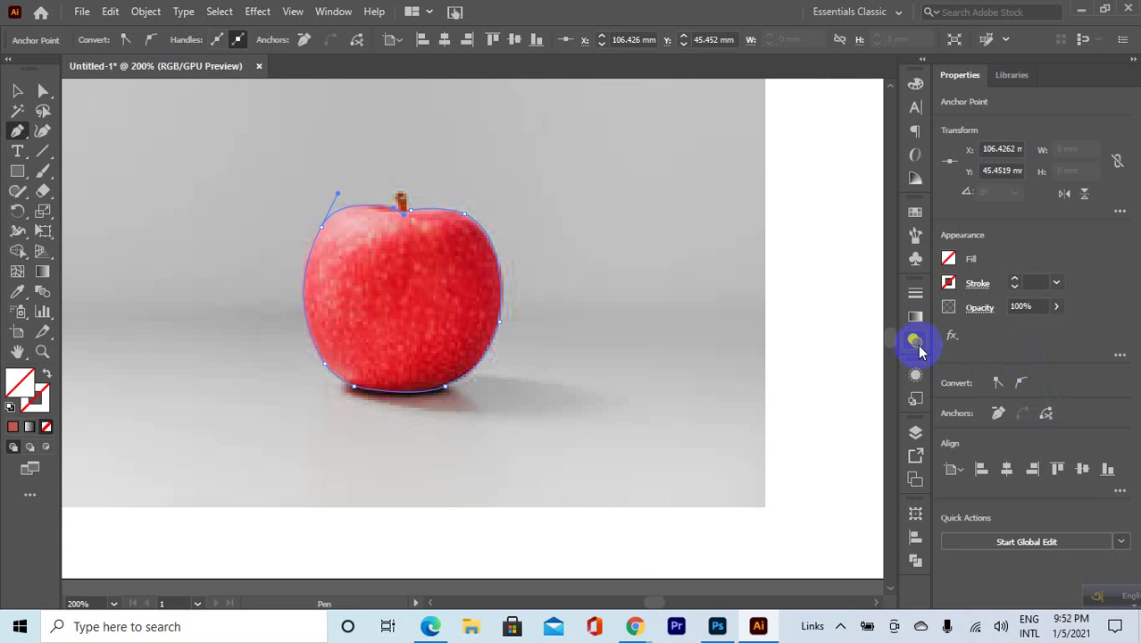
Dock the Layers panel above the Properties panel and collapse the leftover Artboards panel.
left_click(916, 432)
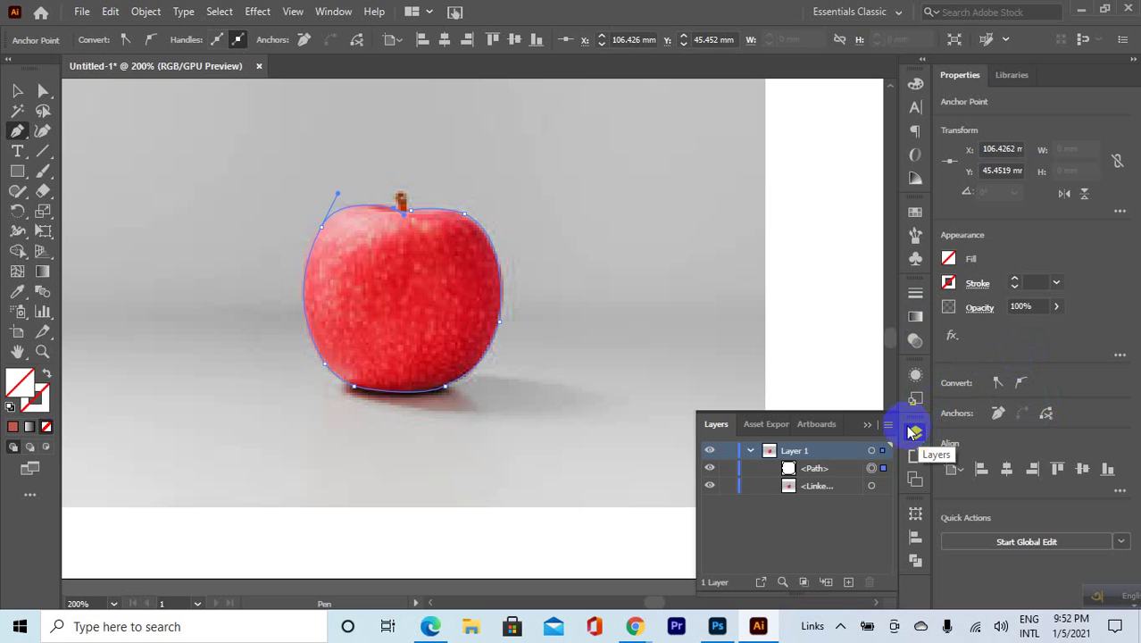
left_click_drag(733, 422, 974, 75)
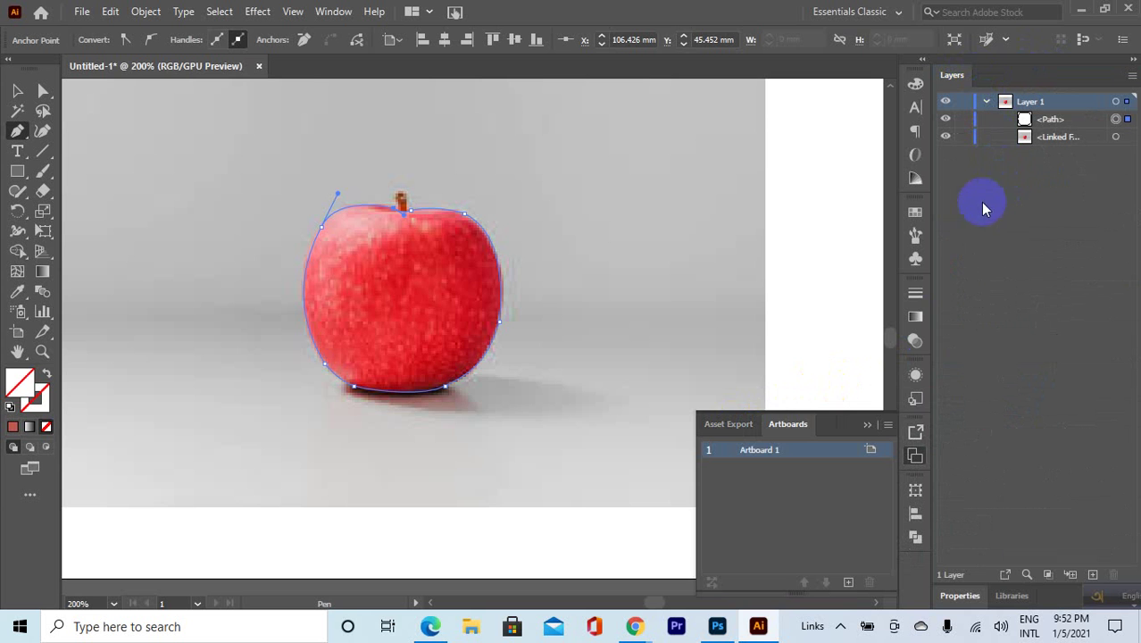
left_click(868, 425)
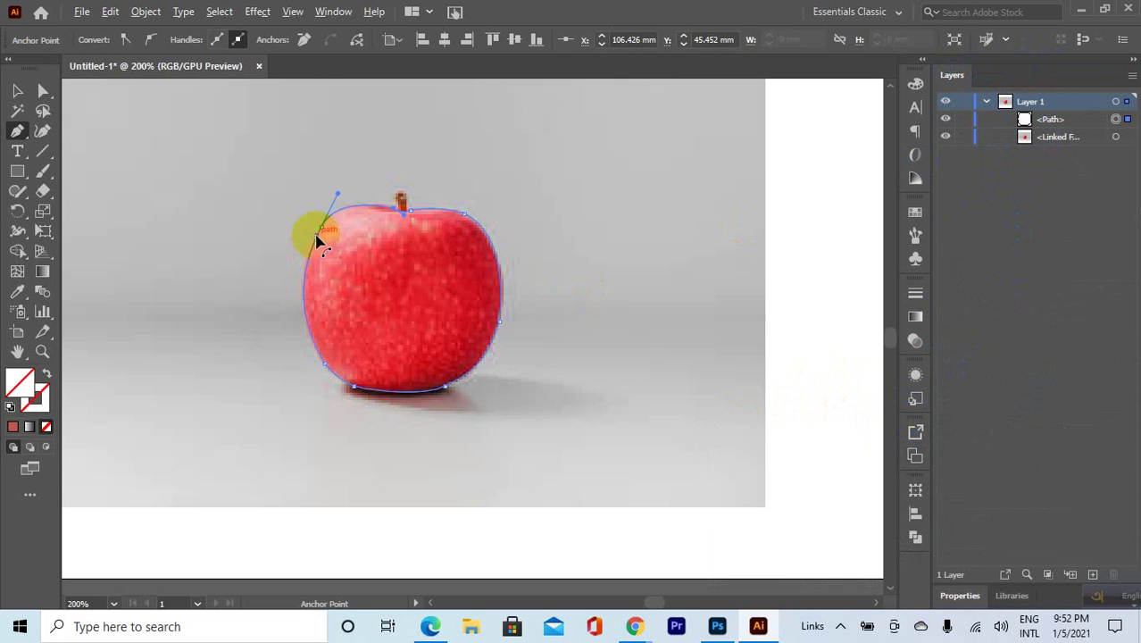
Try to pick the traced apple path in the layer list and switch to the Selection tool.
scroll(317, 241, "up", 1, "alt")
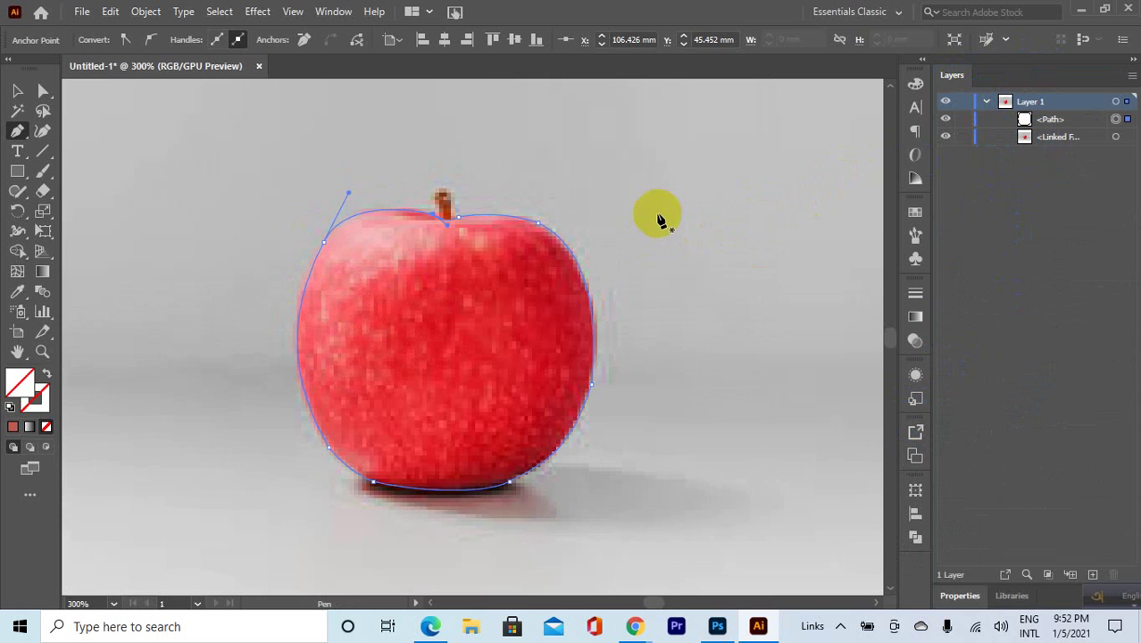
left_click(560, 232)
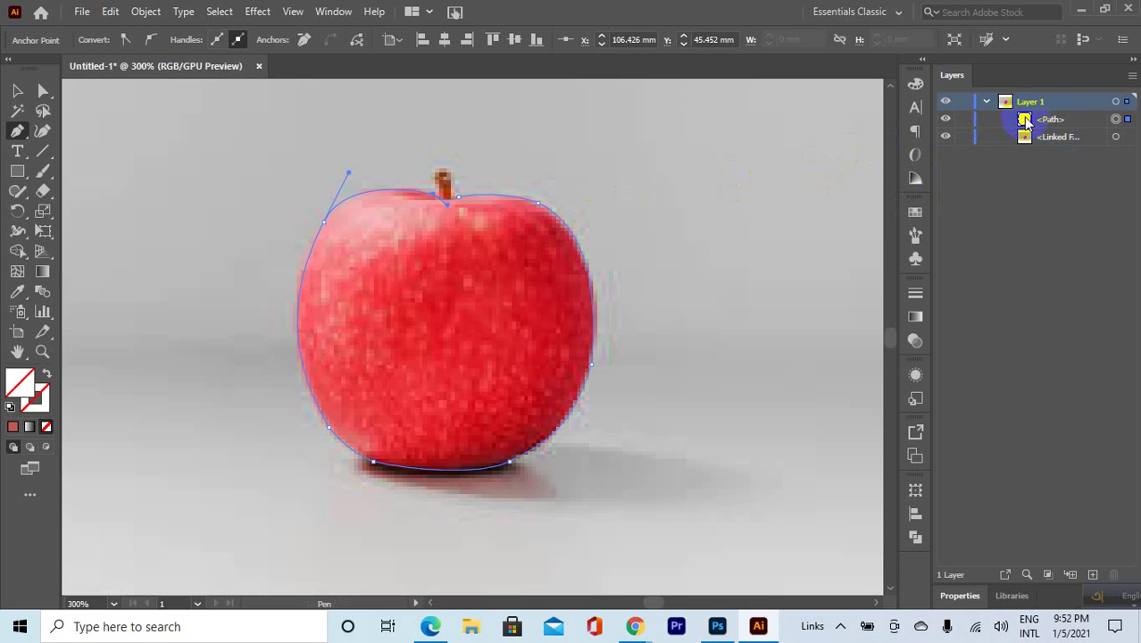
left_click(1052, 121)
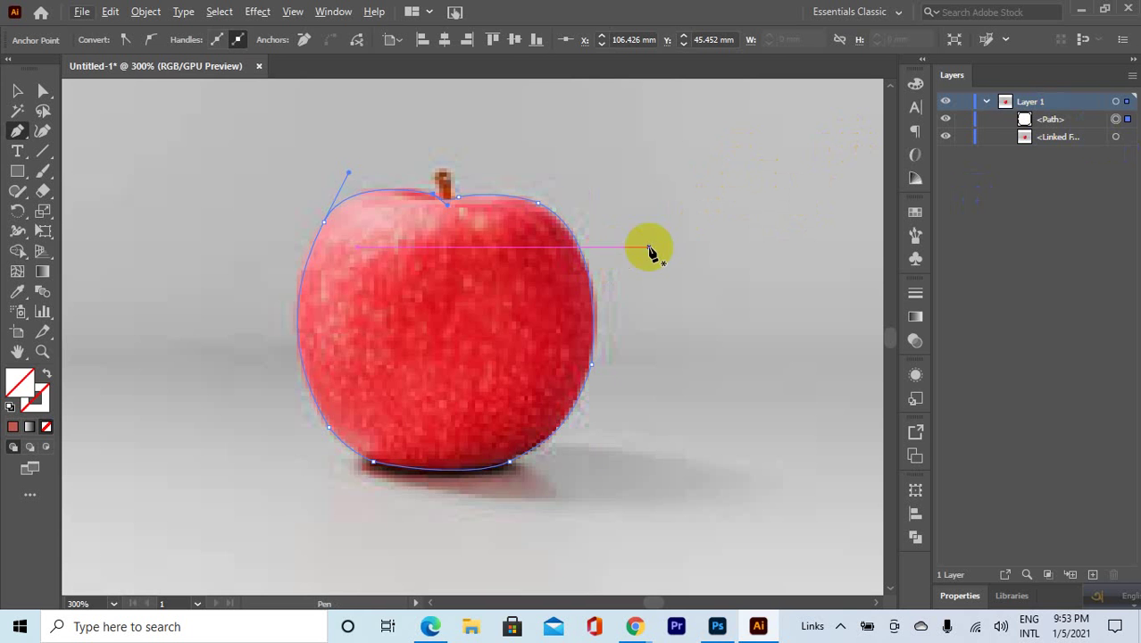
left_click(19, 92)
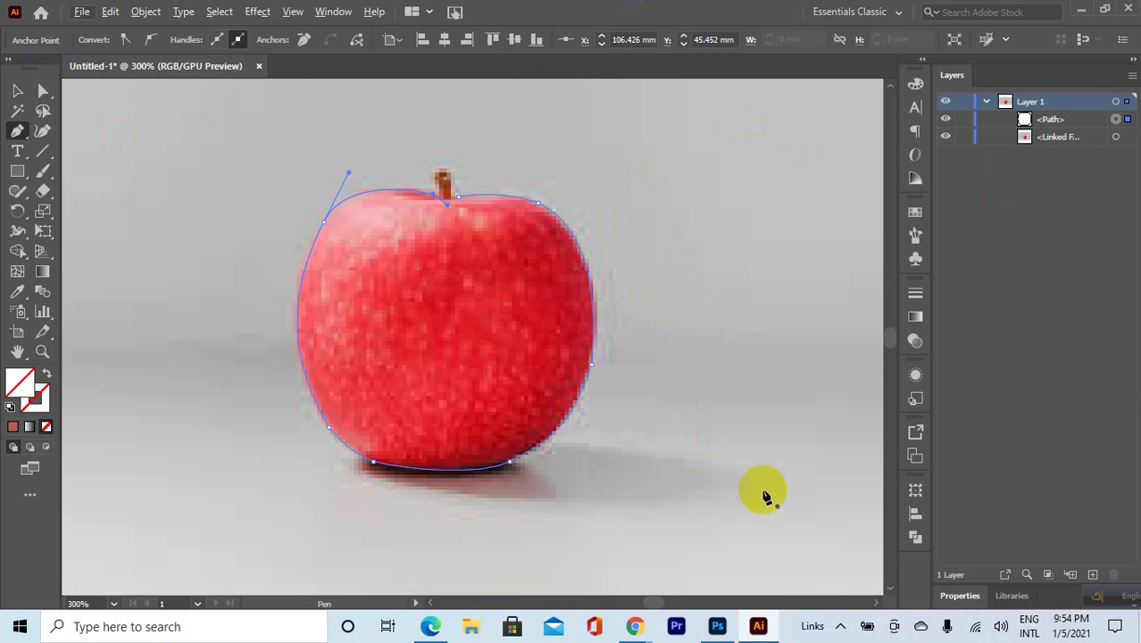
Open Task Manager, move it clear of the apple, and check Adobe Illustrator 2020's memory use.
right_click(793, 627)
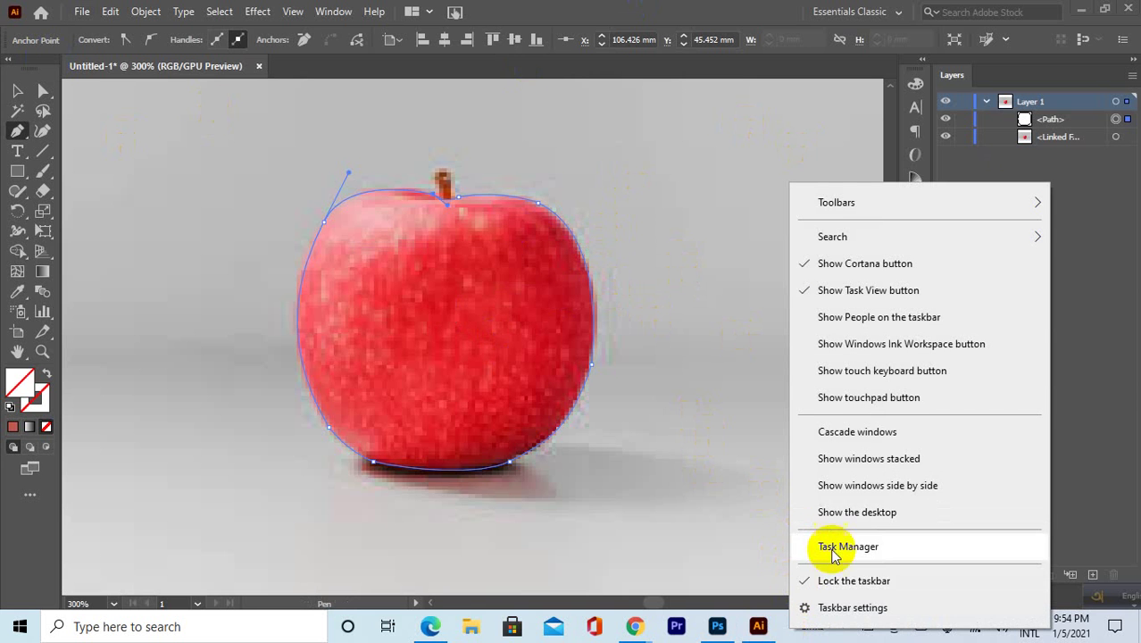
left_click(836, 549)
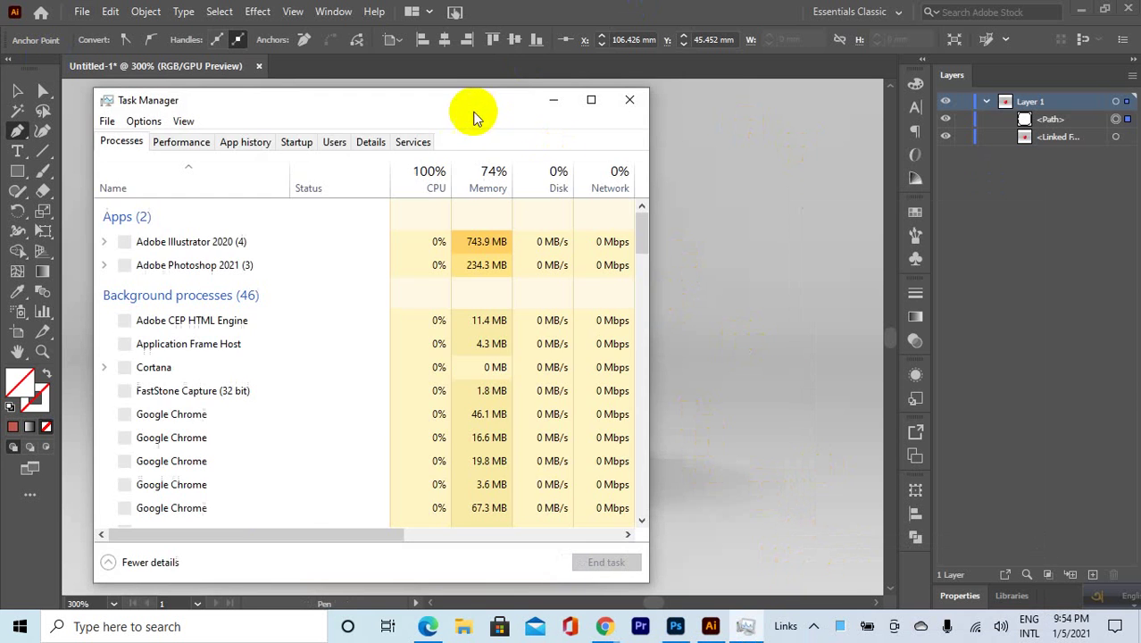
left_click_drag(446, 105, 911, 96)
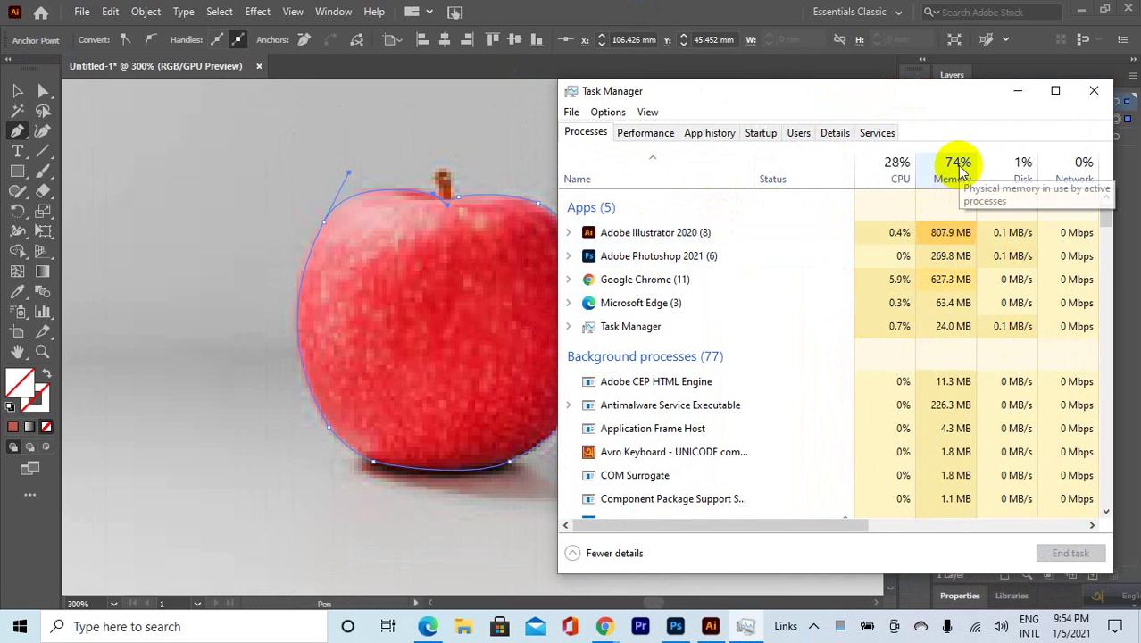
left_click(955, 232)
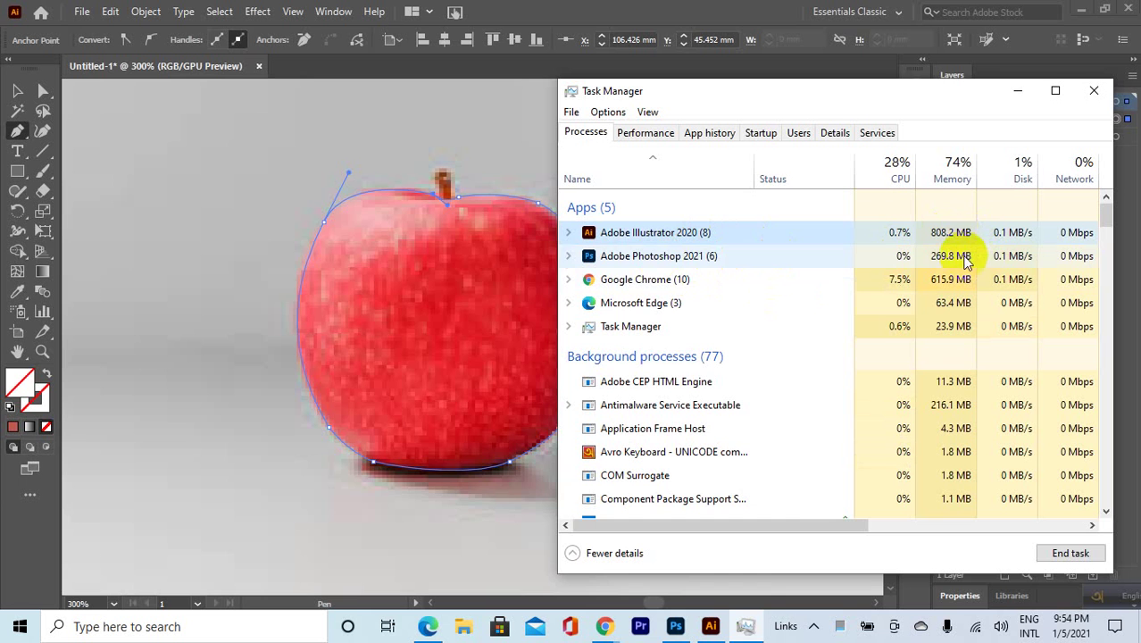
Reposition and widen the Task Manager window to examine the GPU and power usage of the running apps.
left_click_drag(909, 91, 877, 88)
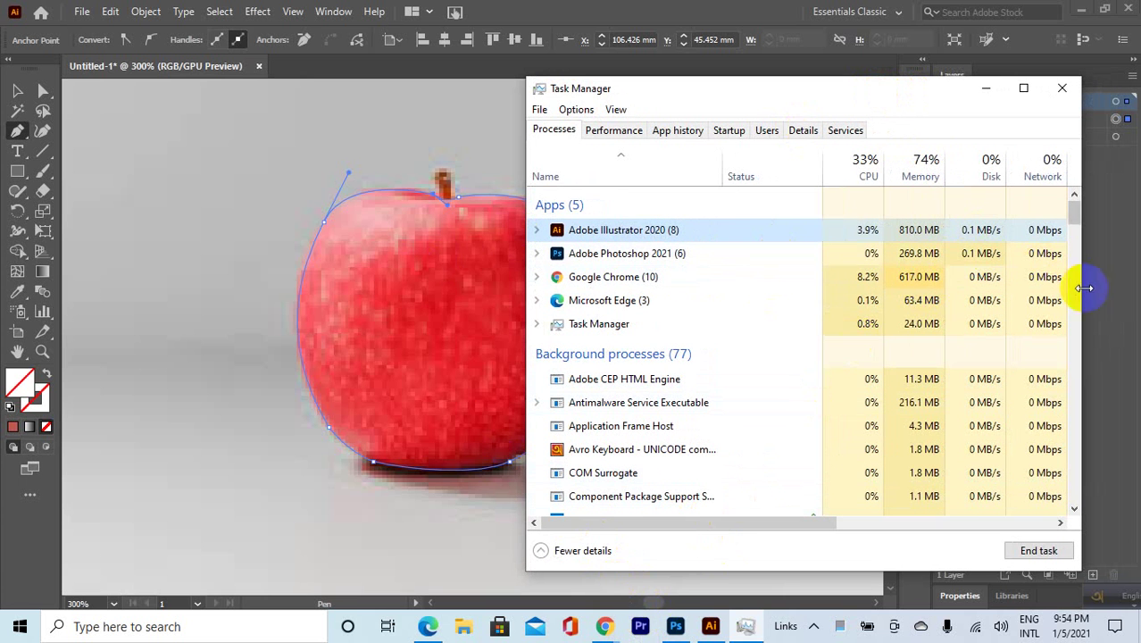
left_click_drag(1093, 287, 1104, 287)
left_click_drag(879, 97, 667, 115)
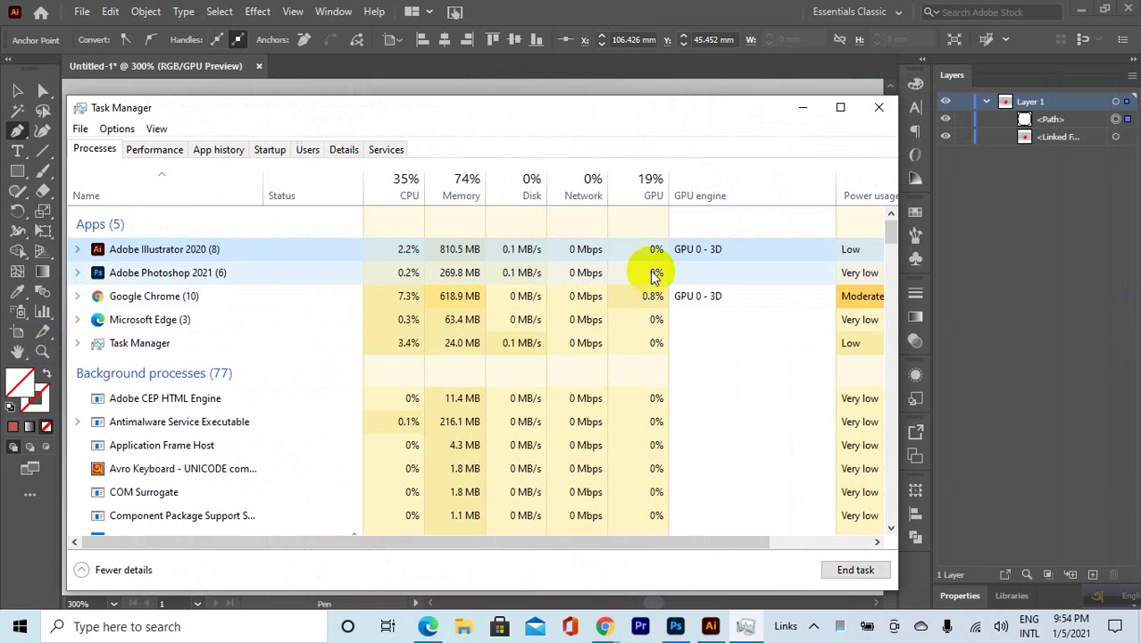
left_click_drag(887, 312, 1077, 311)
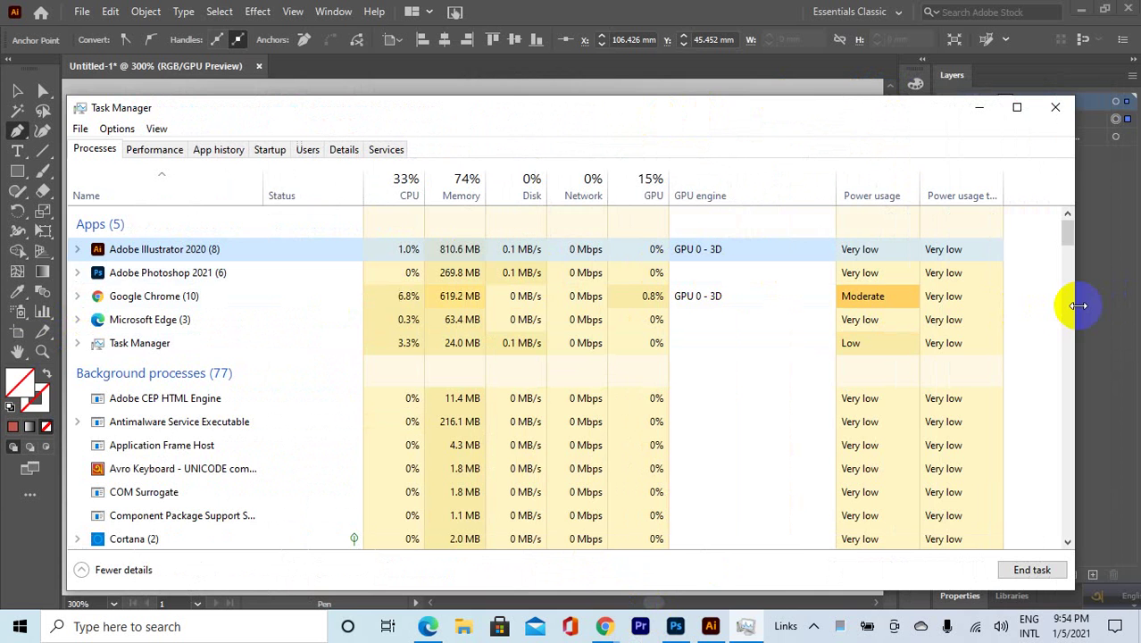
Close Task Manager and switch to File Explorer to check the free space on the drives under This PC.
left_click(1055, 107)
left_click(555, 417)
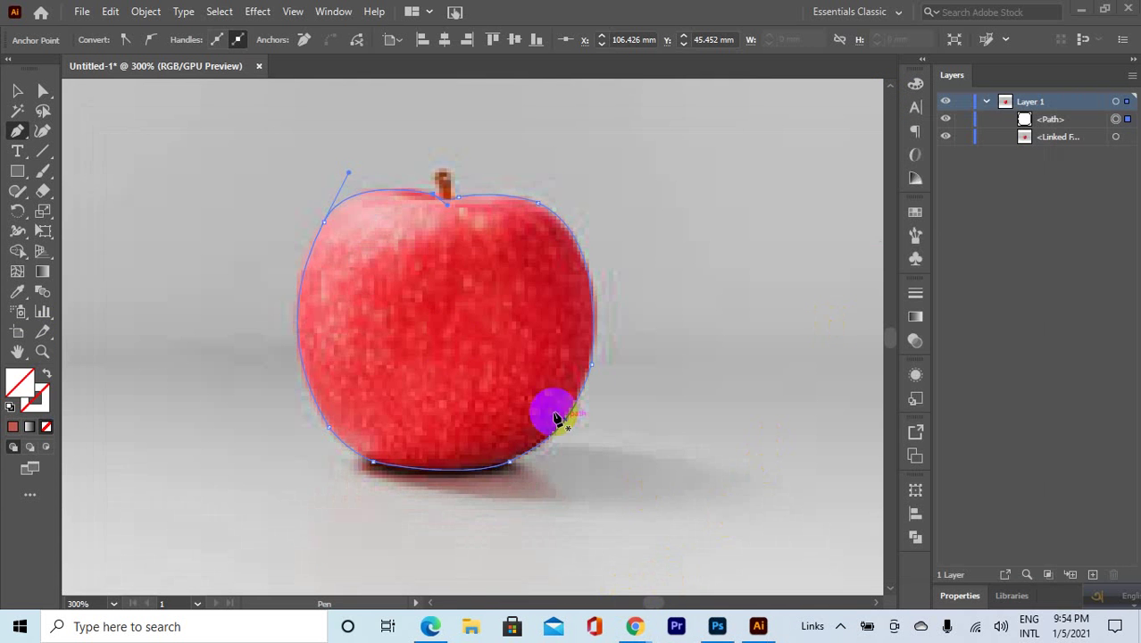
left_click(471, 631)
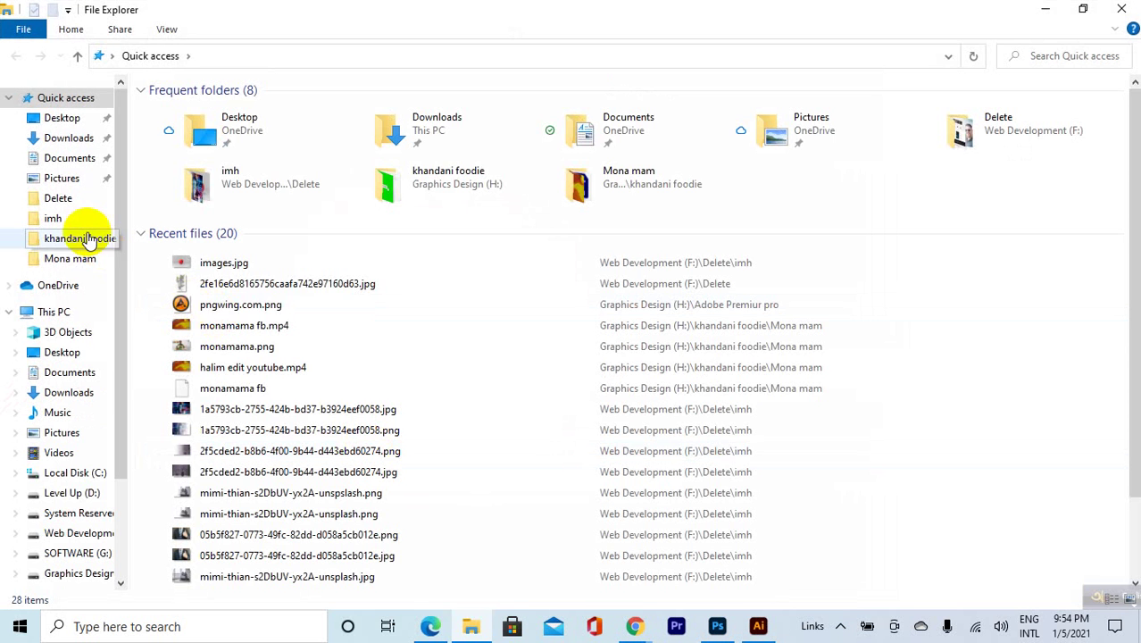
left_click(54, 312)
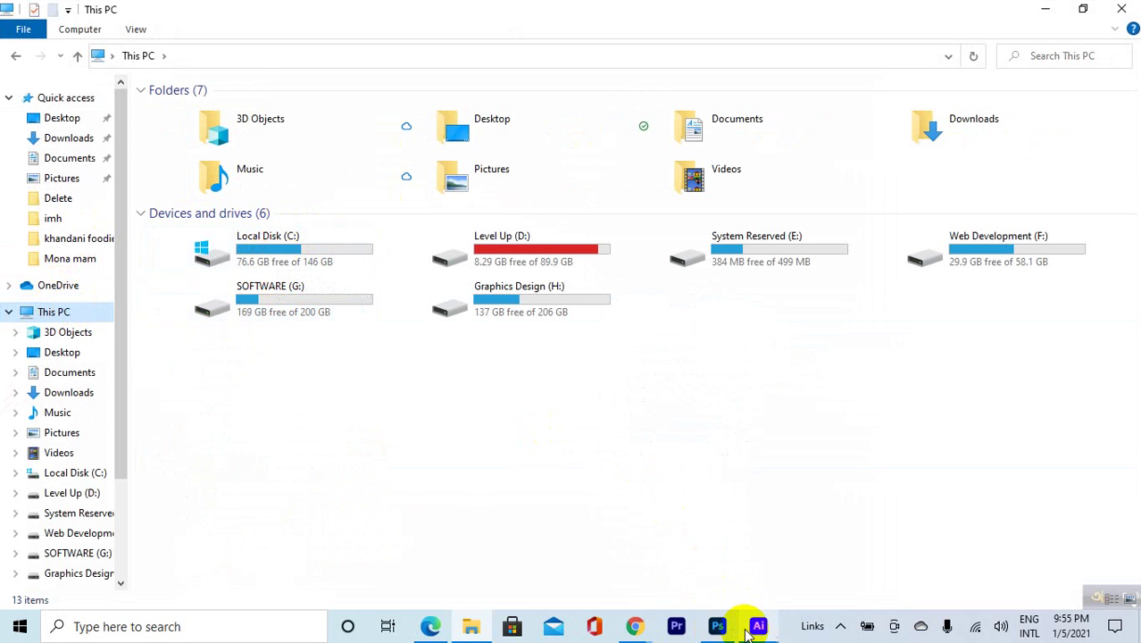
mouse_move(748, 632)
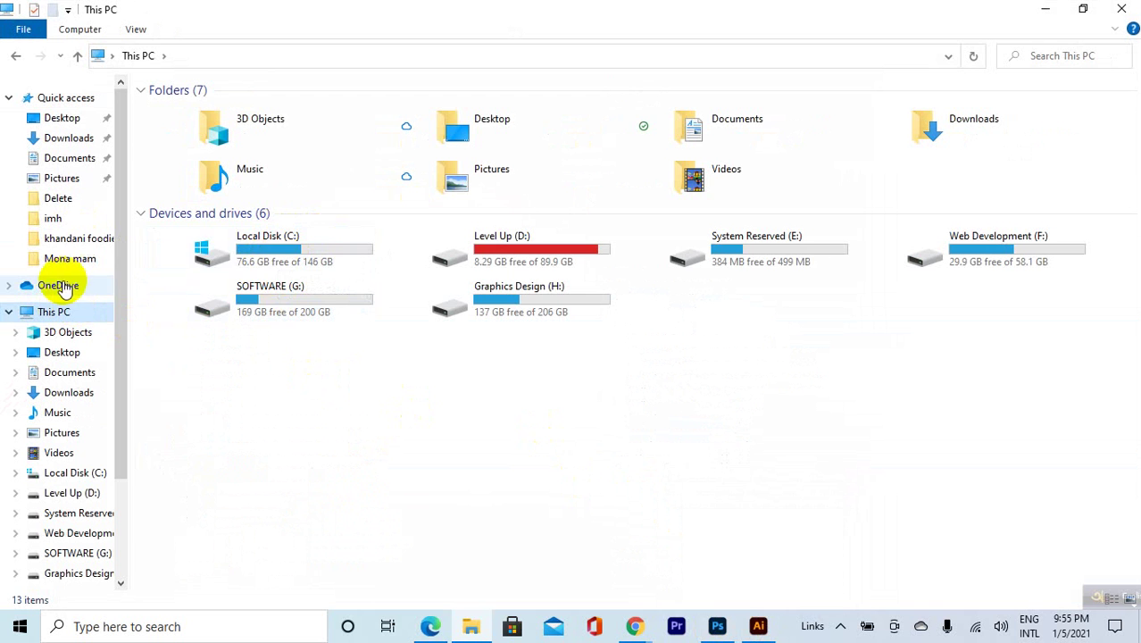
Browse to Local Disk (C:) in File Explorer and highlight all its folders, clearing the selection again.
left_click(71, 121)
left_click(69, 102)
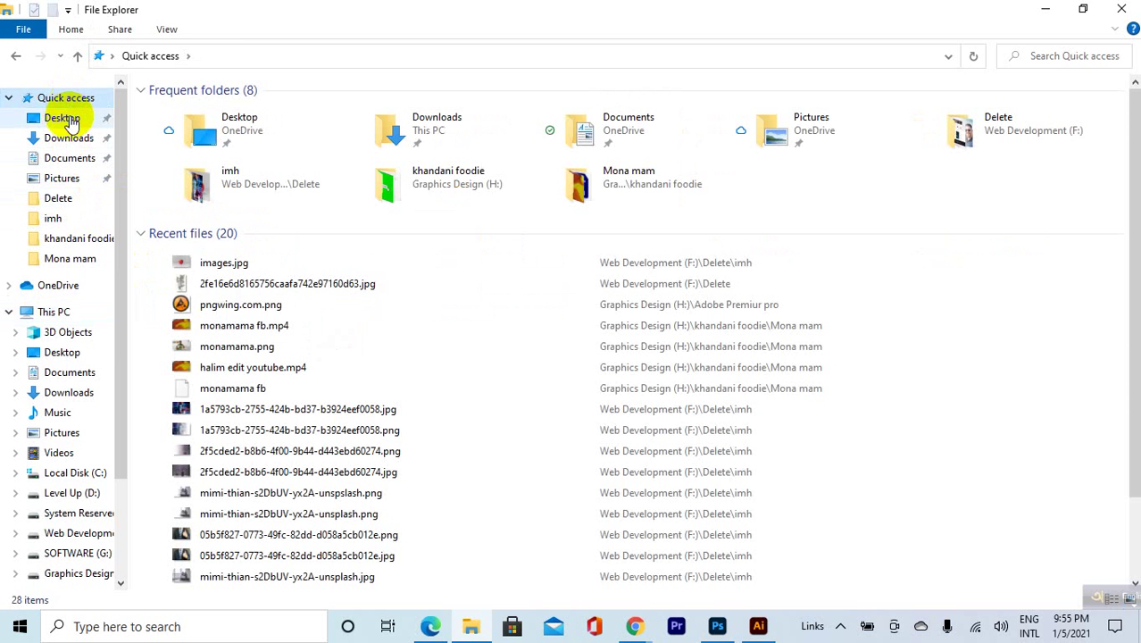
left_click(36, 473)
left_click_drag(237, 252, 242, 97)
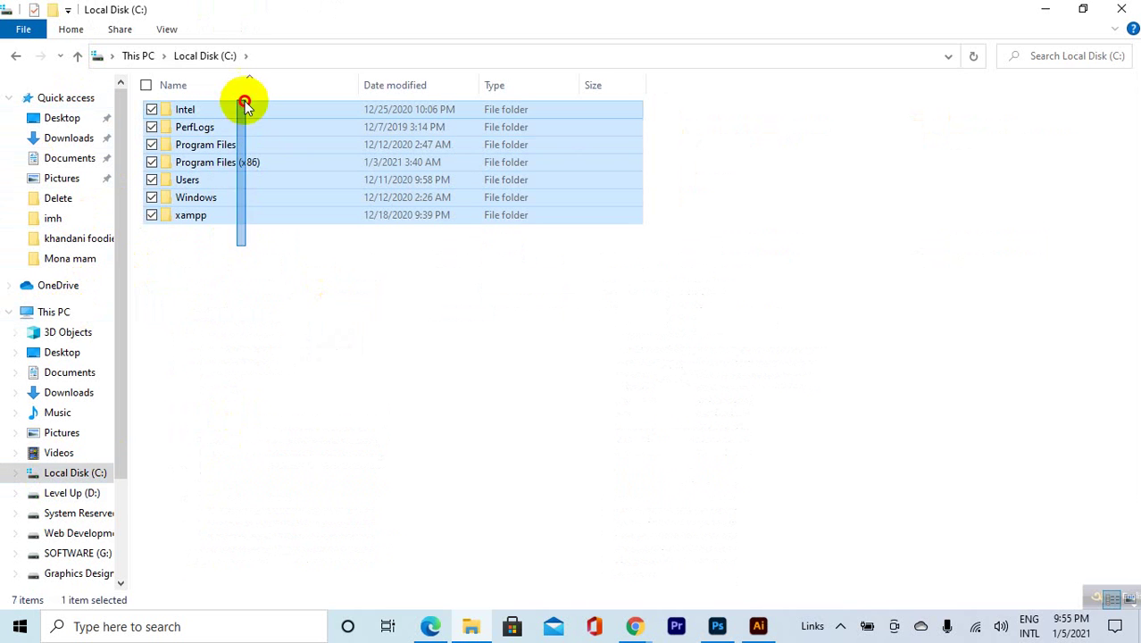
left_click(234, 282)
left_click_drag(237, 283, 326, 96)
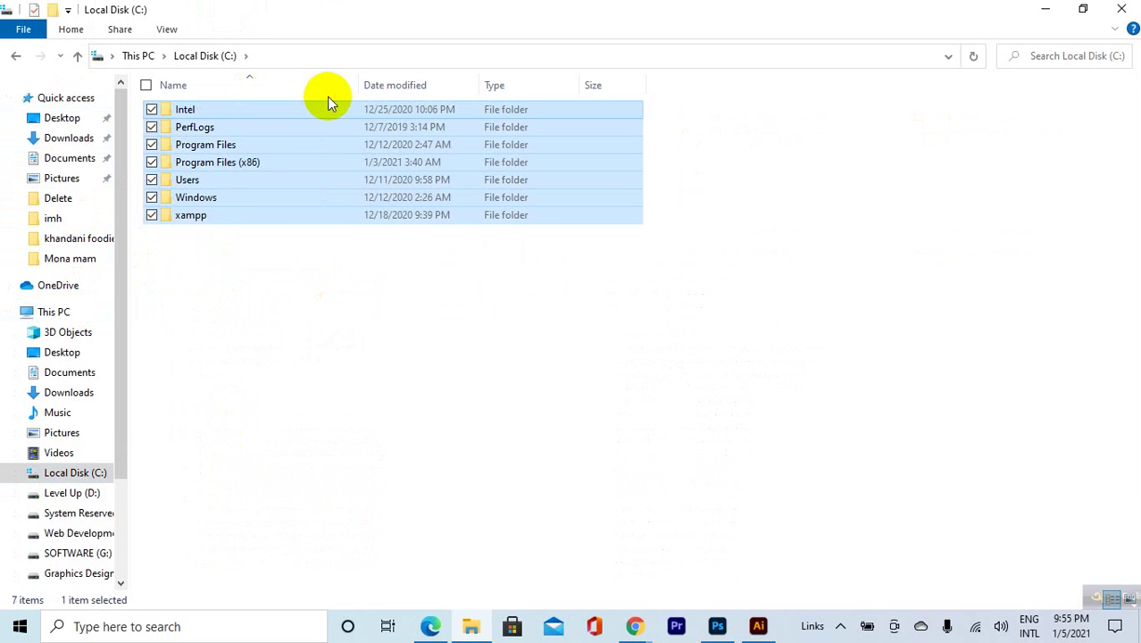
left_click(310, 286)
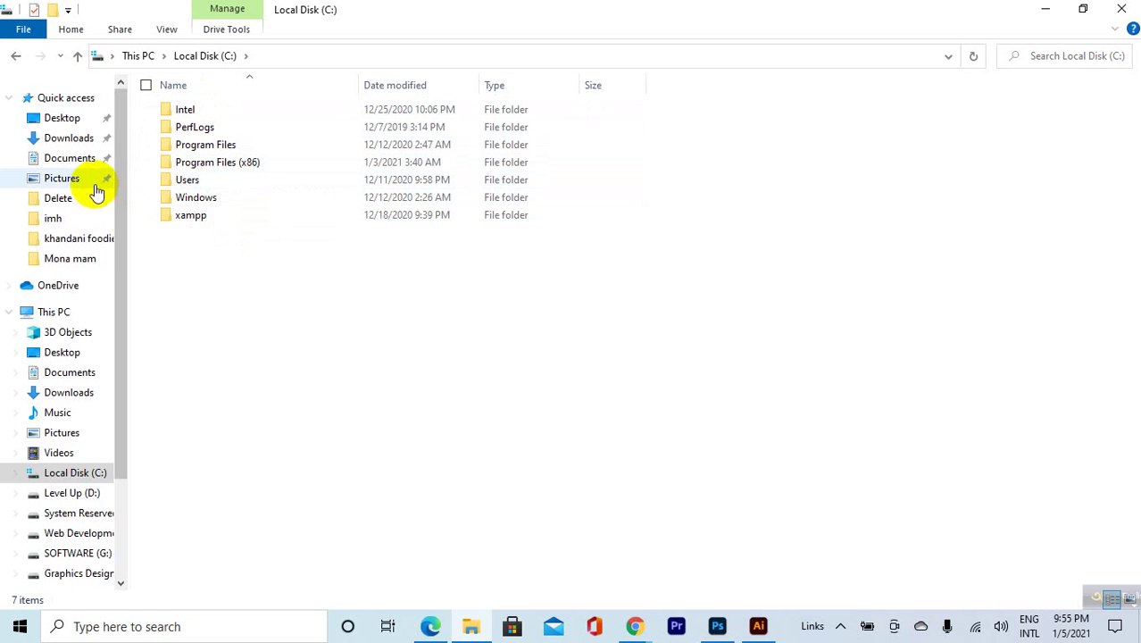
Look into the Desktop and Downloads folders, and return to Local Disk (C:) to select all its folders.
left_click(59, 119)
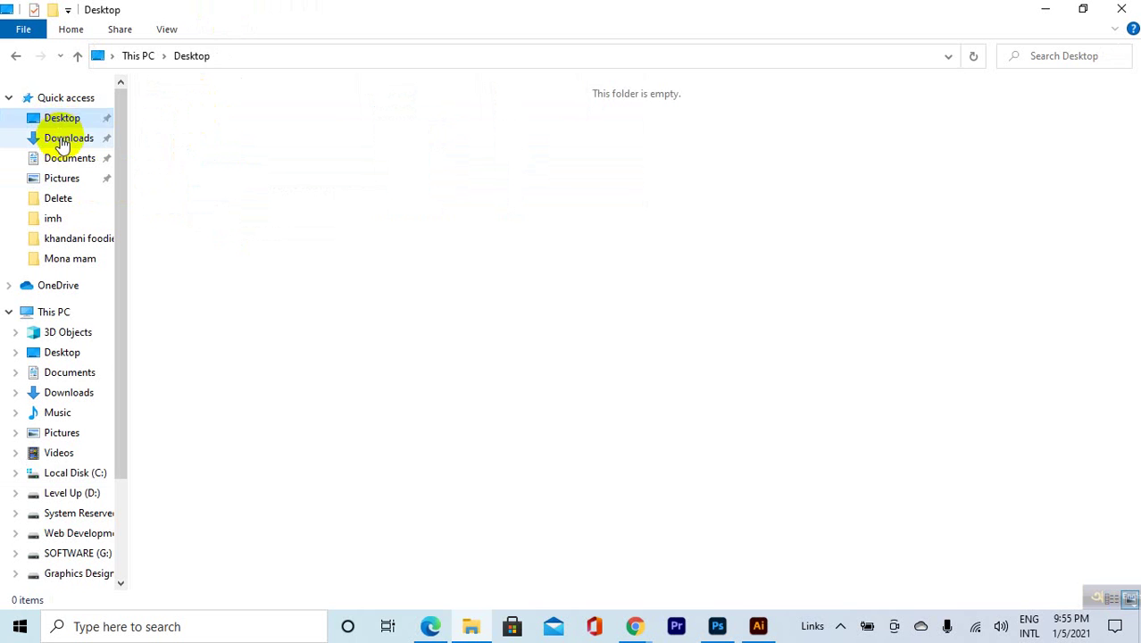
left_click(64, 140)
left_click(61, 120)
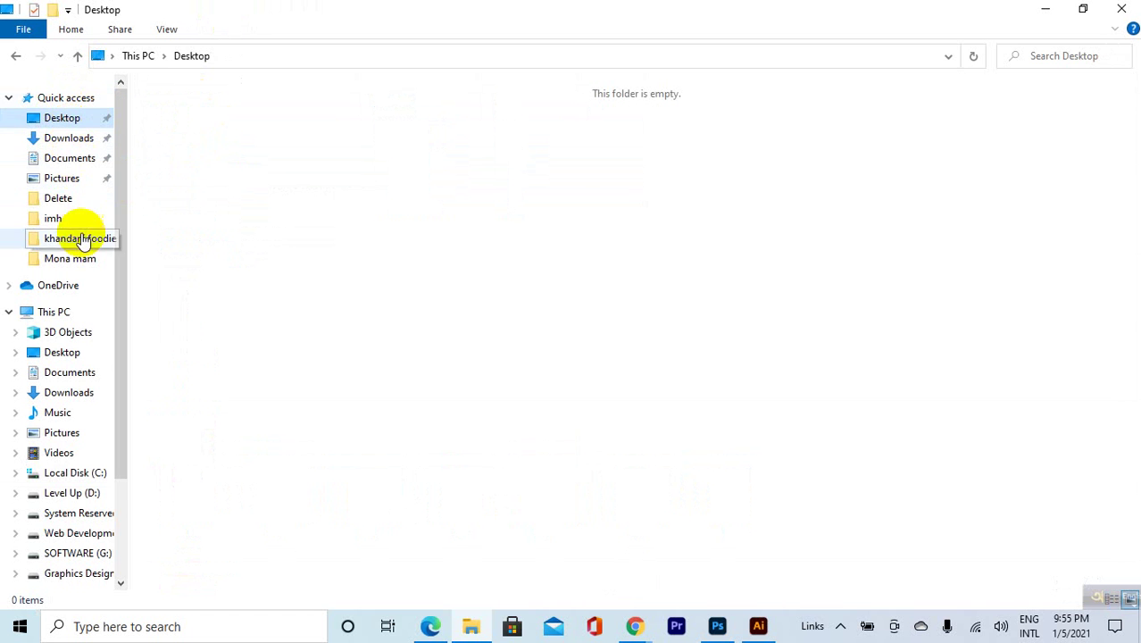
scroll(62, 470, "down", 1)
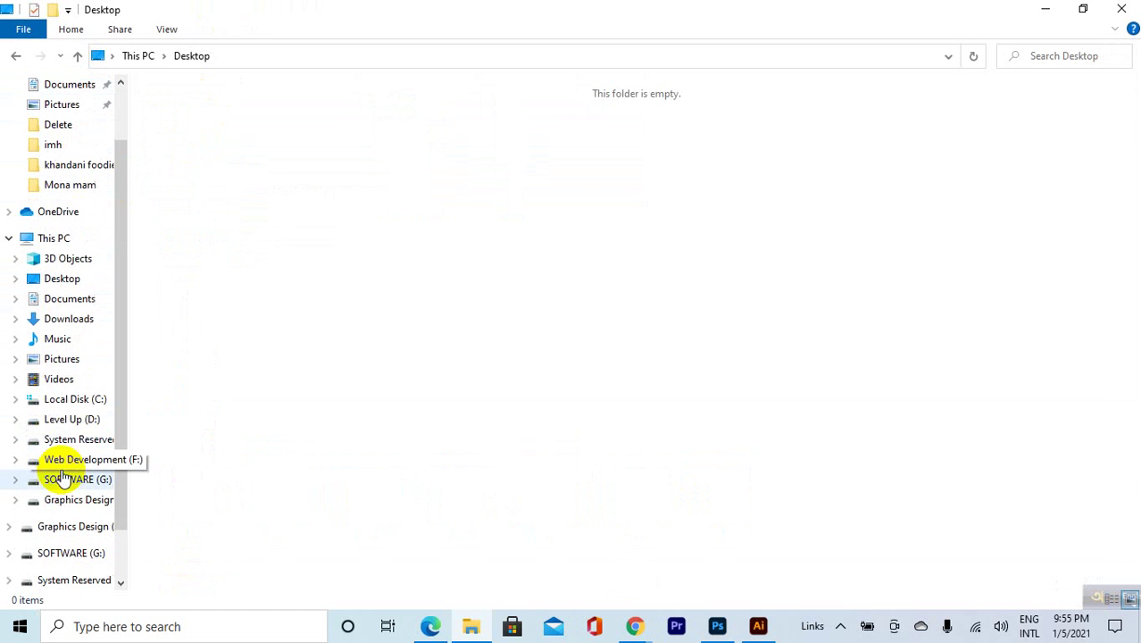
left_click(50, 400)
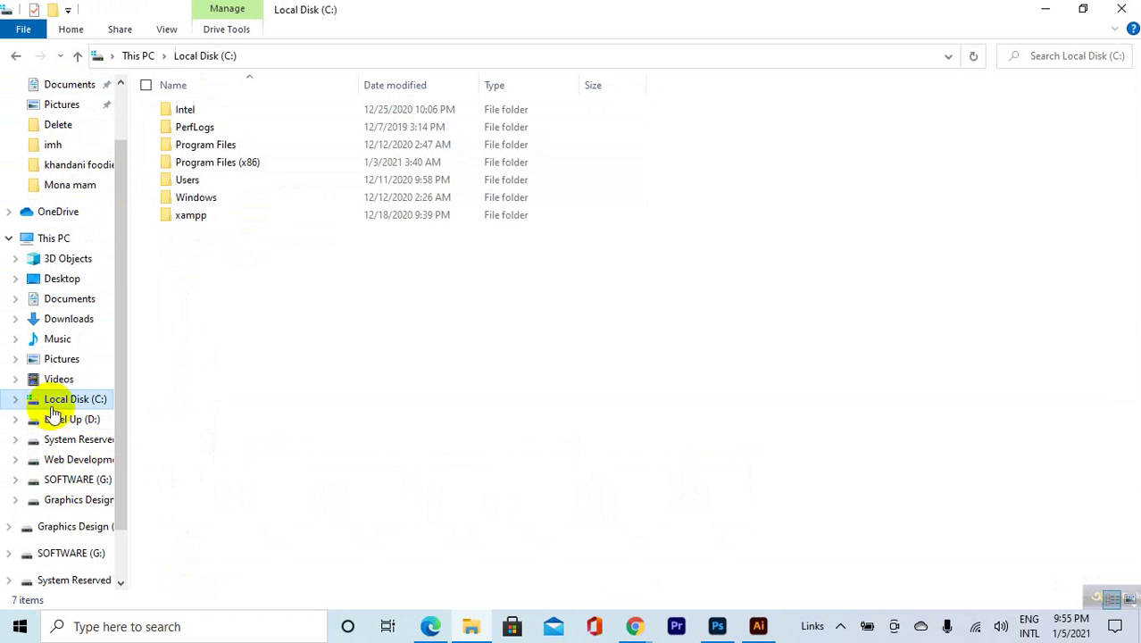
left_click_drag(278, 262, 280, 100)
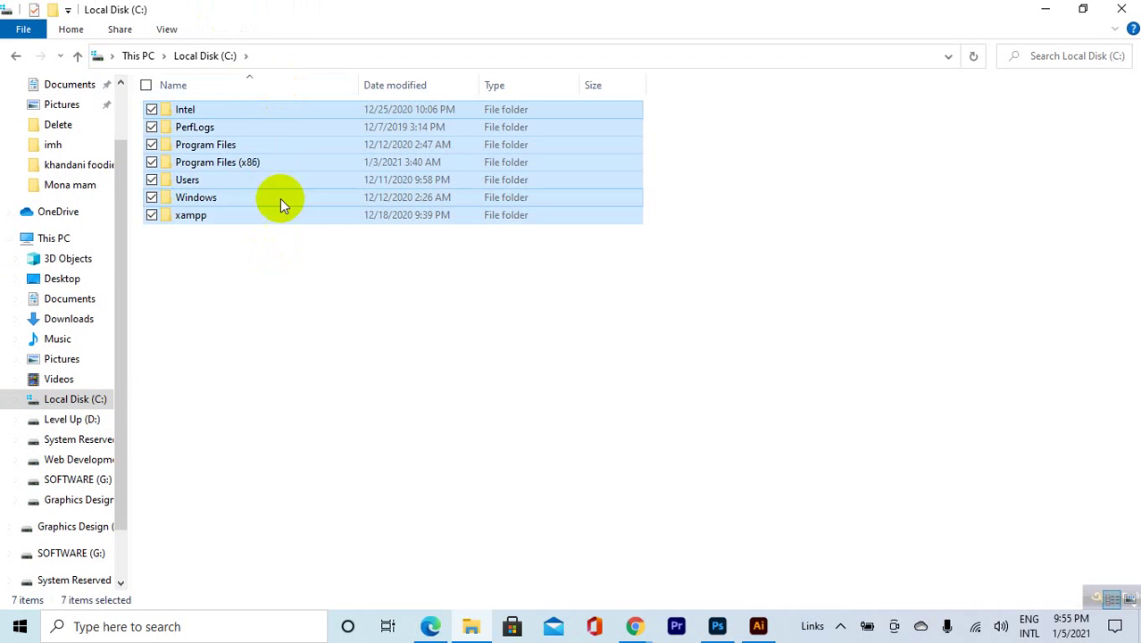
Minimize the File Explorer, Illustrator and Chrome windows to reveal the desktop and look over its shortcuts.
left_click(1044, 9)
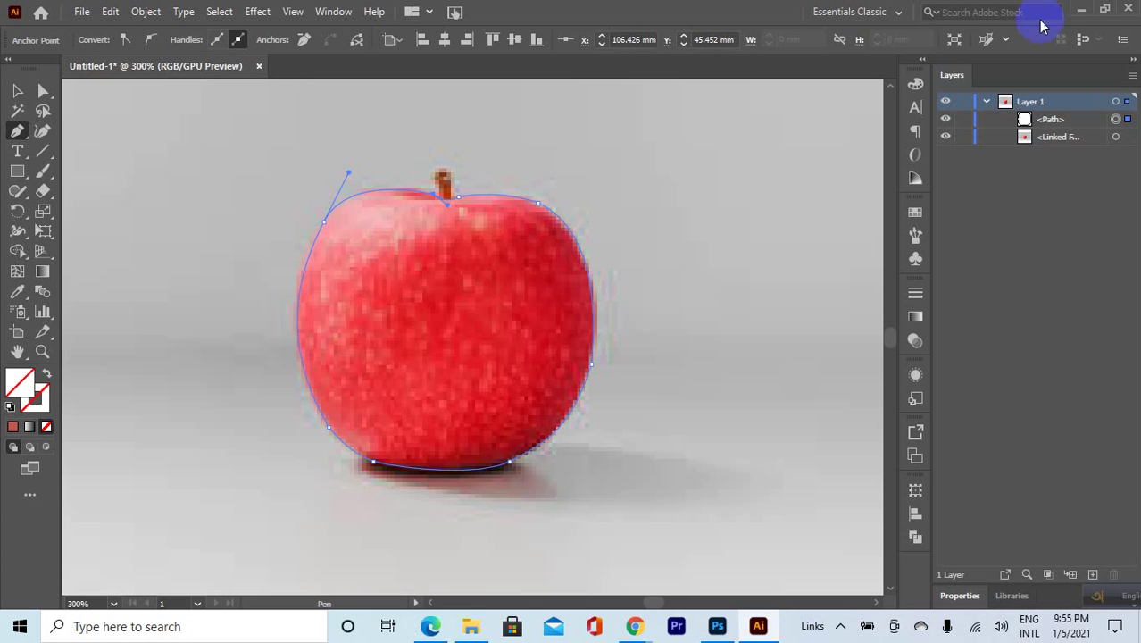
left_click(1078, 10)
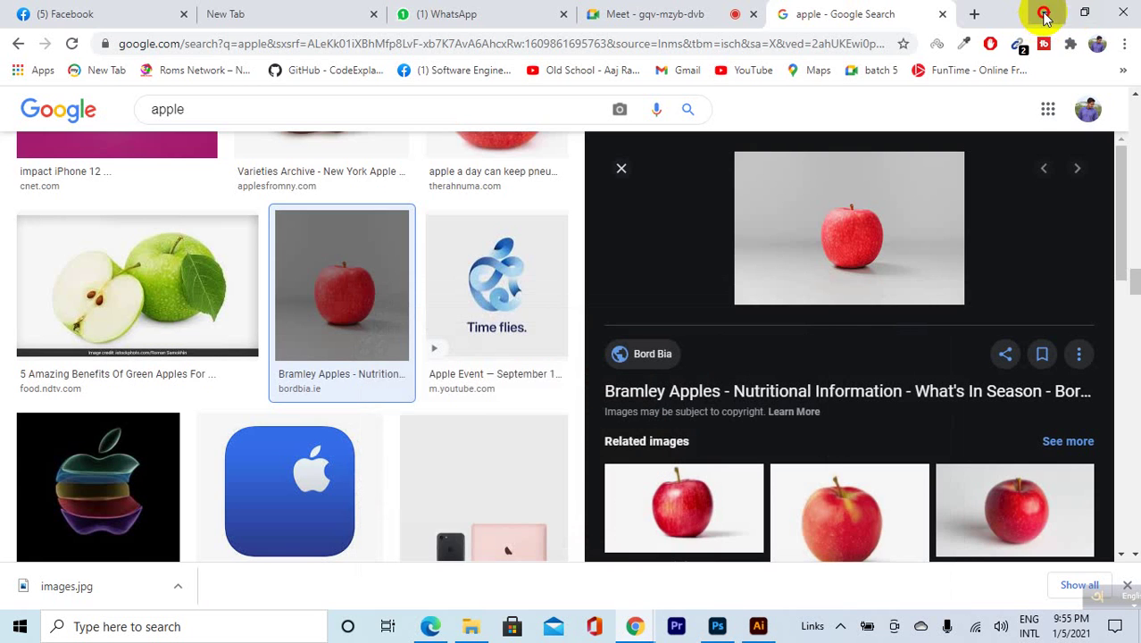
left_click(1043, 13)
left_click(1043, 14)
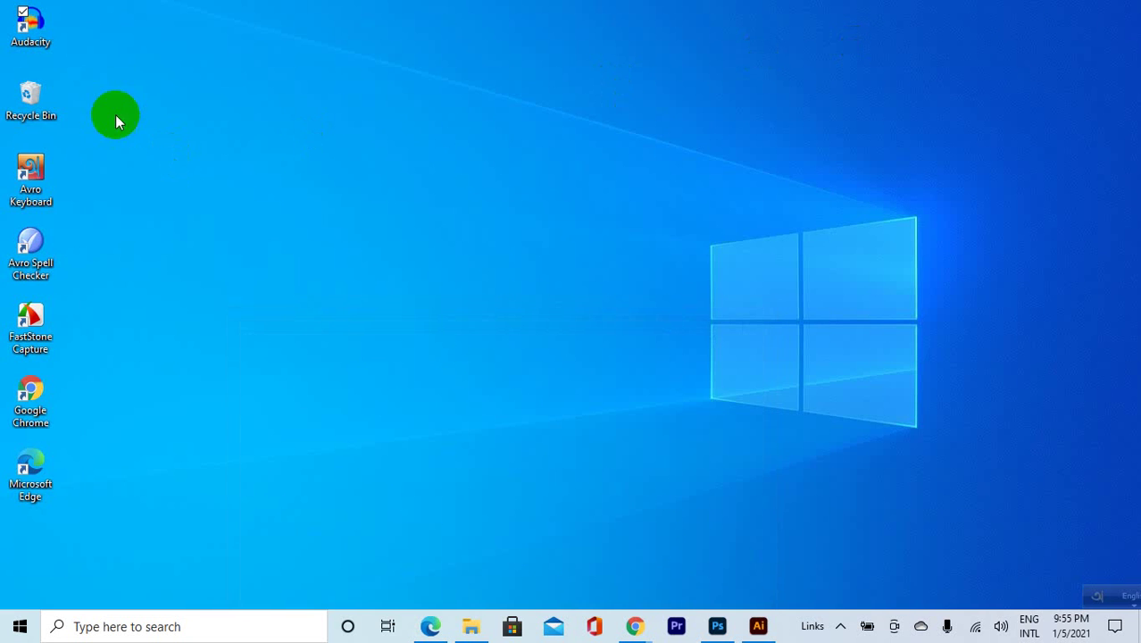
left_click_drag(117, 67, 10, 505)
left_click(205, 172)
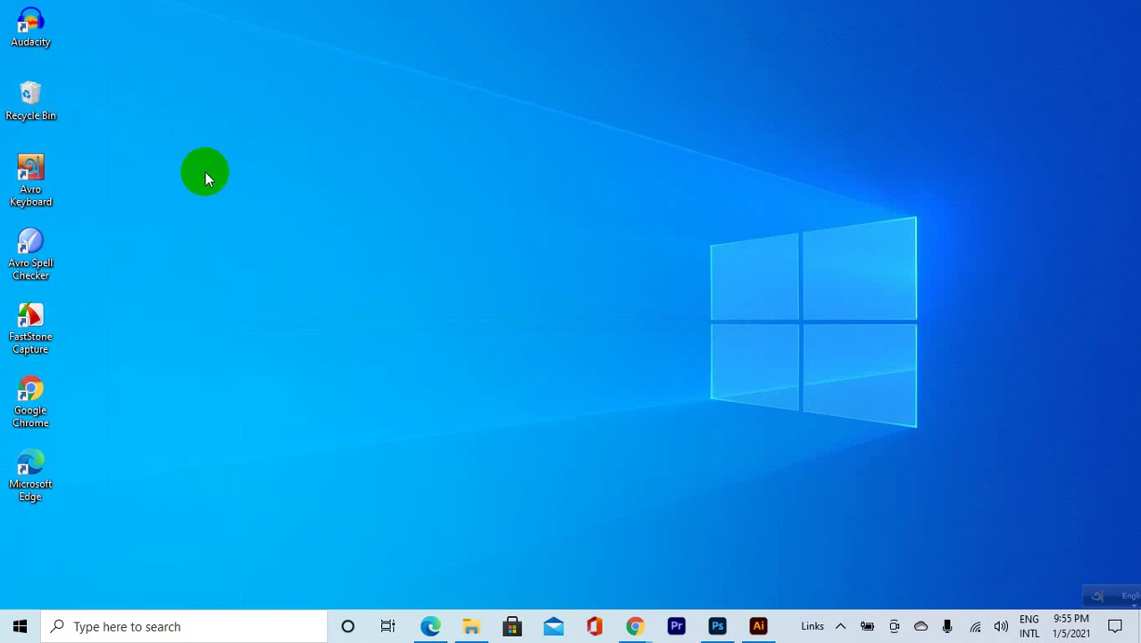
Open the Recycle Bin, look over its deleted files and the properties of 2048 [Converted]s-01.png, and close it.
right_click(41, 103)
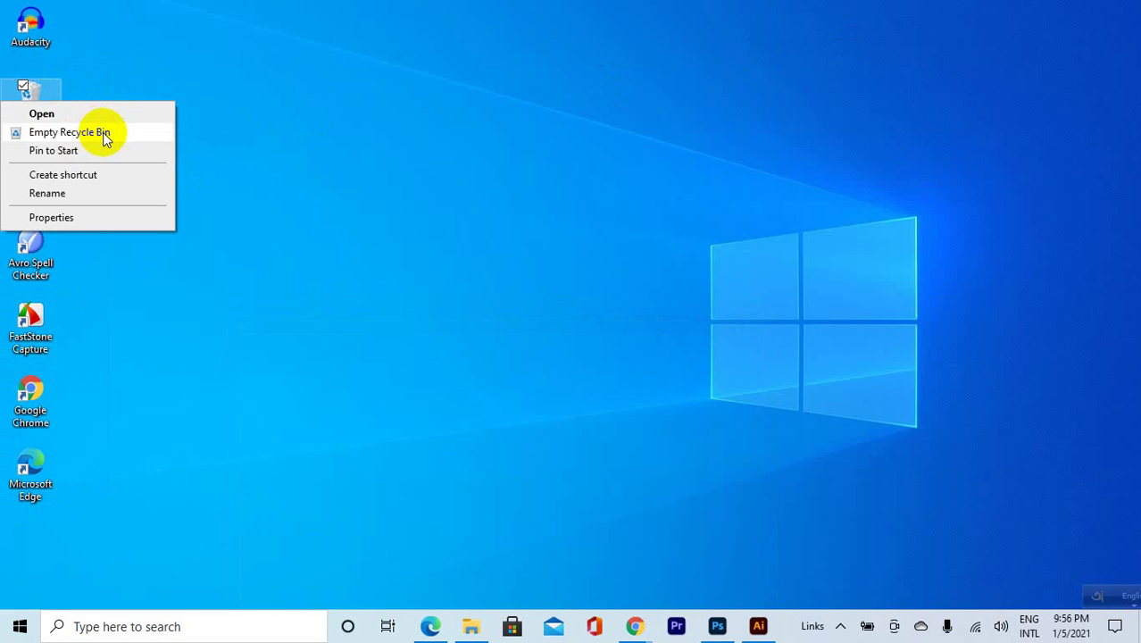
left_click(70, 112)
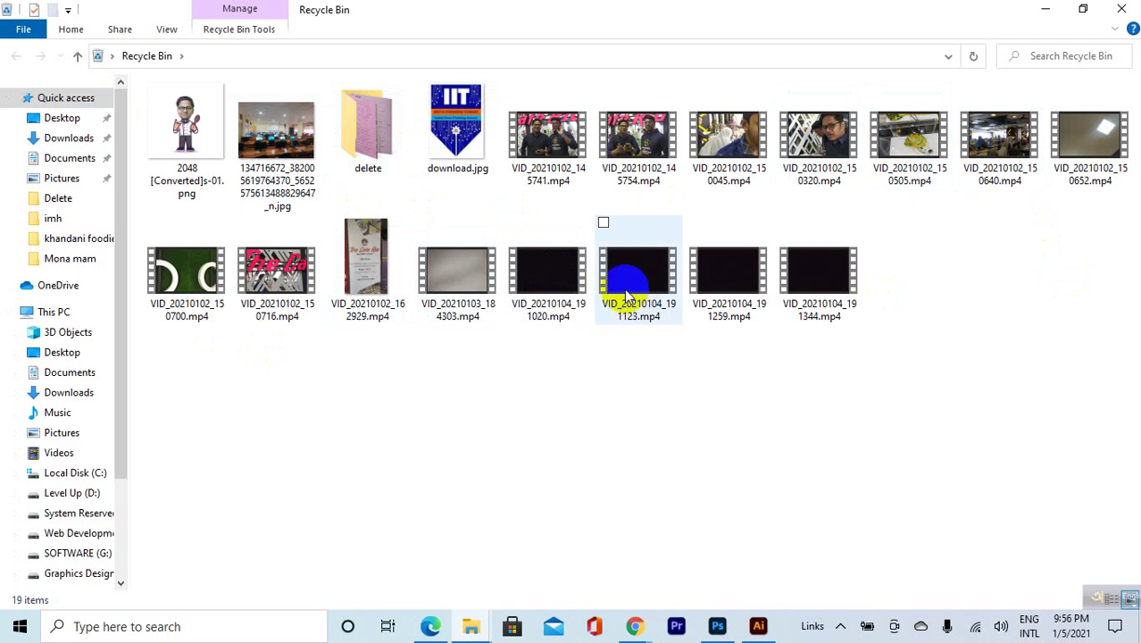
left_click_drag(864, 375, 217, 122)
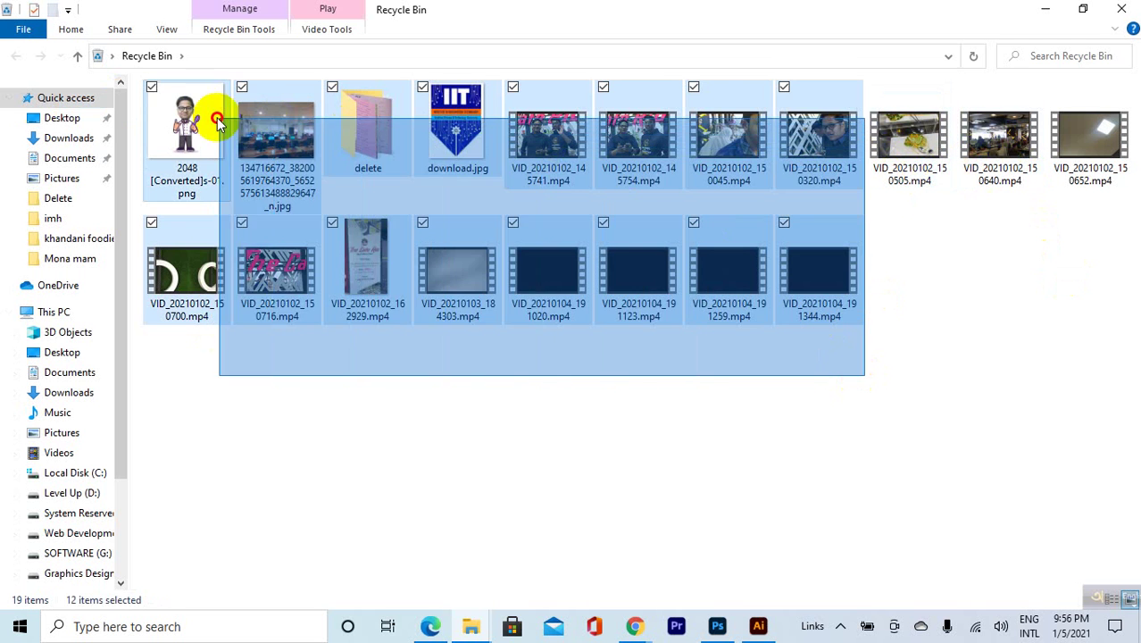
left_click(1057, 313)
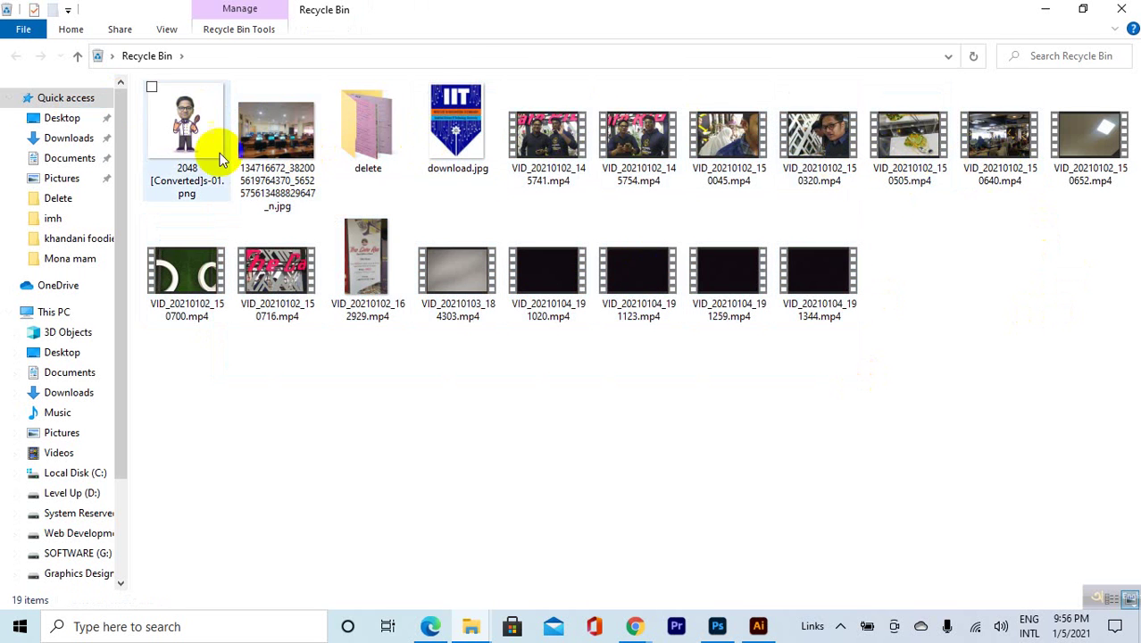
double_click(195, 150)
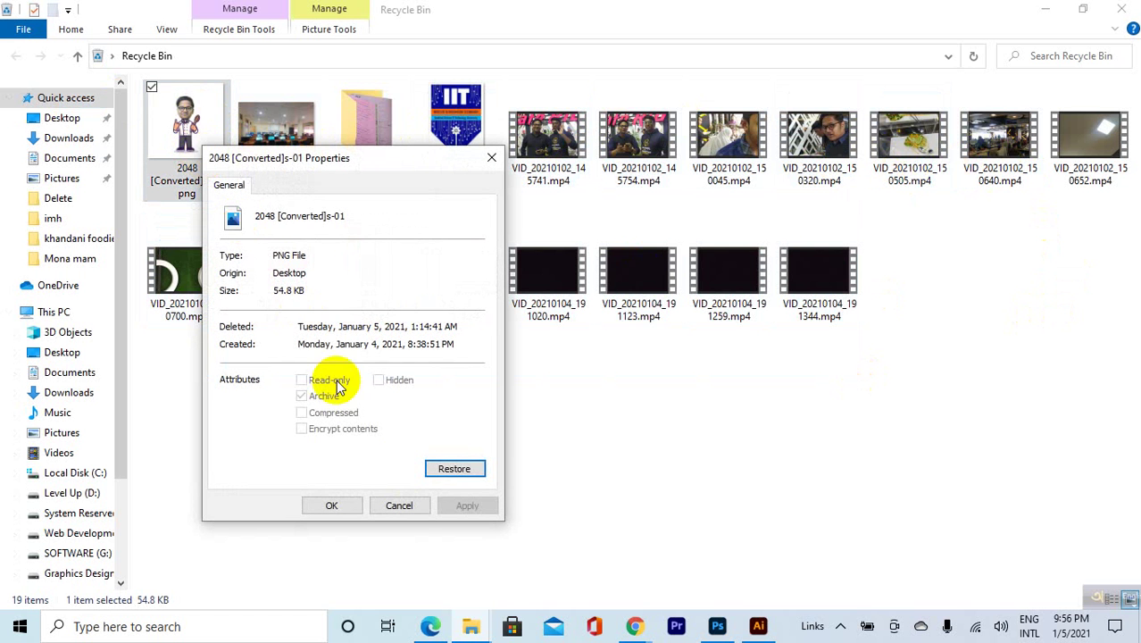
left_click(491, 157)
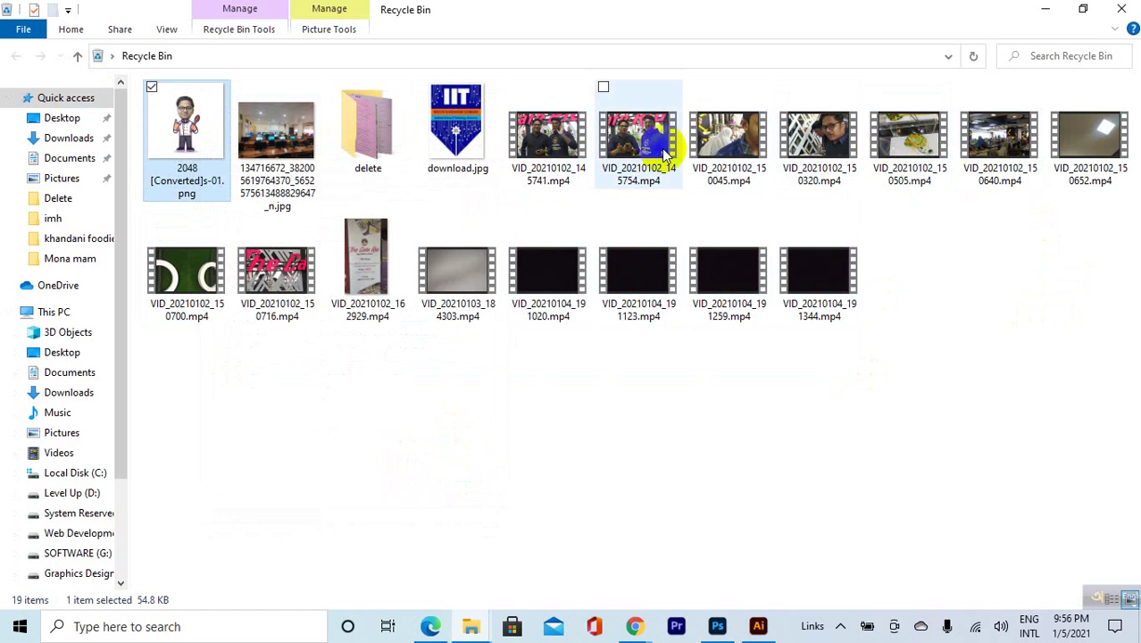
left_click(1121, 9)
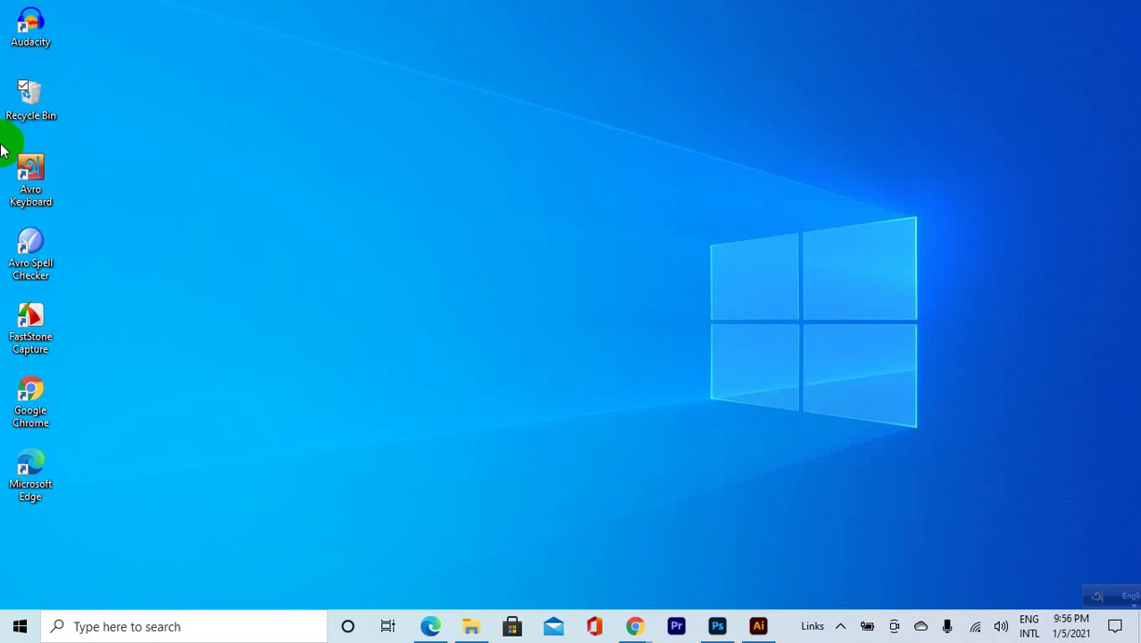
Open the Windows Temp folder by running the command temp.
left_click(146, 625)
left_click(864, 357)
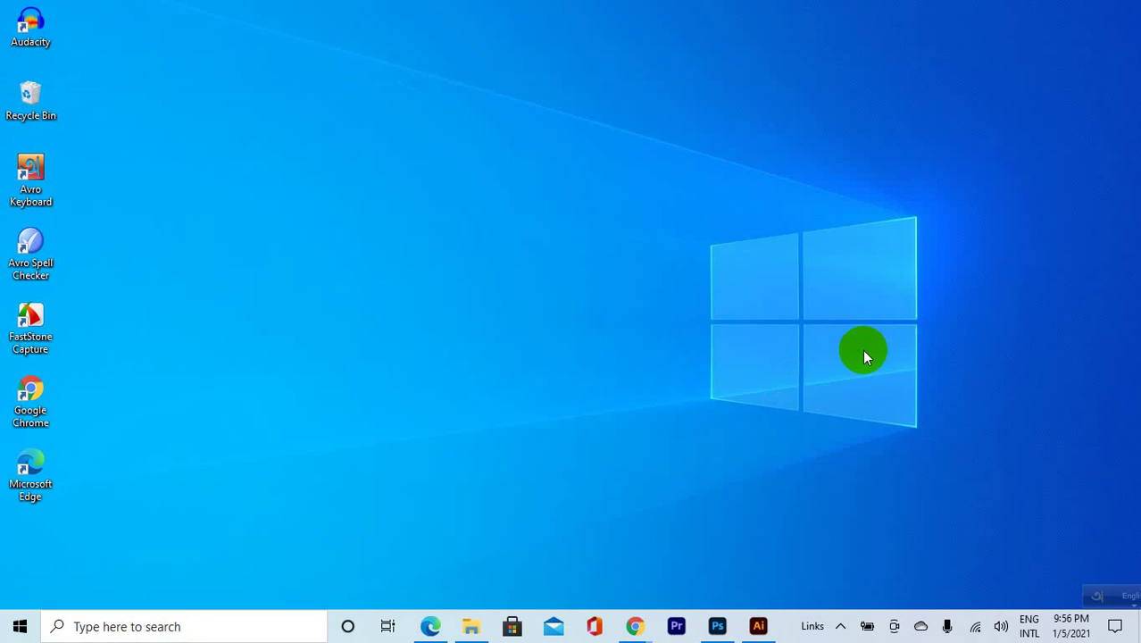
key("super+r")
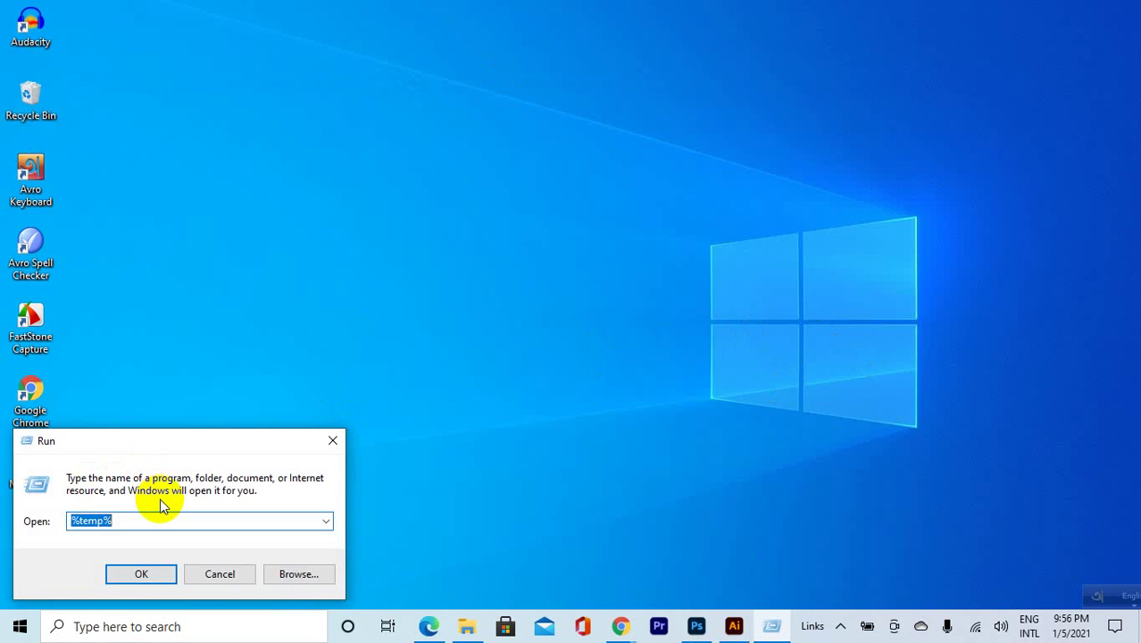
key("BackSpace")
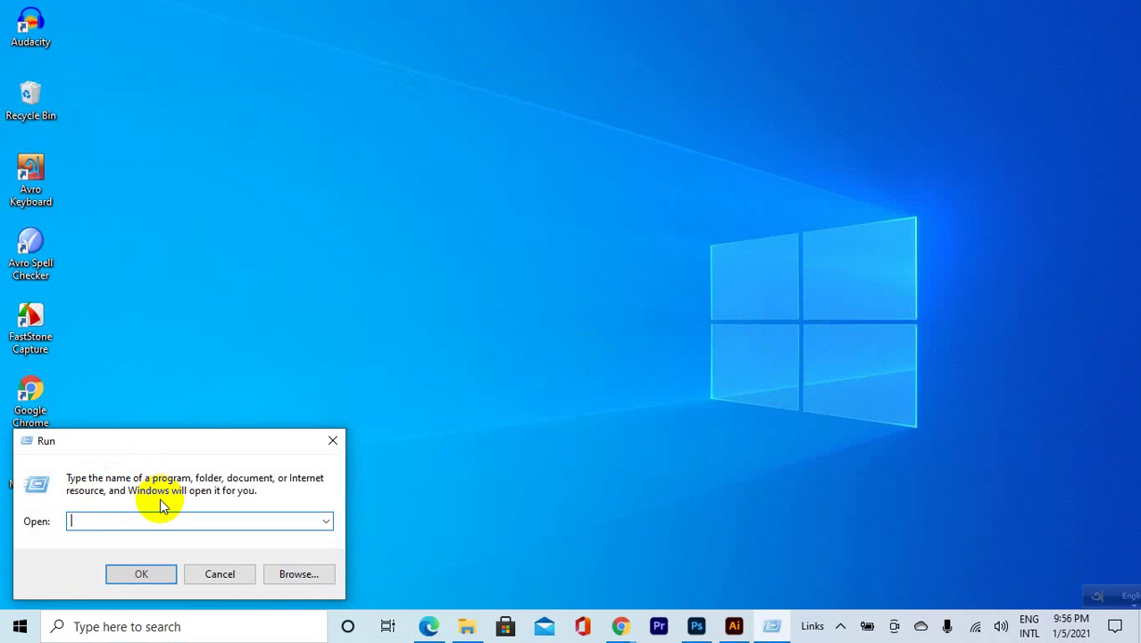
type("temp")
key("Return")
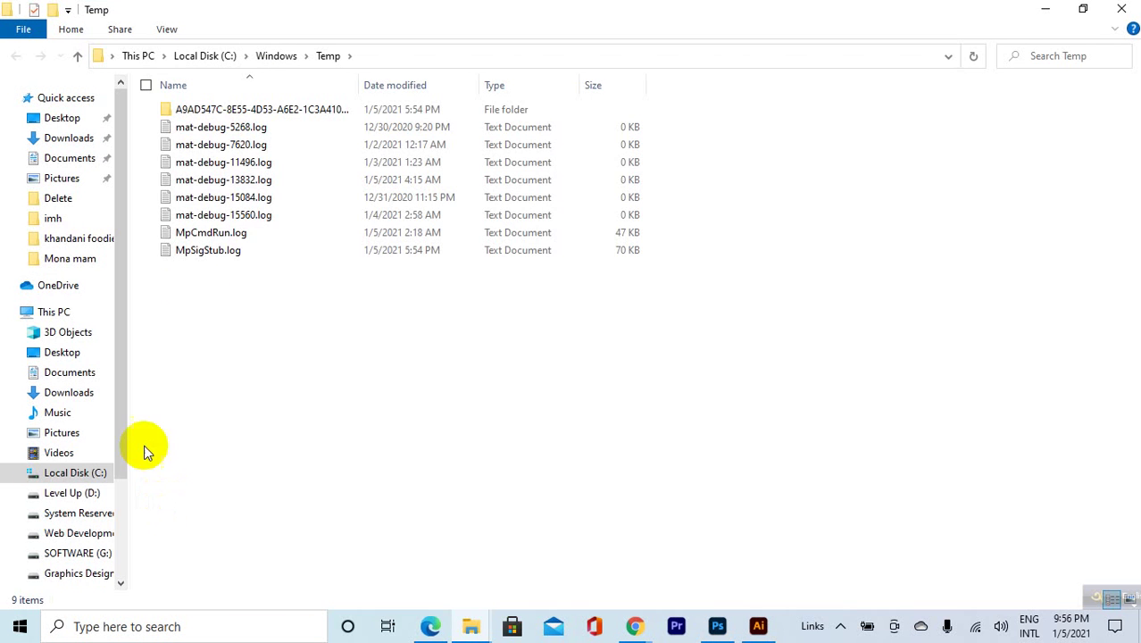
Select all the temporary files in the Windows Temp folder and close the folder window without deleting them.
left_click_drag(293, 368, 265, 91)
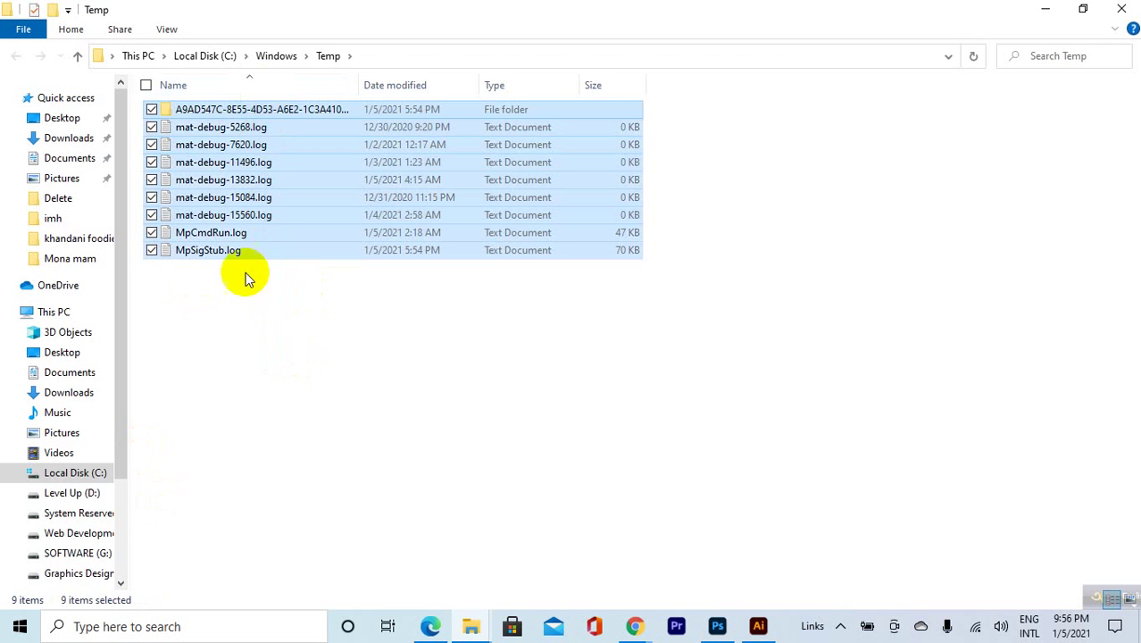
left_click(242, 323)
key("ctrl+a")
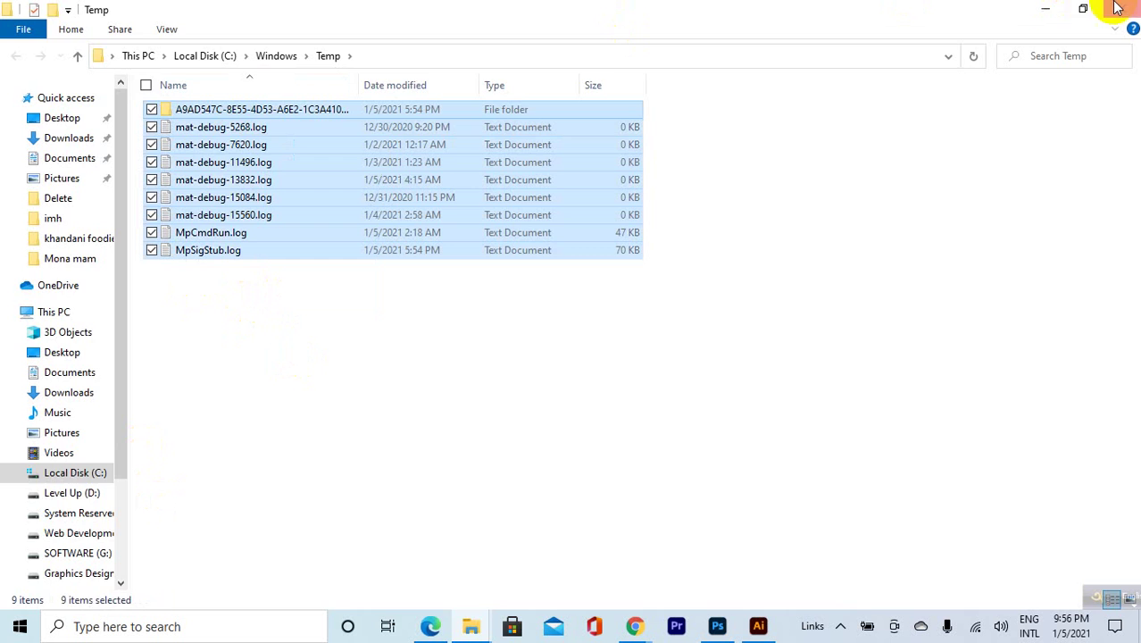
left_click(1123, 8)
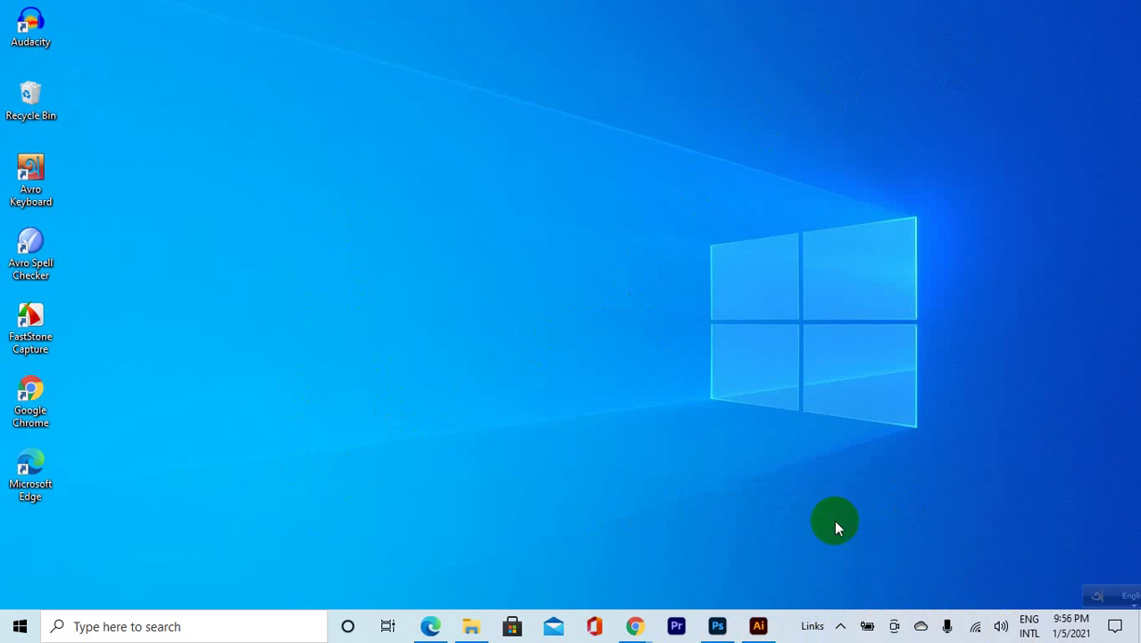
Switch to Illustrator, look over the Performance preferences, including the GPU settings and details, and close them without changes.
left_click(759, 588)
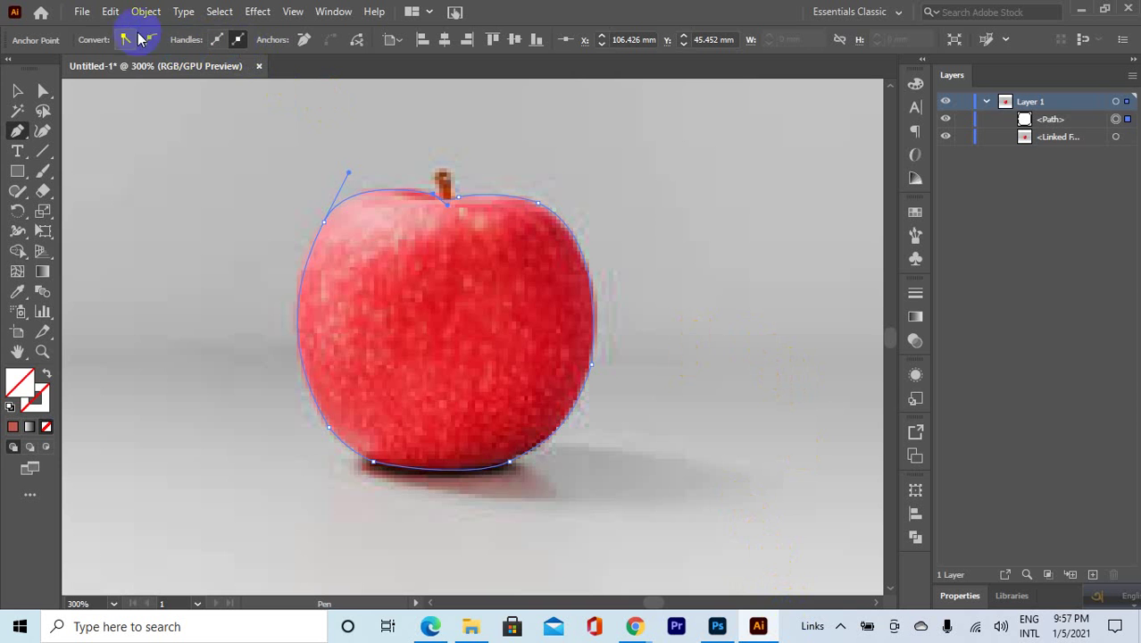
left_click(81, 12)
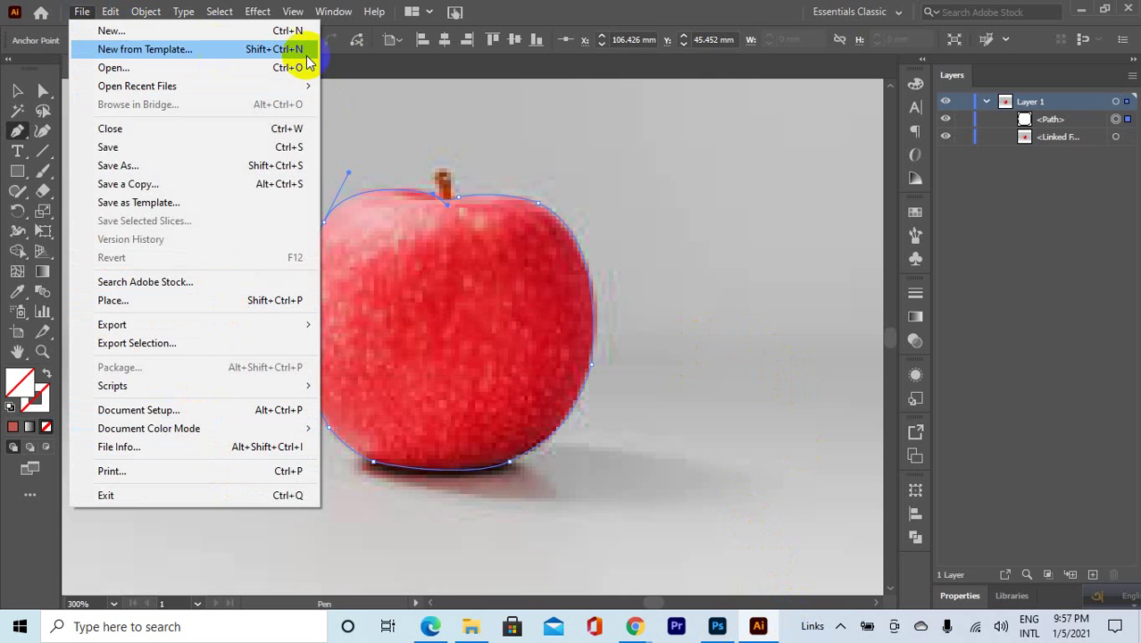
mouse_move(110, 10)
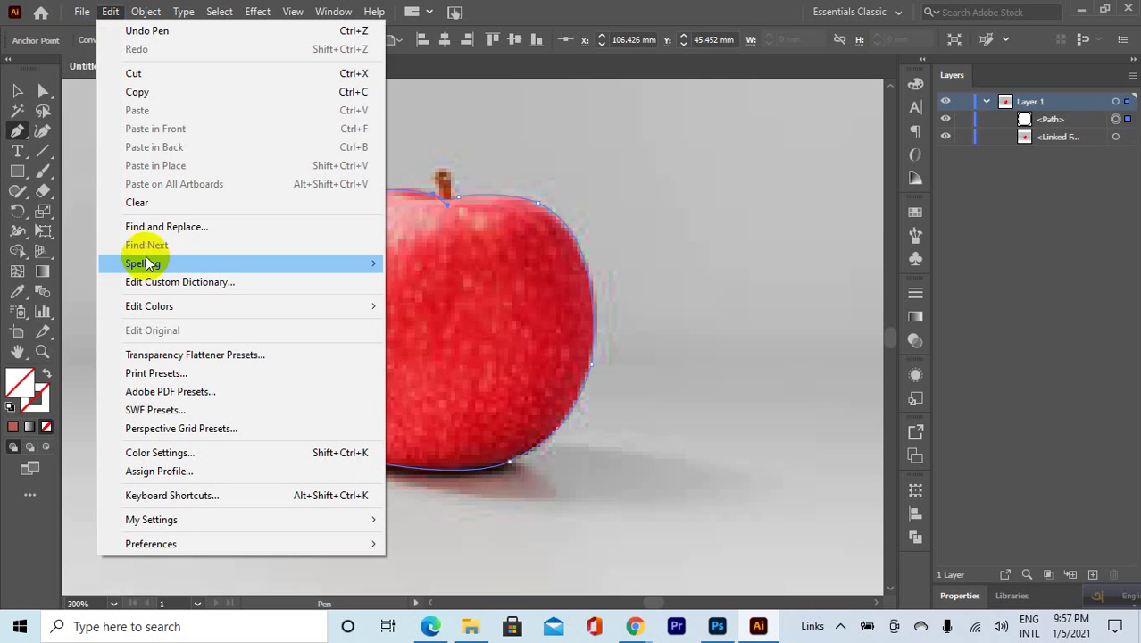
mouse_move(179, 543)
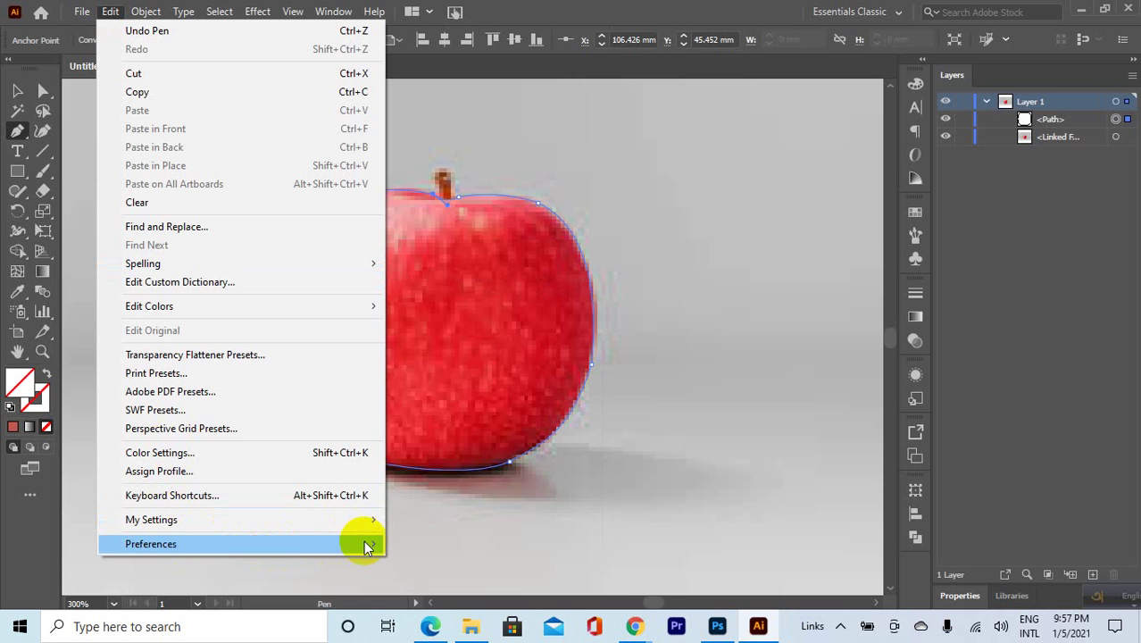
mouse_move(363, 540)
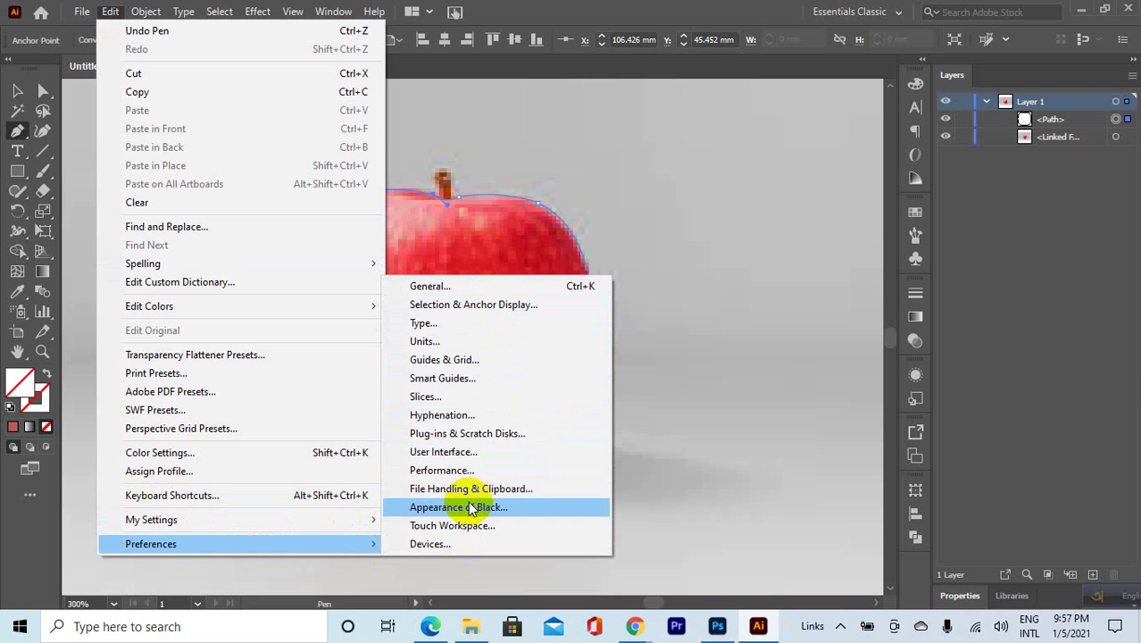
left_click(471, 470)
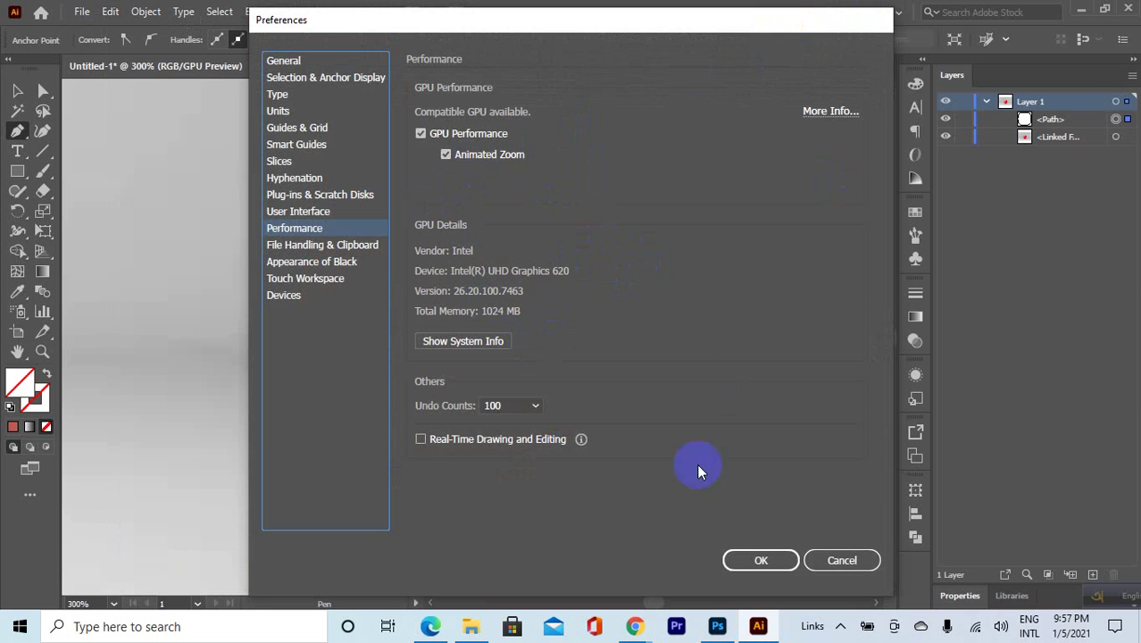
left_click(840, 560)
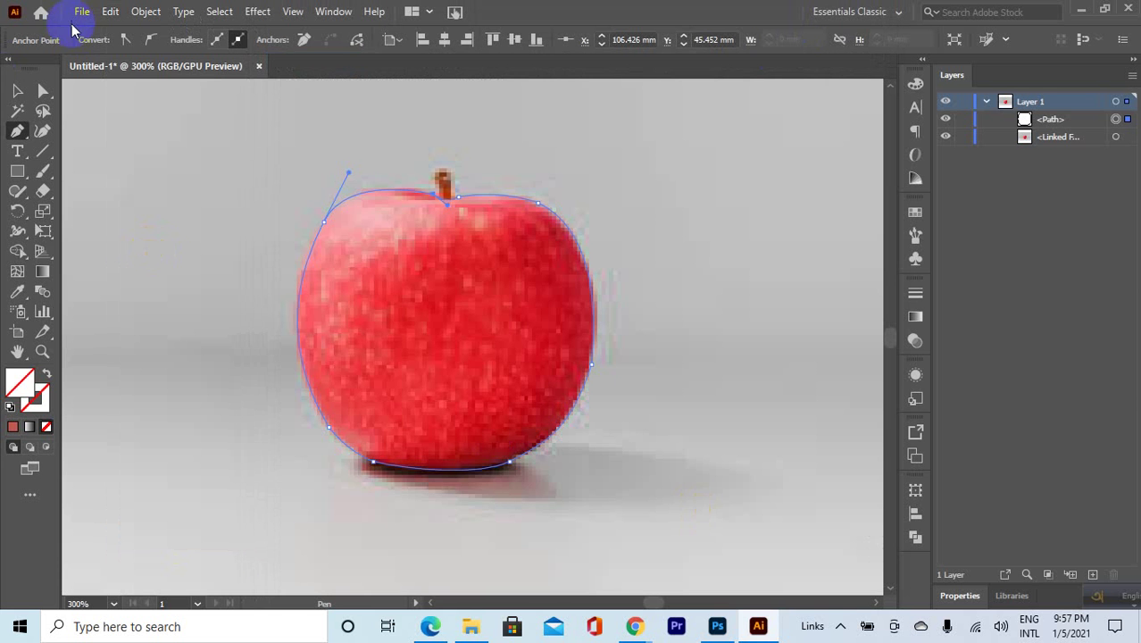
Review the Undo Counts options and the Devices, Type and Selection & Anchor Display preferences, and cancel without changes.
left_click(111, 12)
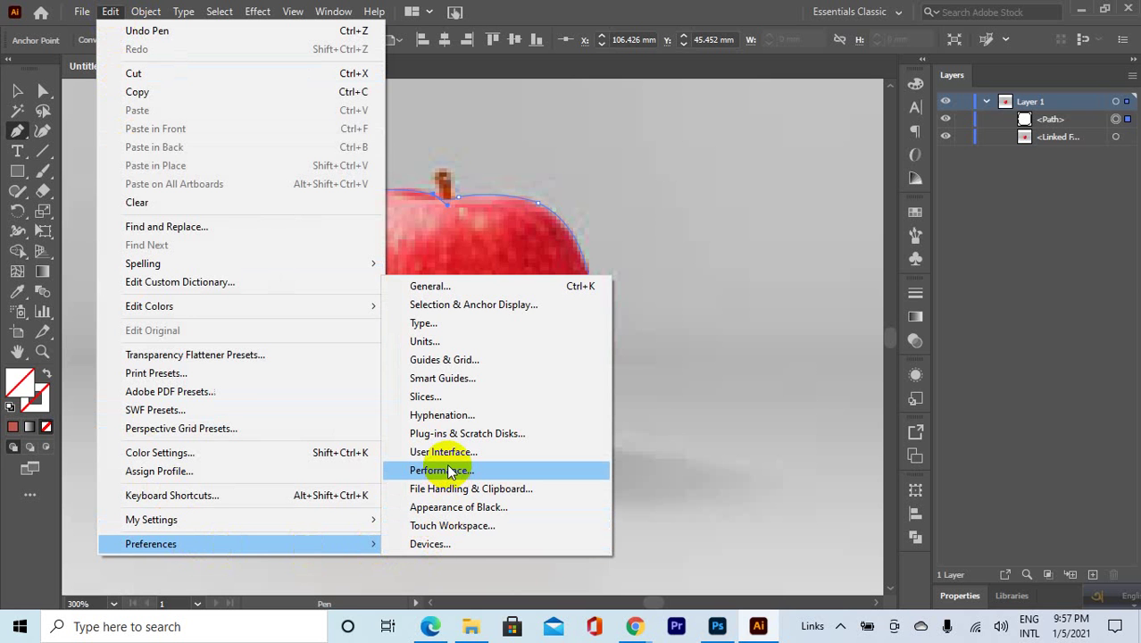
left_click(448, 470)
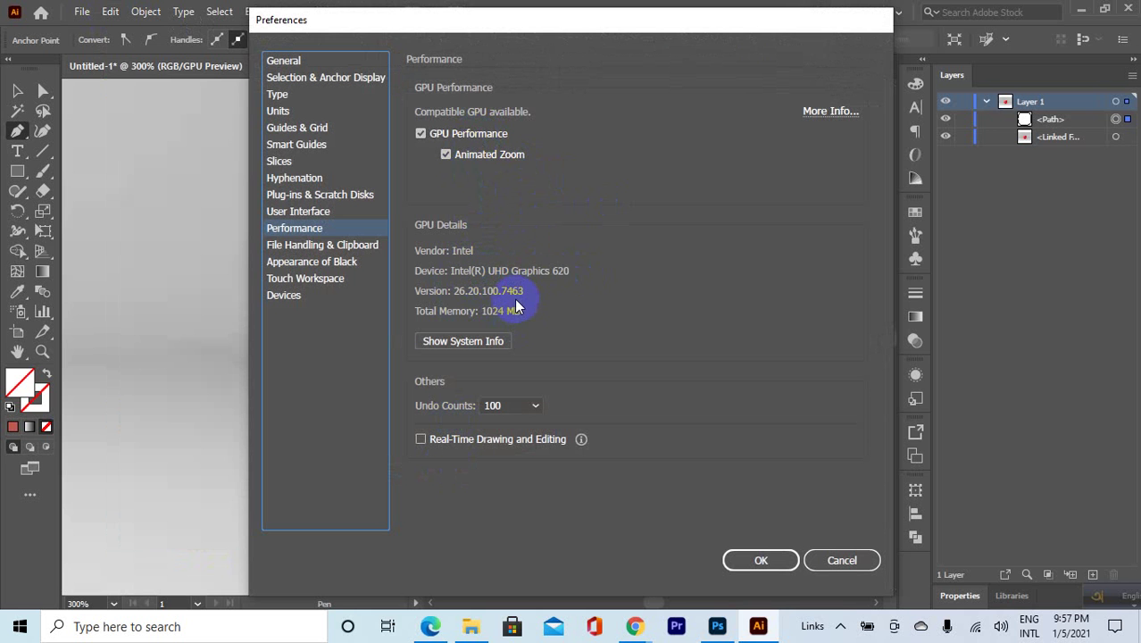
left_click(536, 406)
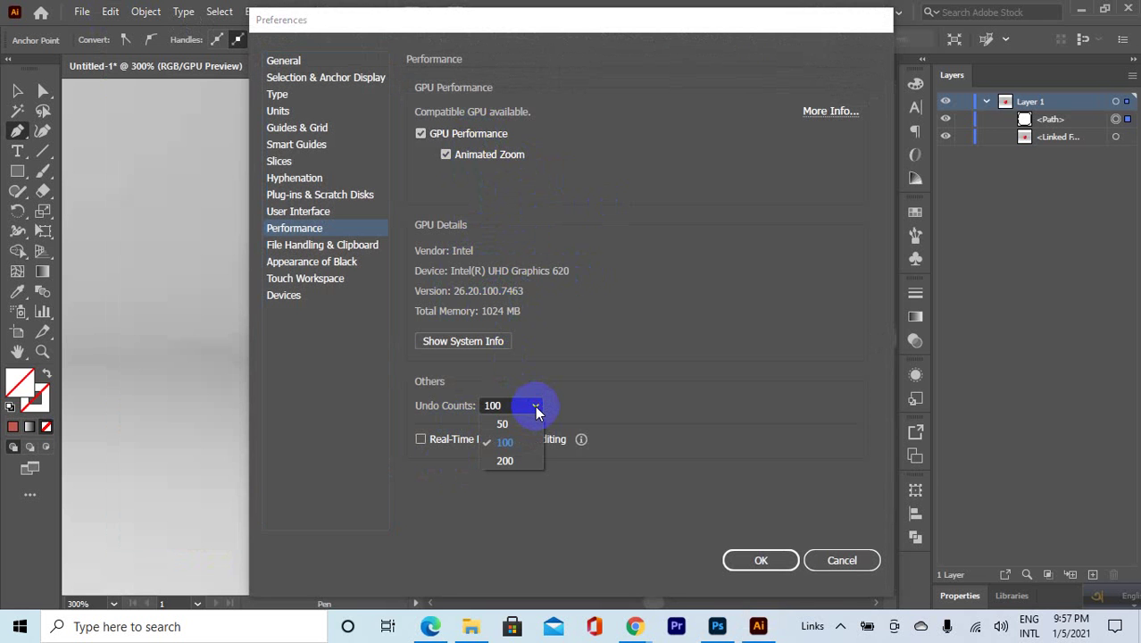
left_click(535, 408)
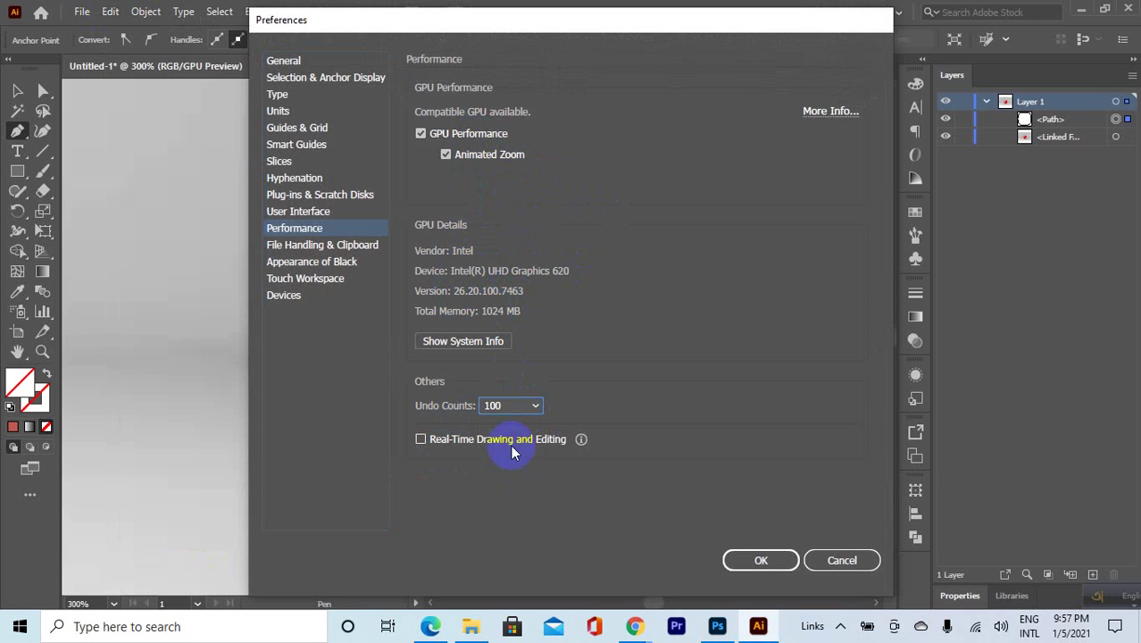
left_click(300, 296)
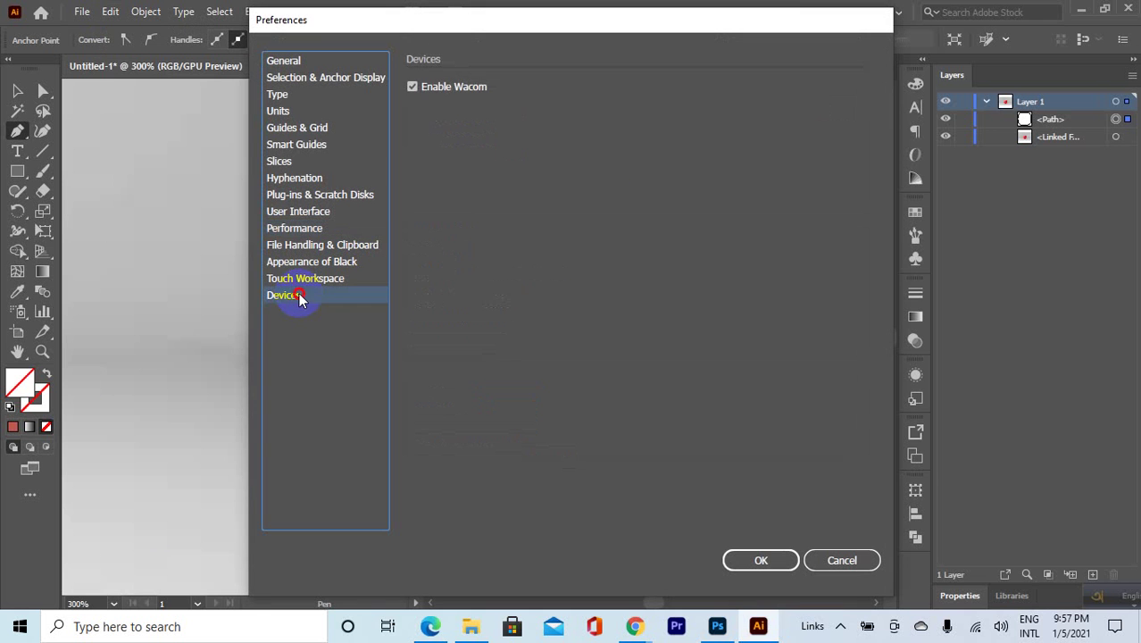
left_click(281, 96)
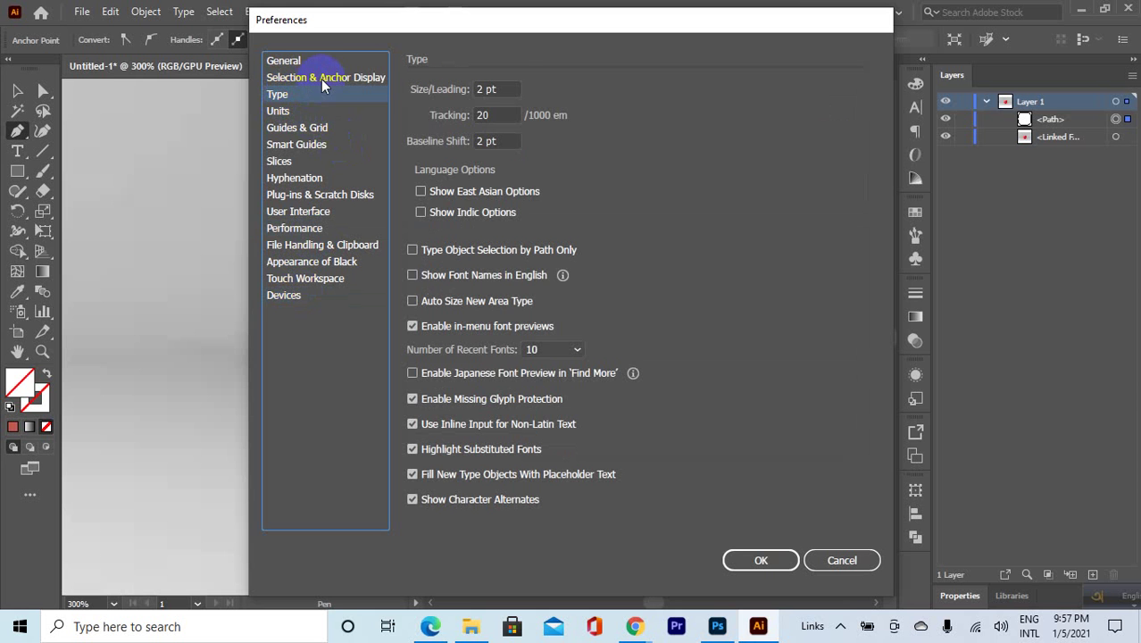
left_click(327, 80)
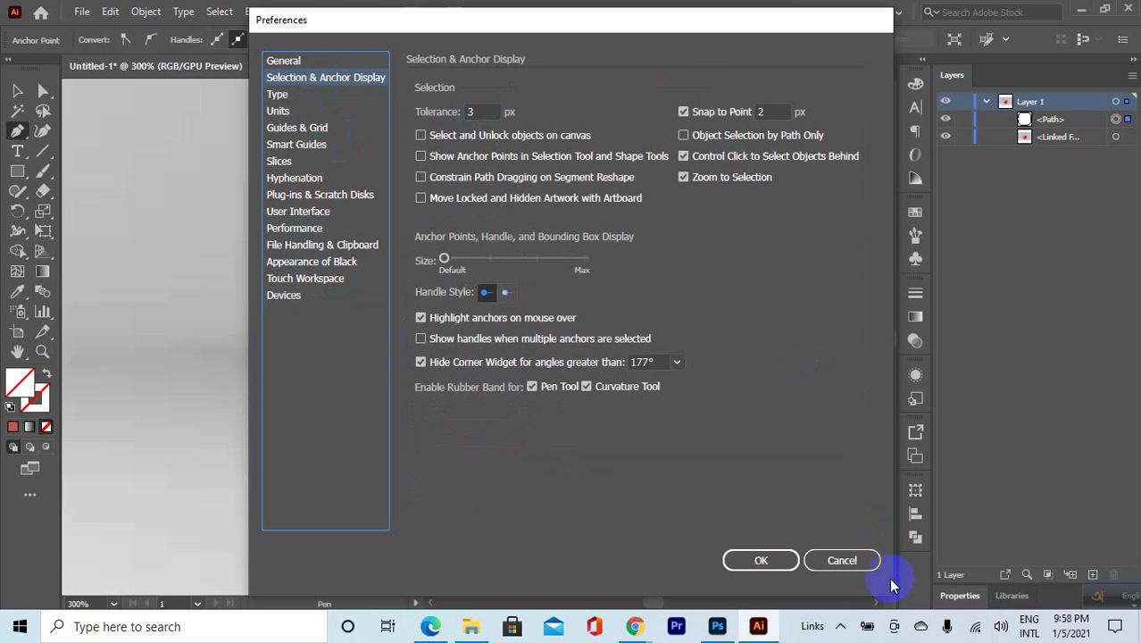
left_click(840, 559)
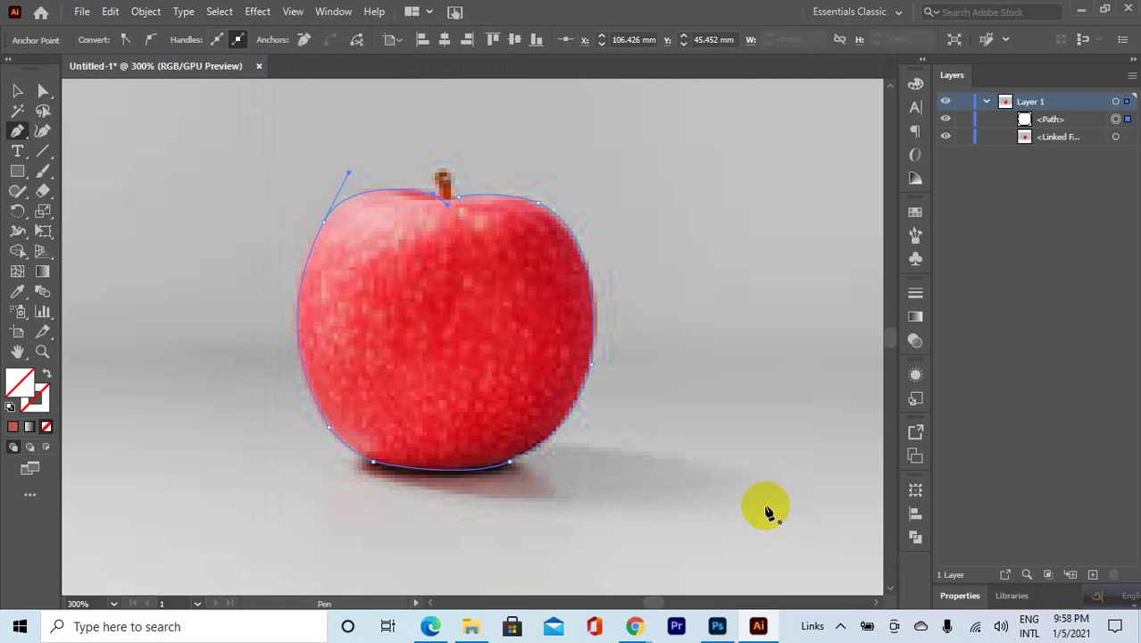
Switch to File Explorer, look through the Program Files and Program Files (x86) folders on drive C, and close the window.
left_click(636, 626)
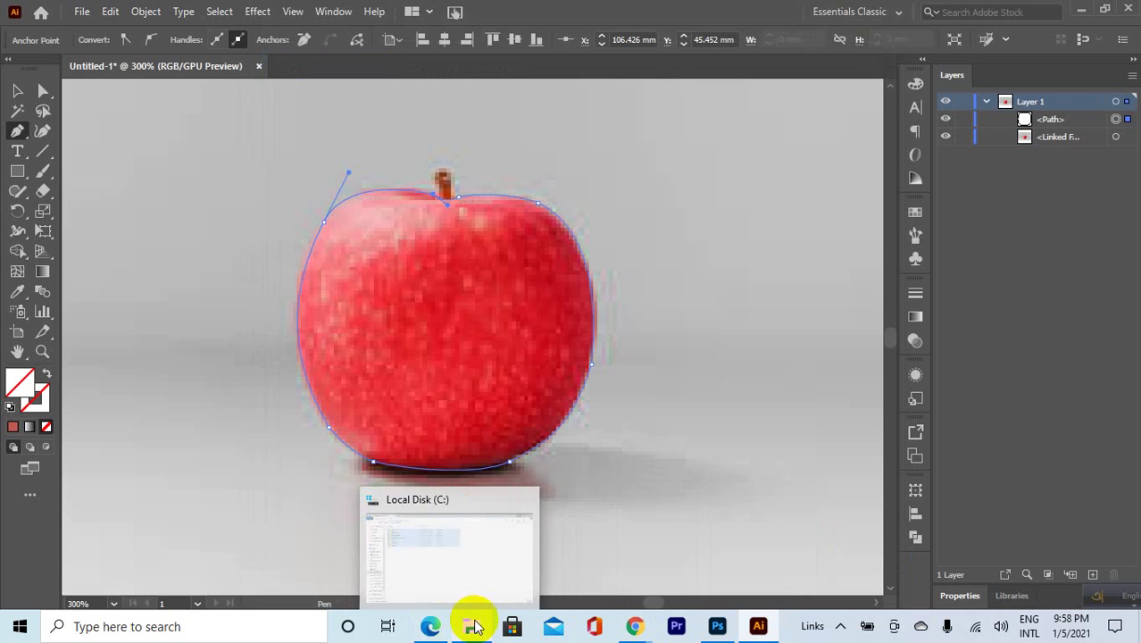
left_click(465, 593)
left_click(302, 296)
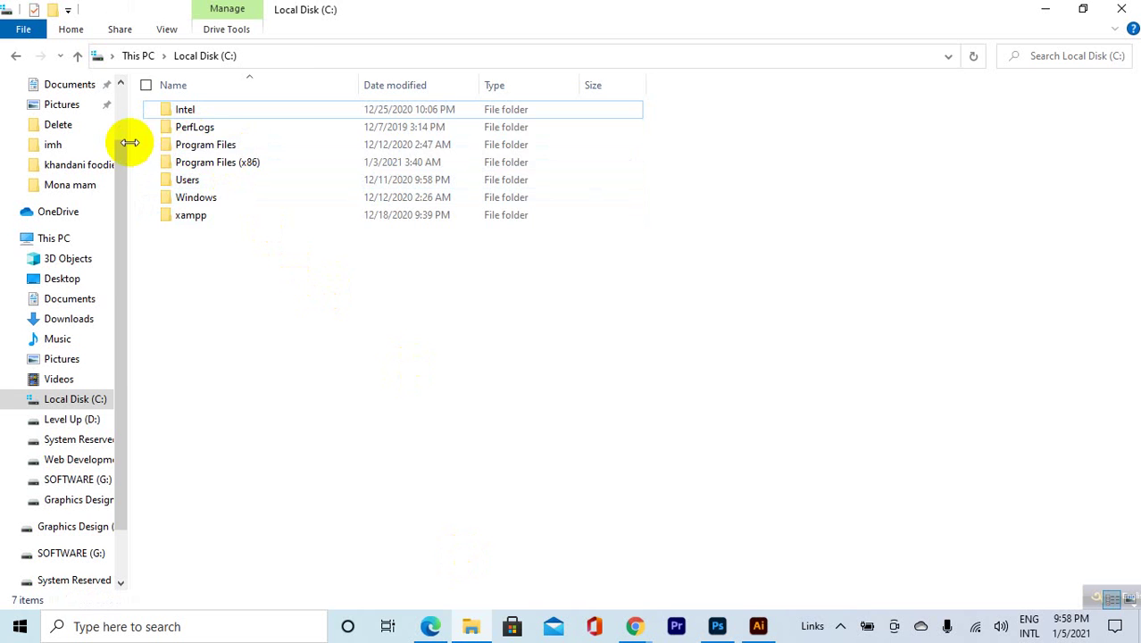
double_click(204, 143)
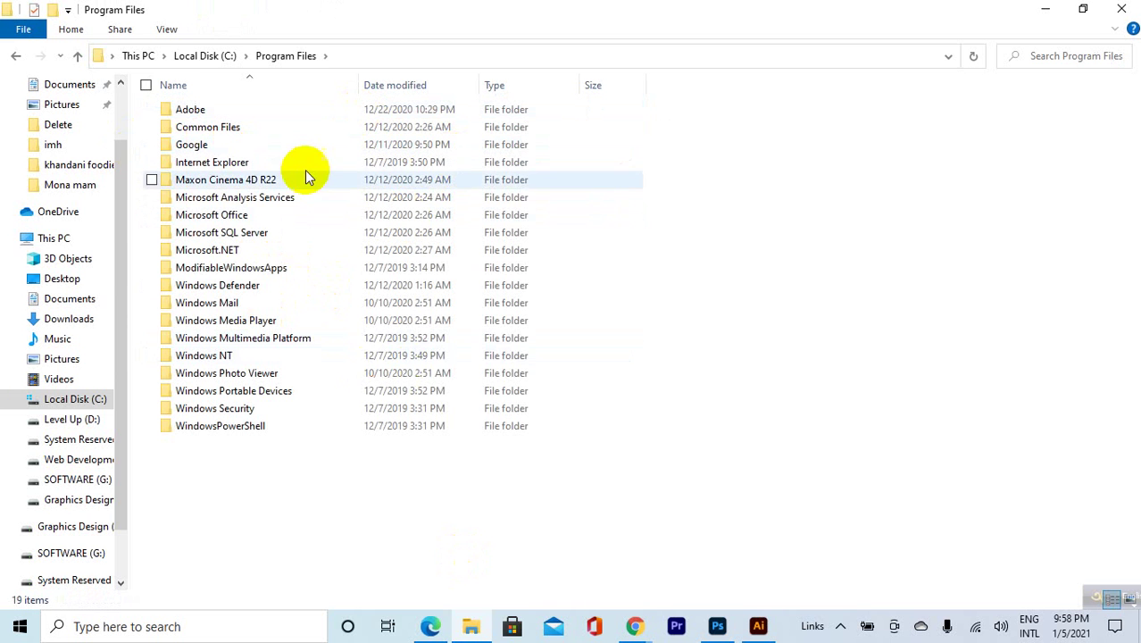
left_click(16, 56)
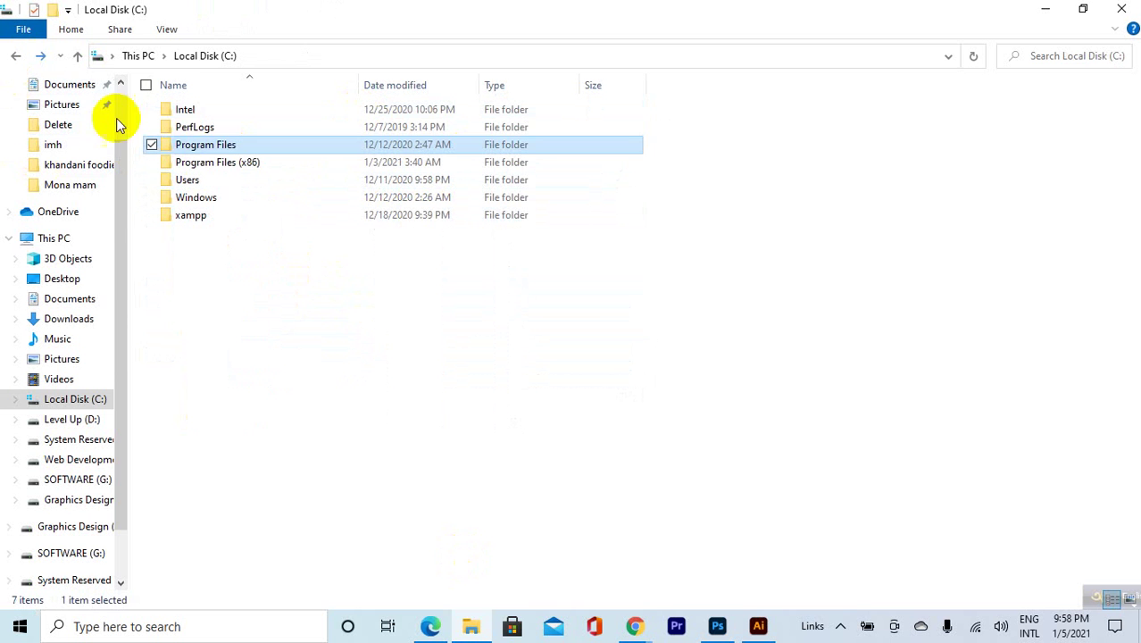
double_click(224, 161)
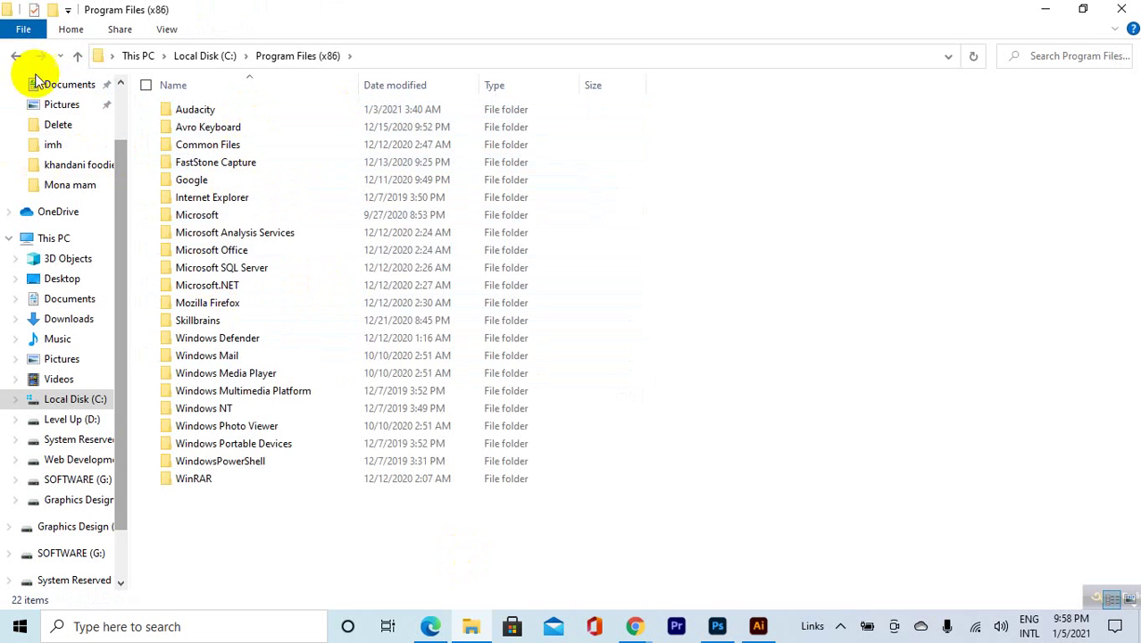
left_click(17, 56)
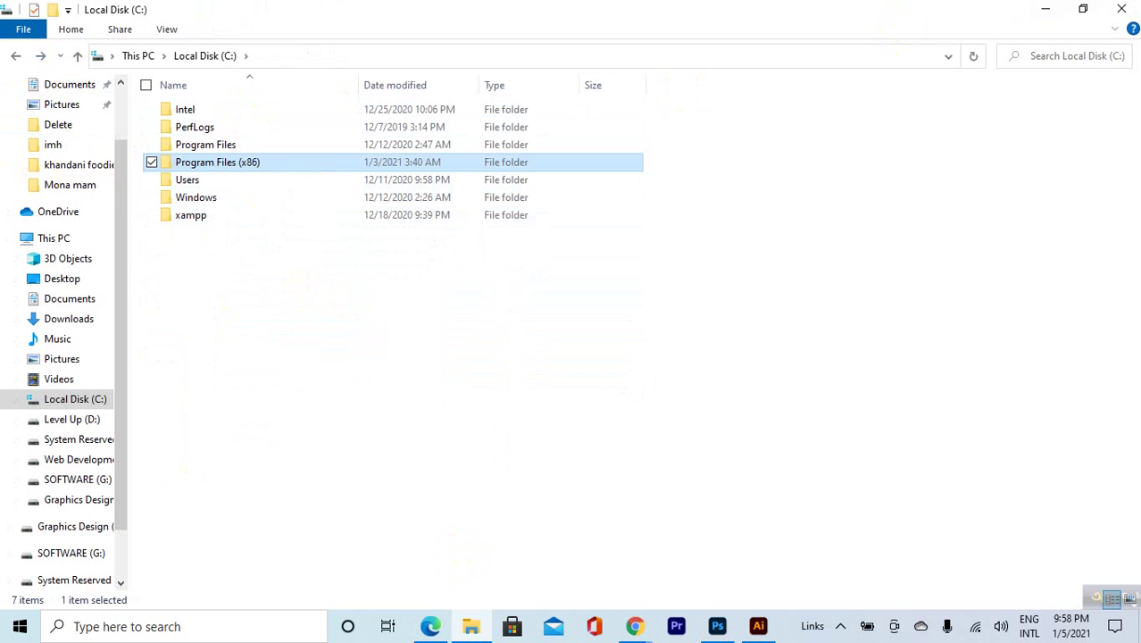
left_click(1120, 9)
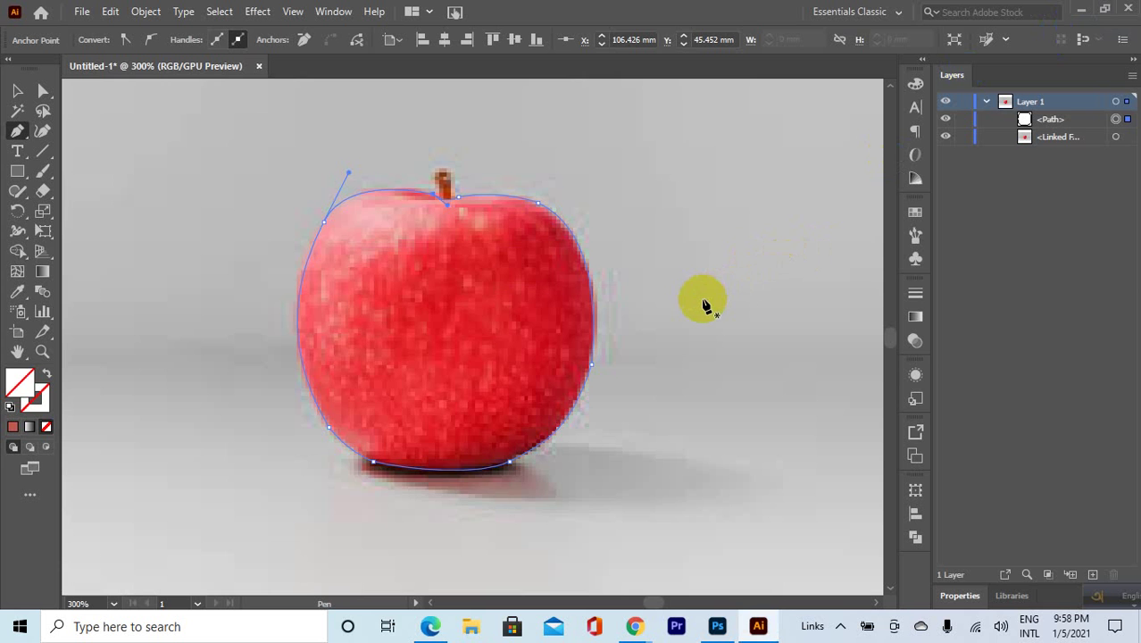
Switch to Chrome and examine the previewed Bramley apple photo and its pixel dimensions in the apple image search results.
left_click_drag(445, 329, 478, 286)
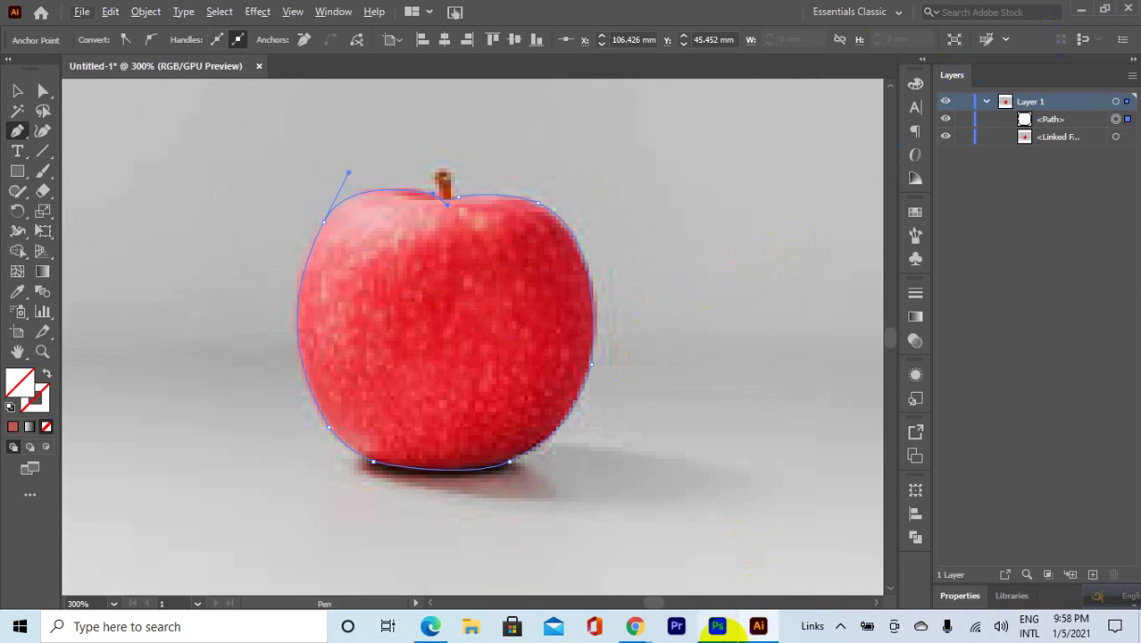
left_click(638, 627)
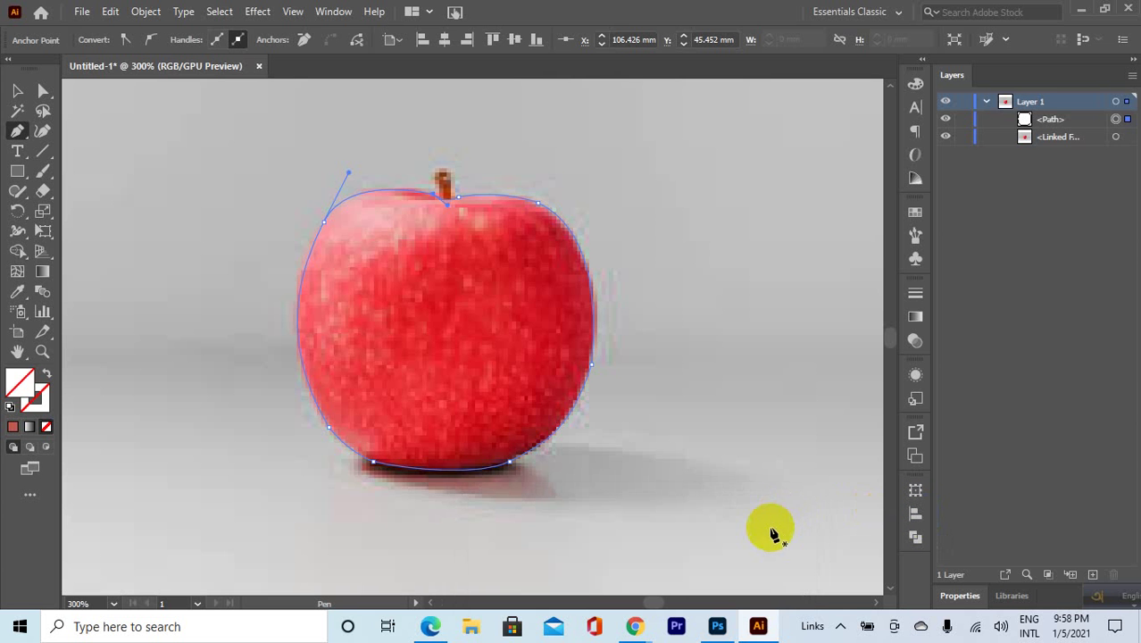
mouse_move(632, 616)
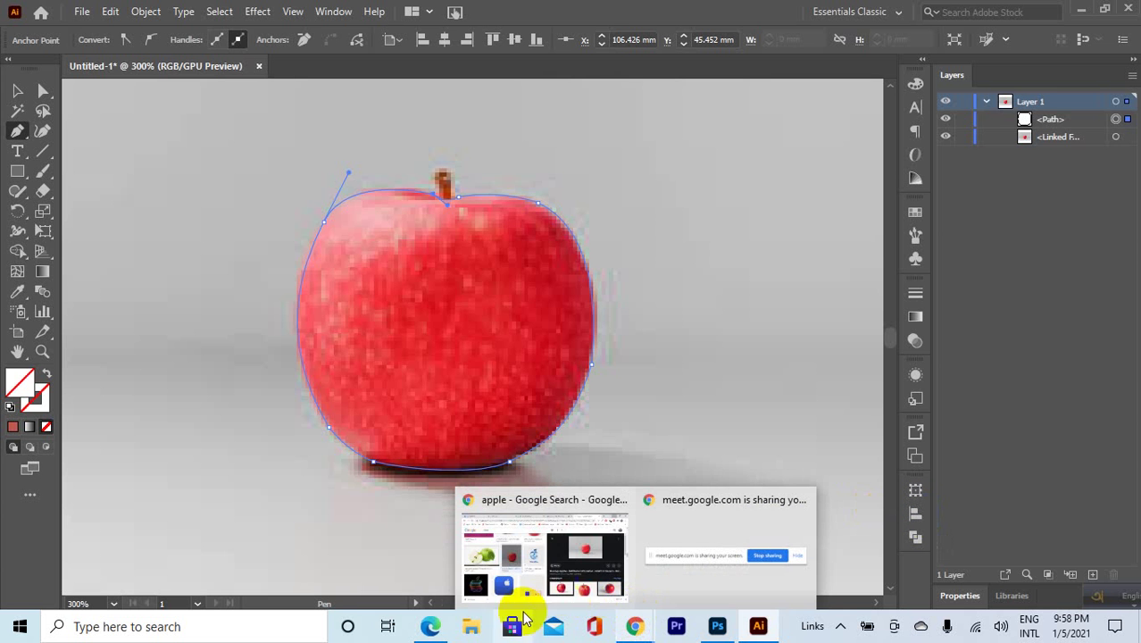
left_click(573, 591)
scroll(751, 310, "down", 1)
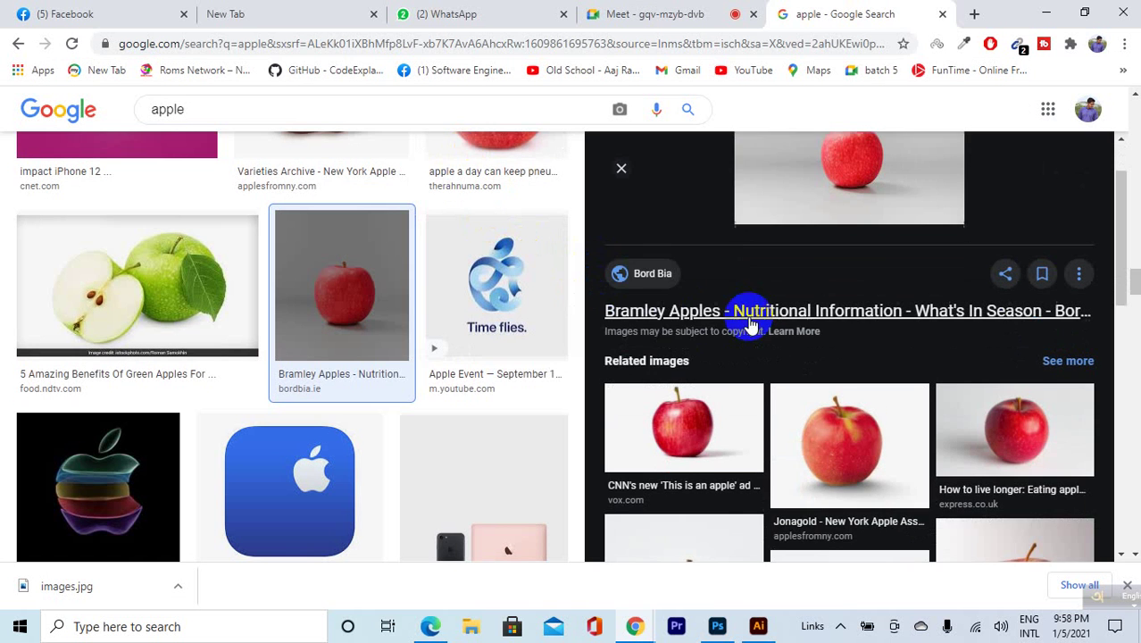
scroll(738, 318, "down", 1)
scroll(769, 298, "up", 2)
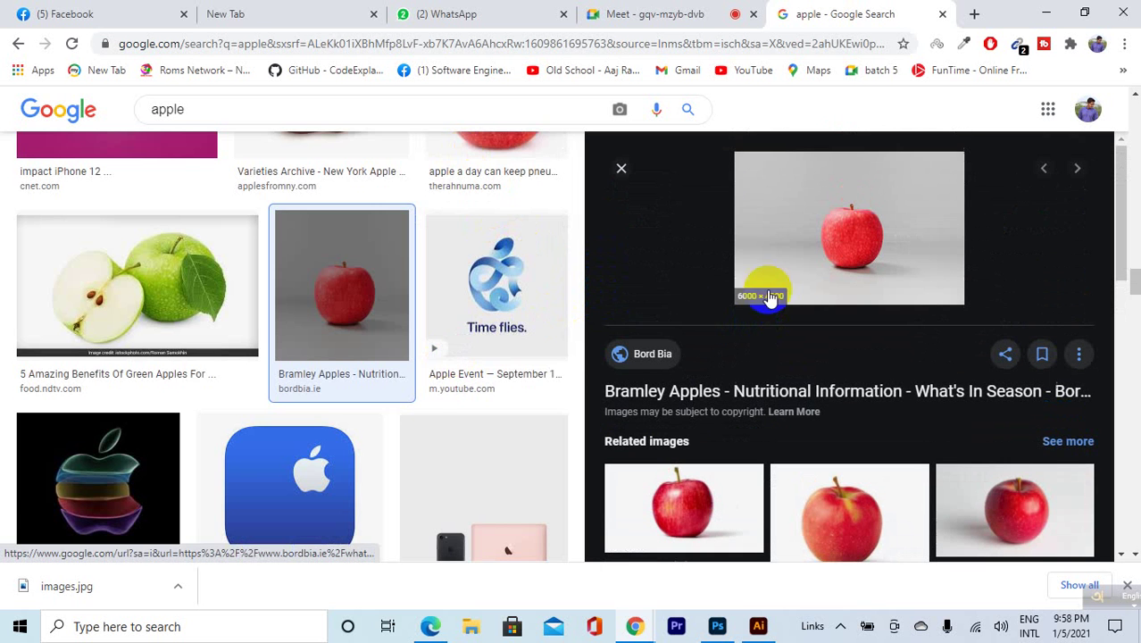
scroll(275, 311, "up", 2)
scroll(386, 304, "down", 1)
scroll(386, 303, "down", 1)
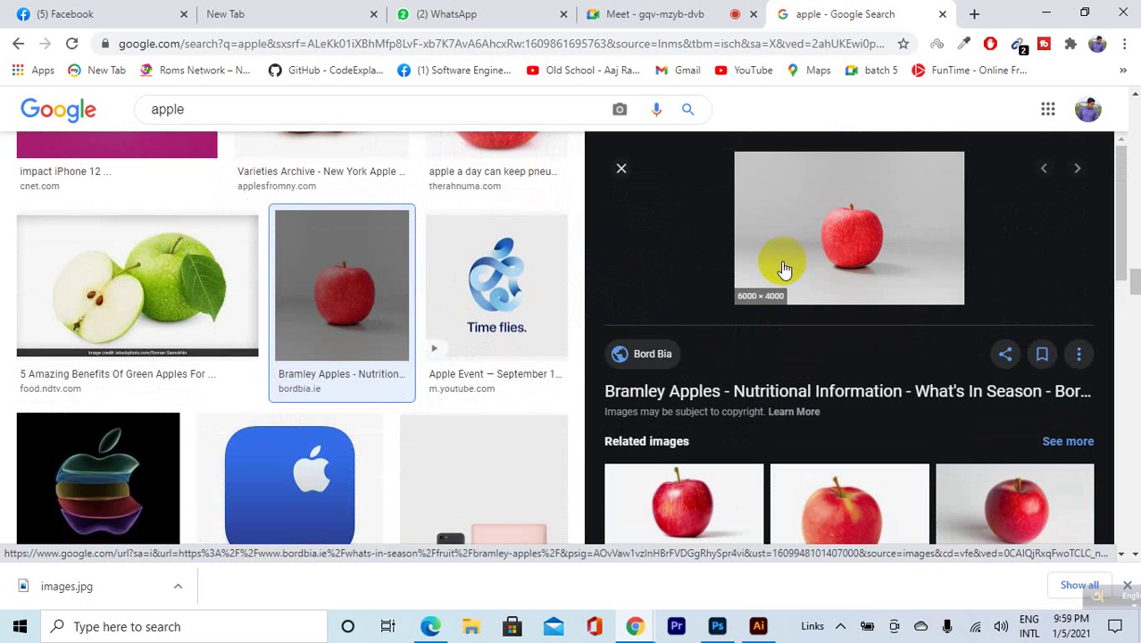
Move the floating keyboard bar aside to close Chrome's download bar, and switch back to Illustrator.
left_click(1121, 591)
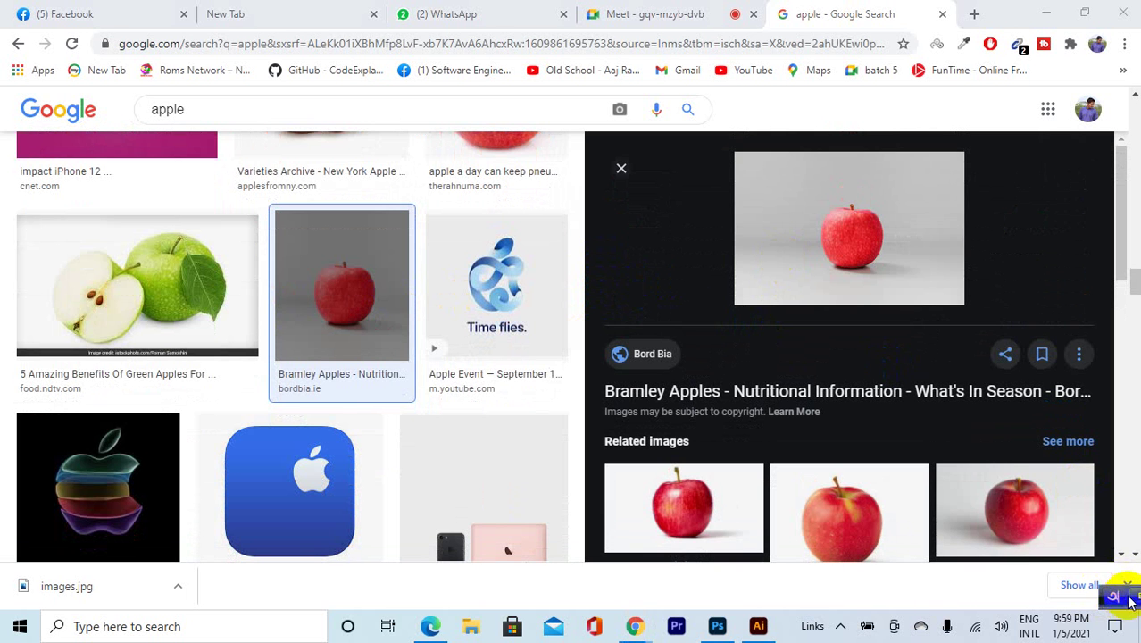
left_click_drag(1101, 607, 1058, 516)
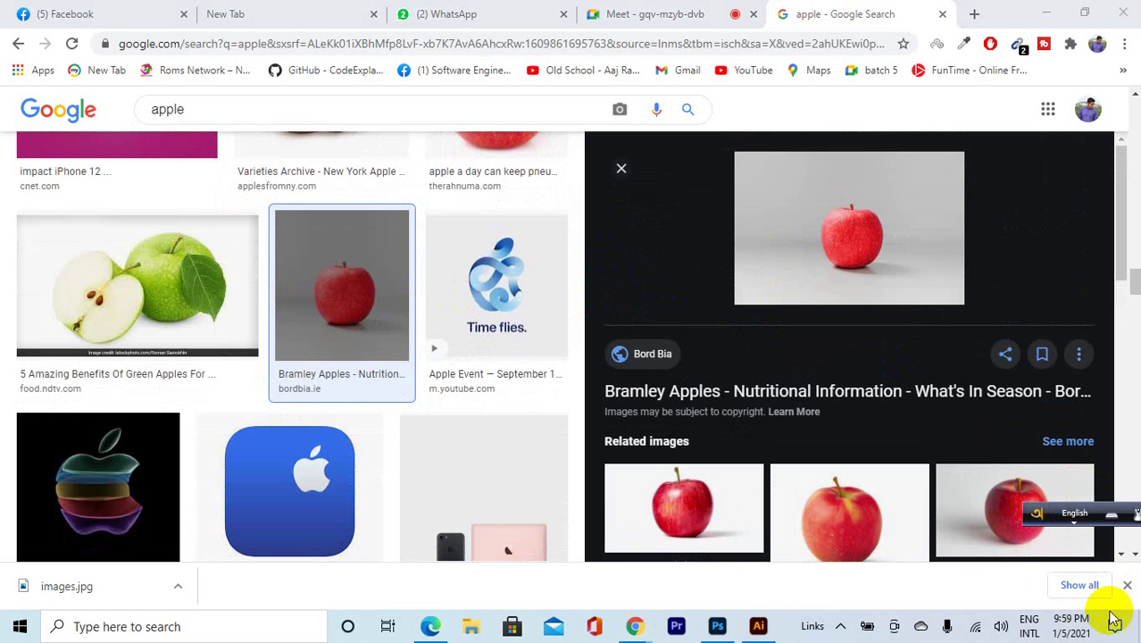
left_click(1127, 585)
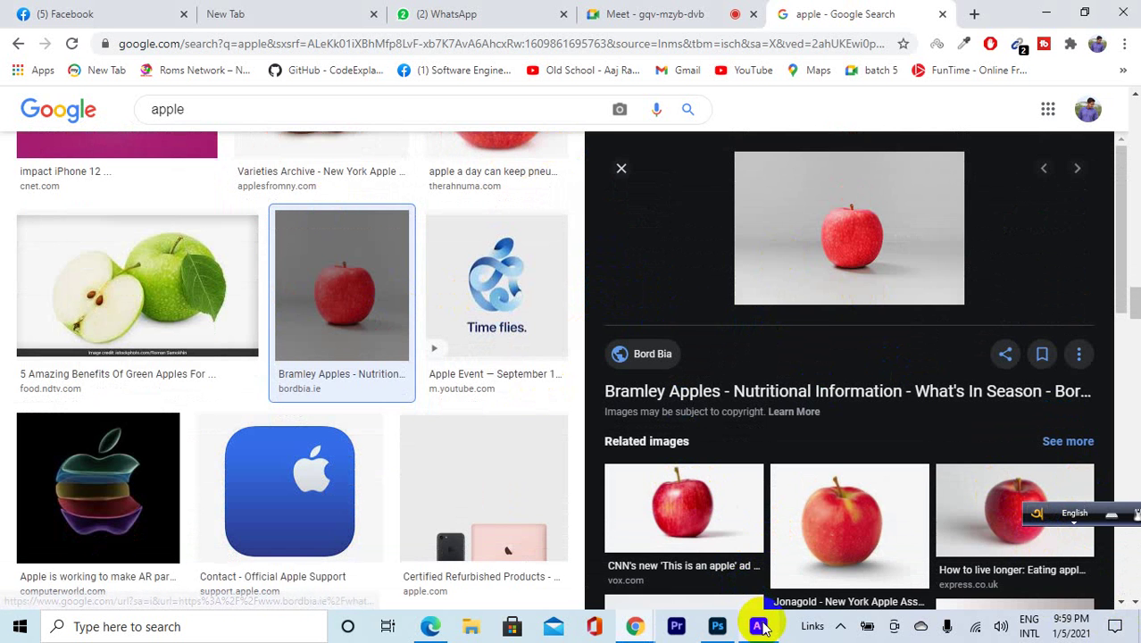
left_click(757, 625)
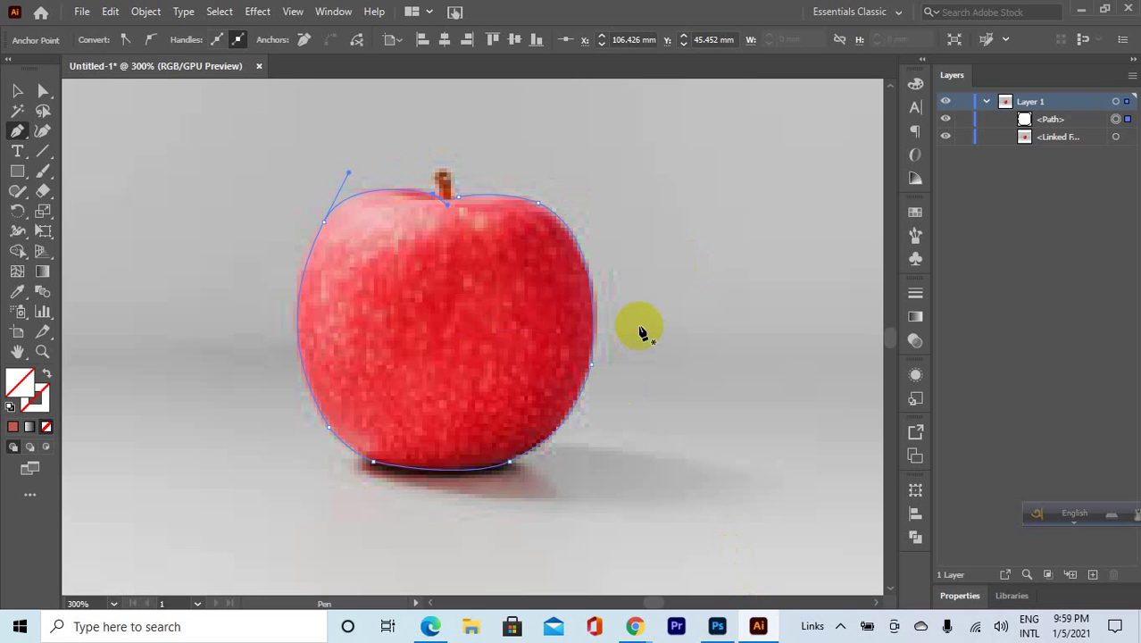
left_click_drag(395, 469, 423, 434)
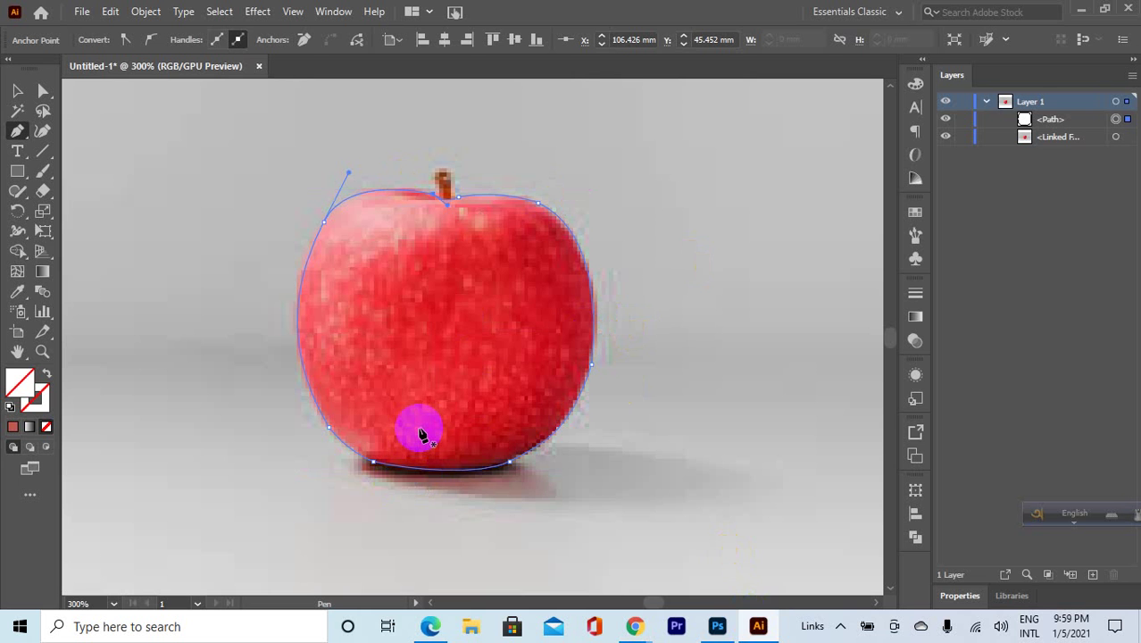
left_click_drag(423, 434, 411, 419)
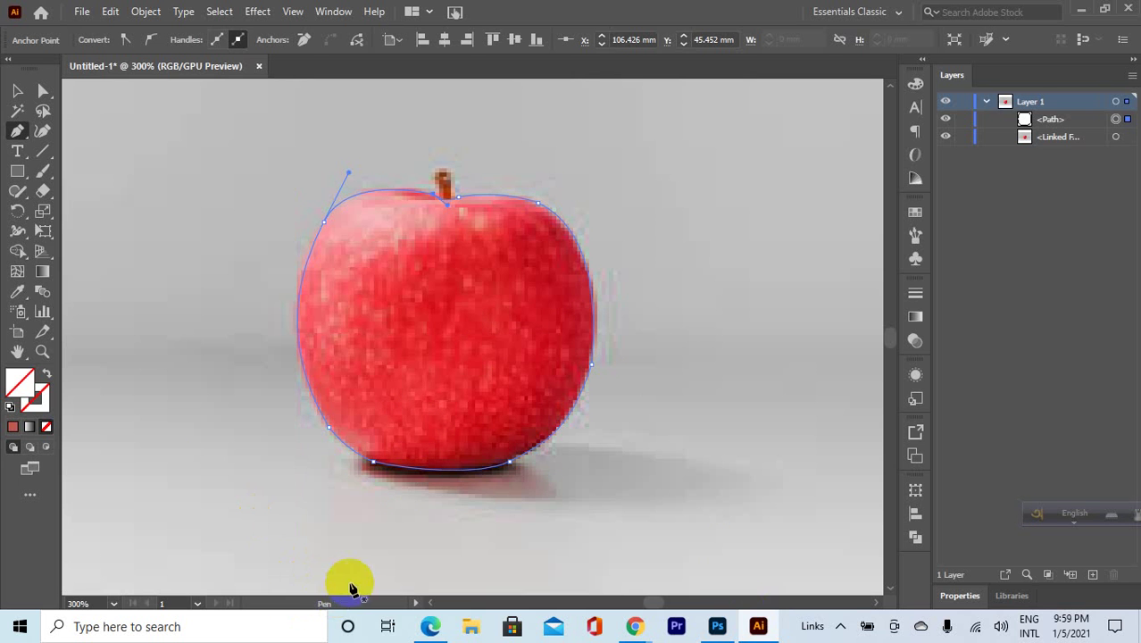
left_click_drag(400, 459, 402, 454)
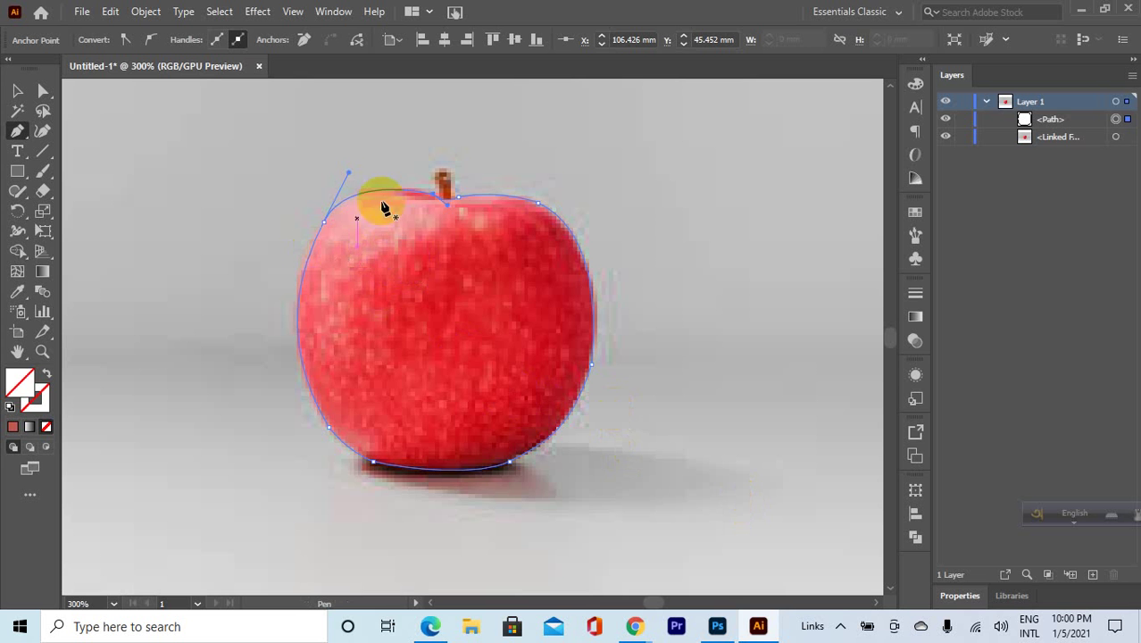
Try to convert the apple outline to a gradient mesh from its upper-right edge with the Mesh tool, and undo it.
scroll(630, 246, "down", 2)
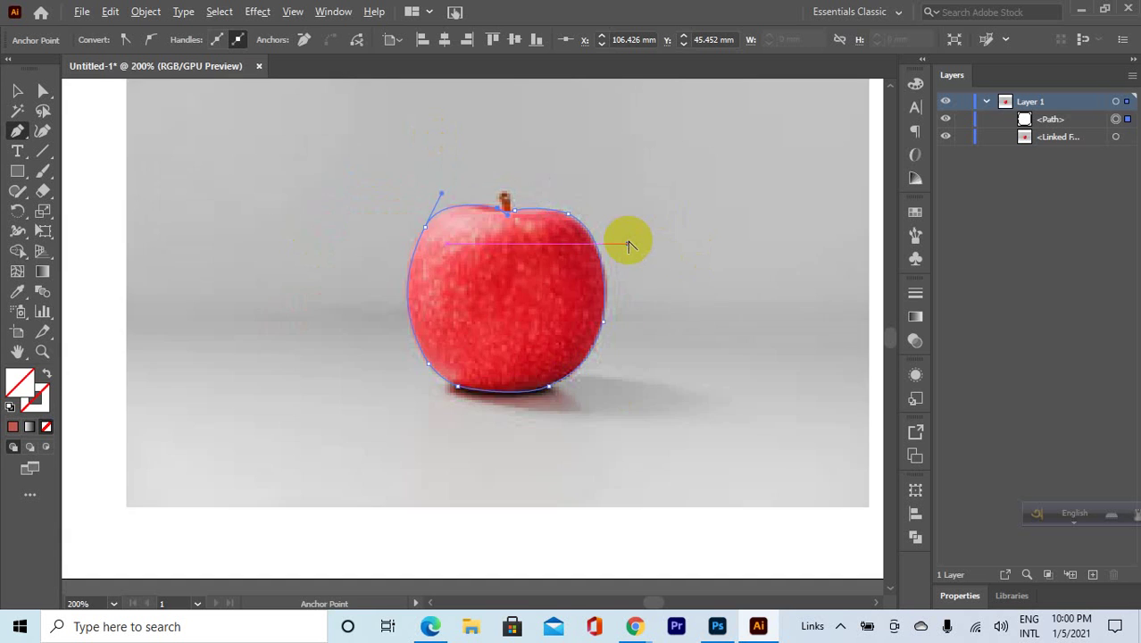
scroll(714, 268, "up", 3)
scroll(607, 295, "down", 2)
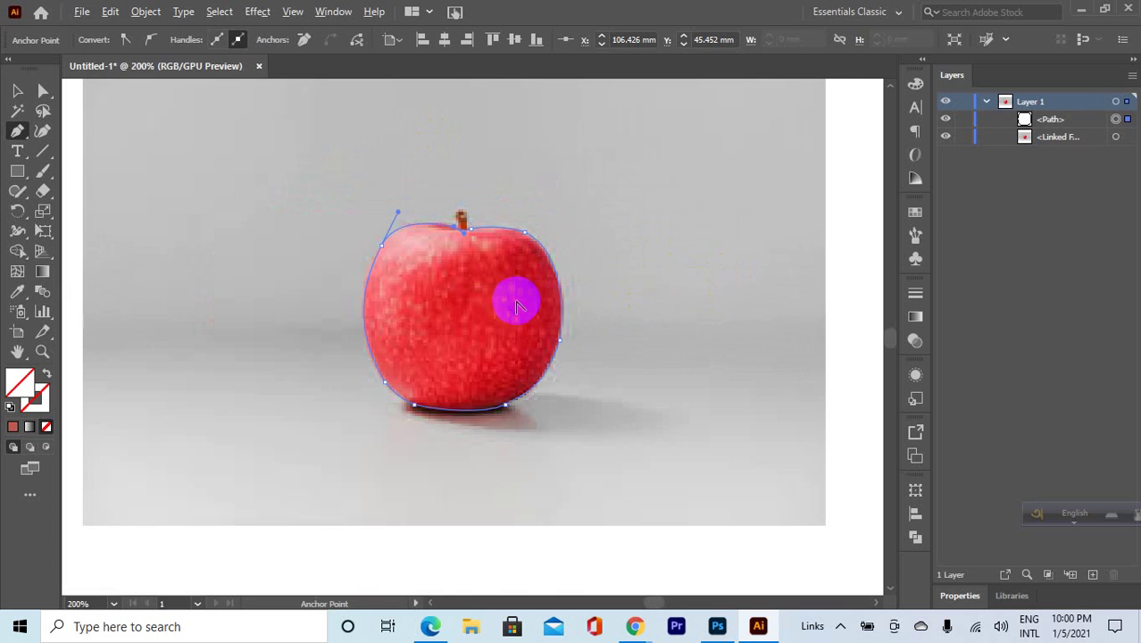
scroll(500, 299, "up", 3)
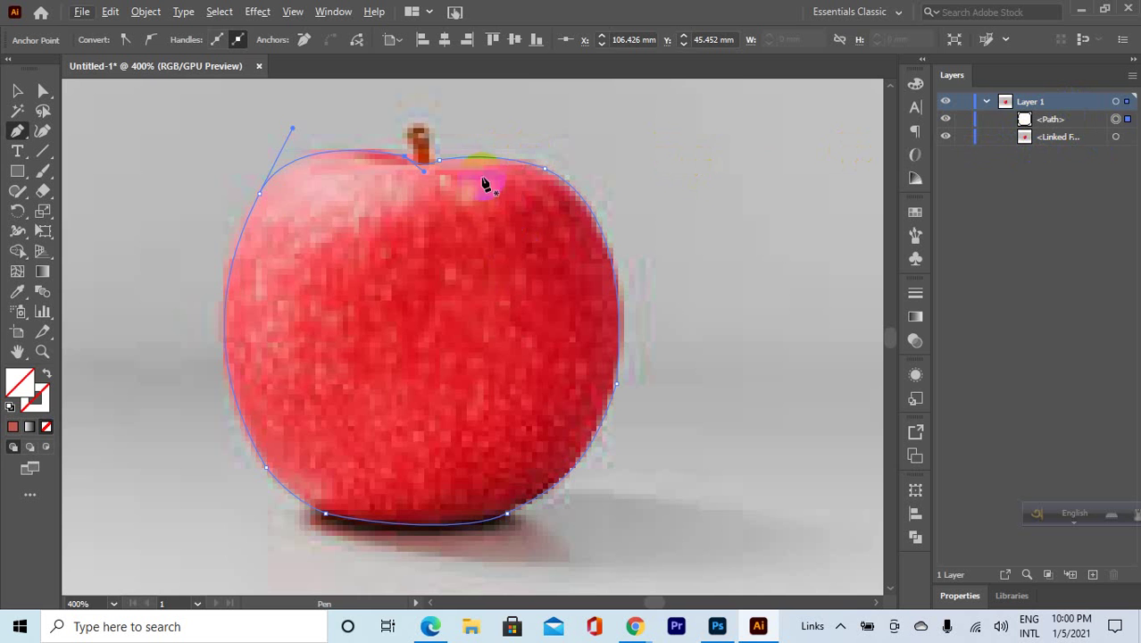
left_click(13, 272)
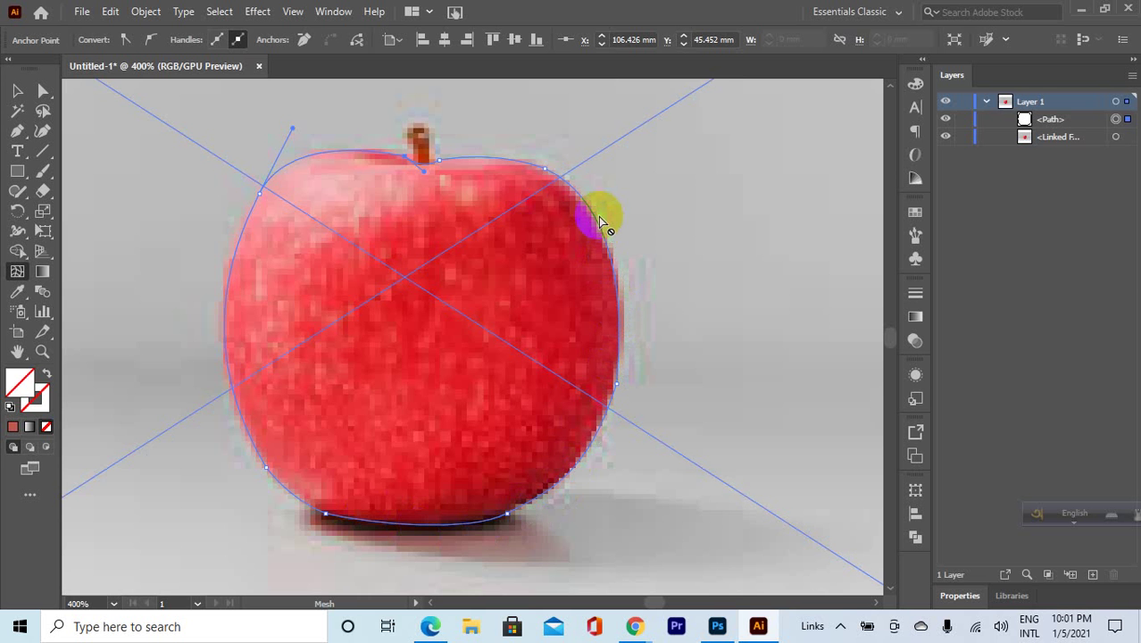
left_click(581, 193)
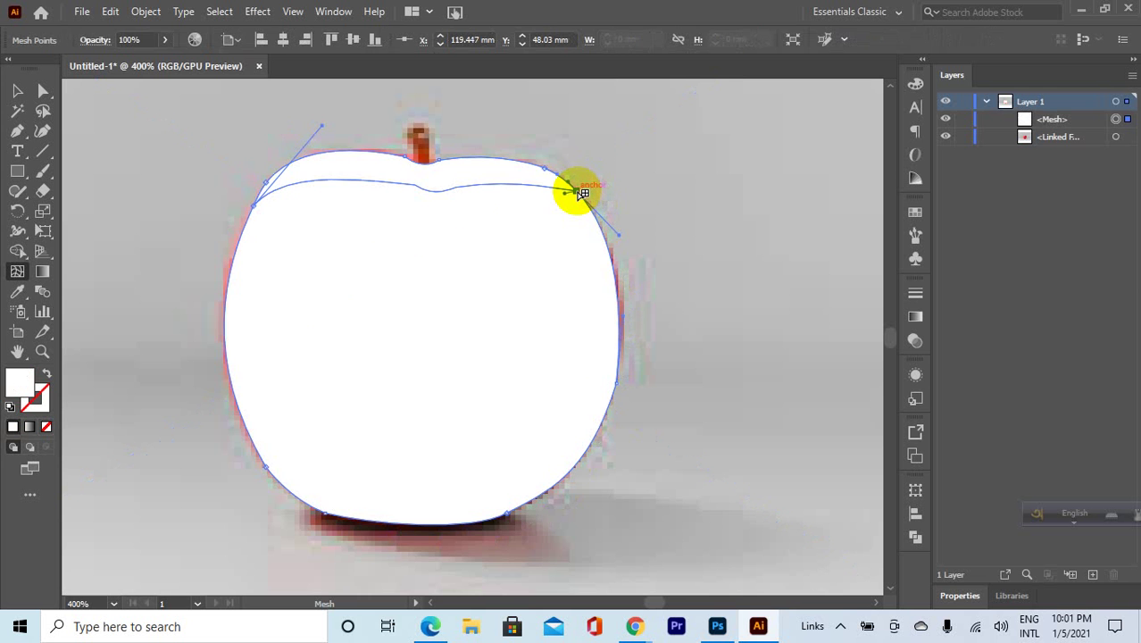
left_click(31, 412)
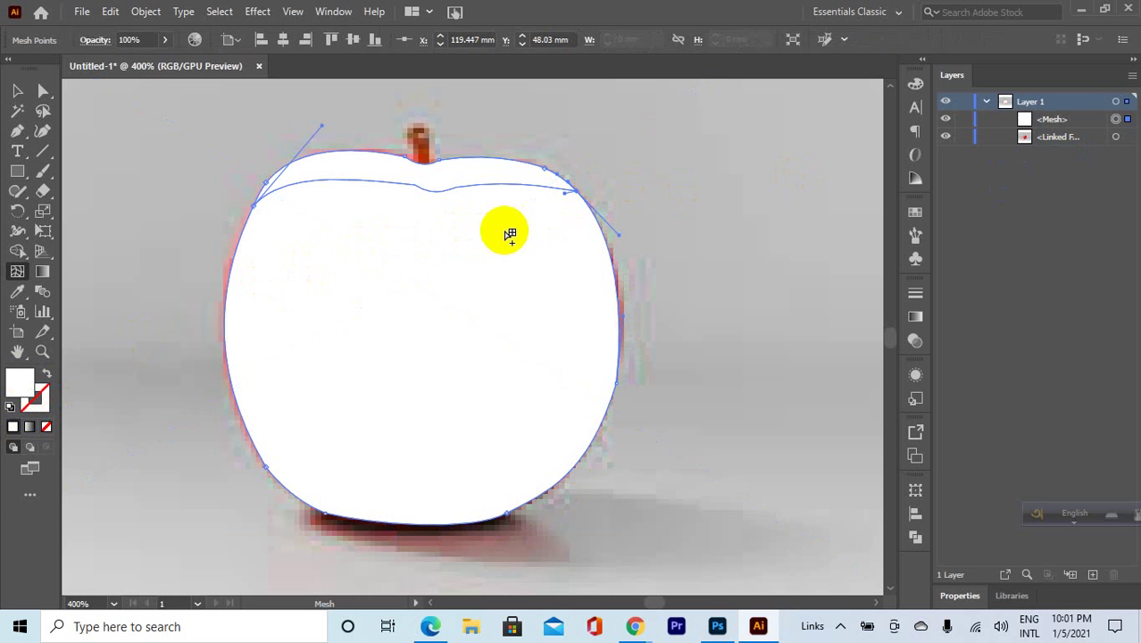
key("ctrl+z")
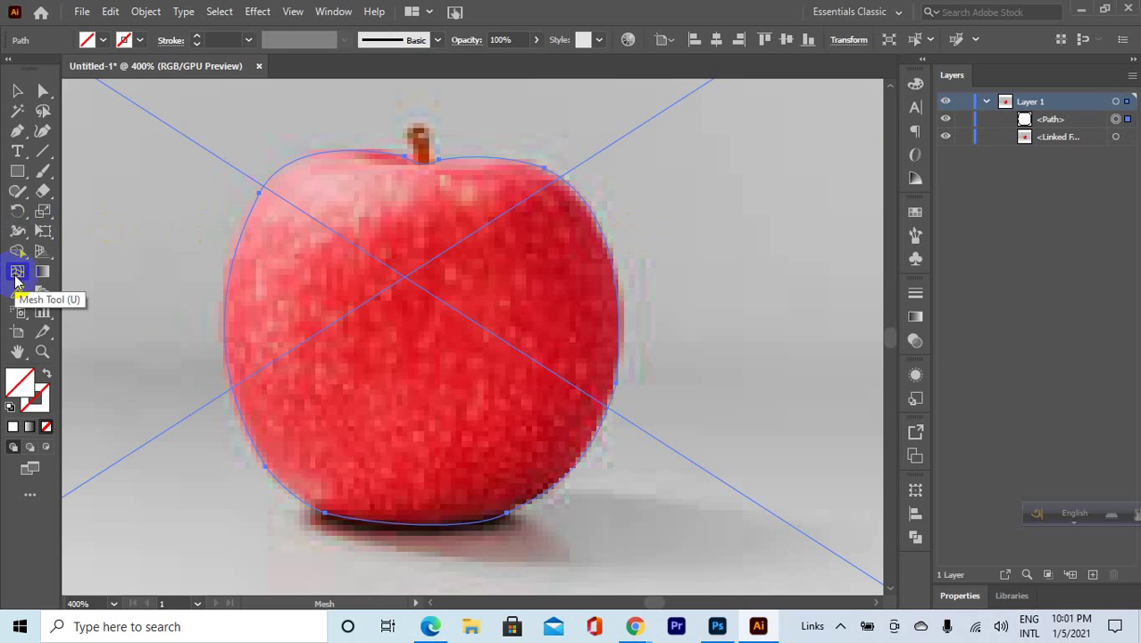
Convert the apple outline to a gradient mesh by adding six lengthwise mesh lines spaced along its upper edge.
left_click(179, 254)
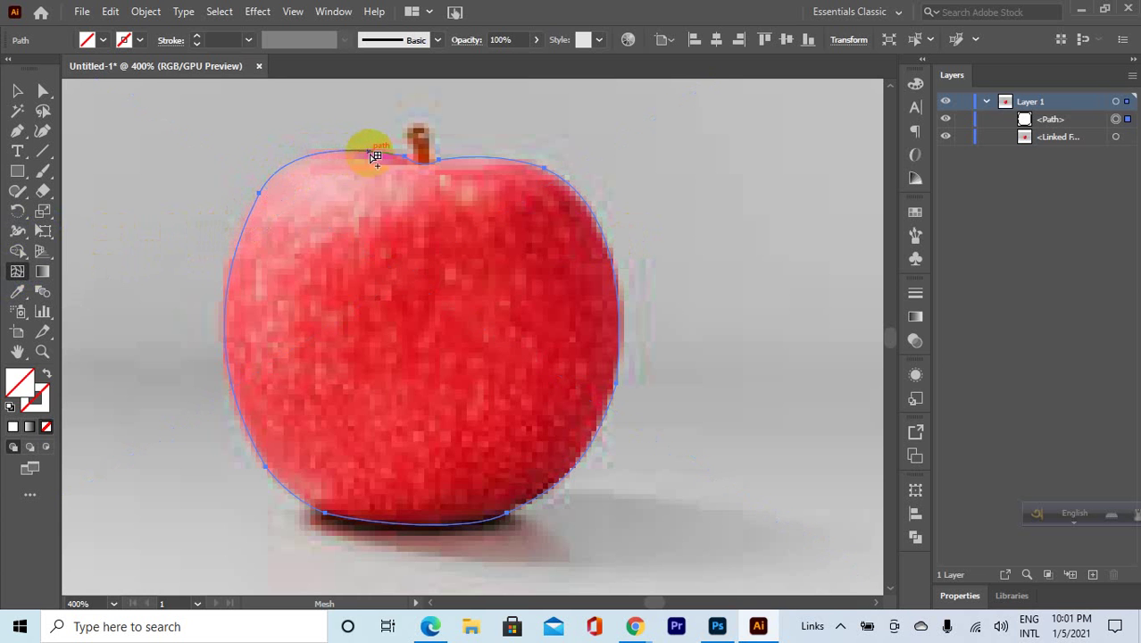
left_click(304, 162)
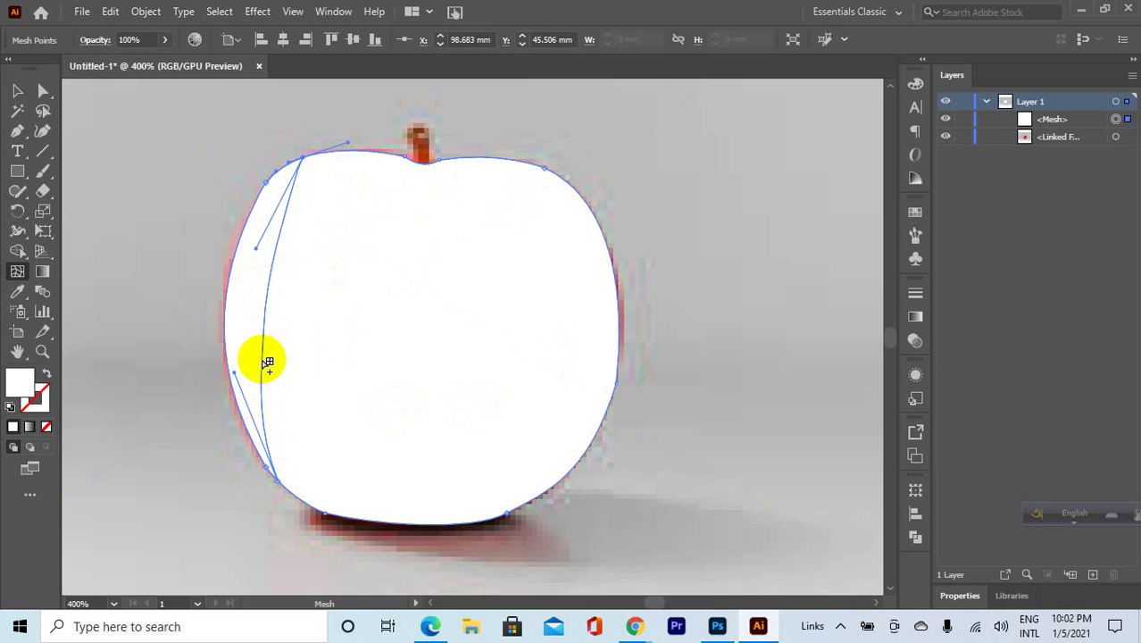
left_click(338, 151)
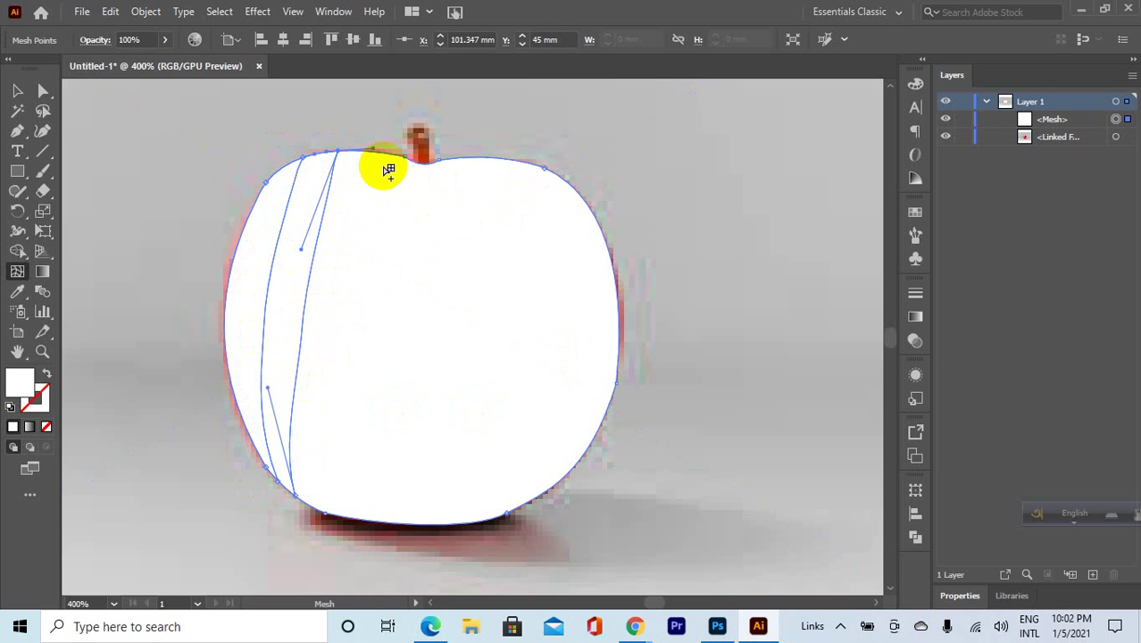
left_click(381, 154)
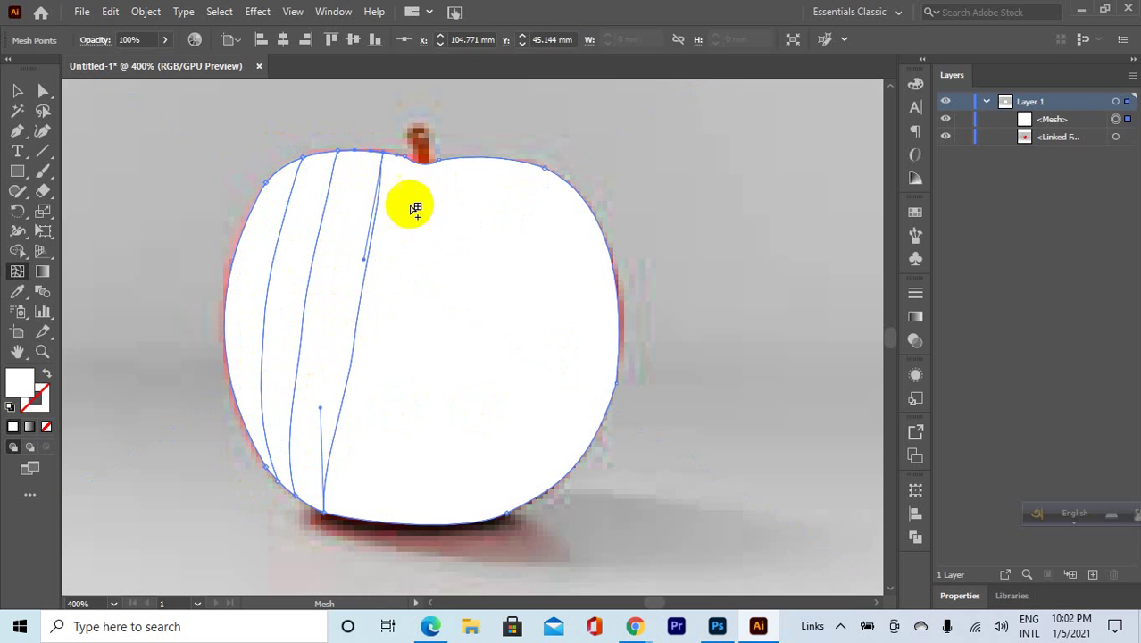
left_click(436, 164)
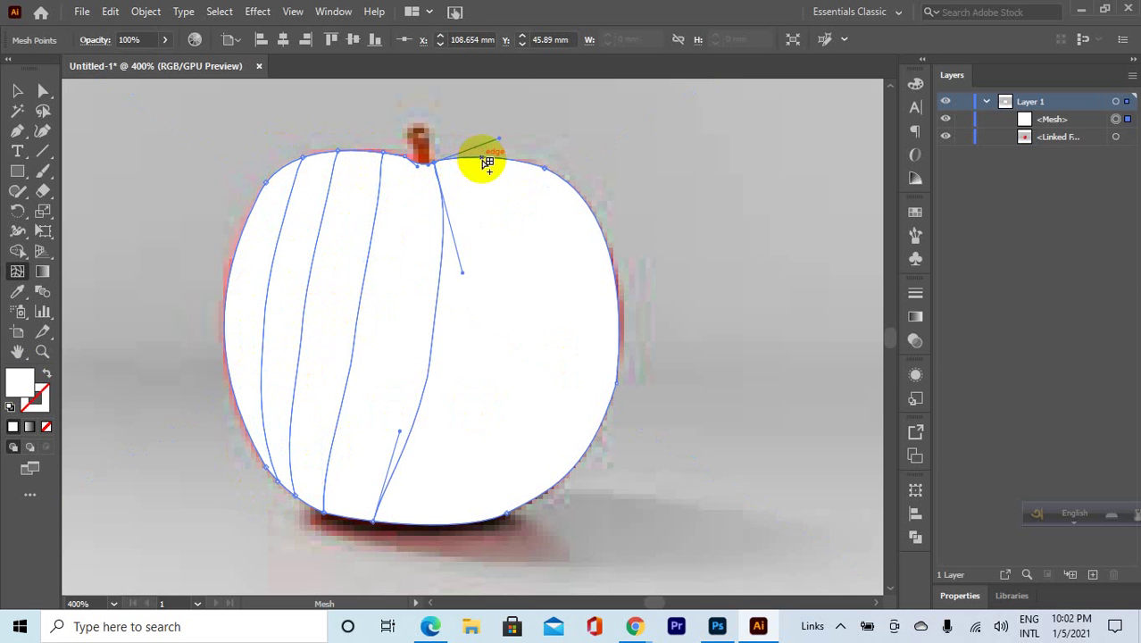
left_click(483, 160)
left_click(540, 167)
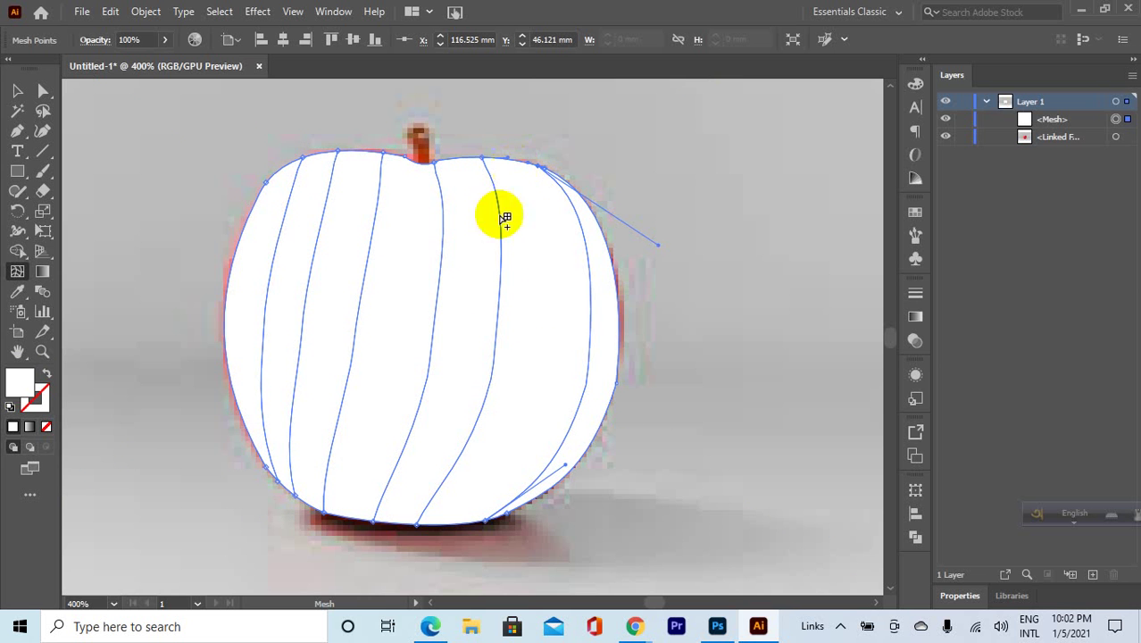
Add five crosswise mesh lines spaced down the left edge of the apple mesh.
left_click(248, 226)
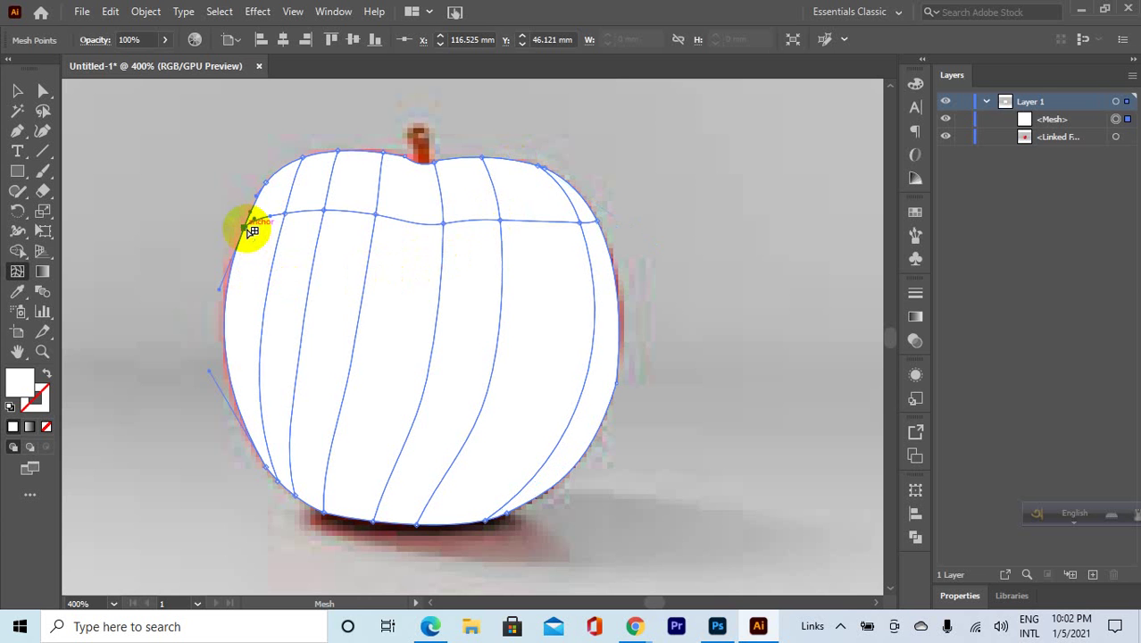
left_click(234, 271)
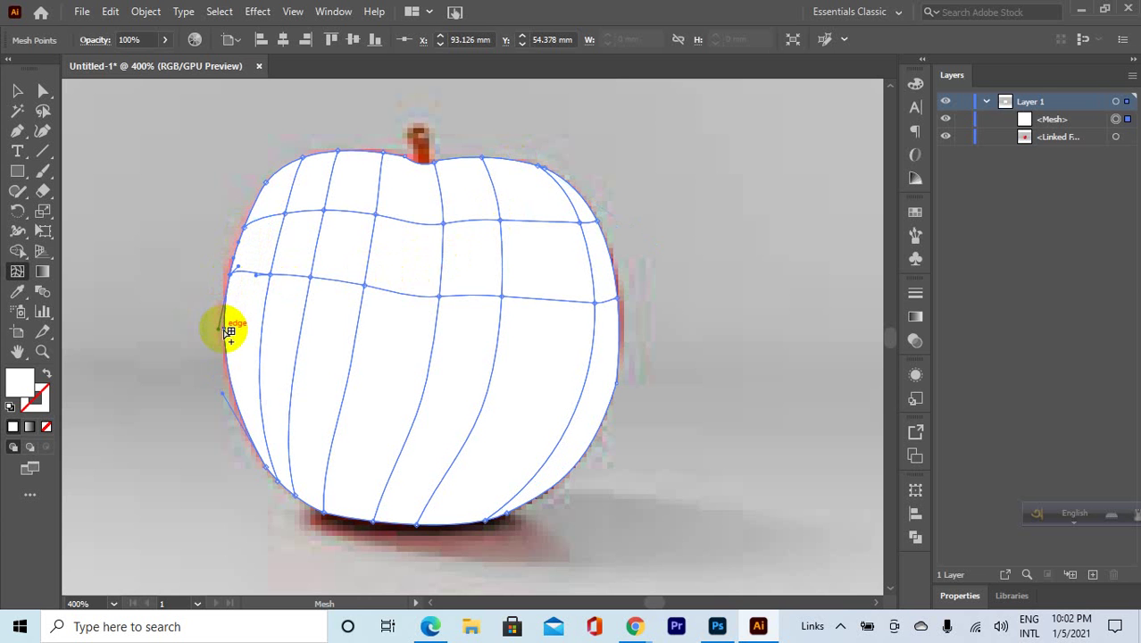
left_click(227, 329)
left_click(236, 390)
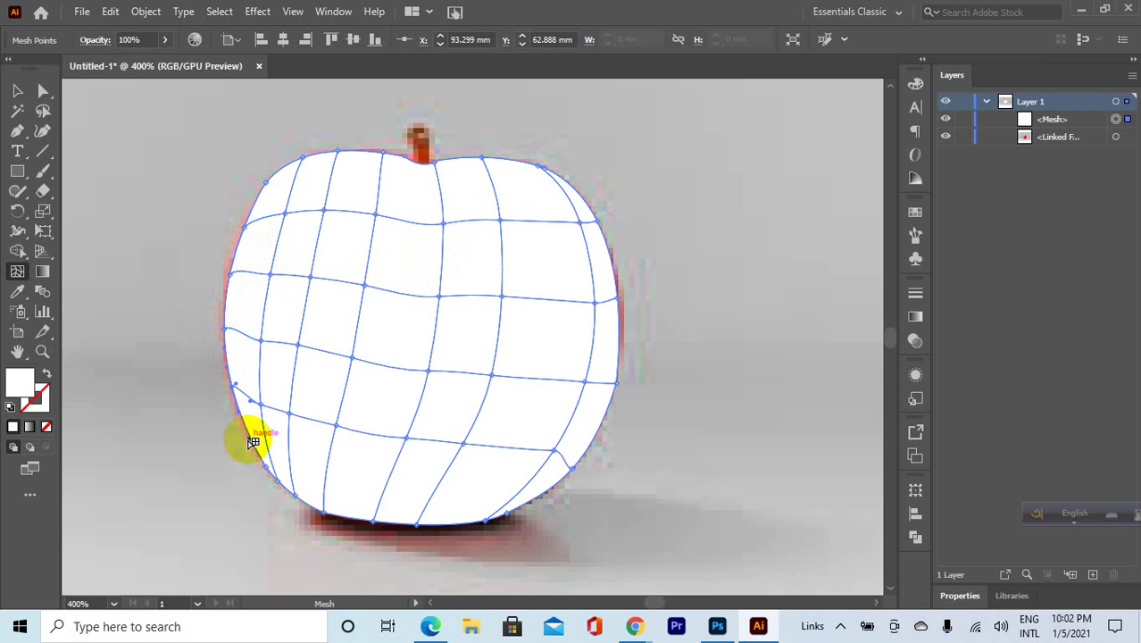
left_click(259, 451)
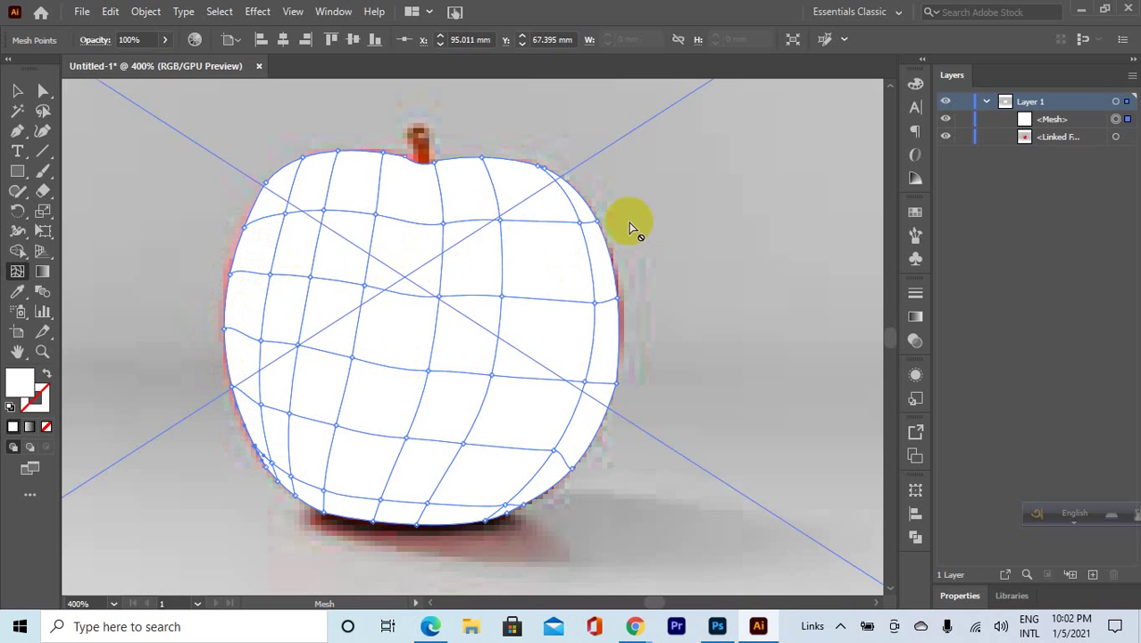
Refine the mesh with one more lengthwise line on the apple's right side and four more crosswise lines between the existing rows.
left_click(541, 222)
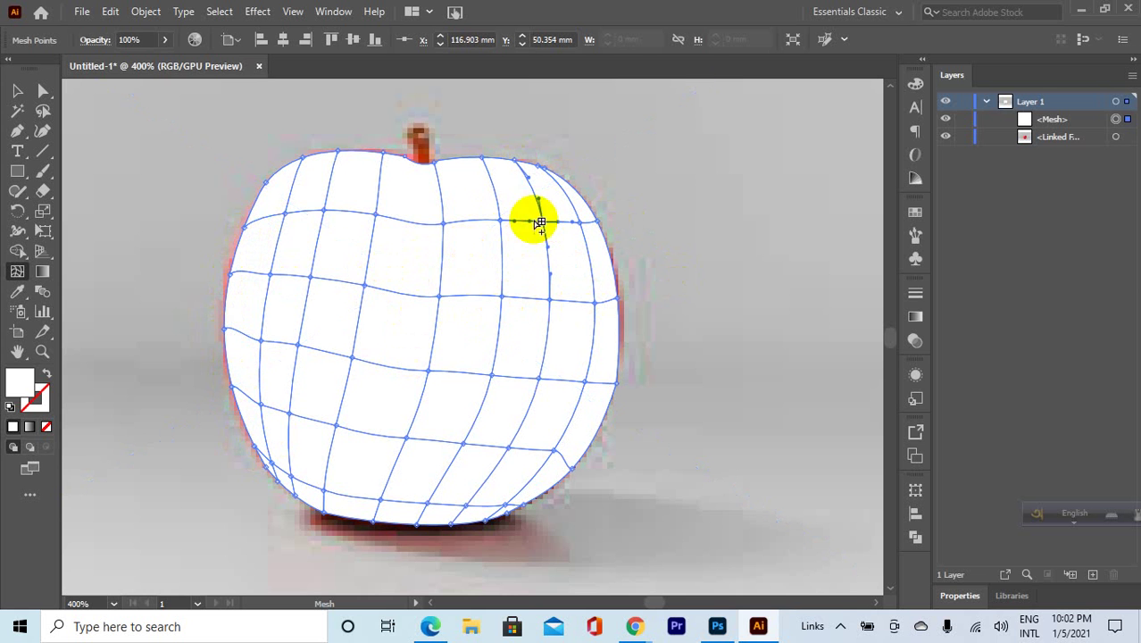
left_click(550, 260)
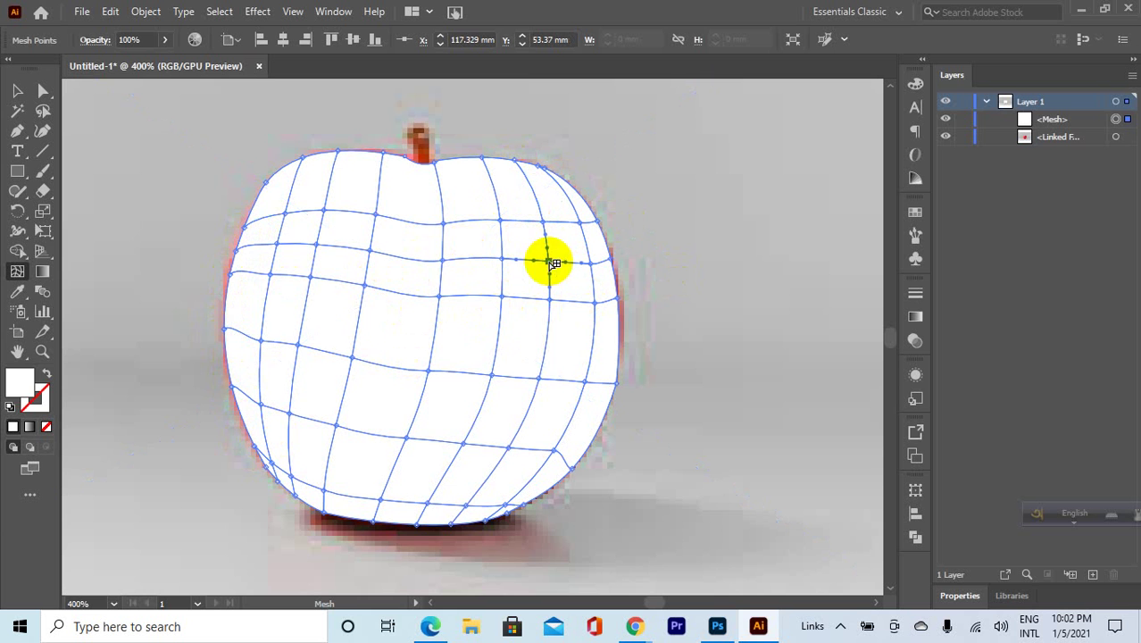
left_click(548, 340)
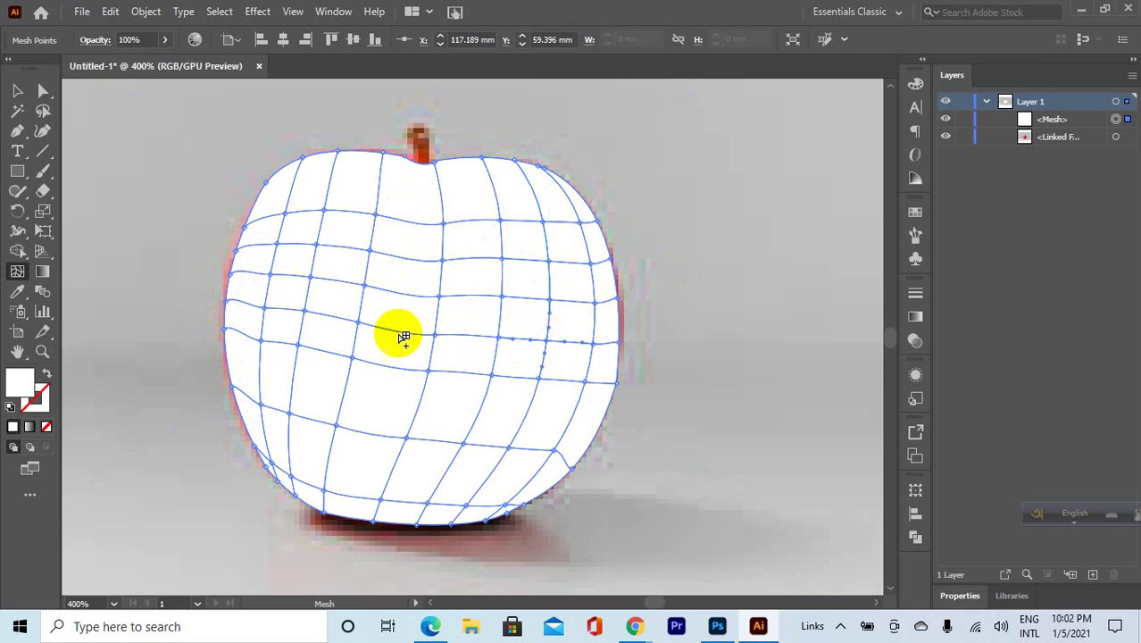
left_click(349, 391)
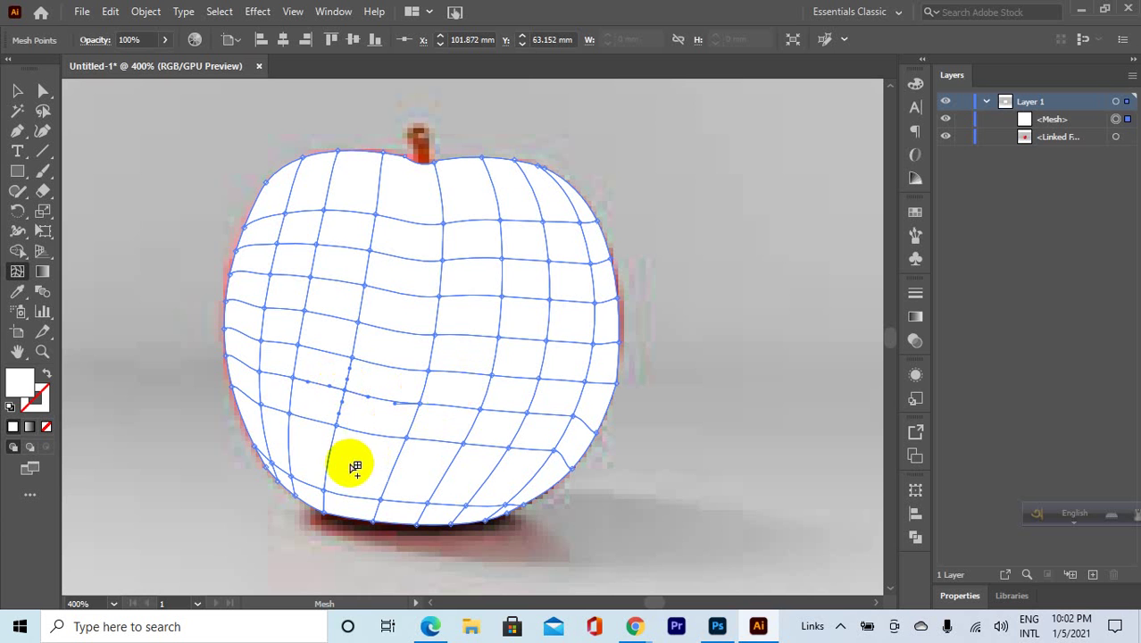
left_click(330, 463)
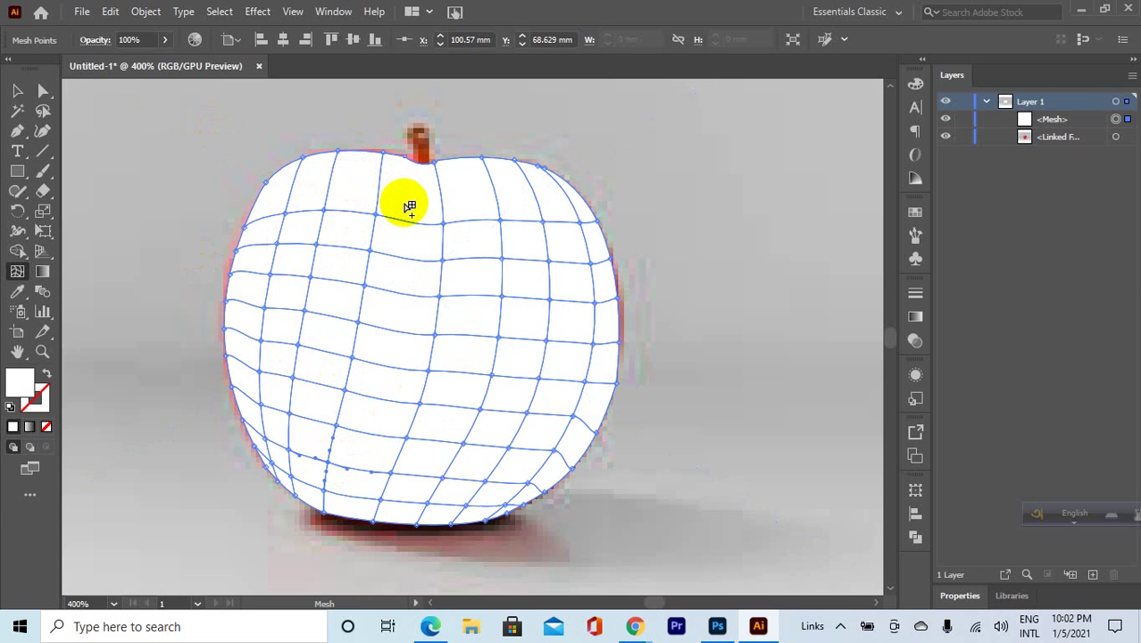
Select the mesh object and move it below the linked apple photo in the layer stack.
left_click(16, 90)
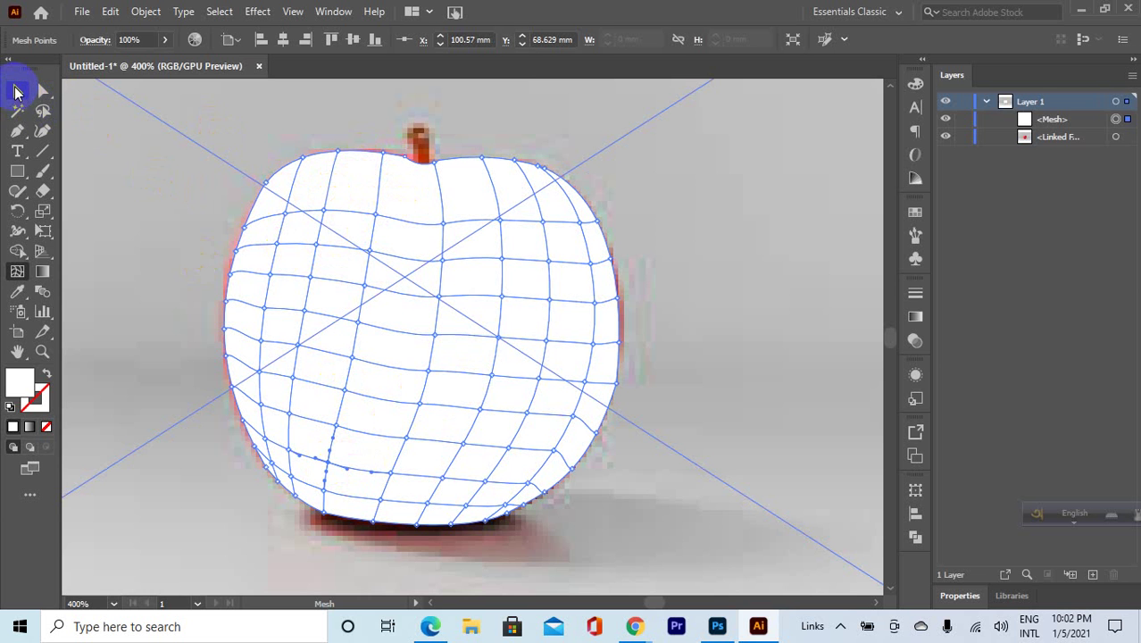
left_click(305, 185)
left_click(1045, 119)
left_click(416, 264)
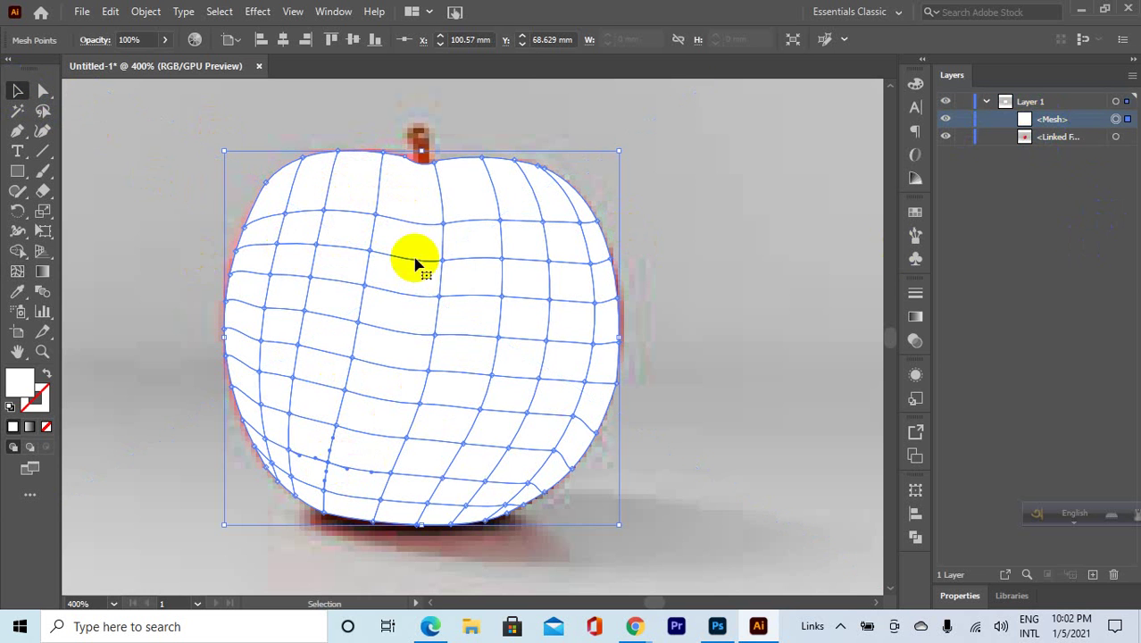
left_click_drag(1070, 125, 1052, 153)
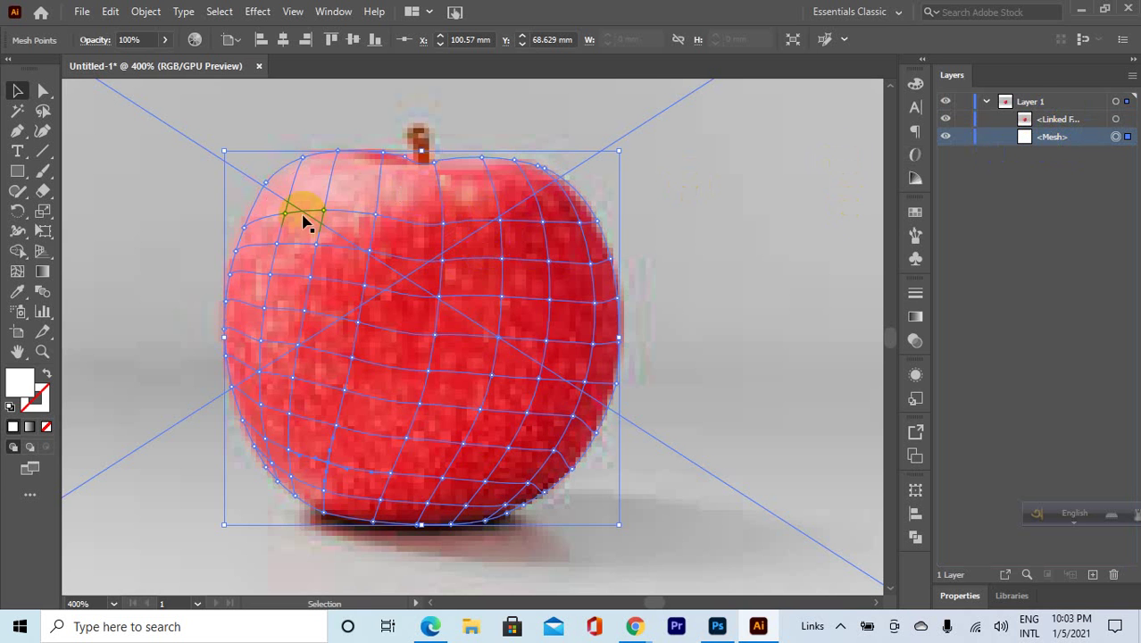
left_click(421, 309)
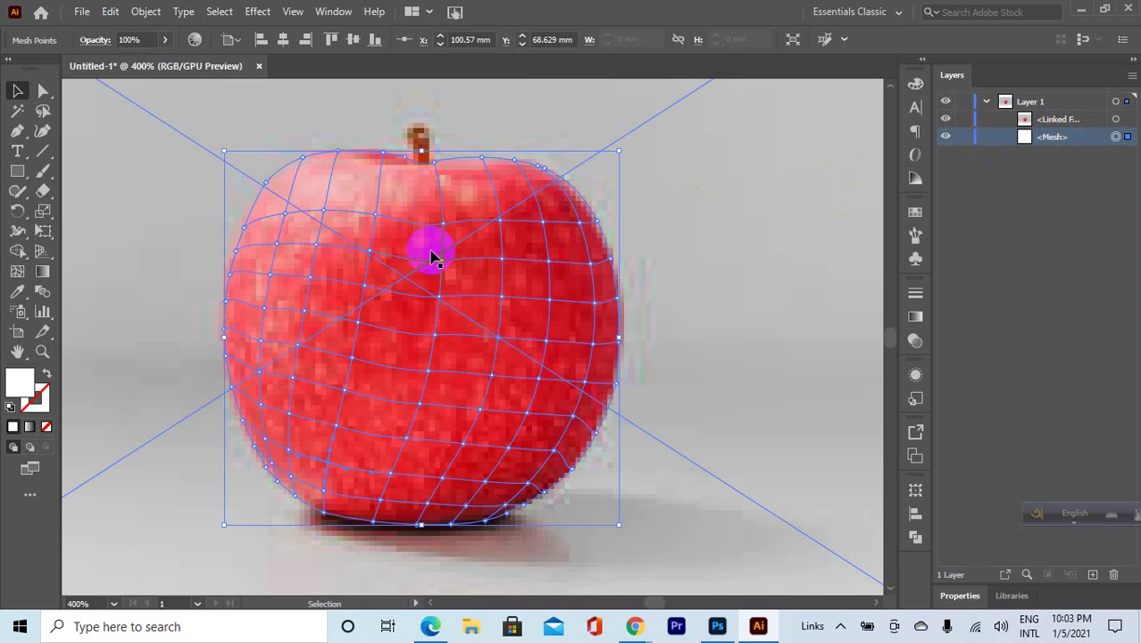
Try to select the mesh point on the apple's upper-left edge with the Direct Selection tool.
left_click(42, 93)
left_click_drag(41, 94, 116, 91)
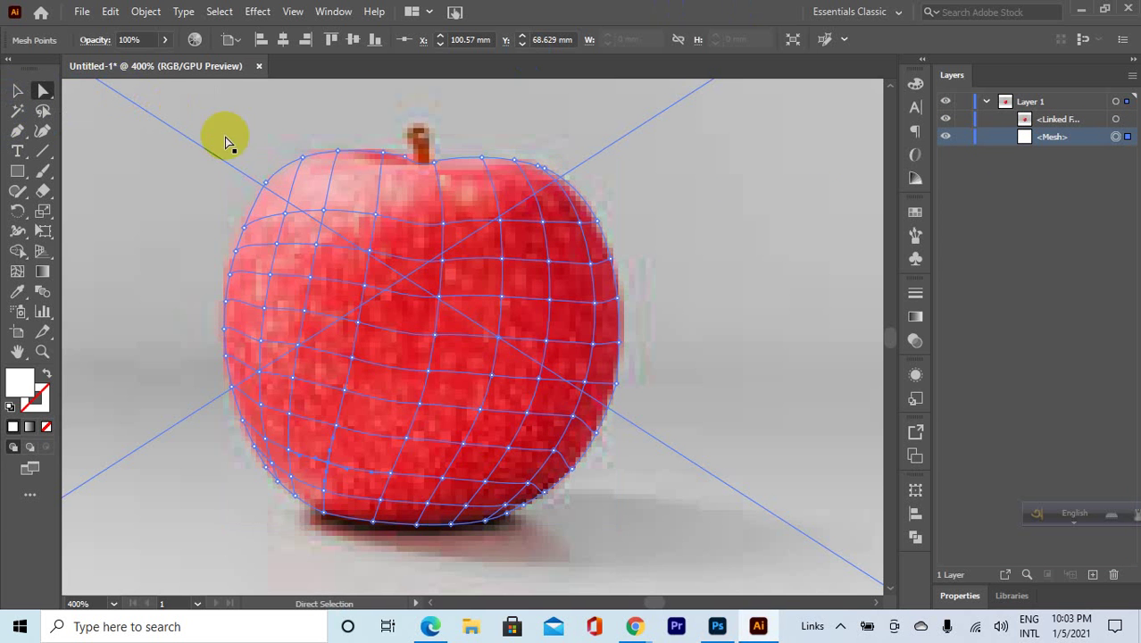
left_click(304, 161)
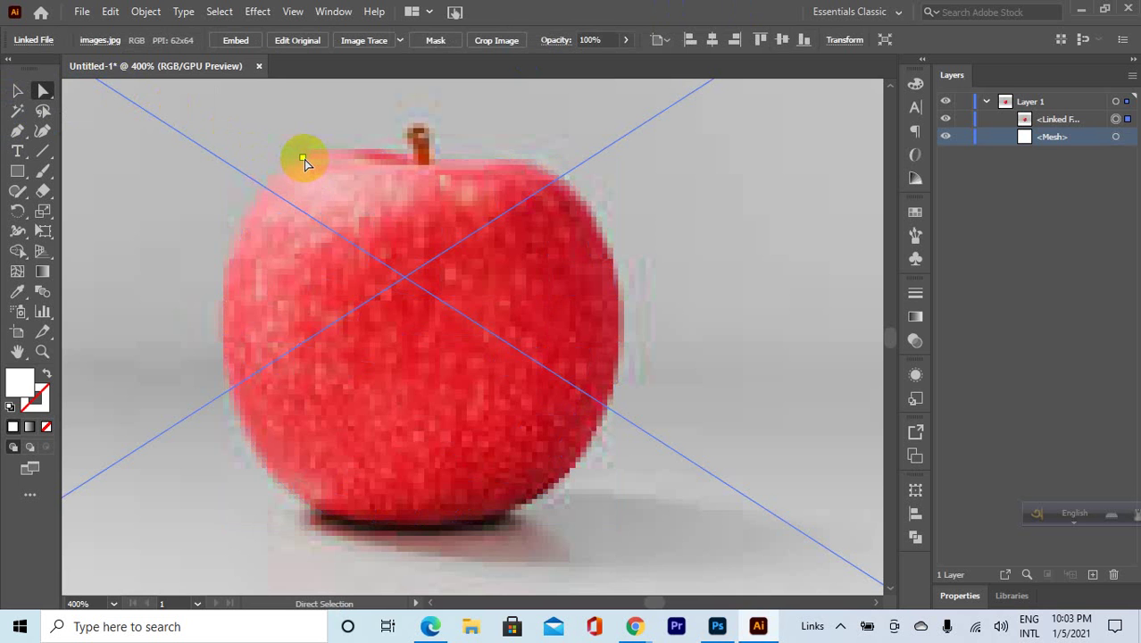
Try to restack the mesh above the linked apple photo, and undo the reordering.
left_click(1034, 122)
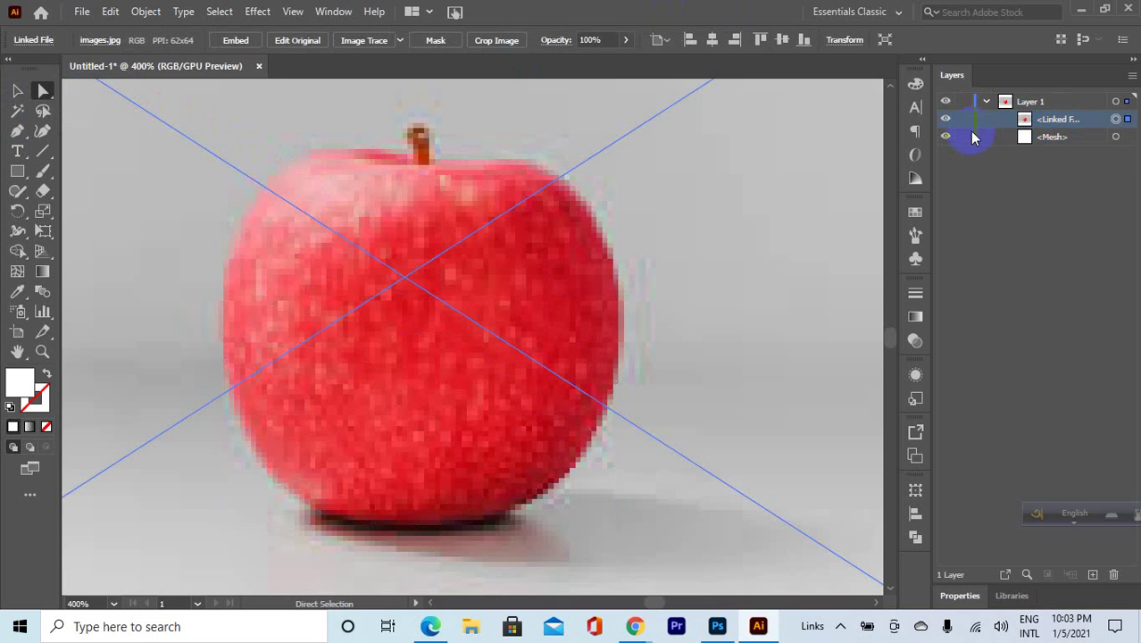
left_click(1051, 133)
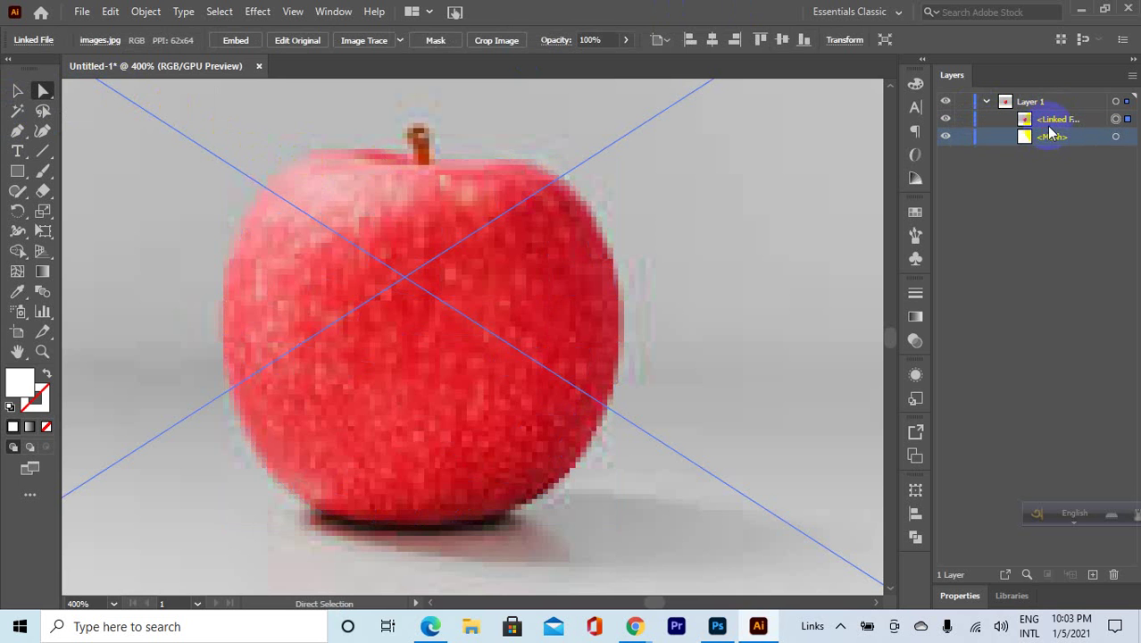
left_click_drag(1051, 134, 1046, 104)
left_click(1061, 141)
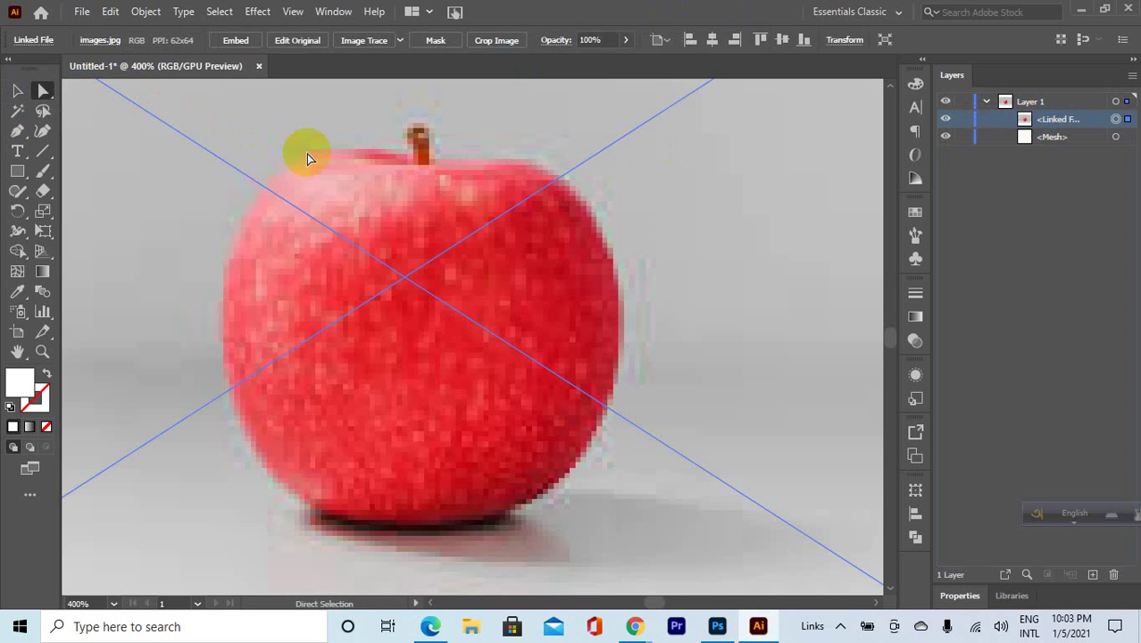
left_click(18, 271)
left_click(18, 90)
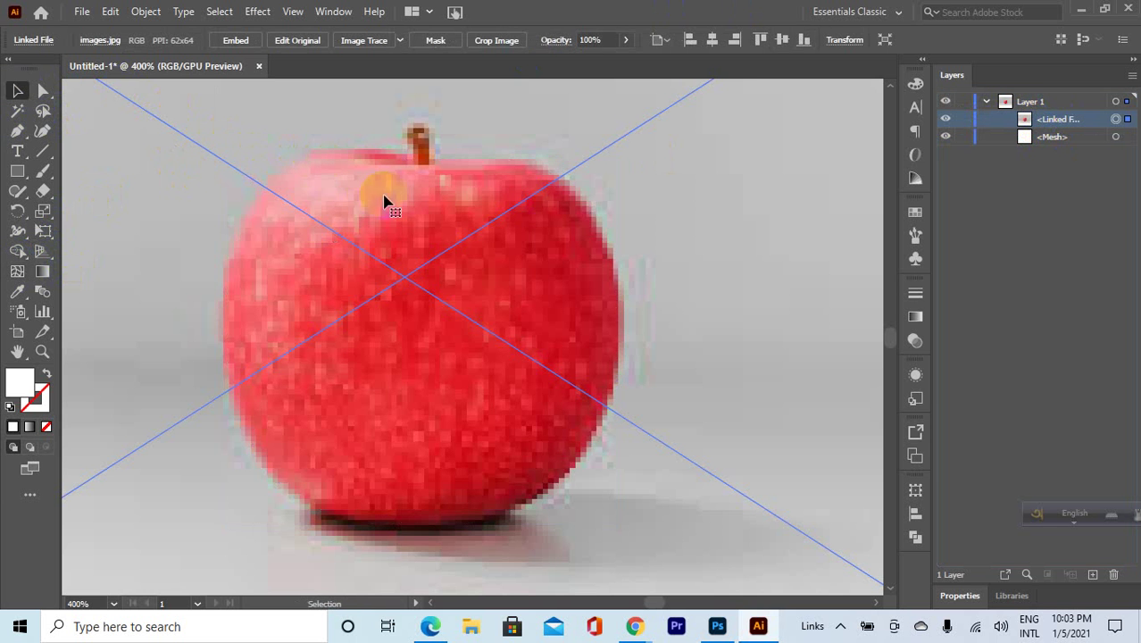
left_click(1046, 139)
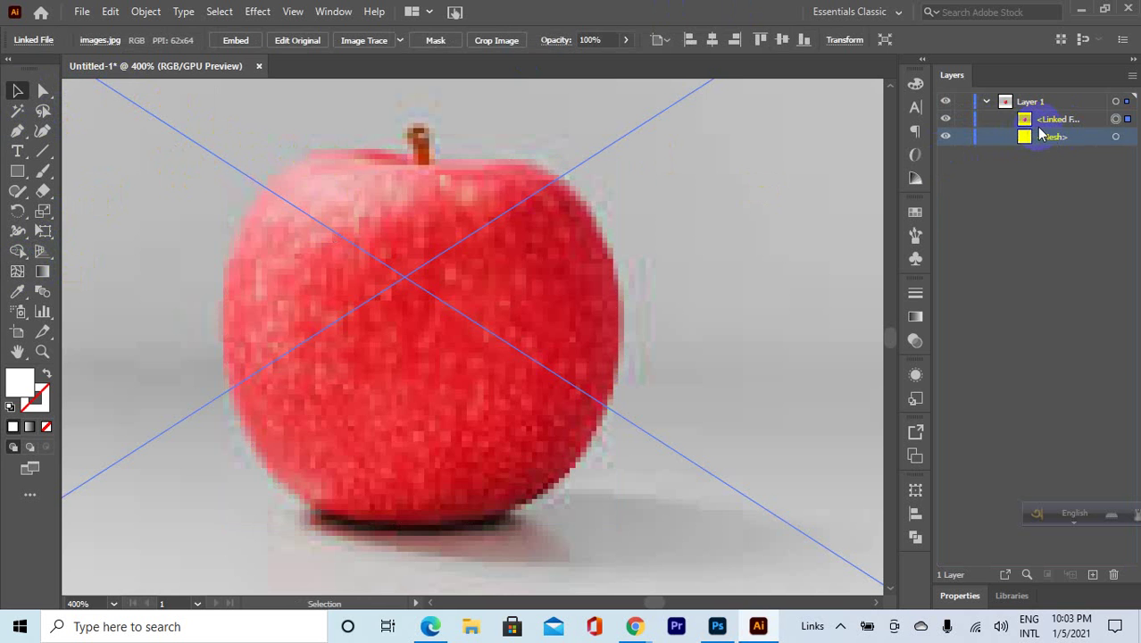
left_click_drag(1049, 119, 1040, 141)
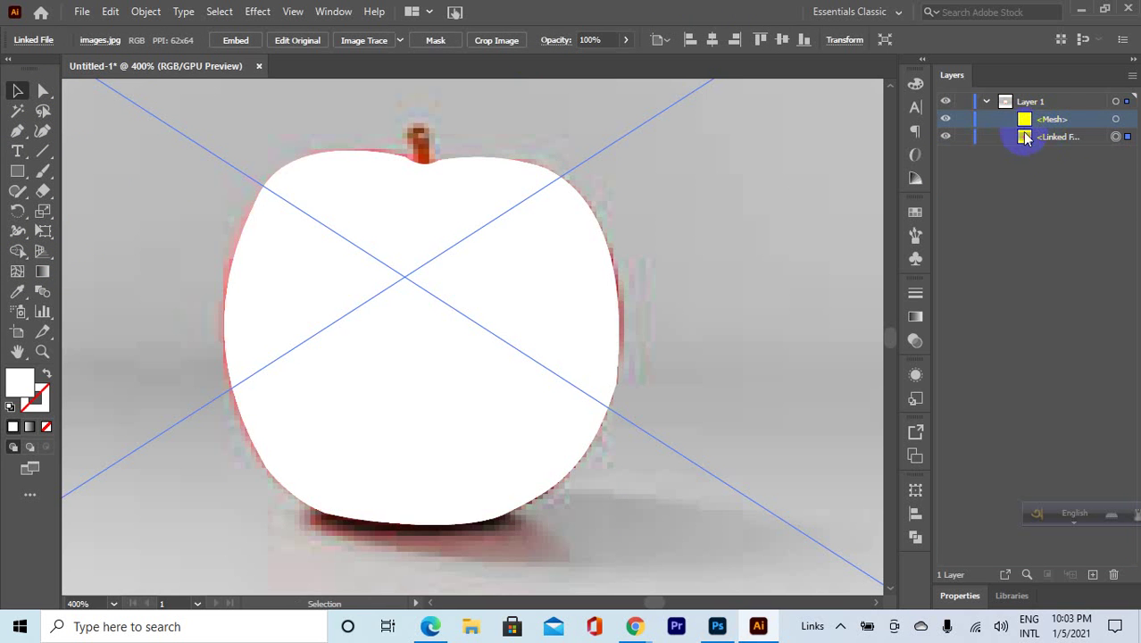
key("ctrl+z")
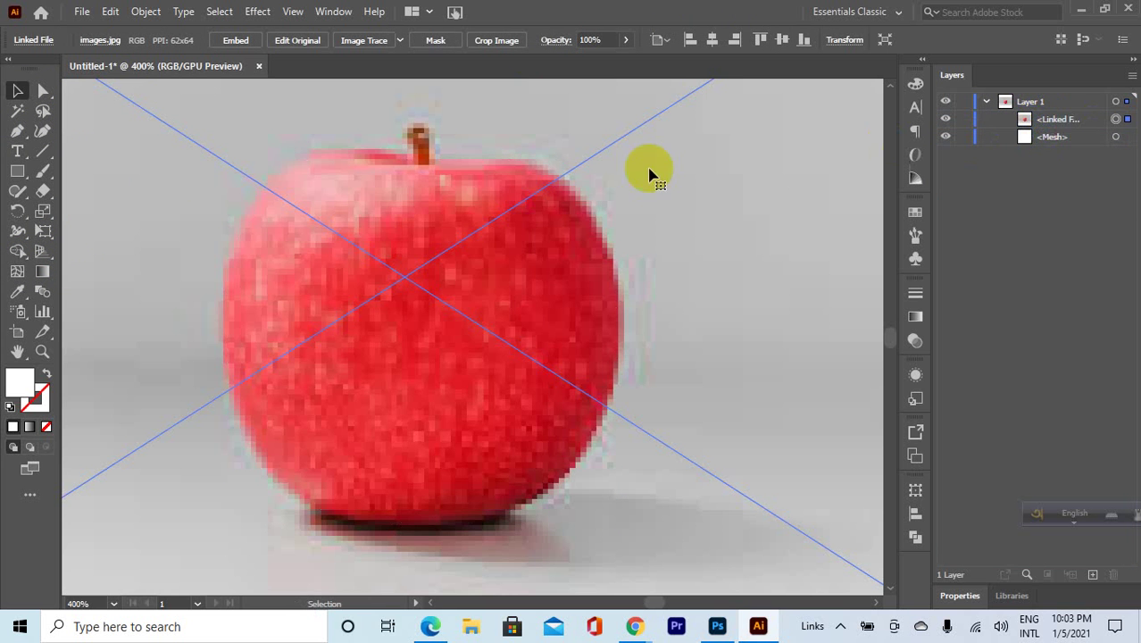
Select the mesh point on the apple's upper-left edge and color it with a pale pink sampled from the photo.
left_click(1116, 135)
left_click(1004, 141)
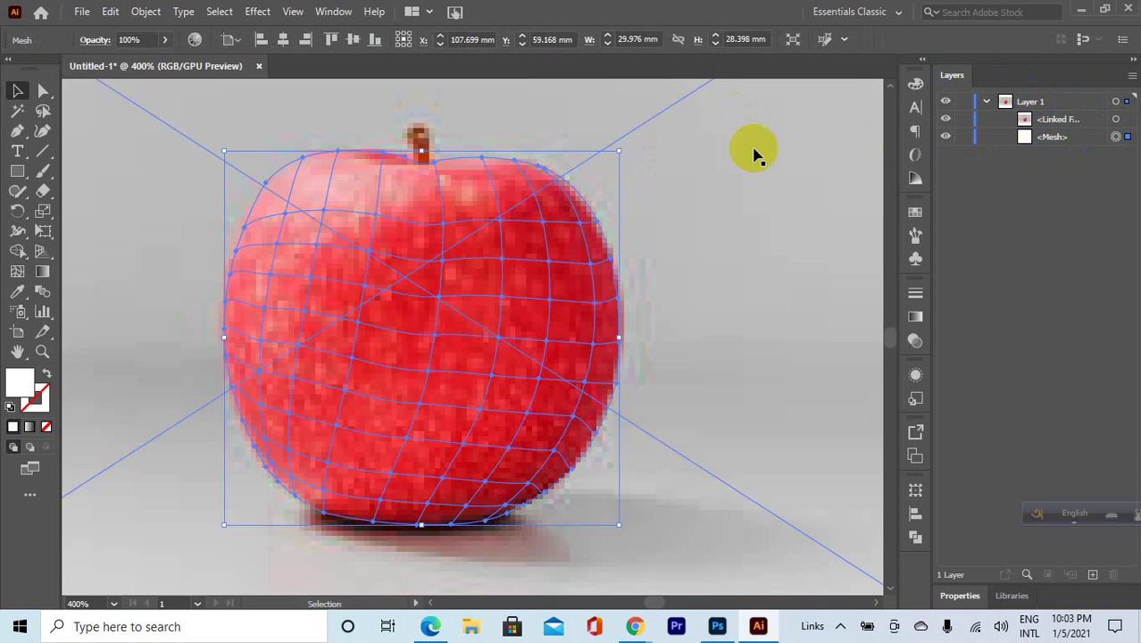
left_click(43, 91)
left_click(301, 158)
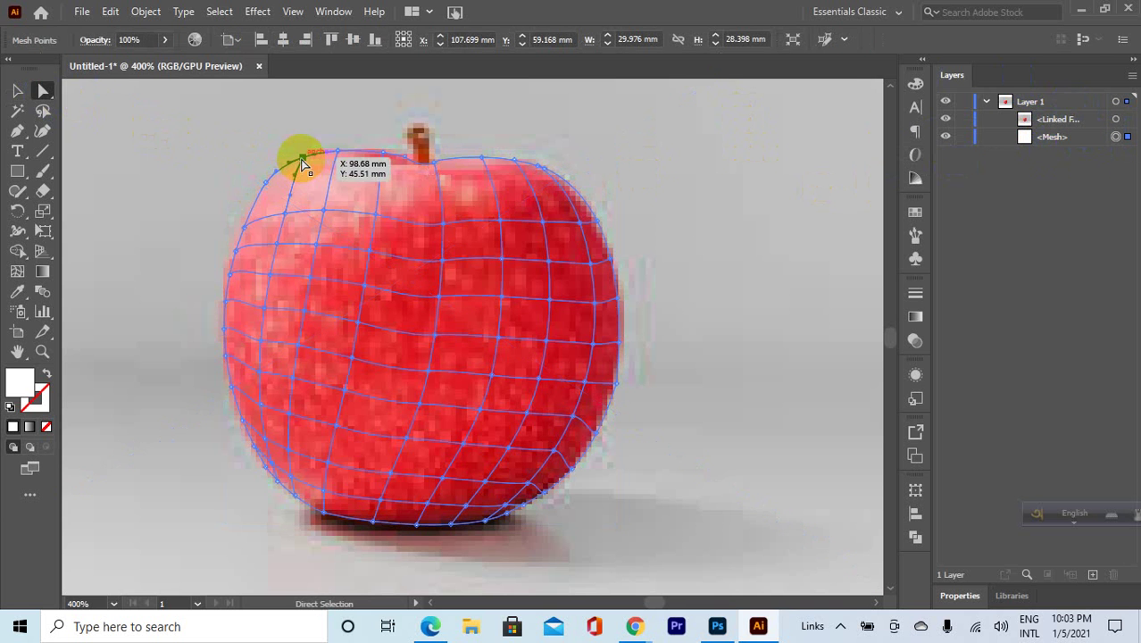
left_click(302, 160)
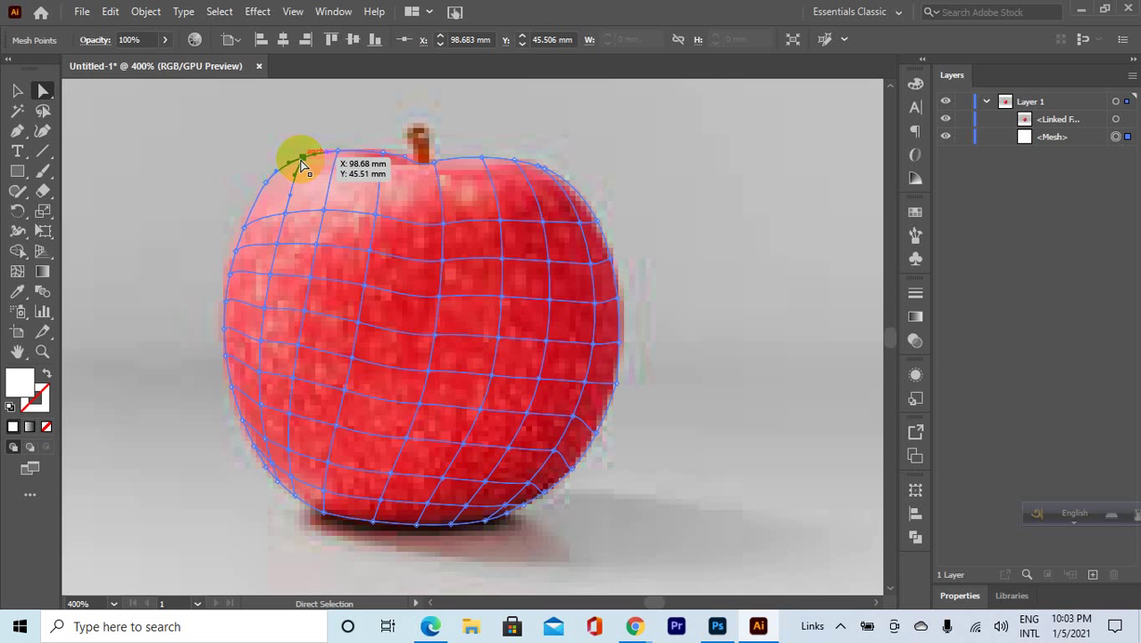
left_click_drag(302, 163, 302, 163)
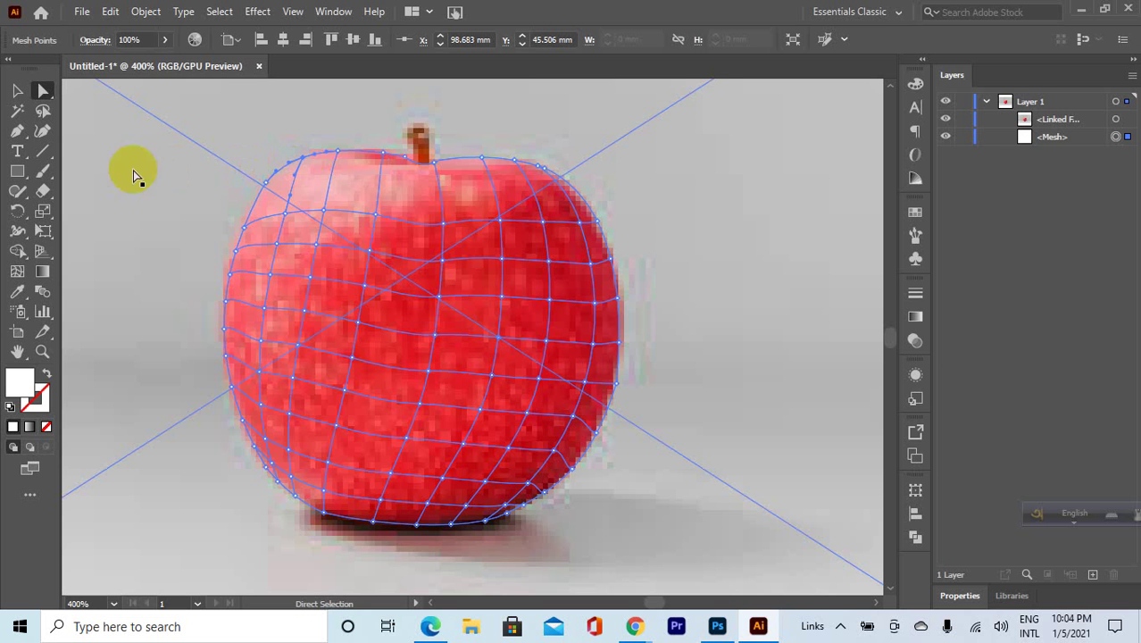
left_click(17, 291)
left_click(279, 171)
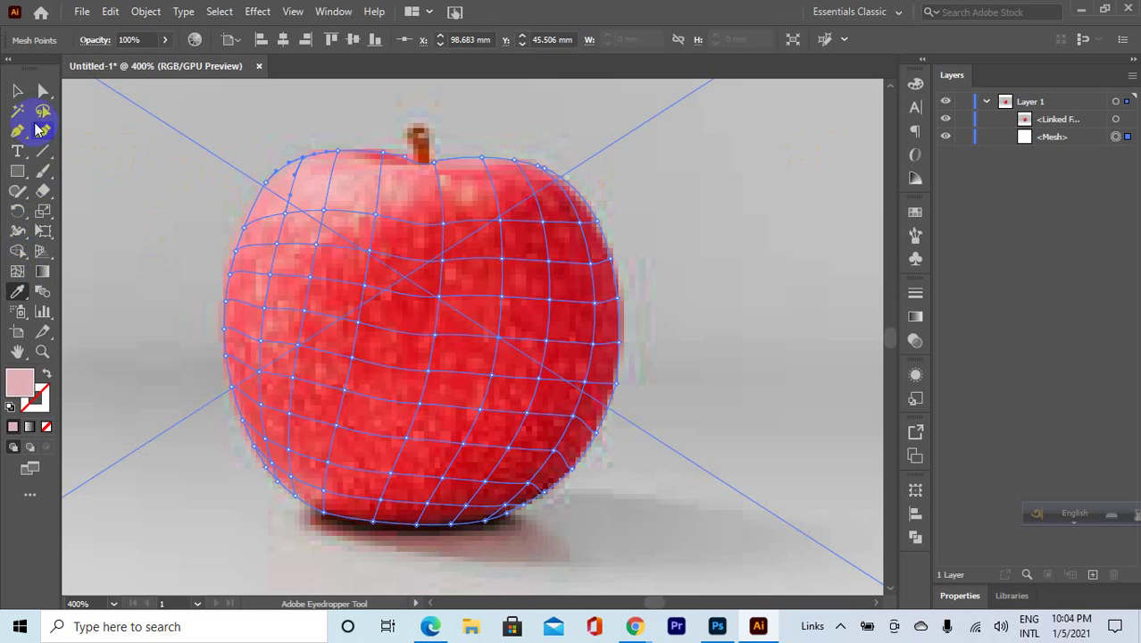
Reselect the mesh and color the second point along the apple's top-left edge with a pink sampled from the photo.
left_click(41, 92)
left_click(338, 158)
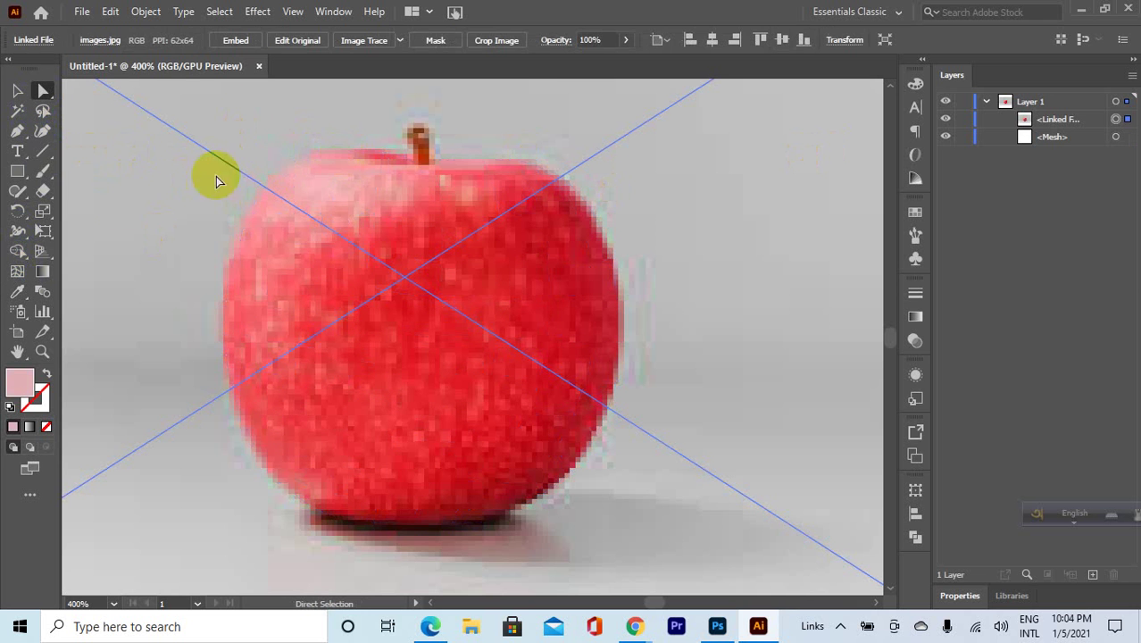
left_click(1116, 136)
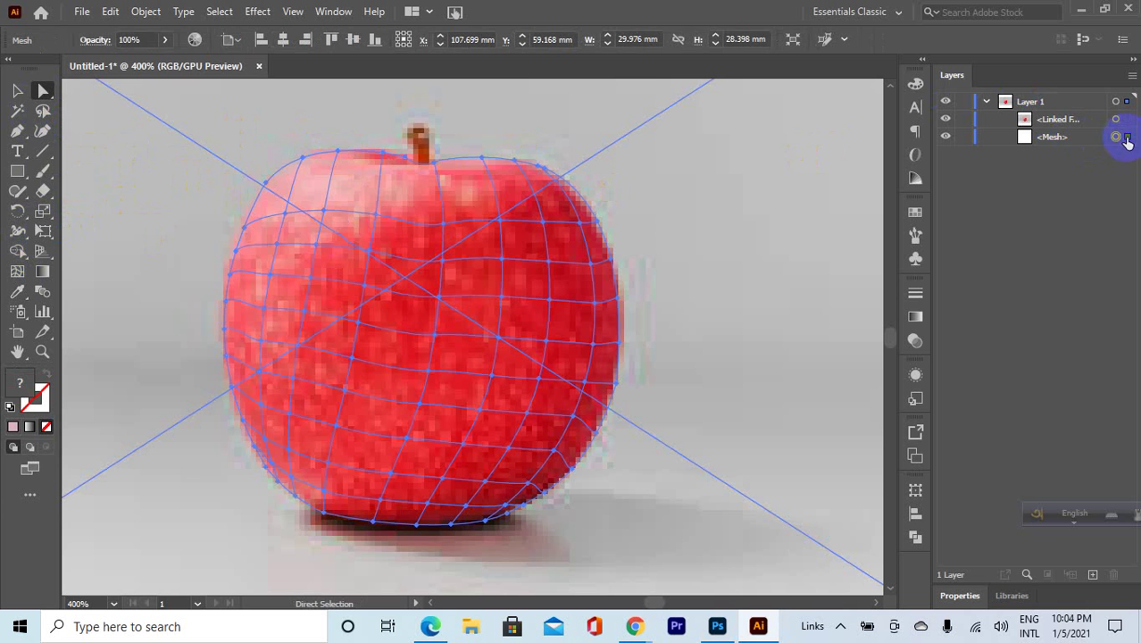
left_click(338, 153)
left_click(338, 158)
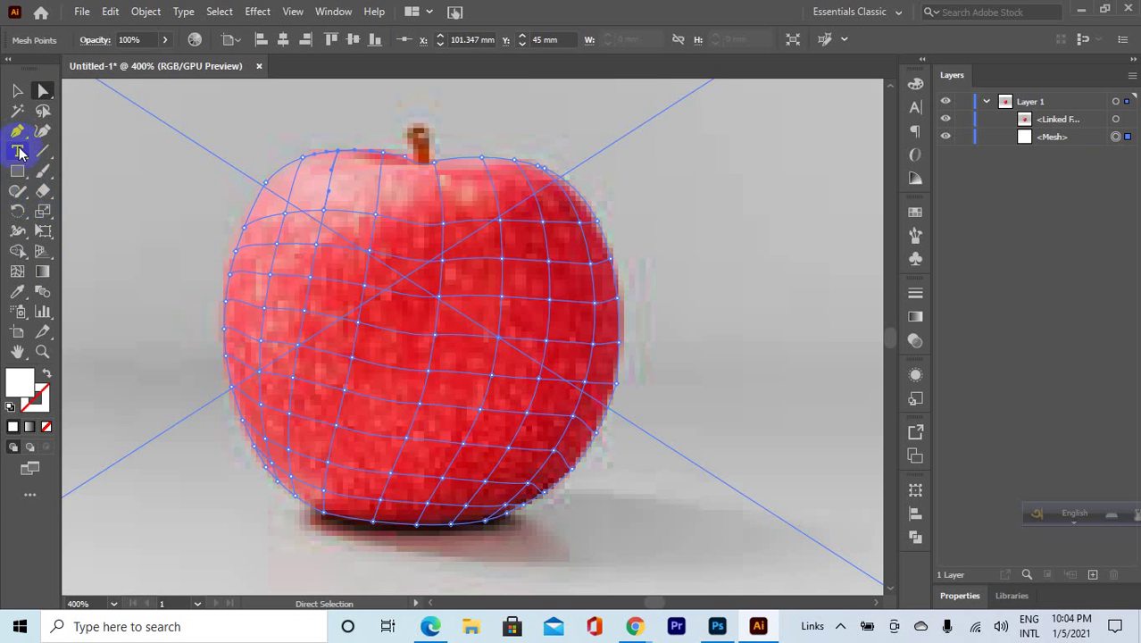
left_click(17, 291)
left_click(319, 166)
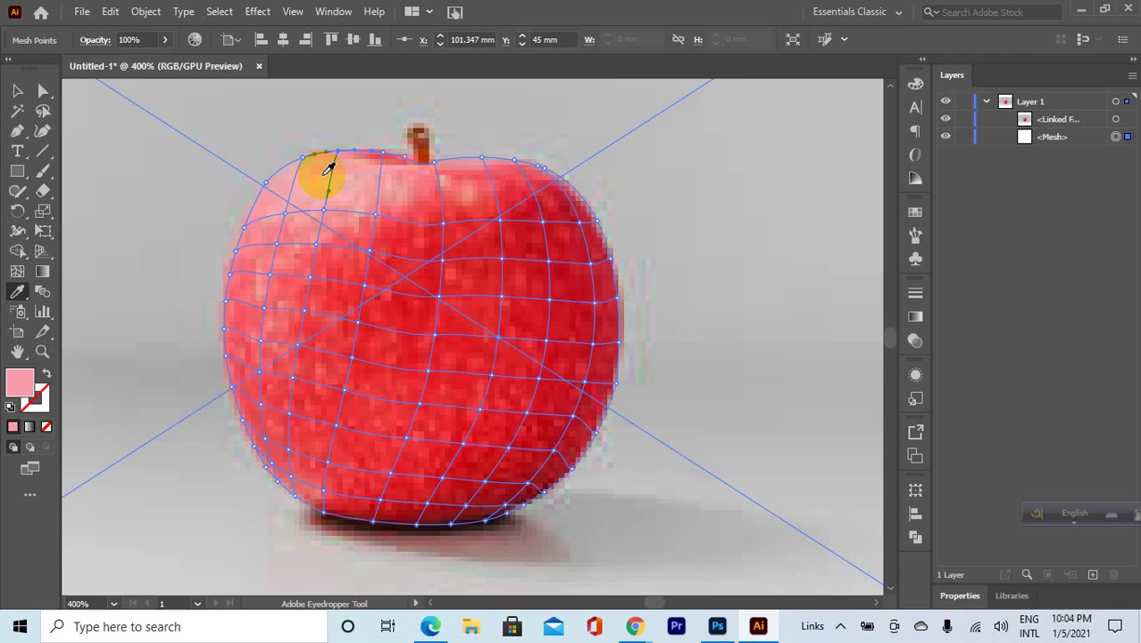
left_click_drag(43, 90, 203, 96)
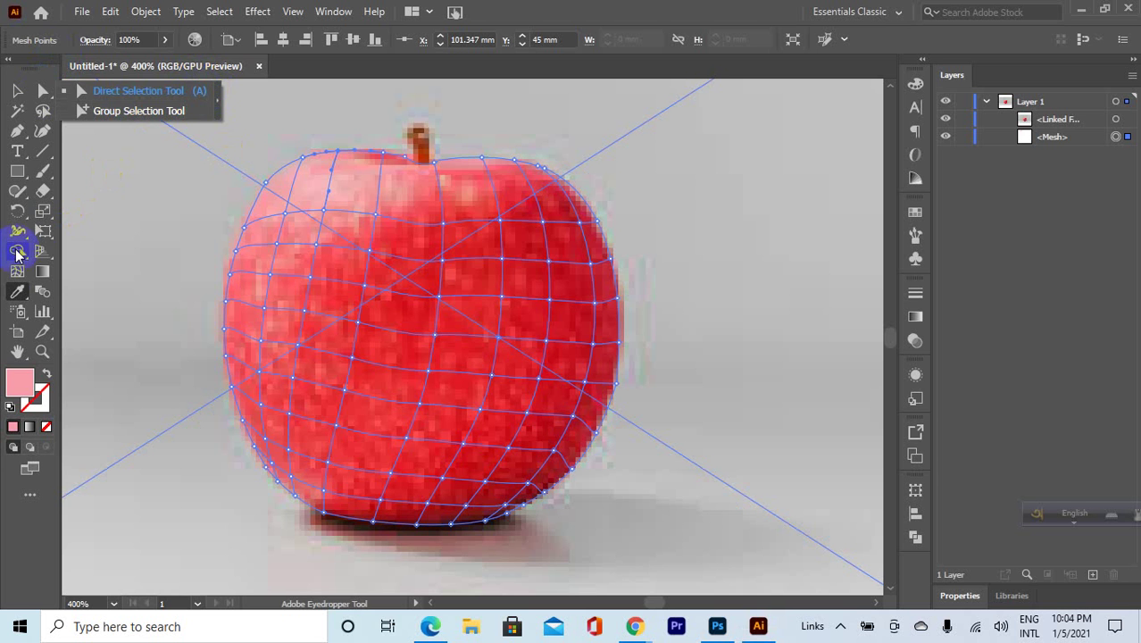
left_click_drag(17, 291, 25, 96)
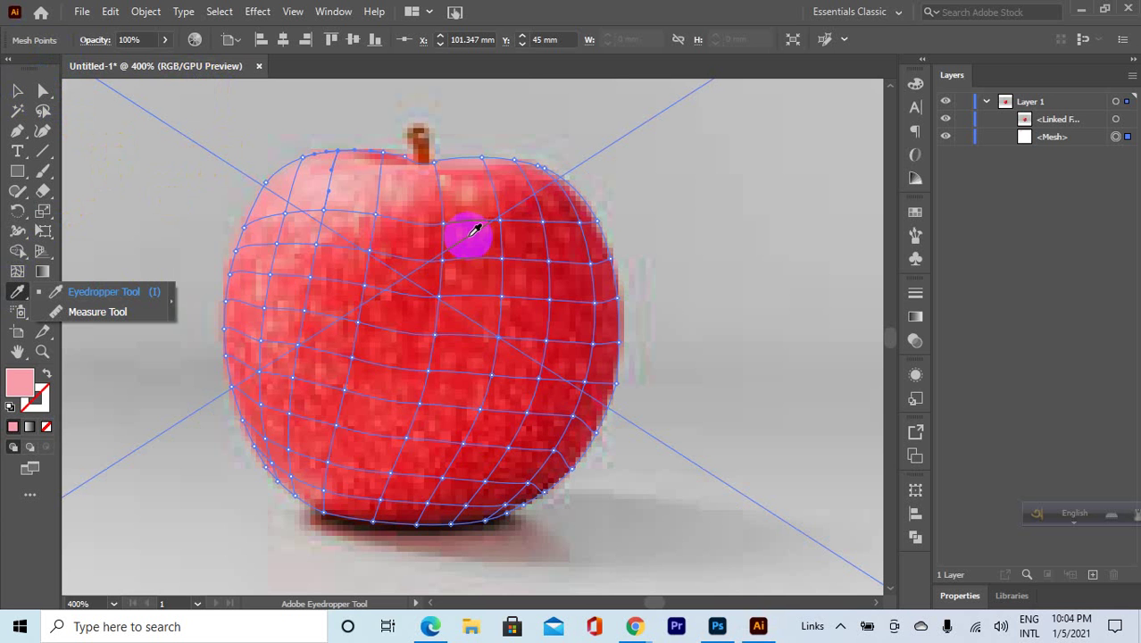
left_click(17, 91)
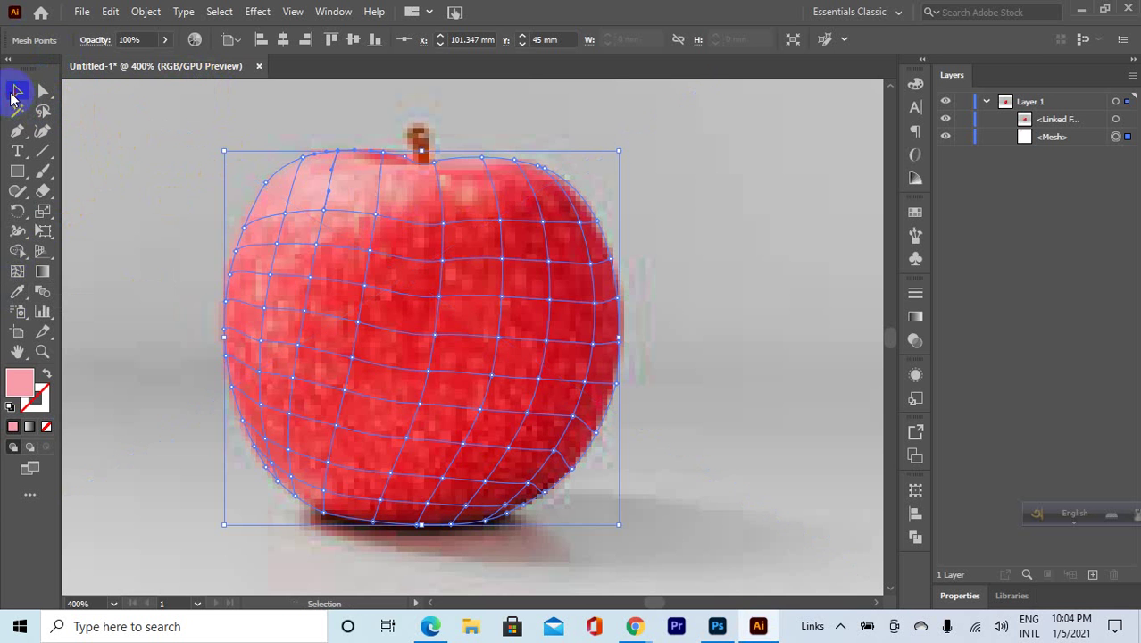
Reselect the mesh and color the edge point just left of the stem with a light pink sampled from the photo.
left_click(43, 90)
left_click(382, 151)
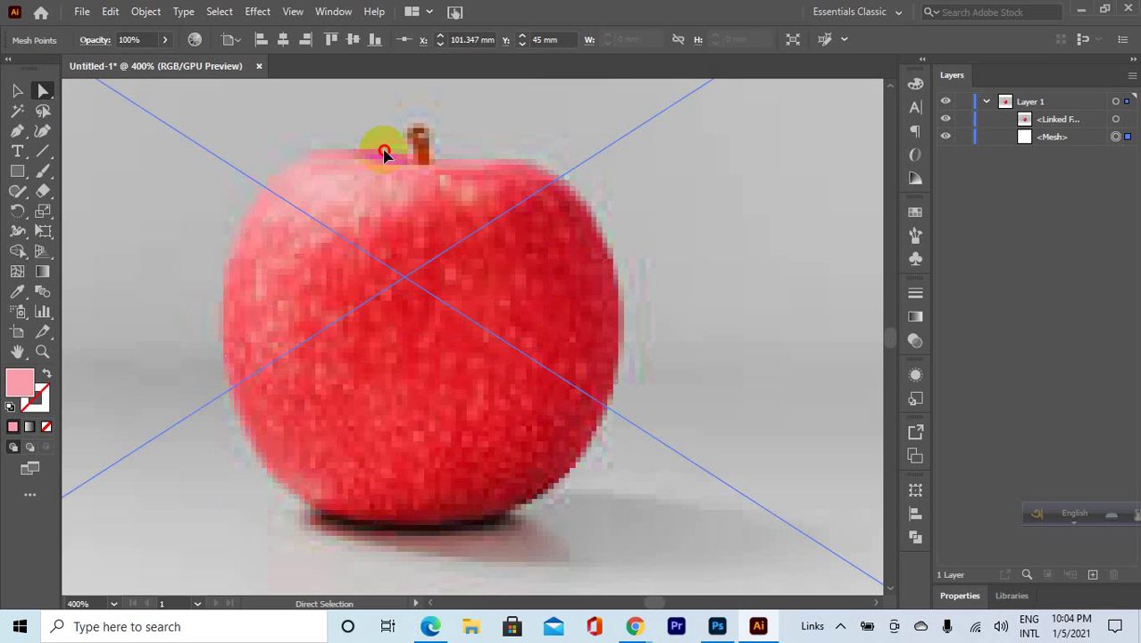
left_click(1130, 137)
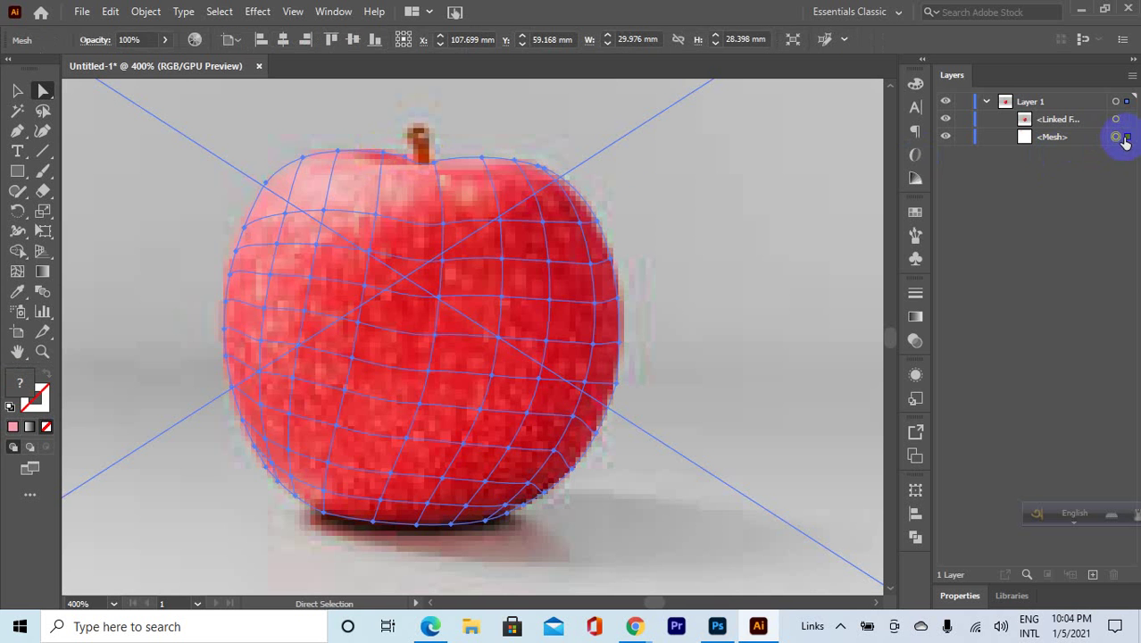
left_click(384, 158)
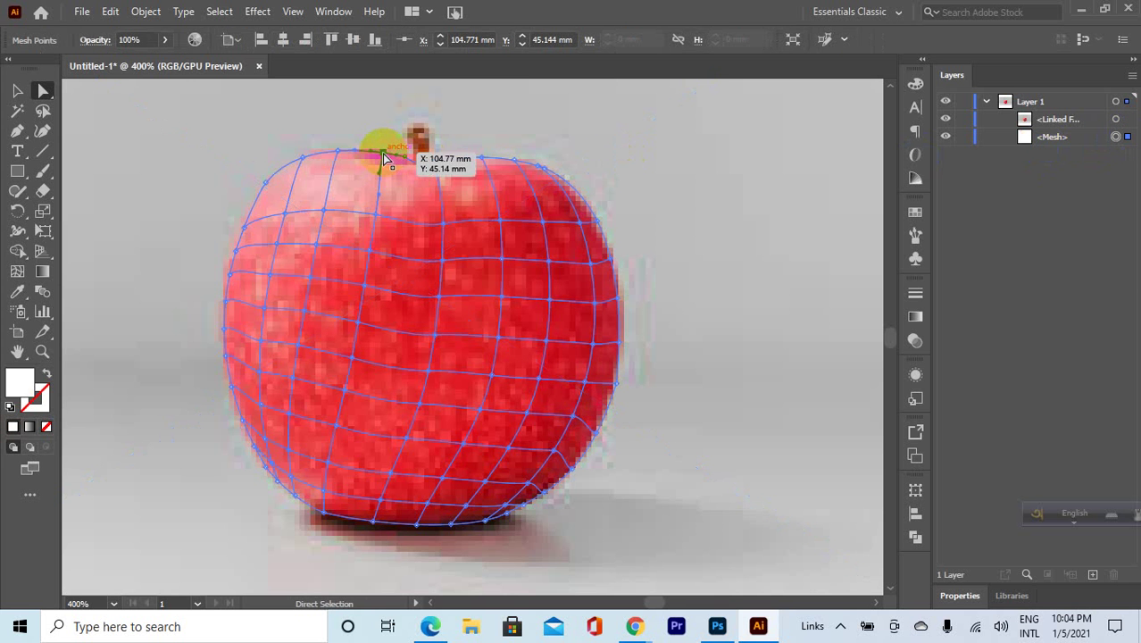
key("i")
left_click(437, 172)
key("i")
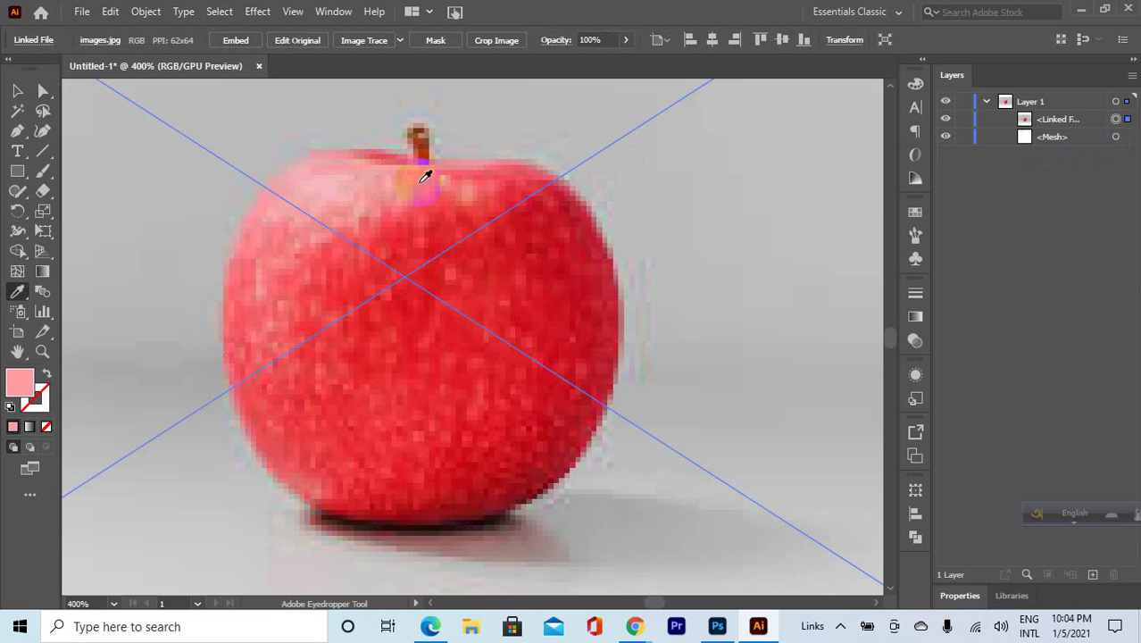
Select the mesh, hide the linked apple photo to examine the colored mesh points, and show the photo again.
left_click(1123, 138)
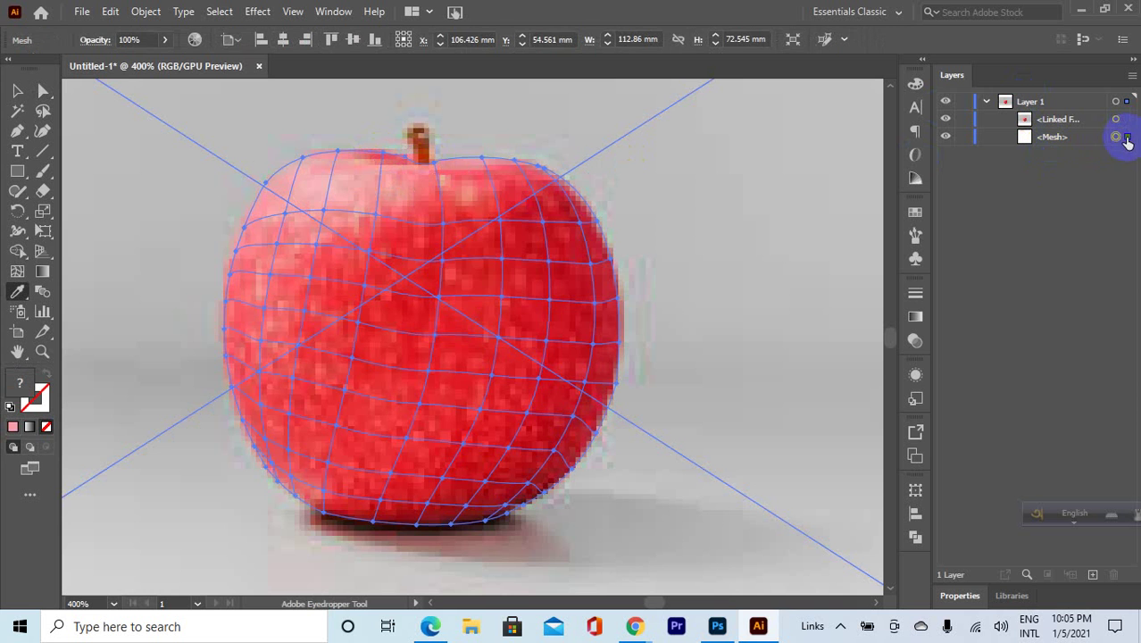
left_click(945, 120)
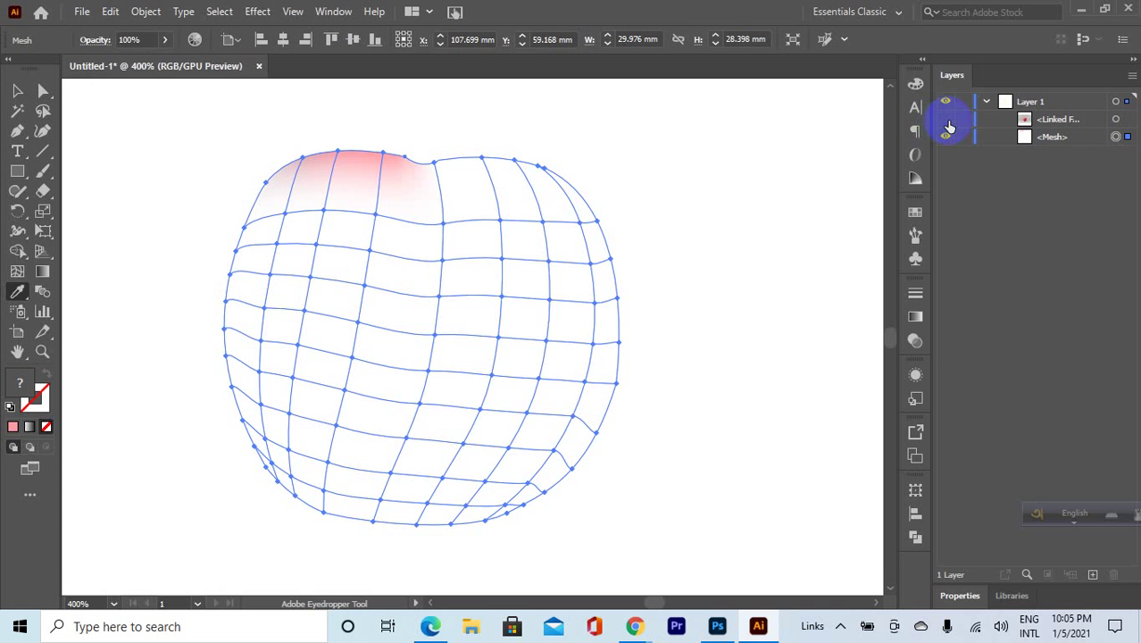
left_click(947, 120)
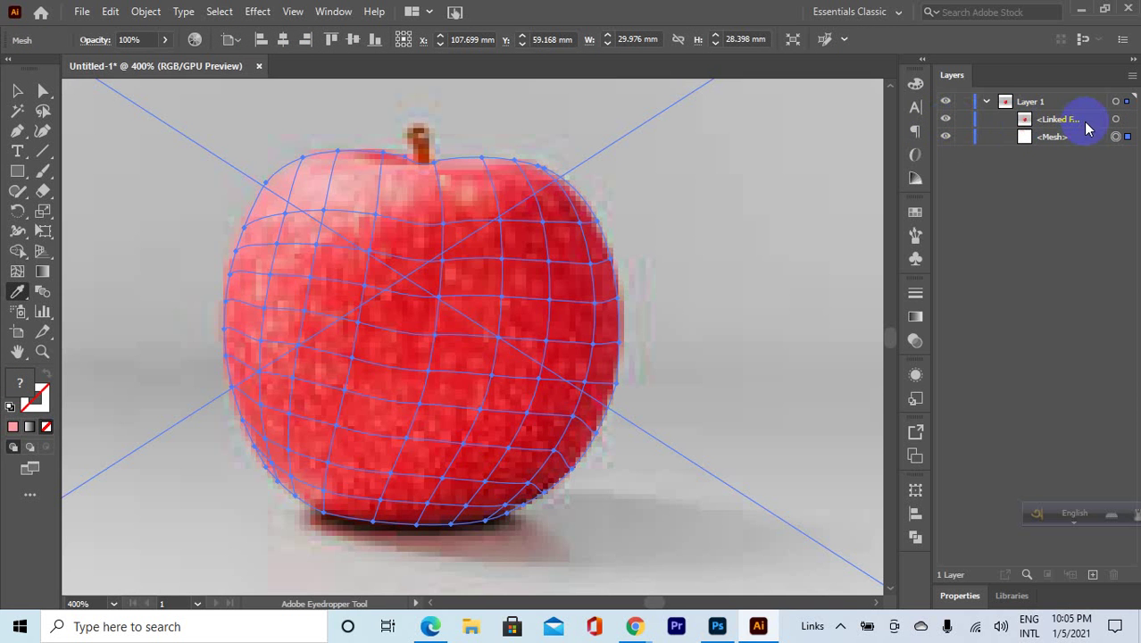
left_click(968, 145)
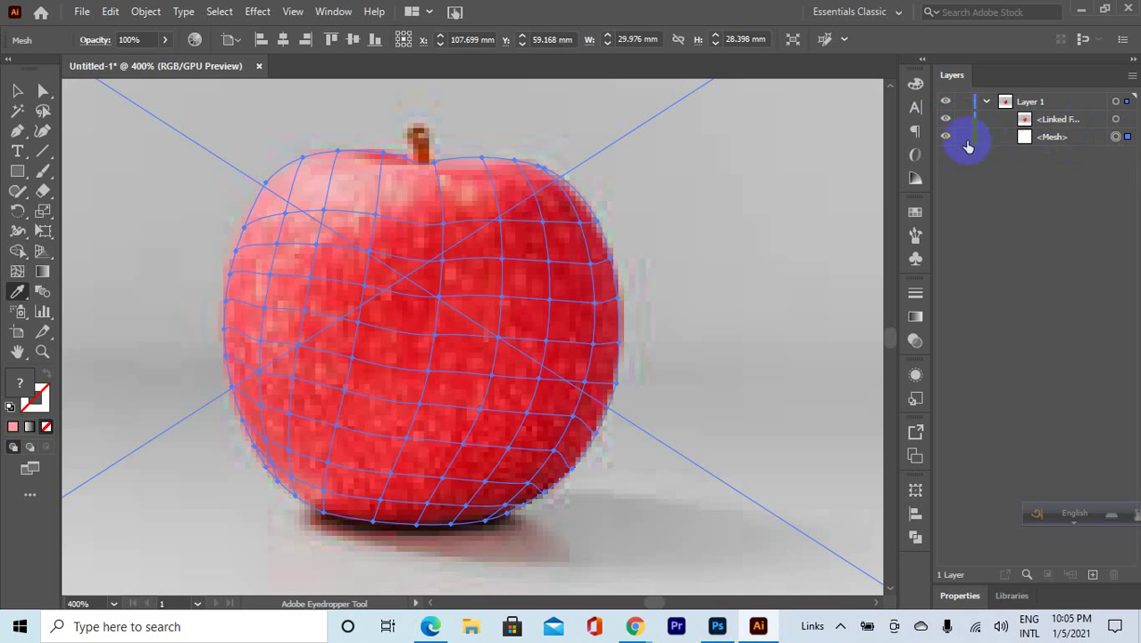
left_click(964, 137)
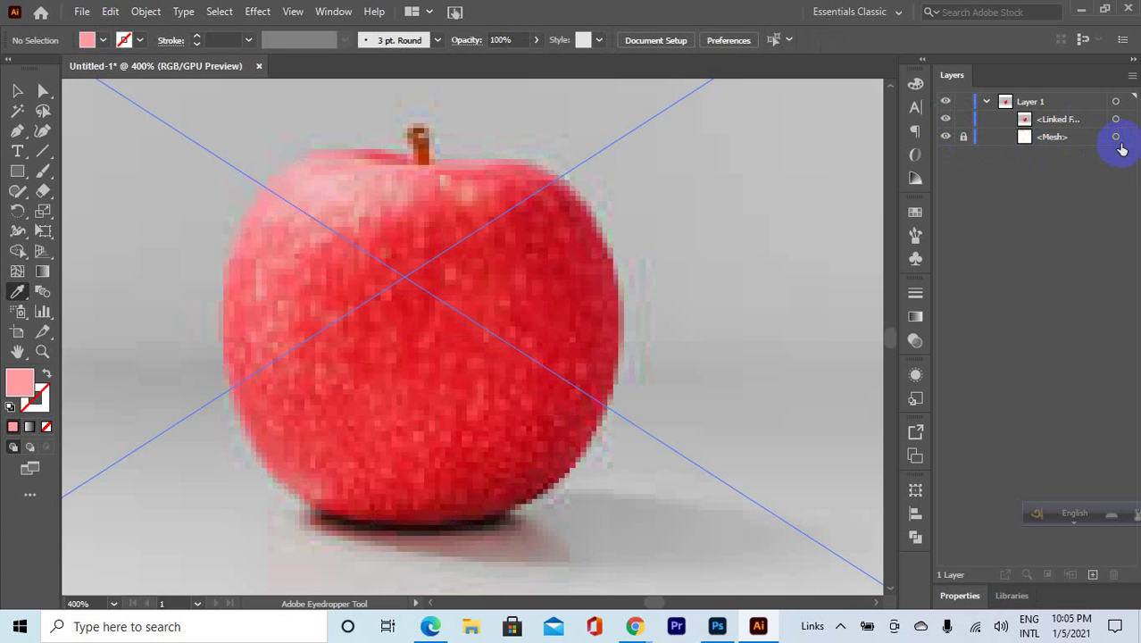
left_click(958, 139)
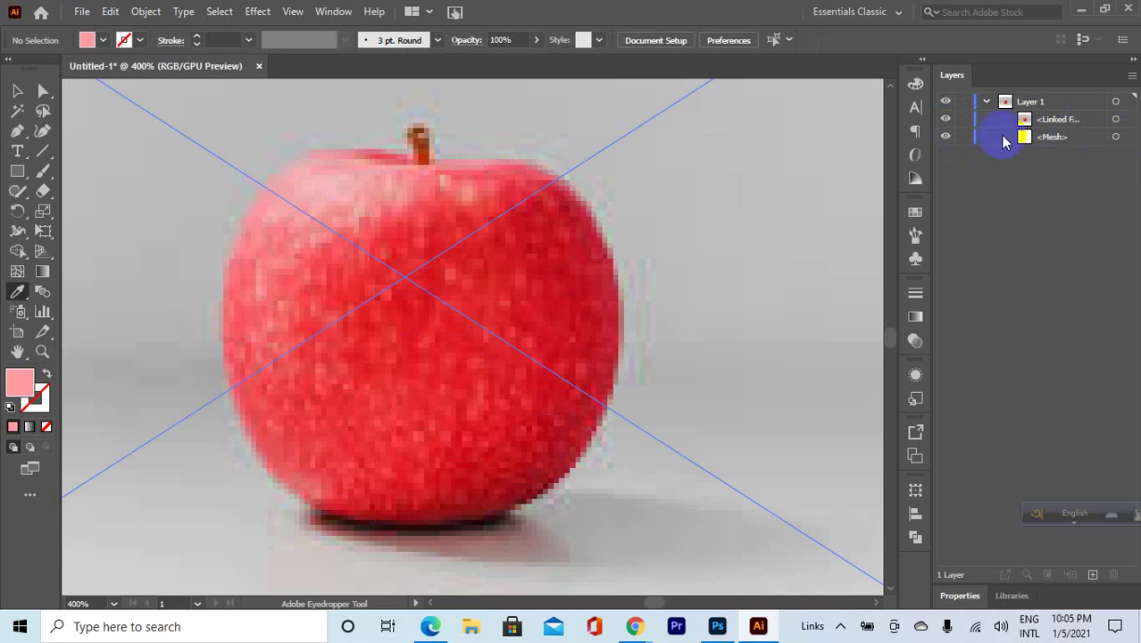
Reselect the mesh object and lock the linked apple photo above it.
left_click(1127, 138)
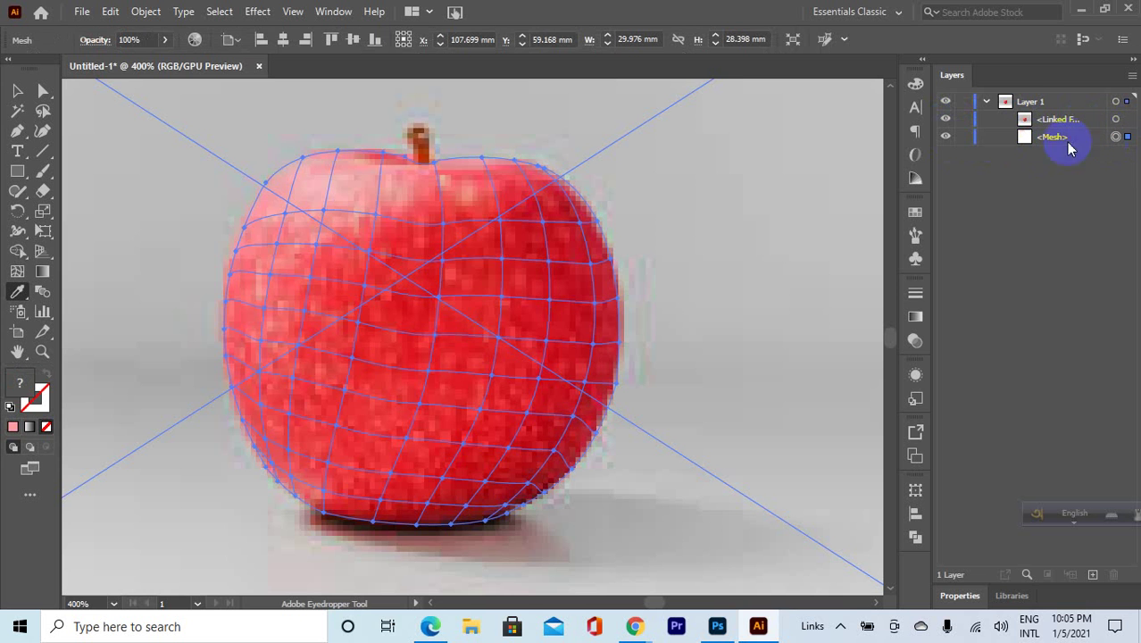
left_click(963, 118)
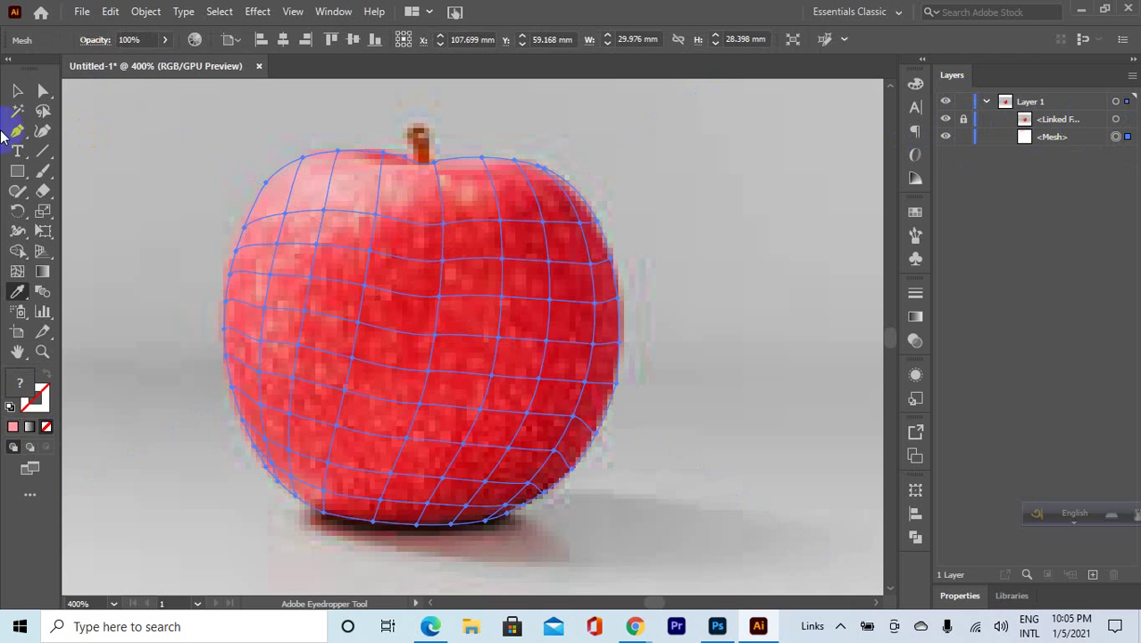
left_click(357, 169)
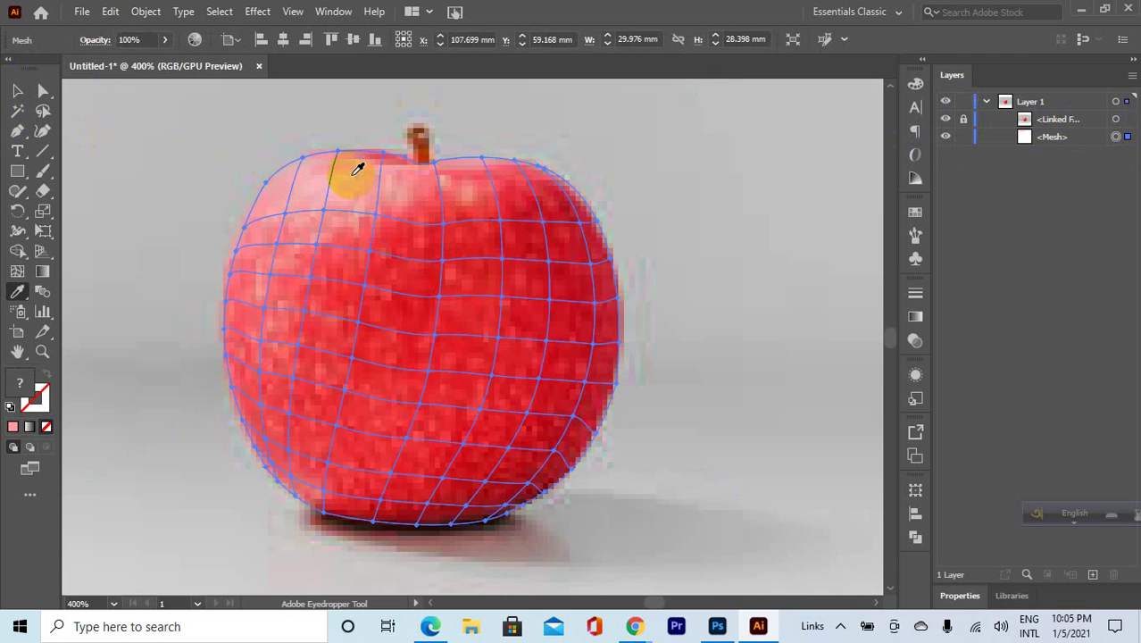
Color the inner mesh point below the stem and the edge point beside the stem's base with reds sampled from the photo.
key("a")
left_click(444, 224)
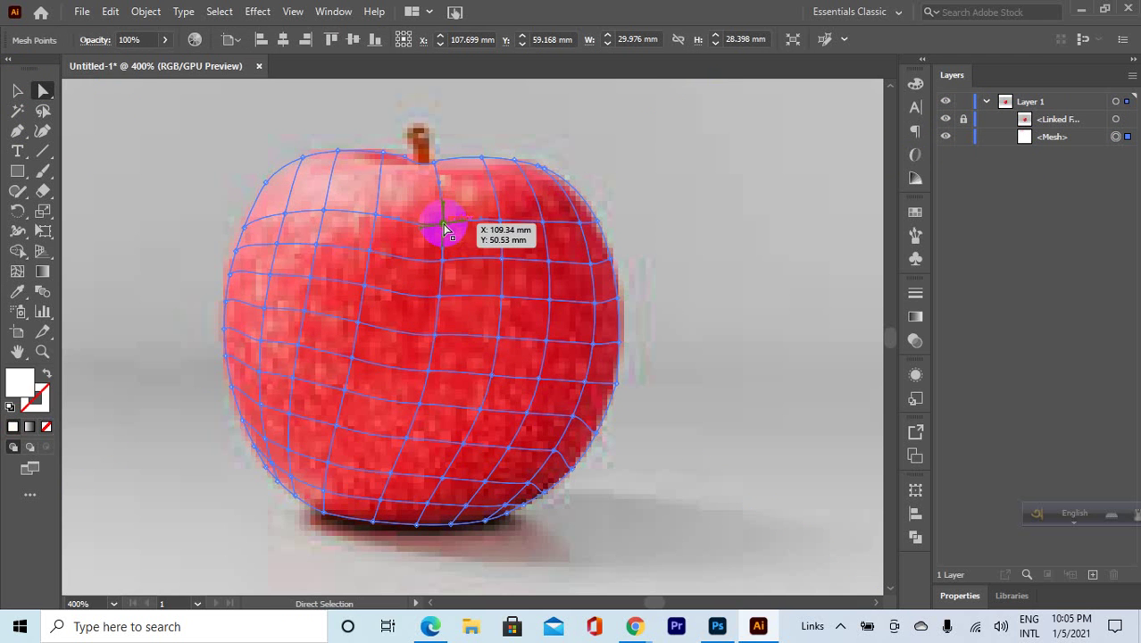
left_click(437, 225)
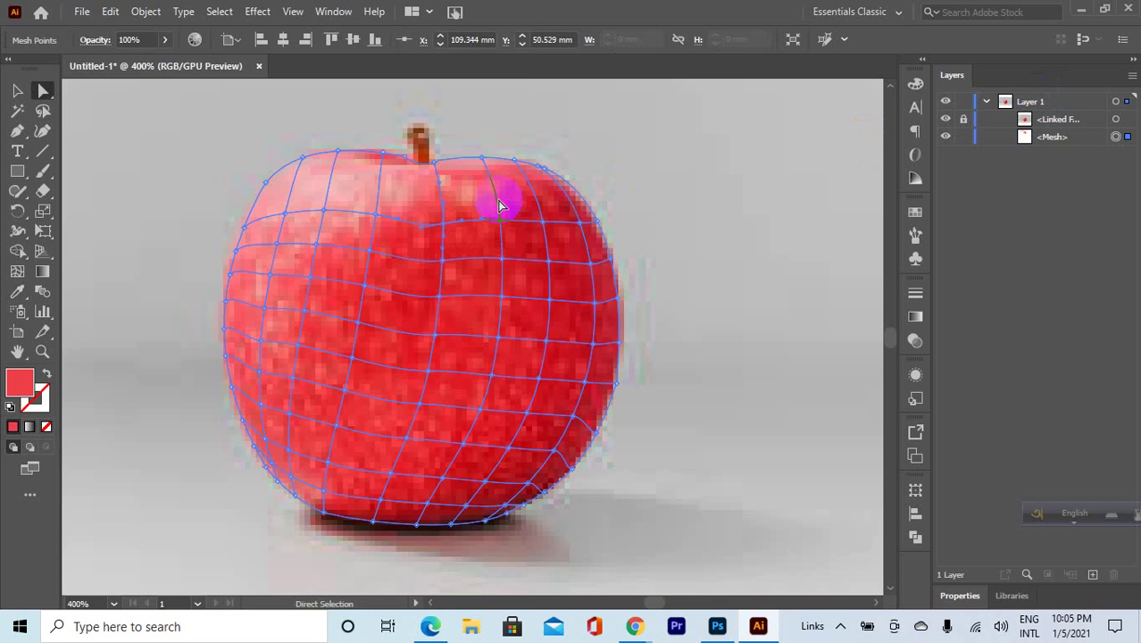
left_click(473, 155)
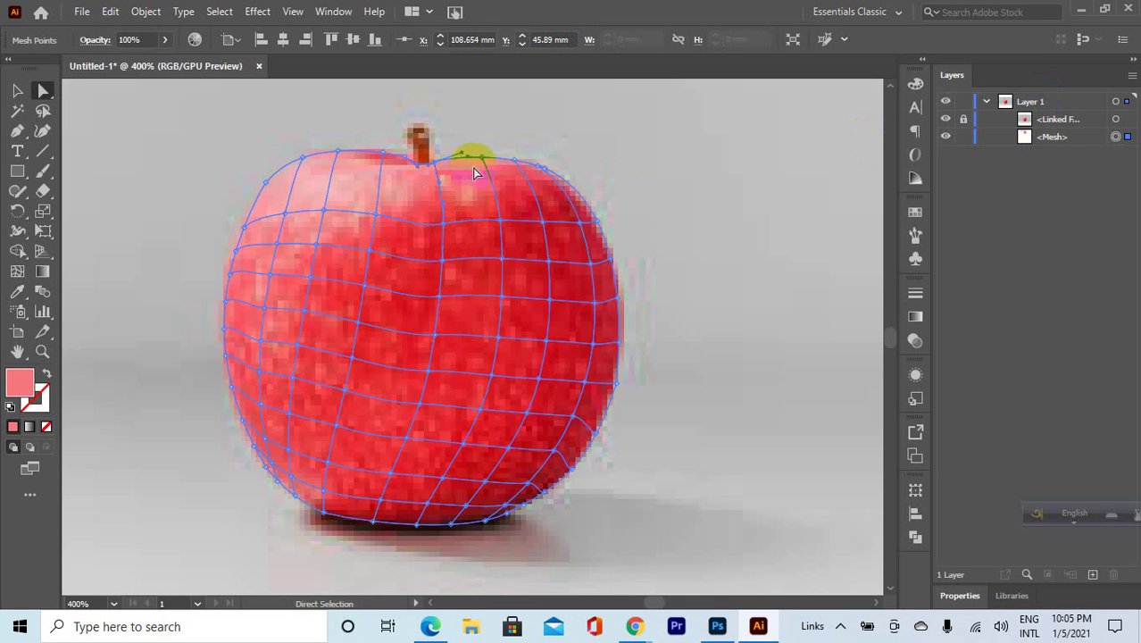
Color the top two points of the first mesh column right of the stem with colors sampled from the photo.
left_click_drag(475, 172, 482, 162)
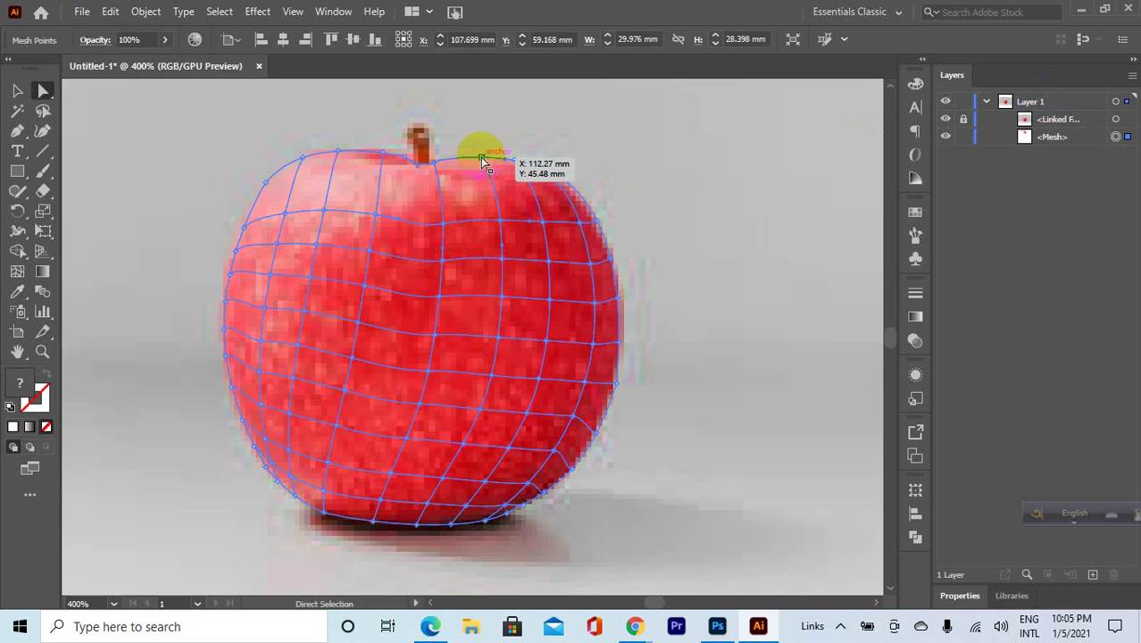
left_click(482, 161)
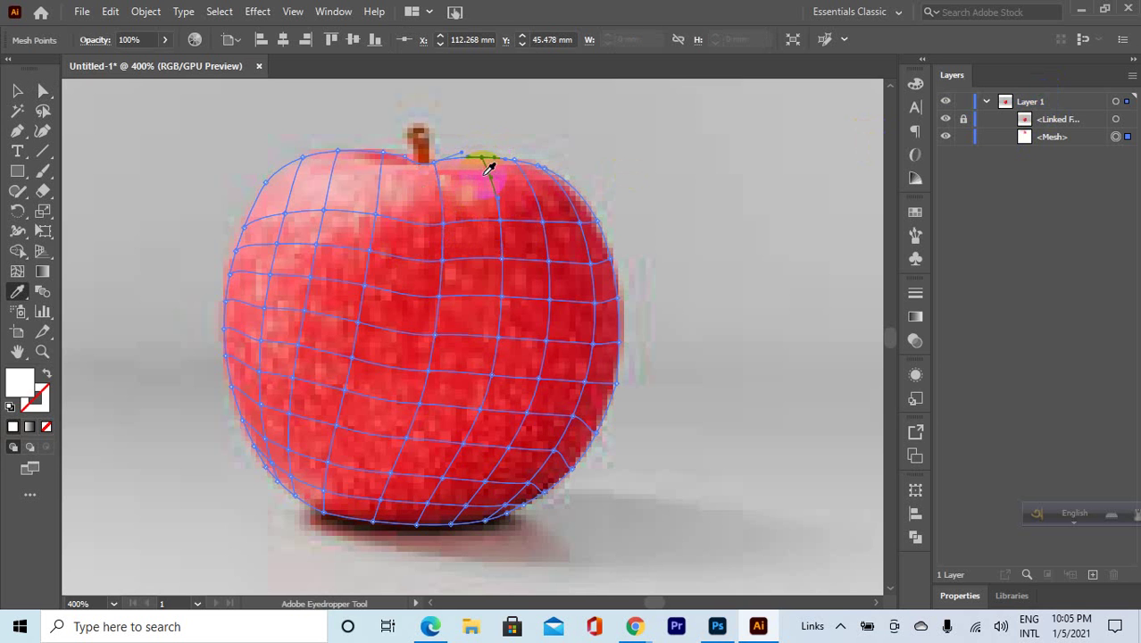
left_click(482, 209)
left_click(498, 229)
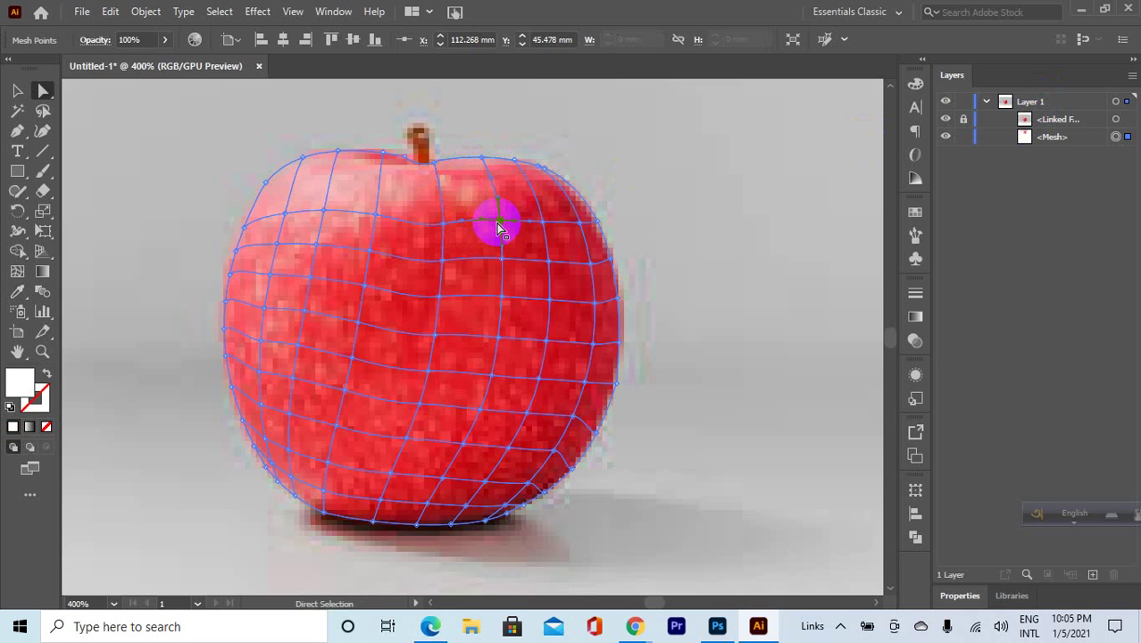
key("i")
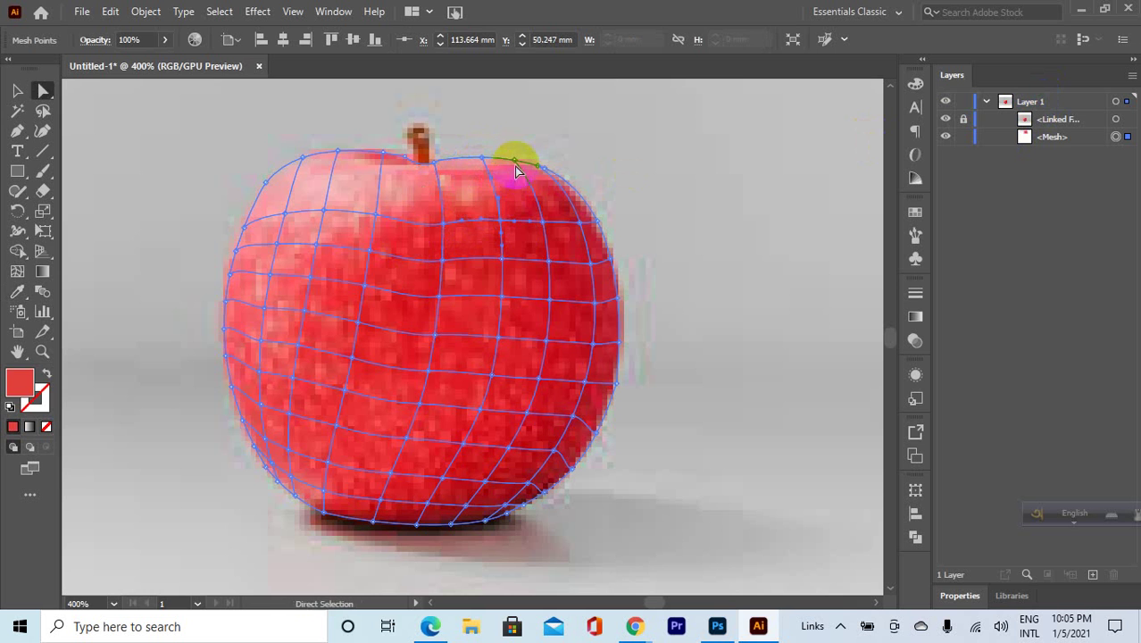
Color the top two points of the second mesh column right of the stem with reds sampled from the photo.
left_click(515, 160, "ctrl")
left_click(509, 175)
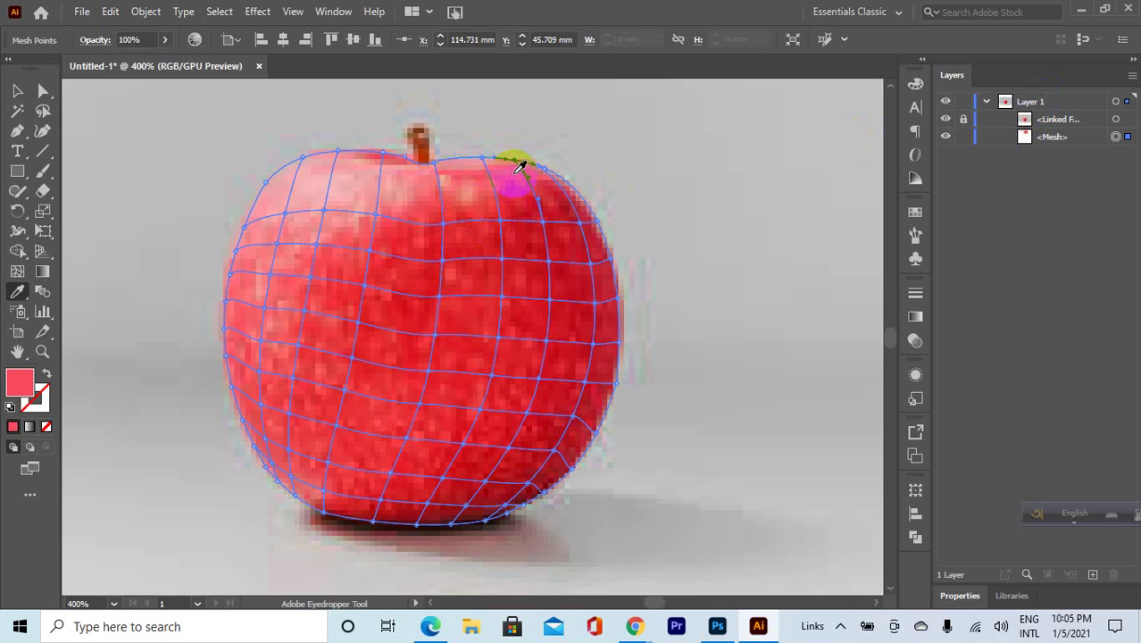
left_click(544, 224, "ctrl")
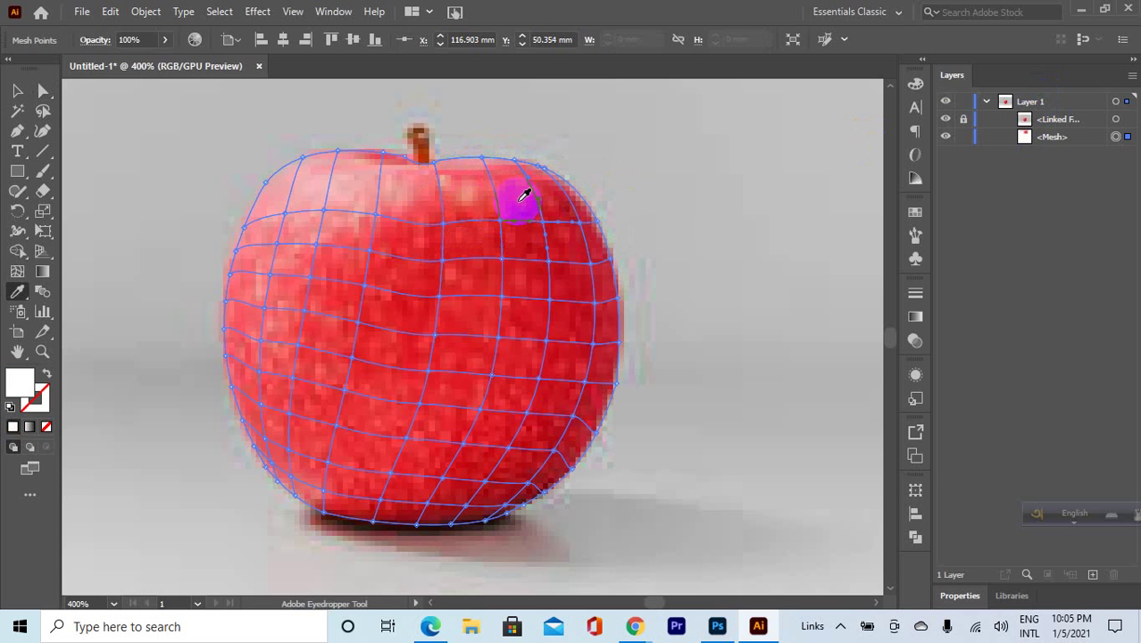
left_click(521, 200)
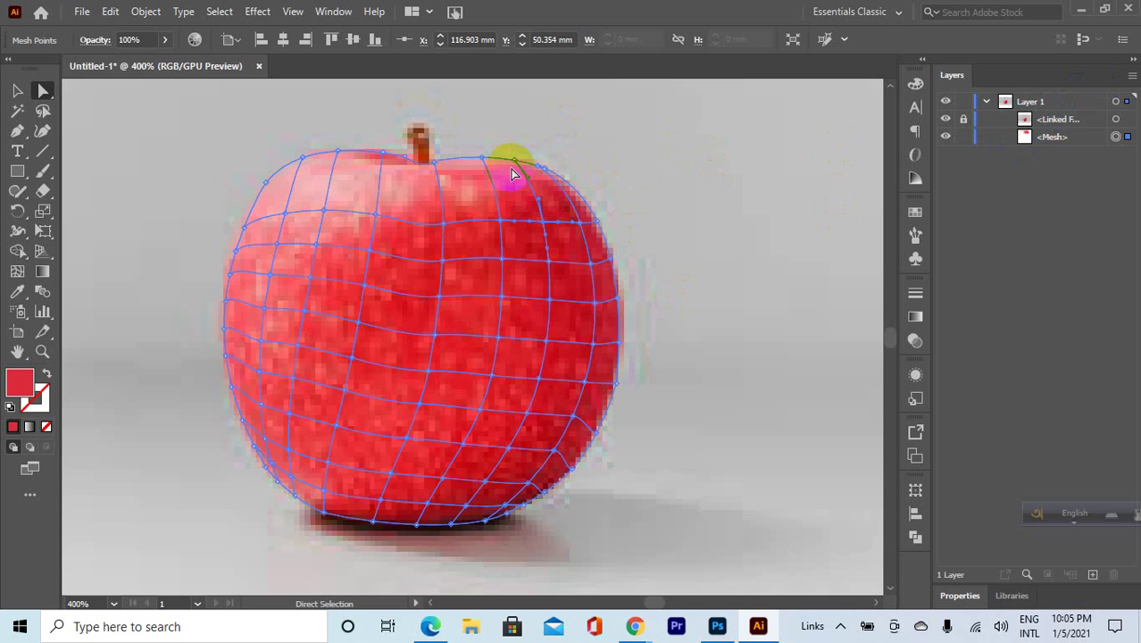
Unlock the linked apple photo, look over the whole picture and the mesh, and lock the photo again.
left_click(979, 132)
left_click(1051, 132)
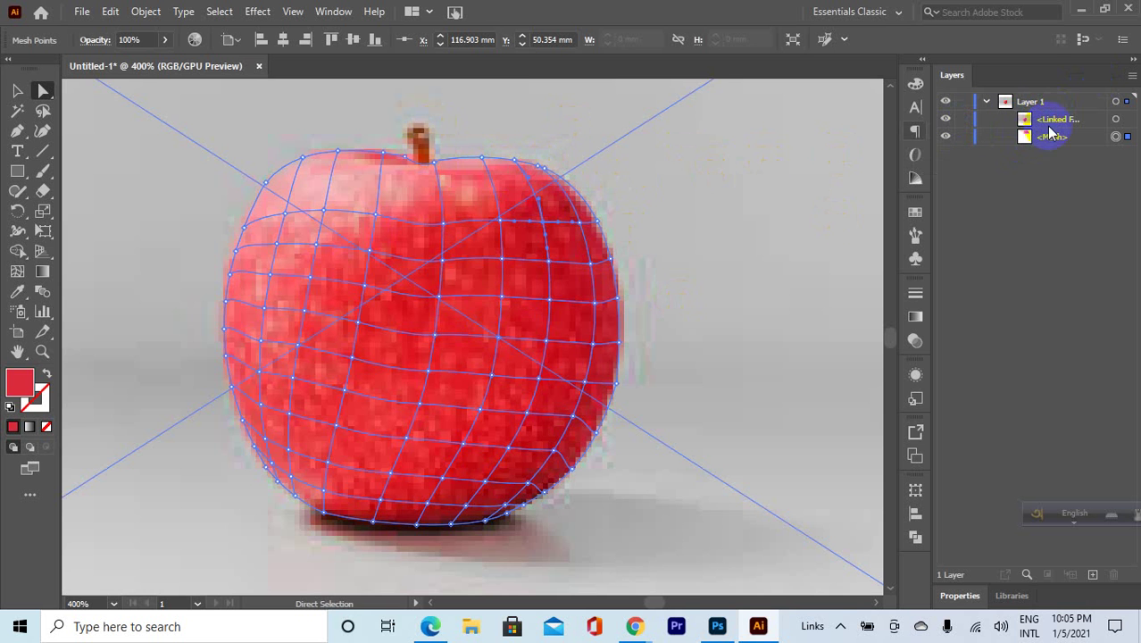
scroll(654, 186, "down", 4)
scroll(679, 159, "up", 1)
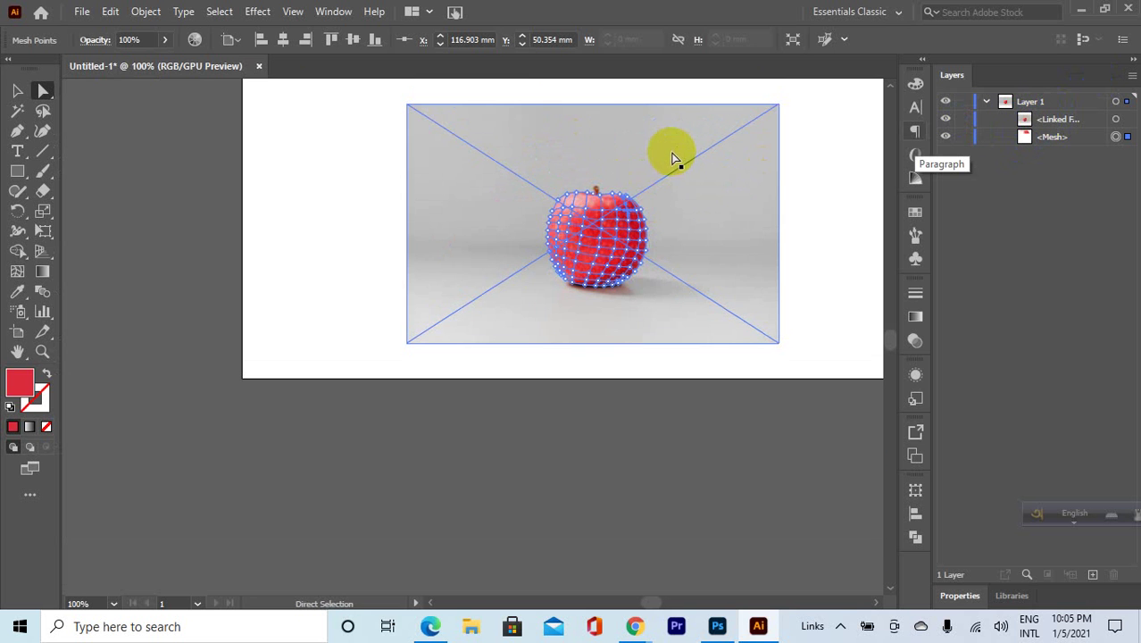
scroll(676, 159, "up", 3)
scroll(204, 333, "down", 1)
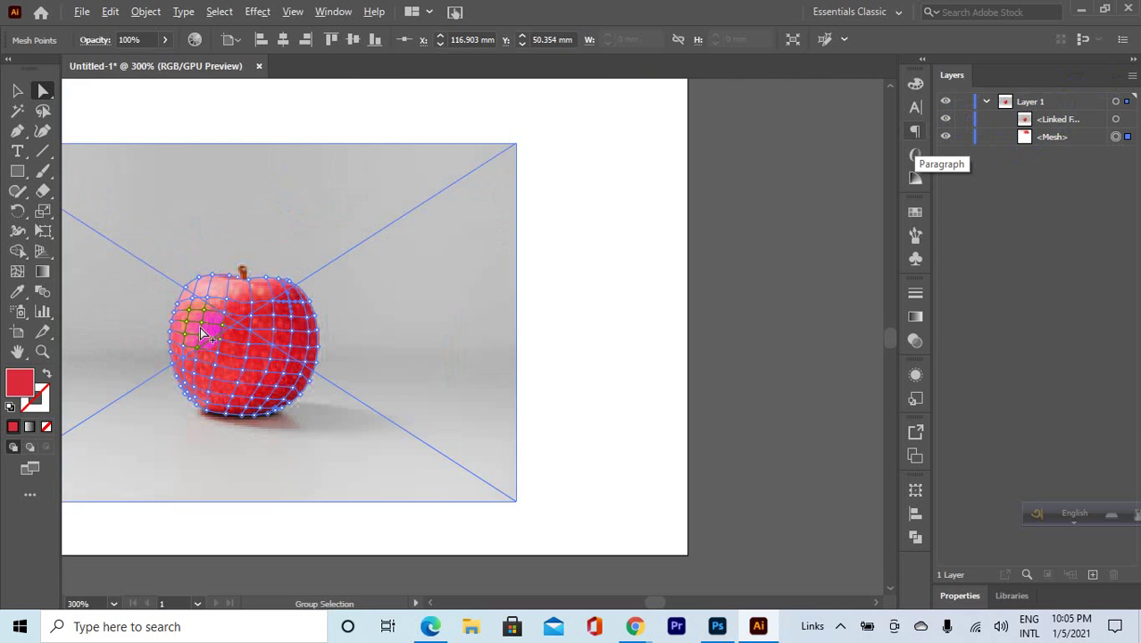
scroll(134, 342, "up", 3)
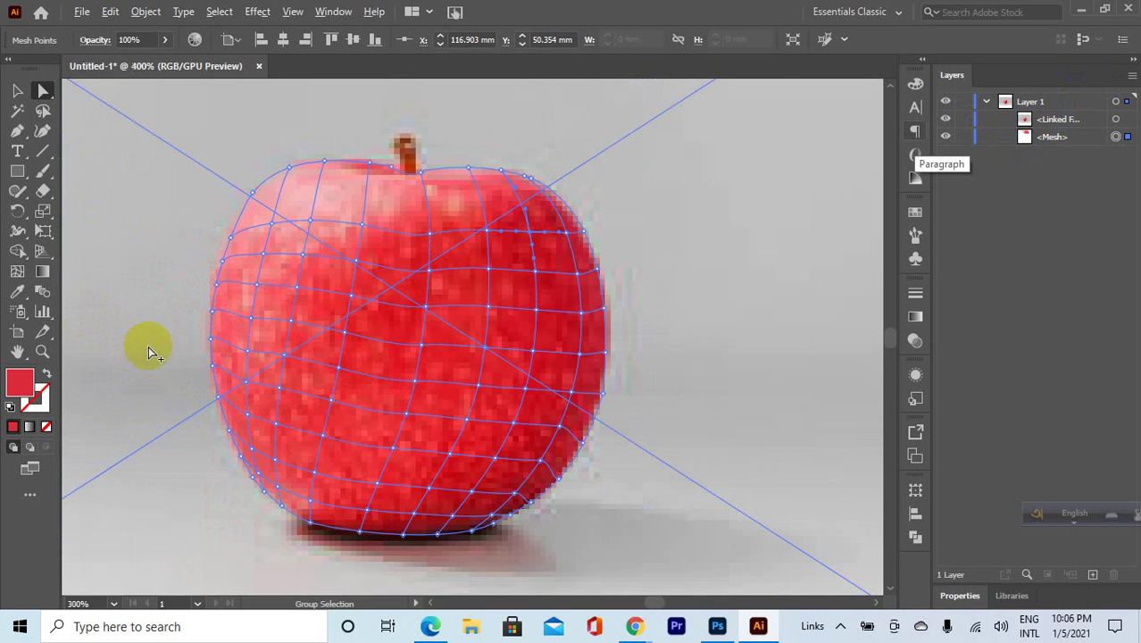
left_click(968, 121)
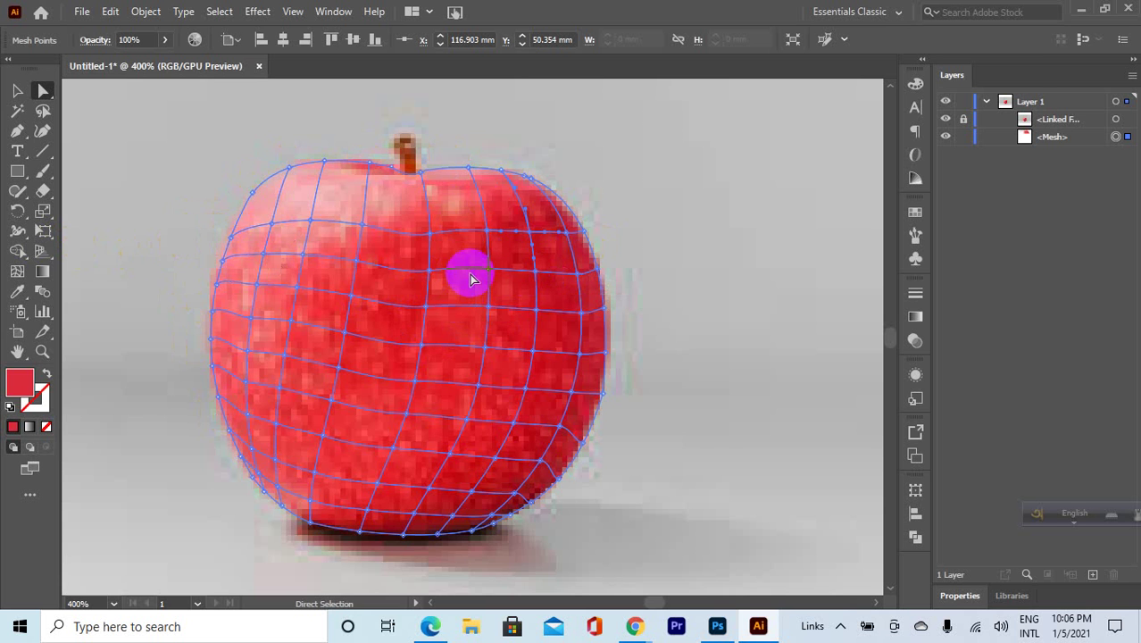
Highlight the mesh object in the layer list with the linked photo above it locked, ready for selecting single mesh points.
left_click(1085, 117)
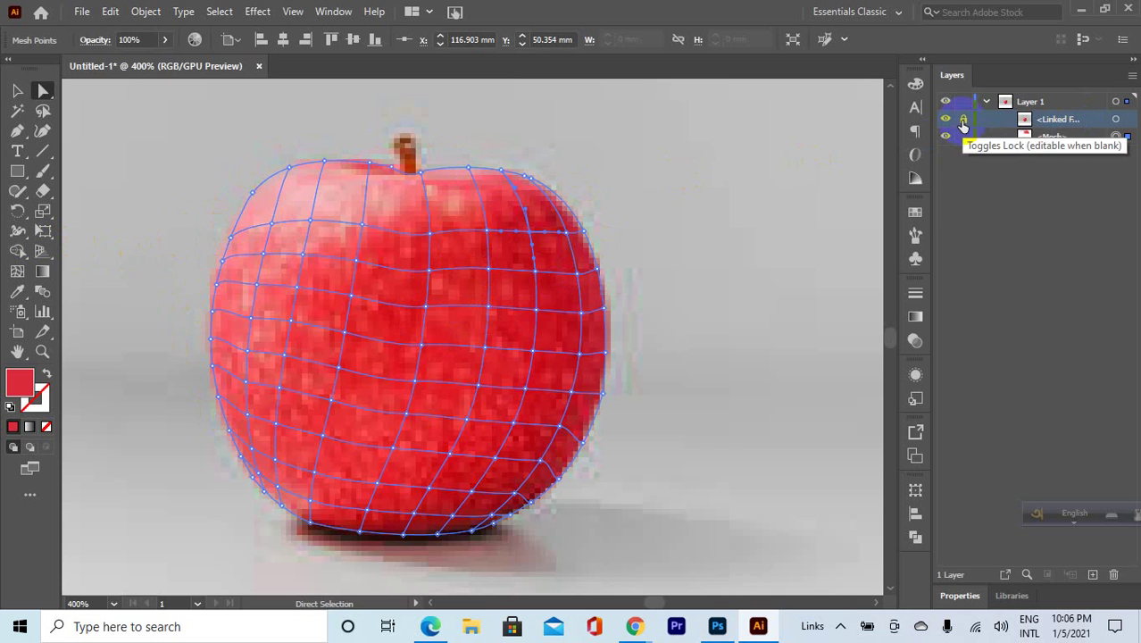
left_click(964, 120)
left_click(1076, 137)
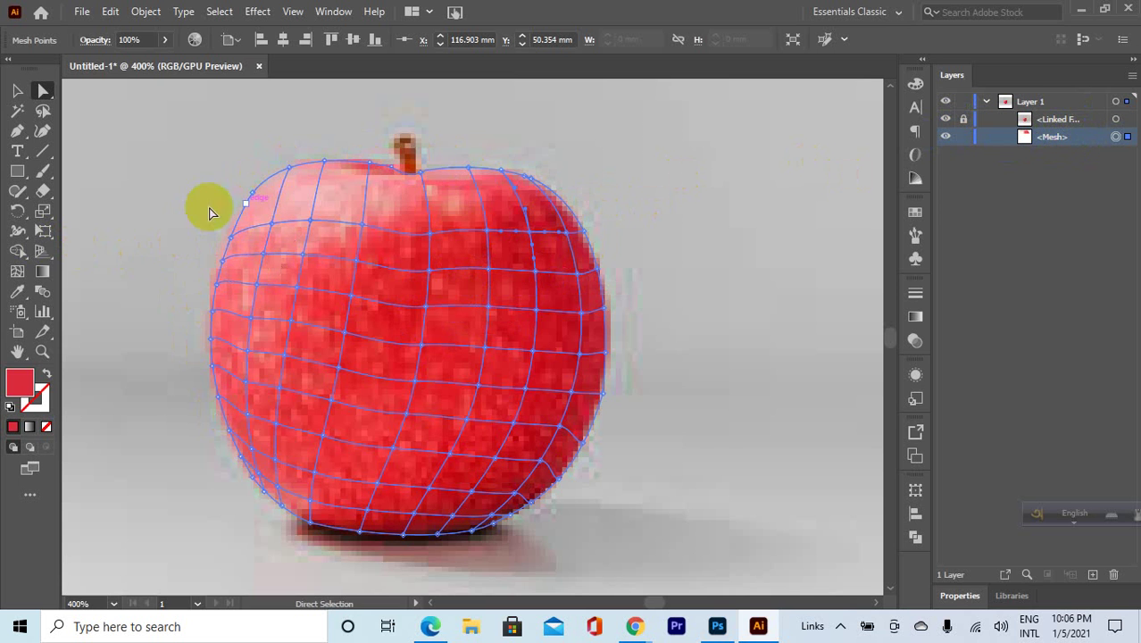
left_click_drag(43, 91, 91, 92)
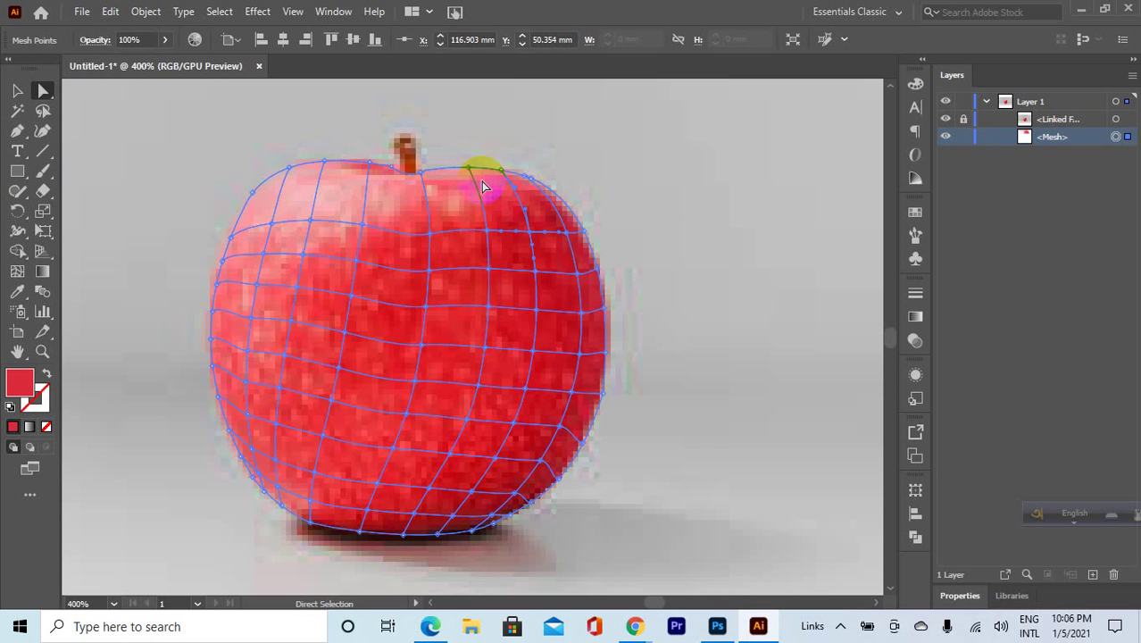
Color the left edge point and the first inner point of the second mesh row with pinks sampled from the photo.
left_click_drag(290, 173, 237, 234)
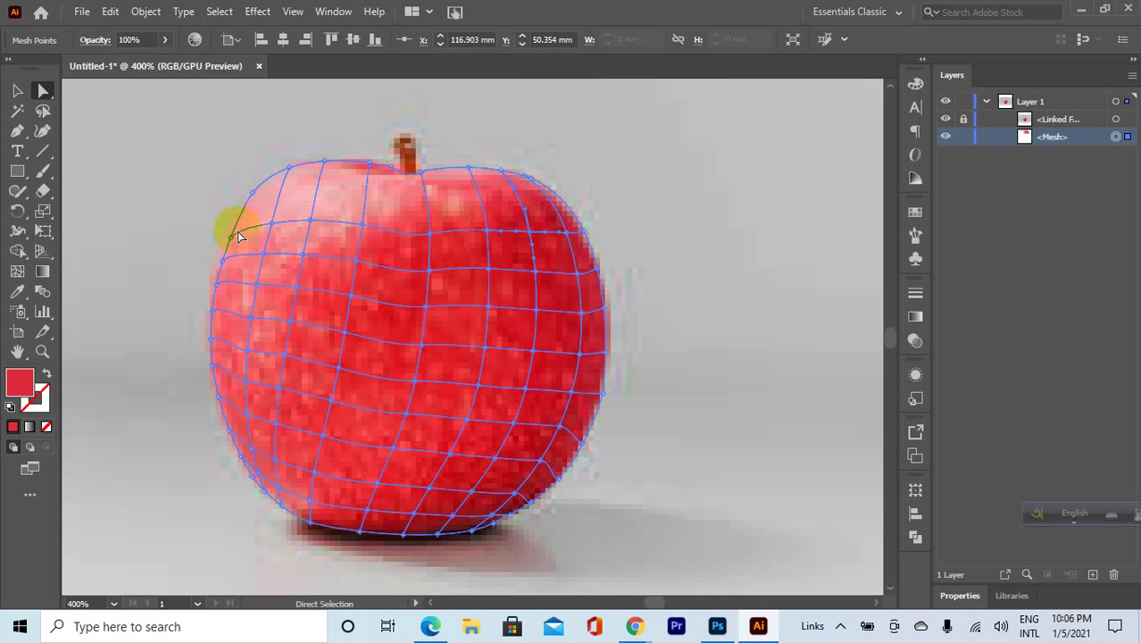
left_click(232, 237)
key("i")
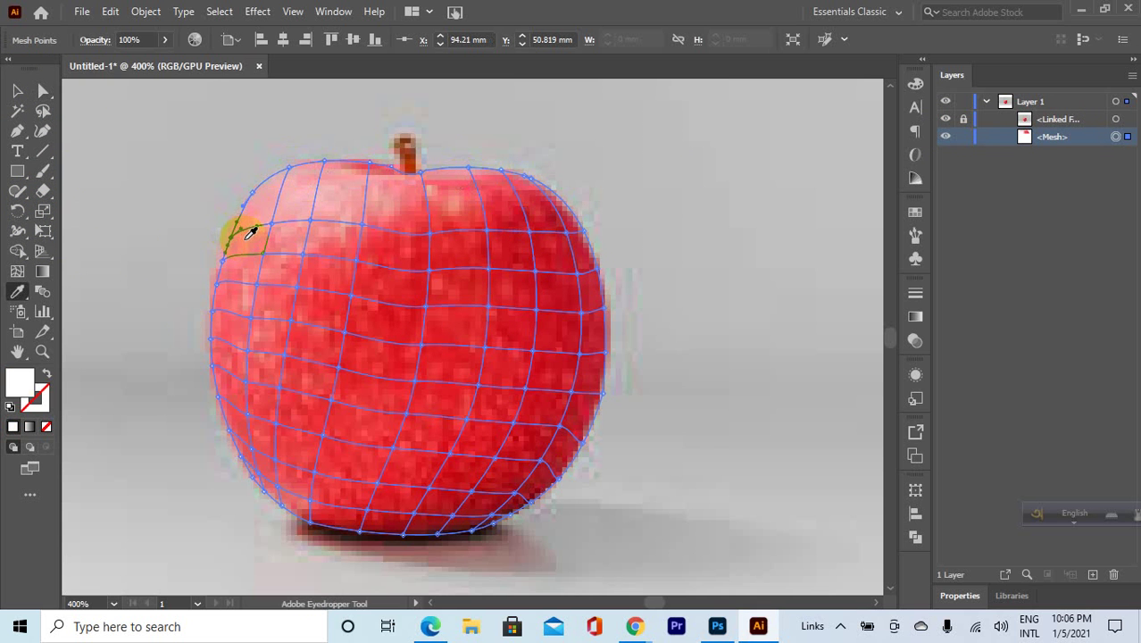
left_click(268, 228, "ctrl")
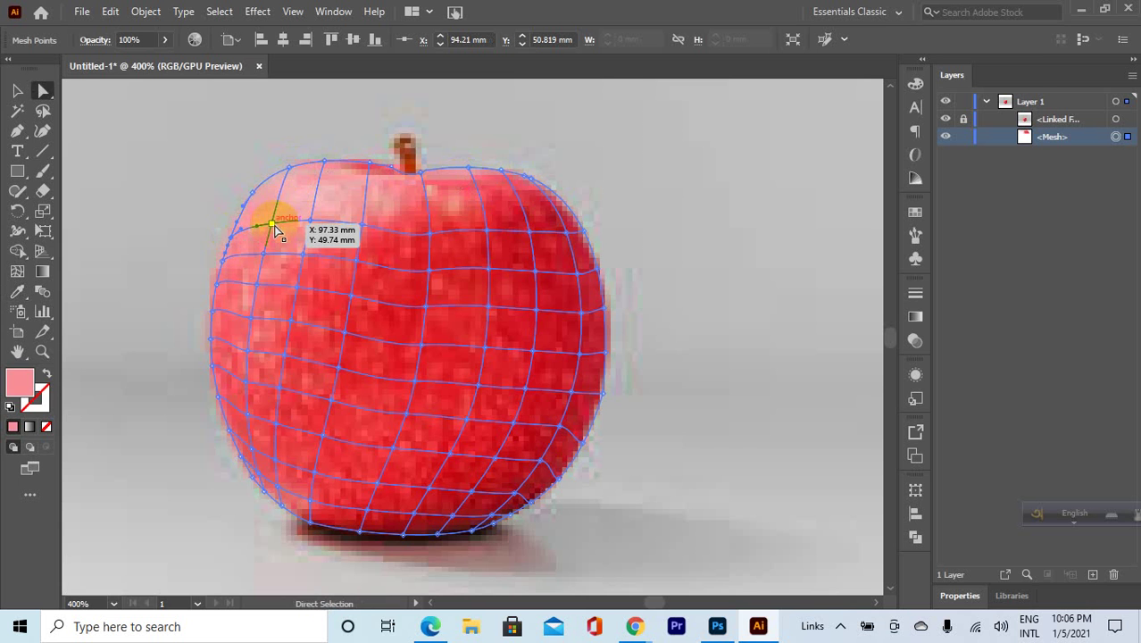
left_click(290, 239)
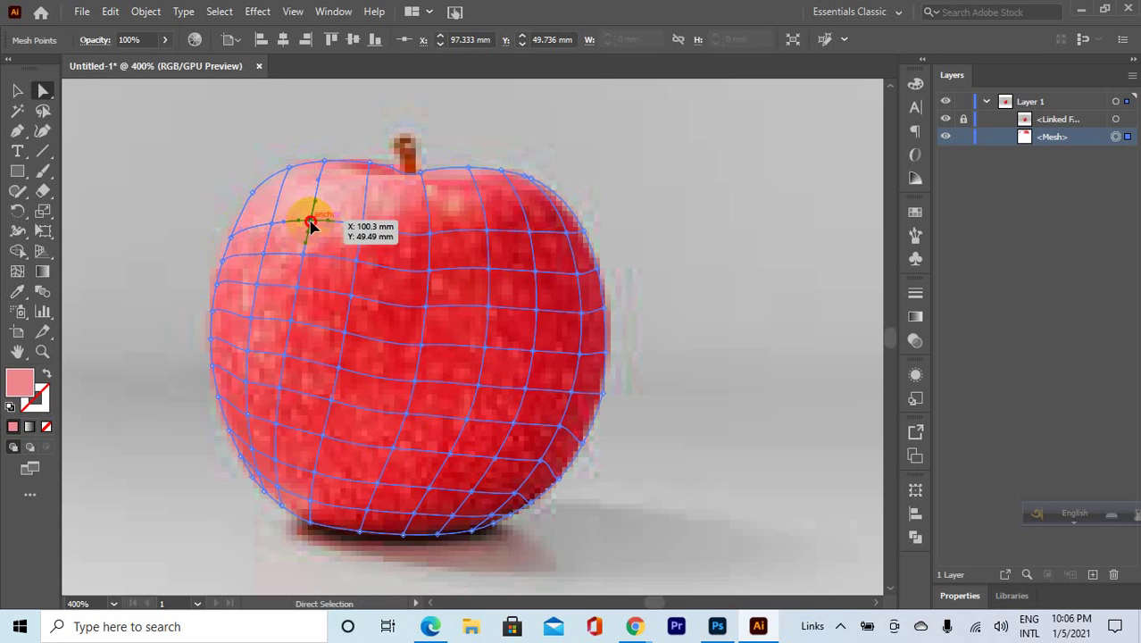
Color the second row's points in the two mesh columns left of the stem with colors sampled from the photo.
left_click(362, 223, "ctrl")
left_click(339, 228)
left_click(357, 221, "ctrl")
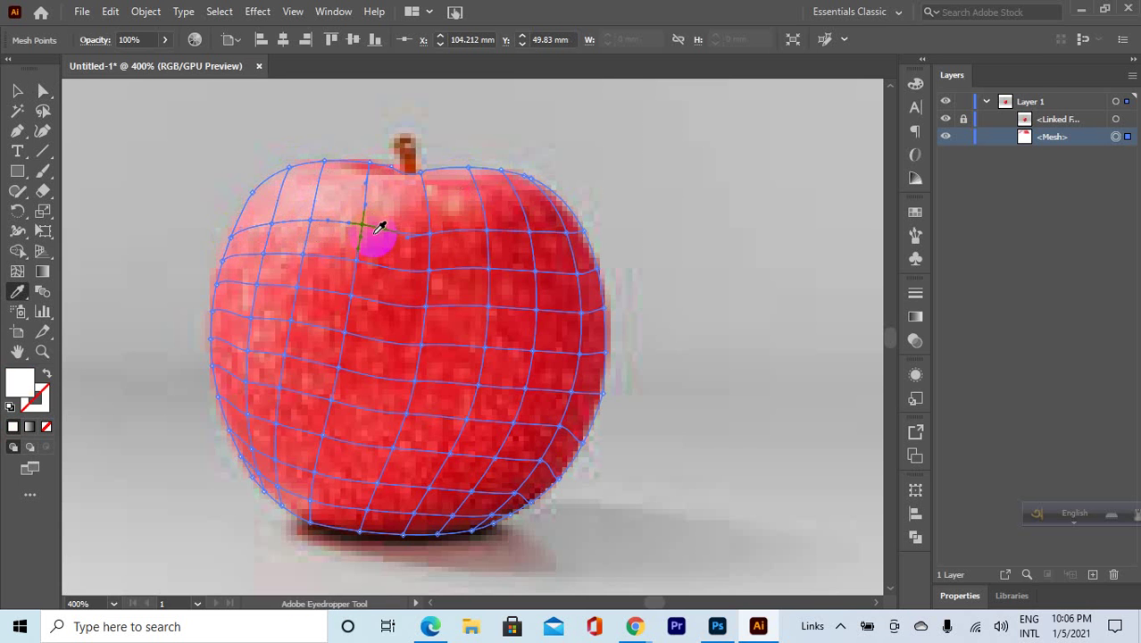
left_click(393, 235)
Color the second row's points below the stem and in the columns just right of it with reds sampled from the photo.
left_click(430, 235, "ctrl")
left_click(436, 236)
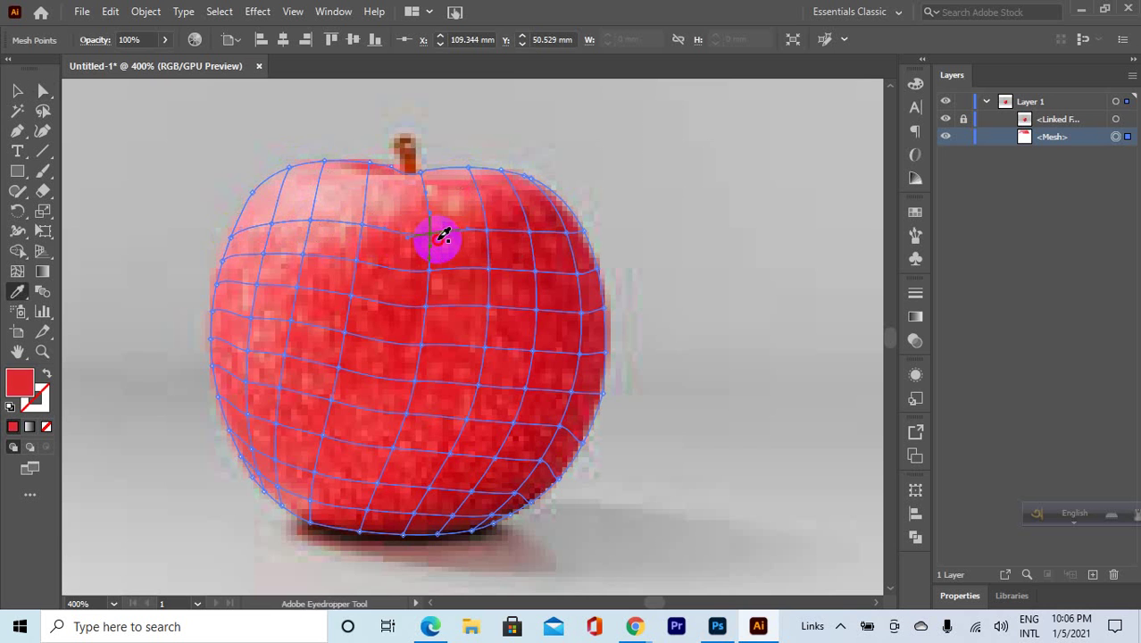
left_click(490, 235, "ctrl")
left_click(502, 238)
key("ctrl")
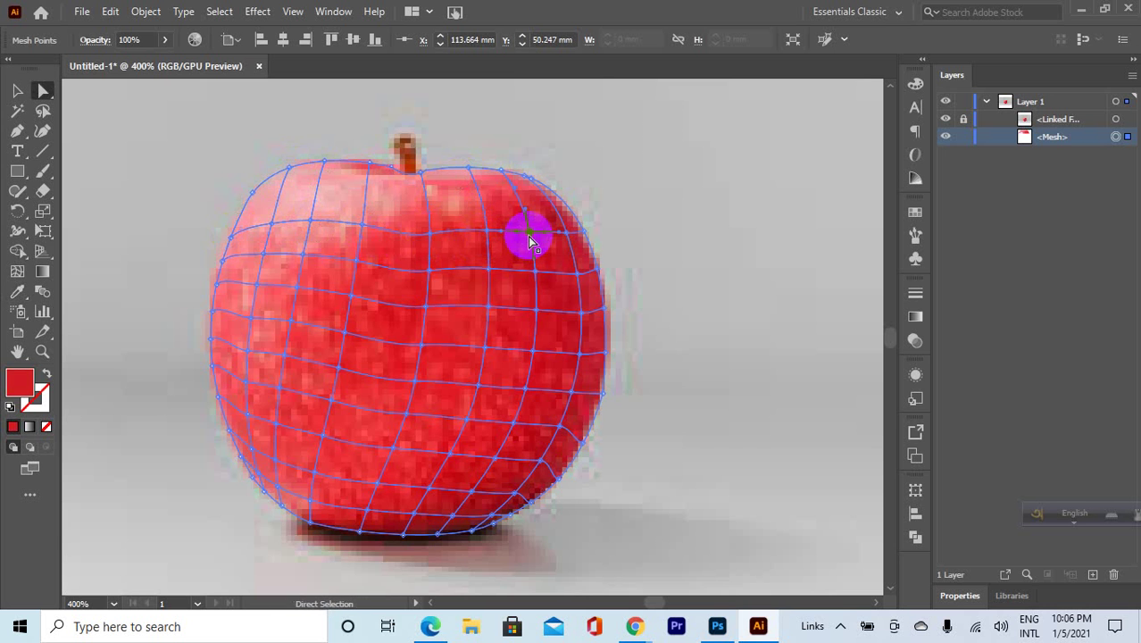
Color the second row's two rightmost points and the edge point on the right shoulder above them with dark reds from the photo.
left_click(581, 230, "ctrl")
left_click(590, 245)
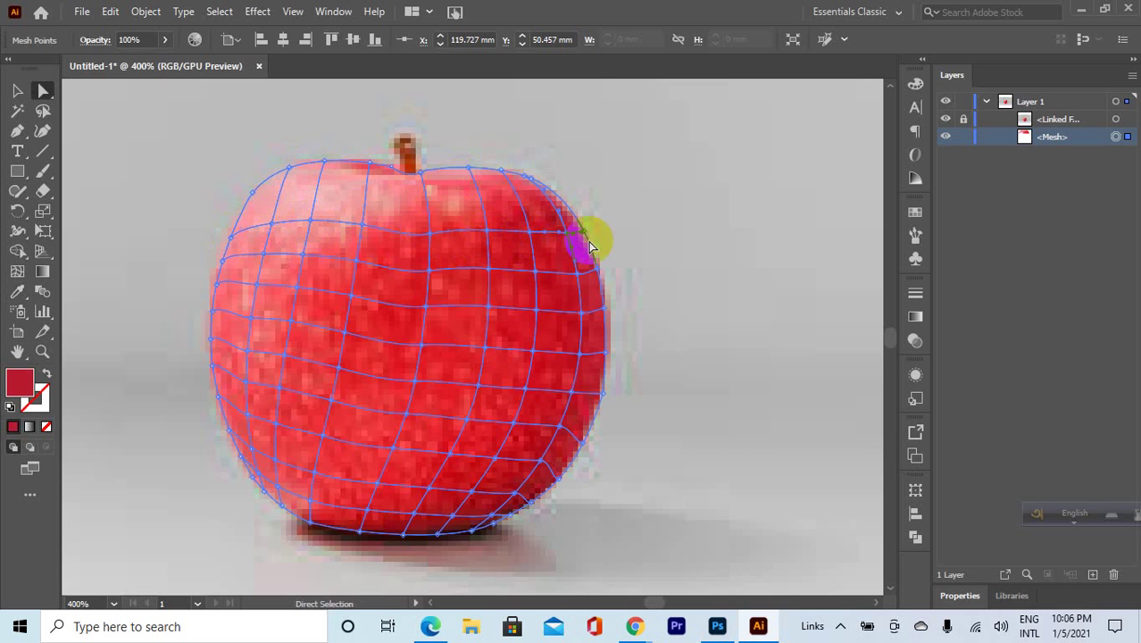
left_click(588, 238, "ctrl")
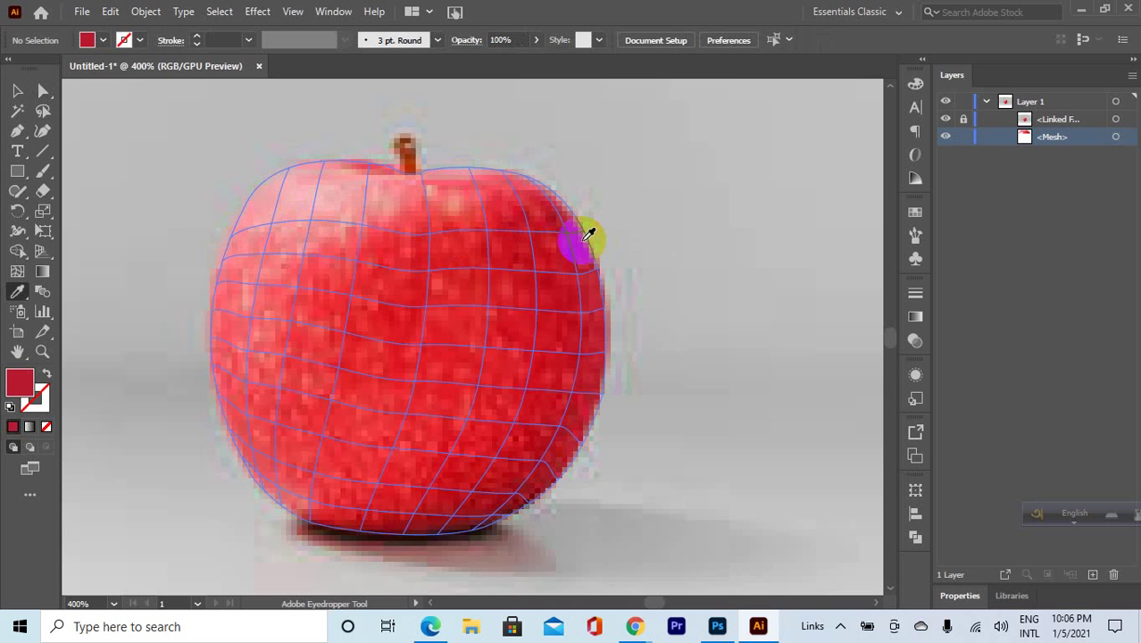
key("ctrl")
left_click(582, 236, "ctrl")
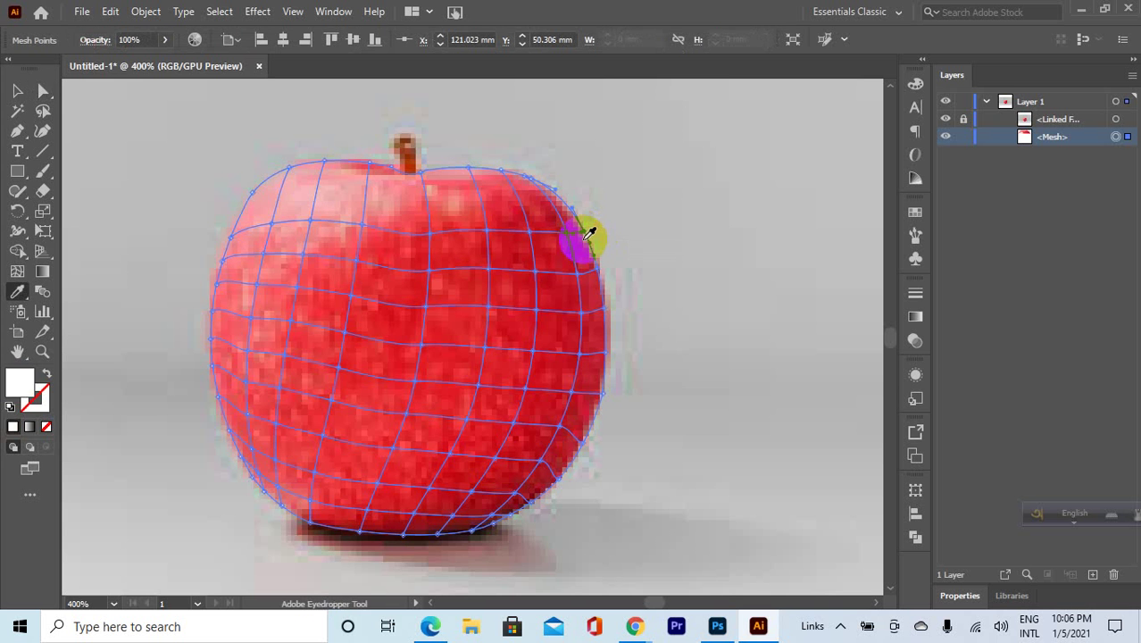
left_click(546, 188, "ctrl")
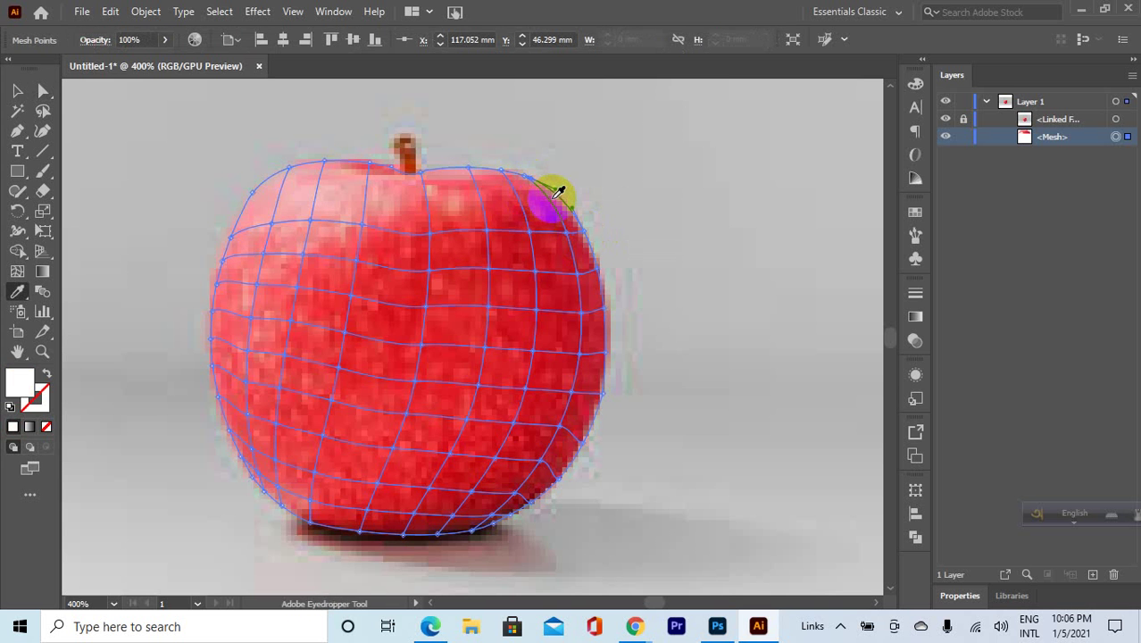
left_click(582, 214)
left_click(576, 222)
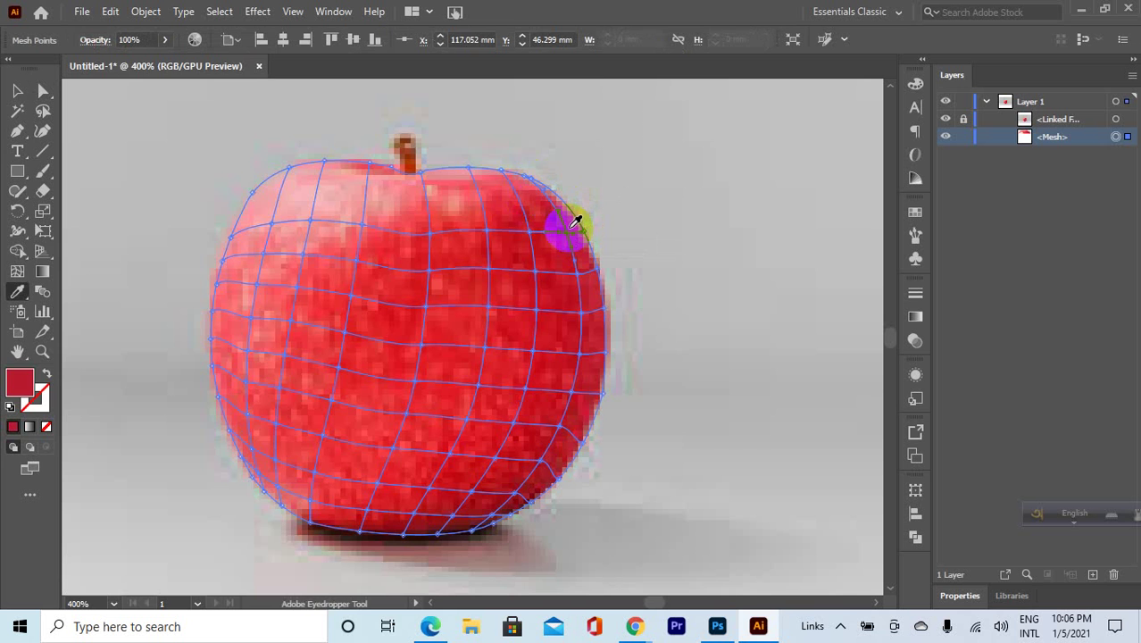
Color the four rightmost points of the third mesh row, from the right edge inward, with reds sampled from the photo.
left_click(587, 257)
left_click(579, 275, "ctrl")
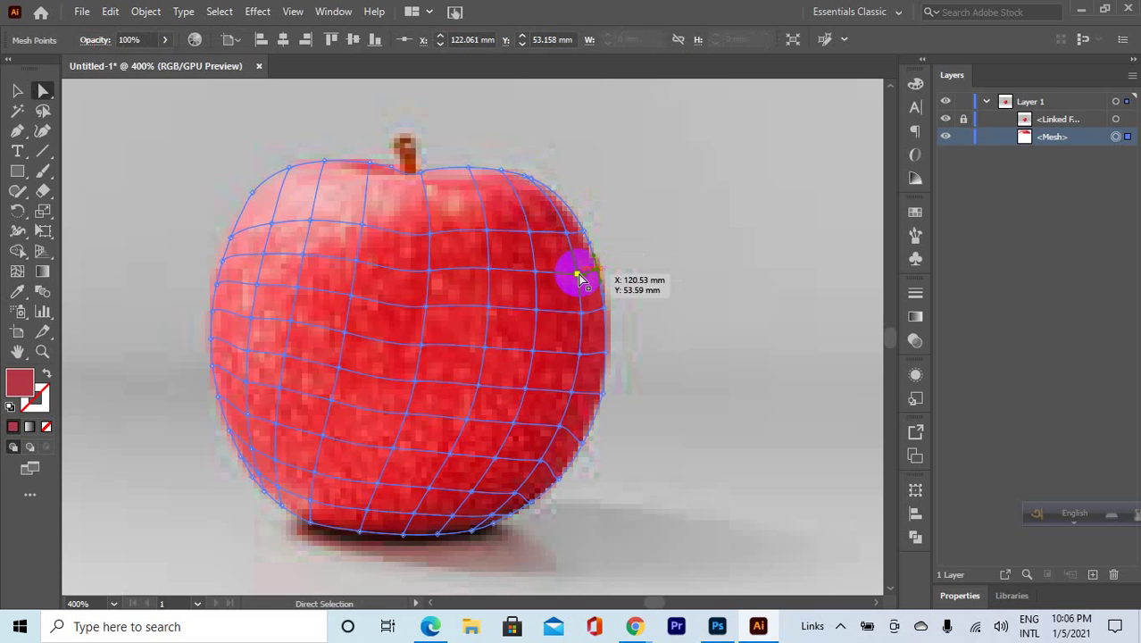
left_click_drag(580, 279, 576, 275)
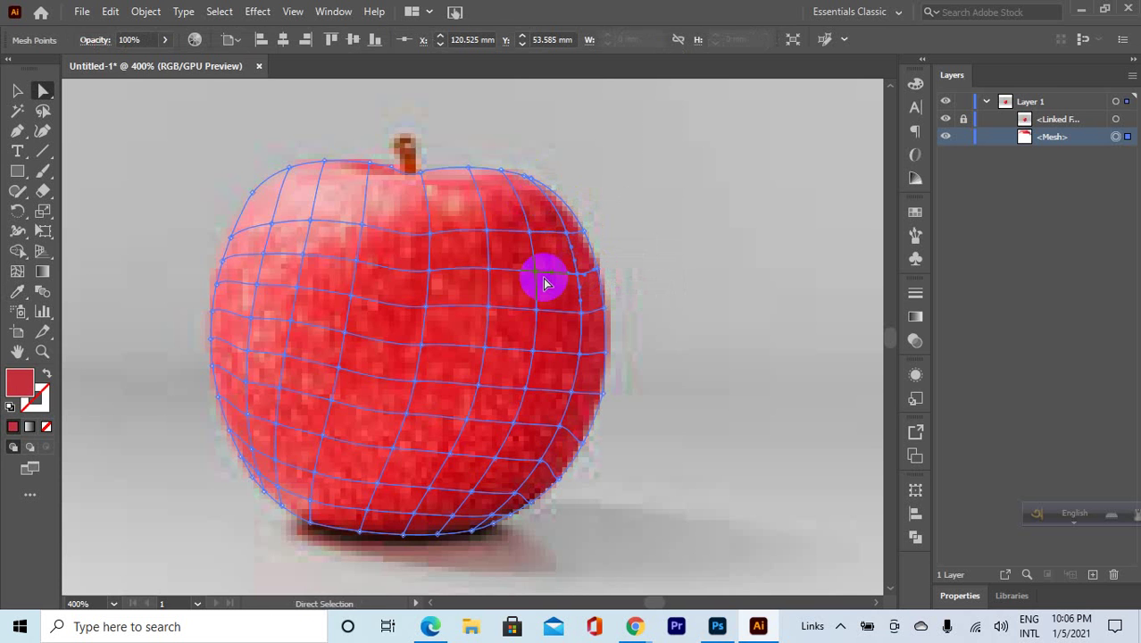
left_click(547, 266)
left_click(490, 273, "ctrl")
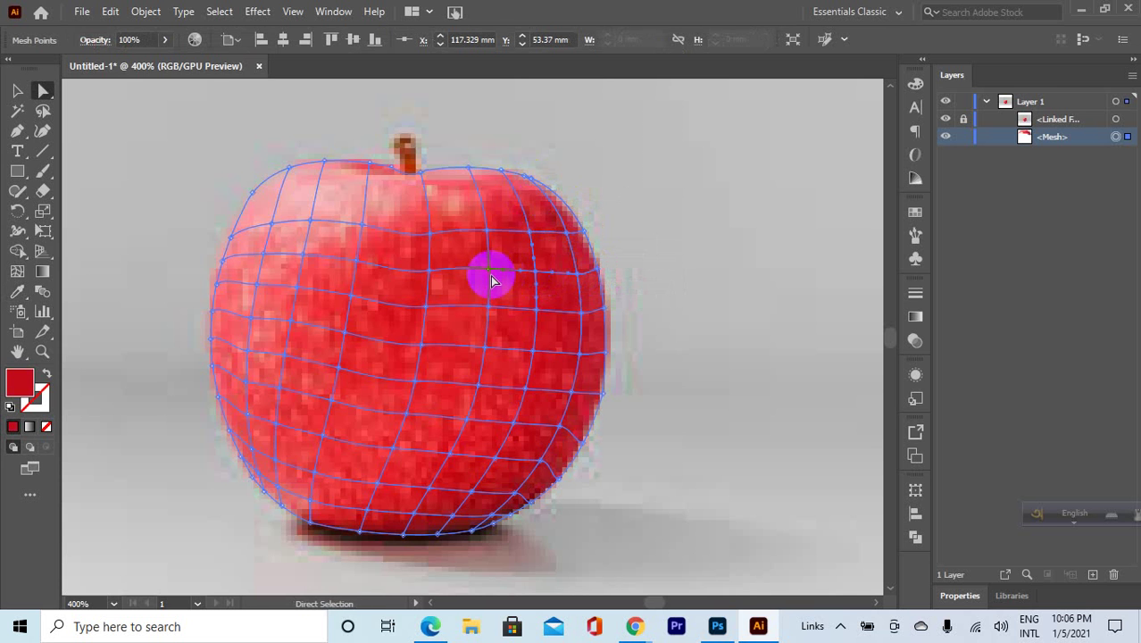
left_click_drag(490, 273, 489, 263)
left_click(540, 277)
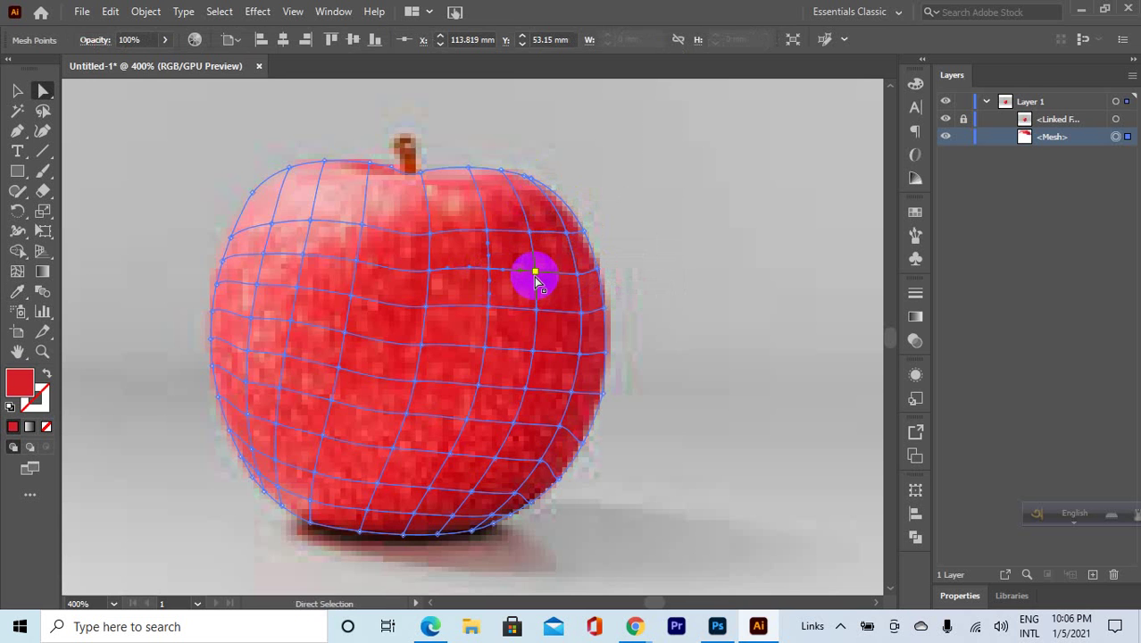
left_click(532, 273, "ctrl")
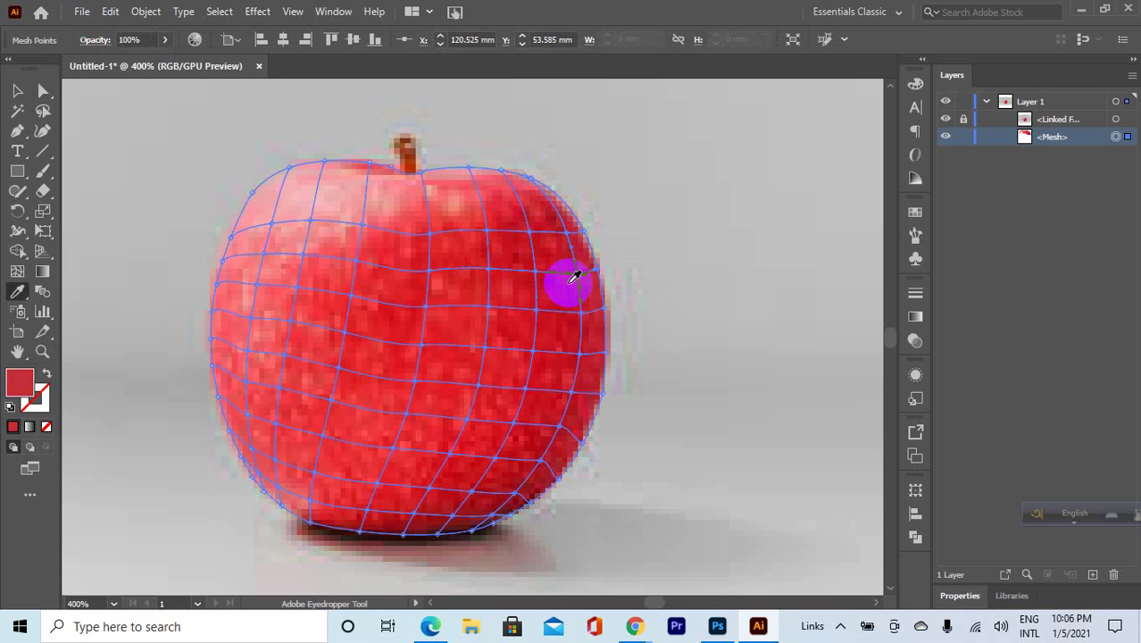
Color the fourth mesh row's points right of the stem, from the right edge inward, with reds sampled from the photo.
left_click_drag(577, 274, 603, 309)
left_click(593, 301)
left_click(594, 301)
left_click(536, 310, "ctrl")
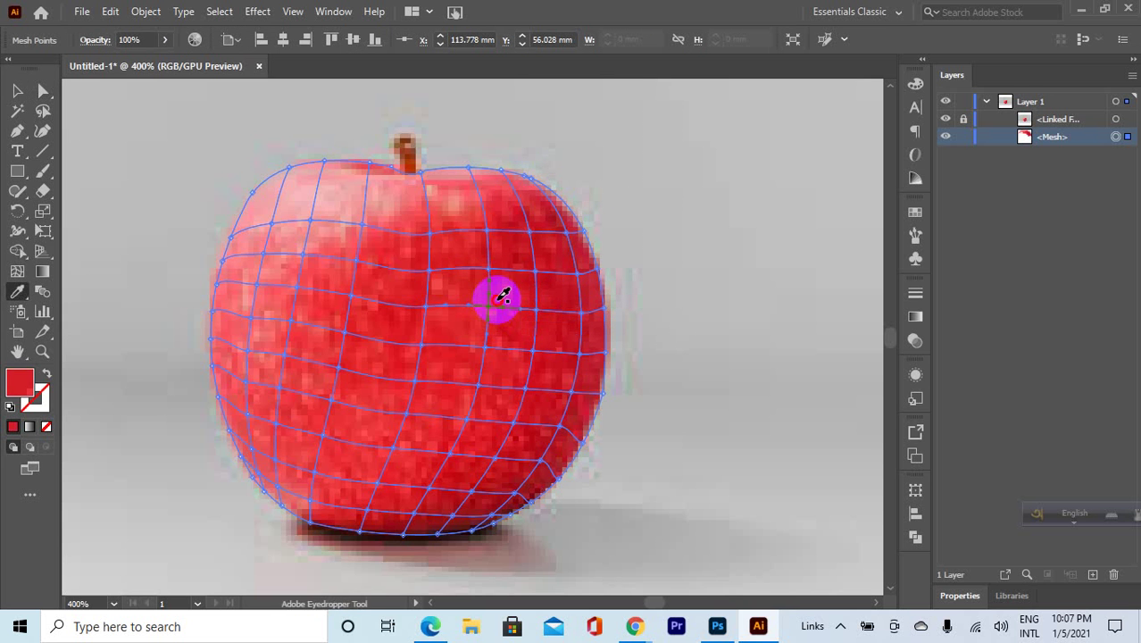
Color the fourth row's points below the stem and one column left of it with reds sampled from the photo.
left_click(424, 307, "ctrl")
left_click(444, 290)
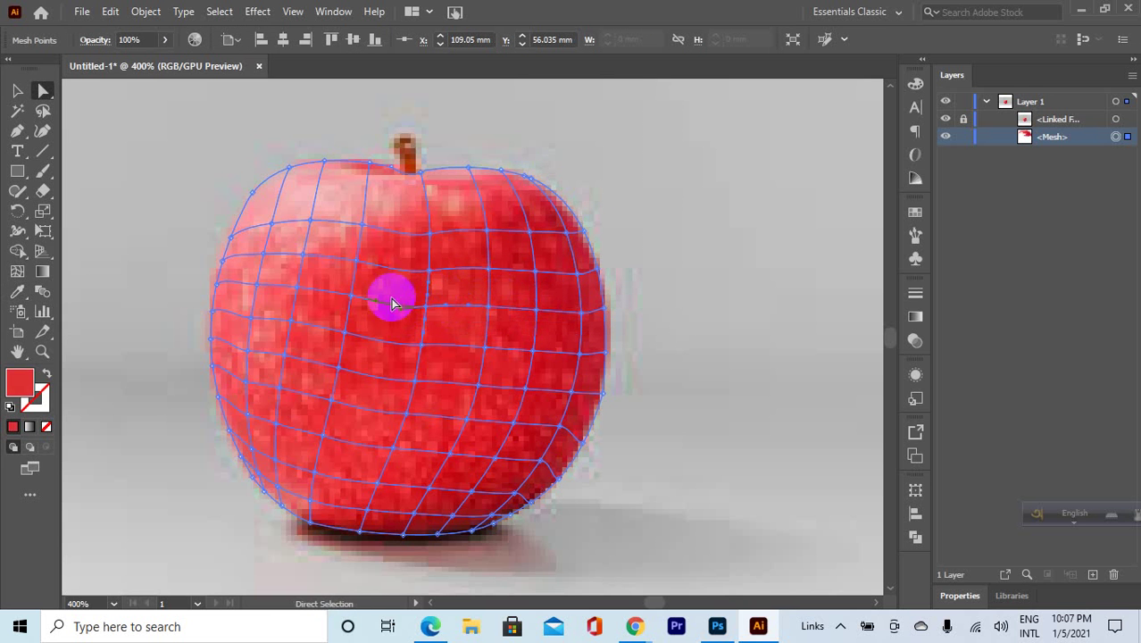
left_click(374, 286, "ctrl")
left_click(396, 314)
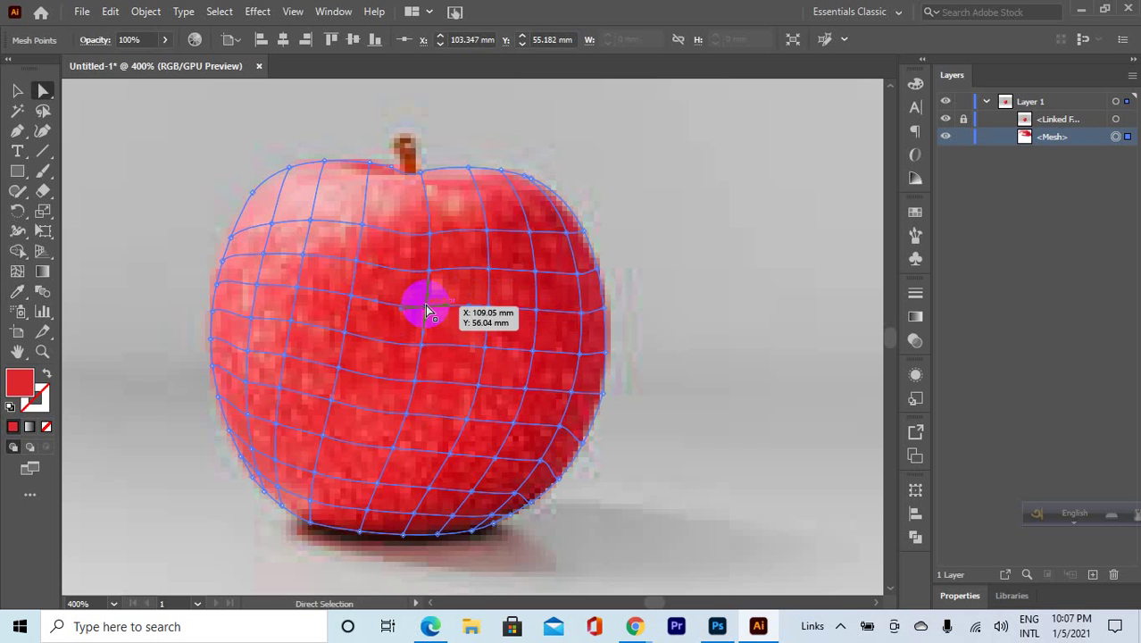
Color the third row's points below the stem and one column left of it with reds sampled from the photo.
left_click(421, 302, "ctrl")
left_click(406, 287)
left_click(356, 266, "ctrl")
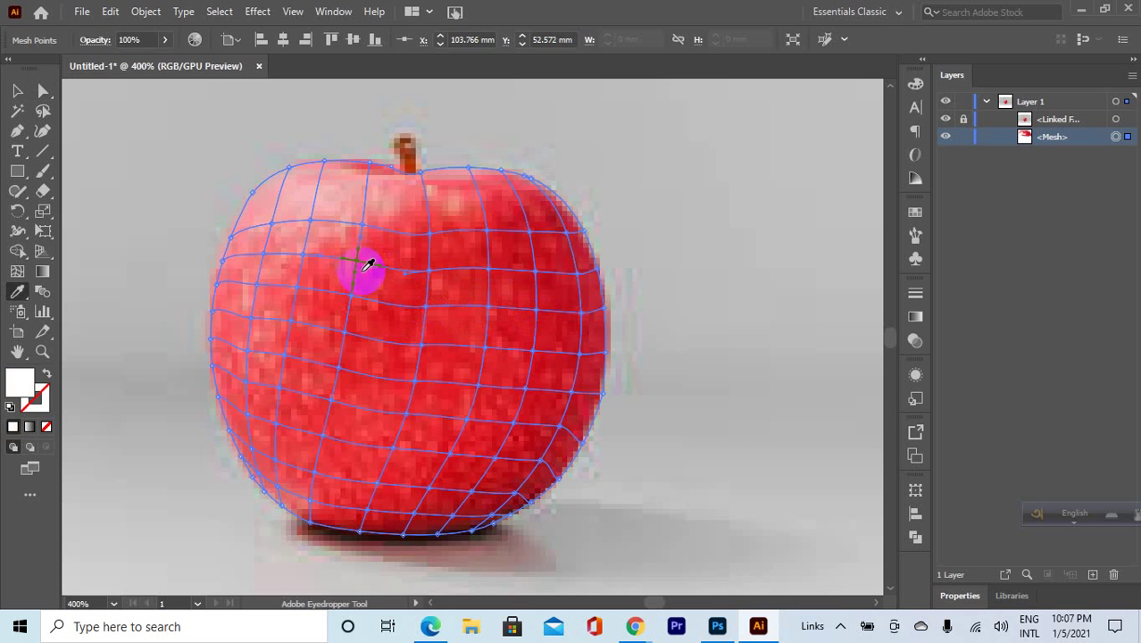
left_click(368, 264)
Color the third- and fourth-row points two columns left of the stem and resample the red of the neighboring third-row point.
left_click(296, 292, "ctrl")
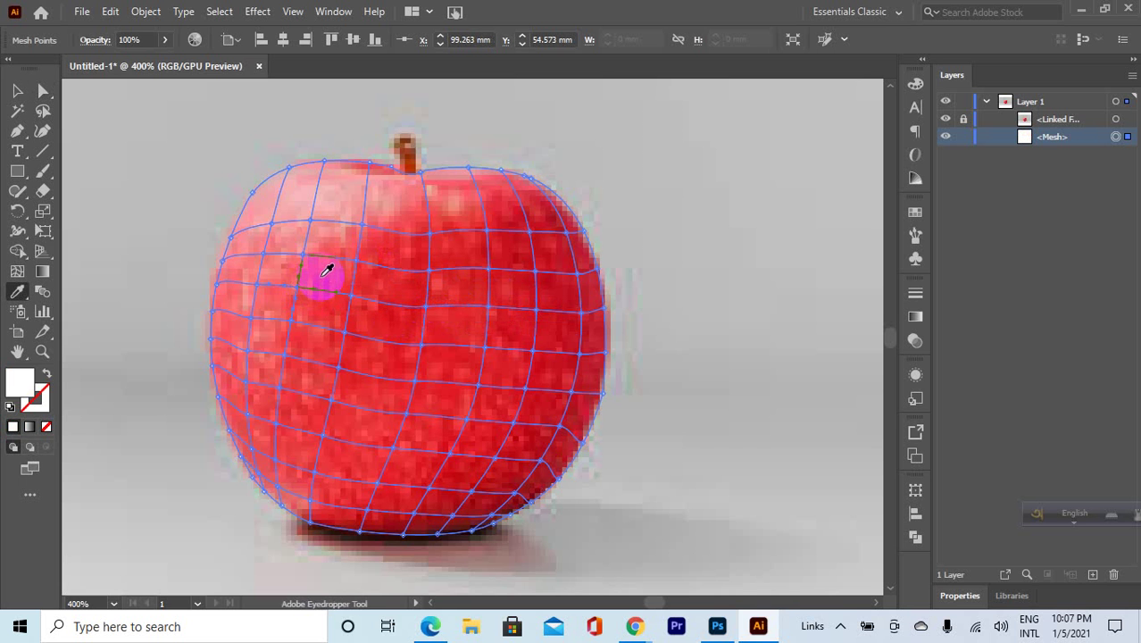
left_click(306, 261)
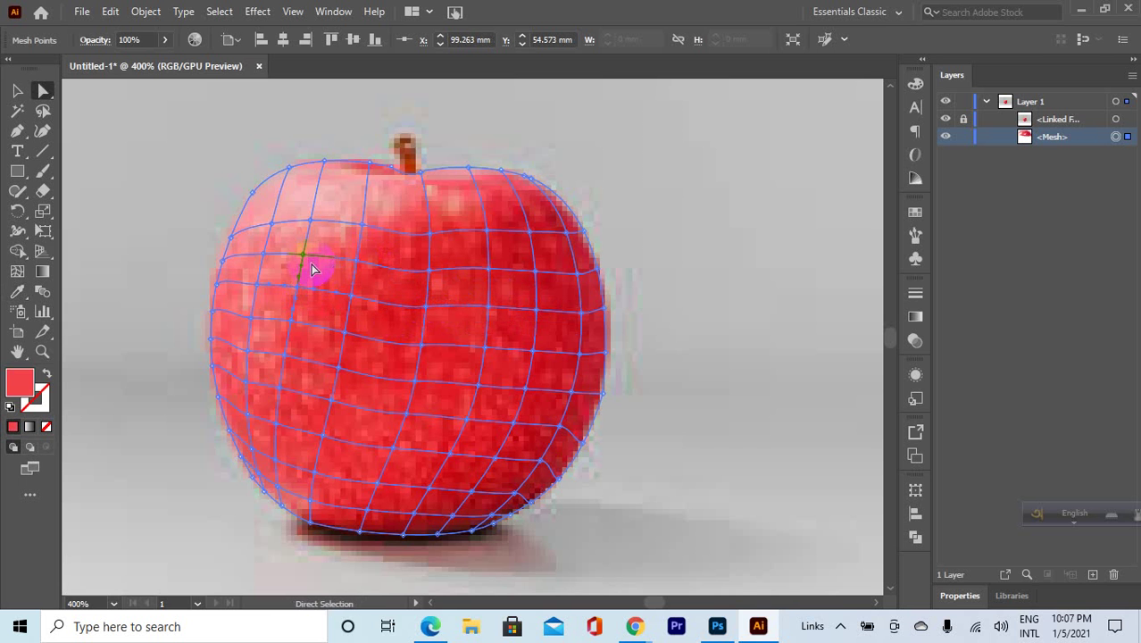
left_click(356, 260, "ctrl")
left_click(356, 260)
Color the third- and fourth-row points of the first inner column and the fourth row's left edge point with pinks from the photo.
left_click(258, 287, "ctrl")
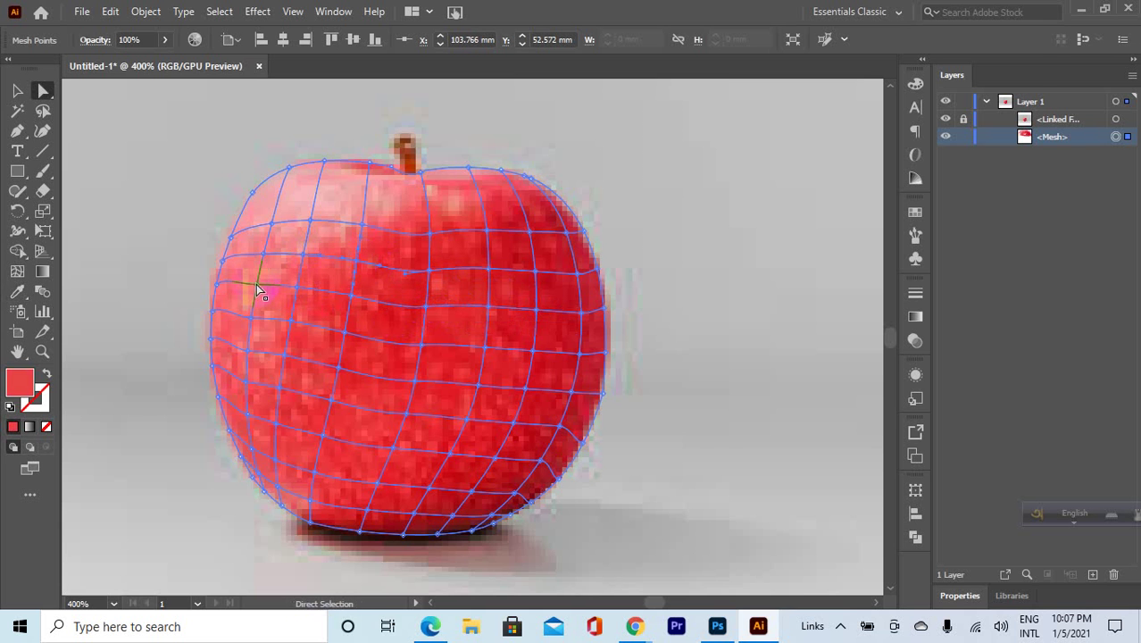
left_click(263, 263)
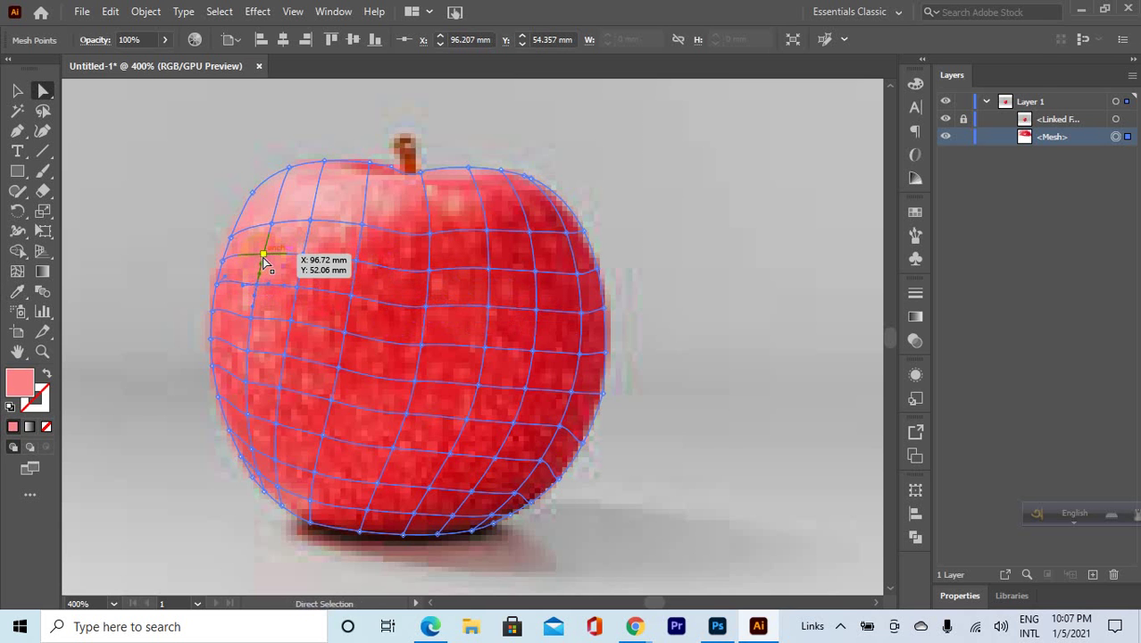
left_click(266, 260, "ctrl")
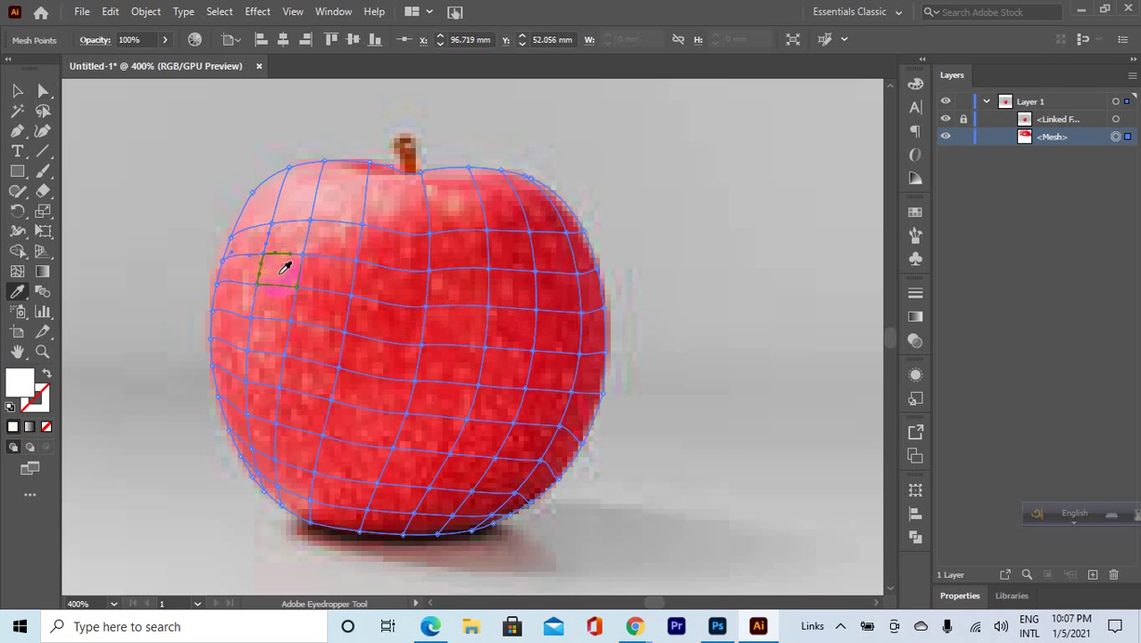
left_click(217, 284, "ctrl")
left_click(231, 266)
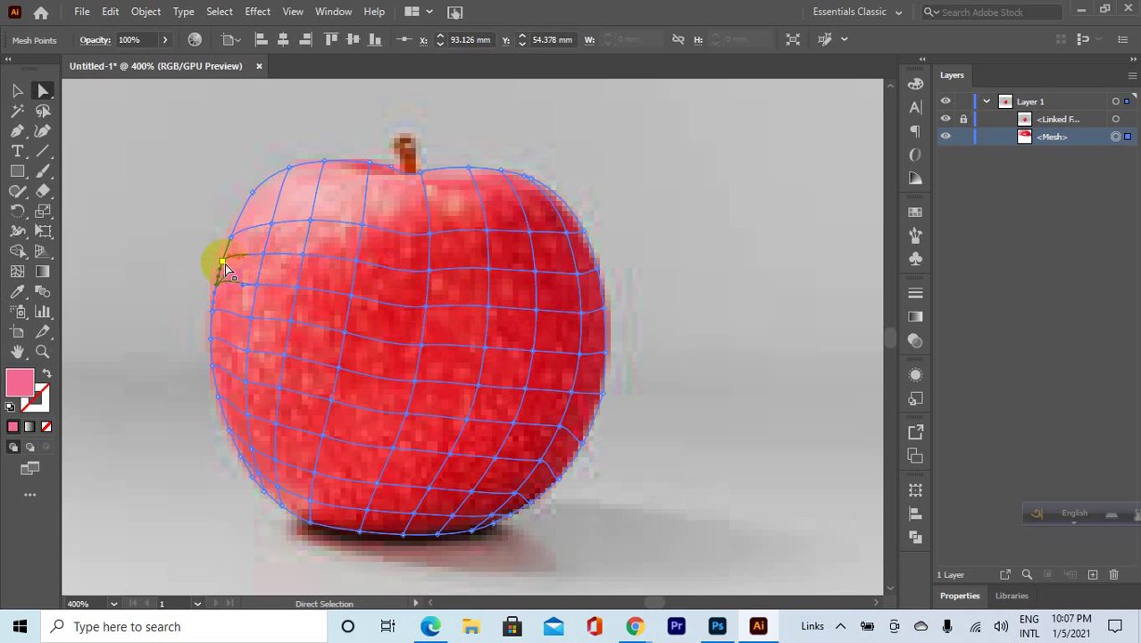
Color the second row's left edge and first inner points and the two upper-left outline points with pinks sampled from the photo.
left_click(234, 226, "ctrl")
left_click(225, 248)
left_click(251, 234)
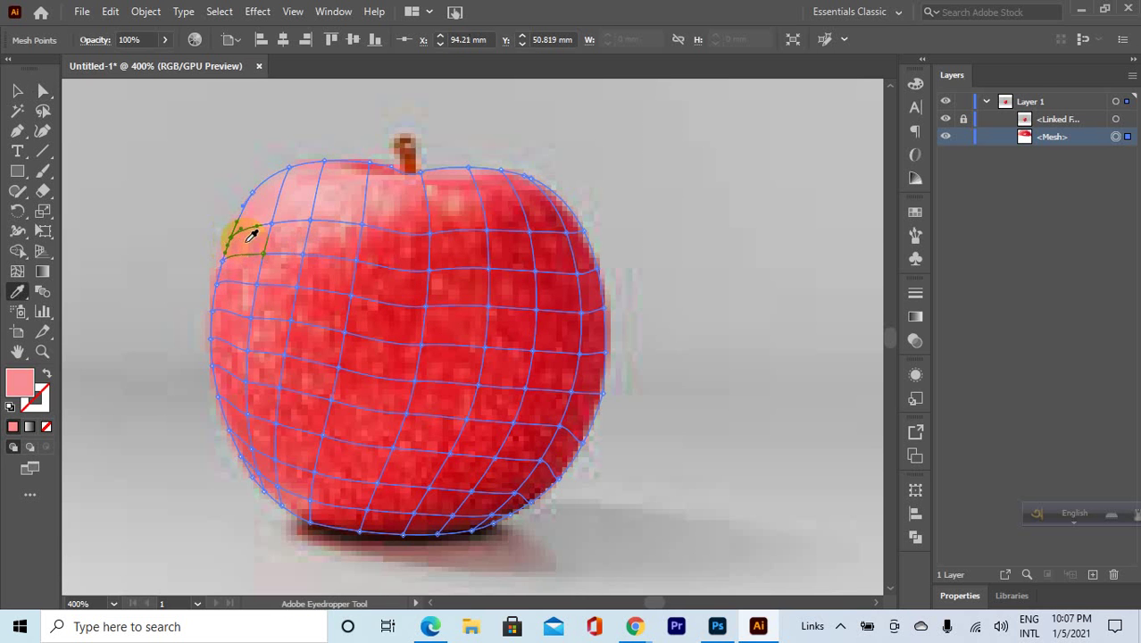
left_click(282, 176, "ctrl")
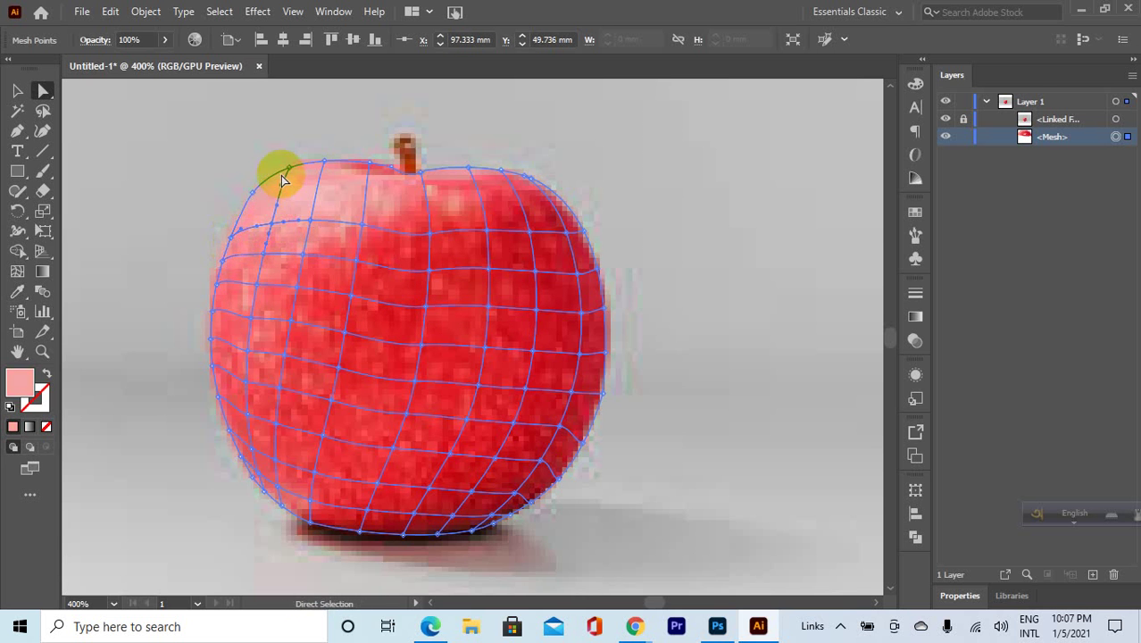
left_click(258, 191, "ctrl")
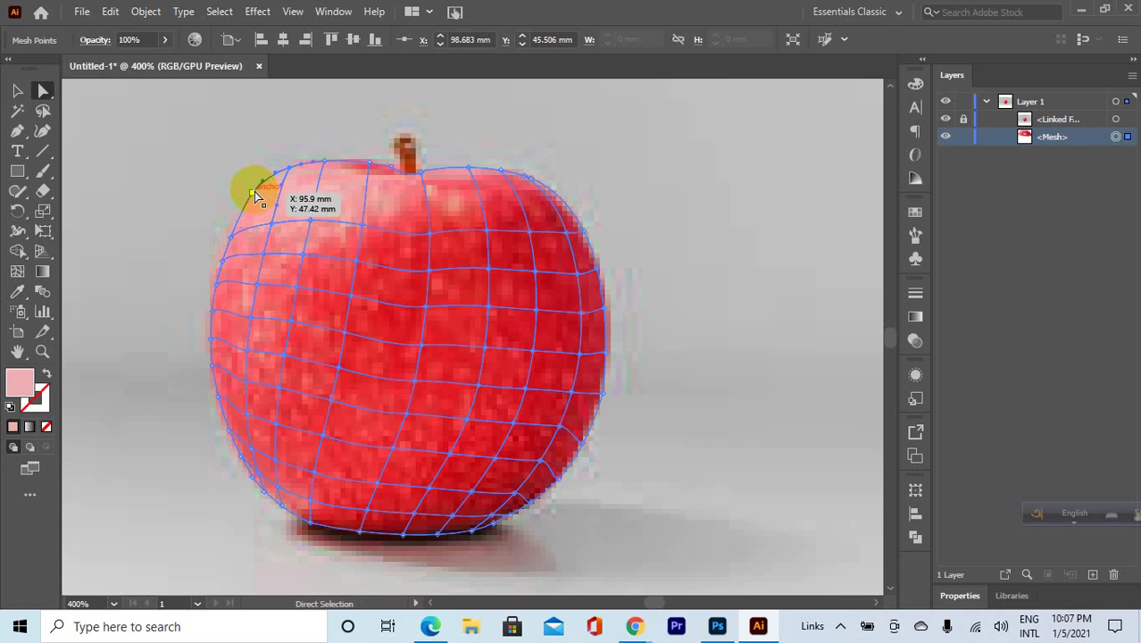
key("ctrl")
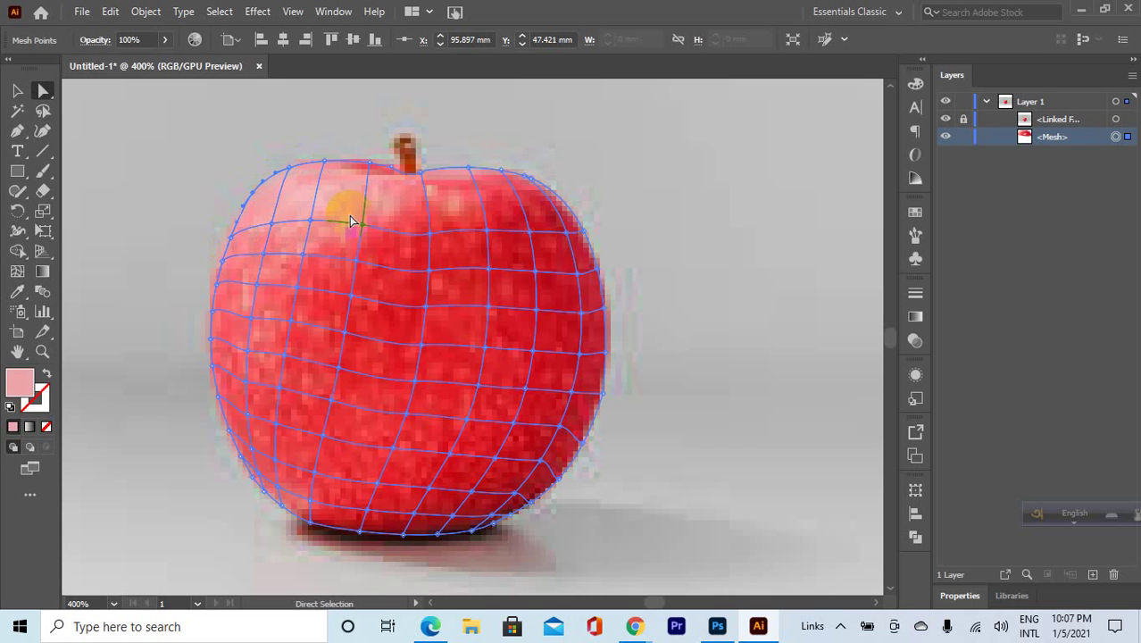
Color the second-row points one and two columns left of the stem and the top edge points above them with pinks from the photo.
left_click_drag(364, 227, 337, 228)
left_click(311, 222, "ctrl")
left_click(313, 227)
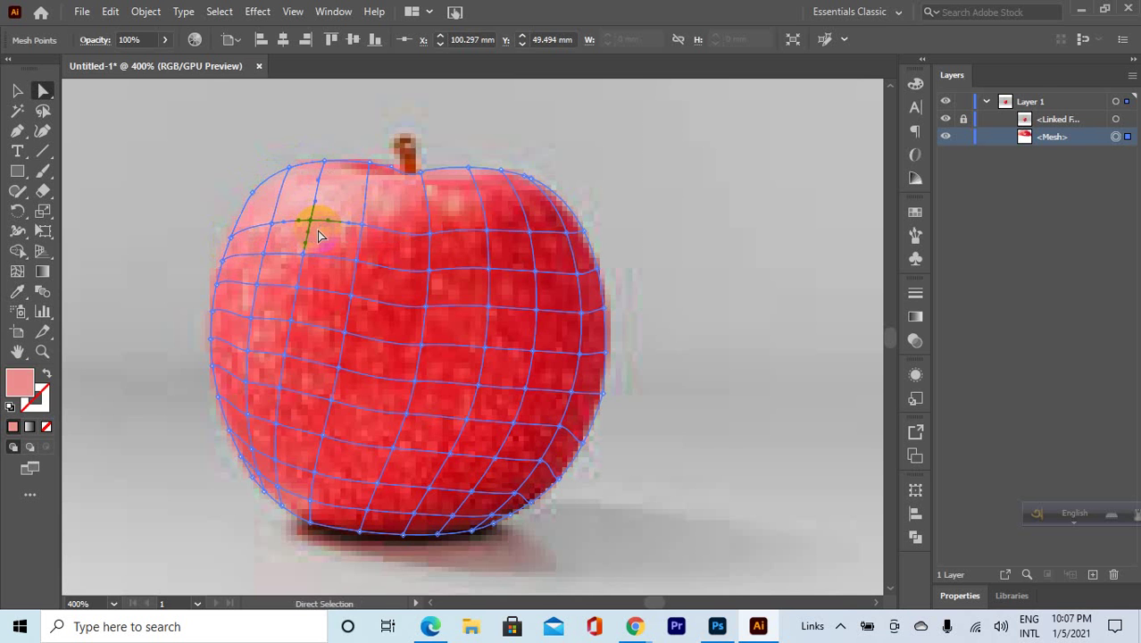
left_click(324, 161, "ctrl")
left_click(326, 193)
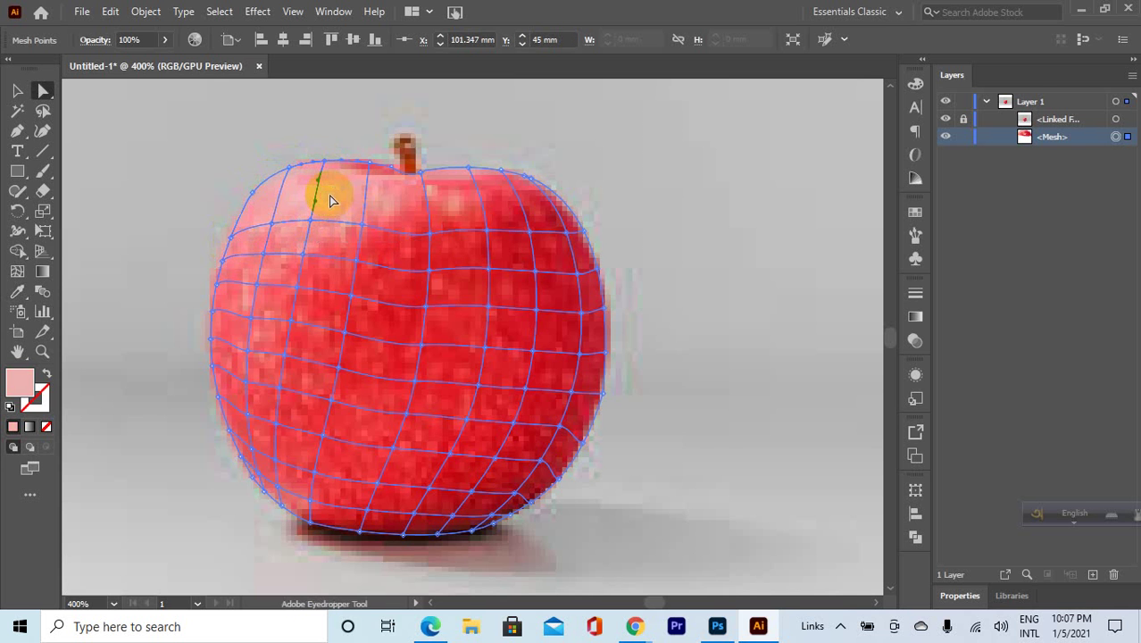
left_click(369, 165)
key("i")
left_click(366, 171)
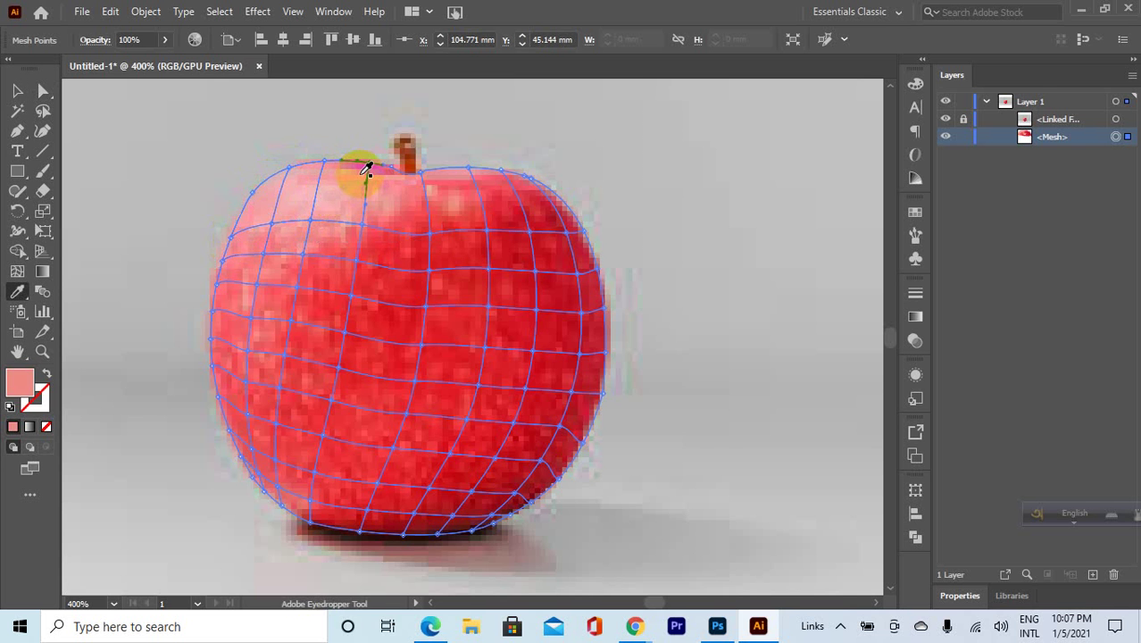
Recolor the third-row points two and three columns left of the stem with lighter reds and pinks sampled from the photo.
key("a")
left_click(303, 254)
key("i")
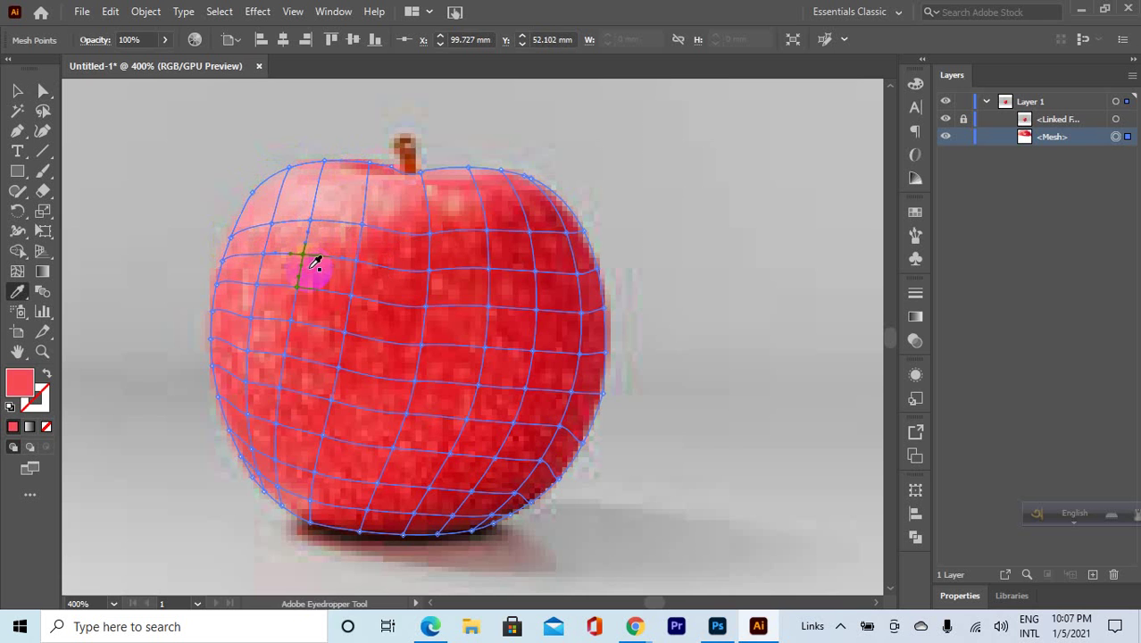
key("a")
left_click_drag(358, 262, 264, 259)
left_click(264, 256)
key("i")
key("a")
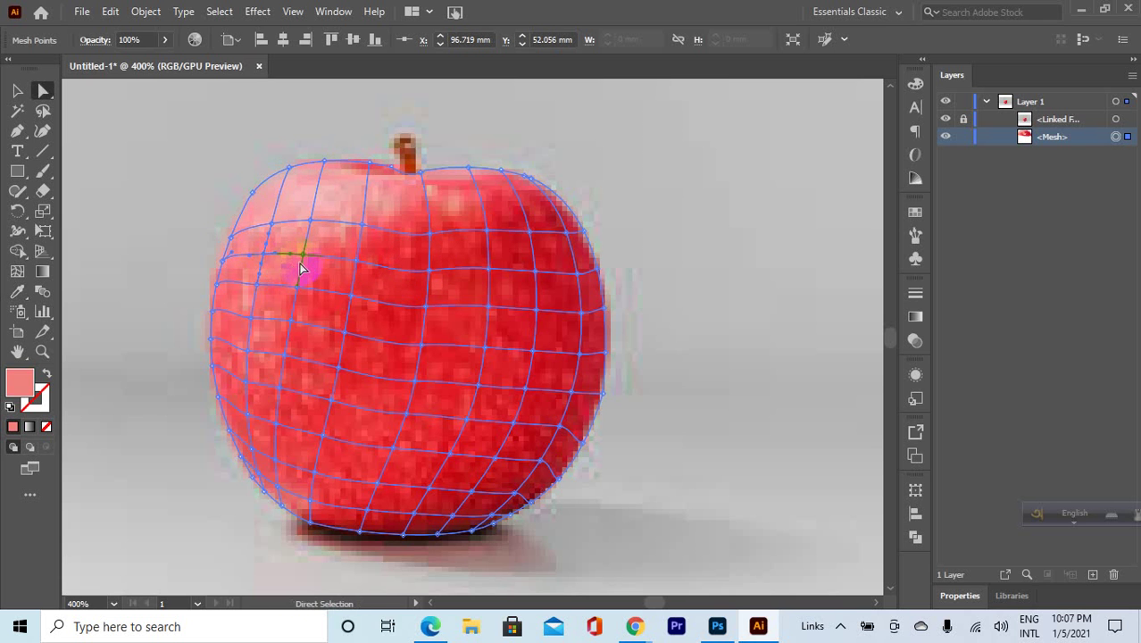
left_click(304, 256)
key("i")
left_click(290, 269)
key("a")
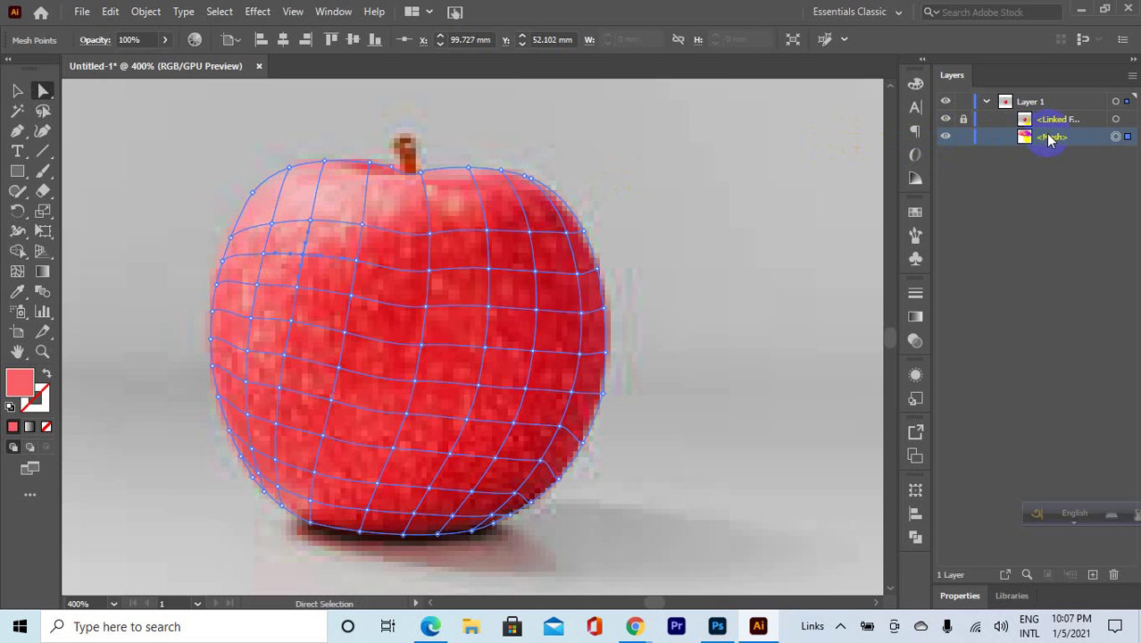
Check the mesh with the photo hidden and fill the uncolored third-row point below the stem with red sampled from the photo.
left_click(945, 120)
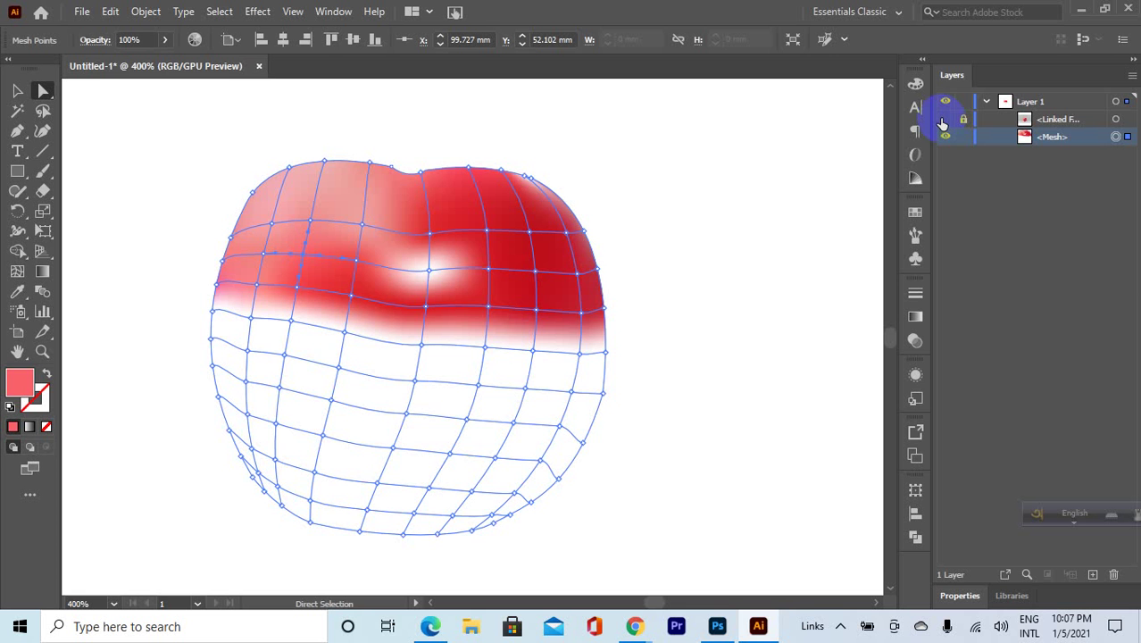
left_click(945, 120)
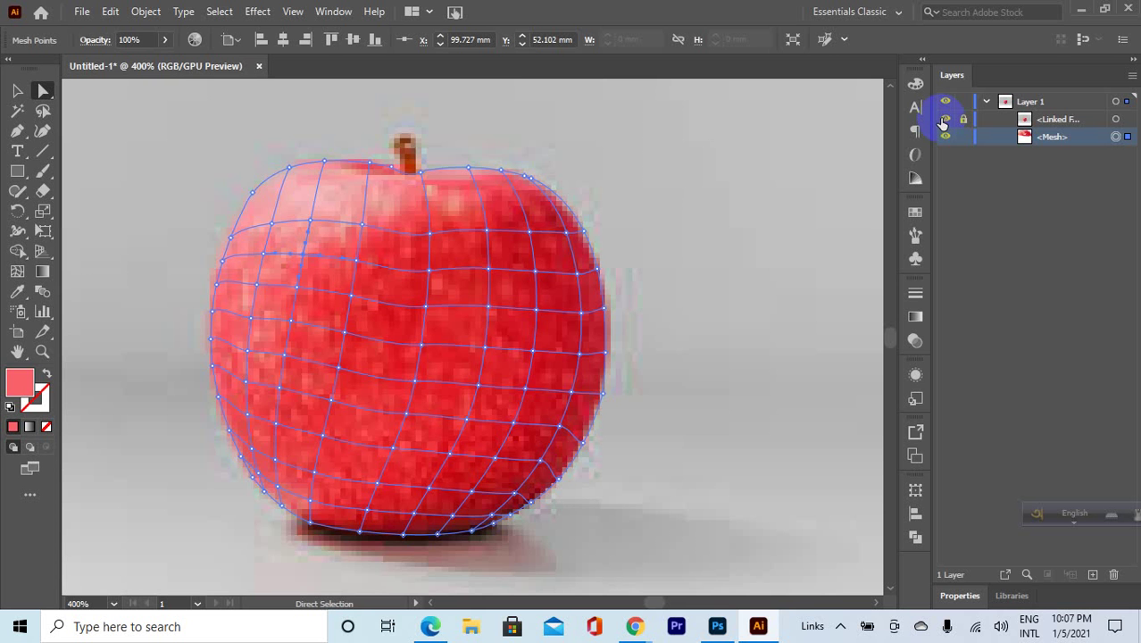
left_click(430, 270)
key("i")
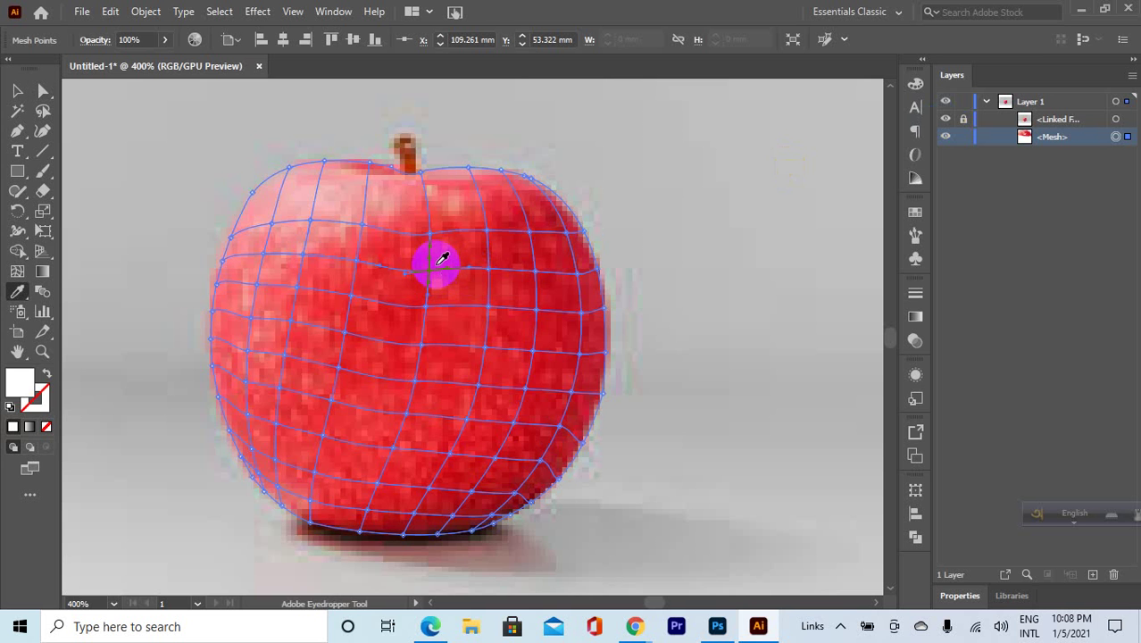
key("a")
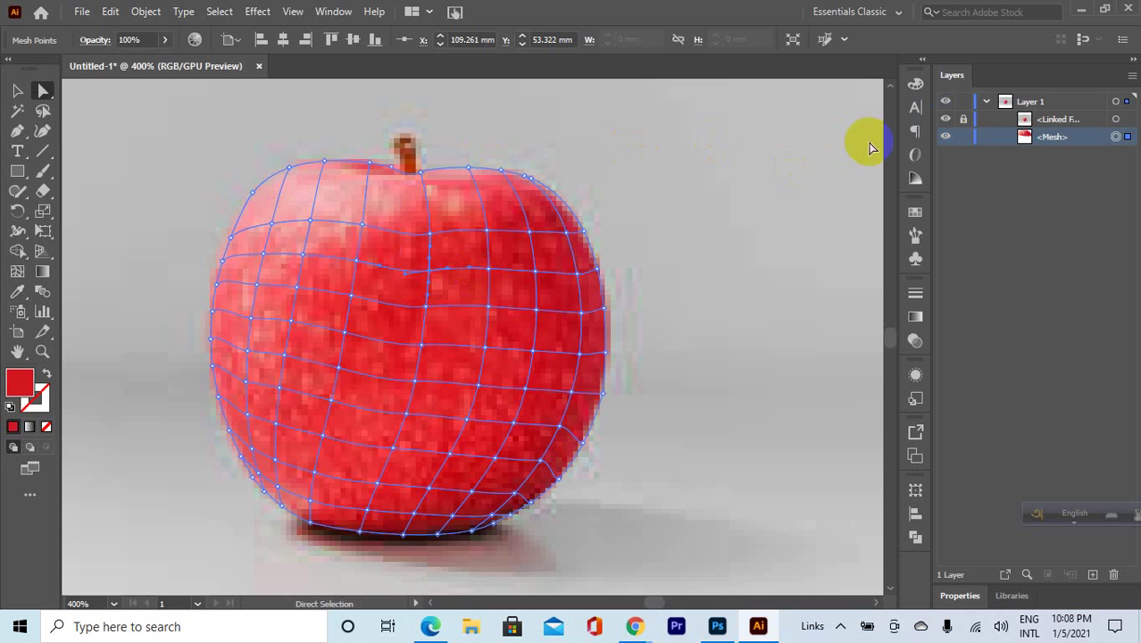
left_click(946, 121)
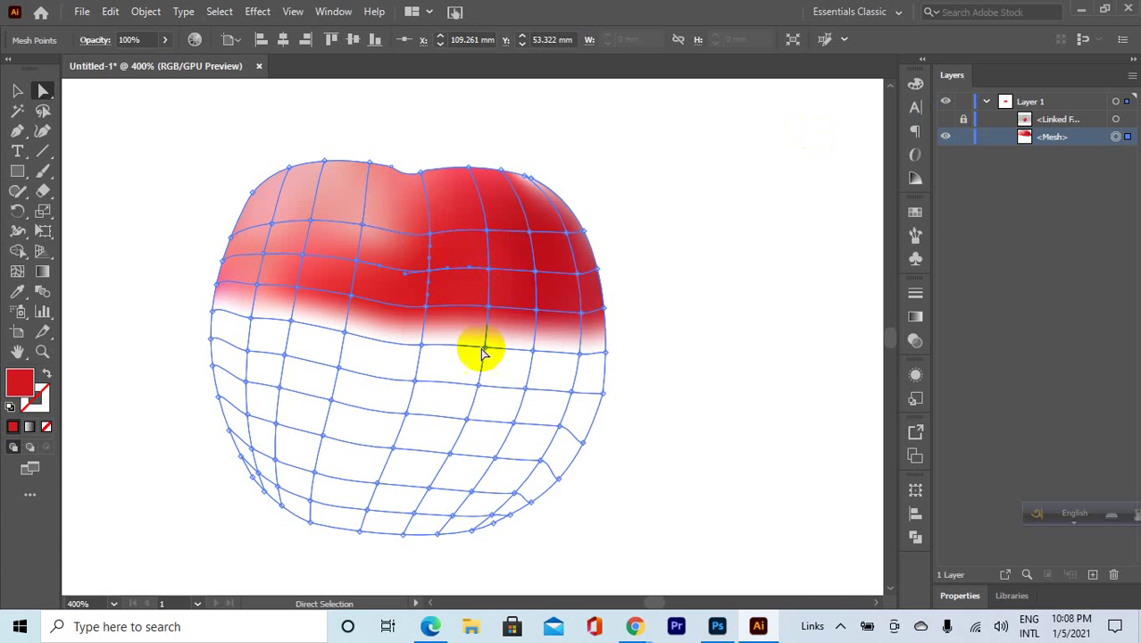
Switch to Chrome and begin a search query about apple in a new tab.
mouse_move(634, 626)
left_click(522, 565)
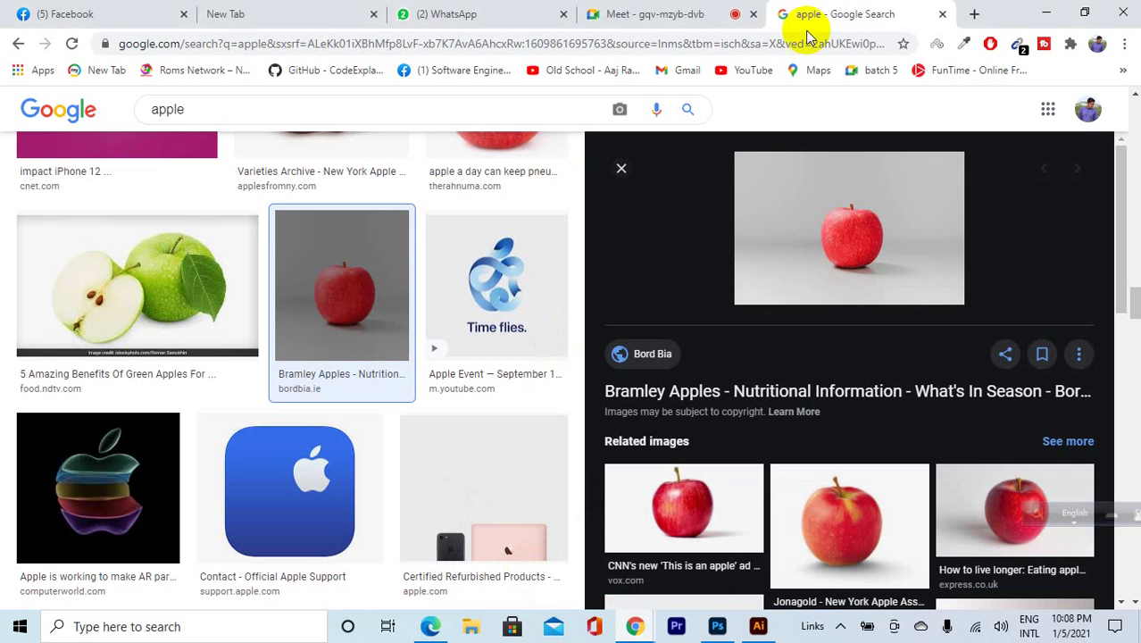
left_click(974, 17)
type("a")
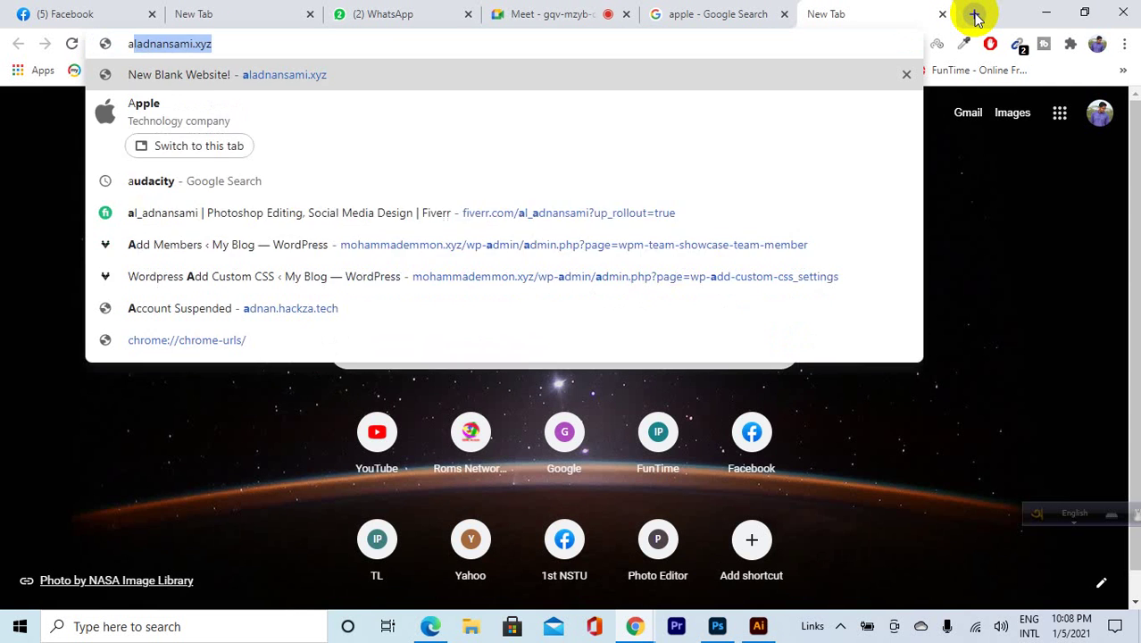
type("pple i")
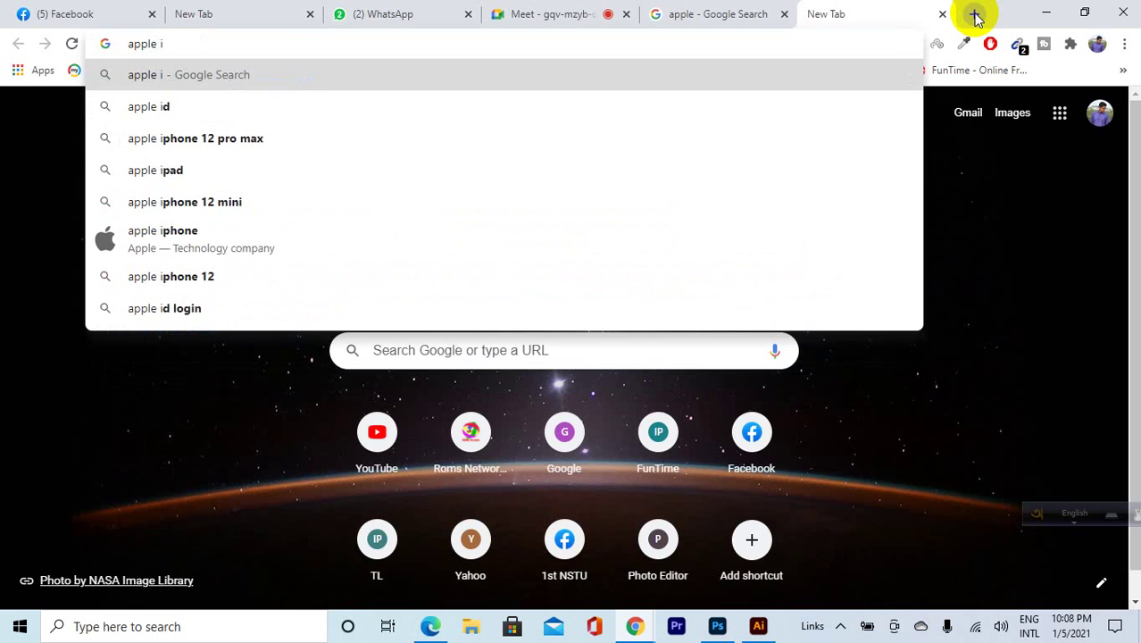
type("lla")
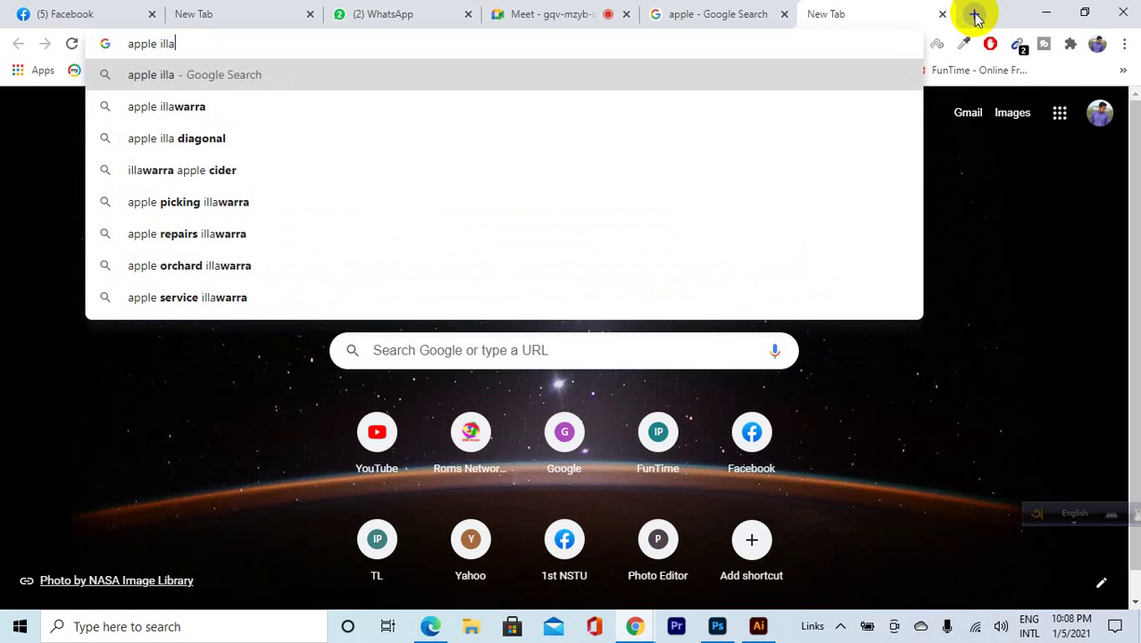
key("BackSpace")
key("BackSpace")
key("Down")
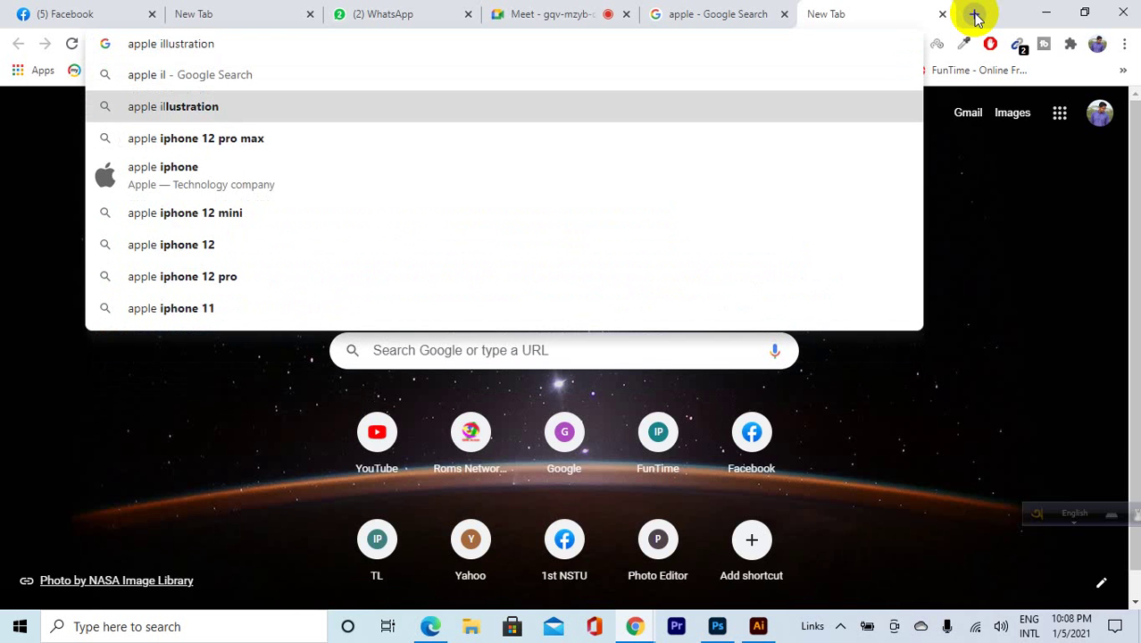
key("BackSpace")
key("BackSpace")
key("BackSpace")
key("BackSpace")
key("BackSpace")
key("BackSpace")
key("BackSpace")
key("BackSpace")
key("BackSpace")
key("BackSpace")
key("BackSpace")
key("BackSpace")
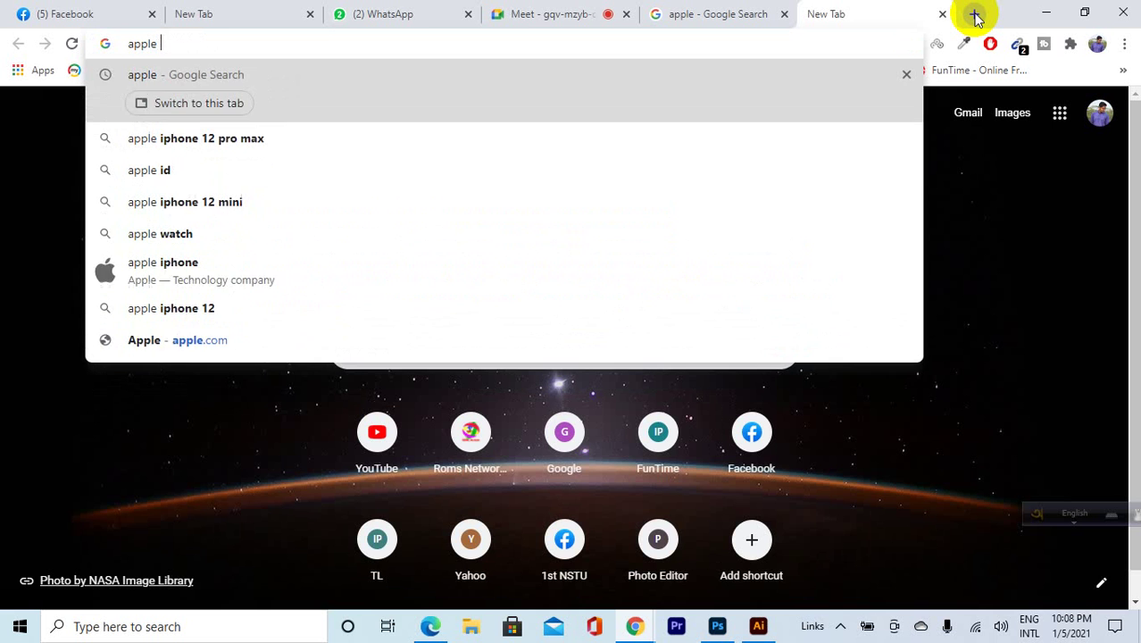
Search Google for "apple mesh tool" and show the image results.
type("ma")
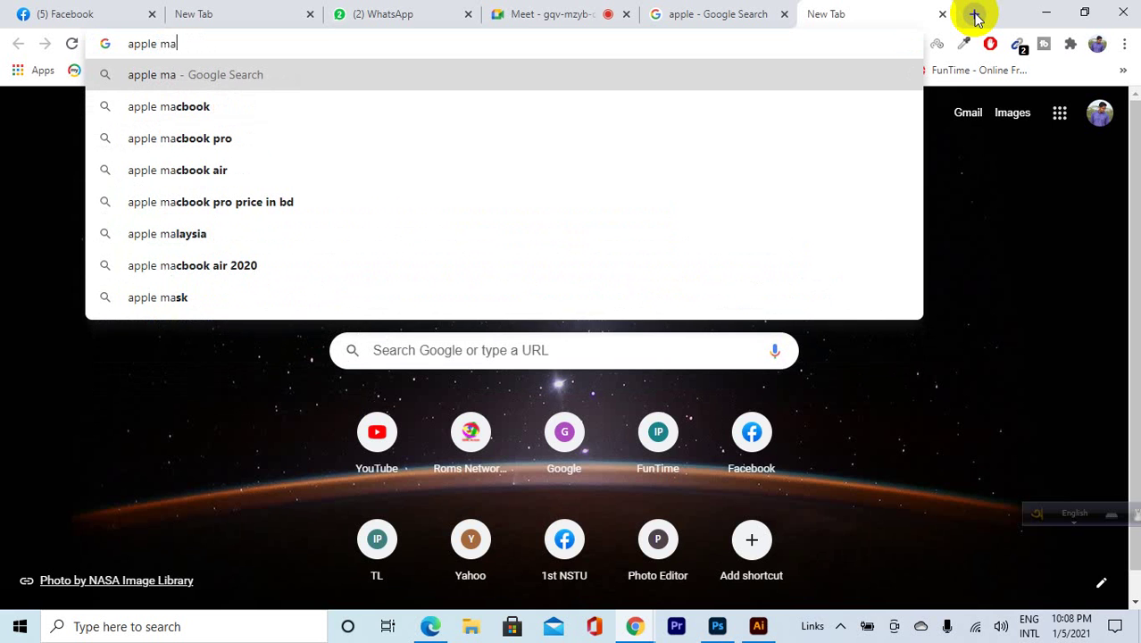
type("st")
key("BackSpace")
type("h")
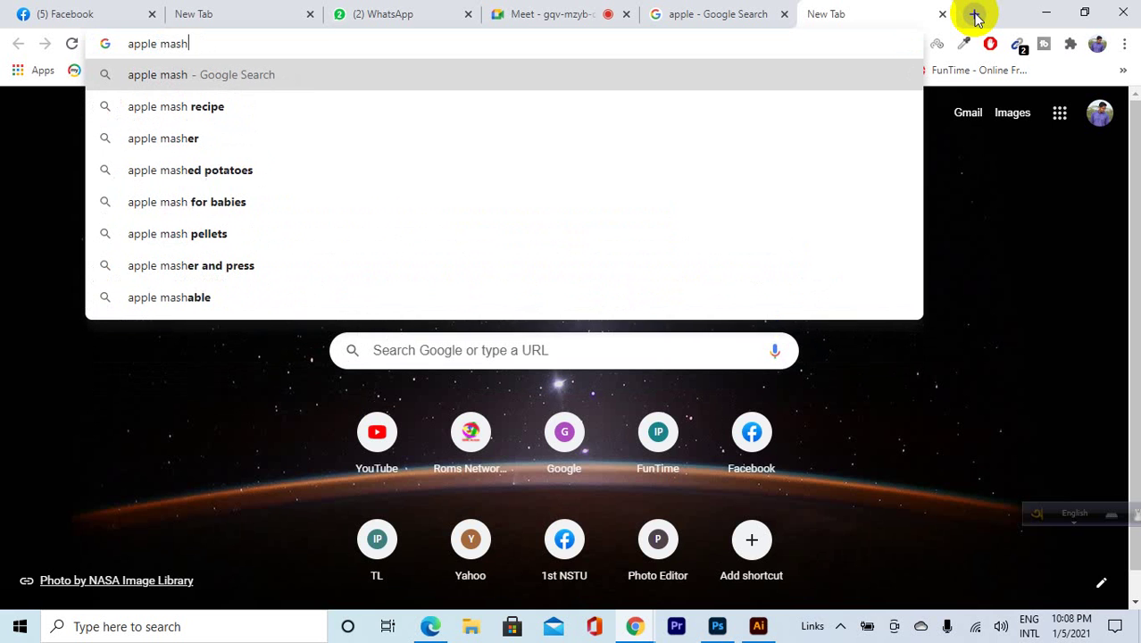
type(" too")
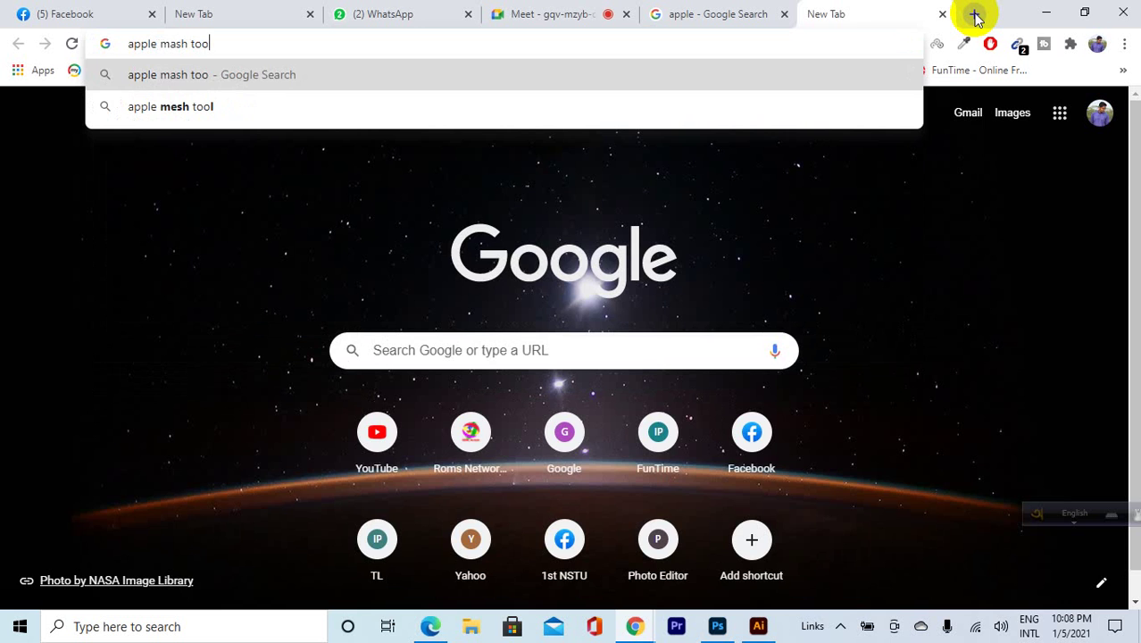
key("Down")
key("Return")
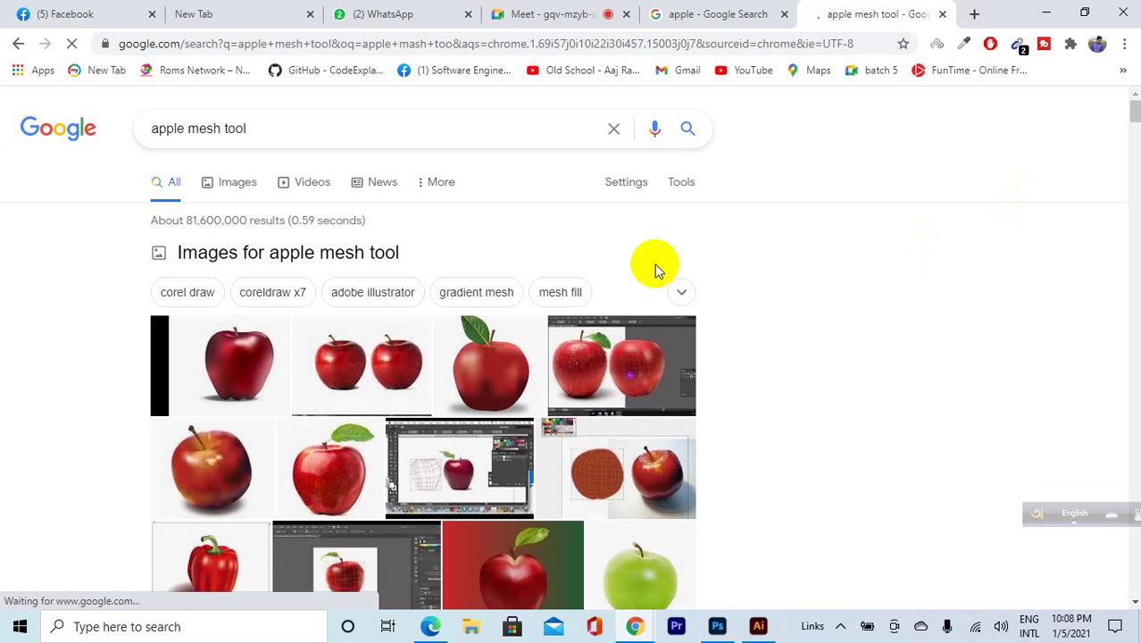
left_click(220, 194)
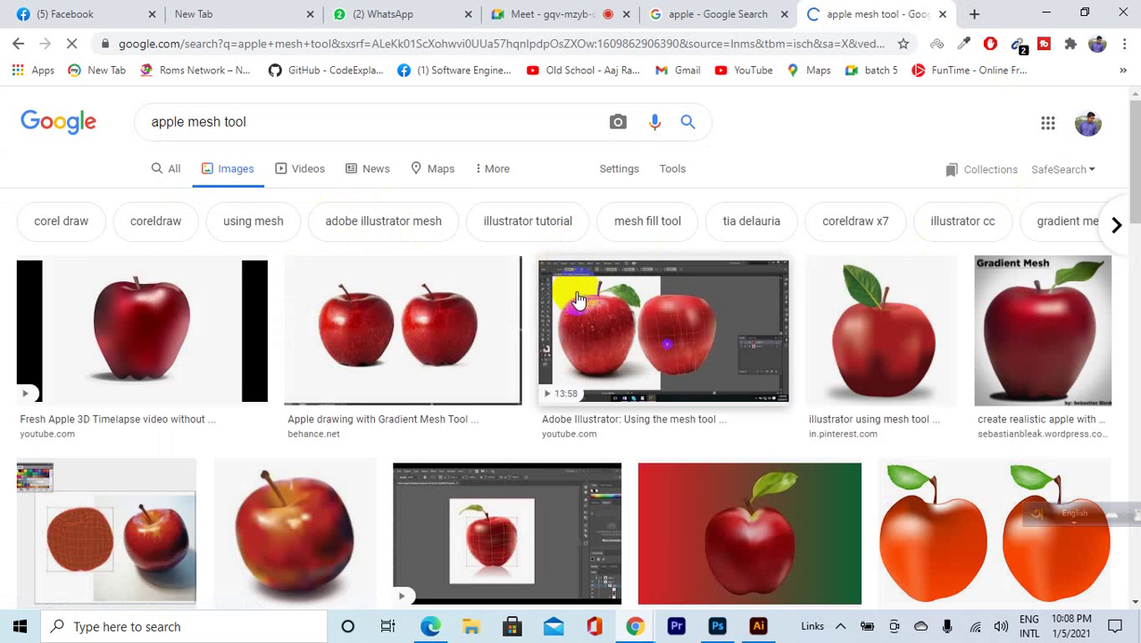
Examine the mesh apple with a green leaf, the WordPress Gradient Mesh apple and the related DeviantArt apple for shading reference.
scroll(897, 274, "down", 1)
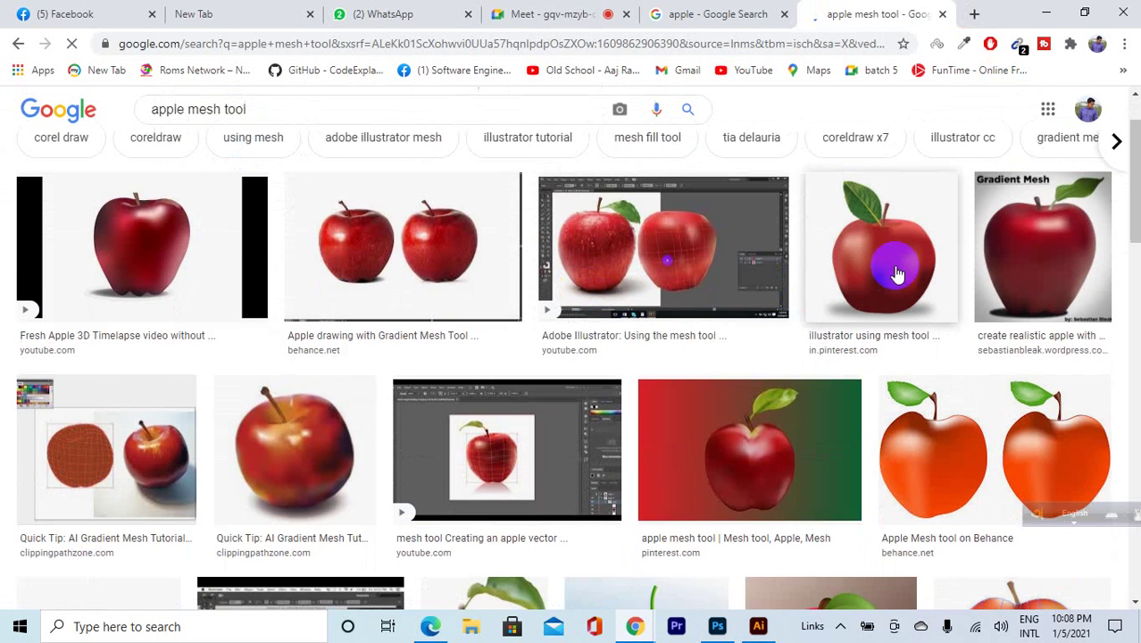
left_click(897, 274)
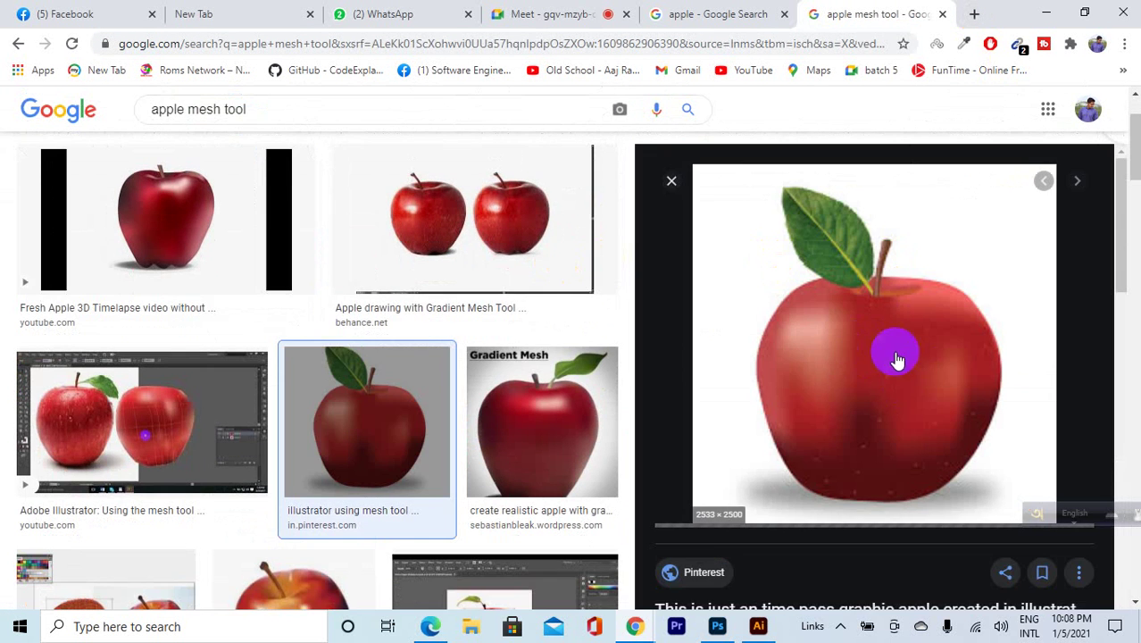
scroll(950, 355, "down", 3)
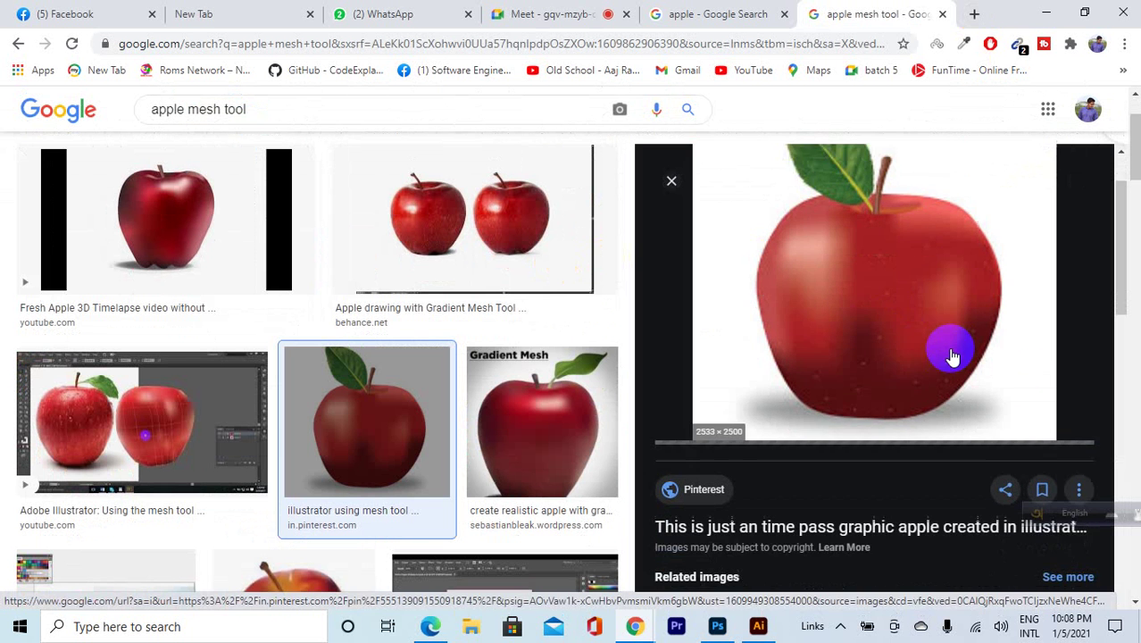
left_click(580, 425)
scroll(929, 304, "down", 1)
scroll(928, 308, "down", 5)
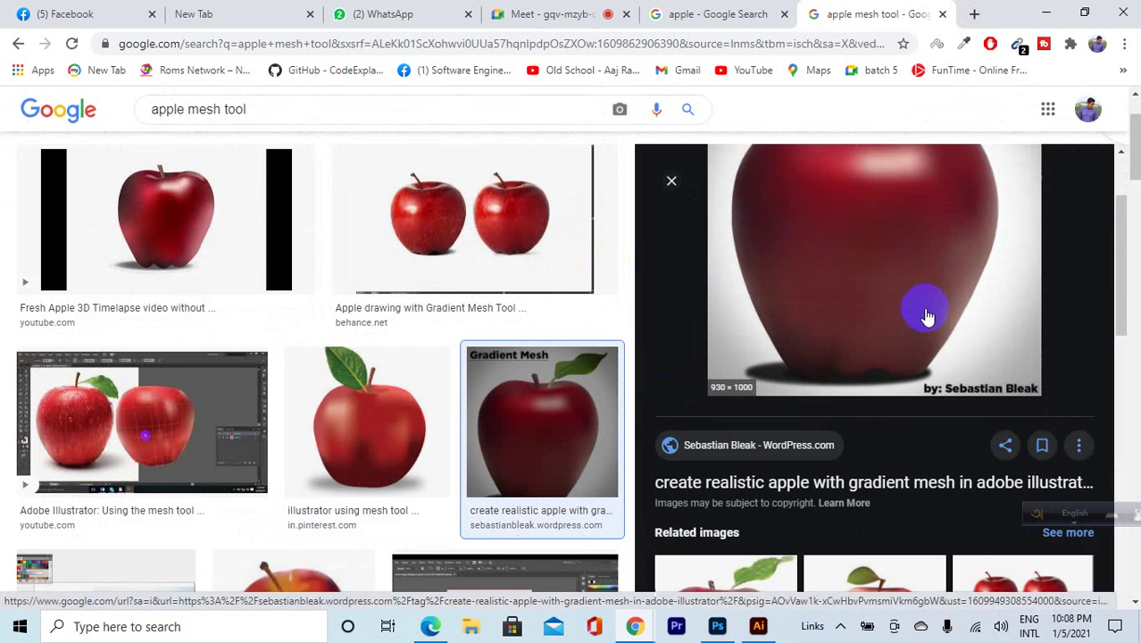
left_click(888, 402)
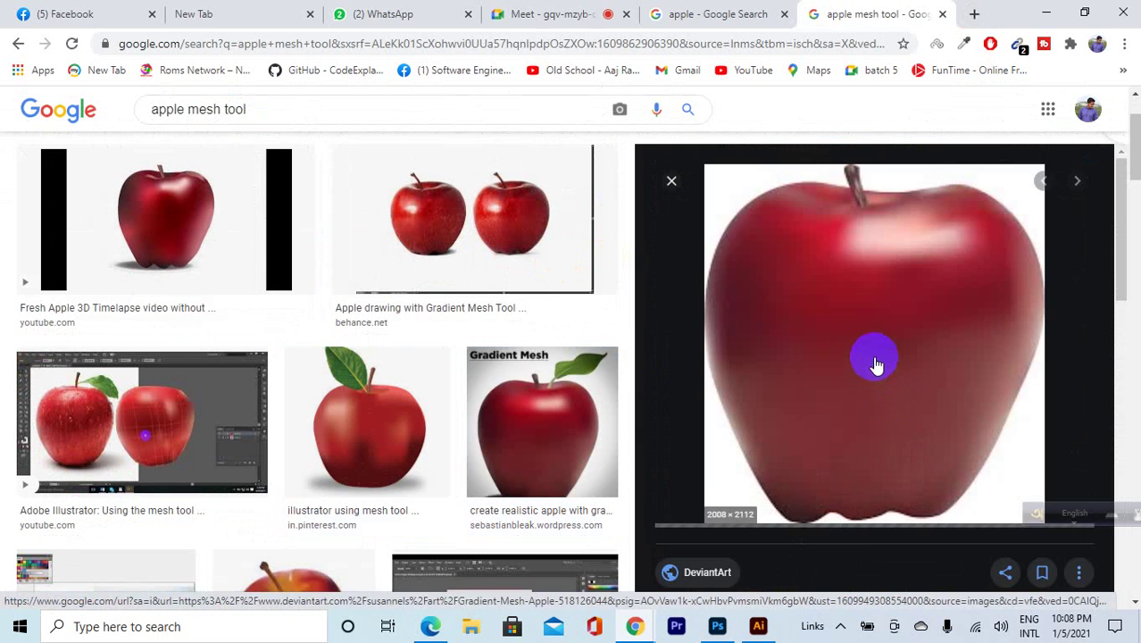
scroll(873, 364, "down", 3)
scroll(531, 371, "down", 4)
scroll(532, 371, "down", 3)
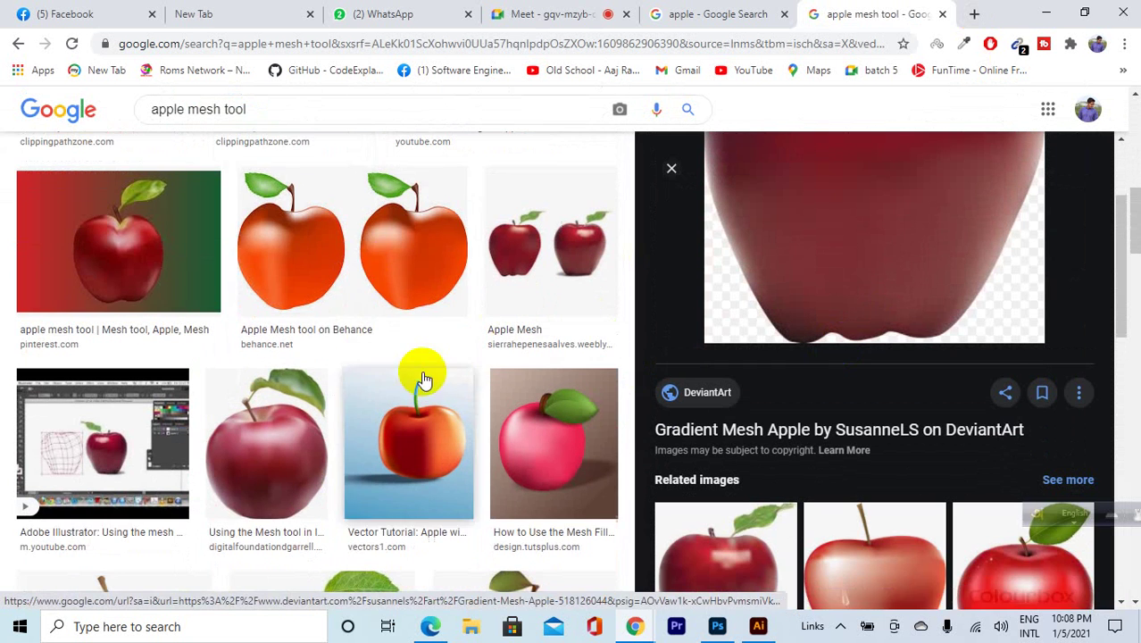
Preview the orange apple pair, the apple on a red-green gradient, the dark red leafed apple and the pink apple.
left_click(360, 256)
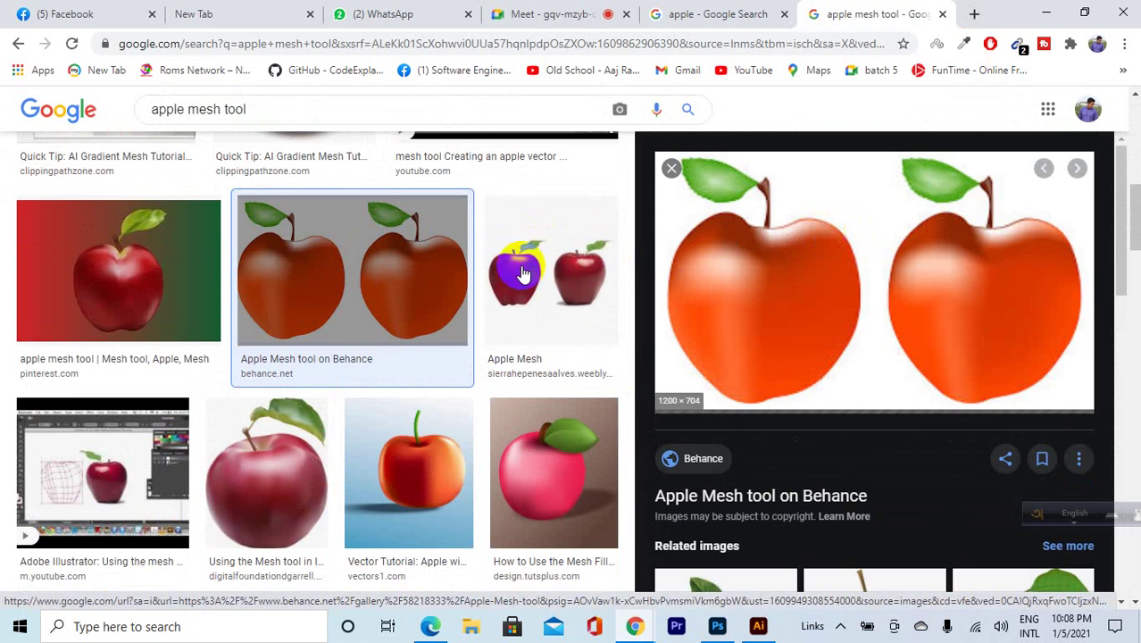
left_click(77, 268)
scroll(555, 343, "down", 1)
scroll(447, 344, "down", 1)
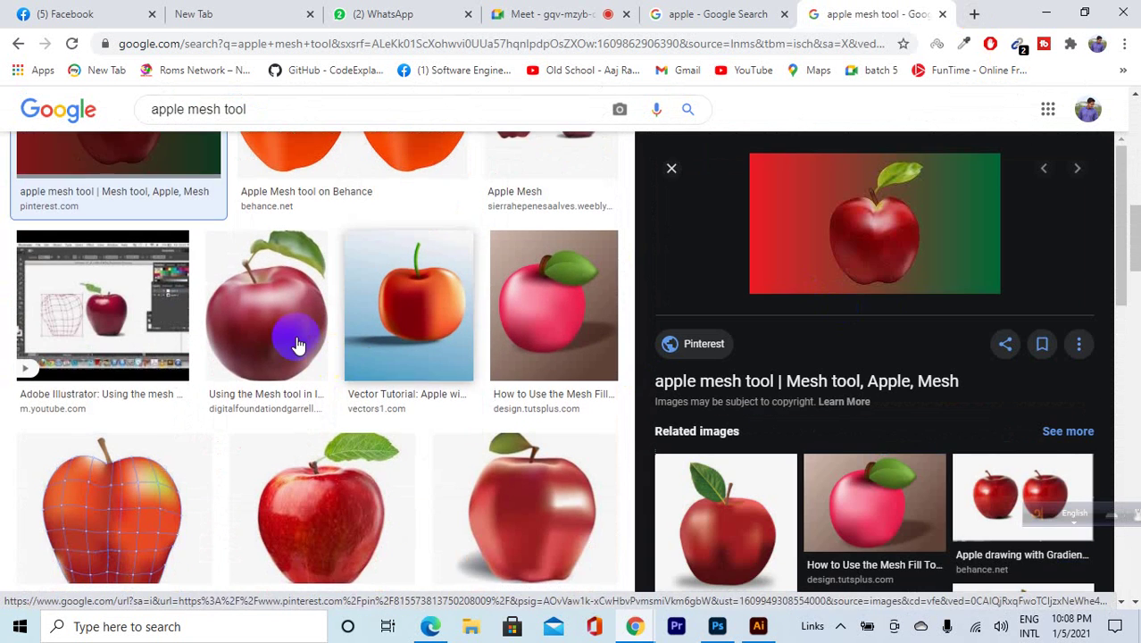
left_click(298, 339)
scroll(720, 348, "down", 1)
left_click(536, 332)
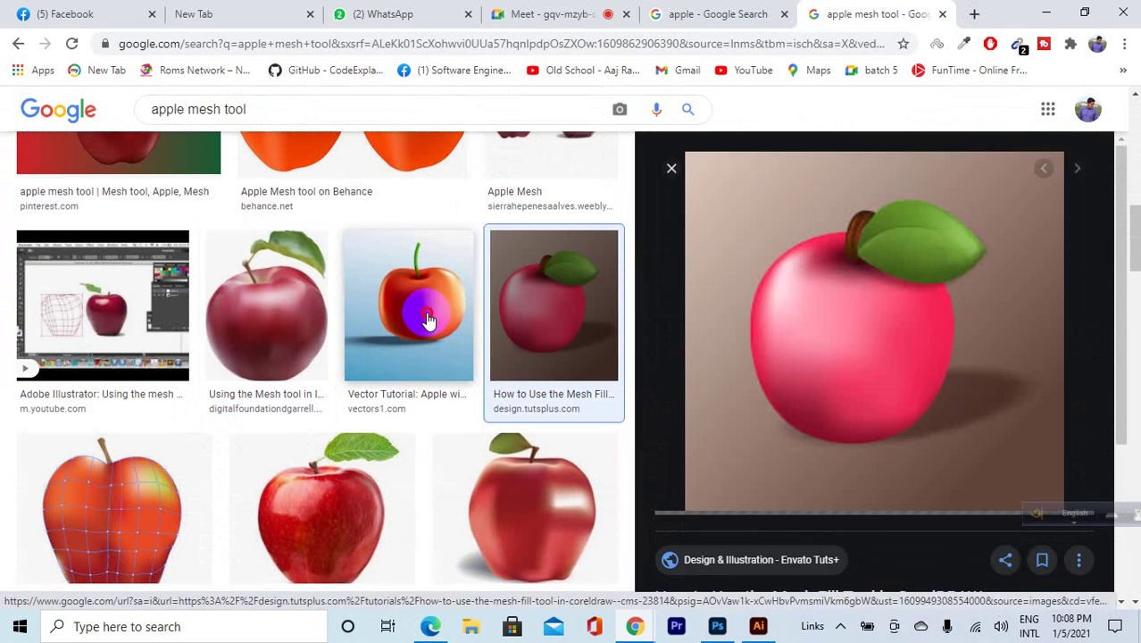
Preview the orange apple on the blue background, the red bell pepper and the ArtStation green apple for shading reference.
left_click(428, 316)
scroll(518, 419, "down", 4)
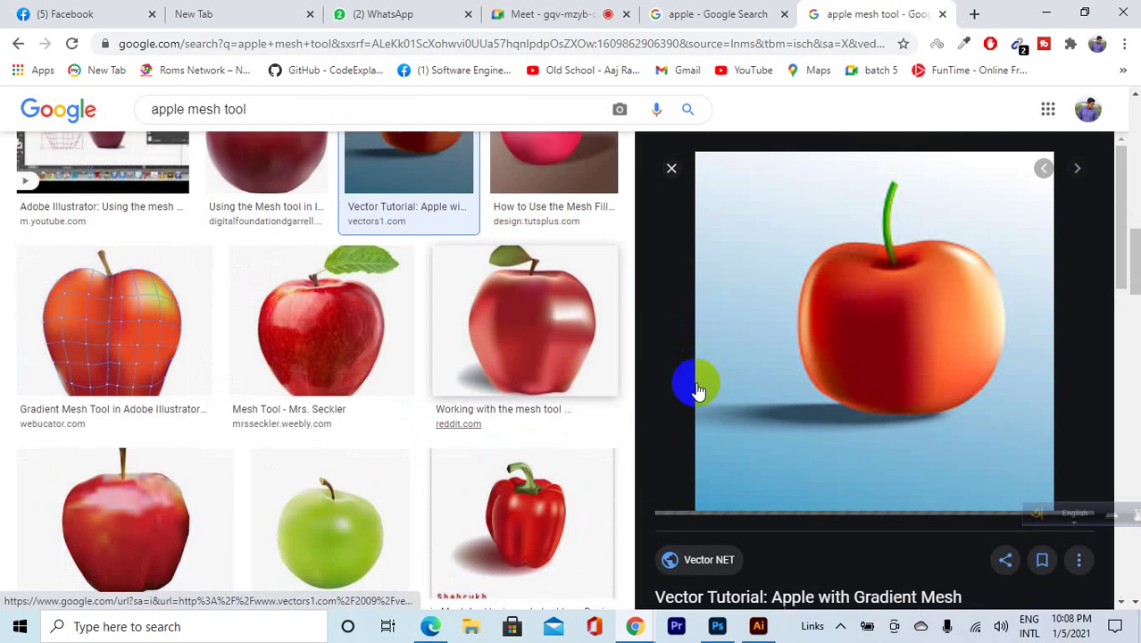
left_click(556, 352)
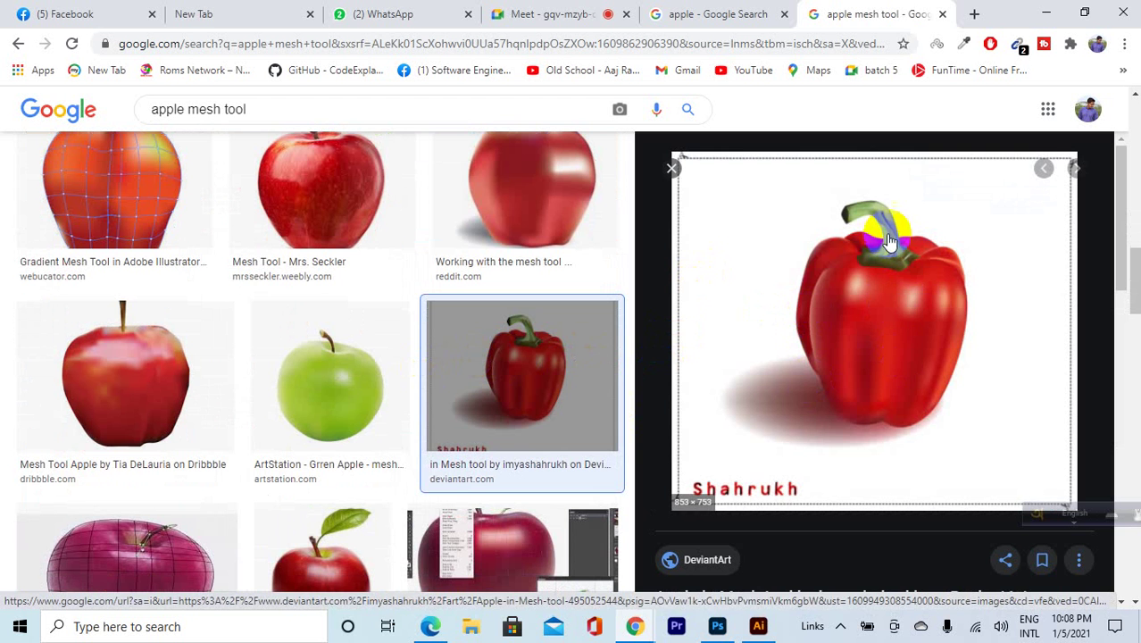
left_click(288, 402)
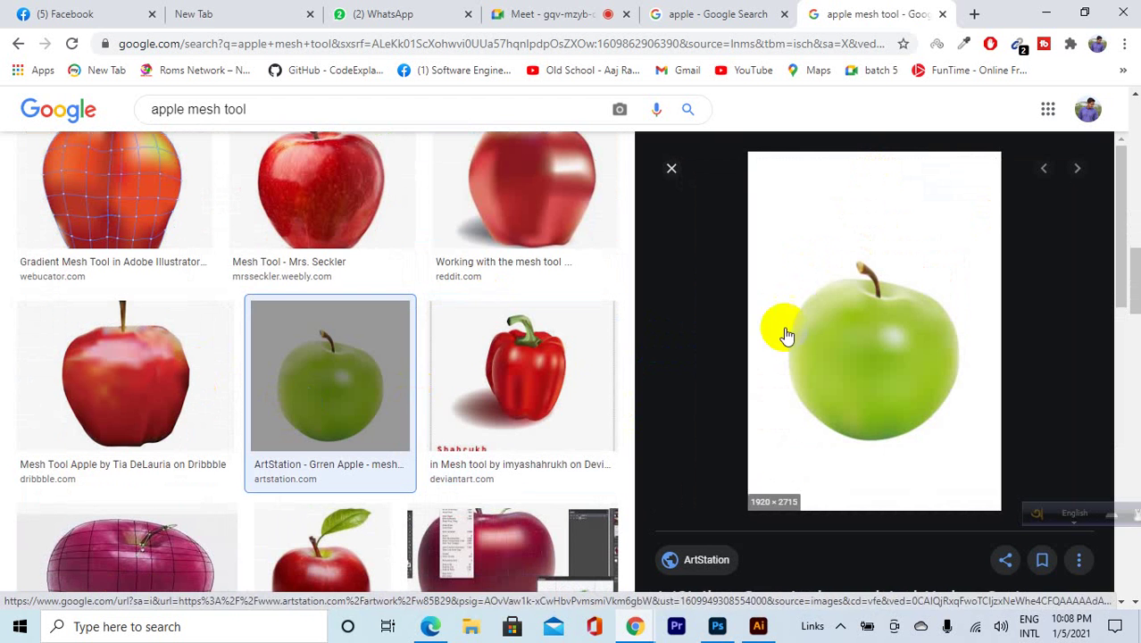
Preview the purple apple overlaid with mesh lines and the leafed red apple from the Week 4 Gradient Mesh result.
scroll(448, 399, "down", 3)
left_click(300, 331)
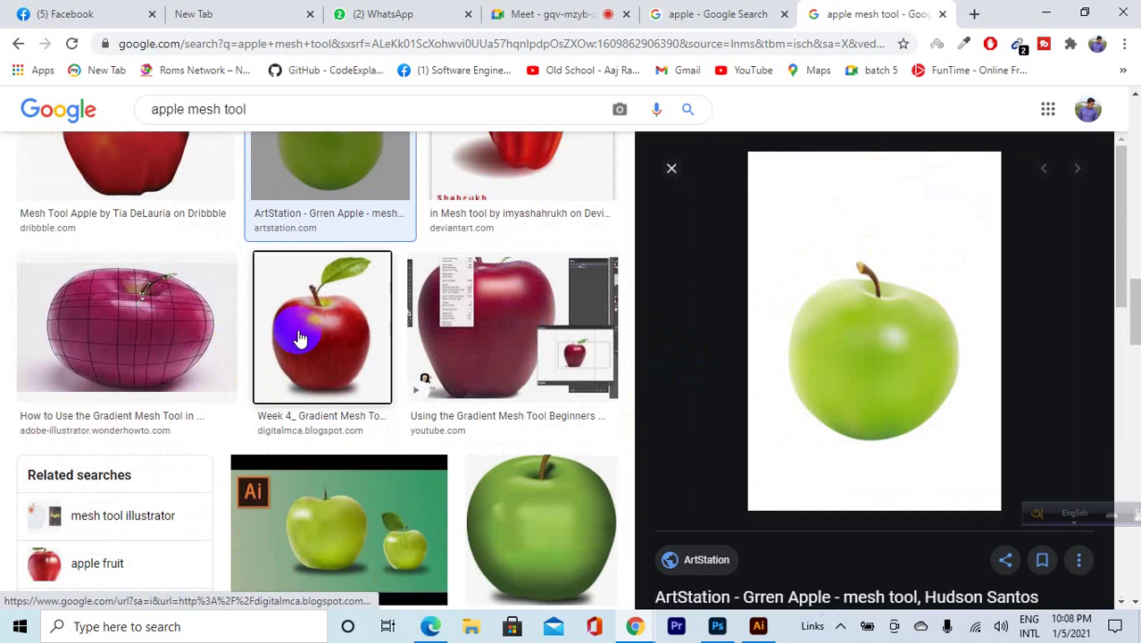
left_click(114, 344)
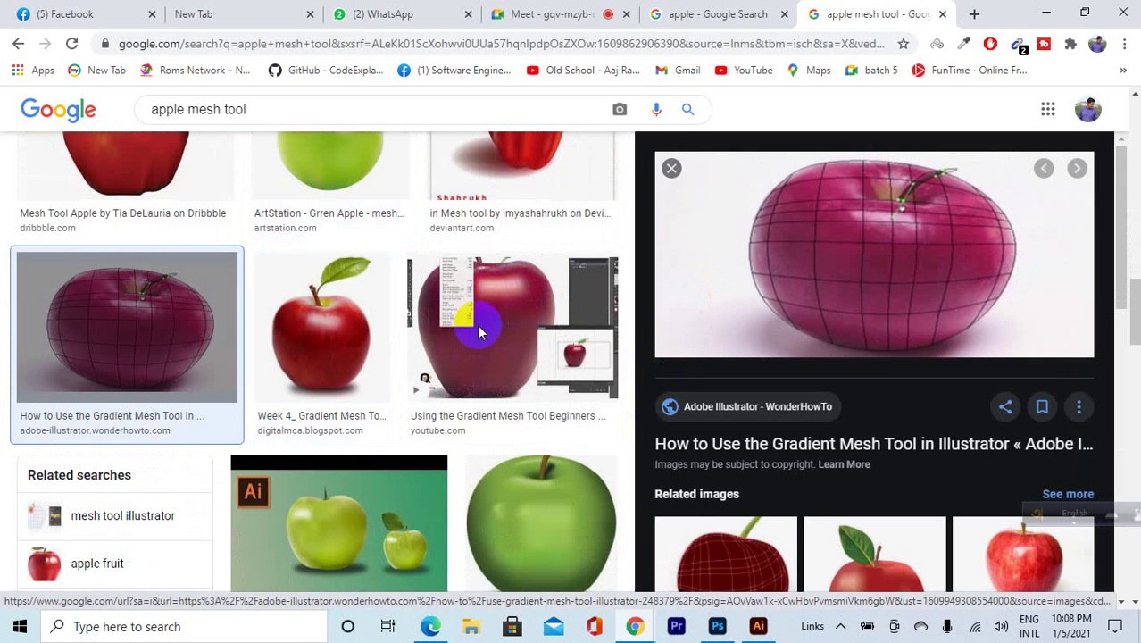
left_click(338, 354)
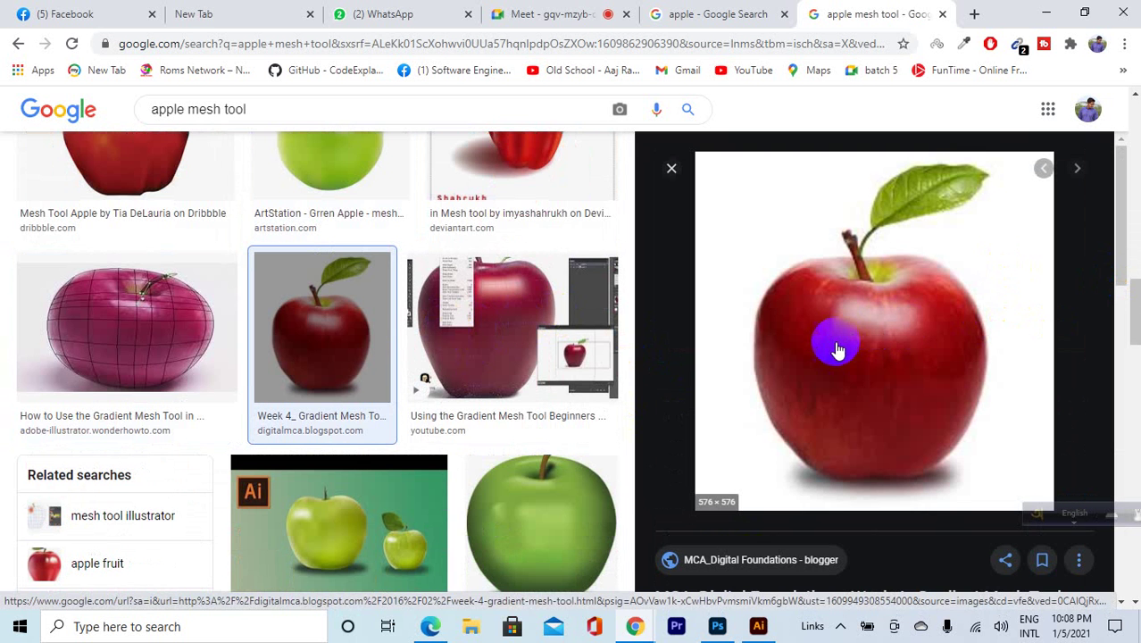
Preview the WordPress green apple, the Illustrator Herramientas green apple pair and the step-by-step Mesh Tool Tutorial apple.
scroll(467, 376, "down", 3)
left_click(534, 339)
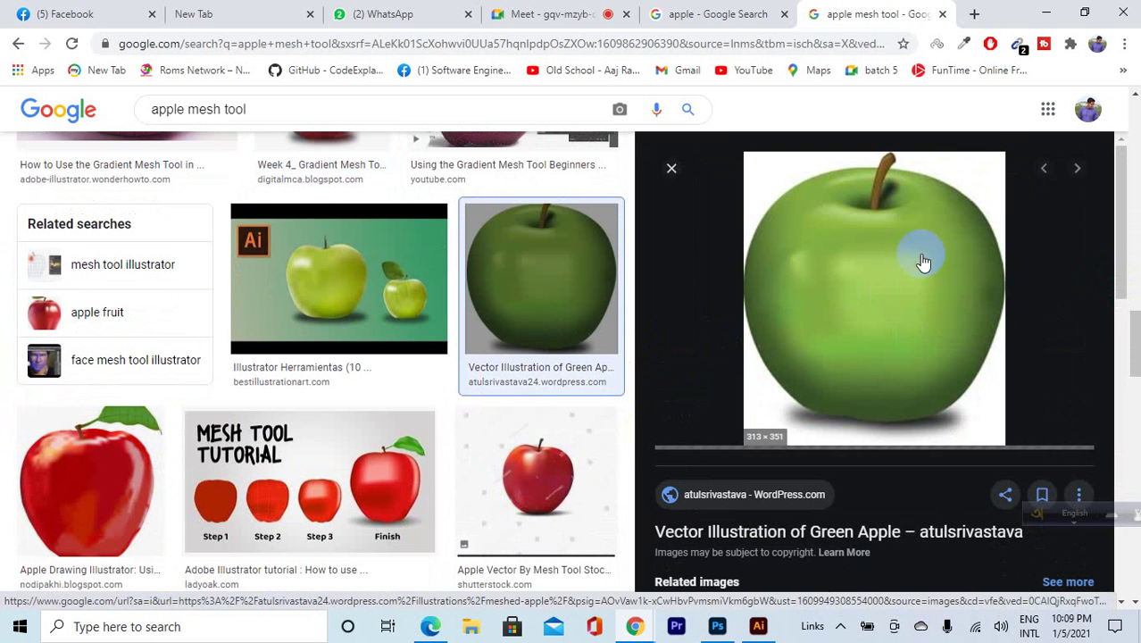
left_click(435, 336)
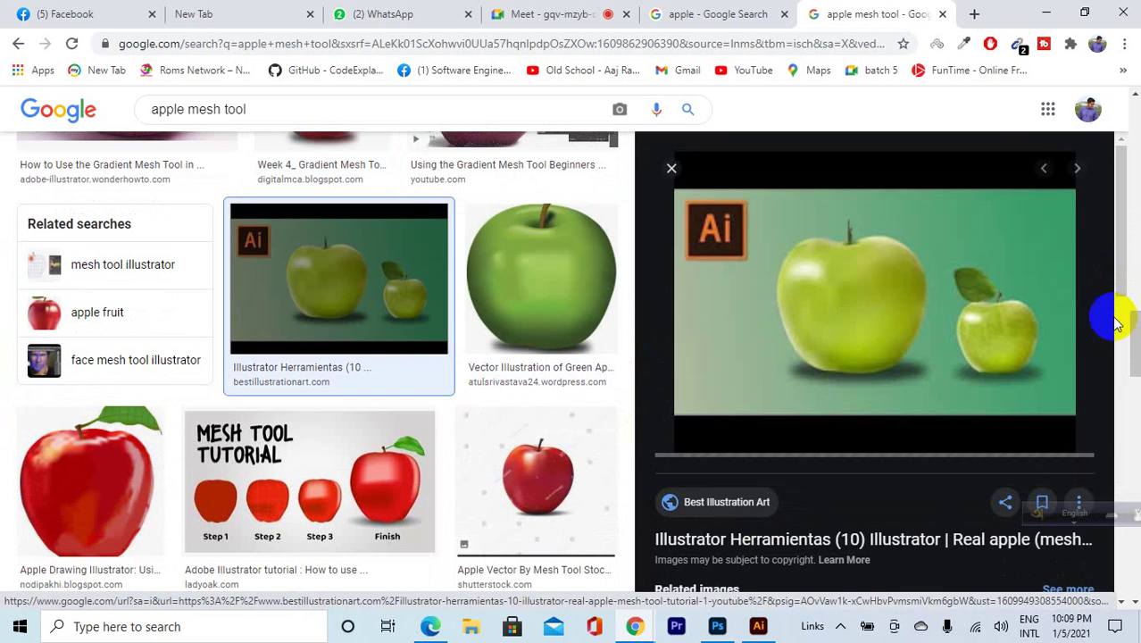
scroll(355, 442, "down", 1)
scroll(354, 441, "down", 2)
left_click(339, 290)
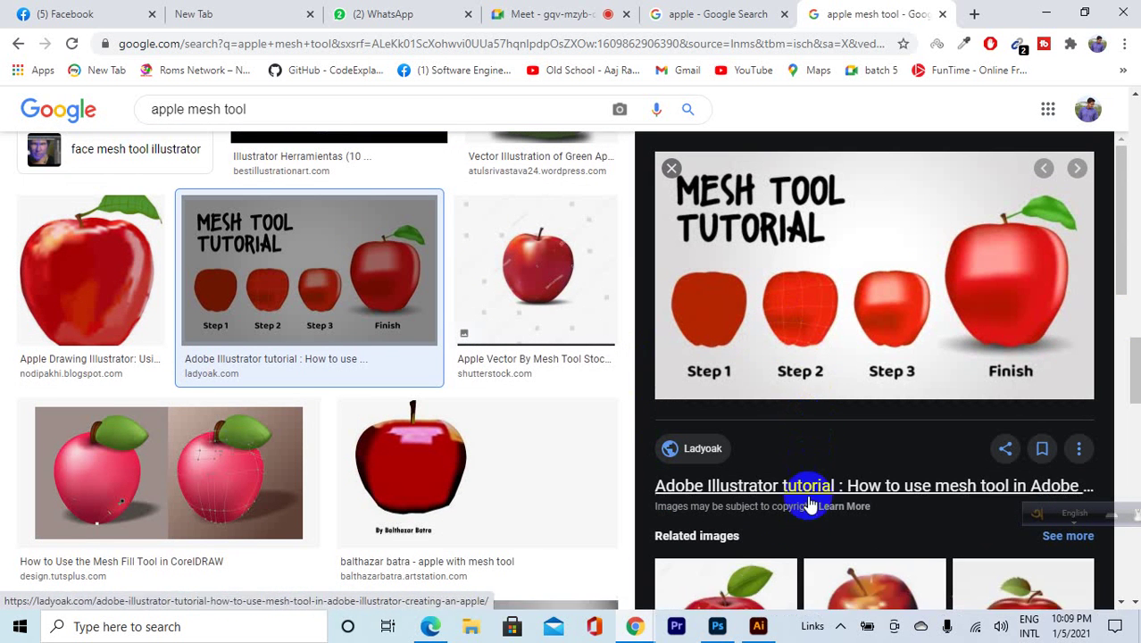
Switch to Illustrator and compare the partly colored mesh with the apple photo by showing and hiding the linked image.
left_click(758, 625)
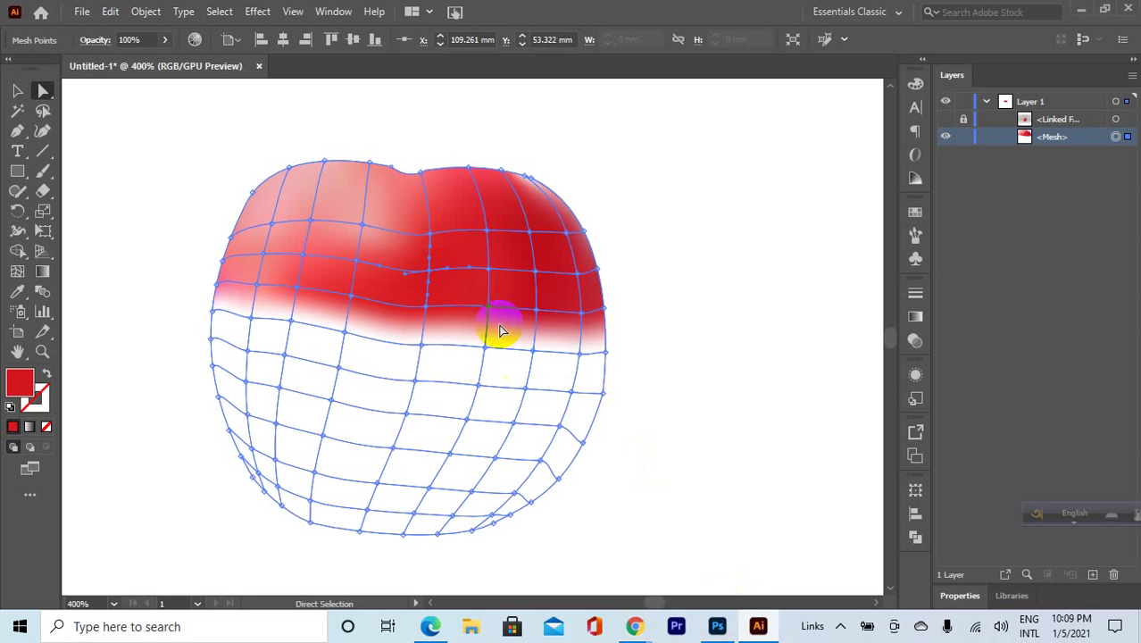
left_click(945, 118)
left_click(361, 225)
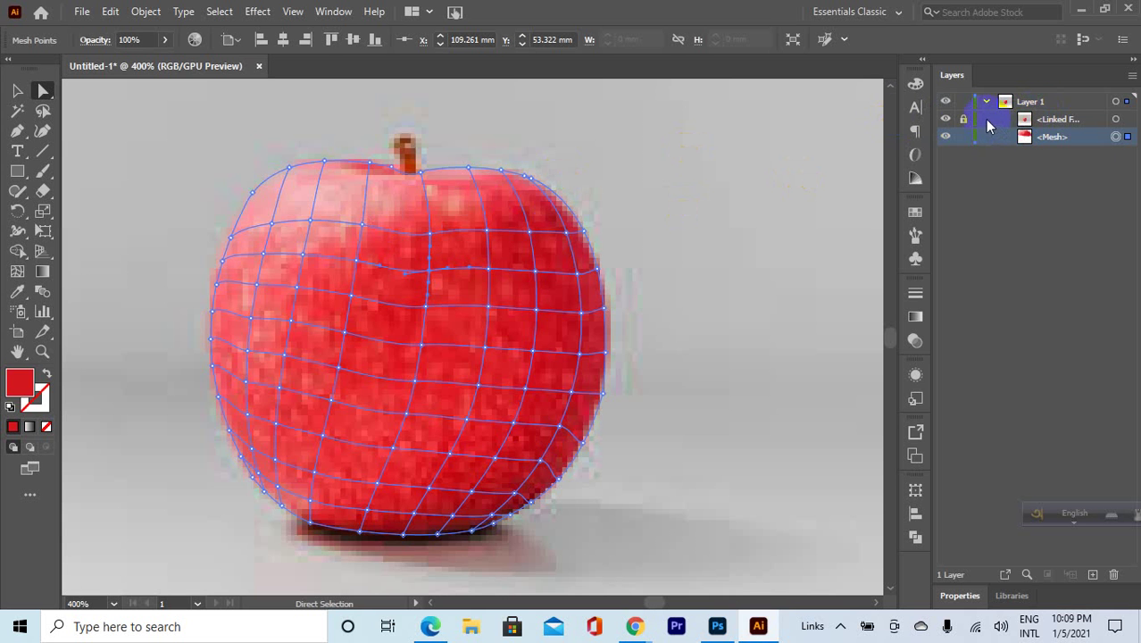
left_click(946, 120)
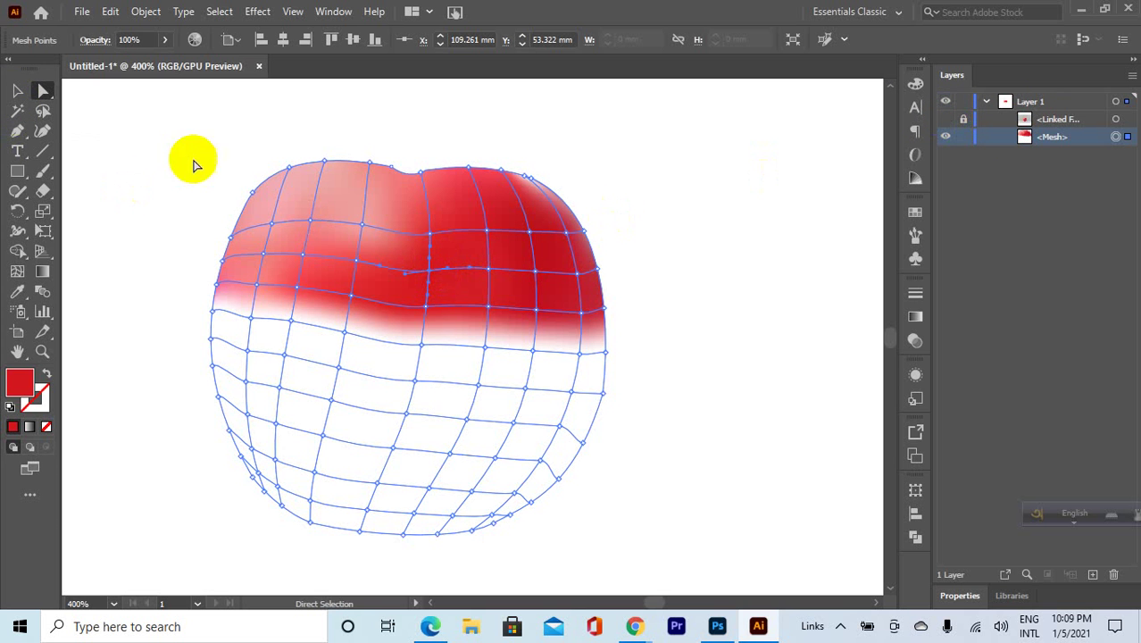
Recolor the pink mesh point on the apple's upper left, below the stem dip, with the red sampled just beside it.
left_click(361, 225)
key("i")
left_click(386, 230)
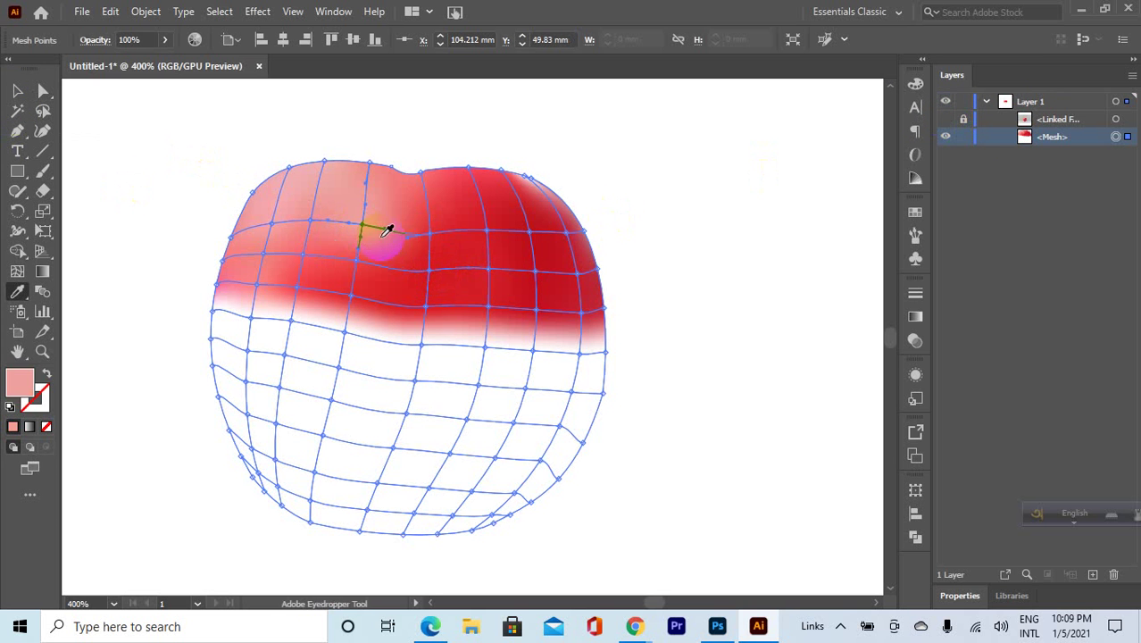
key("a")
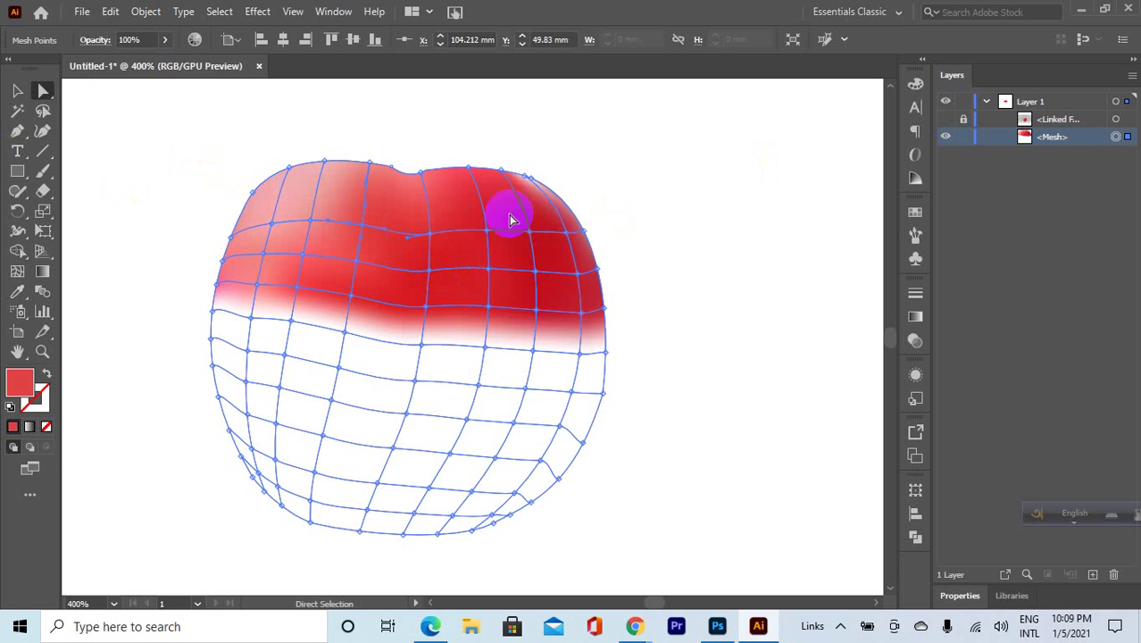
Show the linked apple photo over the mesh to examine the shading around the stem dip.
left_click(356, 192)
left_click(429, 234)
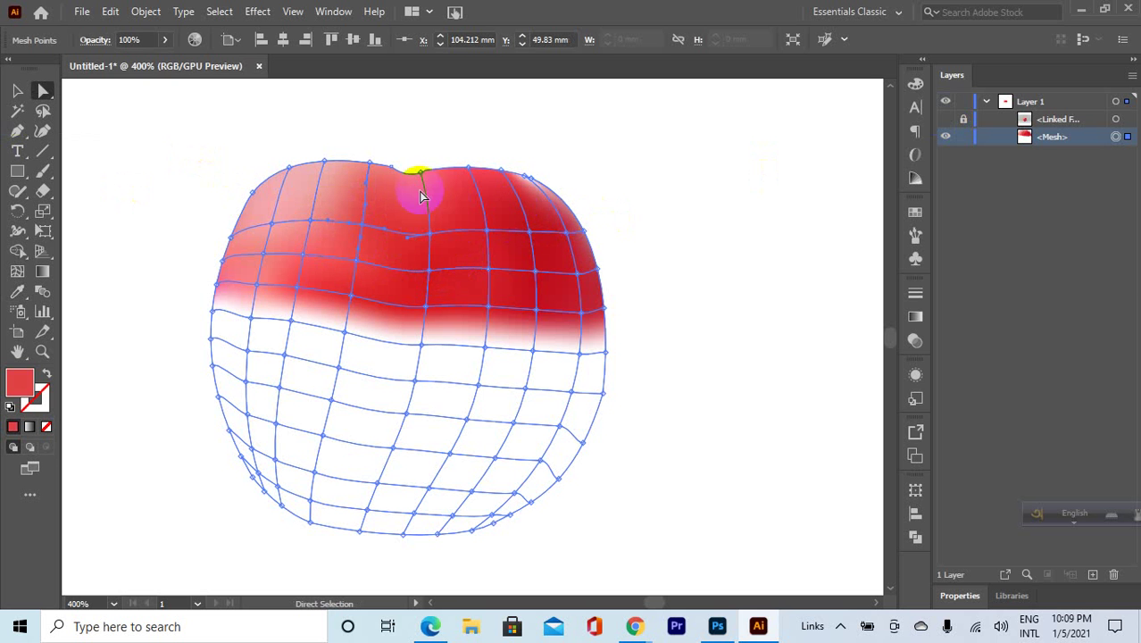
left_click_drag(421, 187, 423, 191)
left_click(945, 119)
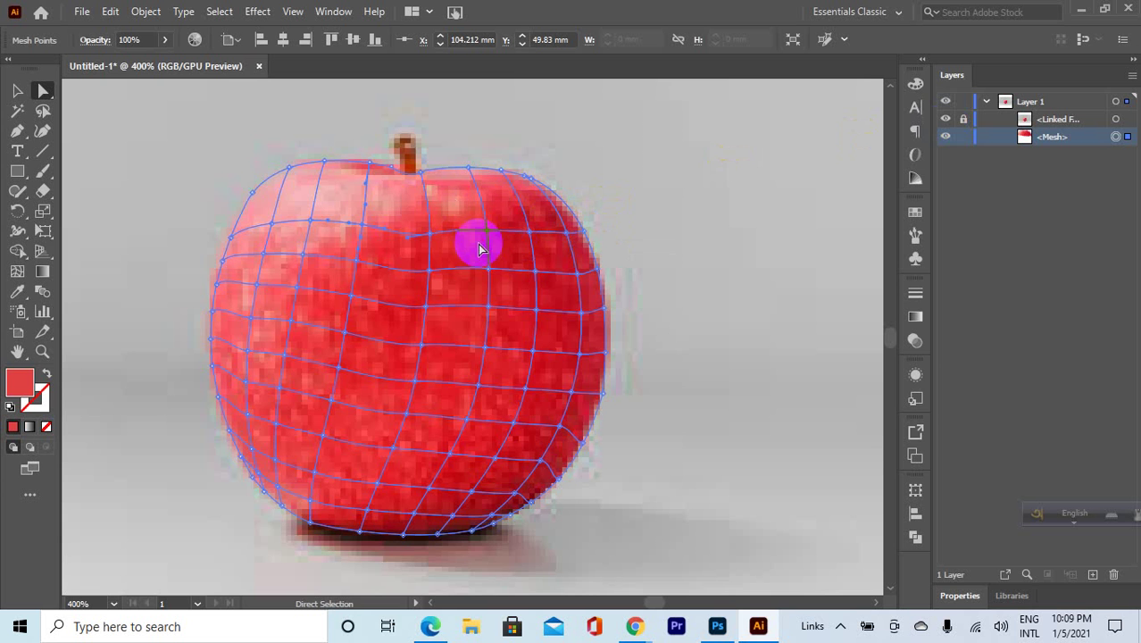
Hide the linked apple photo to check the colours applied to the mesh, and show the photo again.
left_click(306, 255)
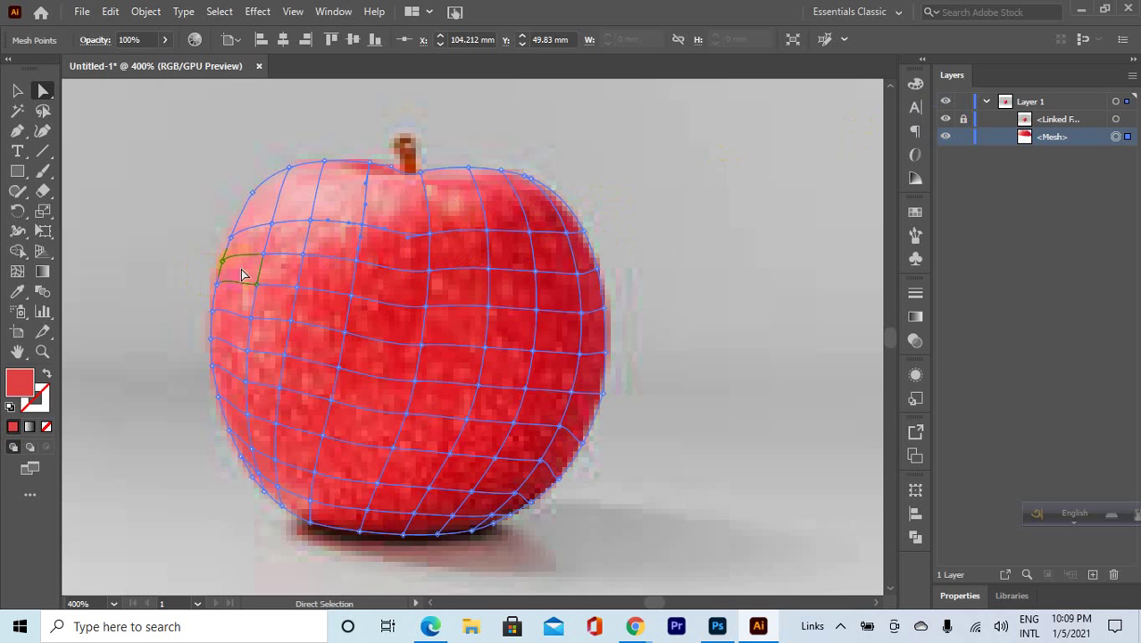
left_click(466, 234)
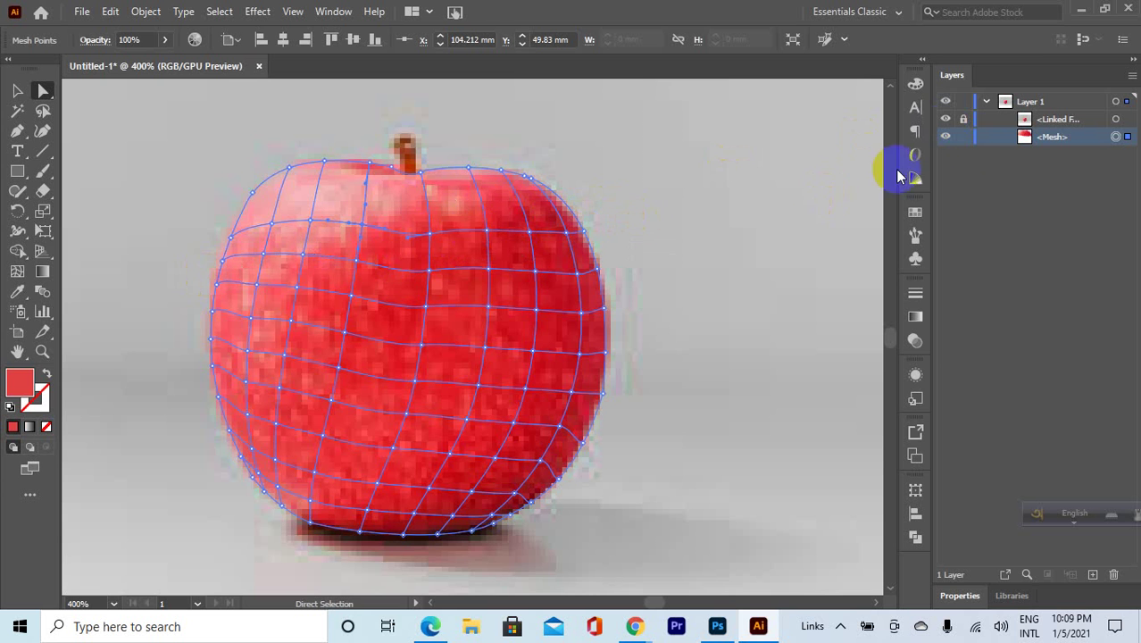
left_click(945, 118)
left_click(945, 118)
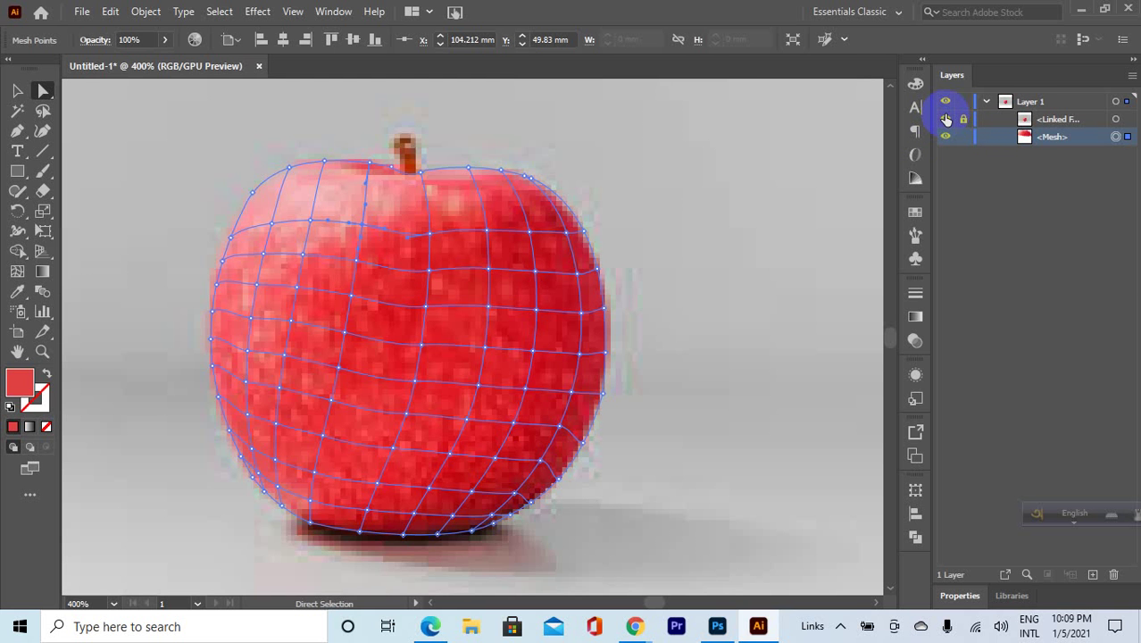
left_click(945, 119)
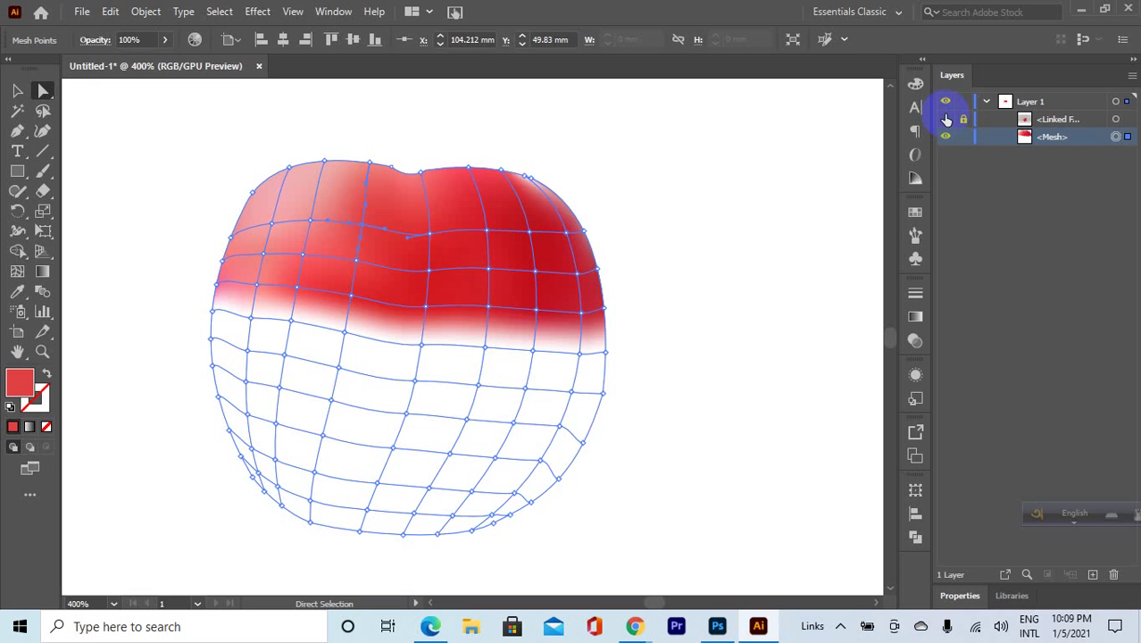
left_click(946, 118)
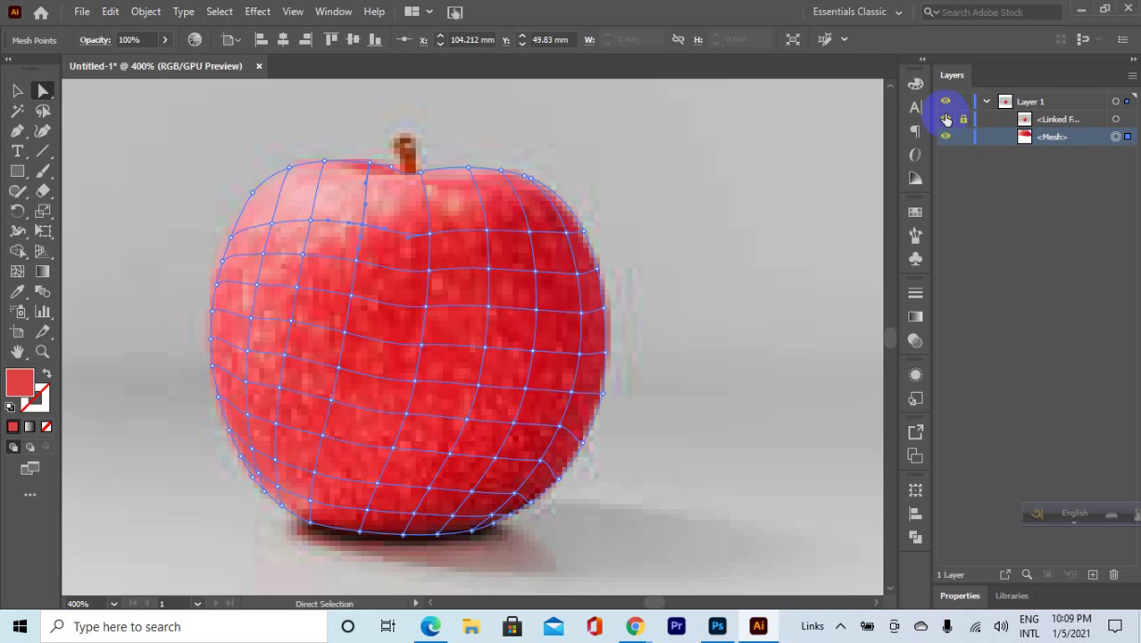
Colour the mesh points right of centre in the fifth row from the top with reds sampled from the photo beside them.
left_click(604, 344)
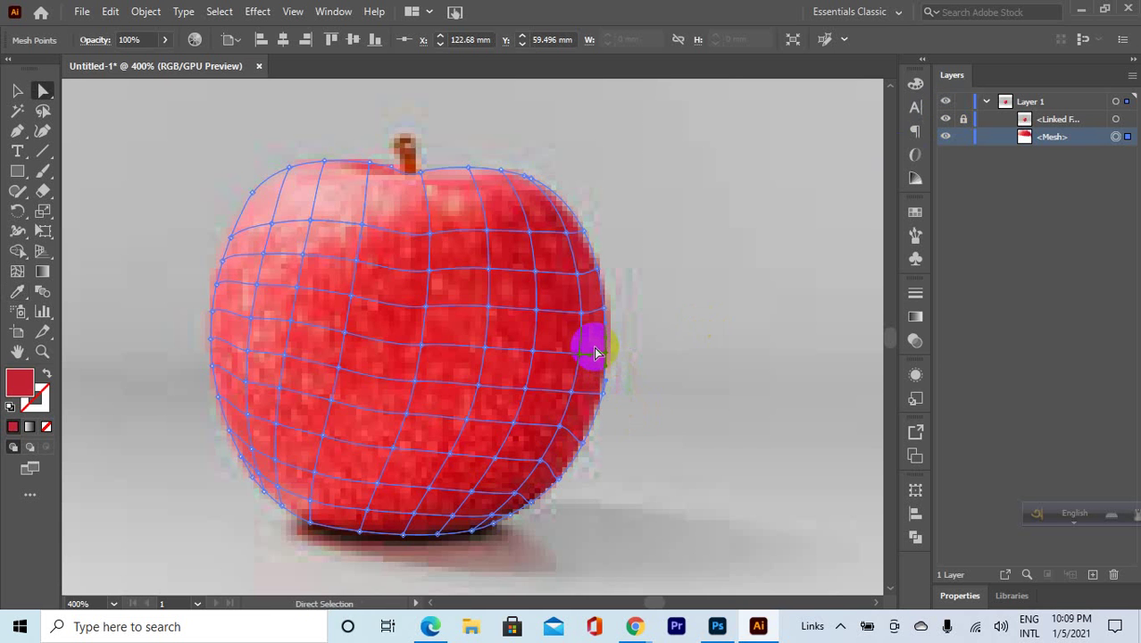
key("a")
left_click(534, 356)
key("i")
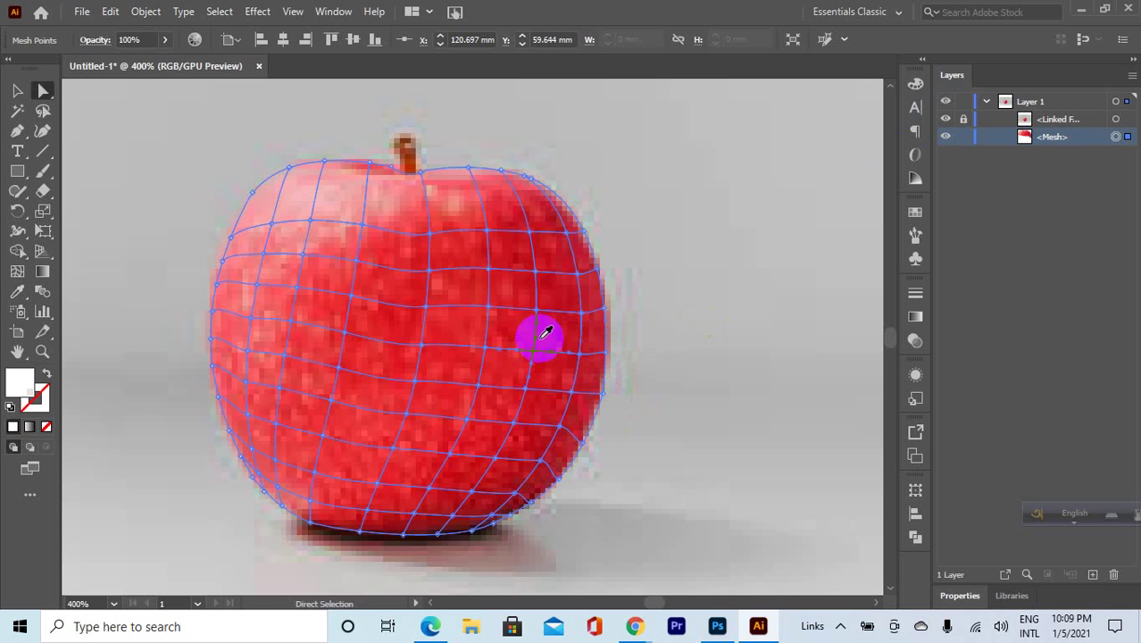
left_click(536, 335)
key("a")
left_click(485, 348)
left_click(485, 350)
key("i")
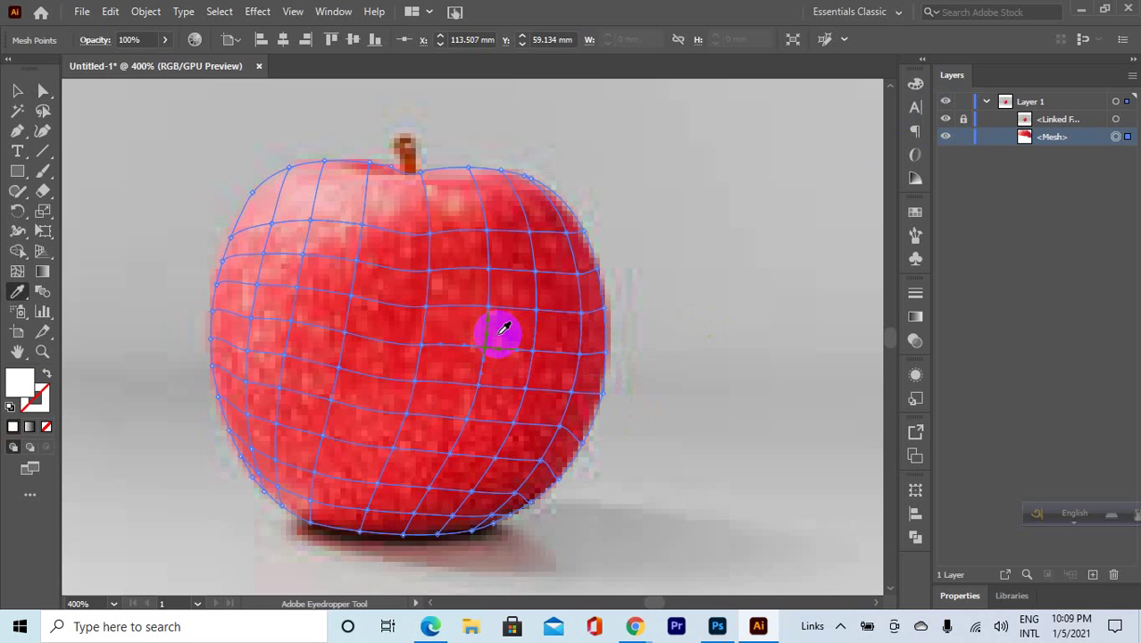
Give the fifth row's centre mesh point and the one left of it reds sampled from the adjacent photo area.
left_click(421, 344)
key("i")
left_click(452, 324)
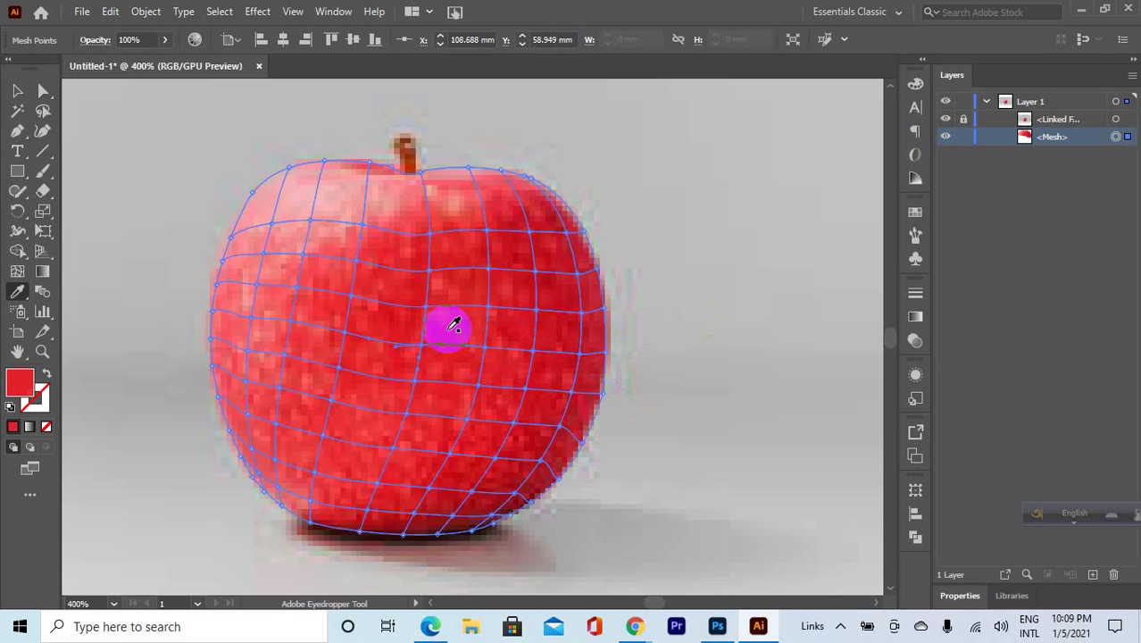
key("a")
left_click(349, 344)
key("i")
left_click(374, 319)
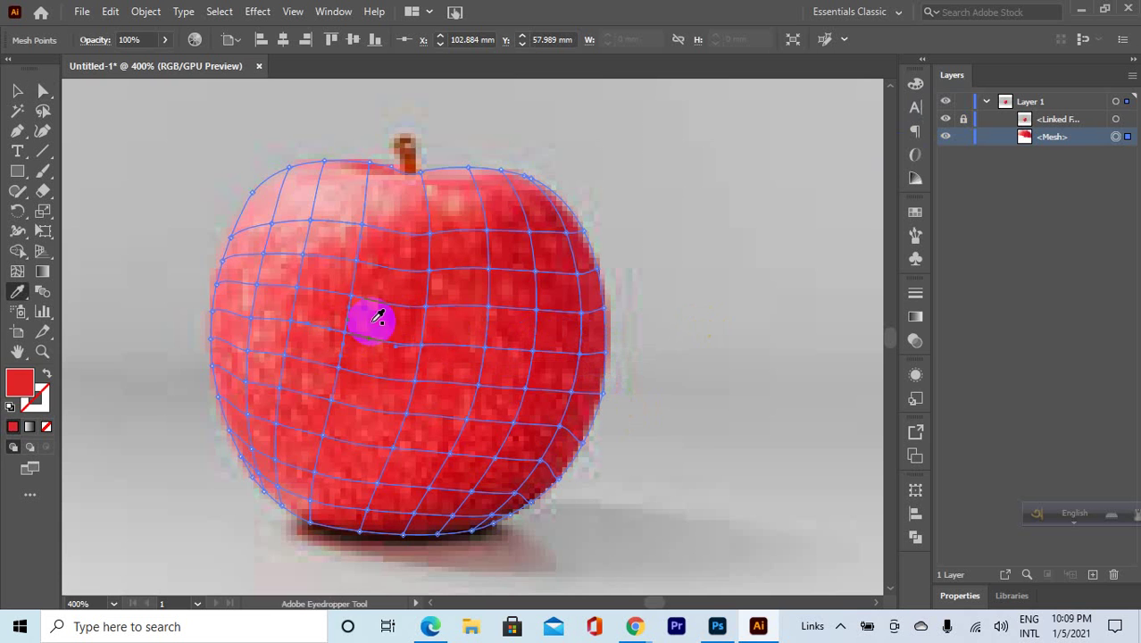
Colour the leftmost mesh points of the fifth row with lighter reds sampled from the photo.
key("a")
left_click(292, 322)
key("i")
left_click(313, 306)
key("a")
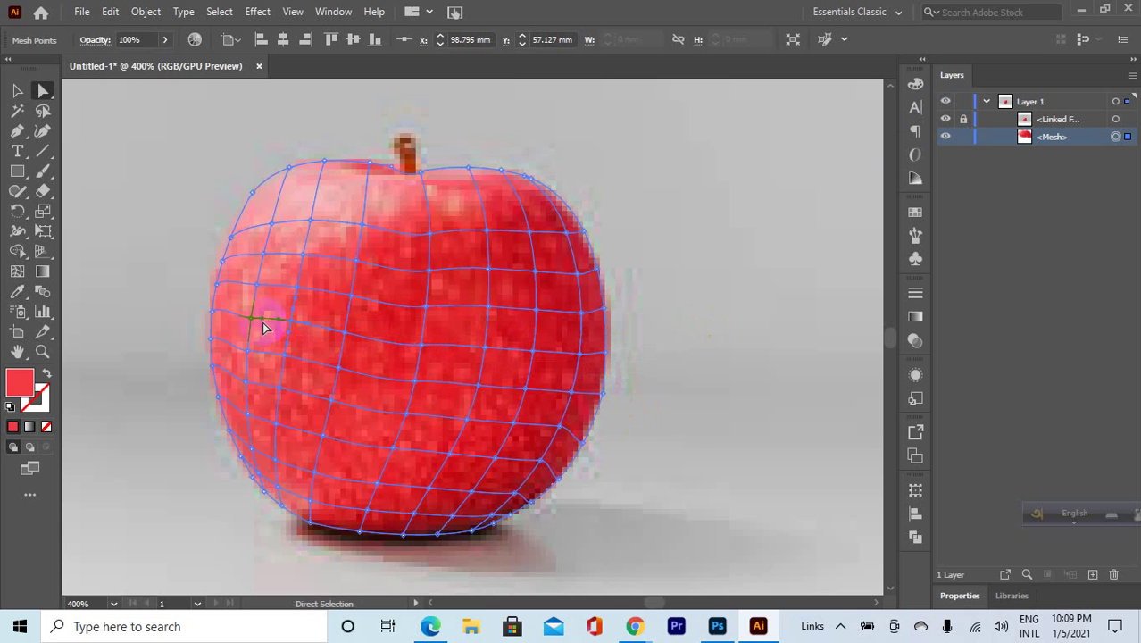
left_click(251, 327)
key("i")
left_click(268, 306)
key("a")
left_click(229, 305)
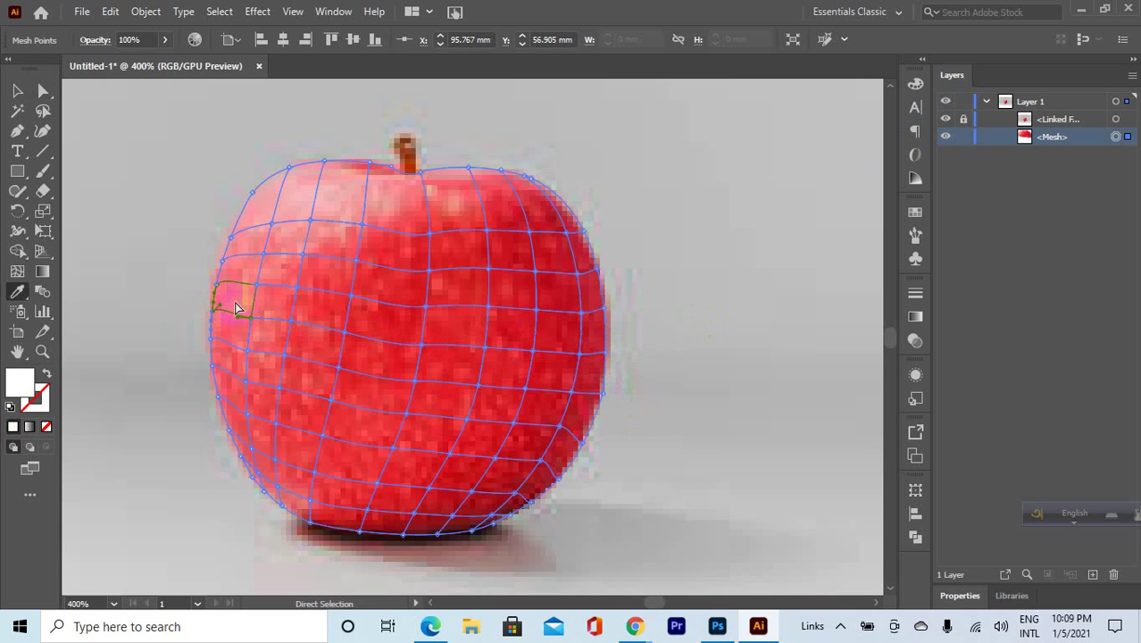
Colour the left half of the sixth mesh row, starting at the apple's outline, with reds sampled from the photo.
left_click(212, 347)
key("i")
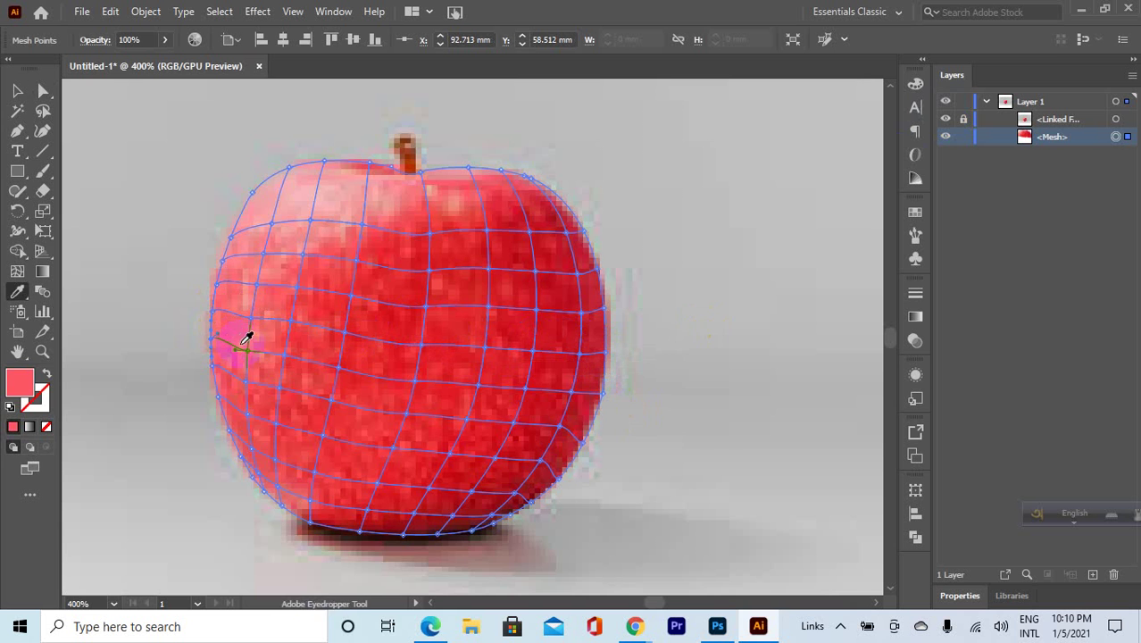
key("a")
key("i")
left_click(246, 338)
key("a")
left_click_drag(247, 348, 601, 392)
key("i")
left_click(282, 337)
key("a")
key("i")
Apply sampled photo reds to the two central mesh points of the sixth row.
key("a")
key("i")
left_click(398, 372)
key("a")
key("i")
left_click(466, 369)
Colour the three right-hand mesh points of the sixth row, out to the outline, with darker reds sampled from the photo.
key("a")
key("i")
left_click(517, 381)
key("a")
key("i")
left_click(562, 384)
key("a")
key("i")
left_click(591, 383)
Colour the seventh row's right outline mesh point and its inner neighbour with dark reds sampled from the photo.
key("a")
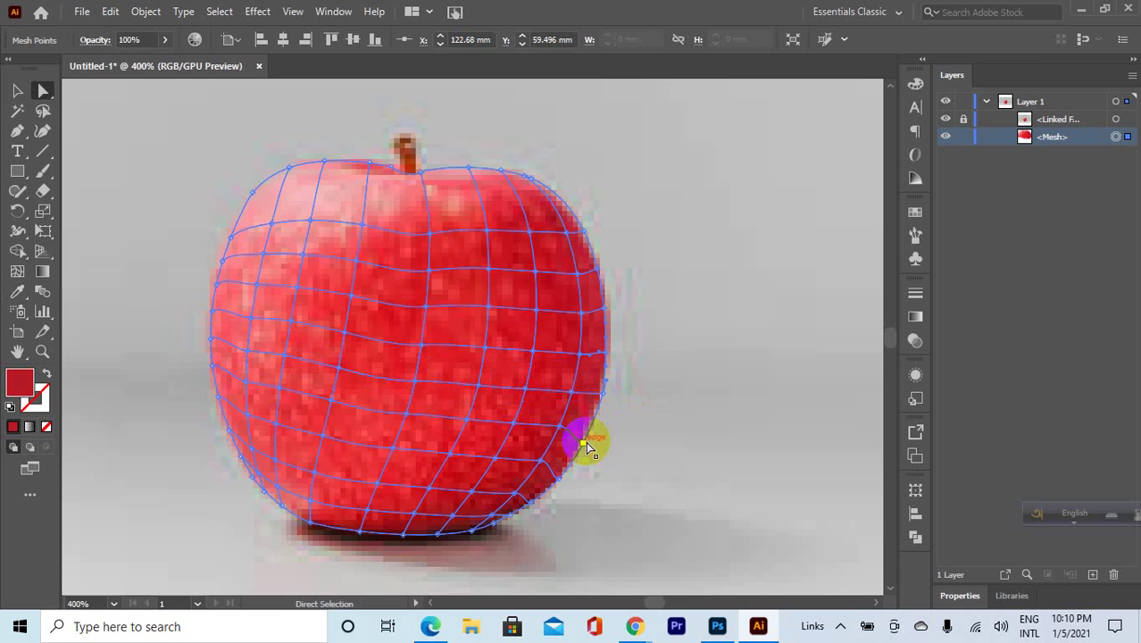
key("i")
left_click(587, 420)
key("a")
left_click_drag(550, 420, 563, 432)
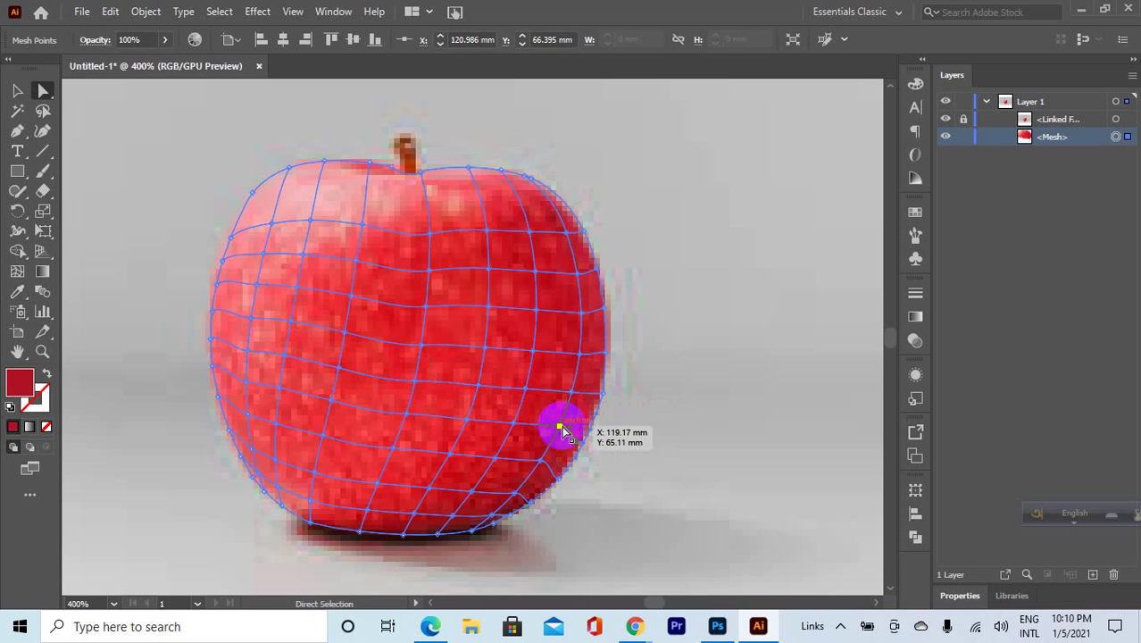
left_click(560, 424)
key("i")
left_click(550, 416)
Apply sampled reds to the next two mesh points inward on the right side of the seventh row.
key("a")
left_click(514, 424)
key("i")
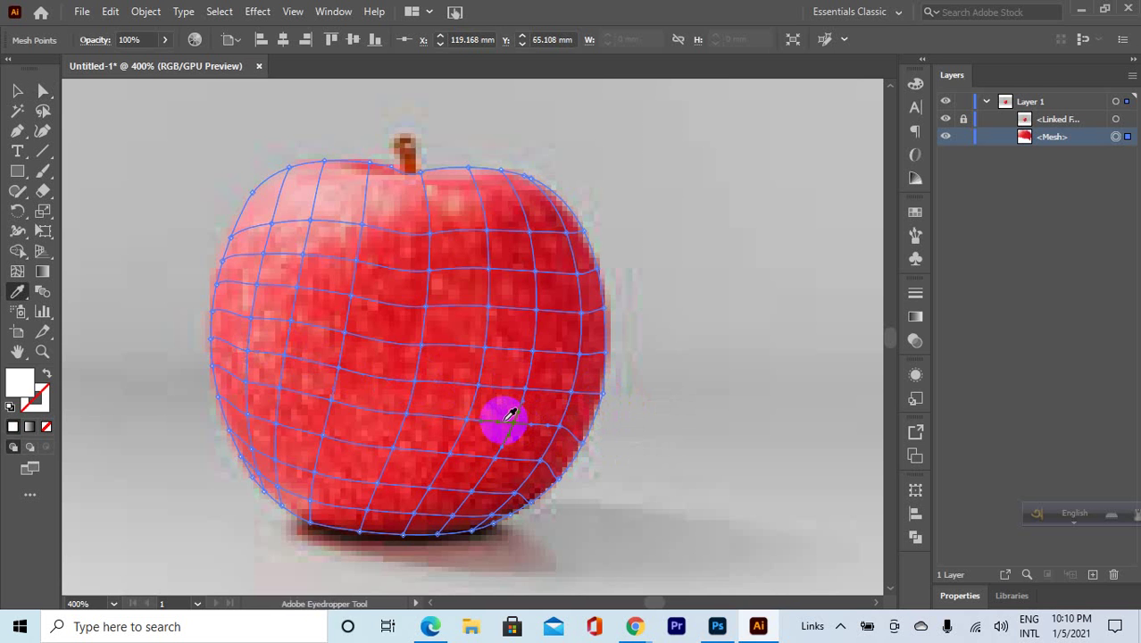
left_click(505, 417)
key("a")
key("i")
left_click(453, 408)
Colour the seventh row's central mesh point and the one left of it with reds sampled from the photo.
key("a")
left_click(407, 413)
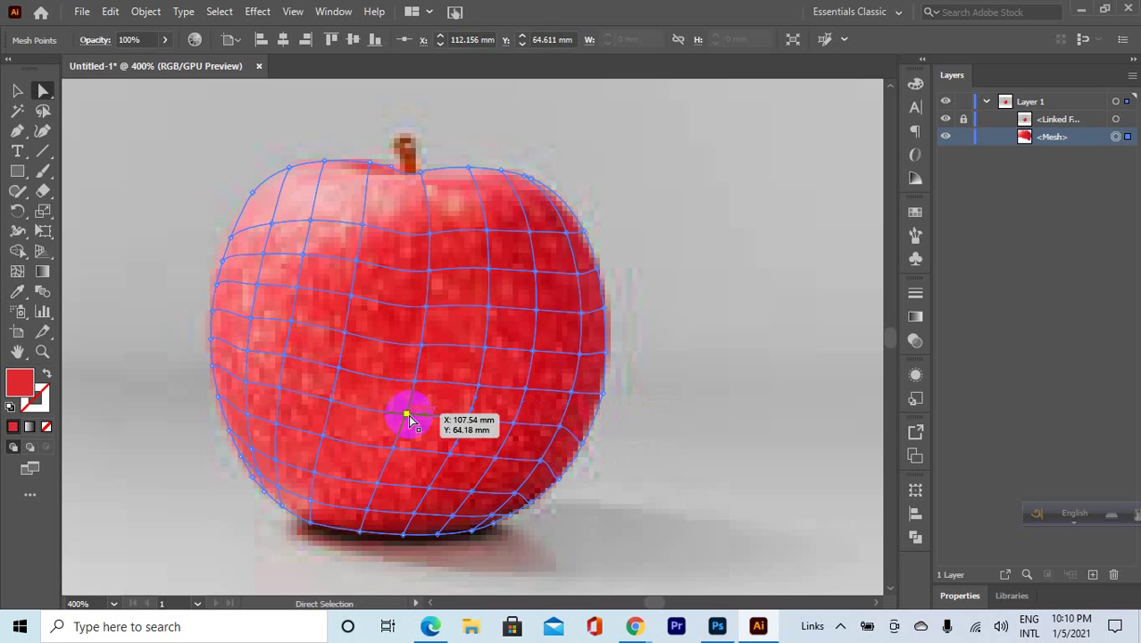
key("i")
left_click(404, 400)
key("a")
left_click(354, 410)
key("i")
left_click(316, 387)
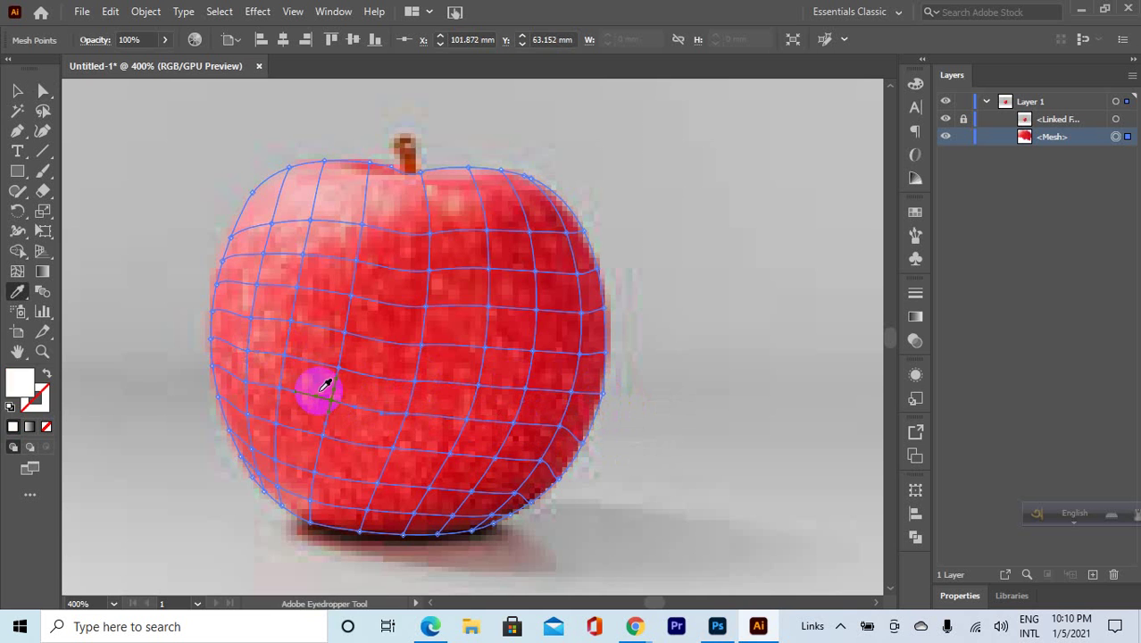
Colour the remaining left-hand mesh points of the seventh row, out to the outline, with light reds sampled from the photo.
key("a")
left_click(275, 393)
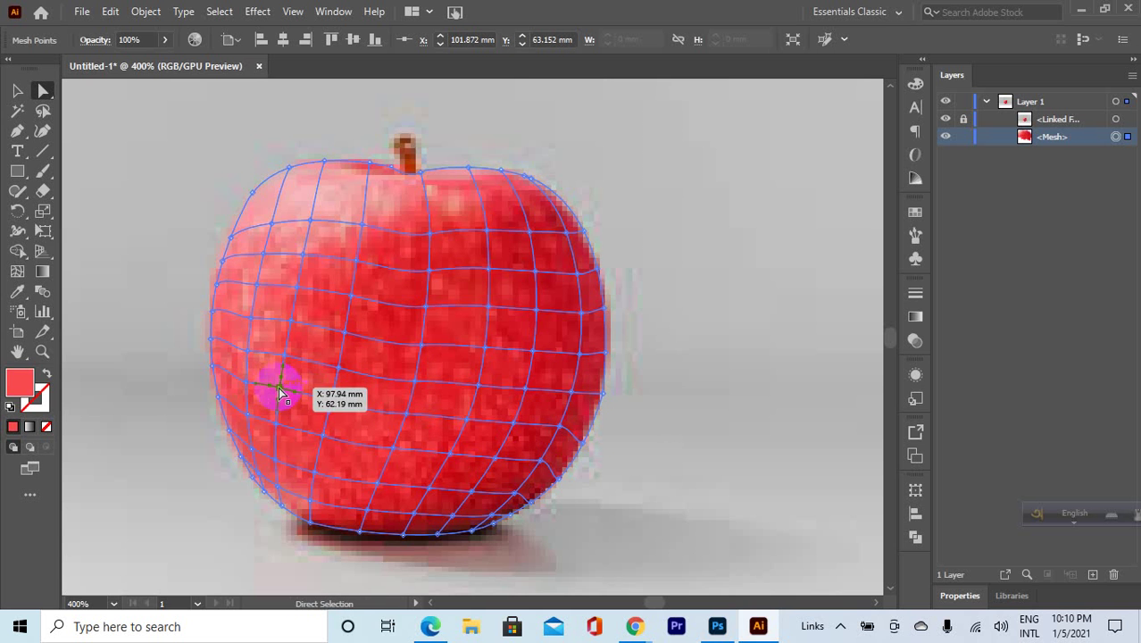
key("i")
left_click(272, 380)
key("a")
left_click(247, 384)
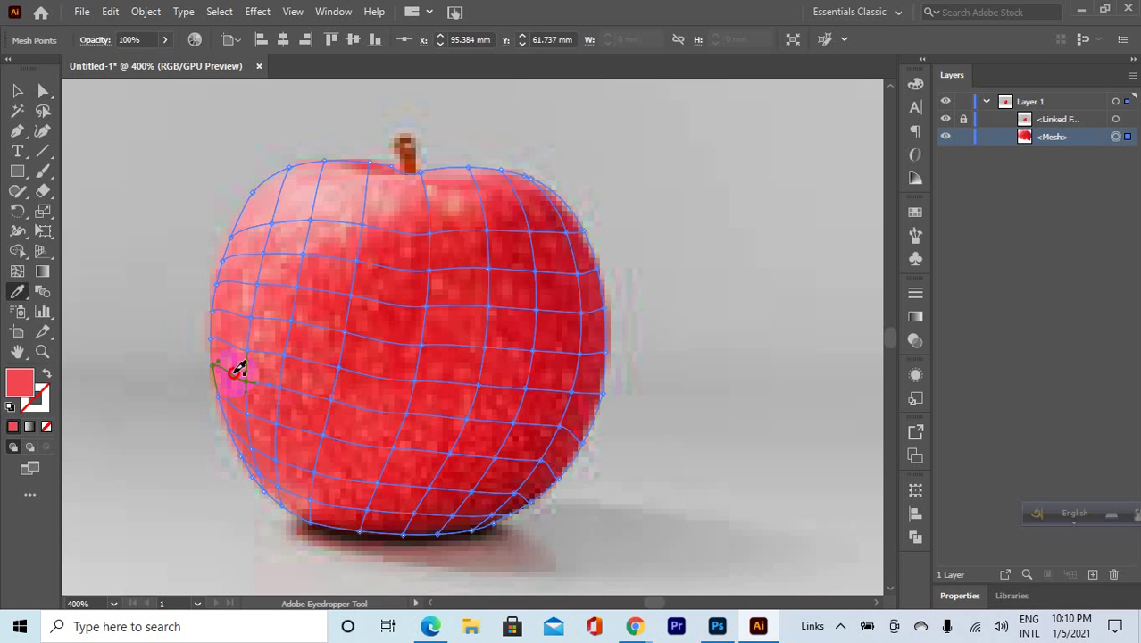
key("i")
left_click(215, 364)
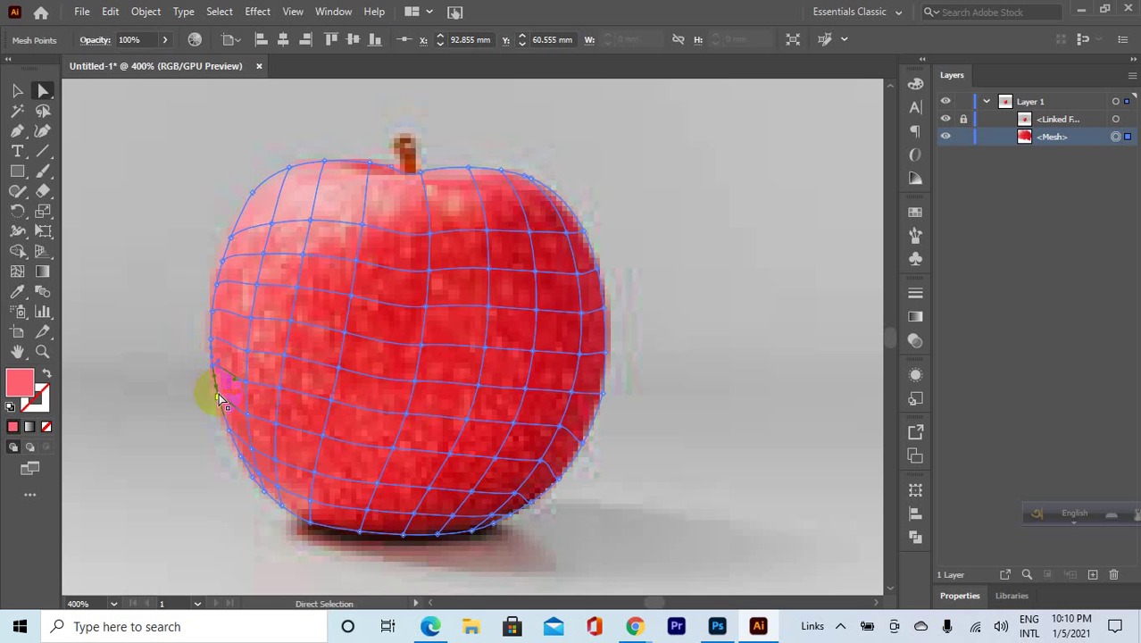
left_click(225, 378)
Colour the leftmost mesh points of the eighth row with reds sampled from the photo beside them.
key("a")
left_click(247, 414)
key("i")
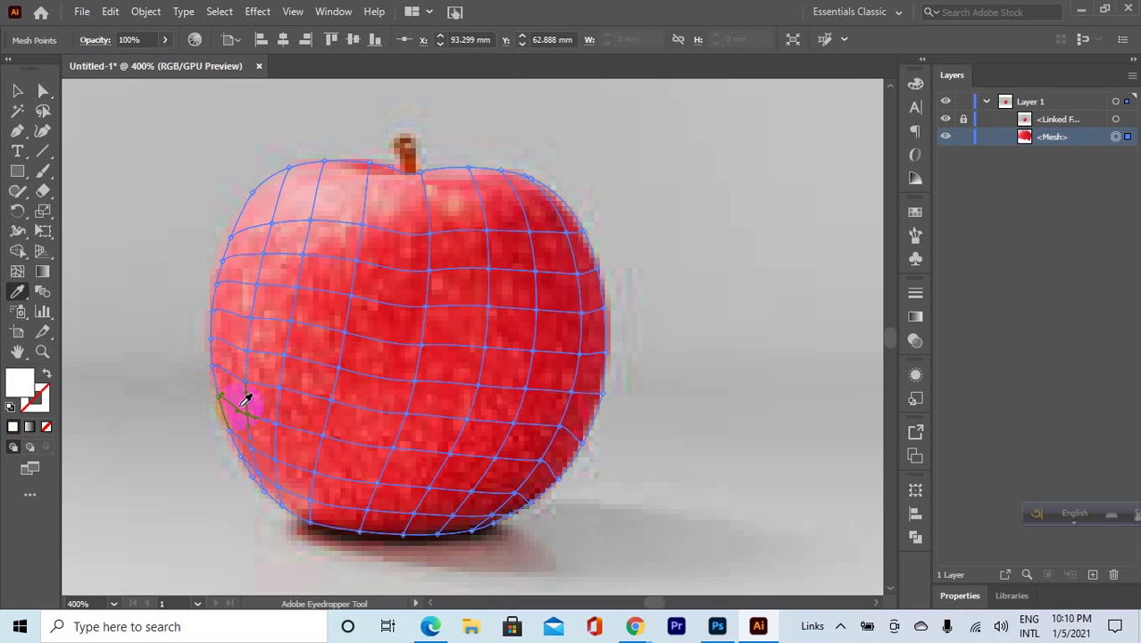
left_click(245, 400)
key("a")
left_click(269, 412)
key("i")
left_click(272, 408)
Apply sampled photo reds to the two mesh points left of centre in the eighth row.
key("a")
left_click(315, 436)
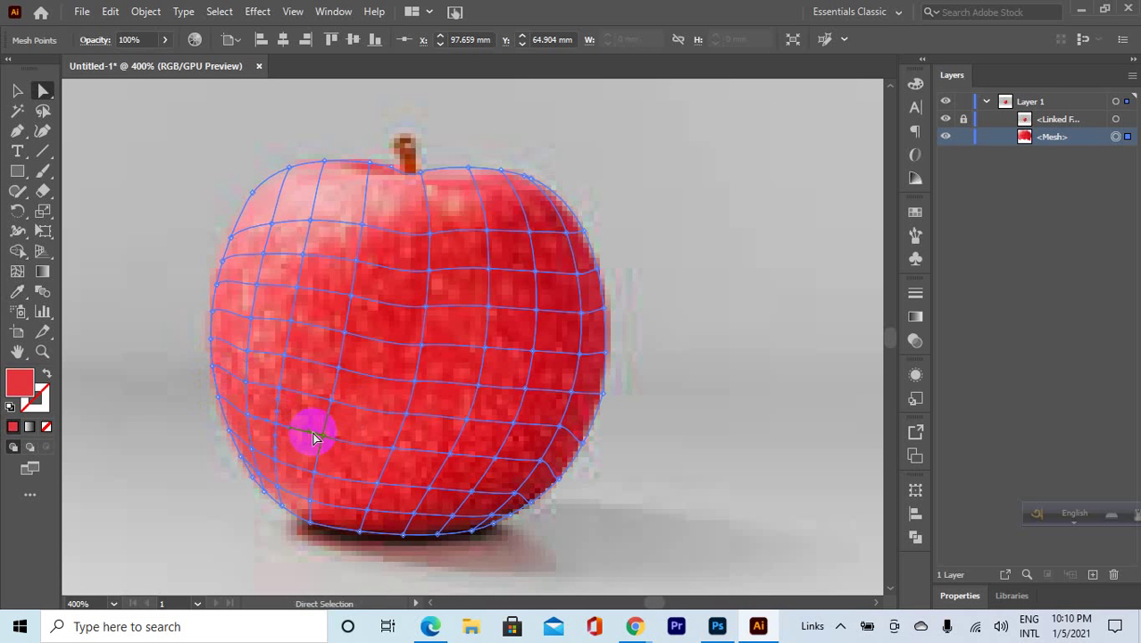
key("i")
left_click(320, 426)
key("a")
left_click(363, 445)
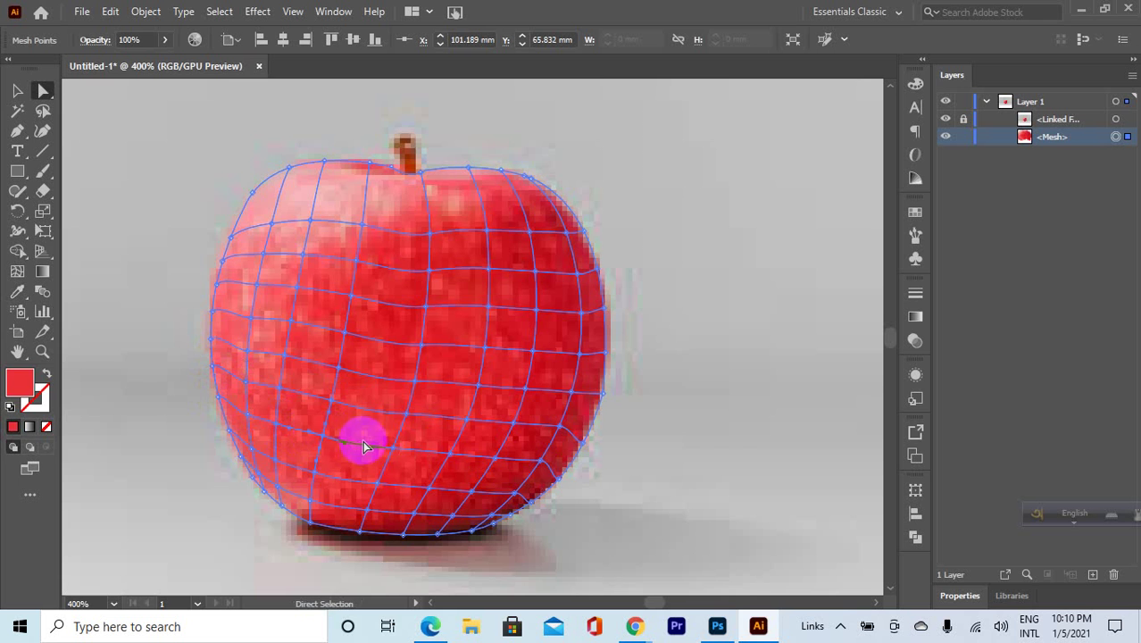
key("i")
left_click(374, 423)
Colour the two mesh points just right of centre in the eighth row with deeper reds sampled from the photo.
key("a")
left_click(449, 457)
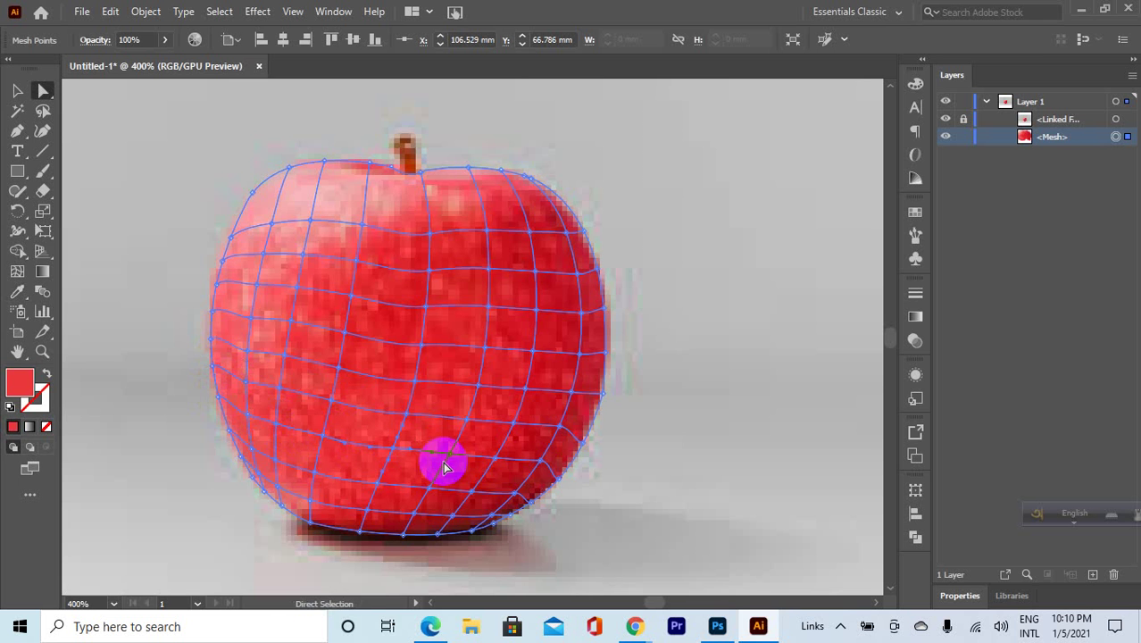
key("i")
left_click(460, 451)
key("a")
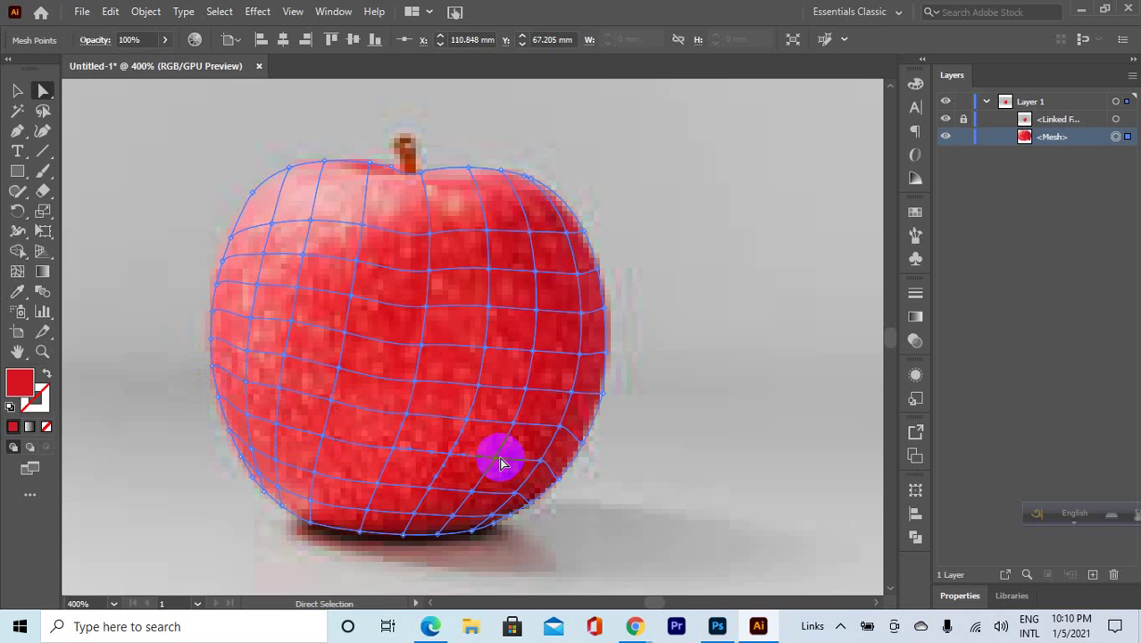
key("i")
left_click(498, 449)
Colour the eighth row's mesh point just inside the right outline with a red sampled from the photo.
key("a")
left_click(529, 470)
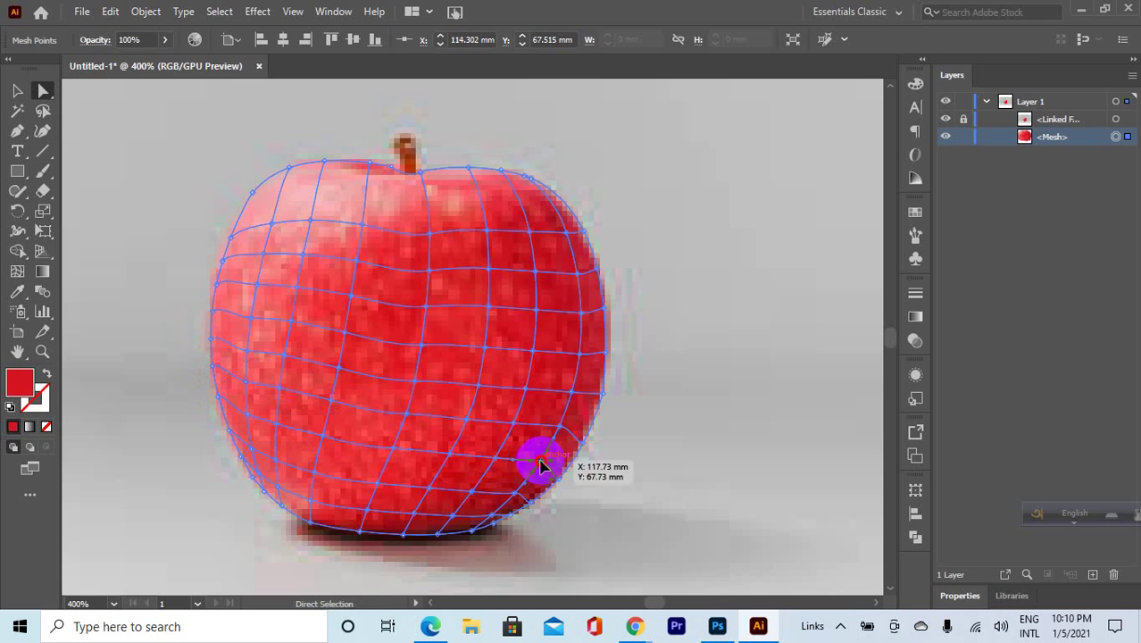
key("i")
left_click(532, 454)
key("a")
left_click(547, 474)
left_click(560, 484)
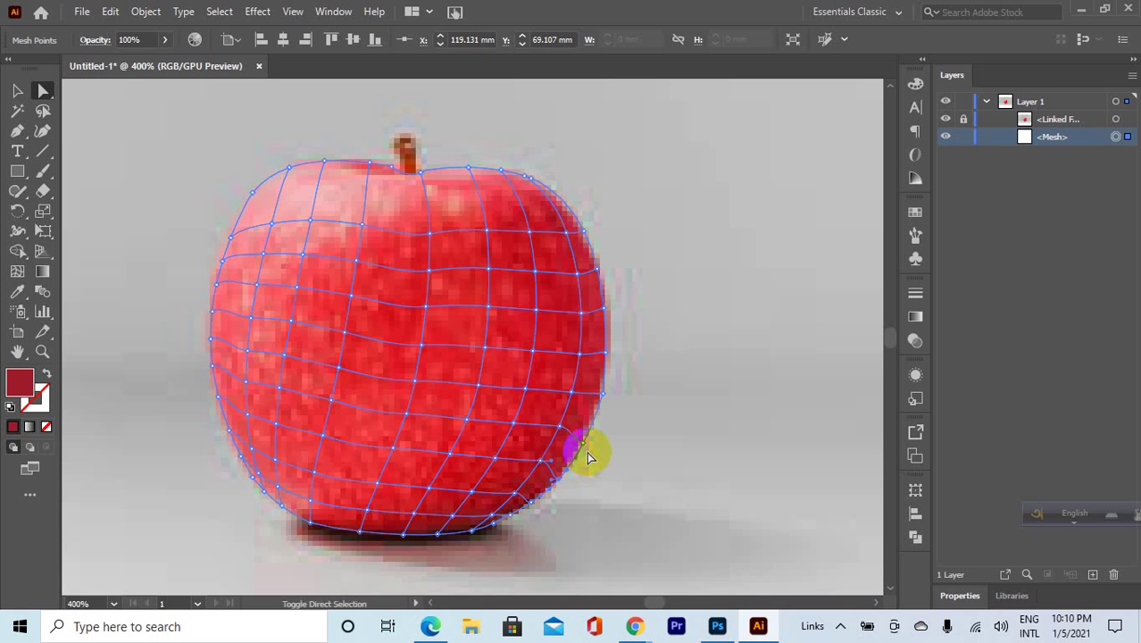
left_click(588, 457)
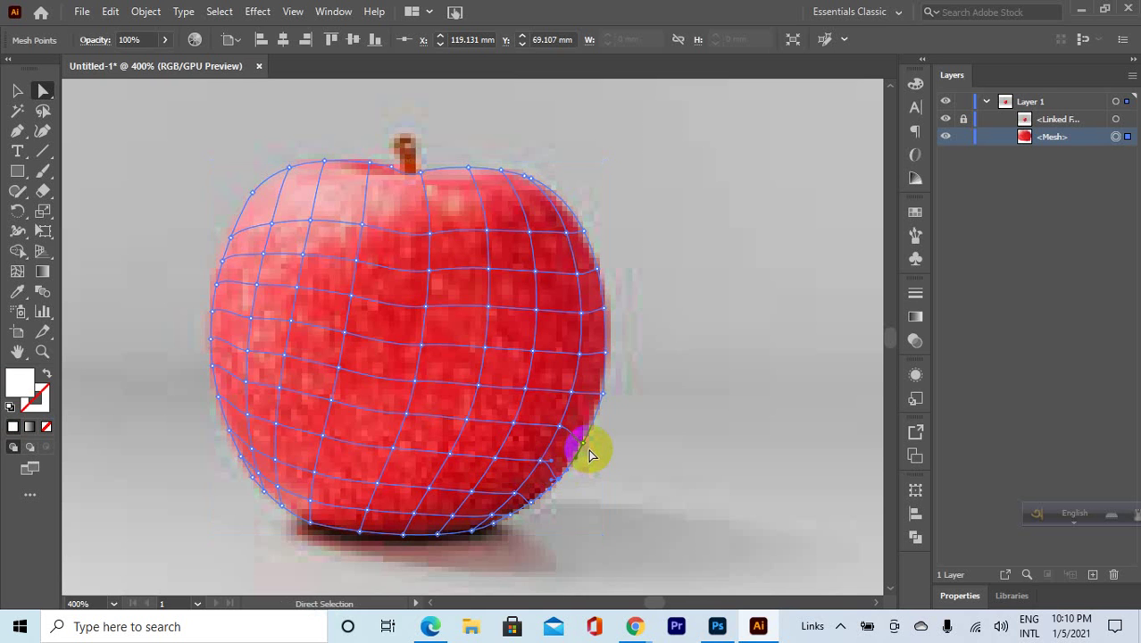
left_click(496, 458)
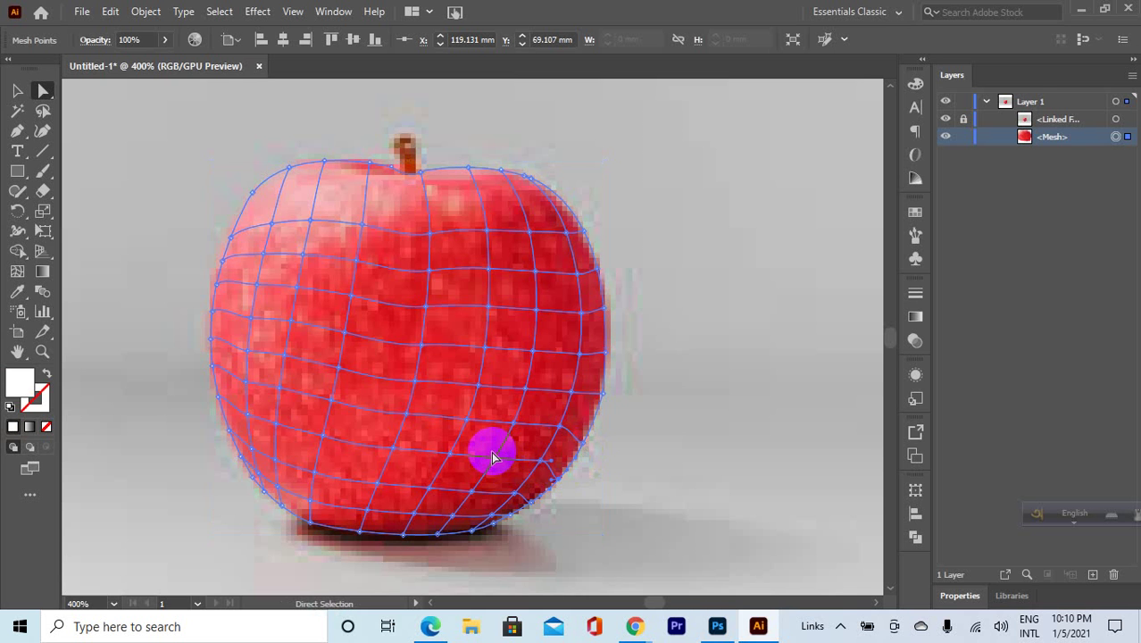
left_click(386, 525)
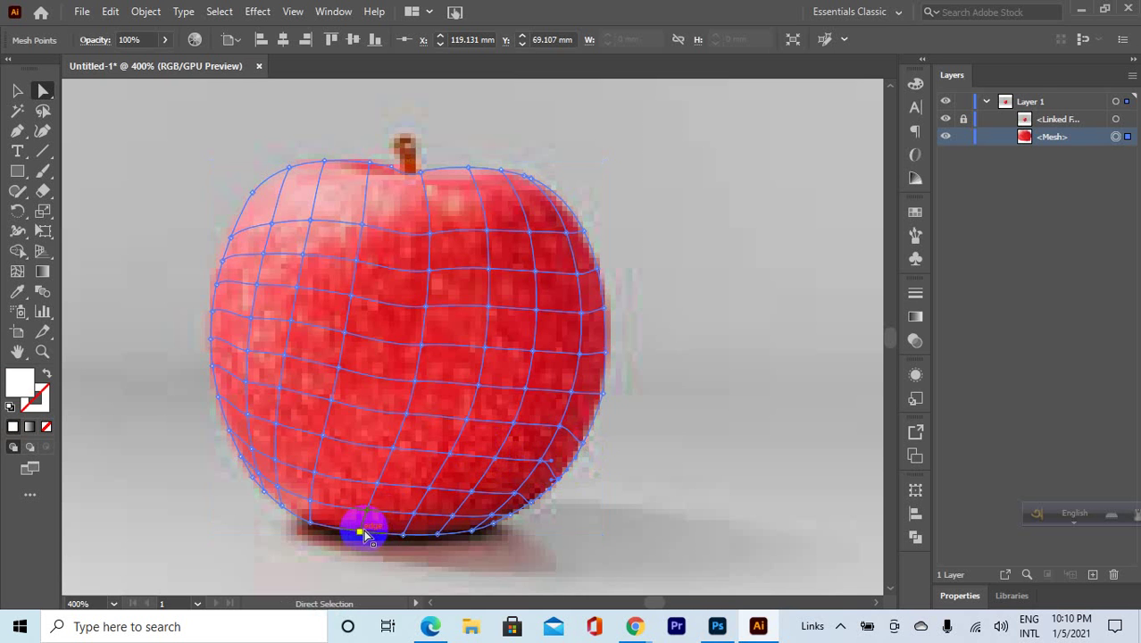
left_click_drag(372, 518, 373, 518)
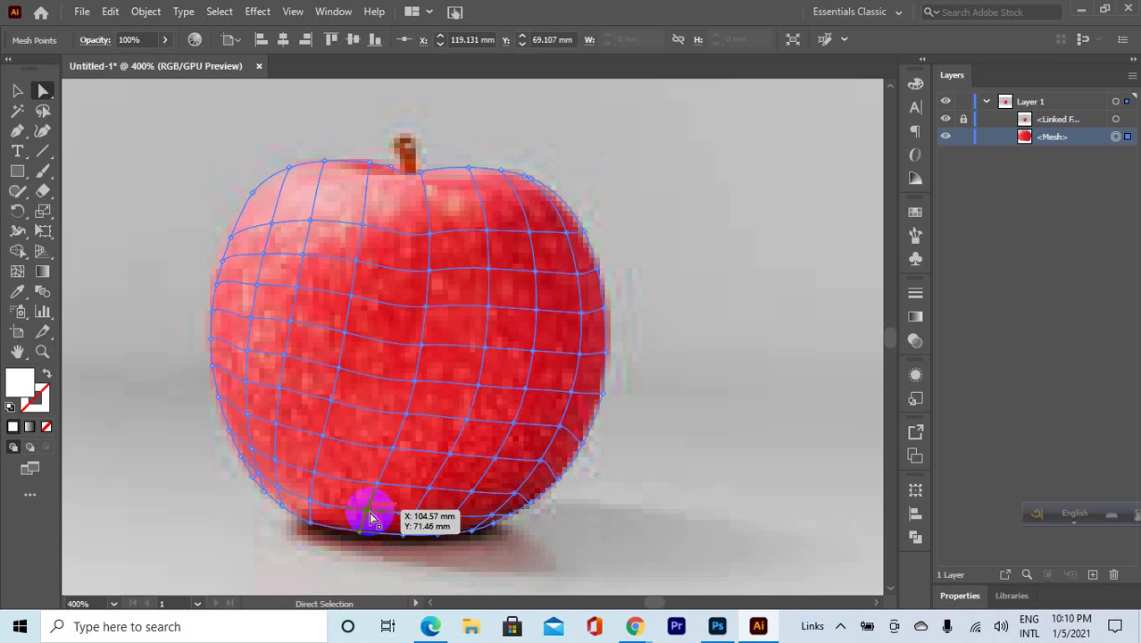
Colour three mesh points near the apple's lower-left outline with reds sampled from the photo beside them.
left_click(314, 503)
key("i")
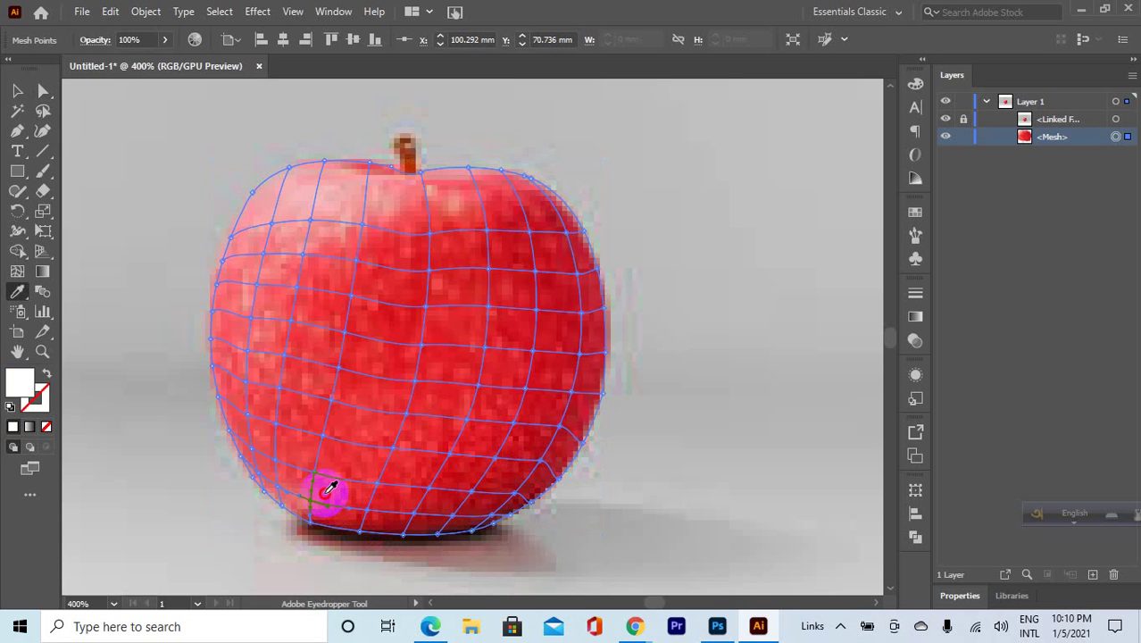
left_click(328, 487)
left_click(276, 482)
key("a")
left_click(259, 480)
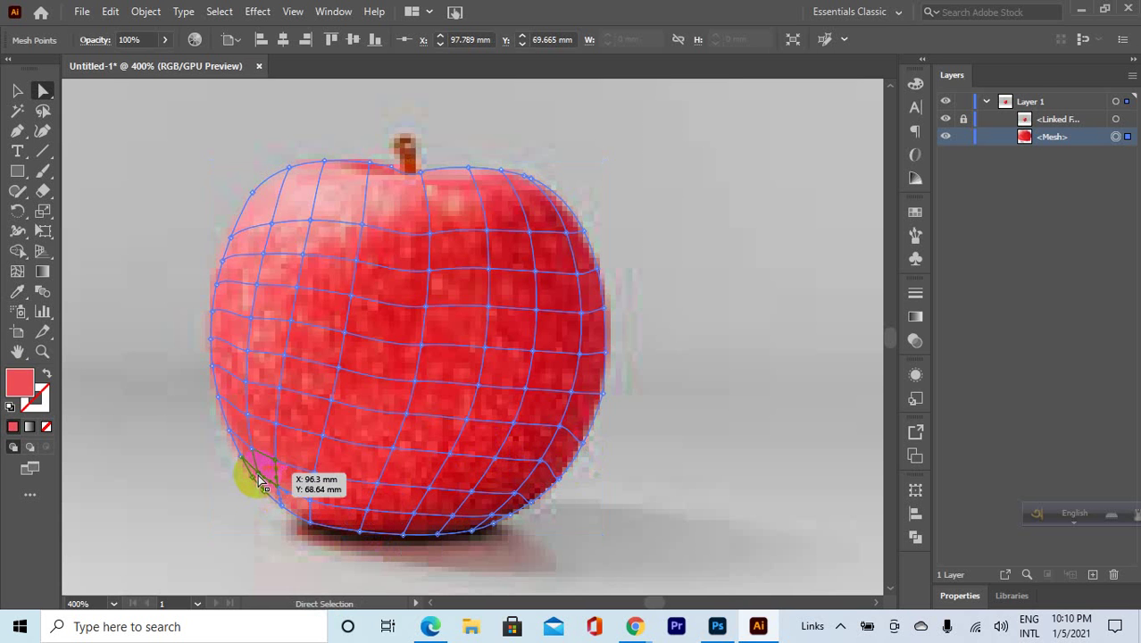
left_click_drag(259, 480, 260, 477)
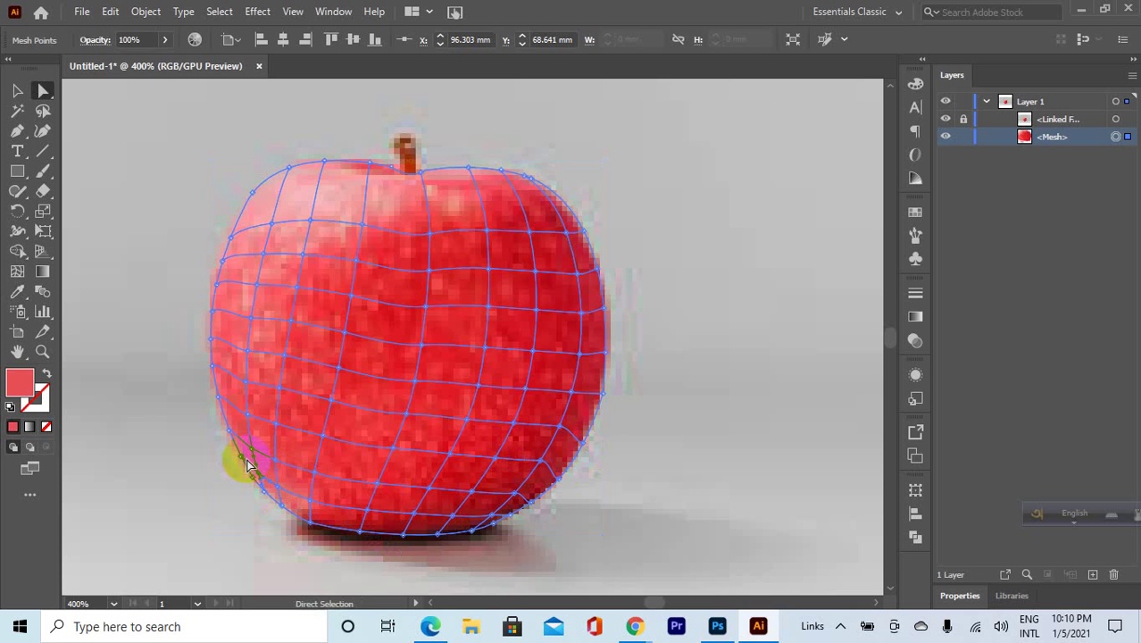
Colour the mesh points down the lower-left outline with pinkish reds sampled from the adjacent photo areas.
left_click(247, 462)
key("i")
key("a")
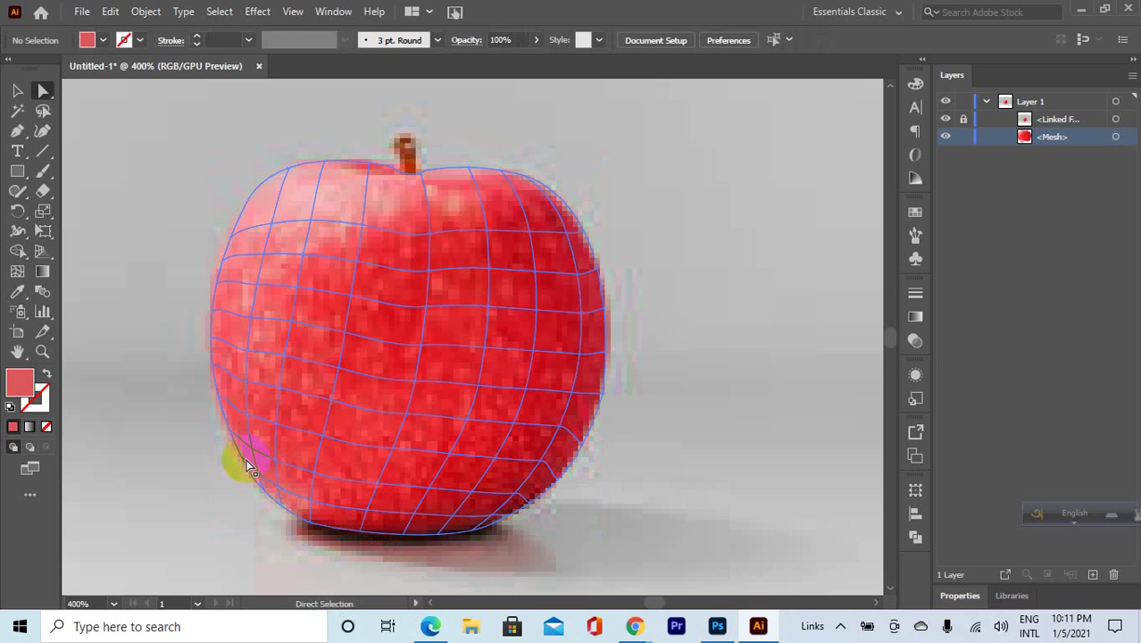
left_click_drag(250, 449, 257, 452)
key("i")
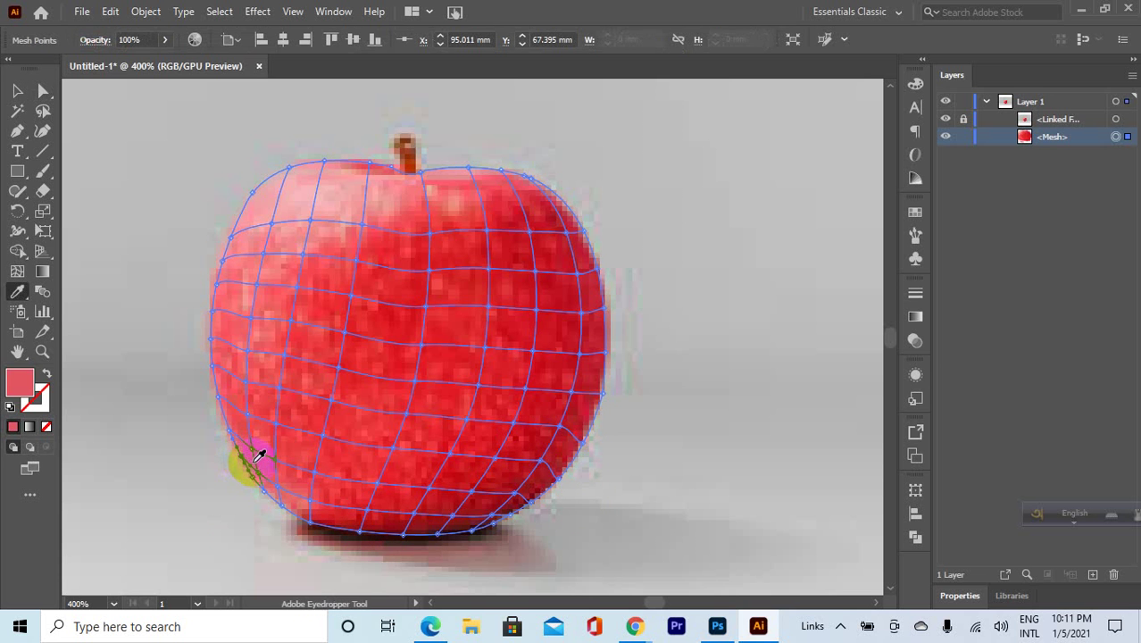
key("a")
key("i")
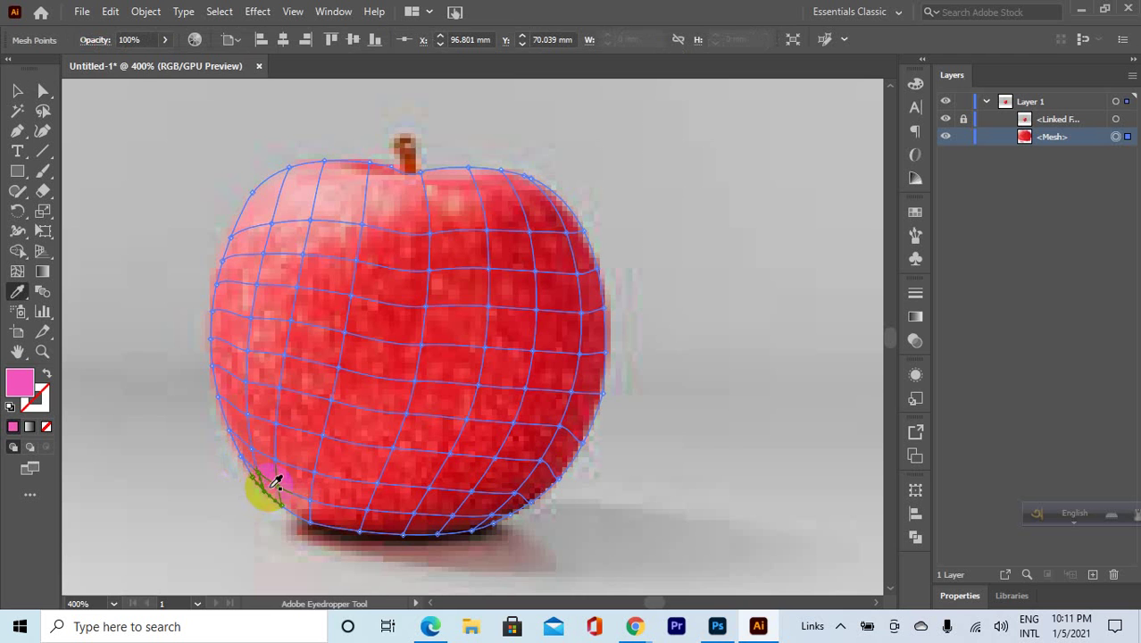
key("a")
Colour the mesh points along the left part of the apple's bottom outline with reds sampled from the photo.
left_click_drag(272, 504, 356, 527)
key("i")
key("a")
key("a")
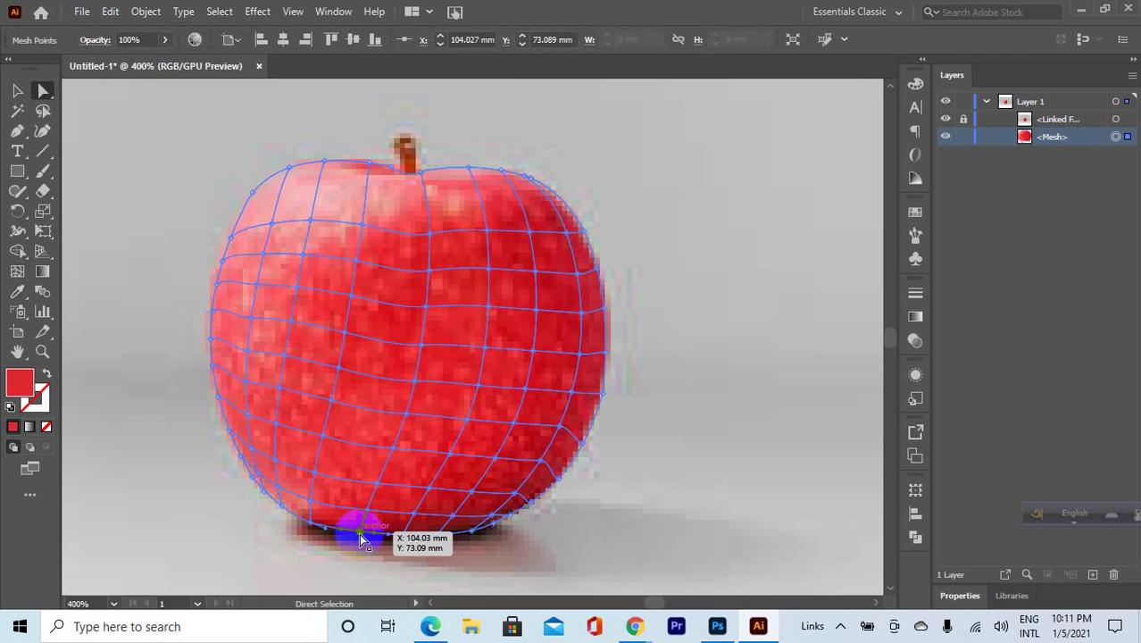
key("i")
left_click(336, 523)
key("a")
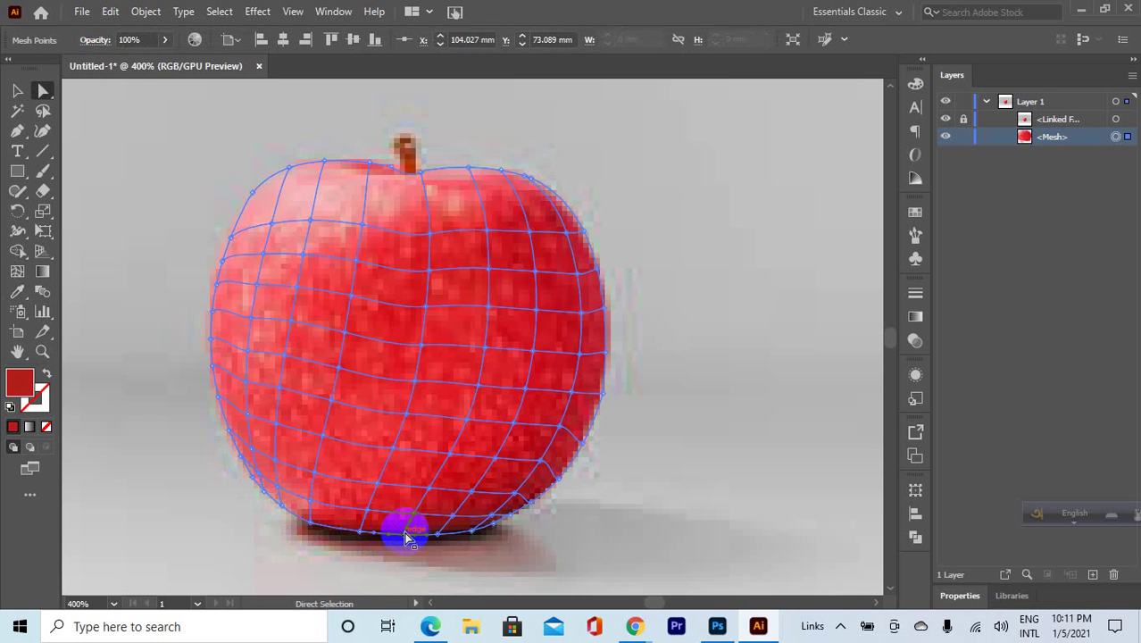
Apply dark reds sampled from the photo to the two mesh points at the middle of the bottom outline.
key("i")
left_click(382, 522)
key("a")
left_click(439, 534)
key("i")
left_click(434, 526)
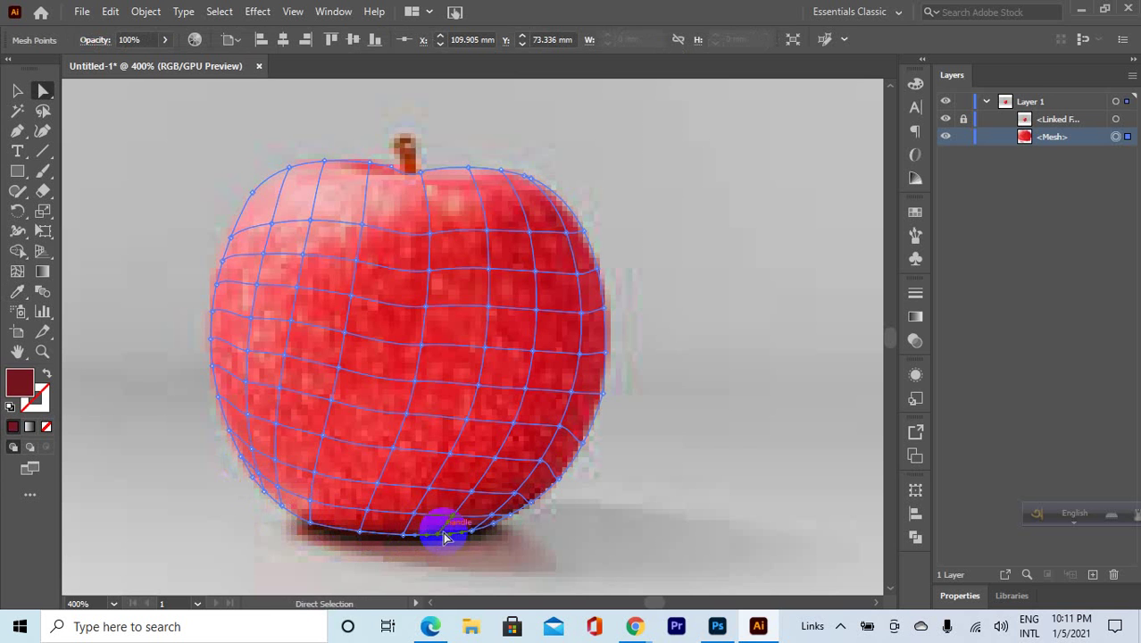
Colour the next two mesh points rightward on the bottom outline with dark maroons sampled from the photo.
key("a")
left_click(471, 530)
key("i")
left_click(464, 525)
key("a")
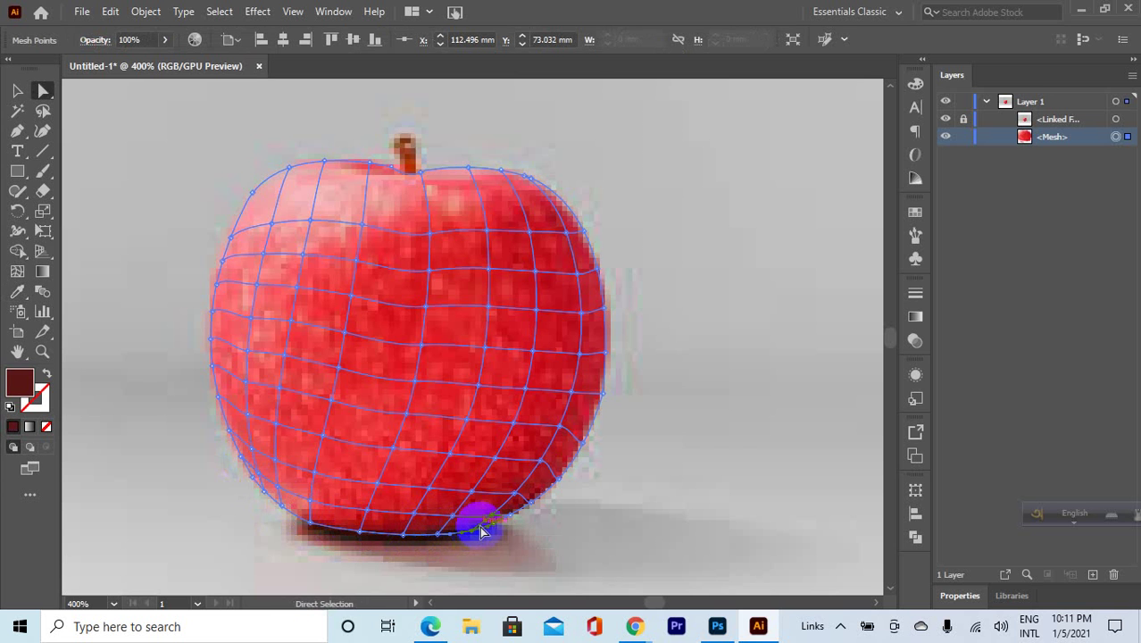
left_click(496, 526)
key("i")
left_click(498, 527)
key("a")
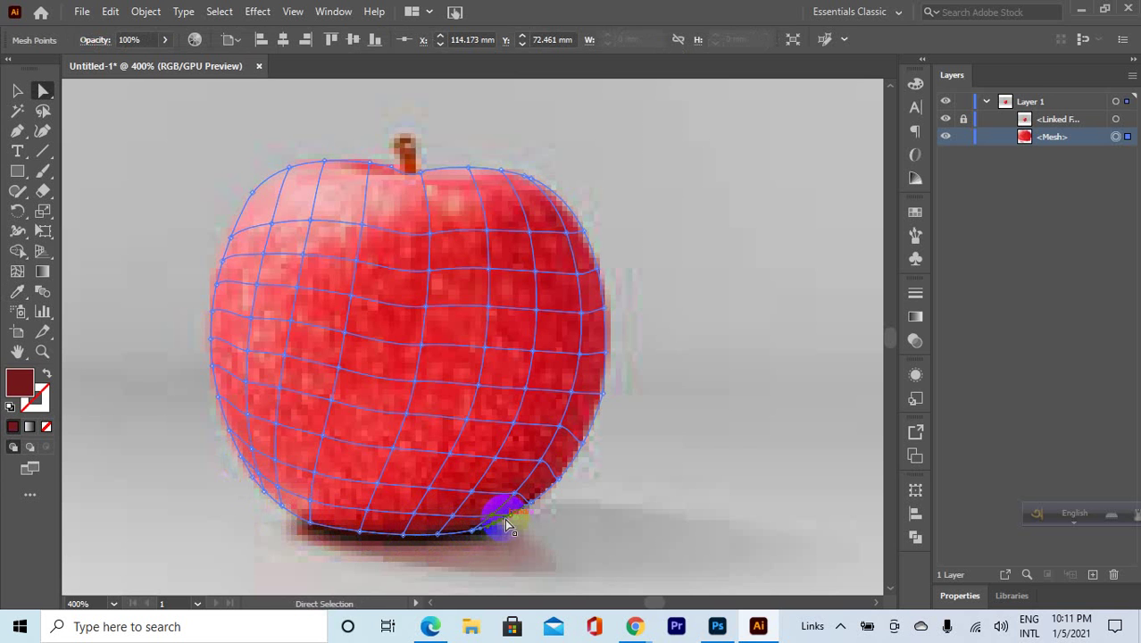
Colour three mesh points up the apple's lower-right outline with deep reds sampled from the photo.
left_click(507, 522)
key("i")
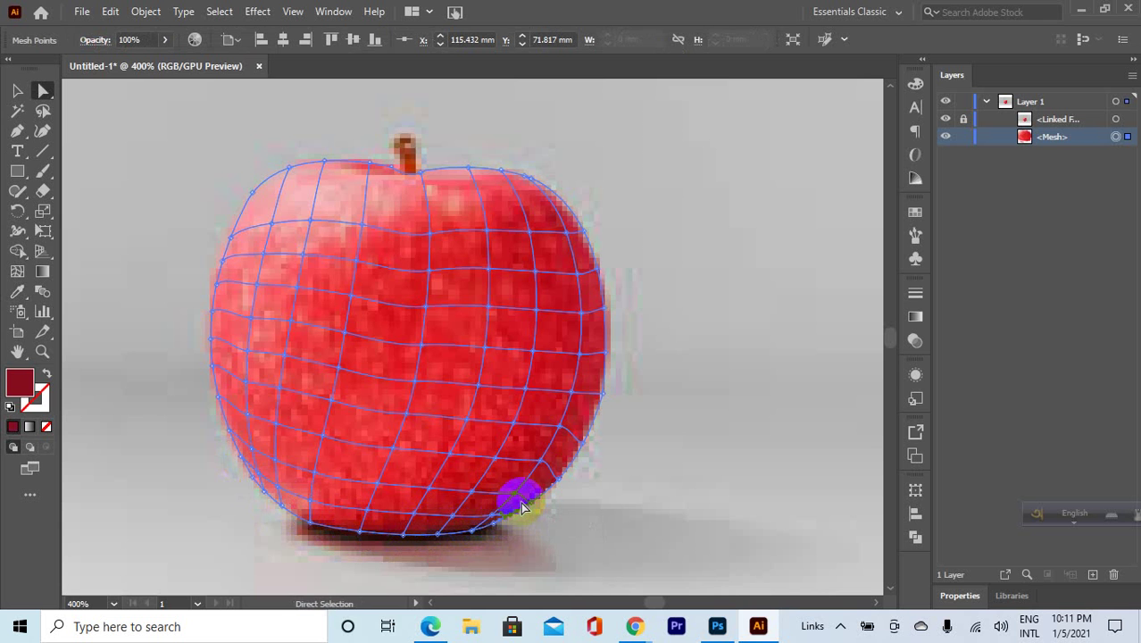
left_click(532, 501)
key("i")
left_click(534, 482)
key("a")
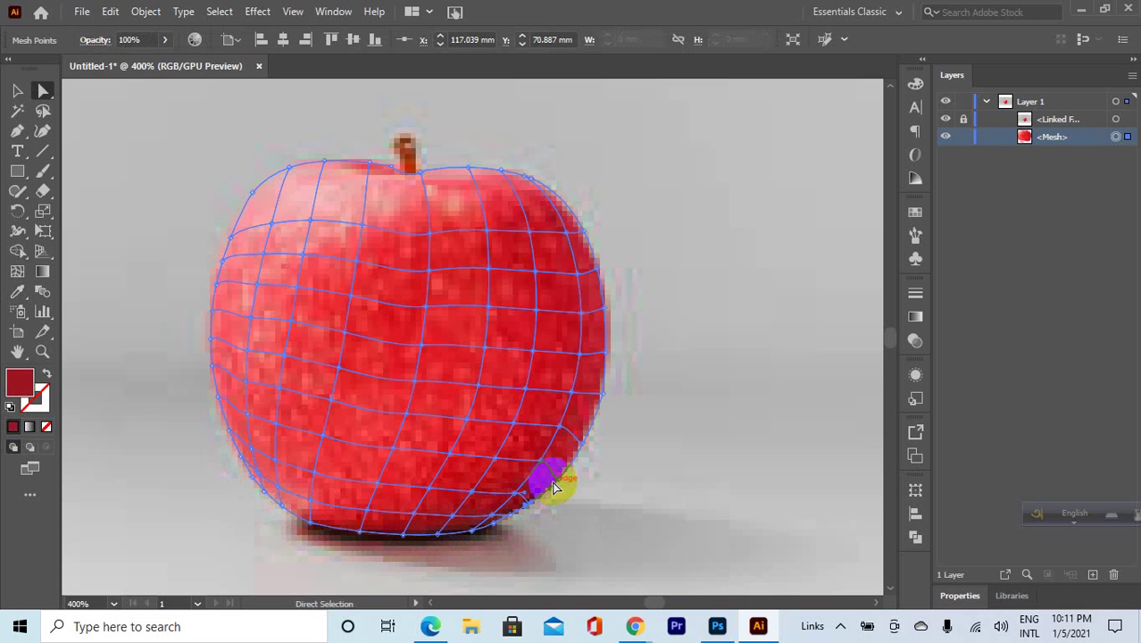
left_click(559, 482)
key("i")
key("a")
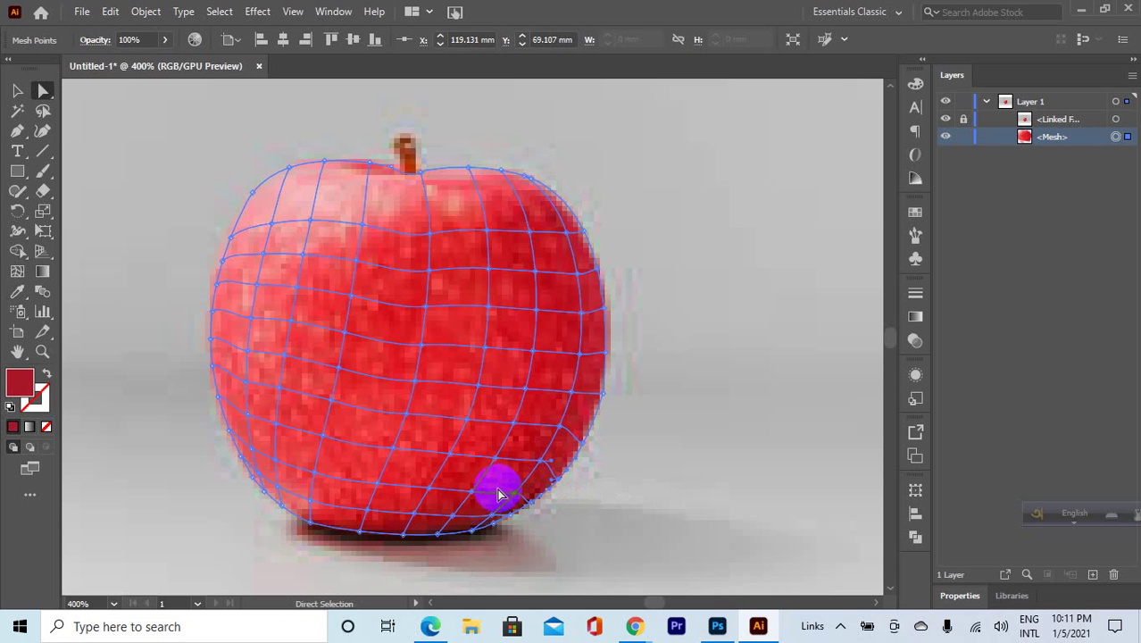
Colour the mesh points in the row just above the bottom outline, from right to left, with sampled photo reds.
left_click(459, 506)
left_click(483, 509)
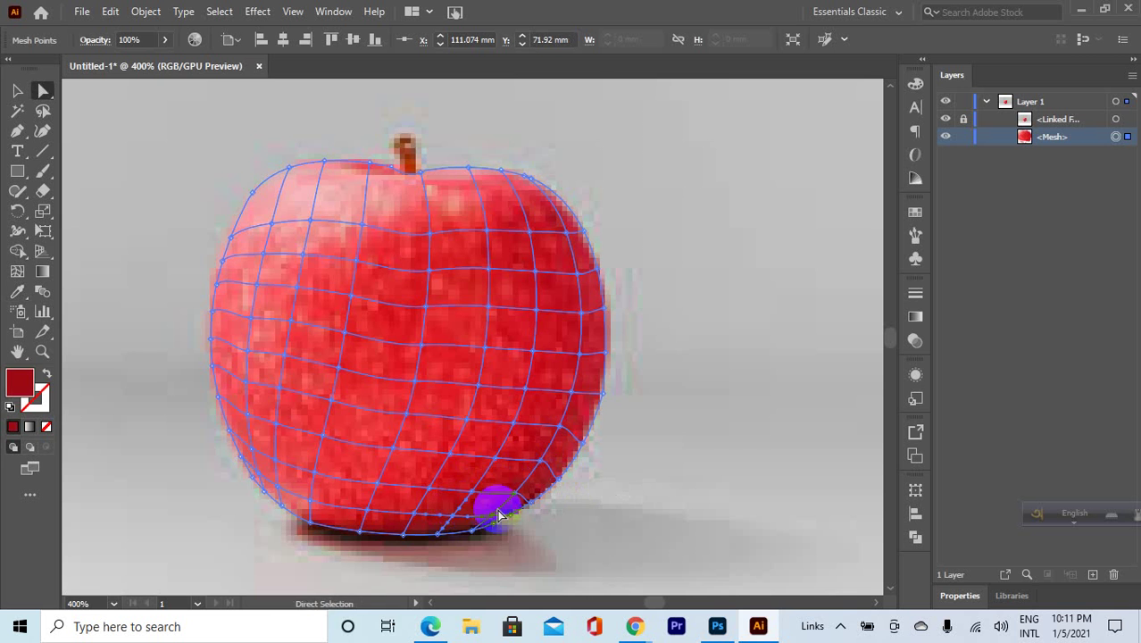
left_click(415, 516)
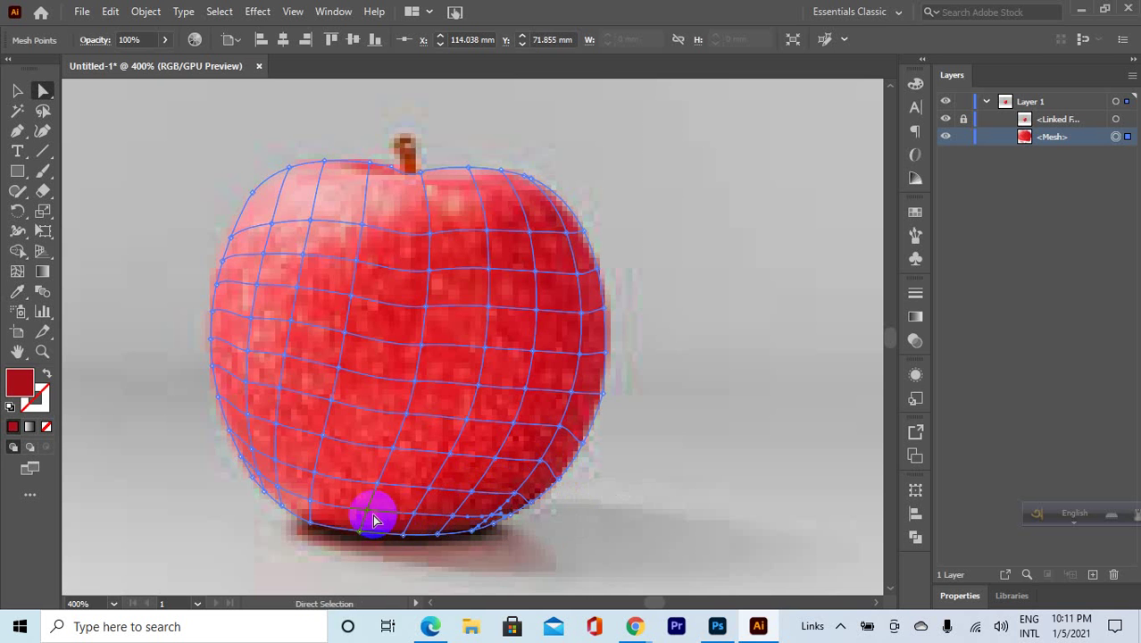
left_click(302, 507)
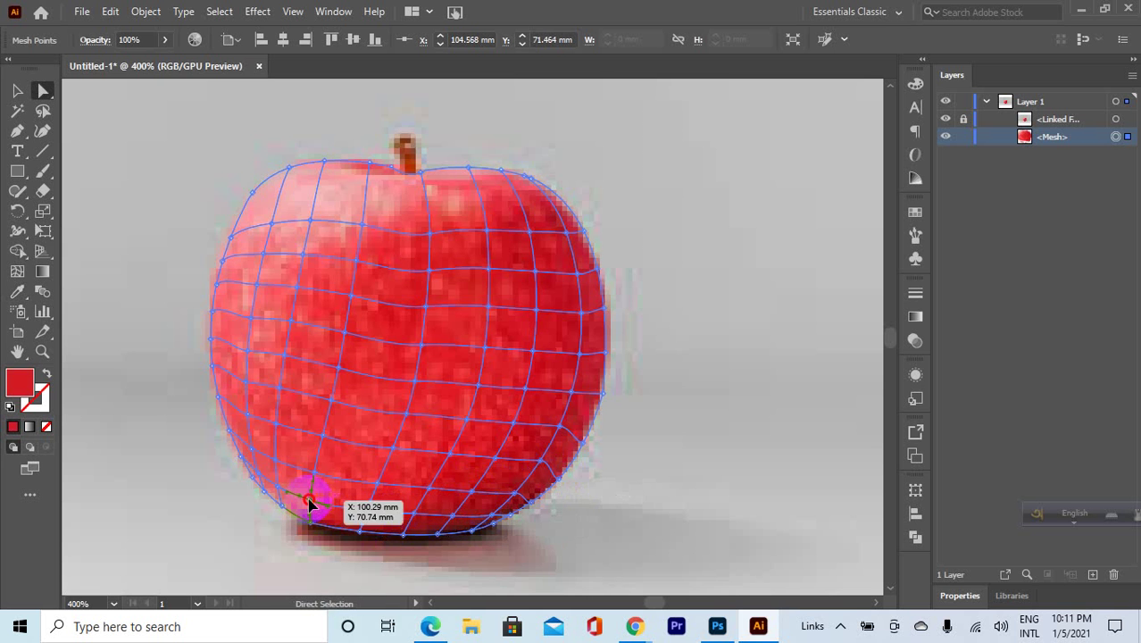
left_click(306, 502)
left_click(278, 490)
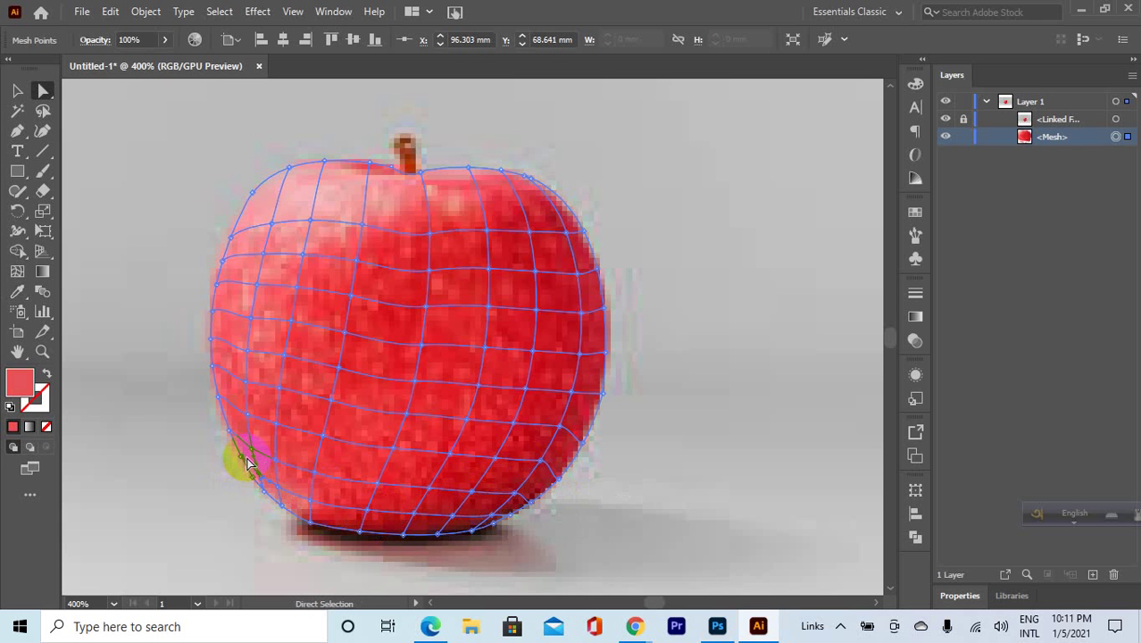
Resample a photo red for the lower-left outline mesh point and select its inner neighbour in the ninth row.
left_click(247, 462)
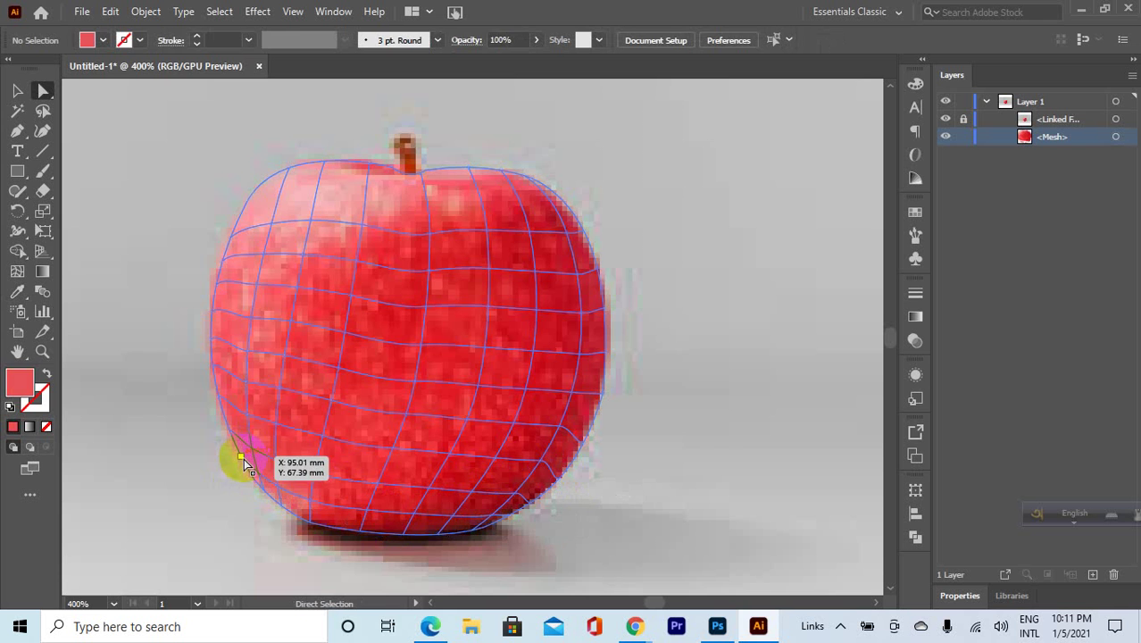
left_click(249, 449)
key("i")
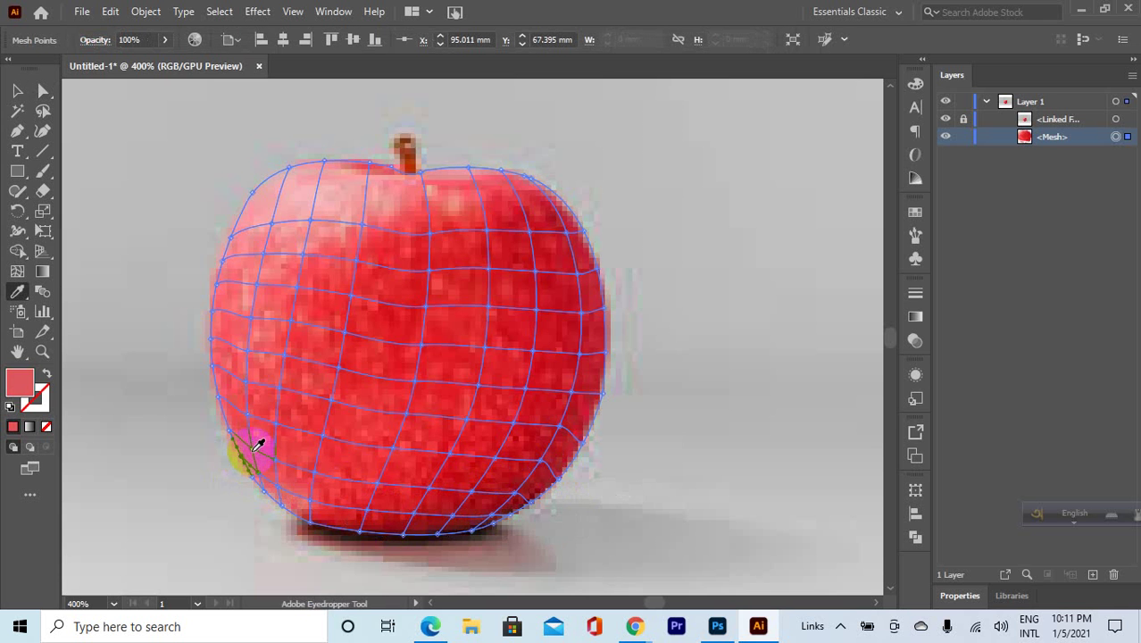
left_click(275, 456, "ctrl")
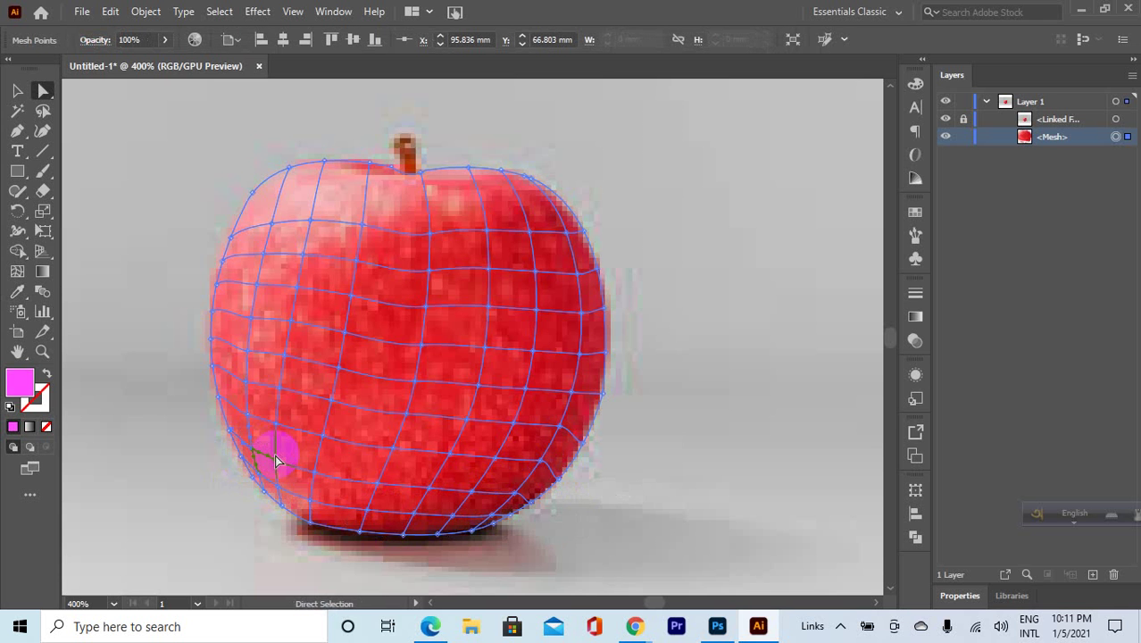
Colour the ninth row's mesh points from the left side to the centre with bright reds sampled from the photo.
left_click(298, 439)
left_click(316, 454)
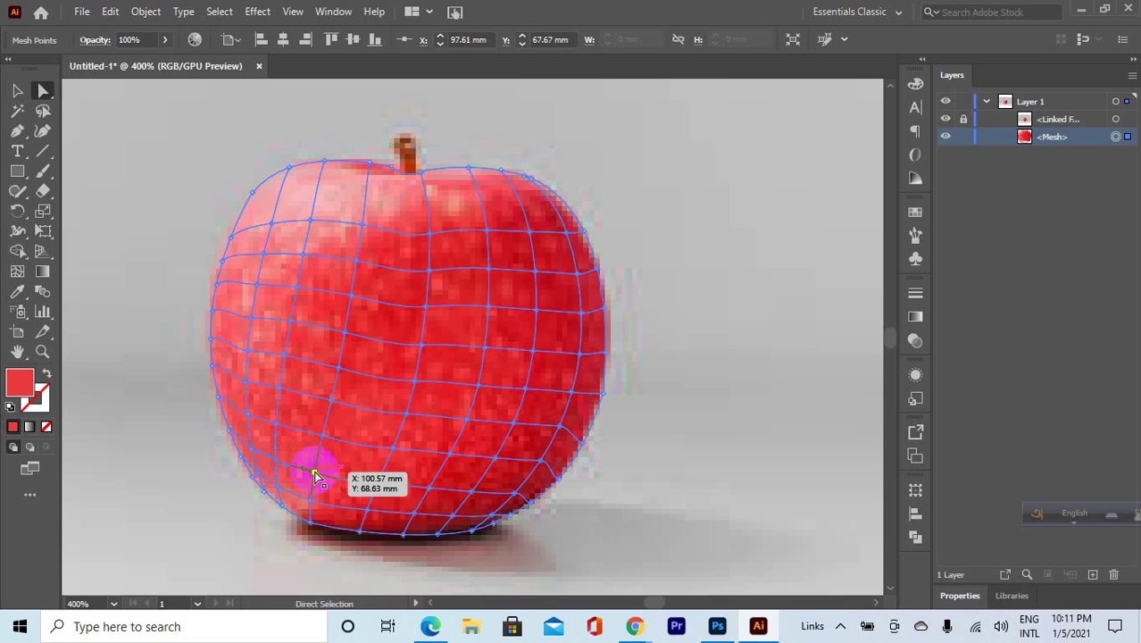
left_click(355, 446)
left_click(351, 455)
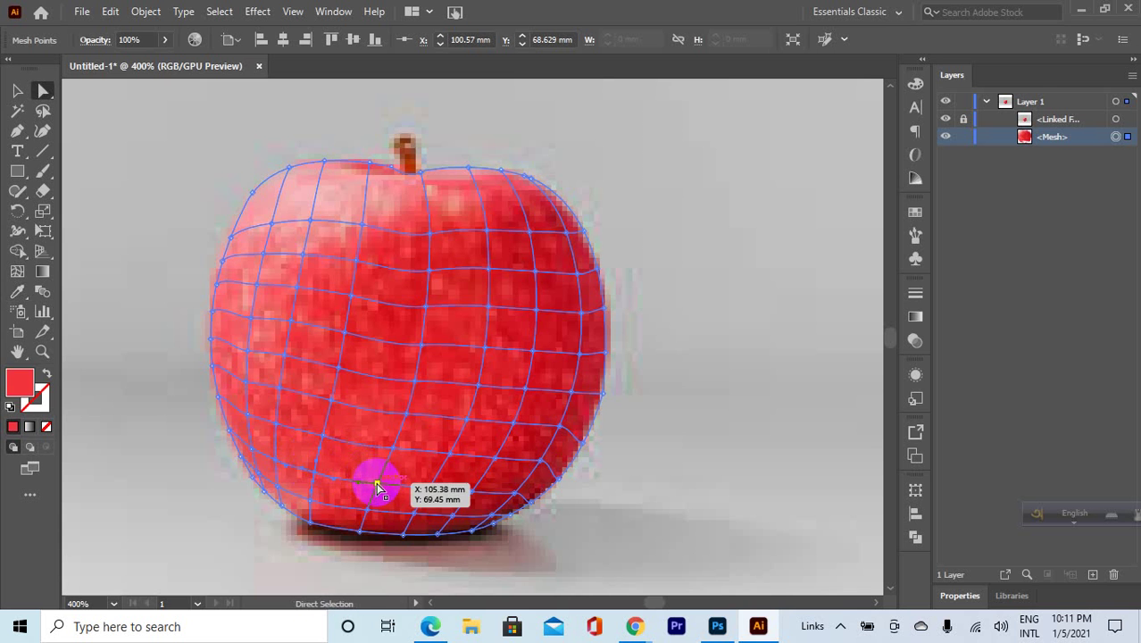
left_click(382, 483, "ctrl")
left_click(410, 472)
Colour the two mesh points right of centre in the ninth row with darker reds sampled from the photo.
key("a")
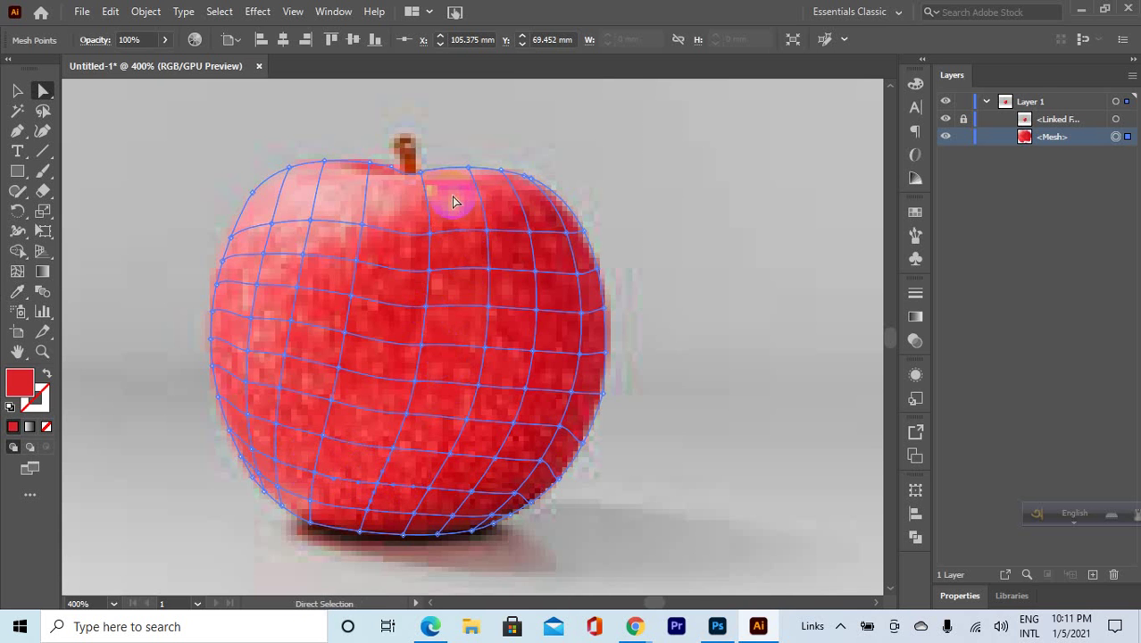
key("i")
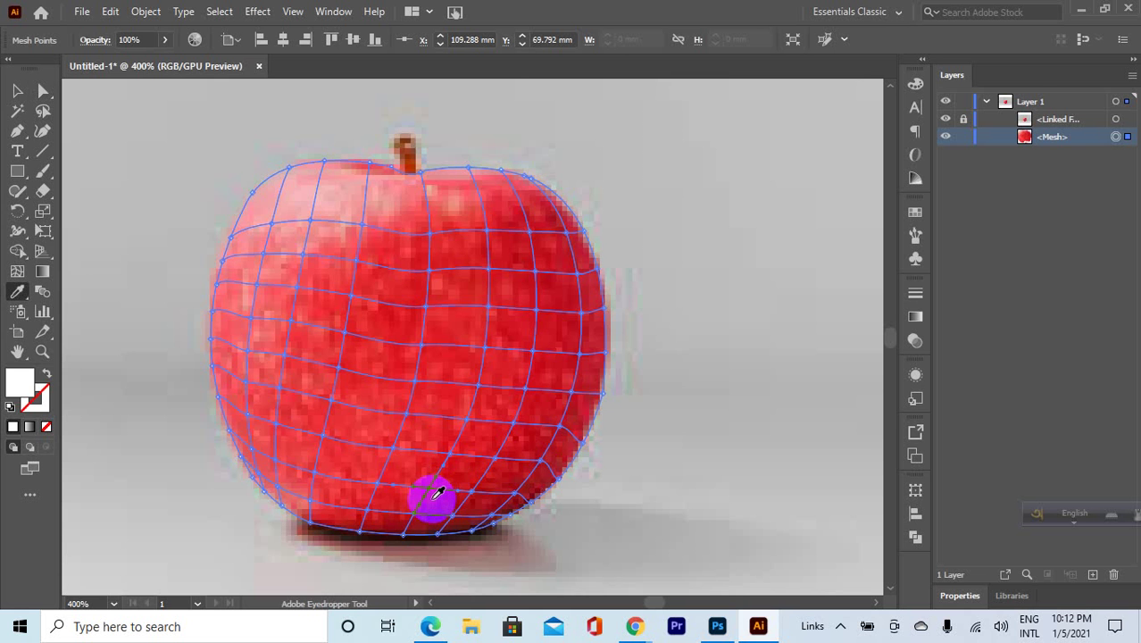
key("a")
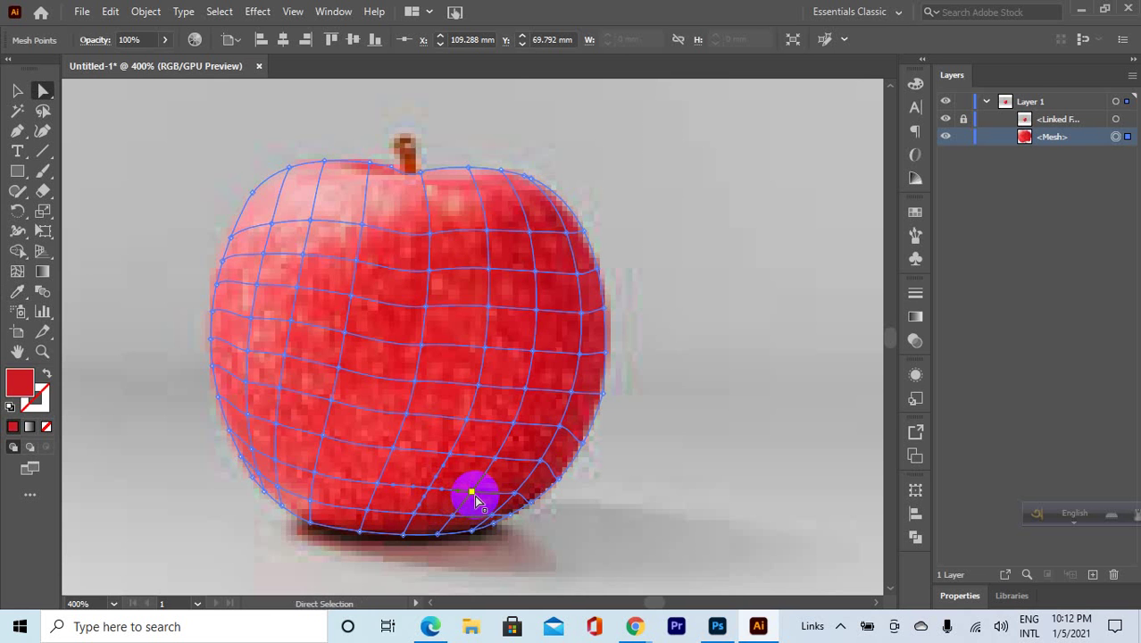
key("i")
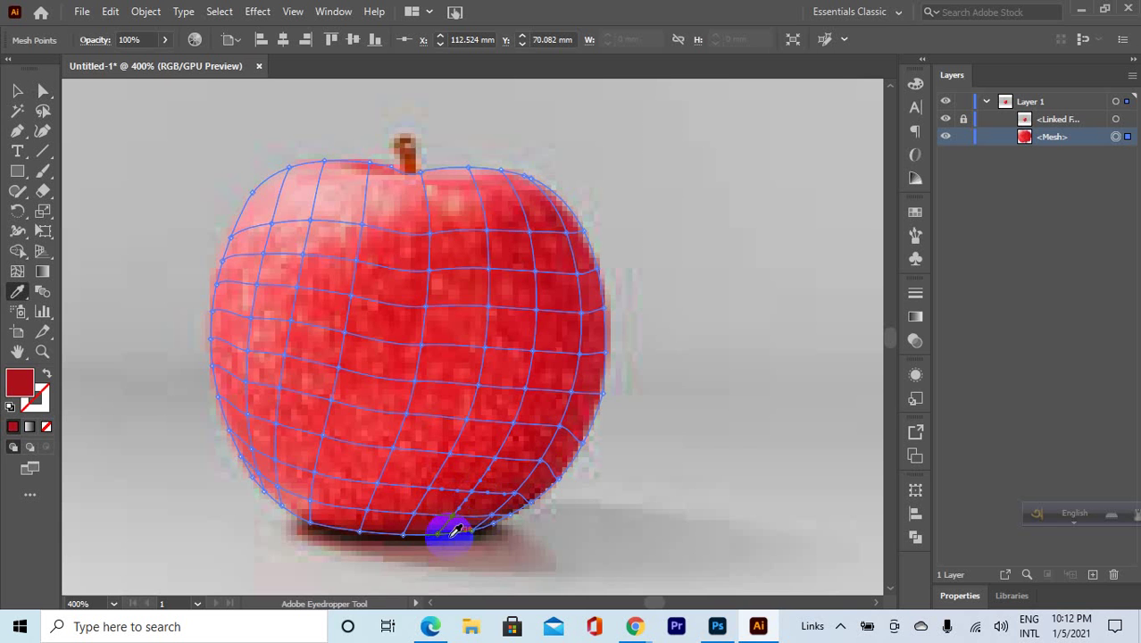
Recolour the two bottom-outline mesh points right of centre with dark maroons sampled from the photo.
left_click(436, 534, "ctrl")
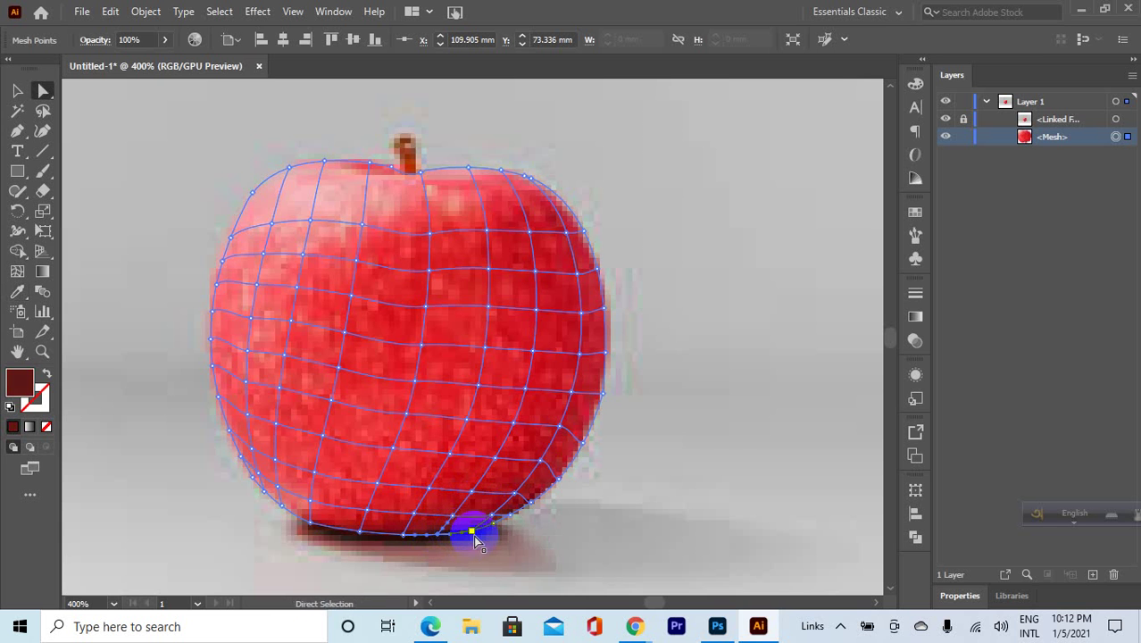
left_click_drag(473, 535, 480, 516)
key("a")
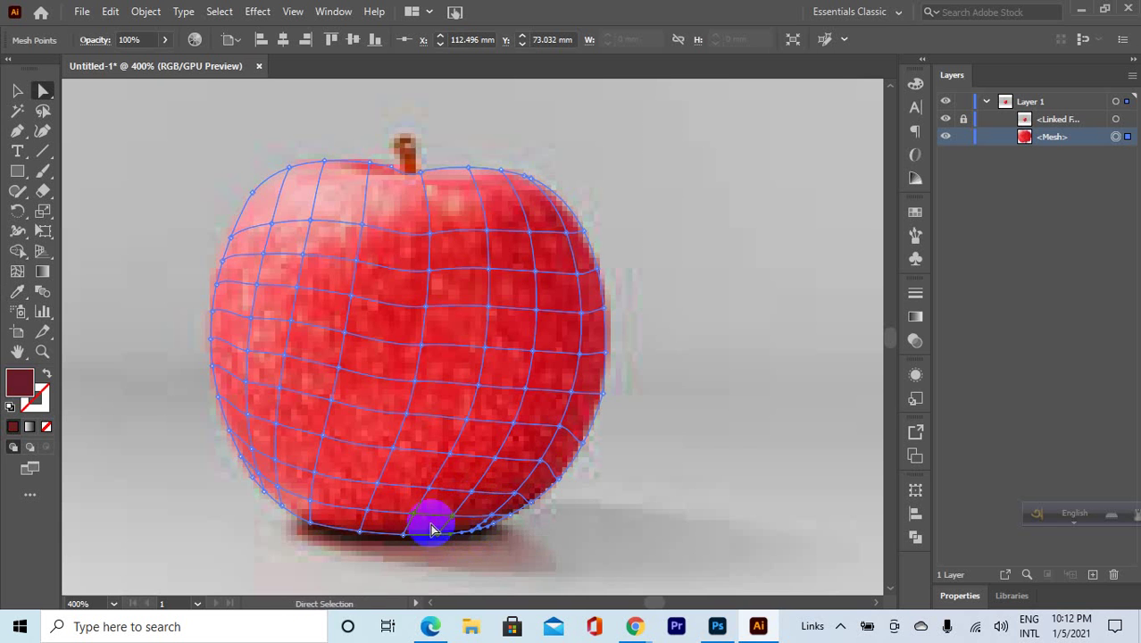
Select the bottom-outline mesh point left of centre and resample its colour from the photo.
left_click(357, 526)
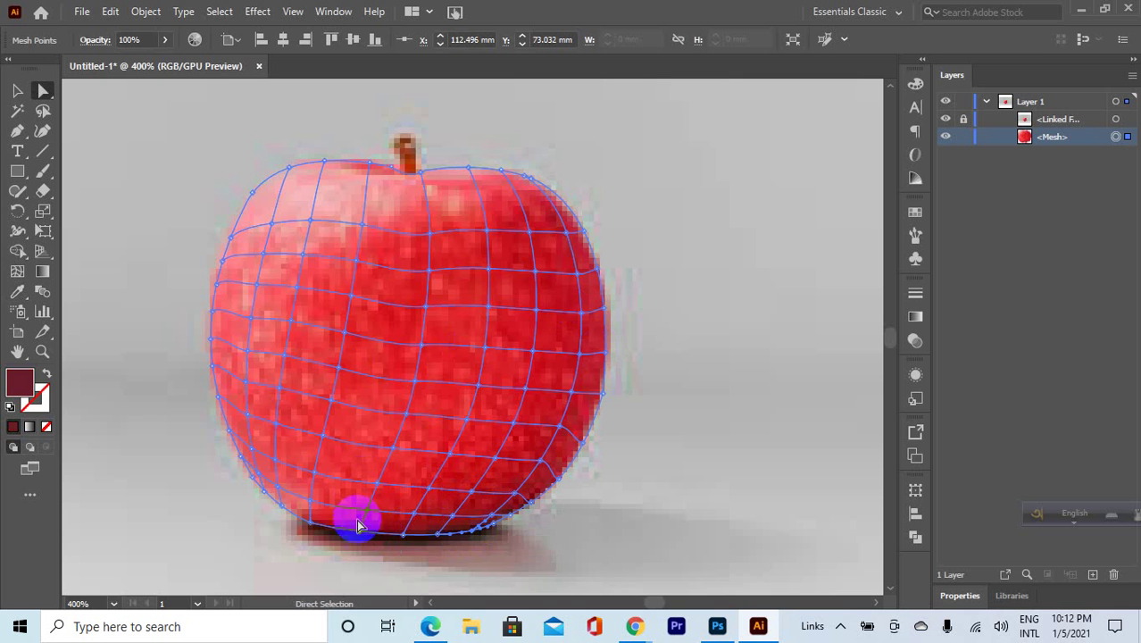
left_click(359, 533, "shift")
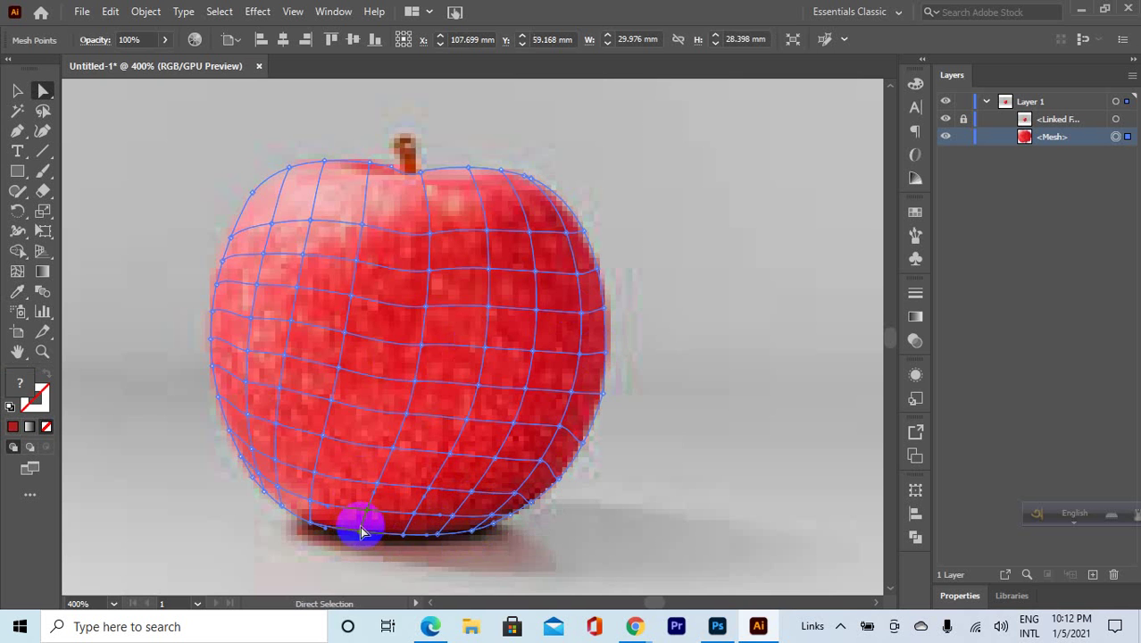
left_click(359, 533)
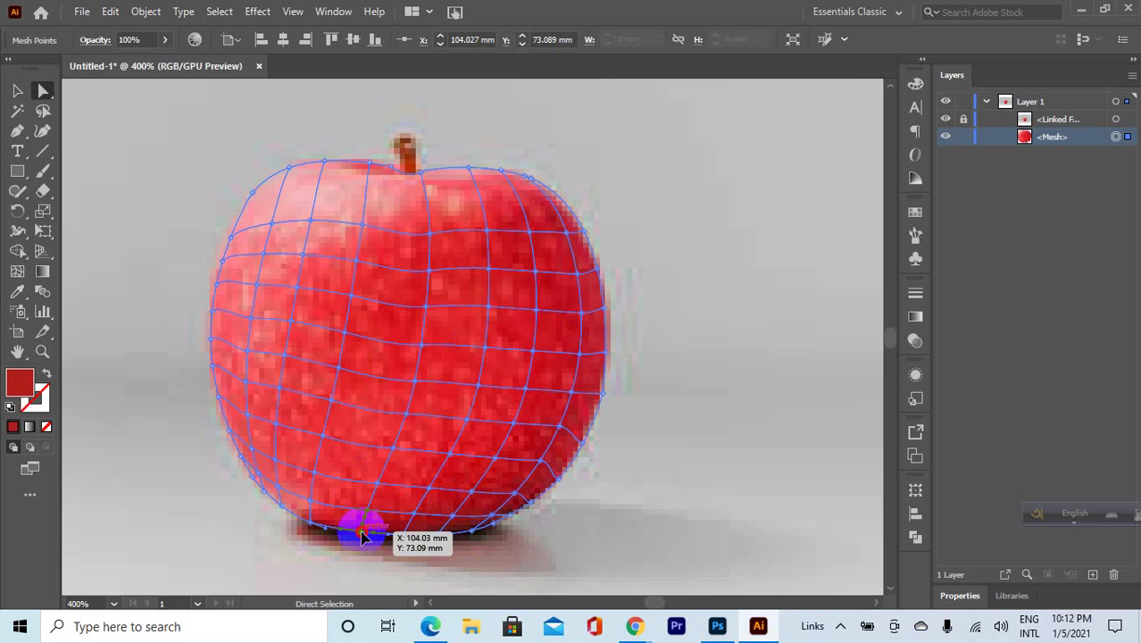
key("i")
key("a")
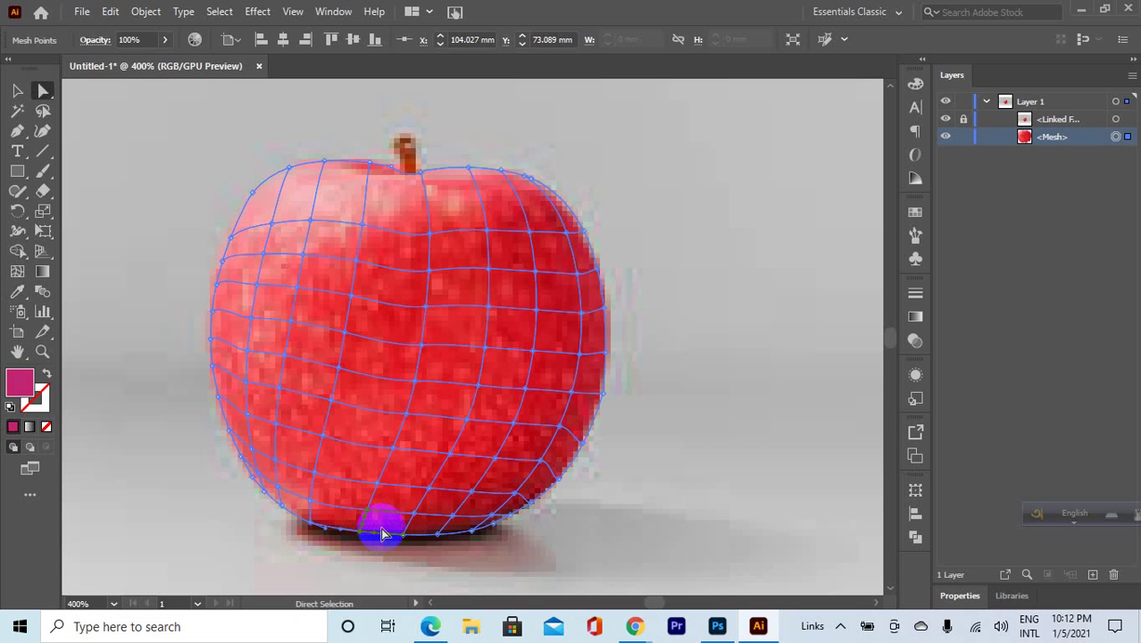
Recolour the bottom-outline mesh point below the apple's centre with a dark red sampled from the photo.
left_click(402, 537)
key("i")
left_click(407, 529)
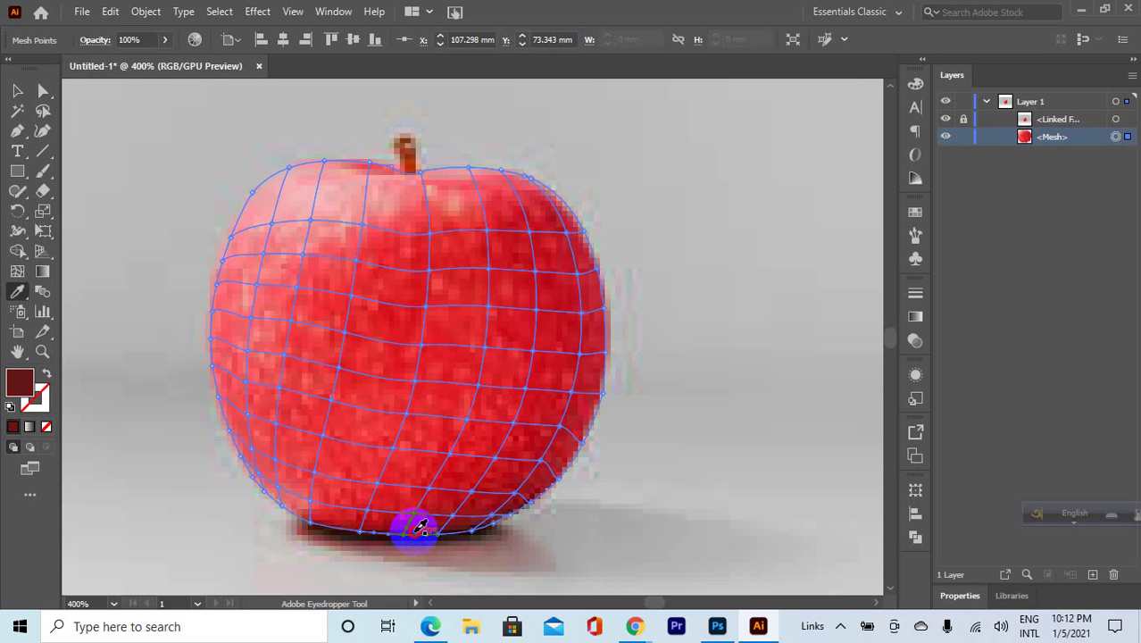
key("a")
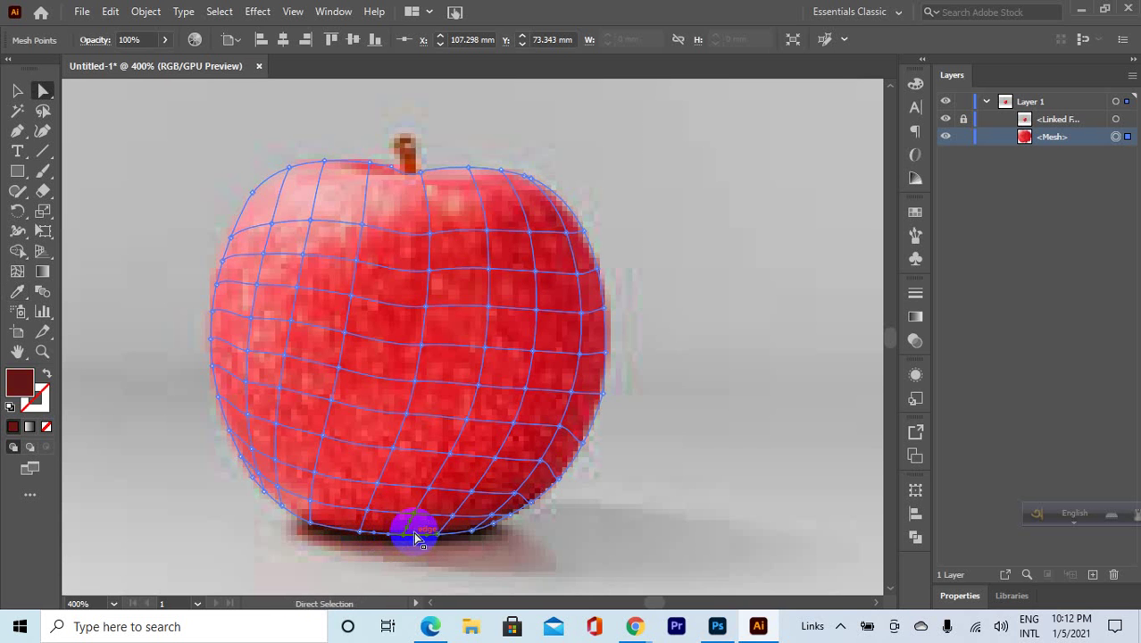
left_click(316, 526)
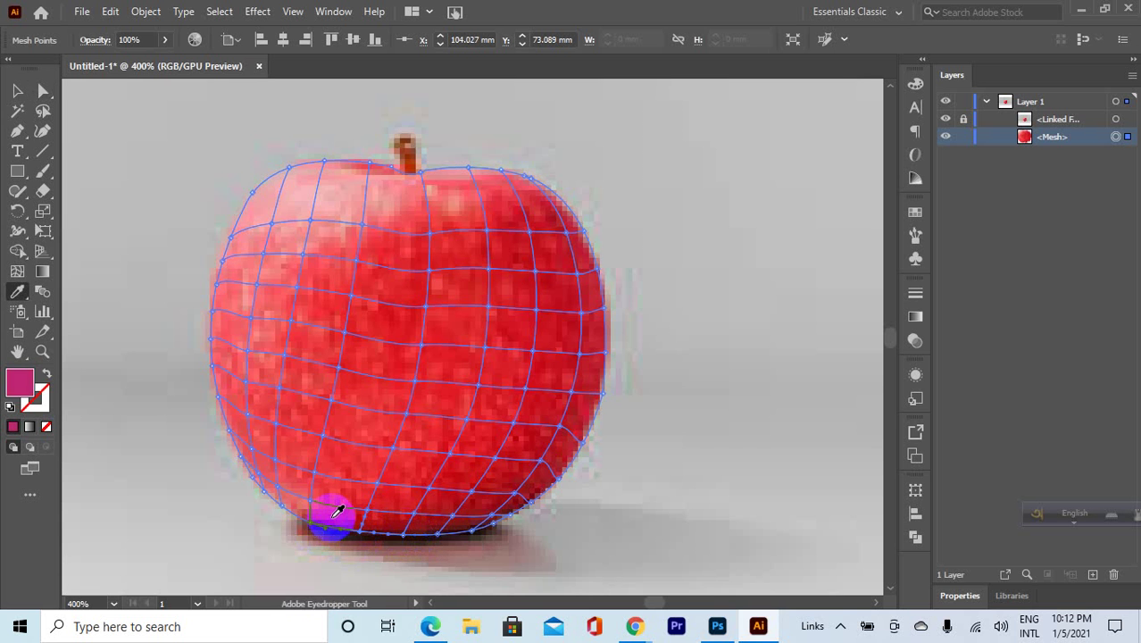
Hide the reference photo and recolour the right-outline mesh point below mid-height with deep red sampled from the adjoining mesh.
left_click(945, 119)
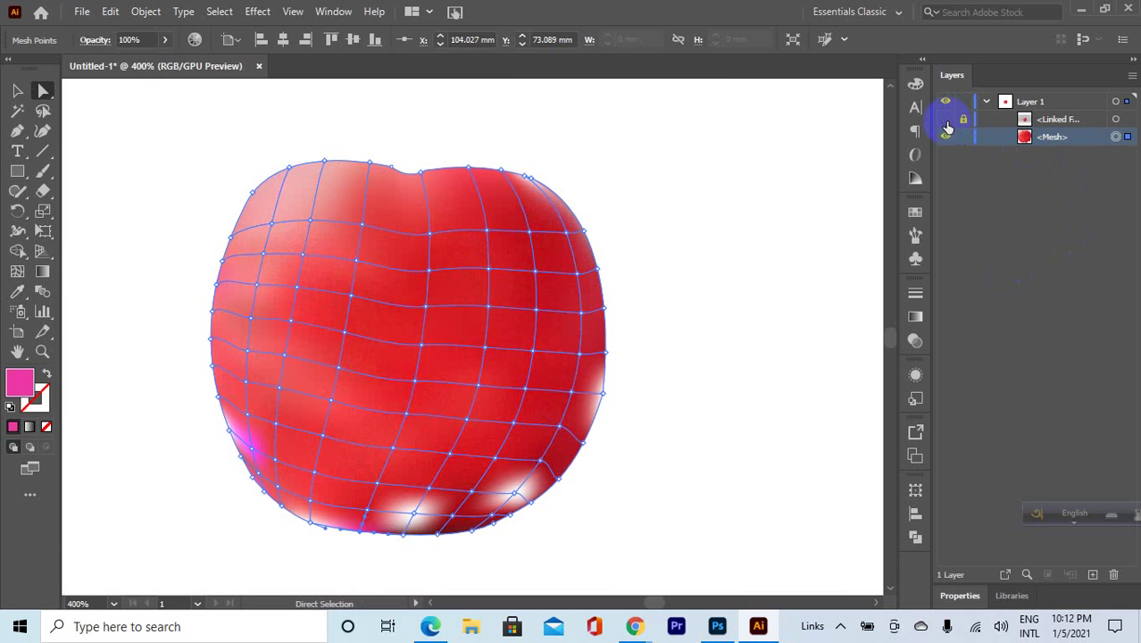
left_click_drag(612, 361, 604, 393)
left_click(596, 378)
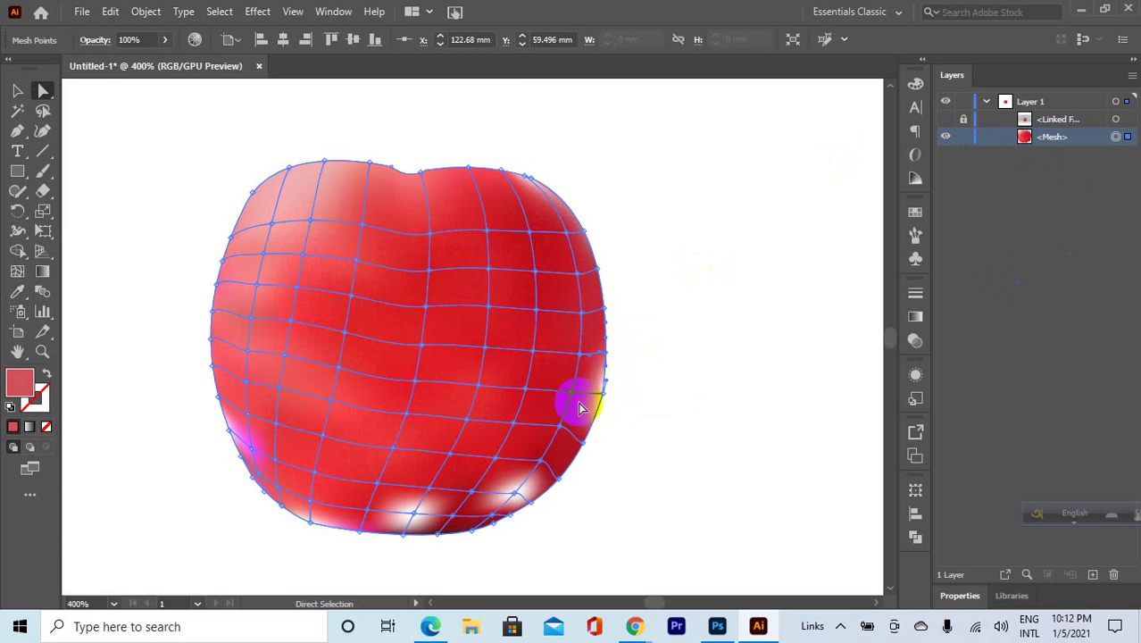
left_click_drag(602, 402, 604, 403)
key("i")
left_click(582, 378)
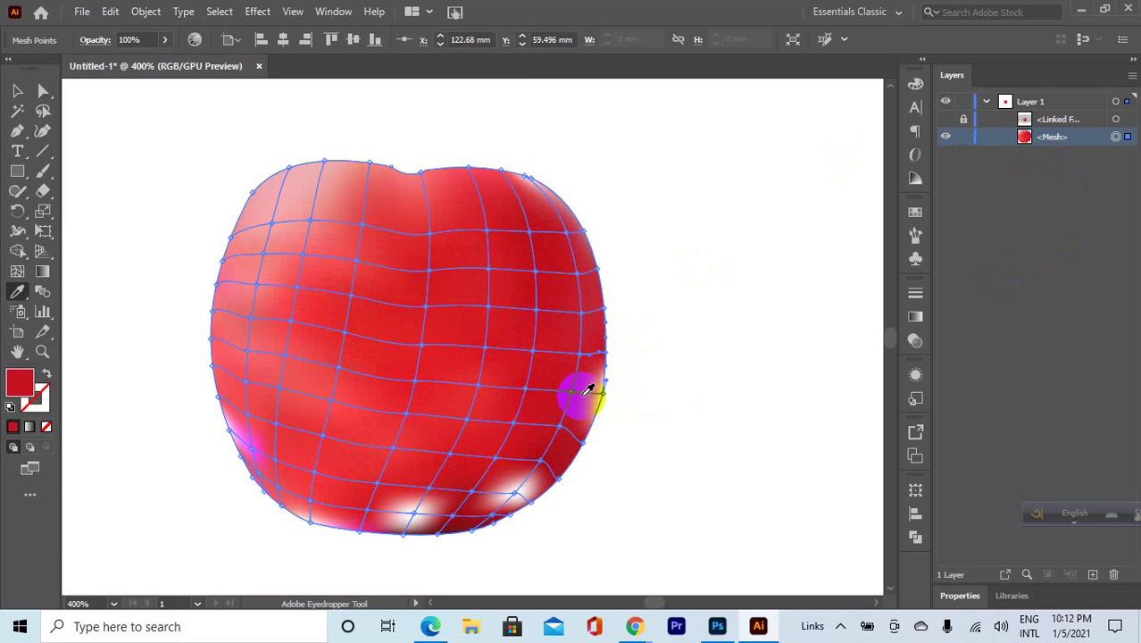
Recolour the lower-right outline mesh point with a muted pinkish red sampled from the mesh just above it.
key("a")
left_click_drag(573, 393, 575, 397)
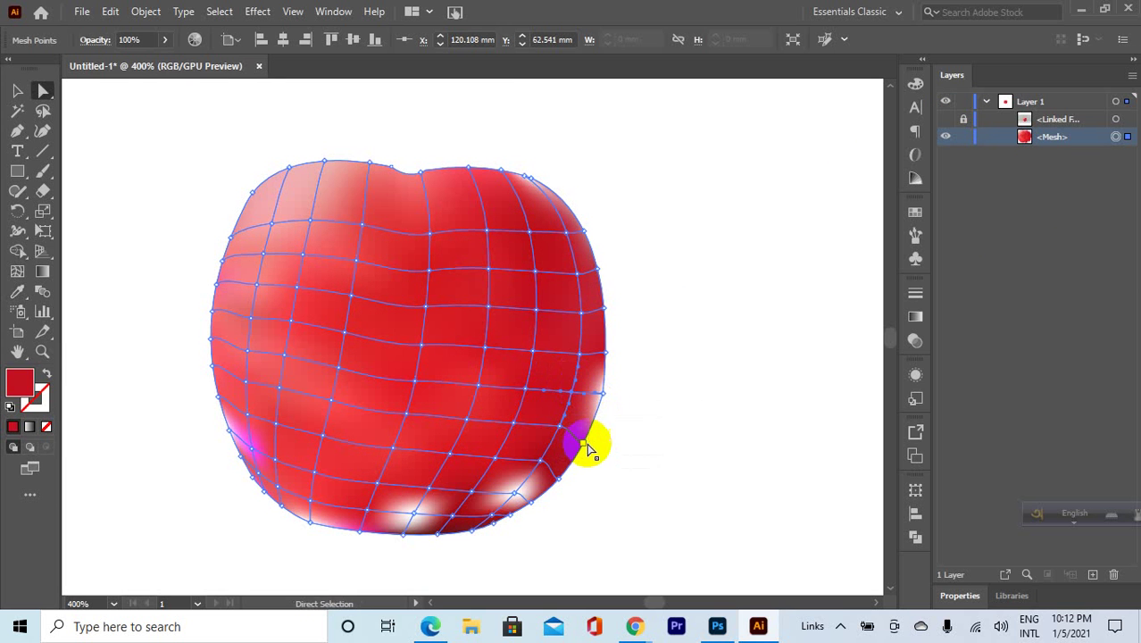
left_click_drag(582, 449, 582, 449)
key("i")
left_click(588, 409)
key("a")
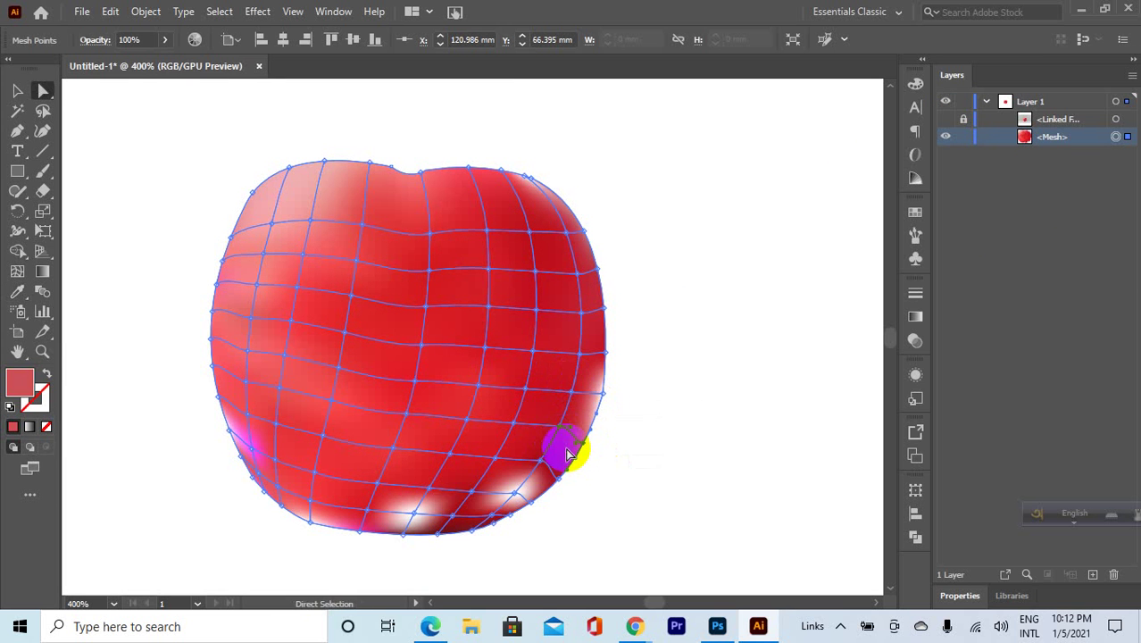
Replace the white mesh point inside the lower-right edge with red sampled from the neighbouring mesh.
left_click(521, 496)
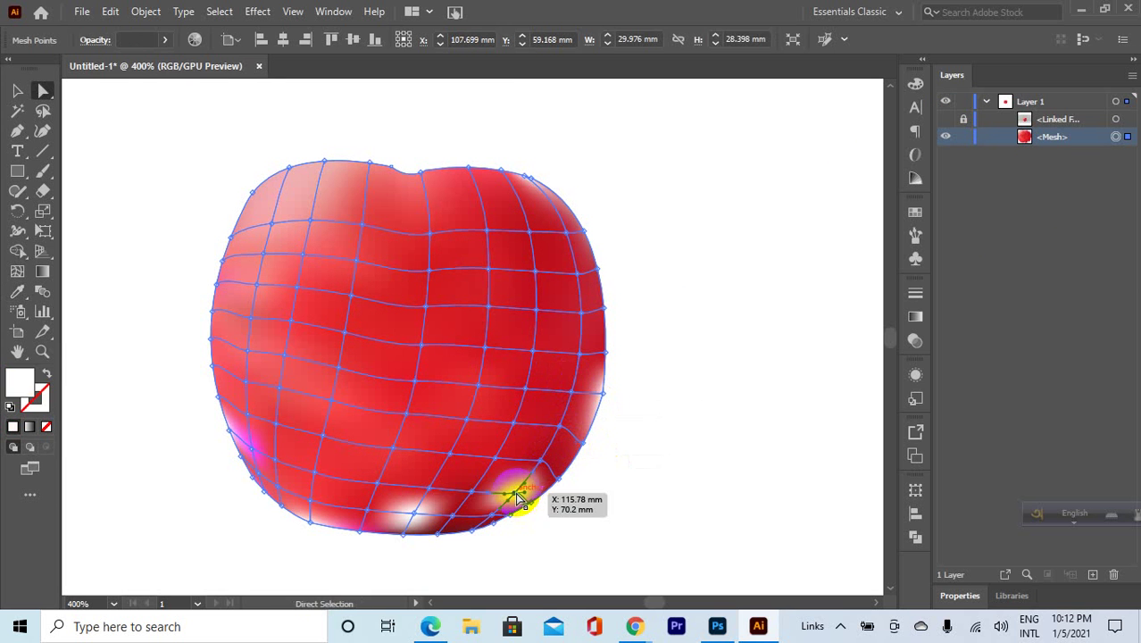
key("i")
left_click(568, 460)
key("a")
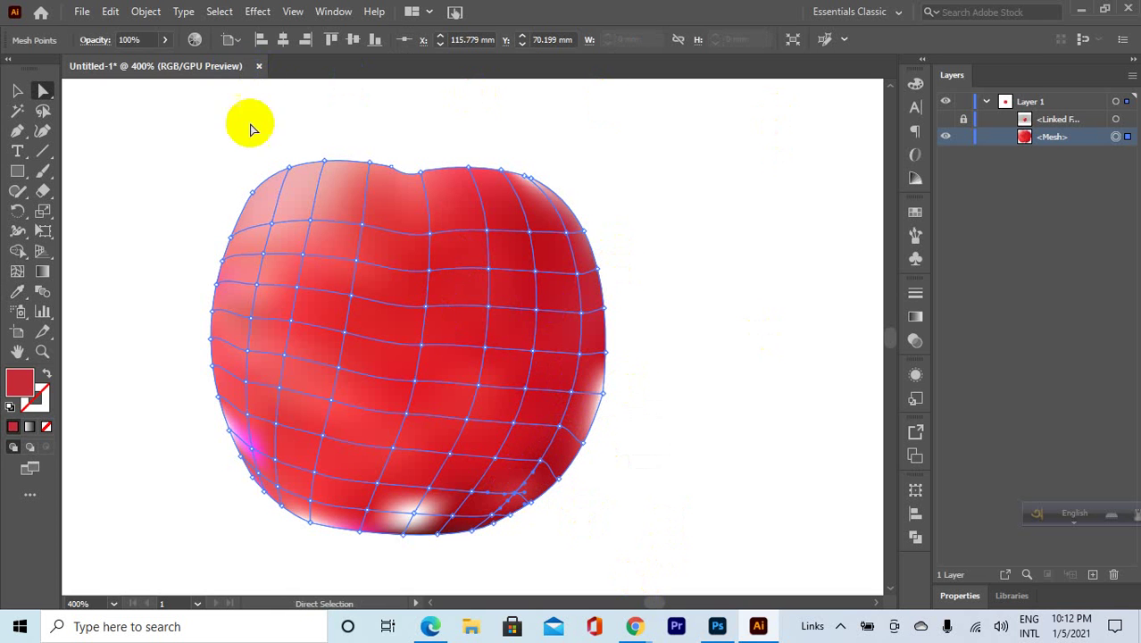
Recolour the white mesh point at the bottom centre and the pink bottom-outline point beside it with reds sampled from the mesh.
left_click_drag(417, 484, 415, 521)
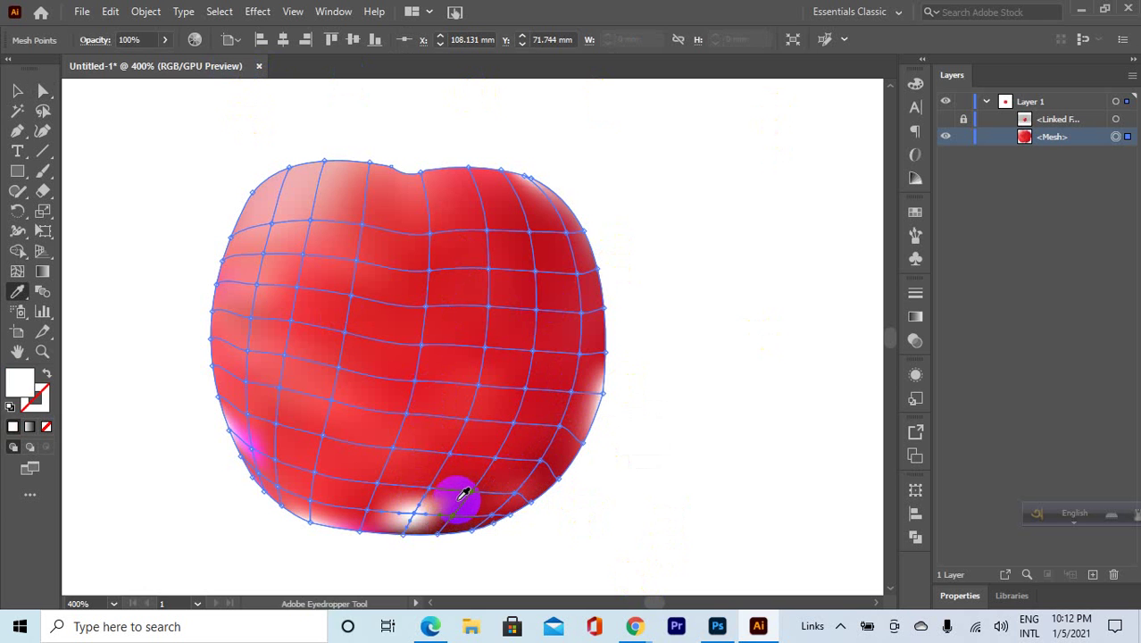
left_click(361, 533)
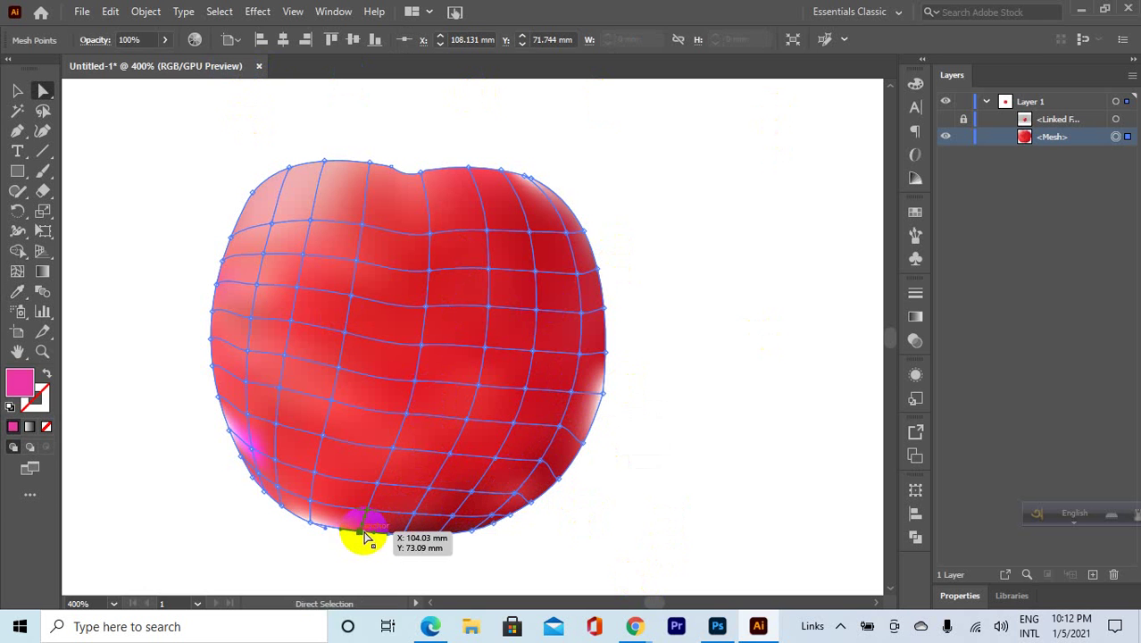
key("i")
left_click(388, 523)
key("a")
Try to recolour the bottom-outline mesh points left of centre with lighter reds sampled from just above the edge.
left_click(308, 526)
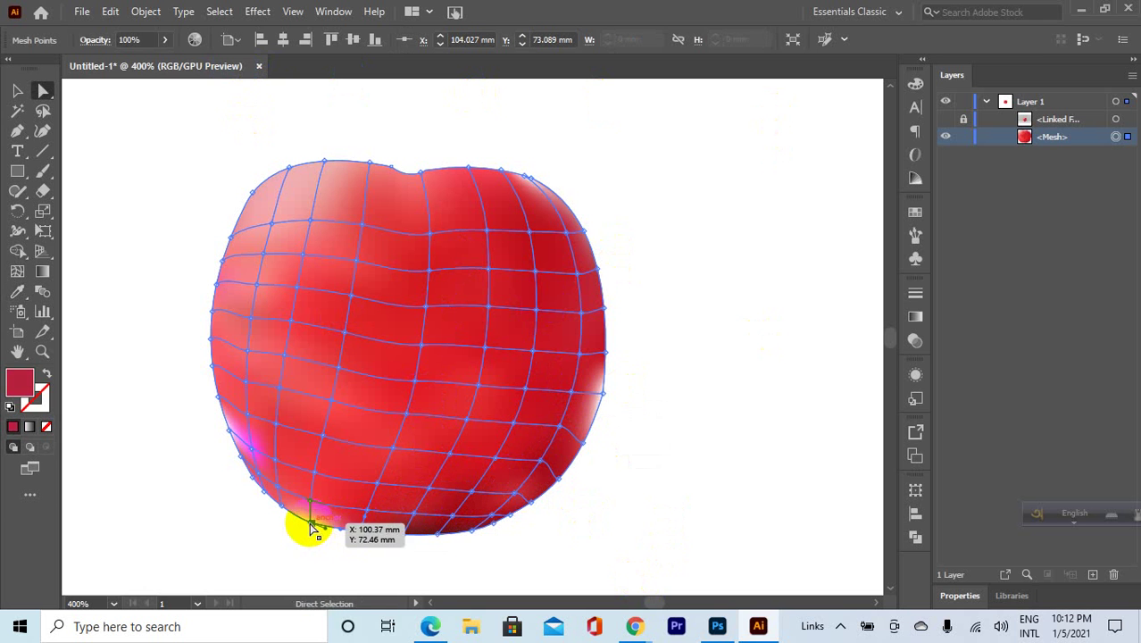
key("i")
left_click(355, 515)
key("a")
left_click(317, 524)
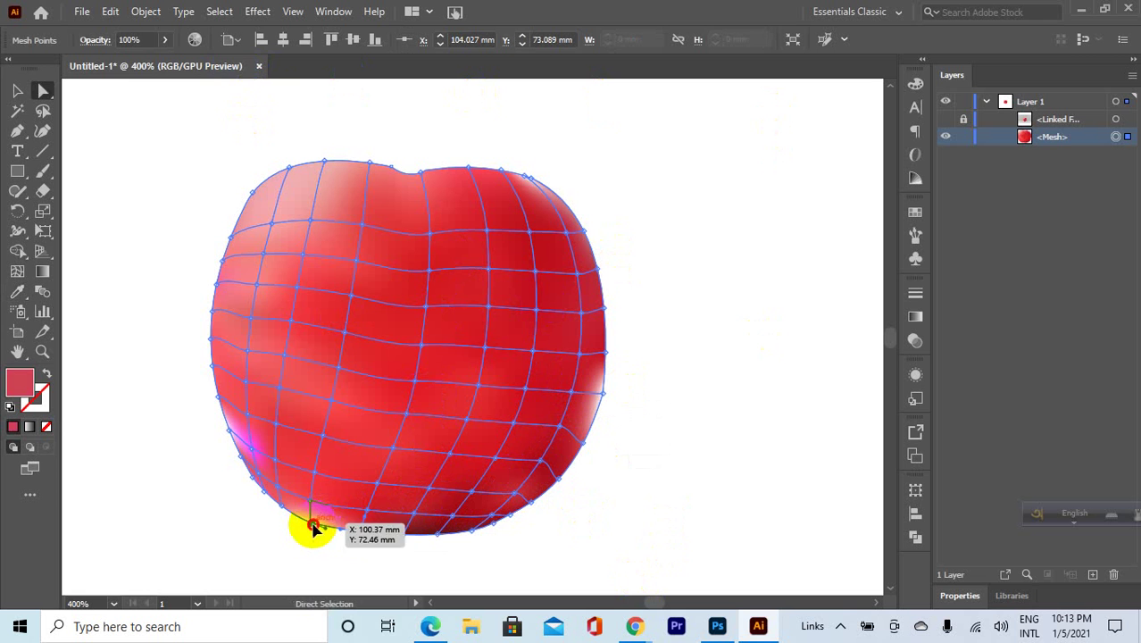
key("i")
left_click(364, 513)
key("a")
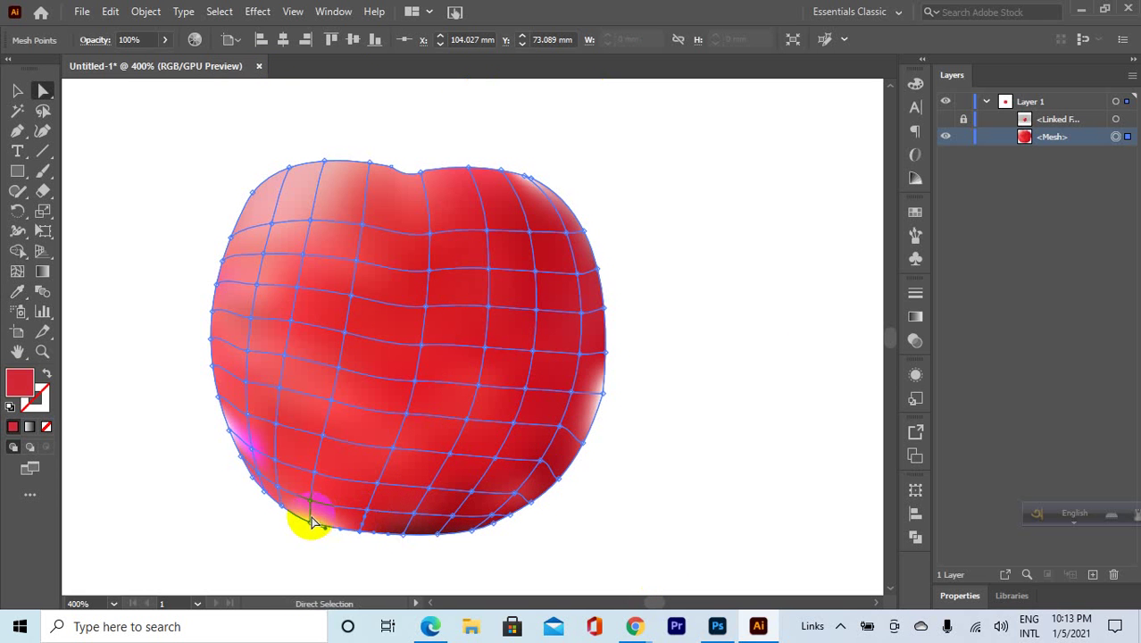
Recolour the lower-left outline mesh point with a red sampled from the mesh near the bottom edge.
left_click(286, 509)
key("i")
left_click(360, 511)
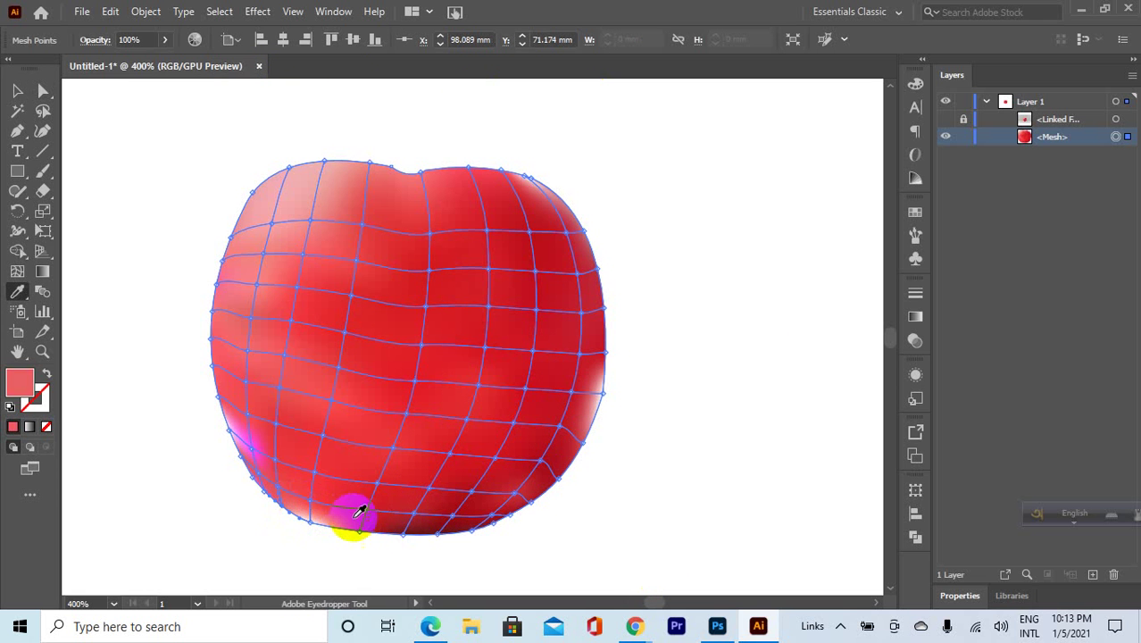
key("a")
Resample the bottom-outline mesh point left of centre with a brighter red from the apple's body.
left_click(310, 521)
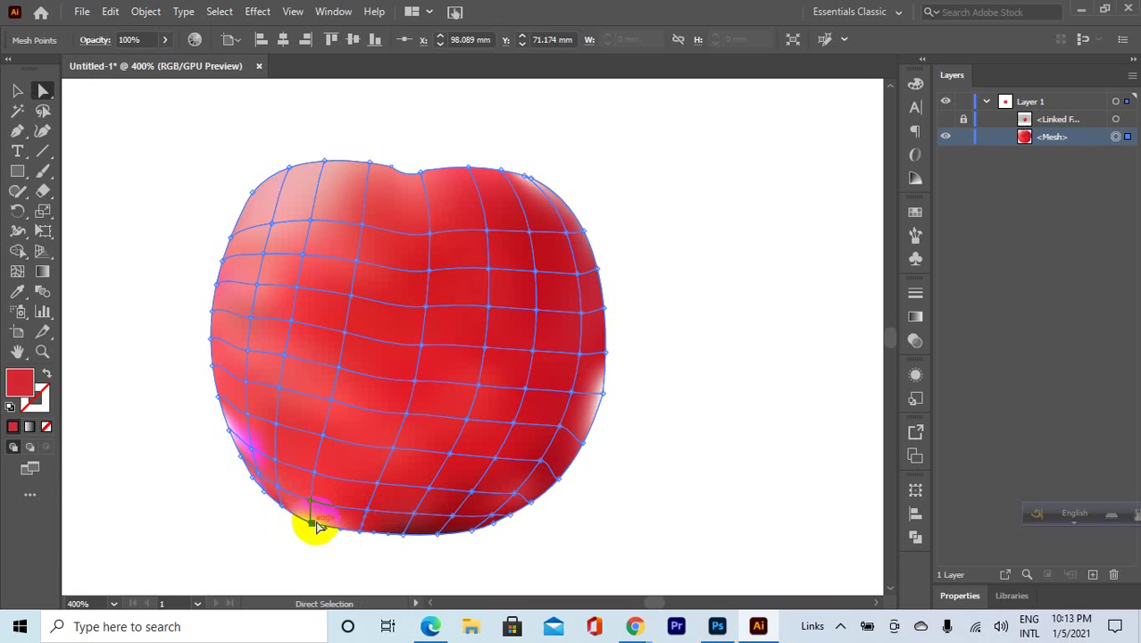
key("i")
left_click(351, 506)
left_click(441, 346)
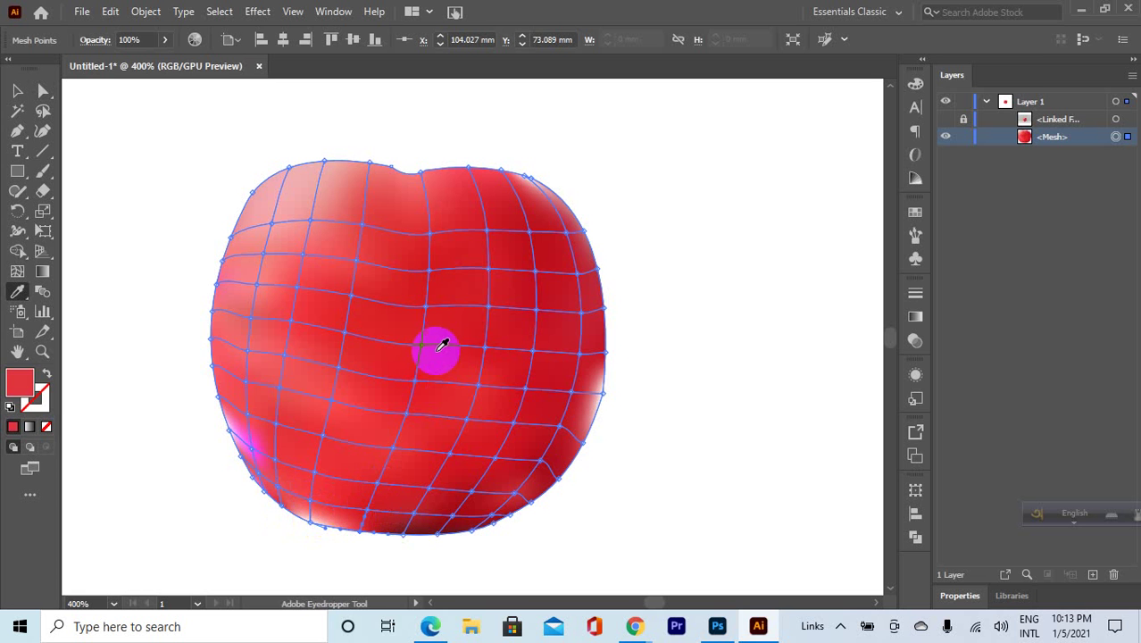
Recolour the top-outline mesh point on the apple's left lobe with a light red sampled from the nearby mesh.
key("a")
left_click(324, 163)
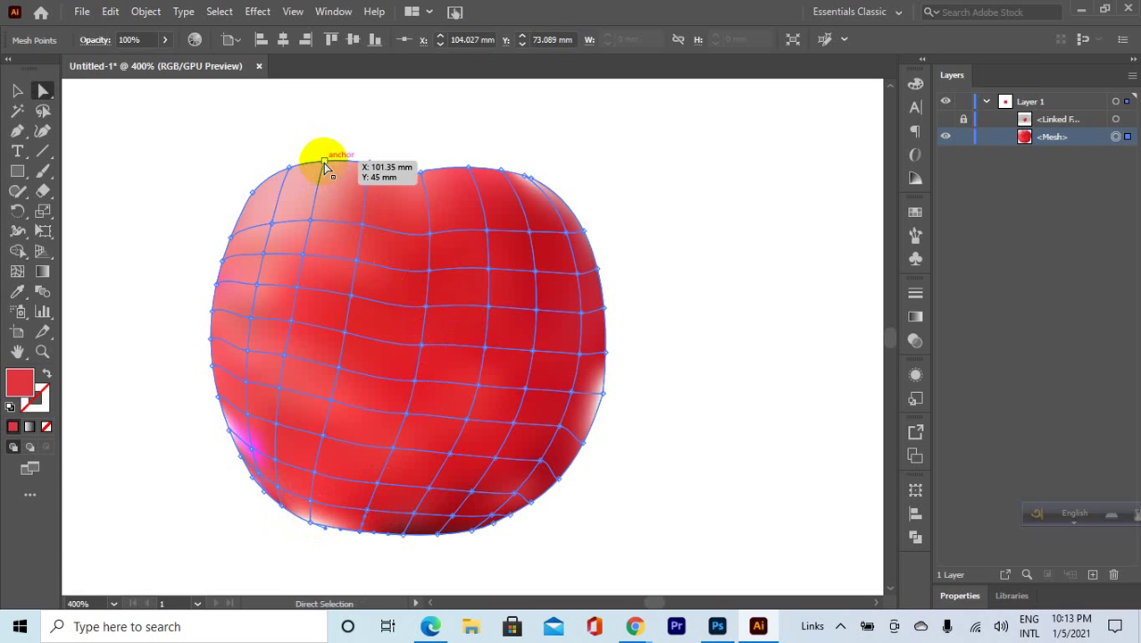
left_click(359, 198)
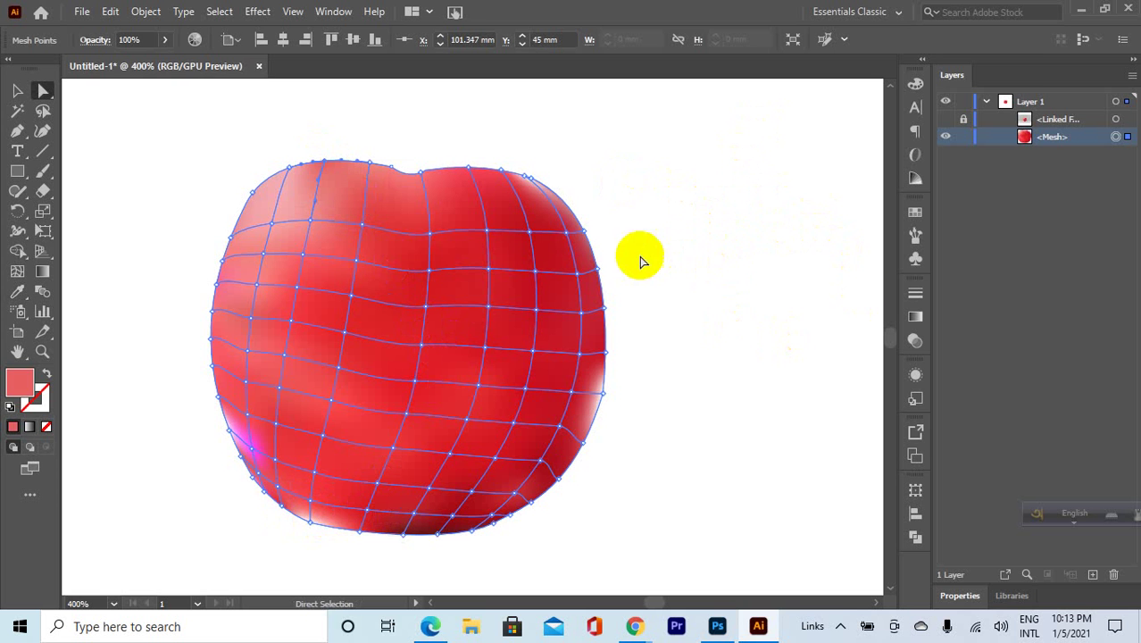
left_click(376, 218)
Replace the white right-outline mesh point in the lower half with deep red sampled from the mesh beside it.
left_click(586, 351)
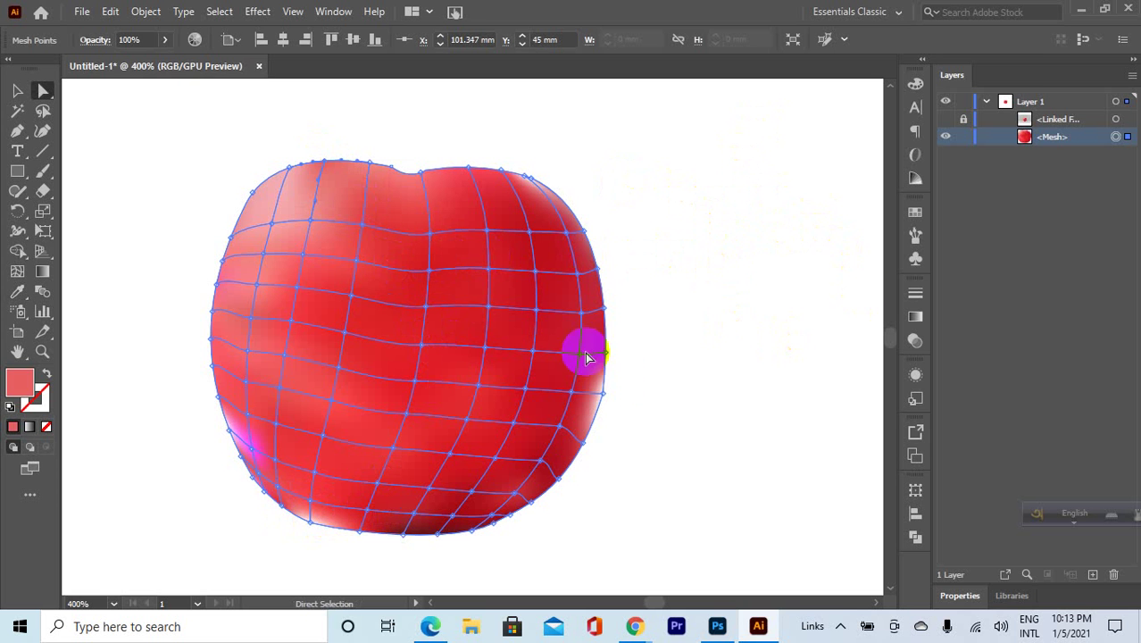
left_click(603, 405)
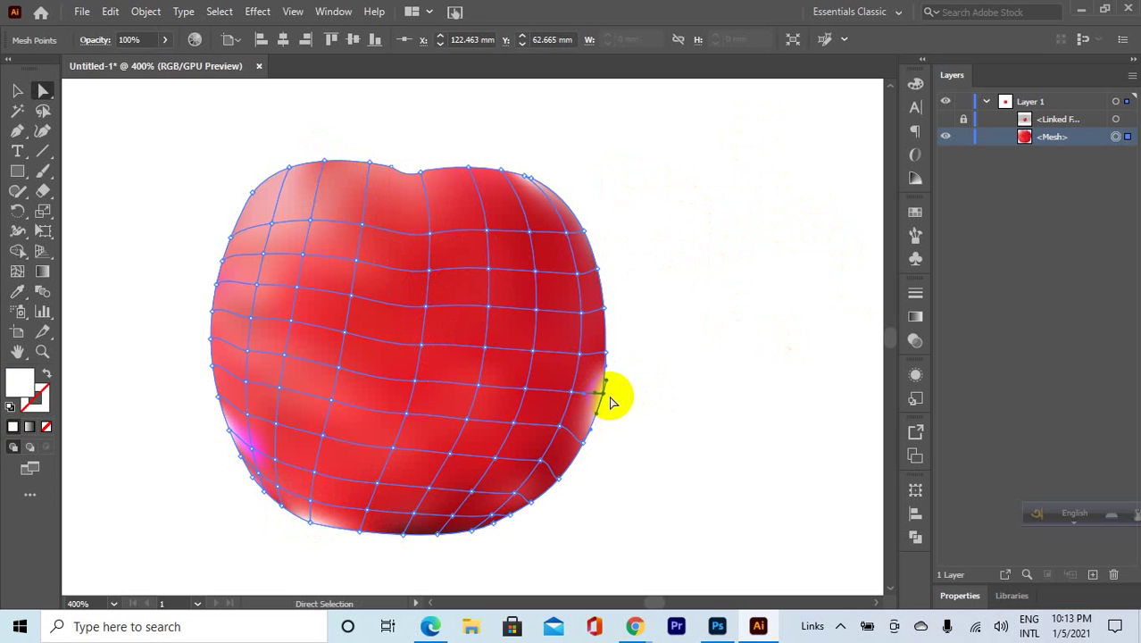
left_click(581, 379)
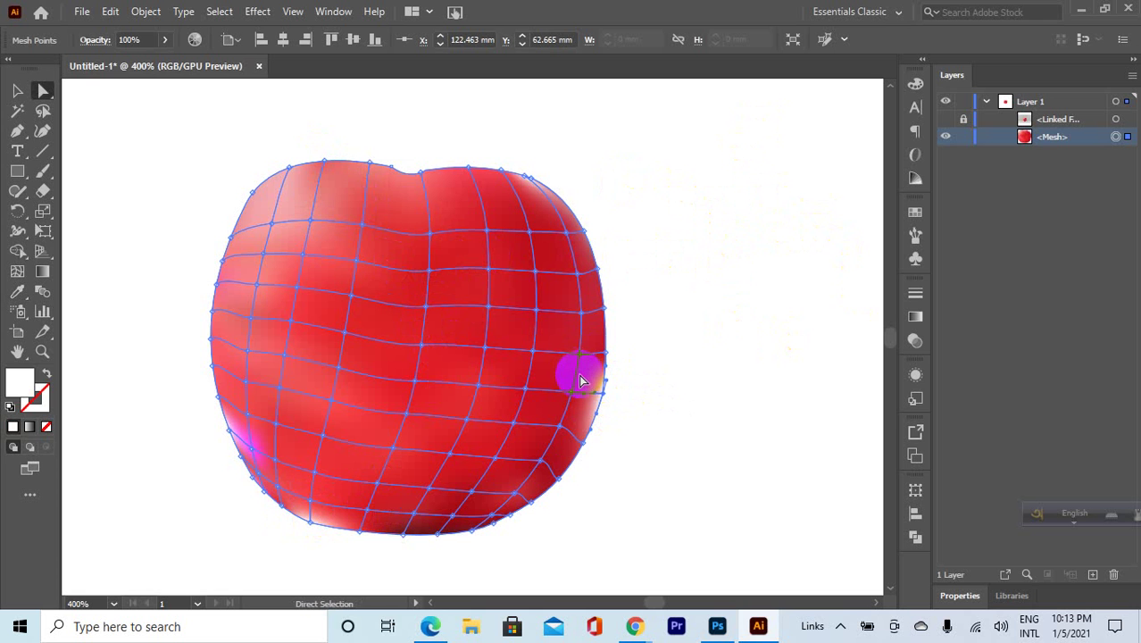
key("i")
left_click(562, 379)
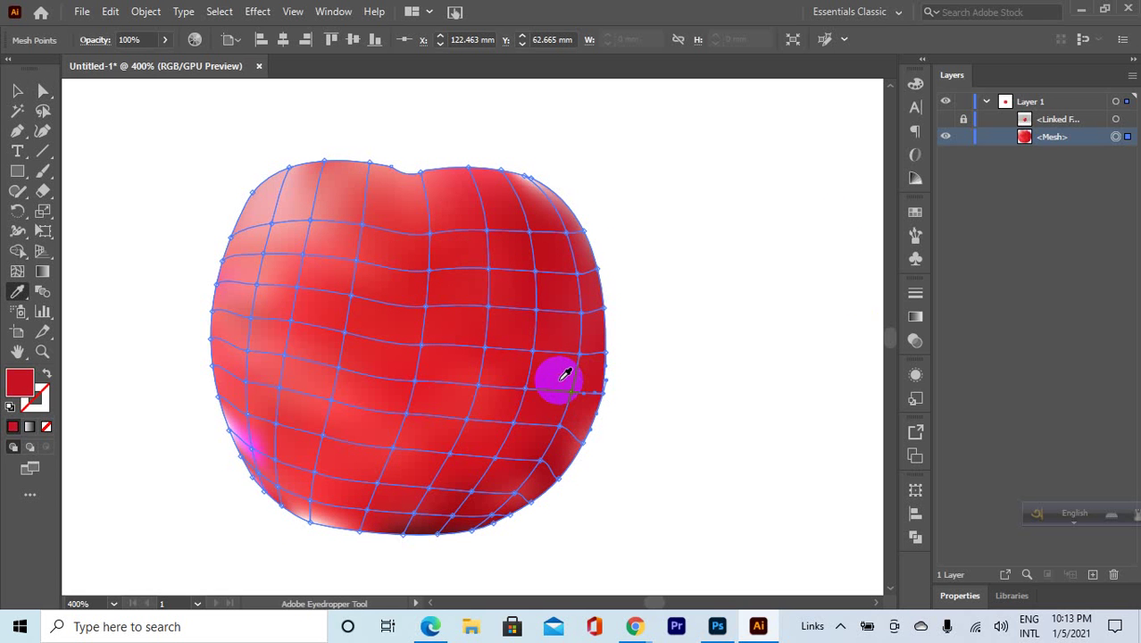
Select the group of mesh points along the lower-left edge and recolour them with bright red sampled from the apple's middle.
key("a")
left_click(344, 331)
left_click_drag(202, 397, 238, 443)
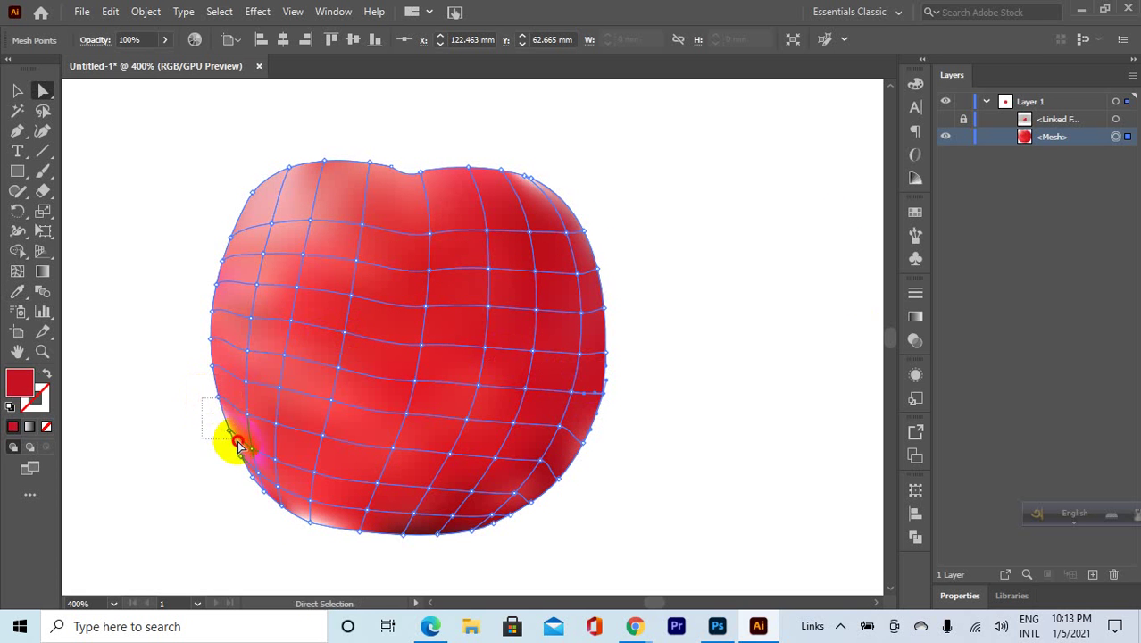
left_click(196, 371)
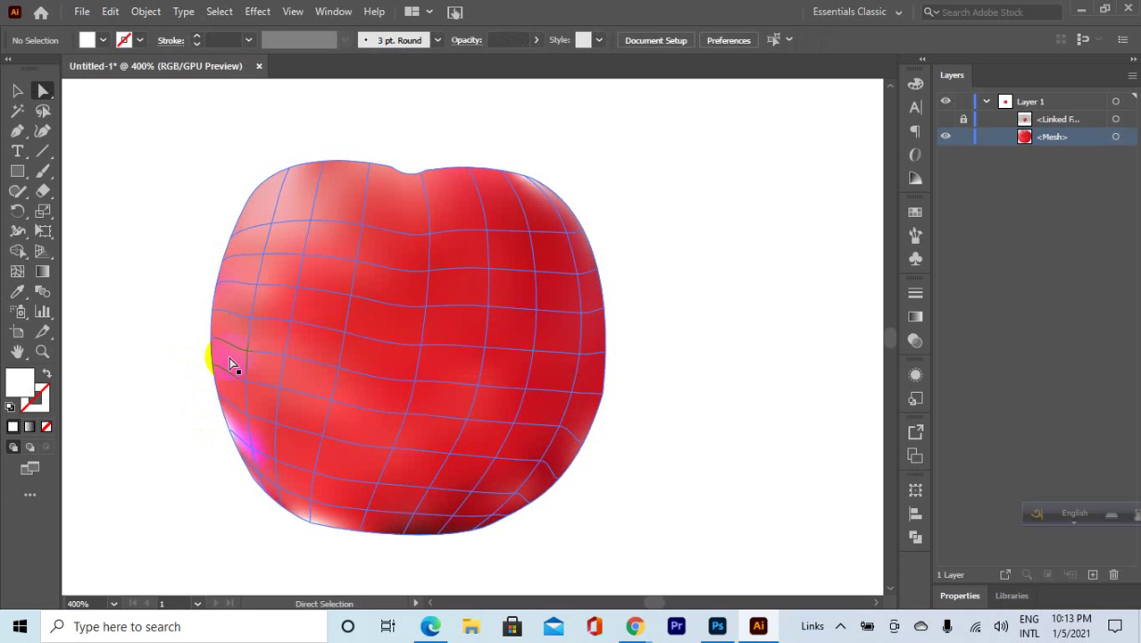
left_click(356, 360)
left_click_drag(187, 375, 269, 498)
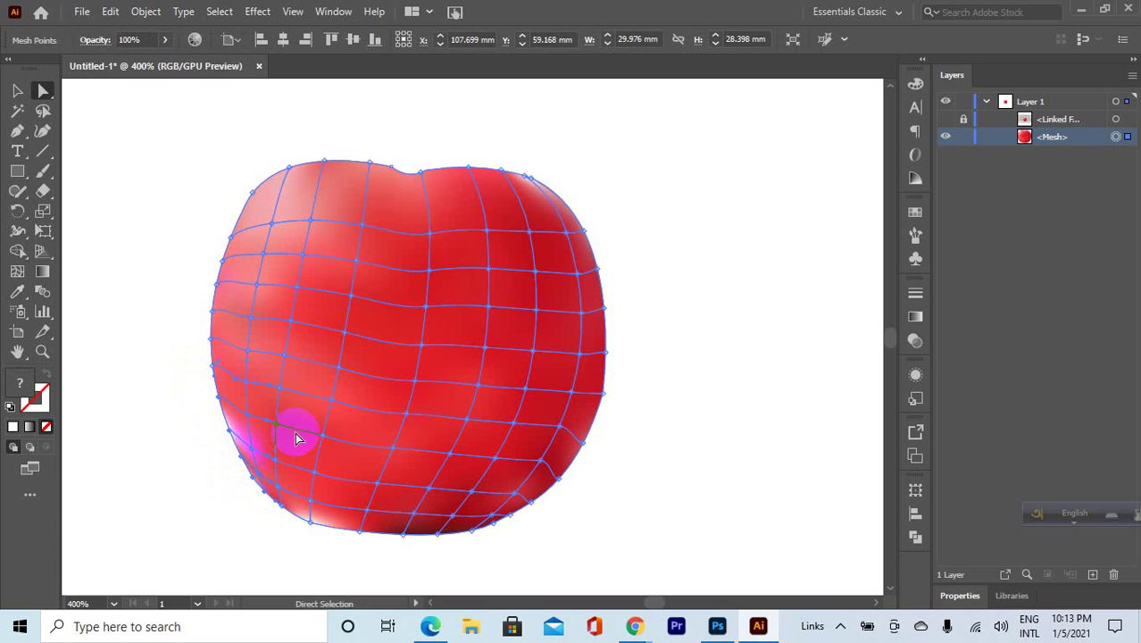
key("i")
left_click(375, 380)
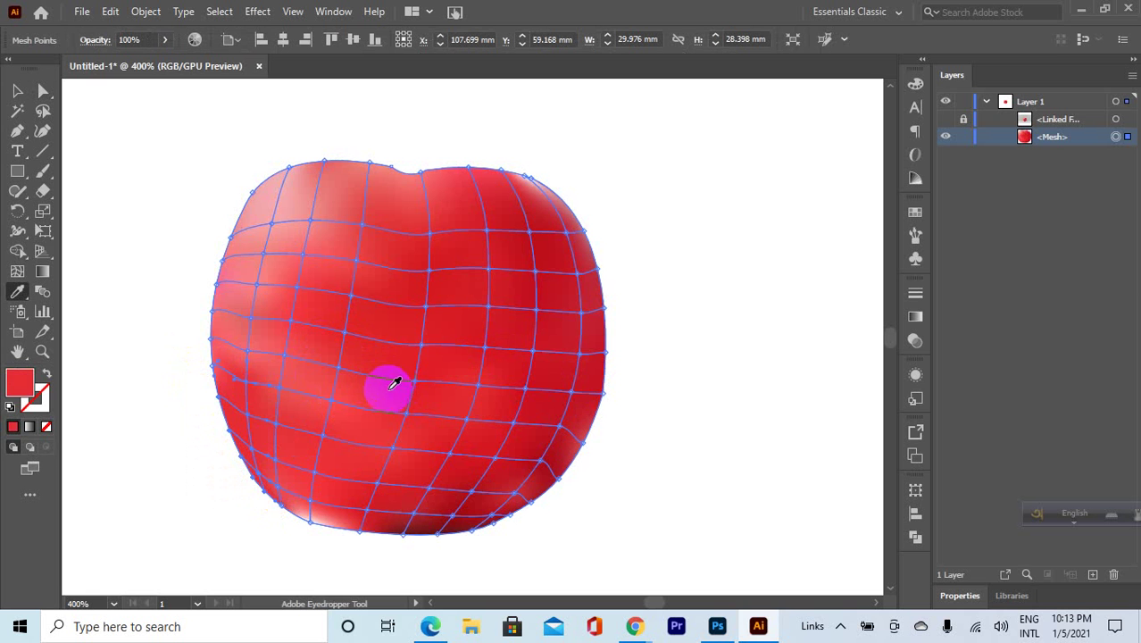
Select the mesh points around the bottom-left curve and recolour them with dark red sampled from the bottom edge.
key("a")
left_click(234, 402)
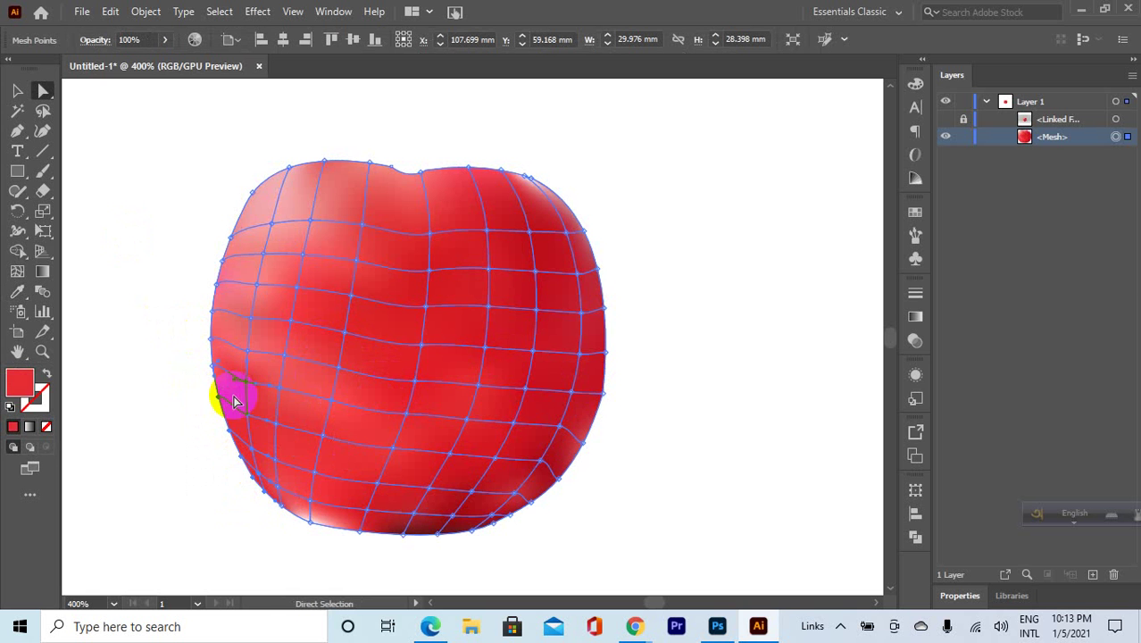
left_click_drag(227, 477, 316, 543)
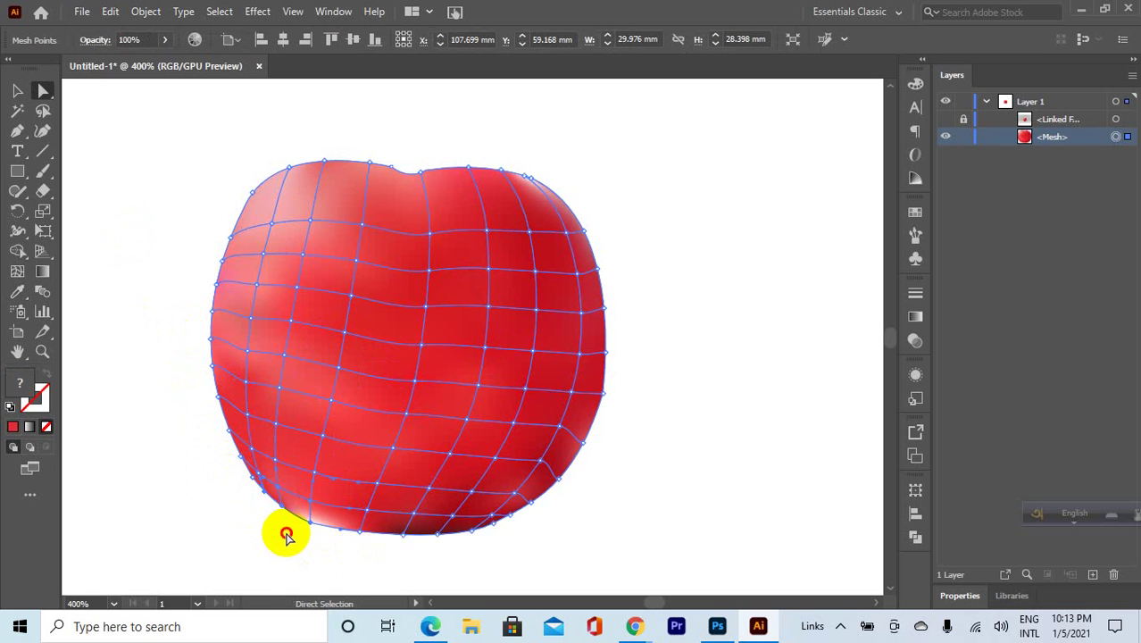
left_click(286, 534)
left_click_drag(247, 482, 338, 529)
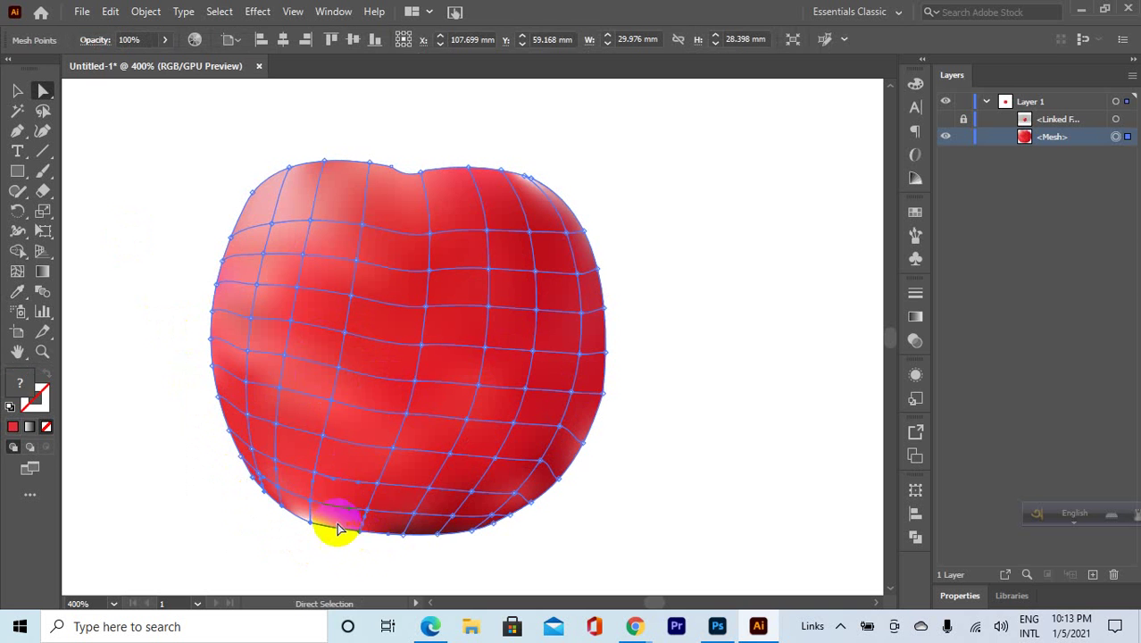
key("i")
left_click(389, 525)
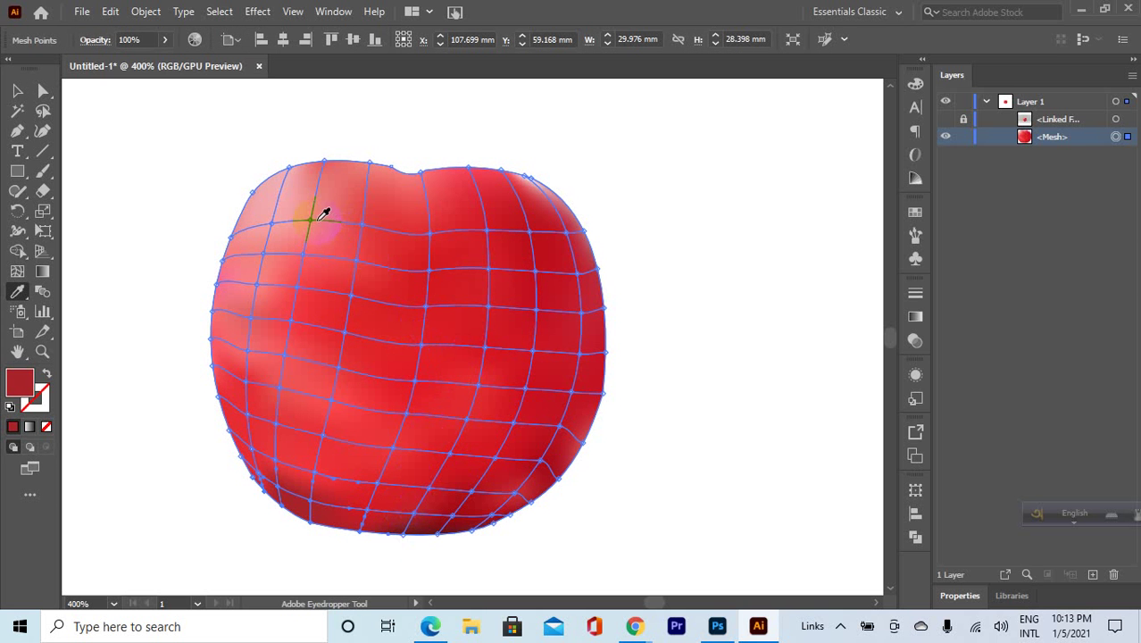
Select the mesh points at the upper-right shoulder and recolour them with dark red sampled from the adjacent mesh.
key("a")
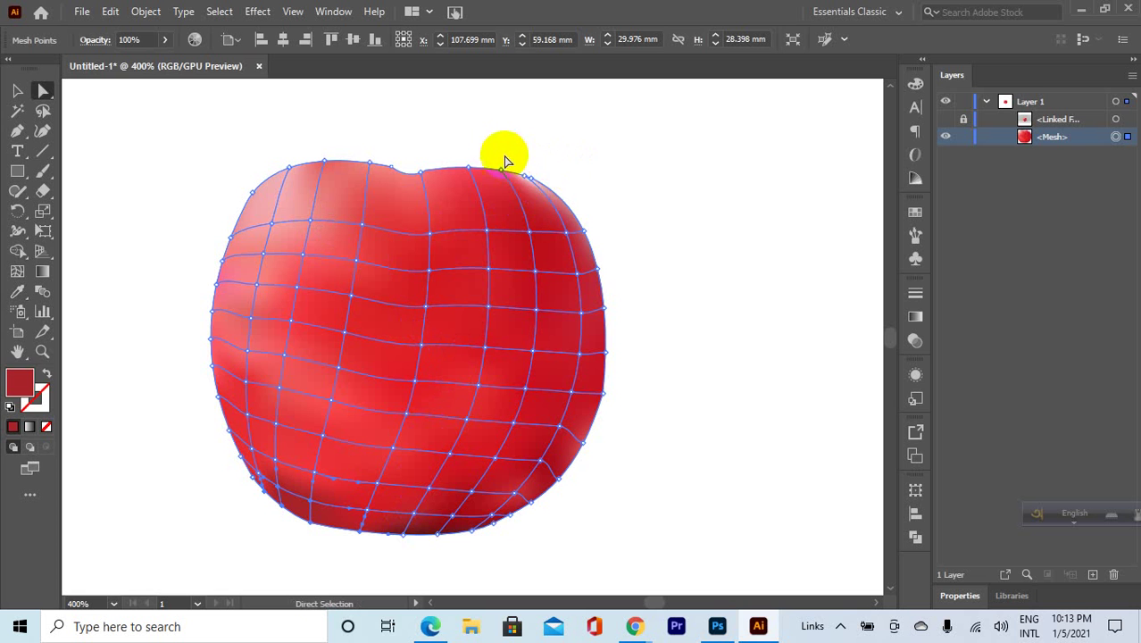
left_click_drag(504, 162, 580, 204)
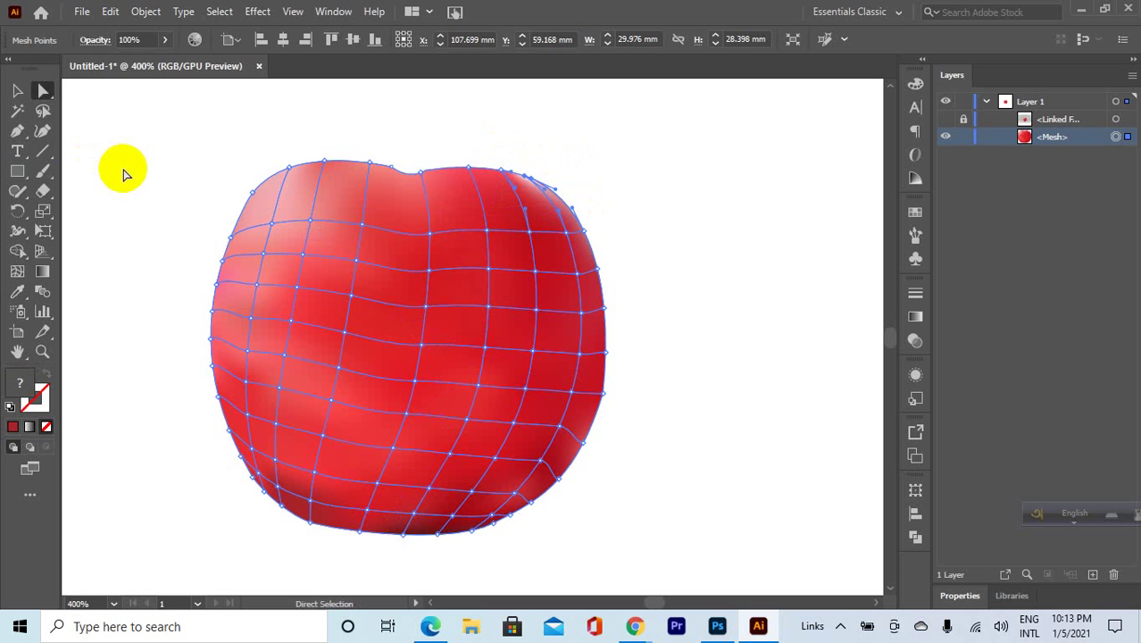
key("i")
left_click(544, 225)
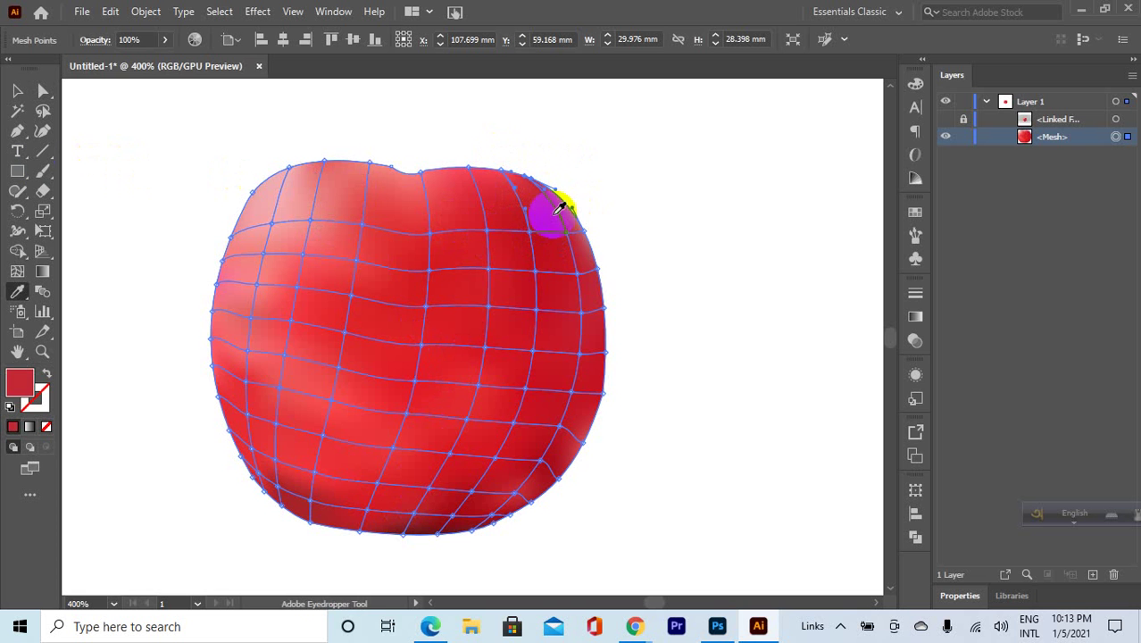
Select the mesh points along the upper-right side and recolour them with crimson sampled from inside the right edge.
key("a")
left_click(598, 293)
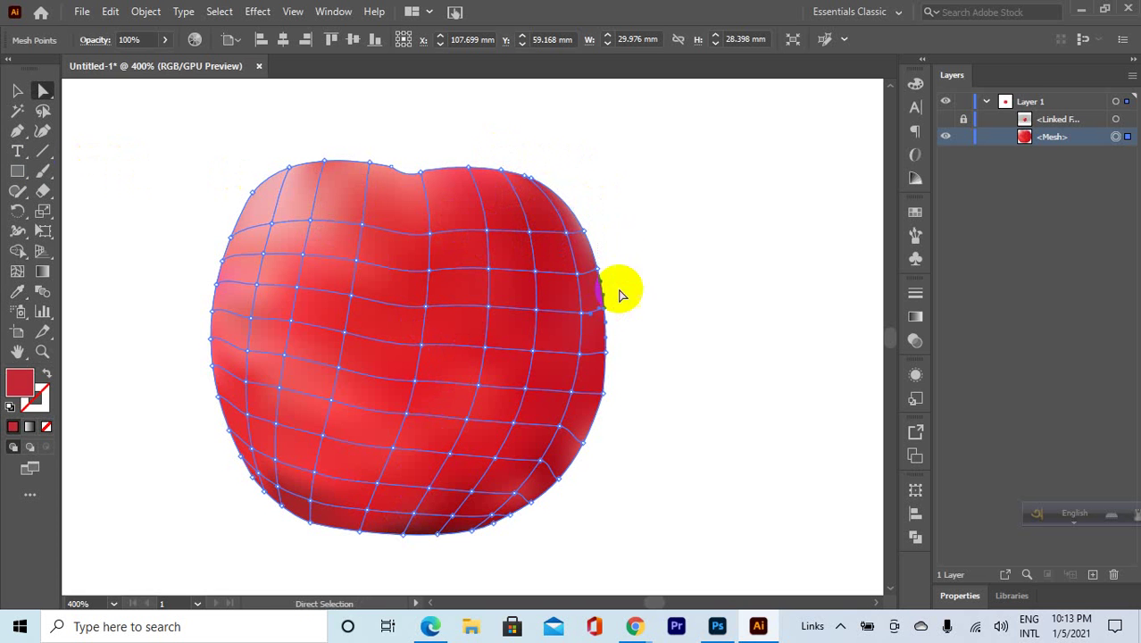
left_click_drag(561, 173, 653, 348)
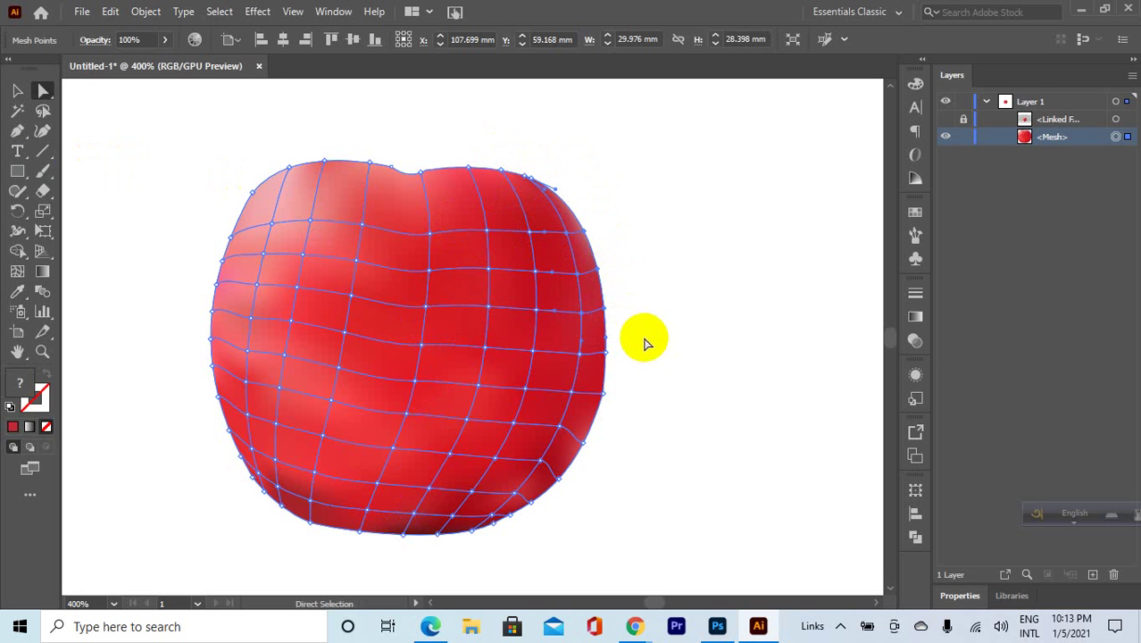
key("i")
left_click(571, 320)
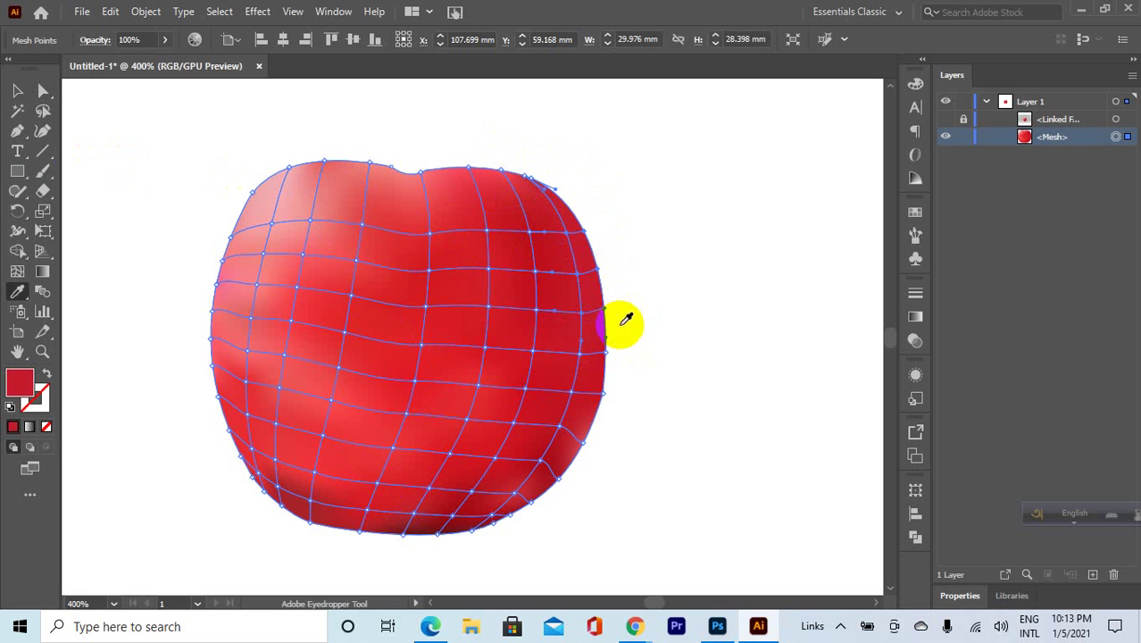
Select the mesh points along the lower-right side and recolour them with crimson sampled from inside the right edge.
key("a")
left_click_drag(649, 377, 529, 502)
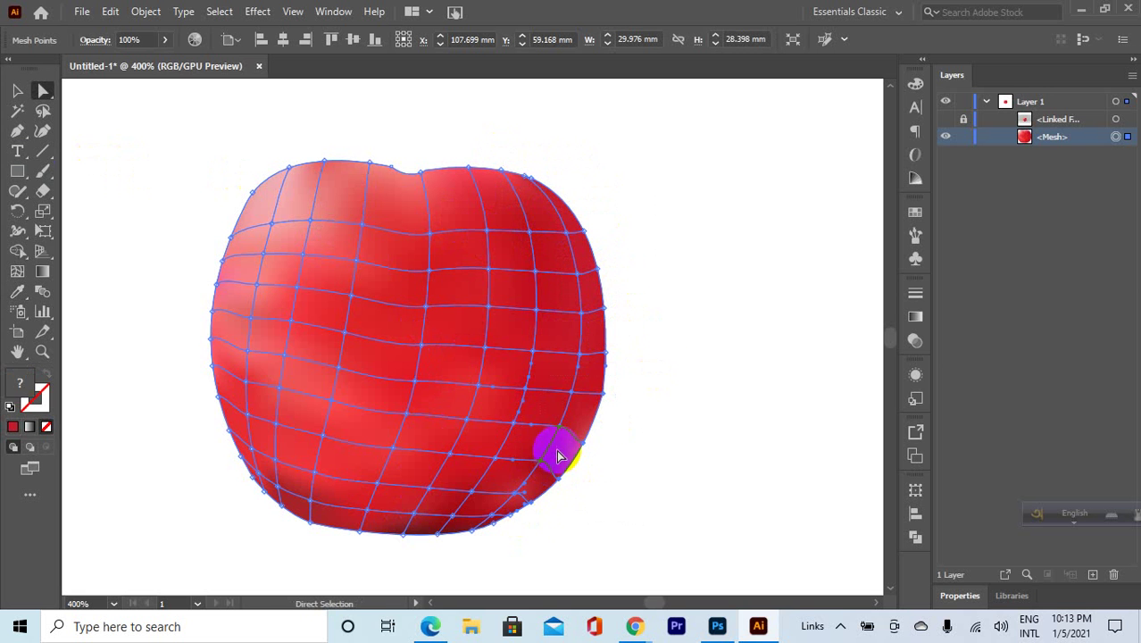
left_click_drag(557, 456, 569, 368)
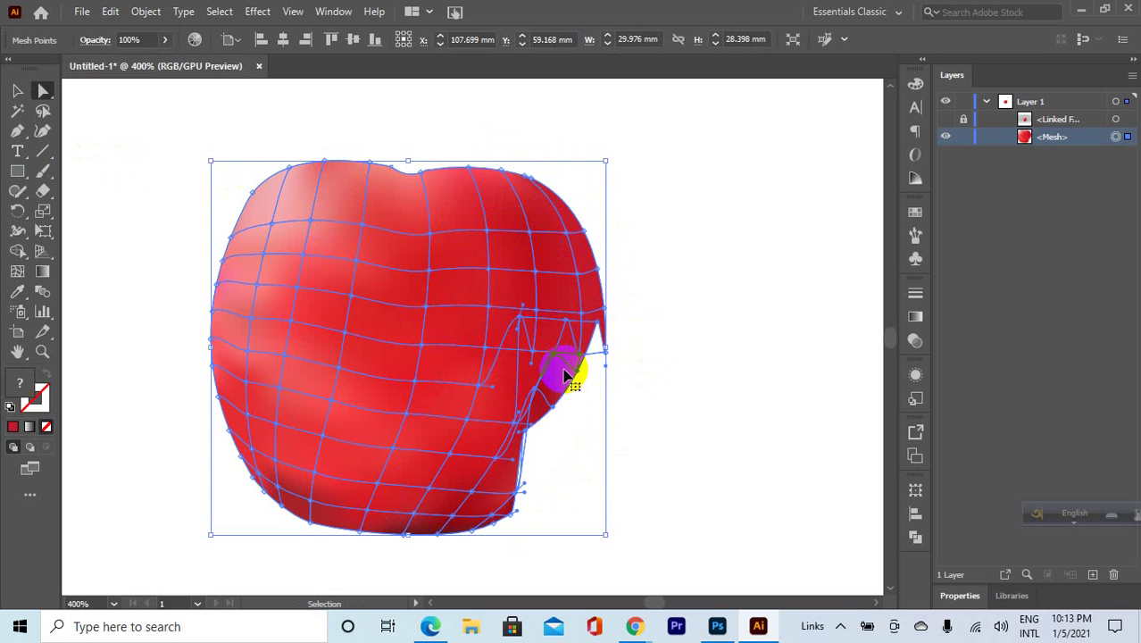
key("ctrl+z")
key("i")
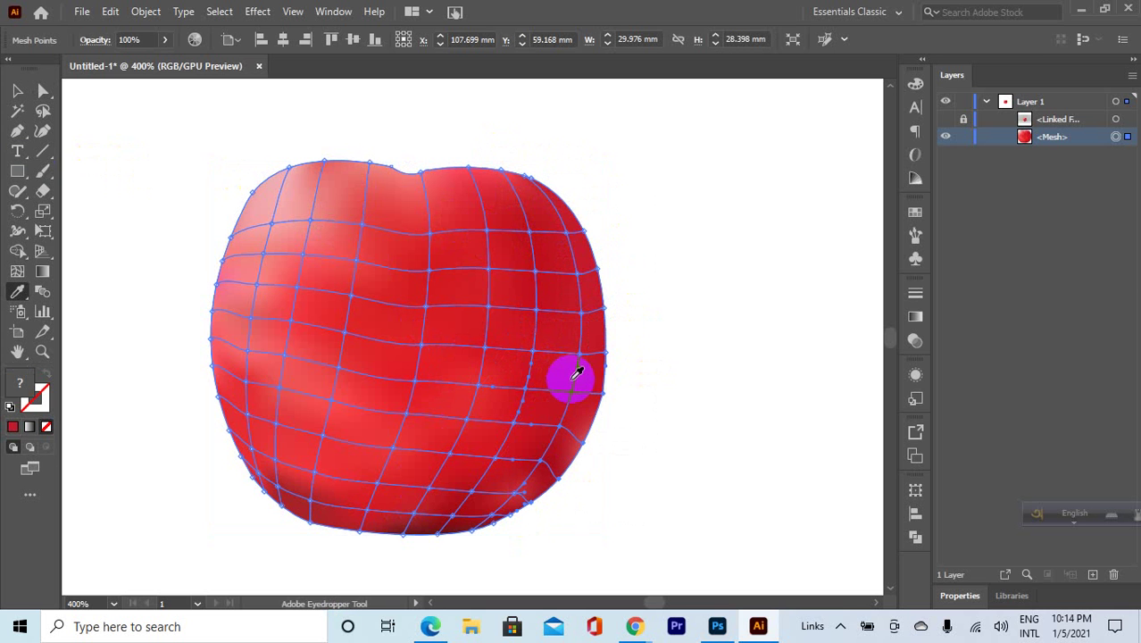
left_click(559, 332)
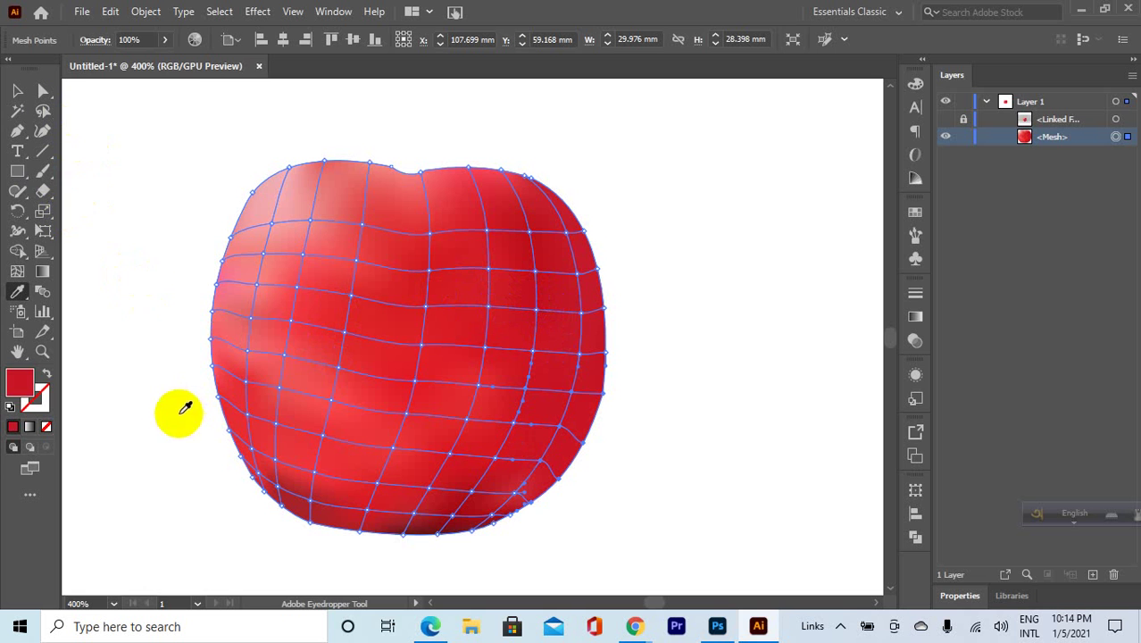
Select the mesh points along the bottom edge and recolour them with dark red sampled from the adjacent mesh.
key("a")
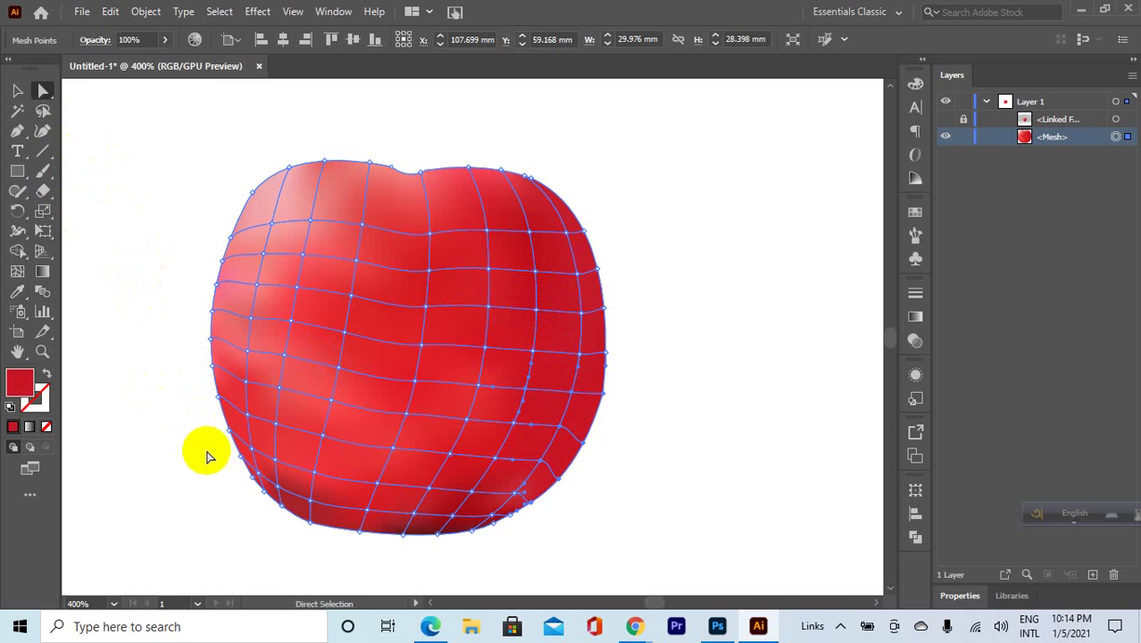
left_click_drag(262, 525, 436, 551)
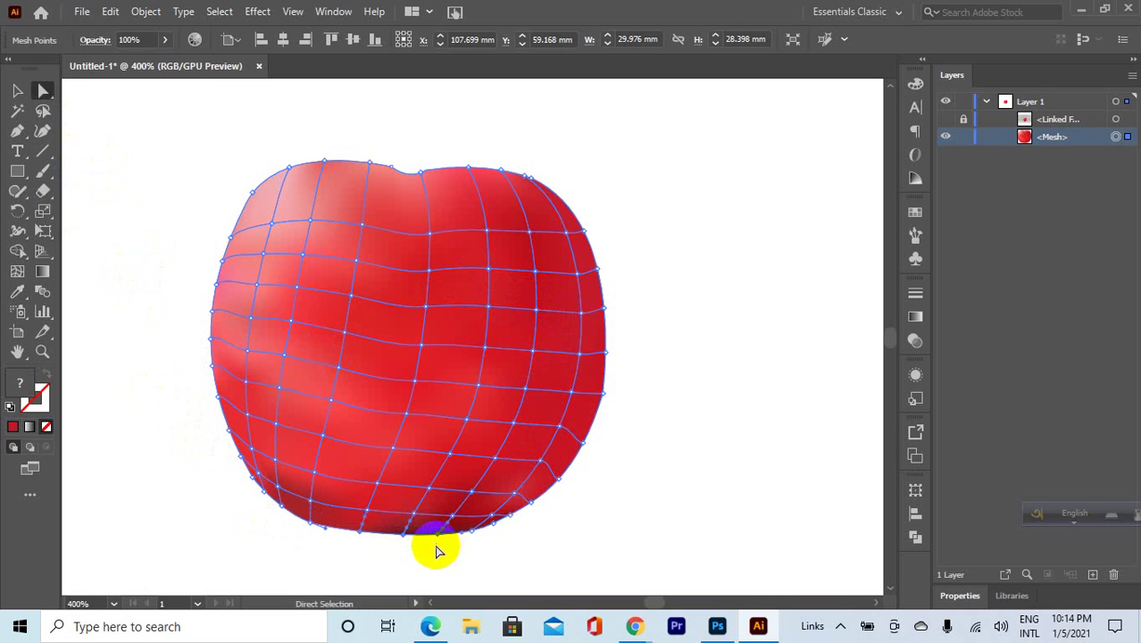
key("i")
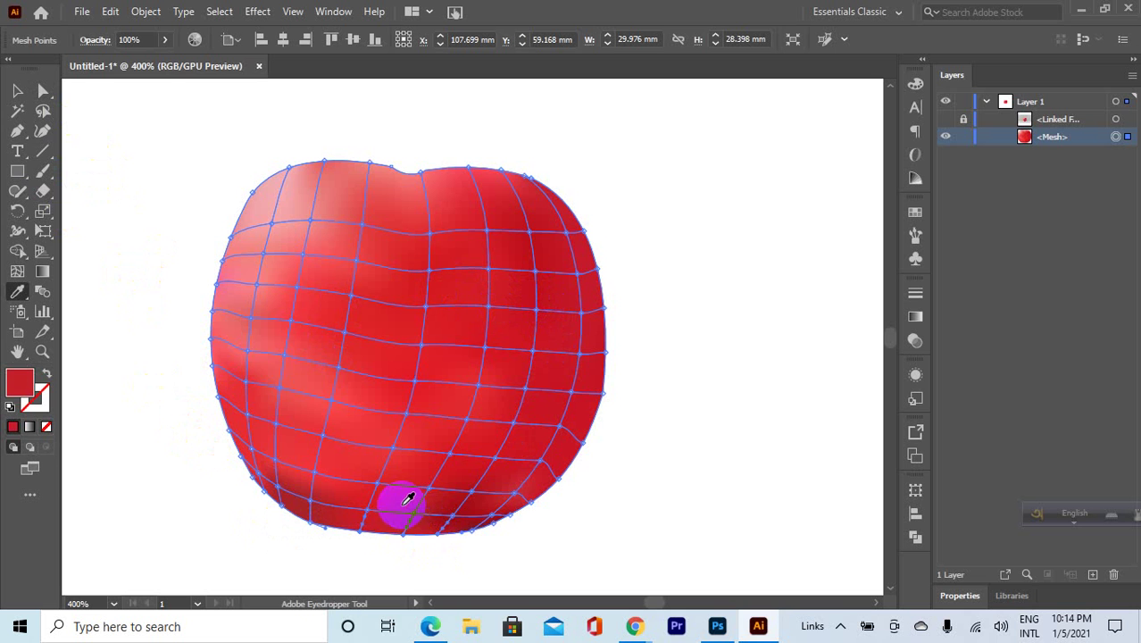
left_click(450, 503)
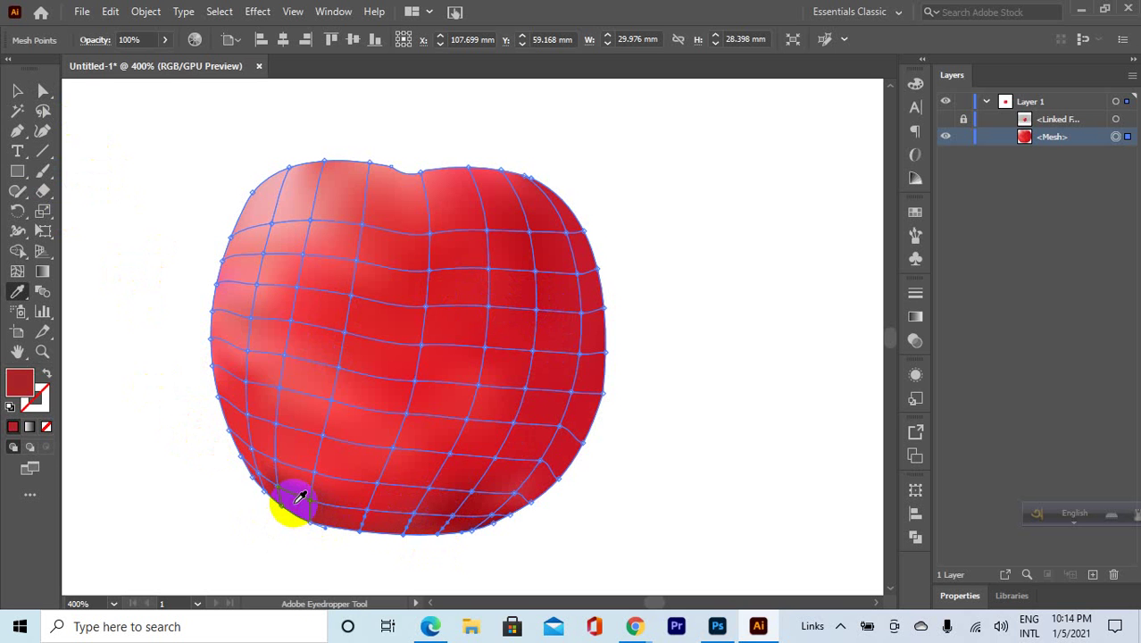
left_click(269, 228)
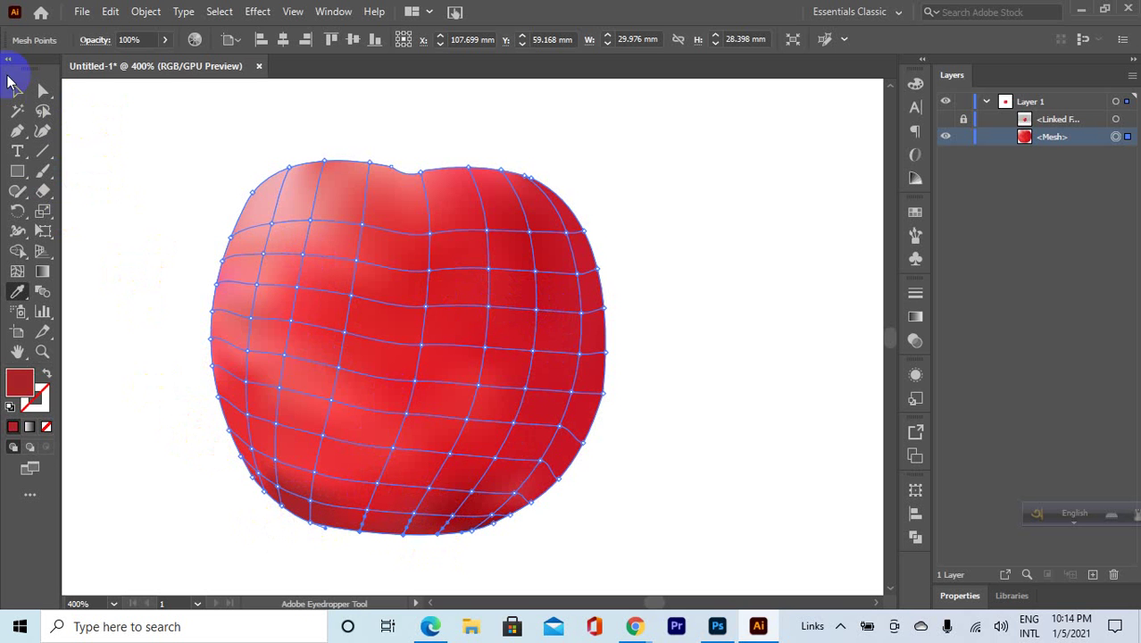
Select the whole mesh, sample the brighter red from its upper middle, and clear the selection.
left_click(15, 88)
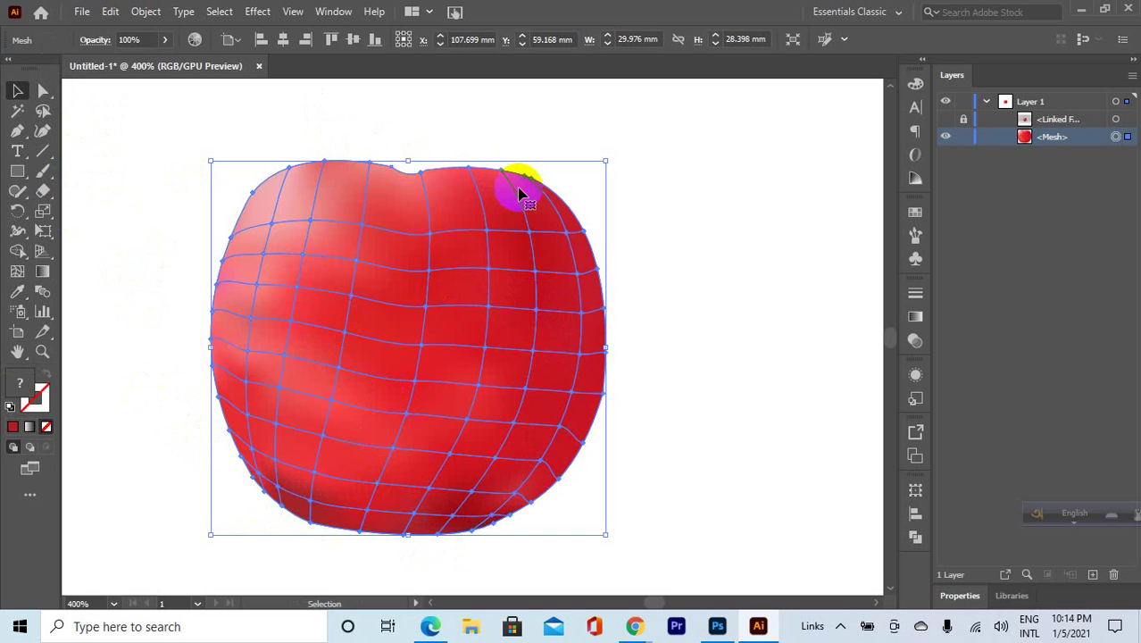
key("i")
left_click(462, 209)
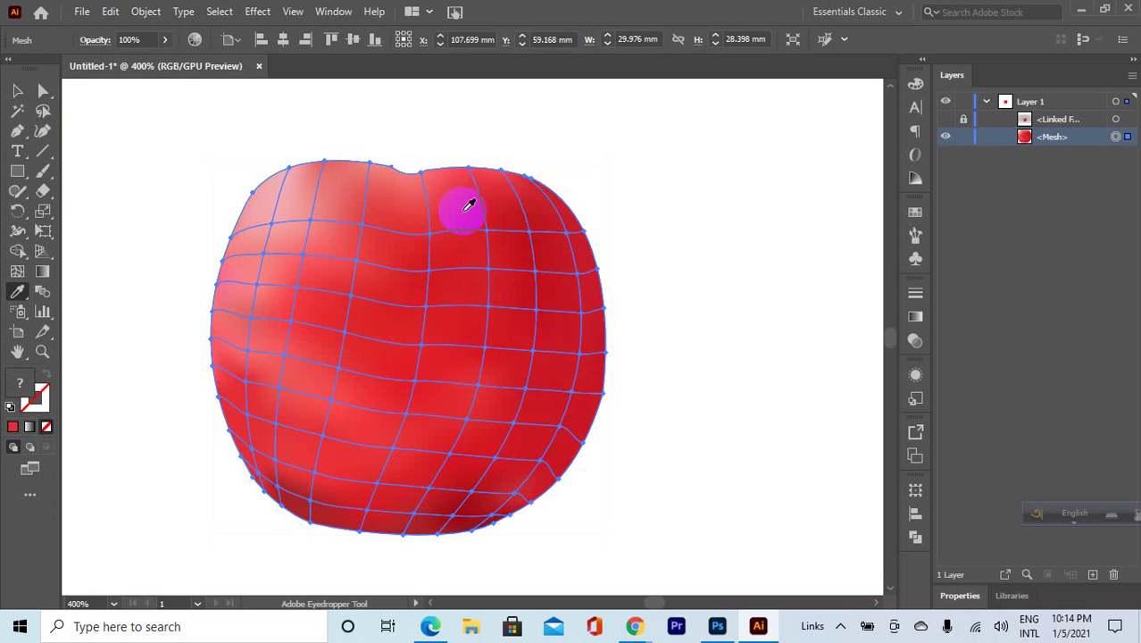
left_click(15, 89)
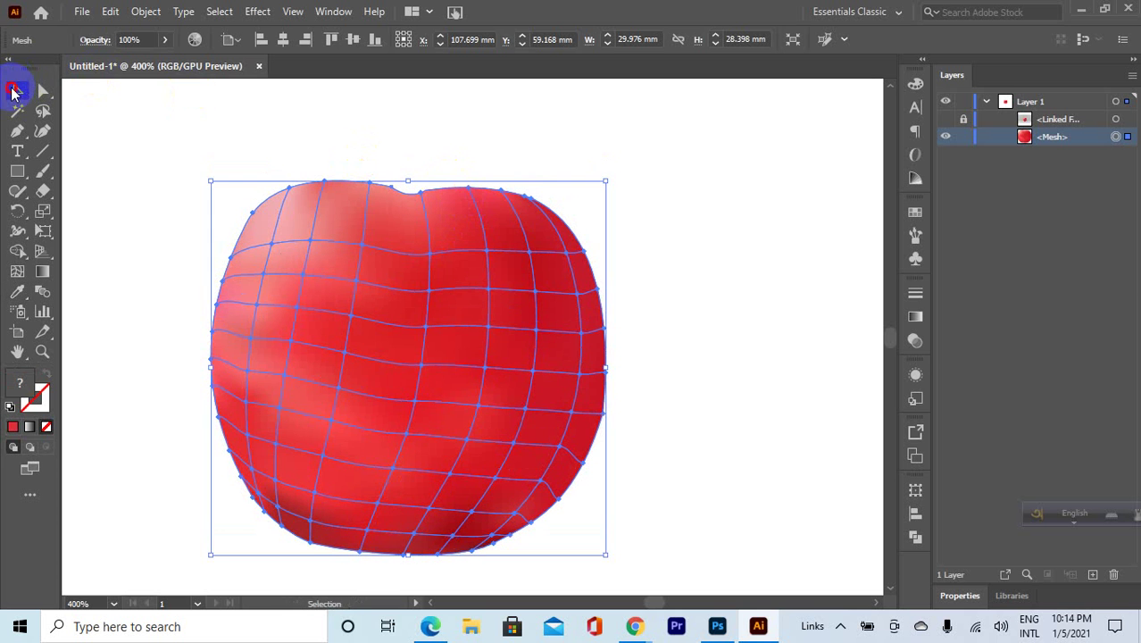
left_click(773, 218)
Show the linked apple photo and hide the mesh to view the reference on the artboard.
scroll(745, 210, "down", 2)
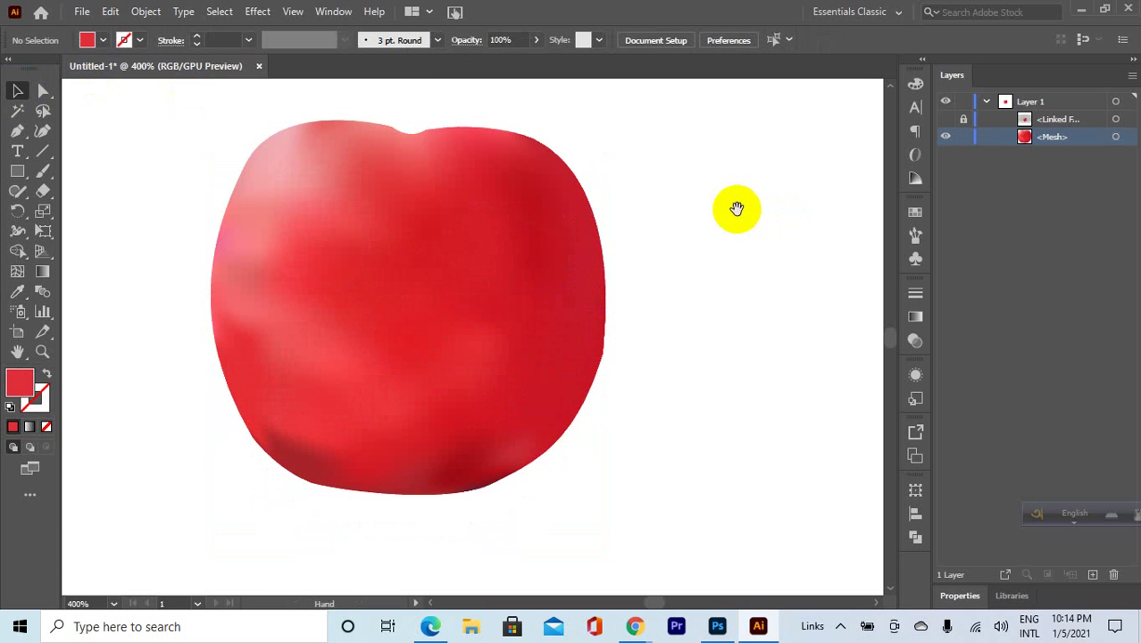
scroll(737, 212, "down", 8)
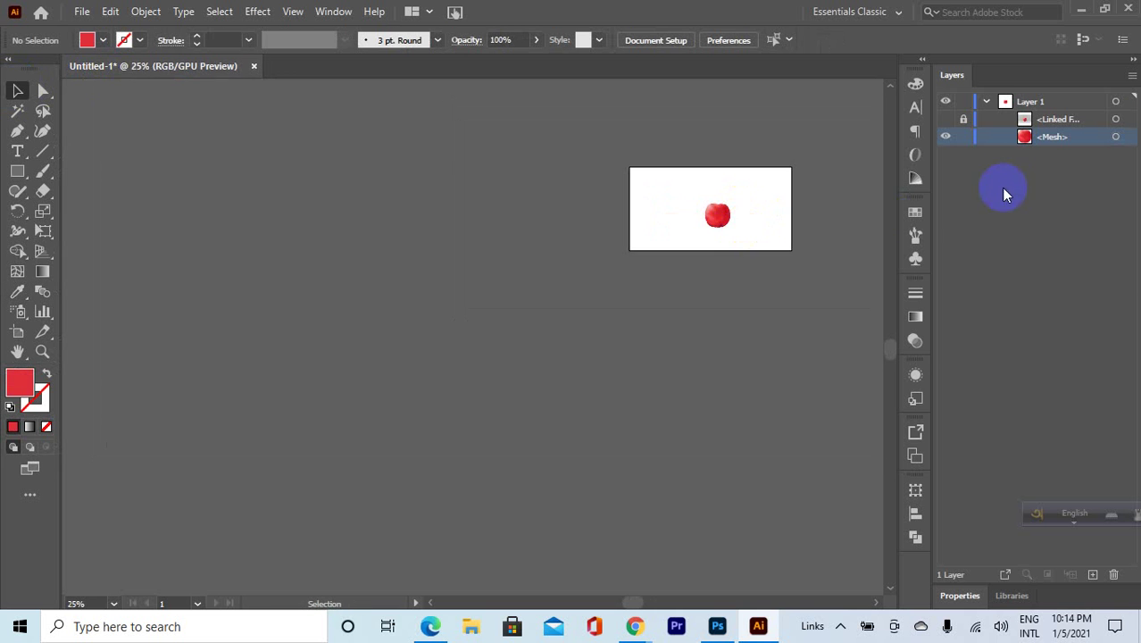
left_click(946, 120)
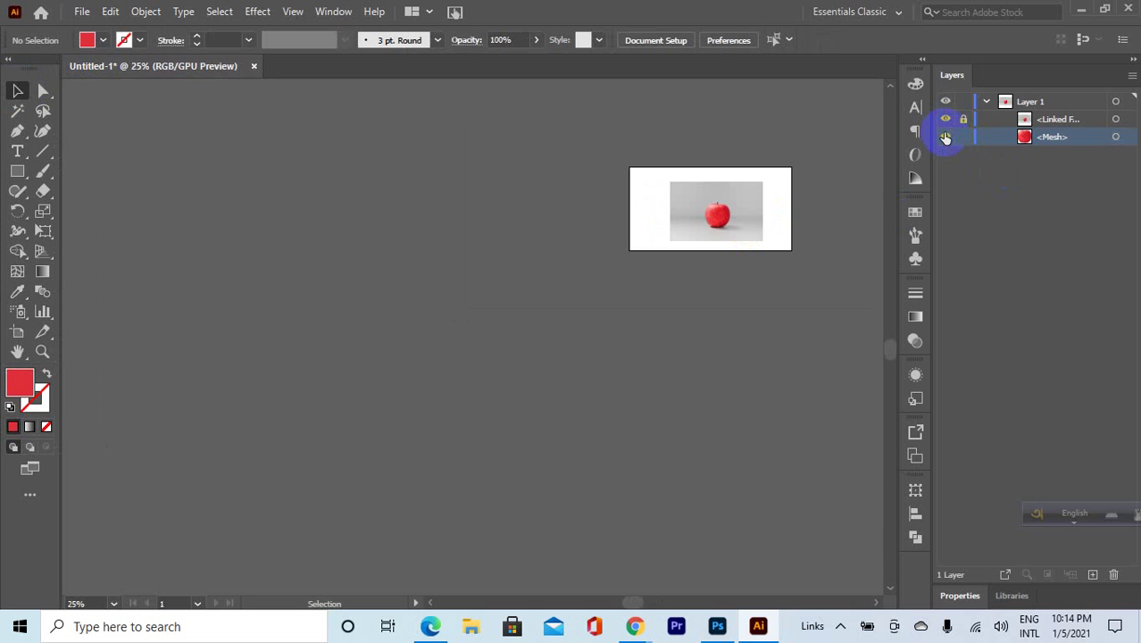
scroll(853, 170, "up", 2)
scroll(668, 238, "up", 1)
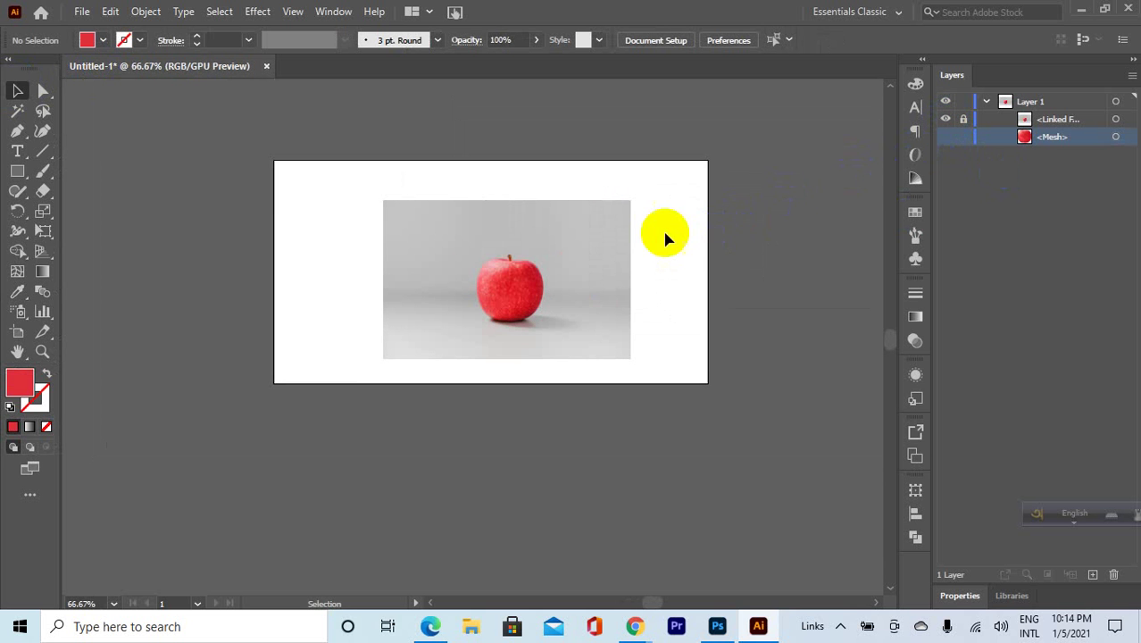
scroll(697, 258, "up", 2)
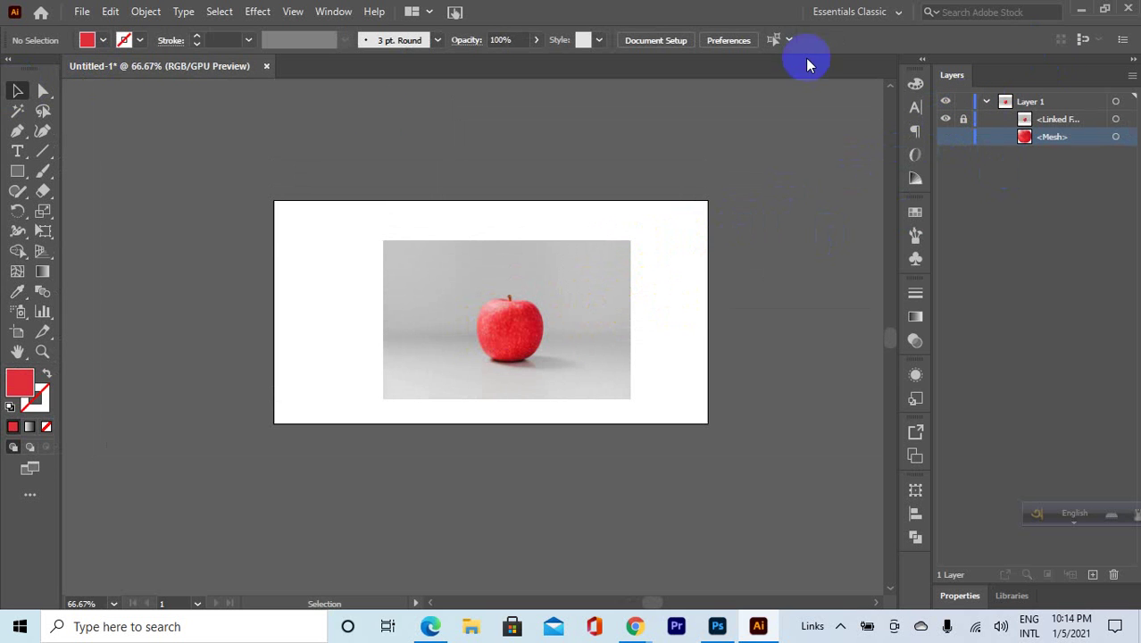
scroll(589, 279, "up", 3)
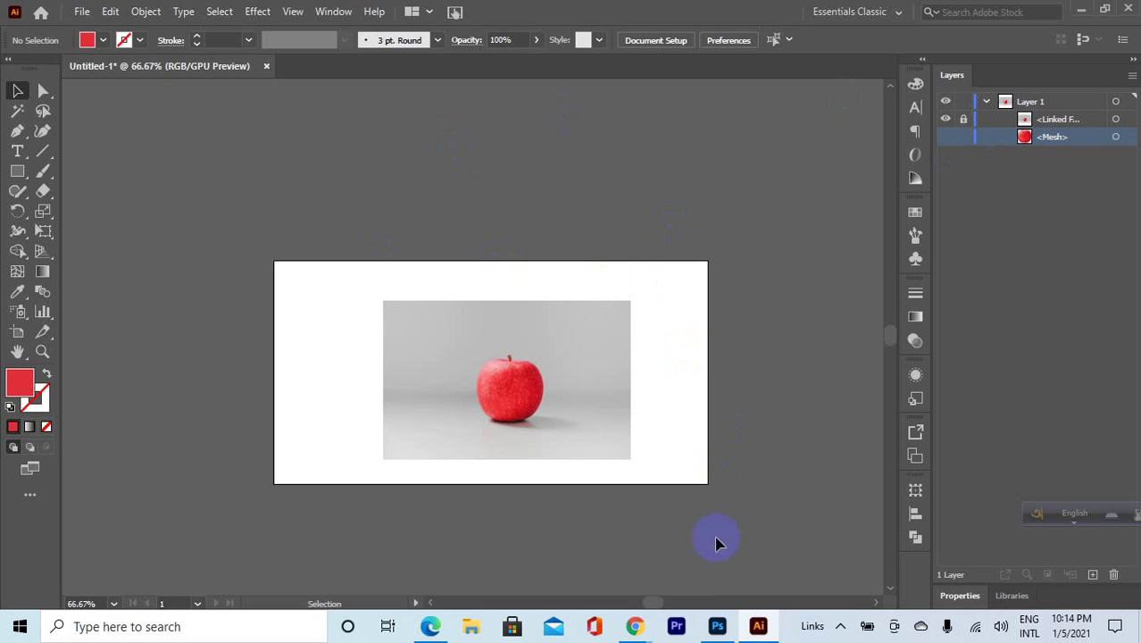
Switch to Chrome and open YouTube in a new tab.
mouse_move(629, 624)
left_click(578, 600)
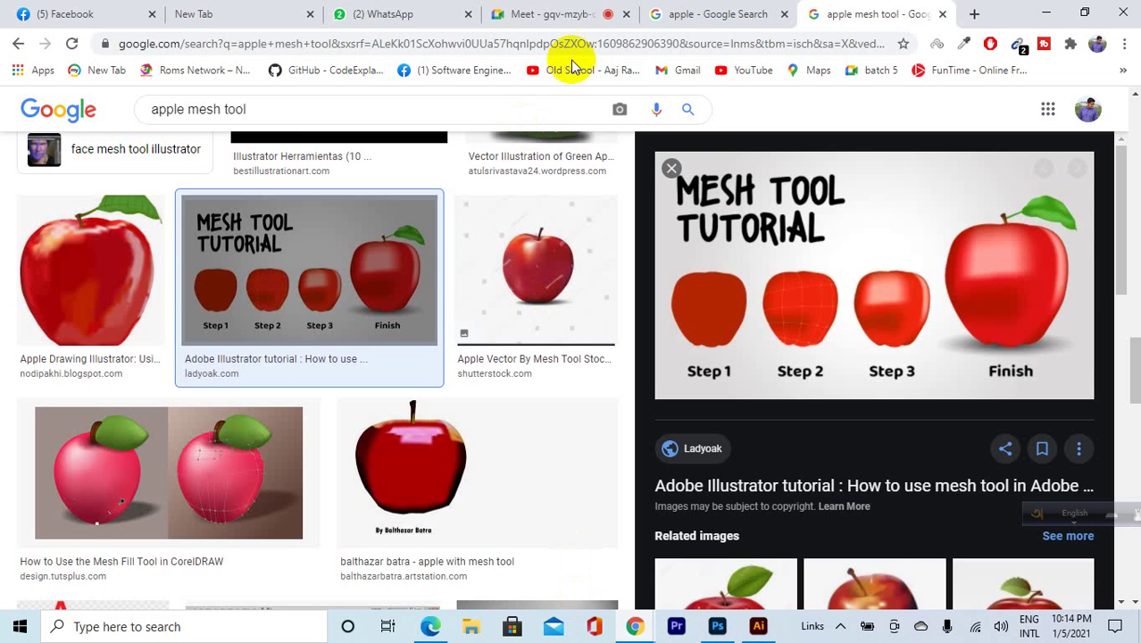
left_click(976, 14)
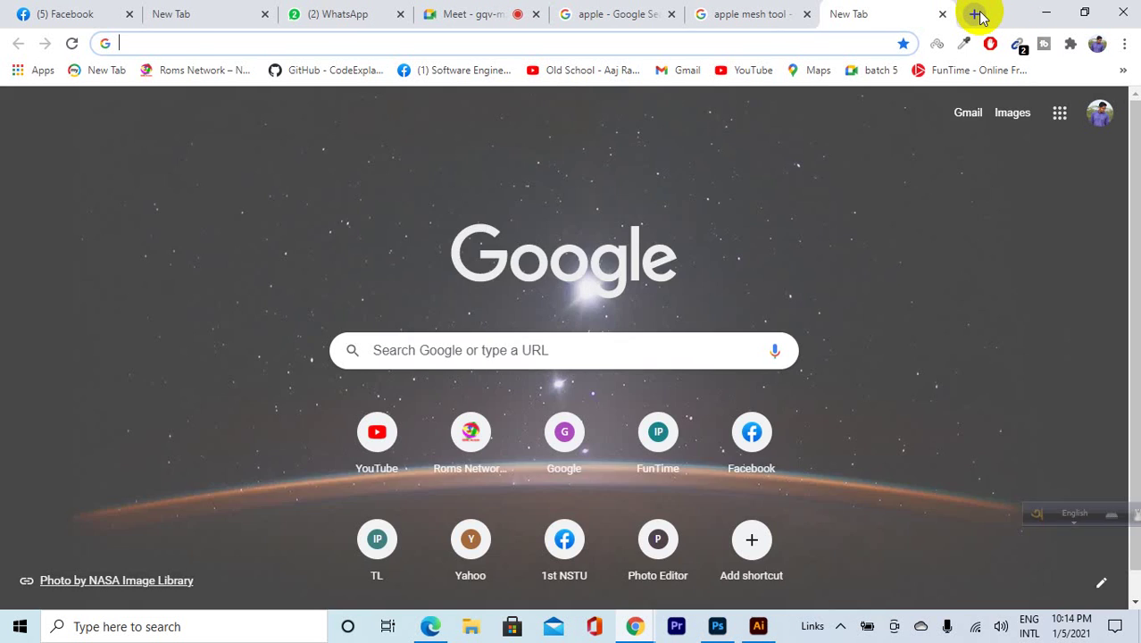
type("you")
key("Return")
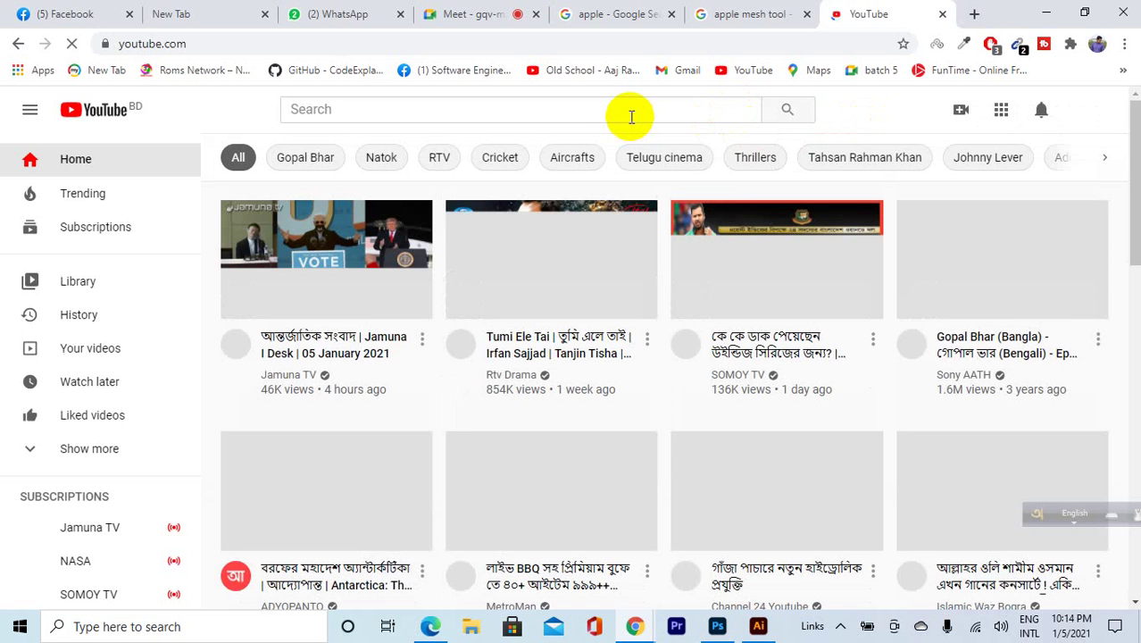
Search YouTube for "mesh tools".
left_click(629, 113)
type("me")
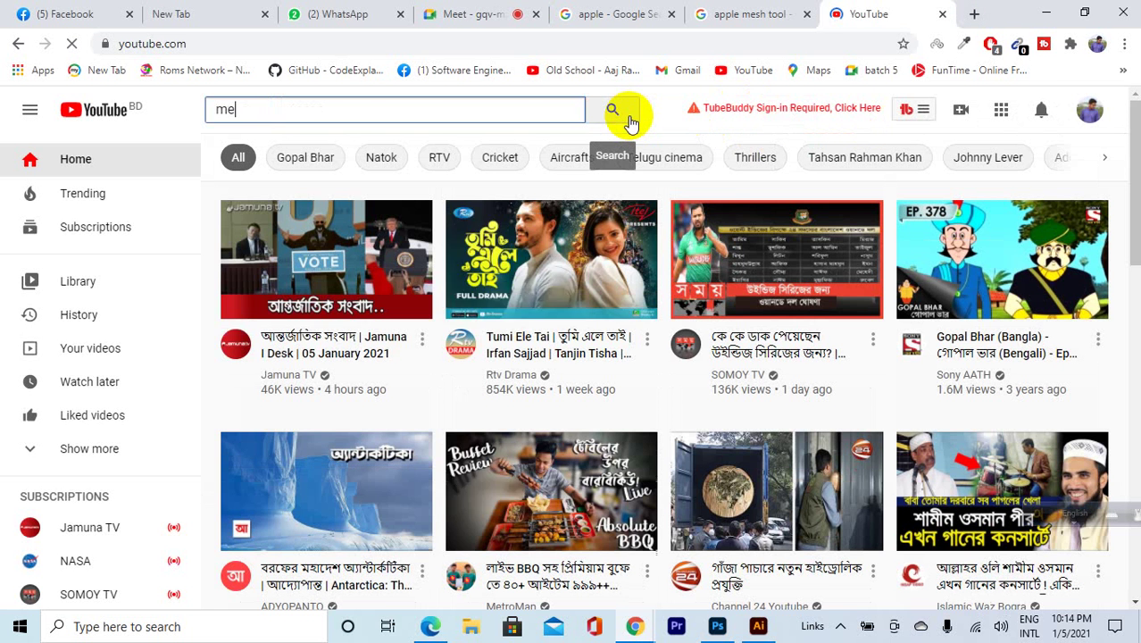
type("sh tools")
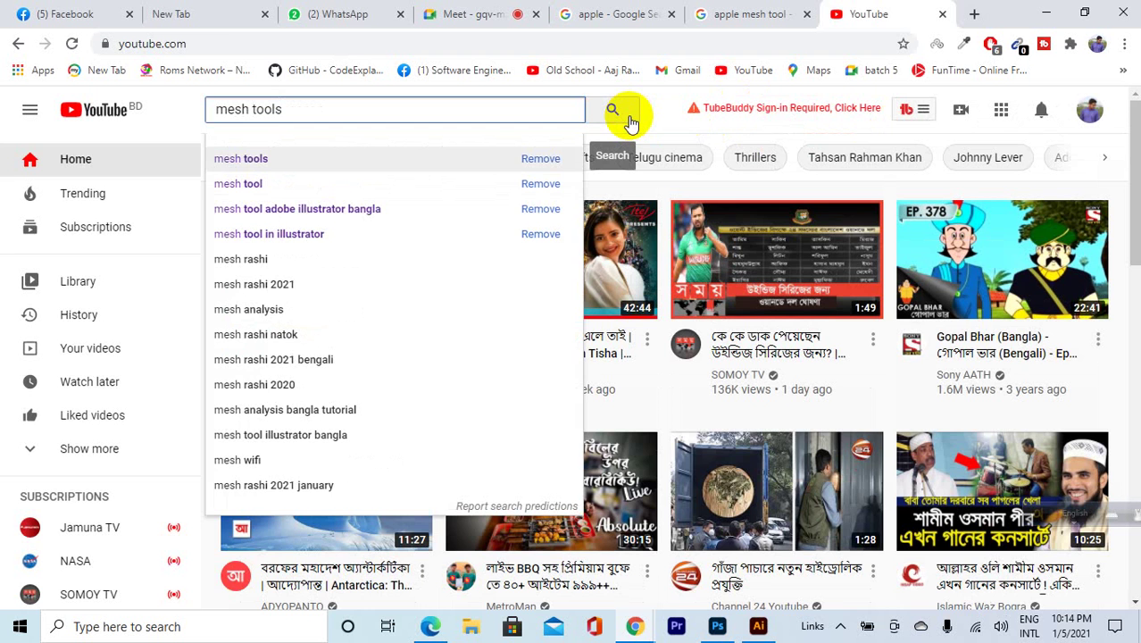
key("Return")
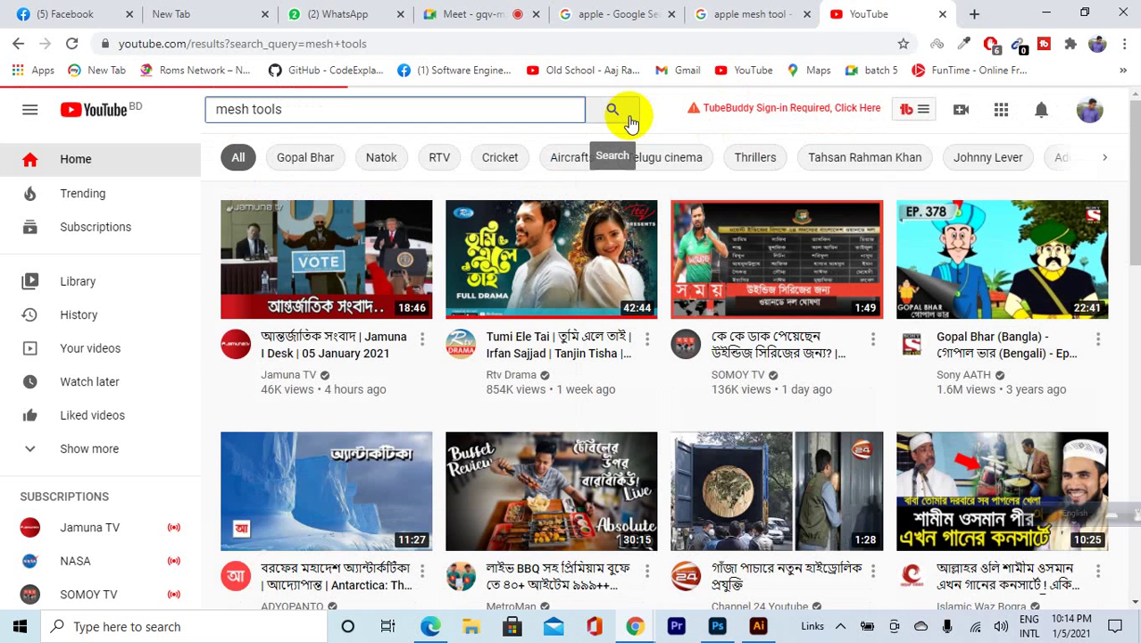
Look through the mesh tool tutorial results, examining the video titles, thumbnails and descriptions.
scroll(397, 297, "down", 1)
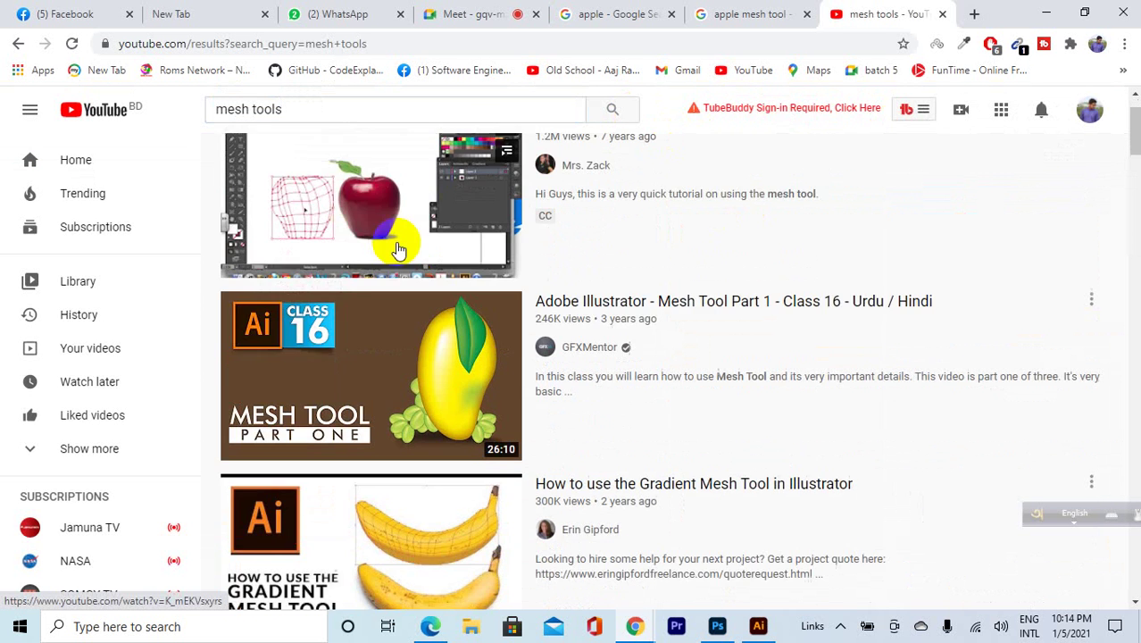
scroll(400, 259, "up", 1)
scroll(420, 292, "down", 1)
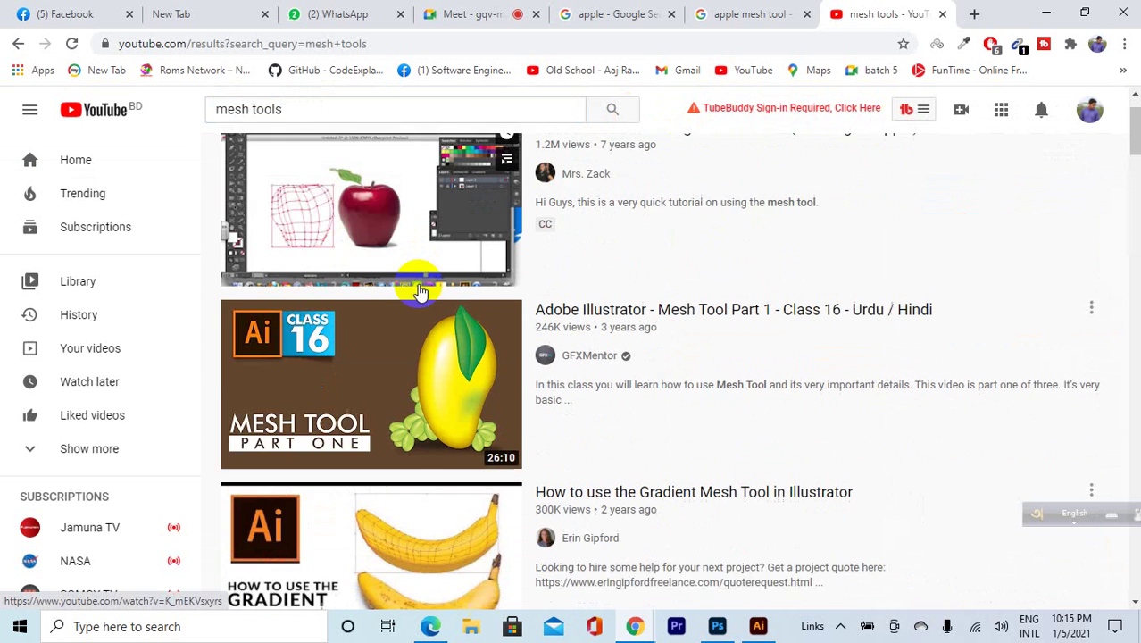
scroll(498, 259, "down", 2)
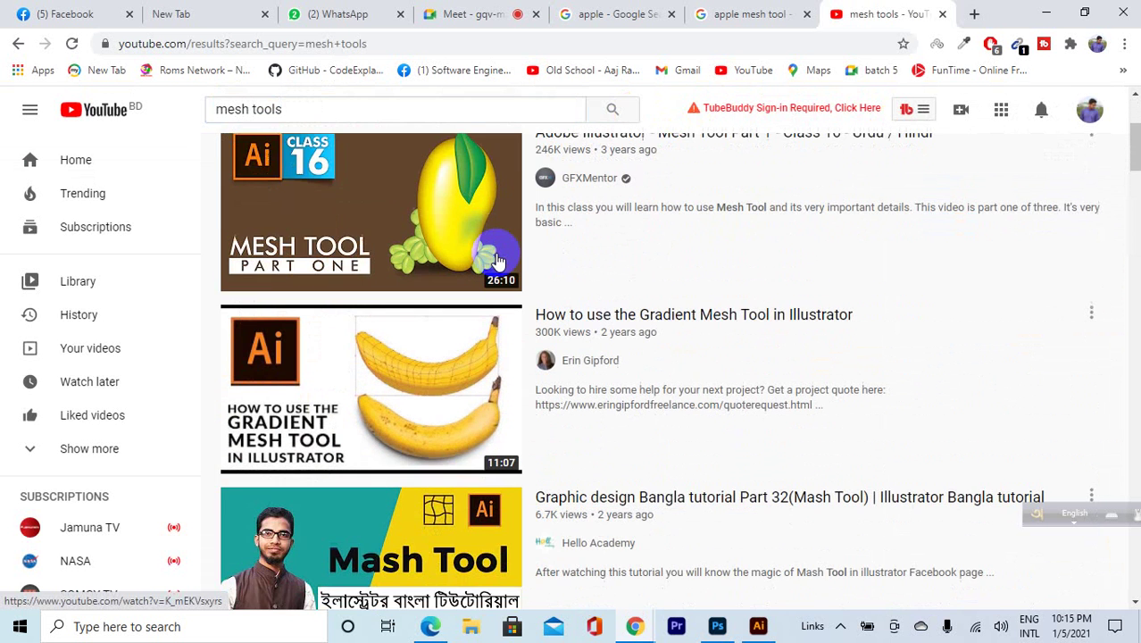
scroll(433, 255, "down", 2)
scroll(435, 261, "up", 2)
scroll(435, 261, "up", 3)
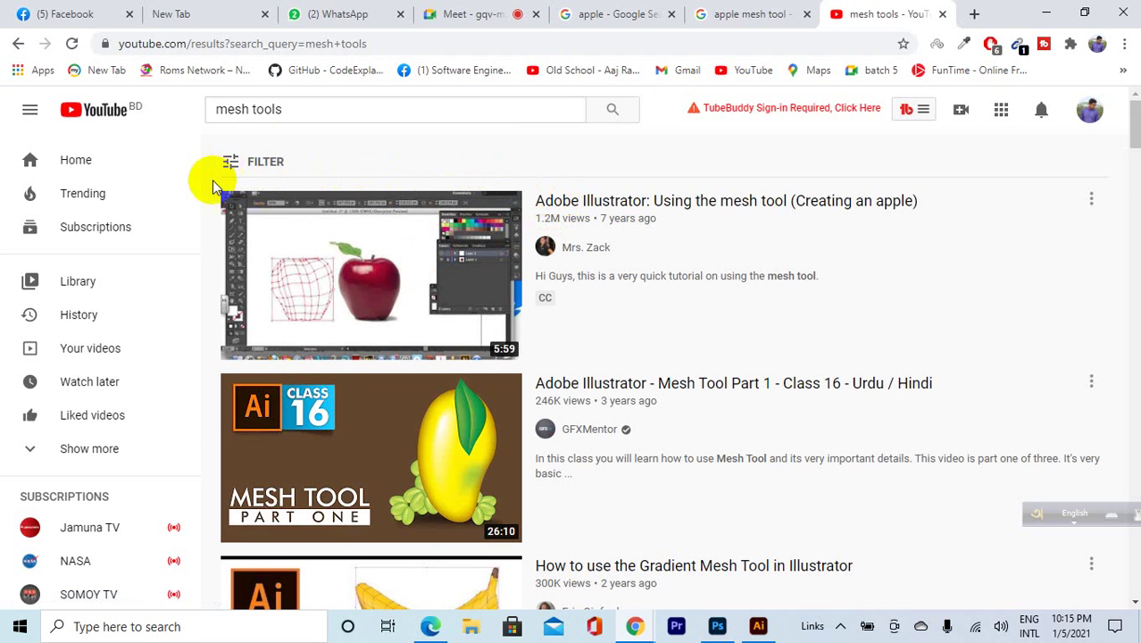
mouse_move(213, 180)
left_mouse_down()
mouse_move(272, 203)
mouse_move(409, 180)
mouse_move(214, 175)
left_mouse_up()
left_click_drag(219, 181, 1087, 338)
left_click(604, 158)
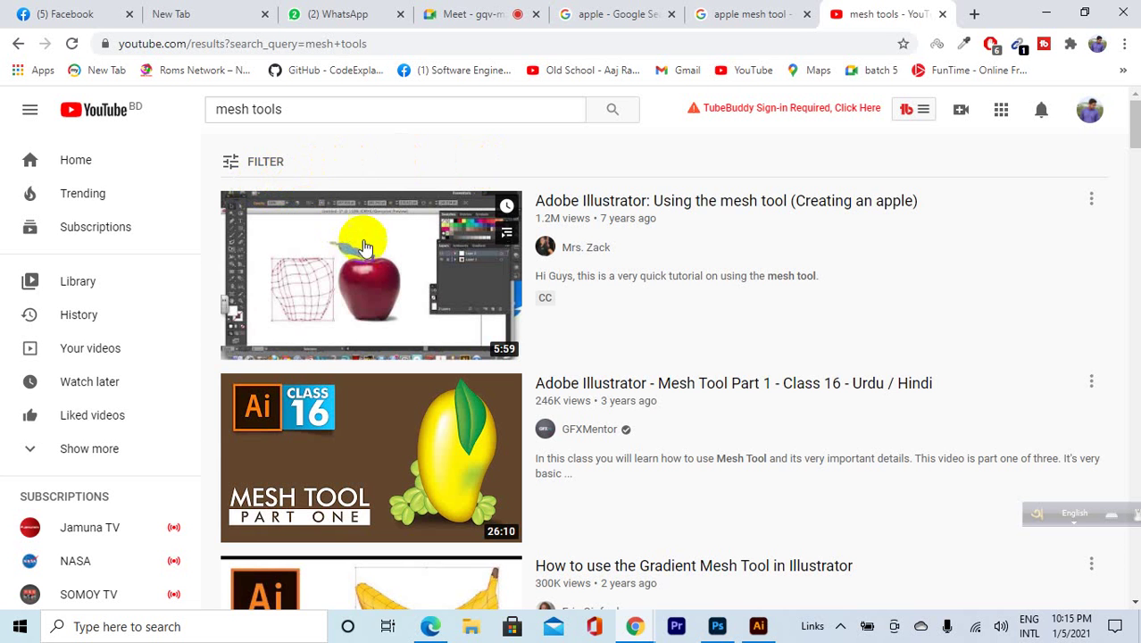
scroll(375, 268, "down", 2)
scroll(501, 282, "up", 1)
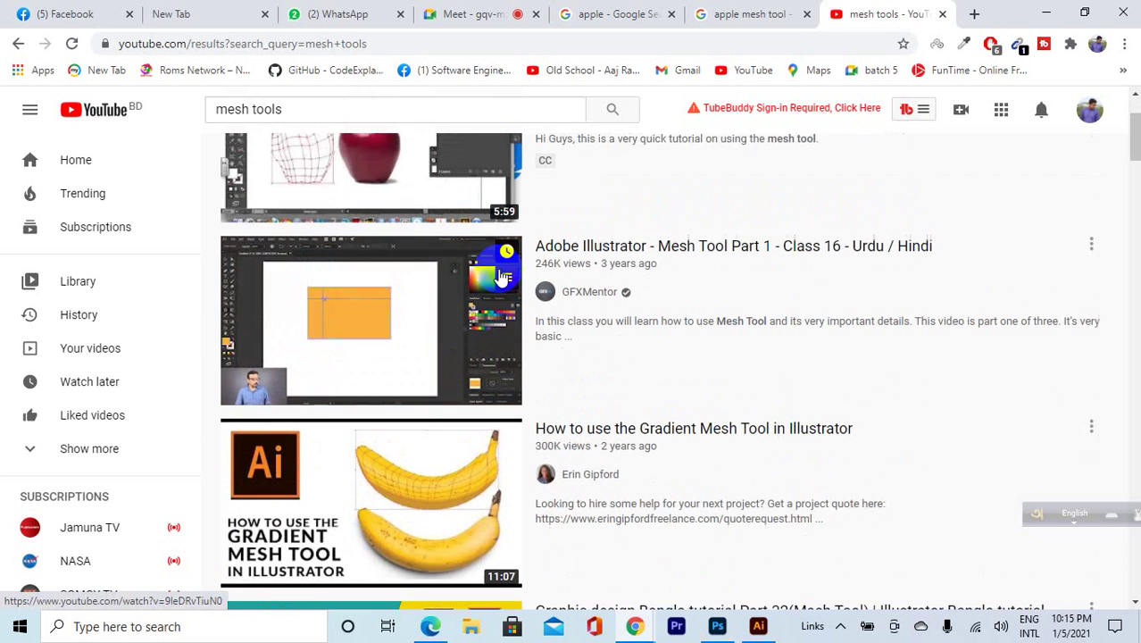
scroll(501, 277, "down", 1)
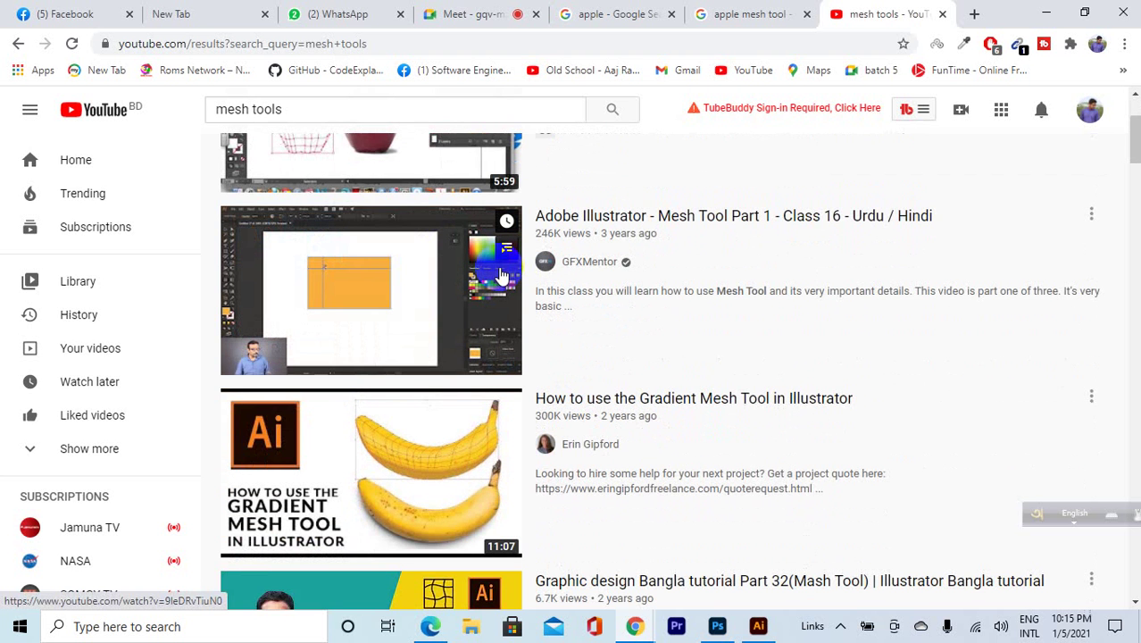
scroll(500, 276, "up", 2)
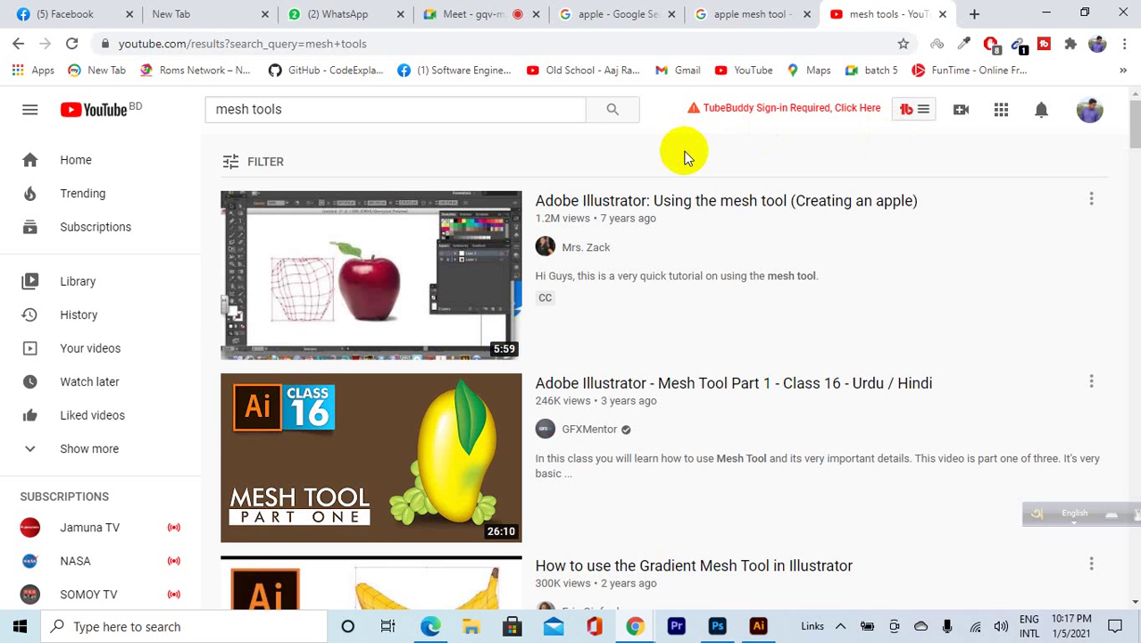
scroll(384, 259, "down", 1)
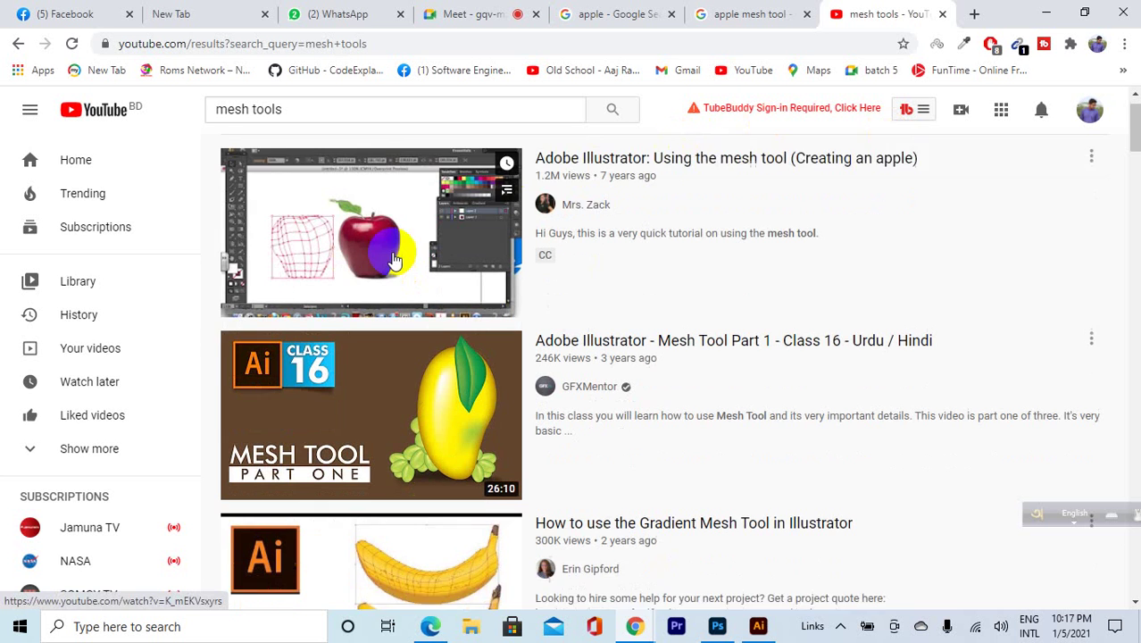
Search YouTube for "blend tool in illustrator" using the suggested query.
scroll(345, 143, "up", 1)
left_click(339, 112)
left_click(326, 158)
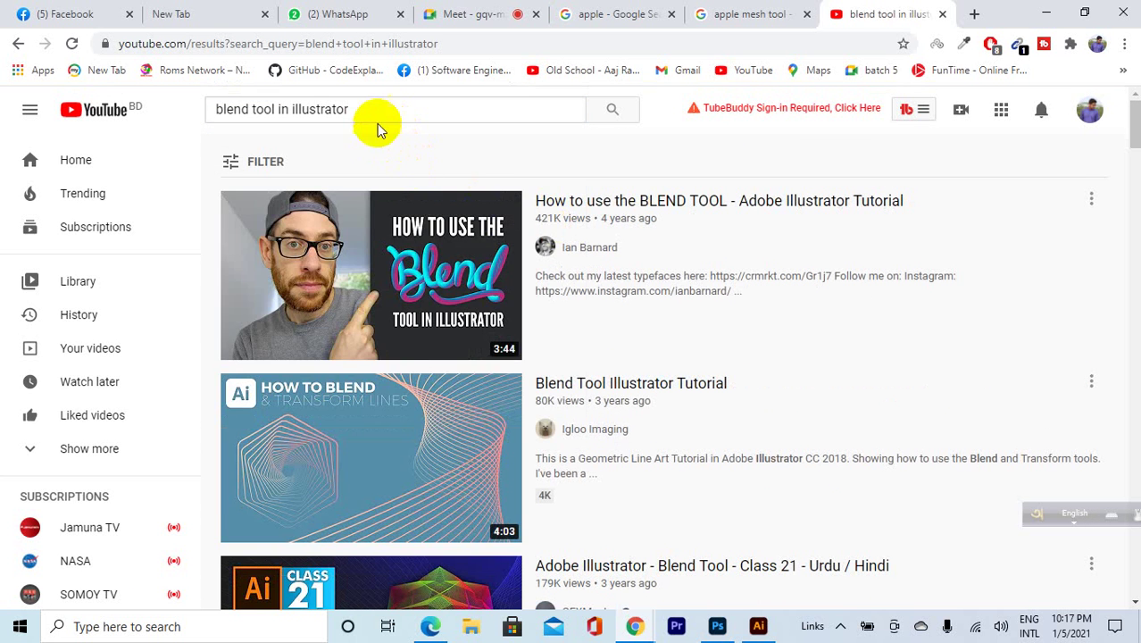
Search YouTube for "blend tool in illustrator bangla" and look through the resulting tutorials.
left_click(384, 114)
type("ban")
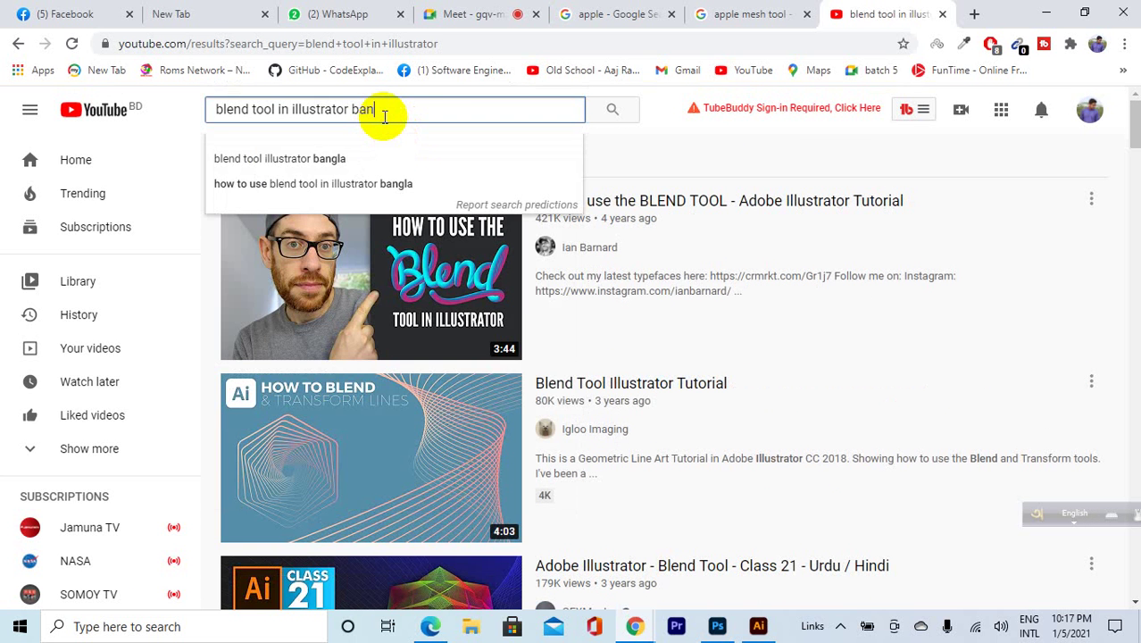
type("gla")
key("Return")
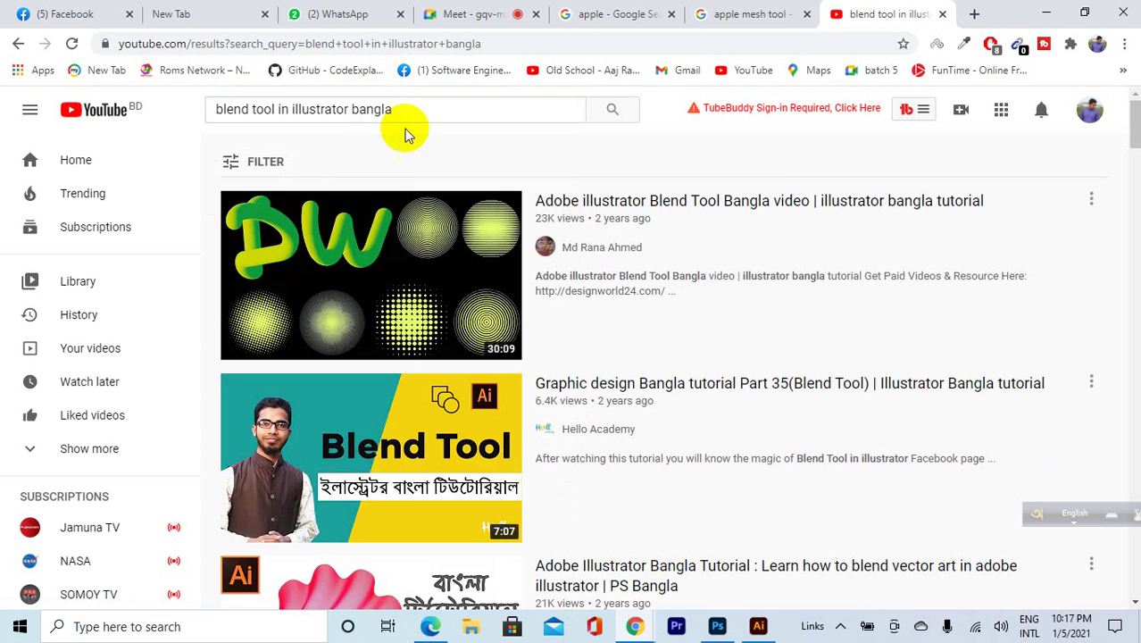
scroll(427, 287, "down", 6)
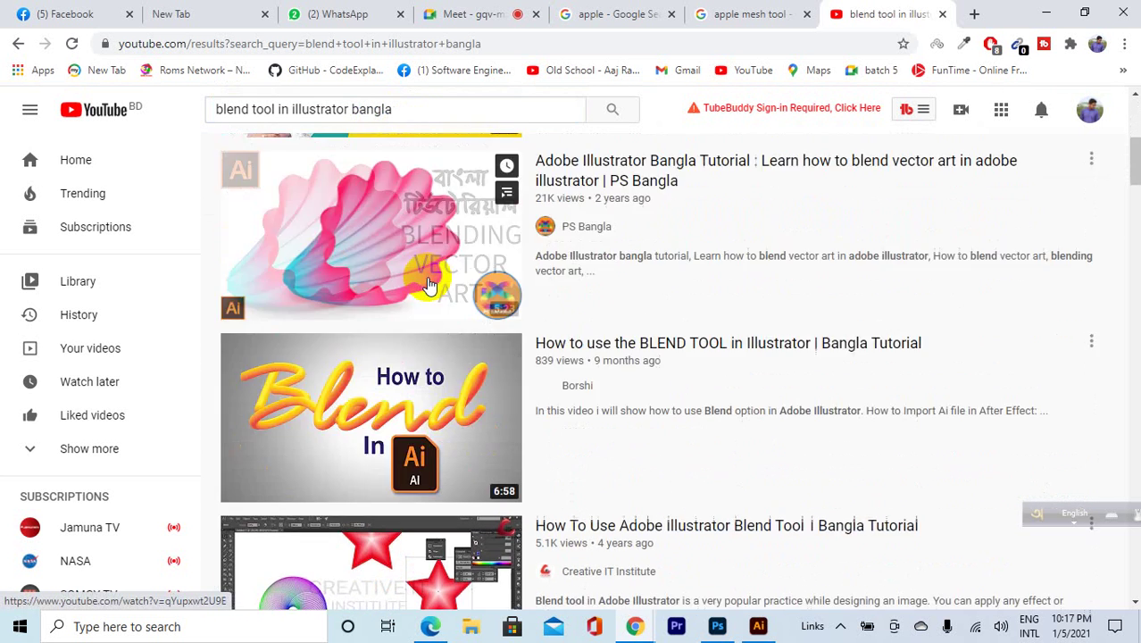
scroll(375, 232, "down", 5)
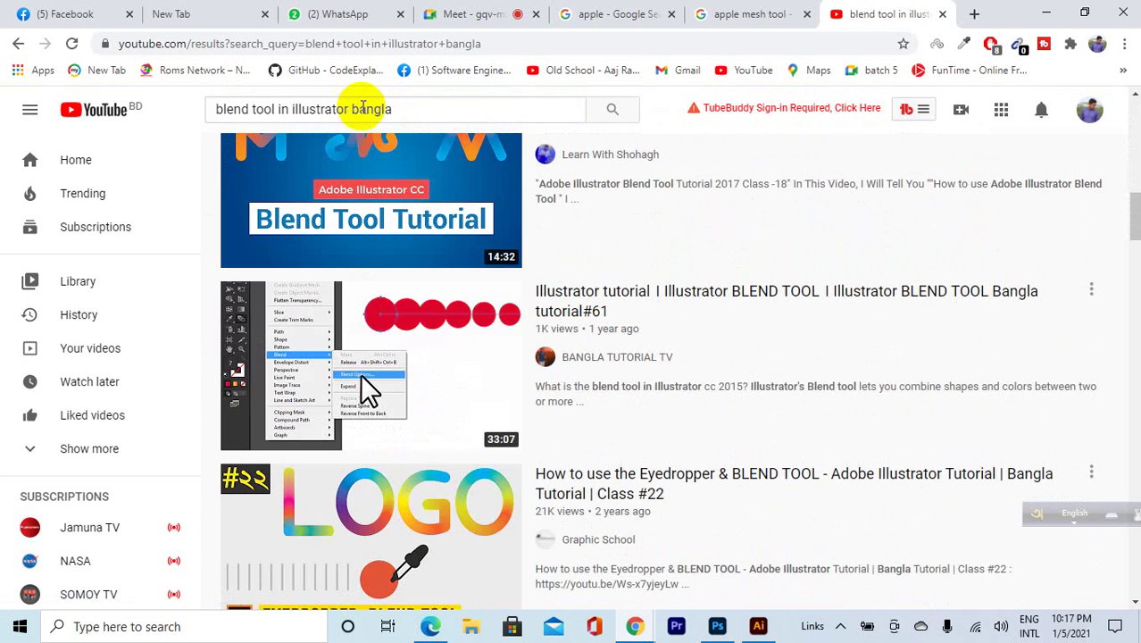
Search YouTube for "mesh tool in illustrator bangla" and examine the listed video titles and thumbnails.
double_click(225, 108)
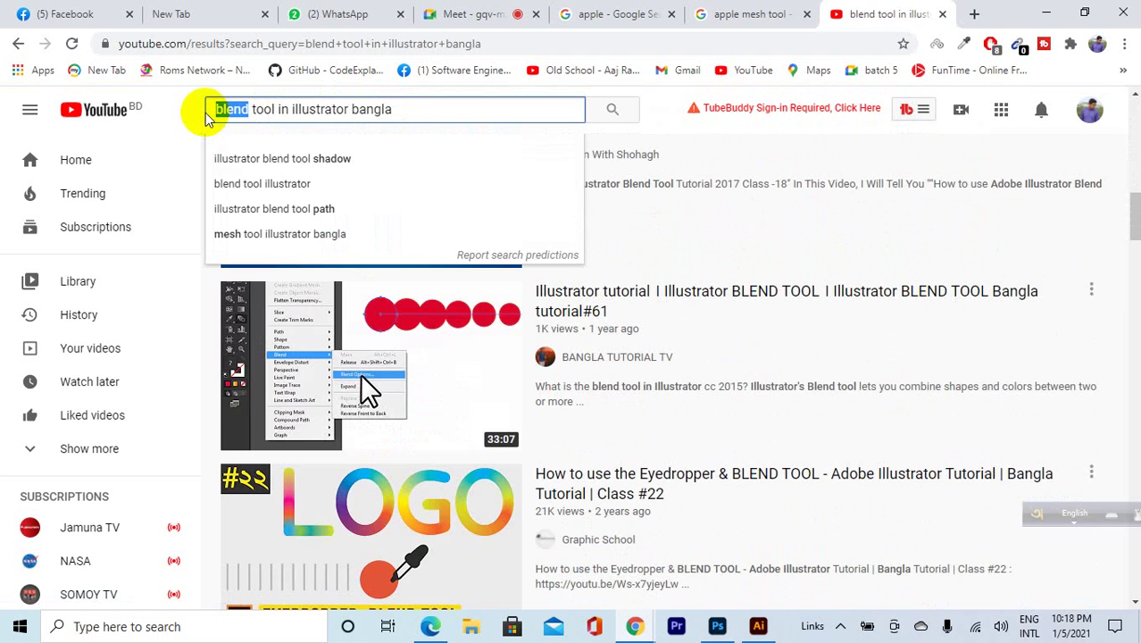
type("mesh")
key("Return")
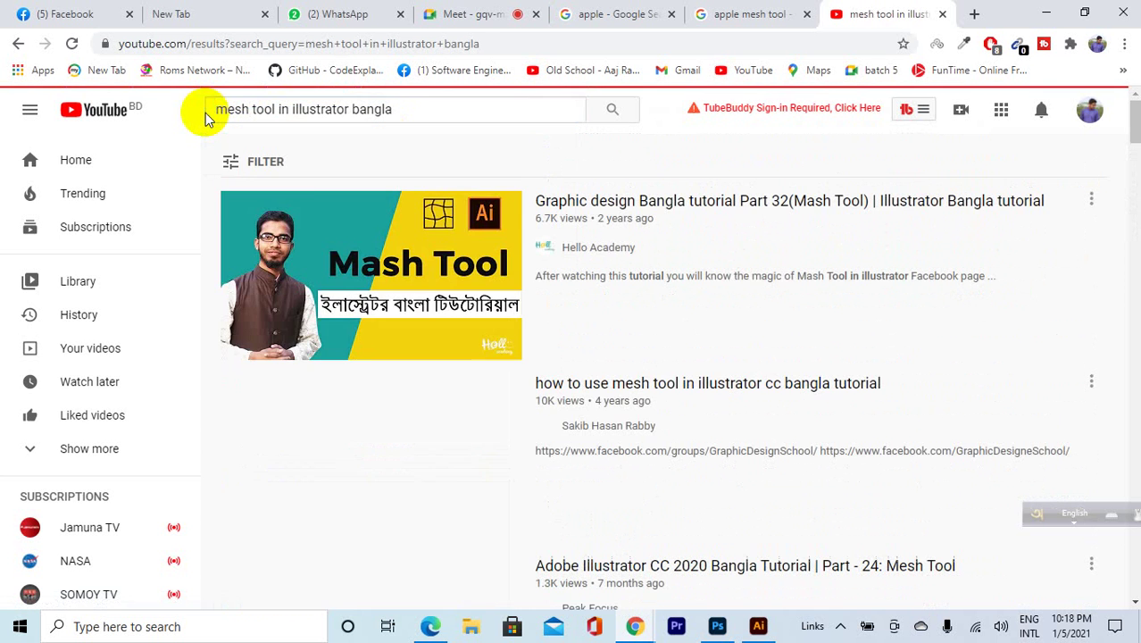
scroll(481, 239, "down", 3)
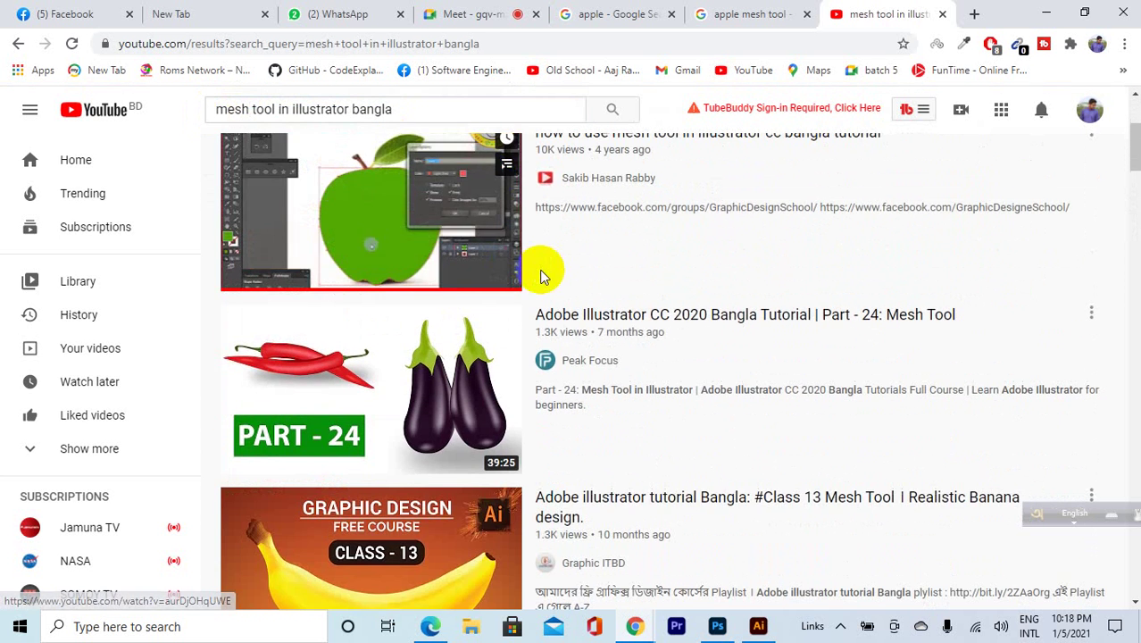
scroll(543, 277, "up", 1)
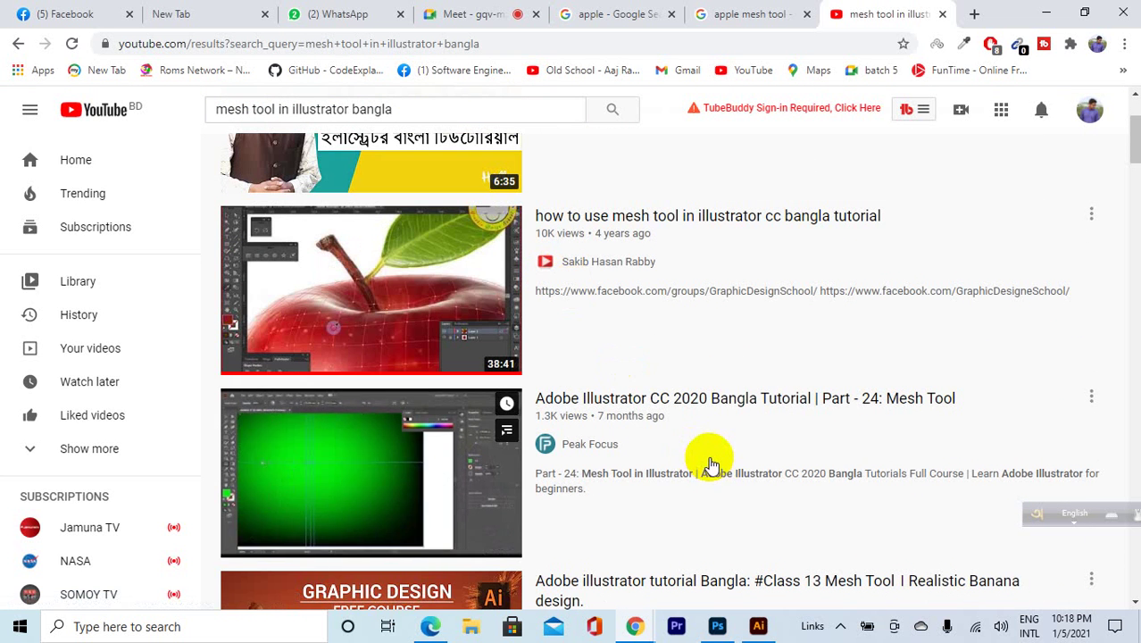
Switch to Illustrator and hide both the linked apple photo and the mesh apple in Layer 1.
left_click(720, 627)
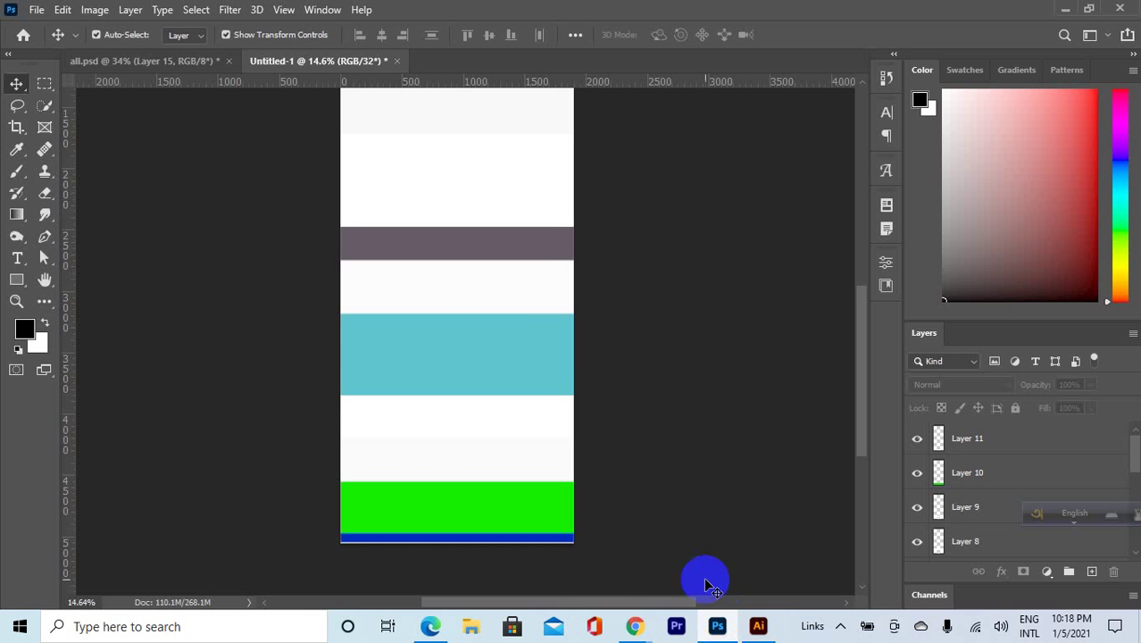
left_click(710, 625)
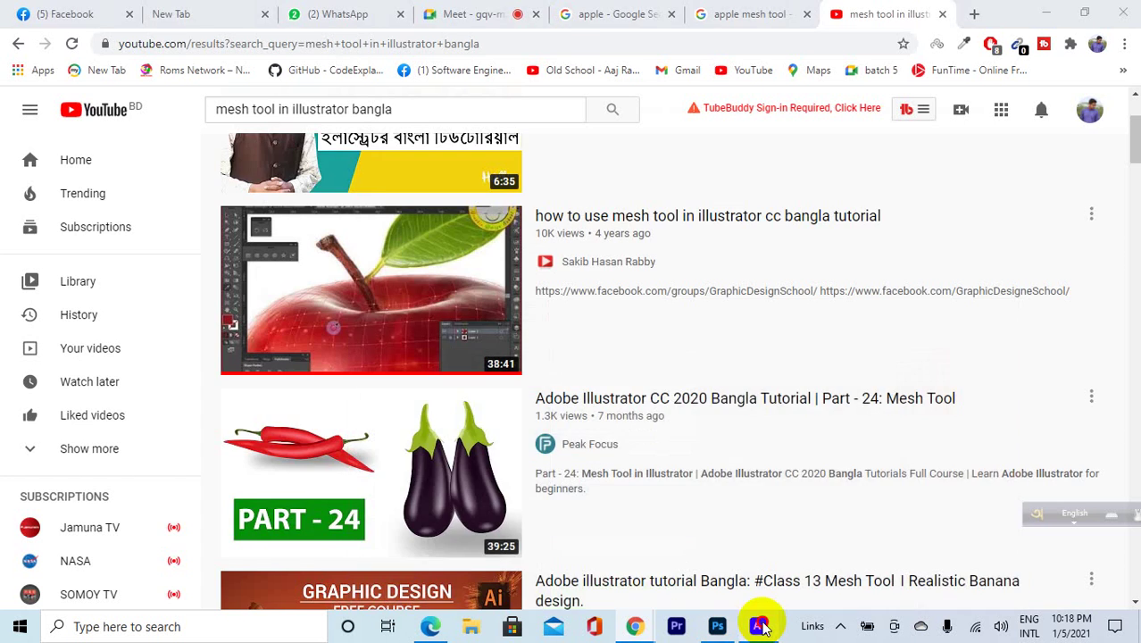
left_click(758, 626)
scroll(551, 379, "up", 2)
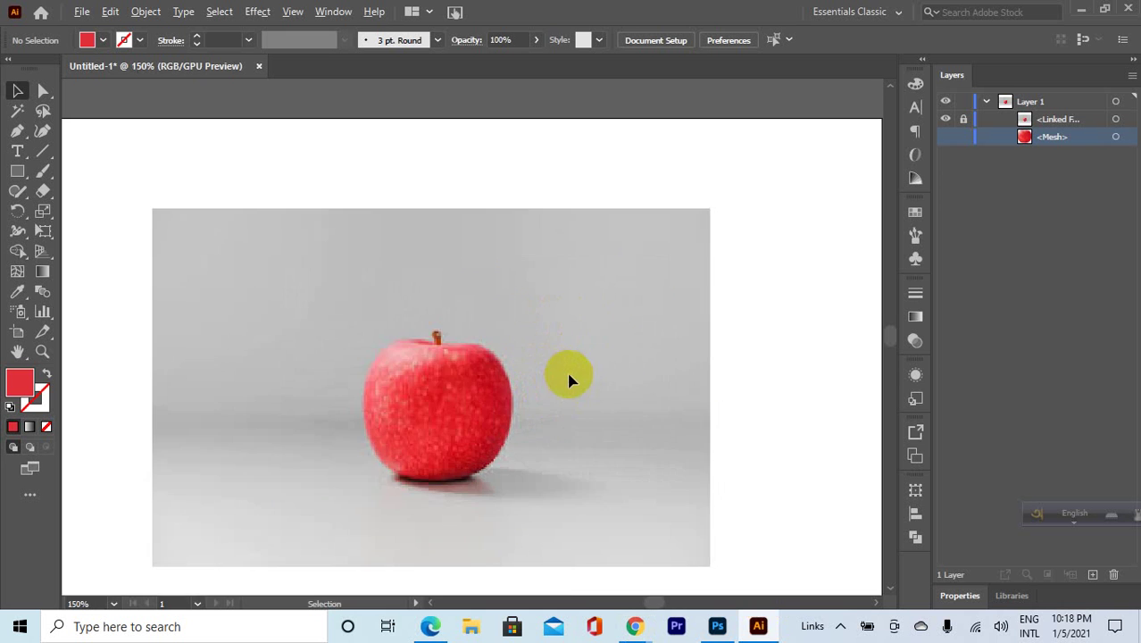
scroll(571, 377, "down", 1)
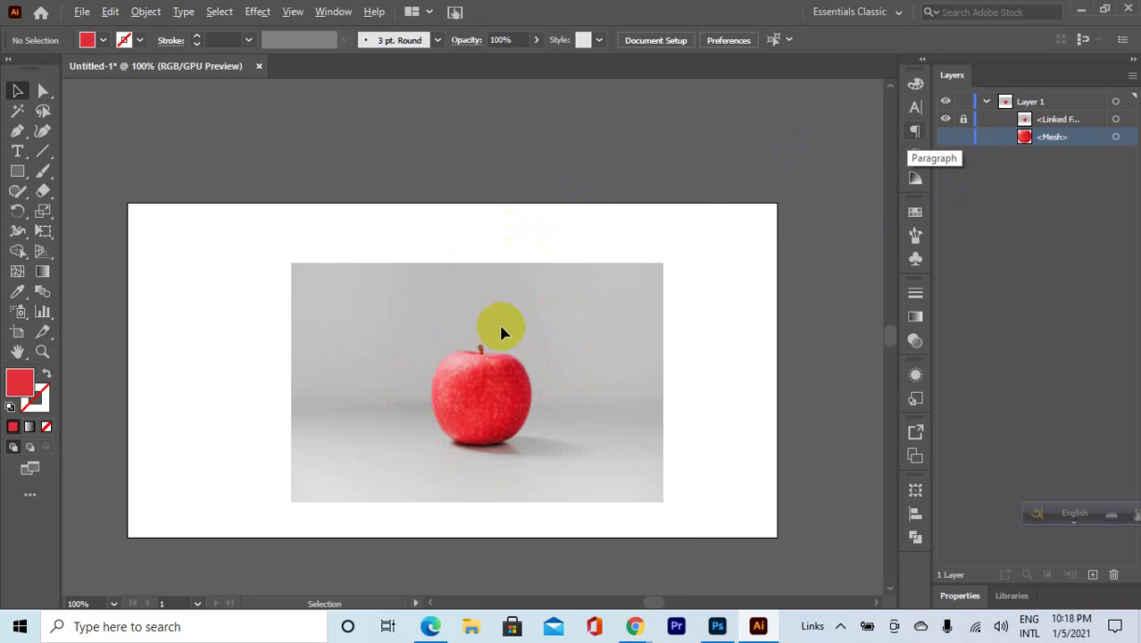
left_click(1048, 123, "shift")
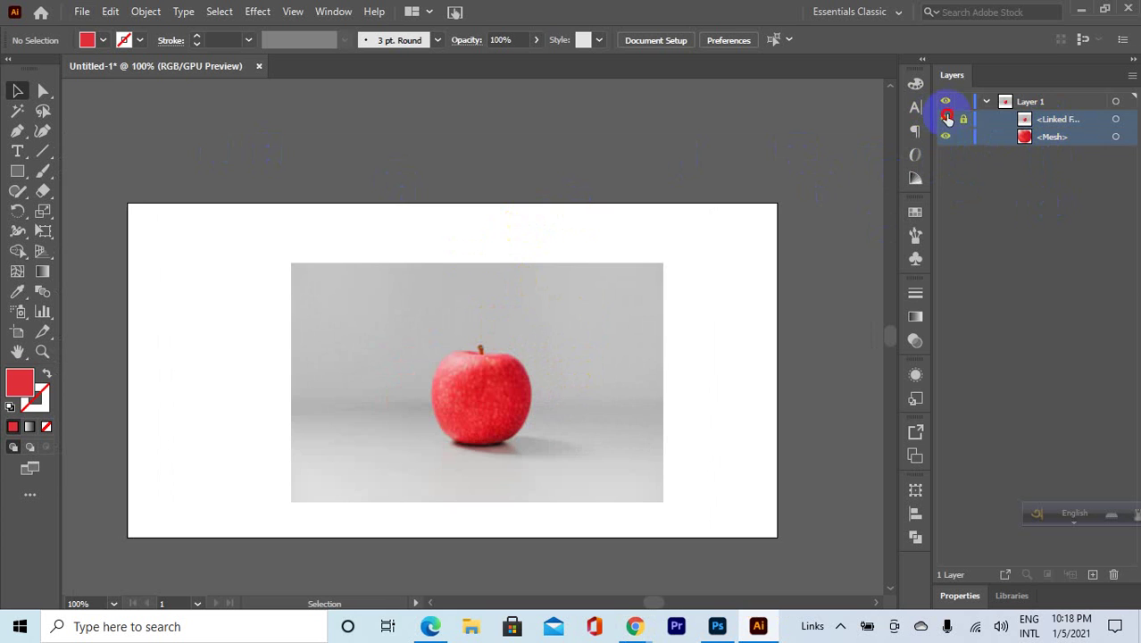
left_click(947, 118)
left_click(946, 135)
scroll(603, 323, "up", 1)
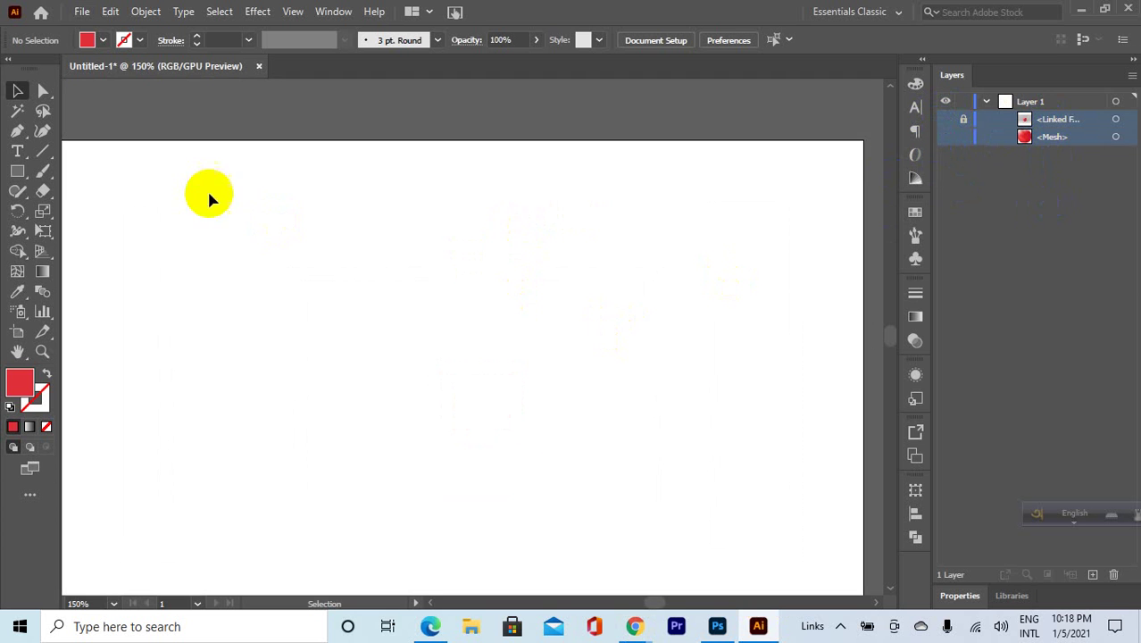
scroll(209, 196, "down", 2)
scroll(181, 256, "up", 1)
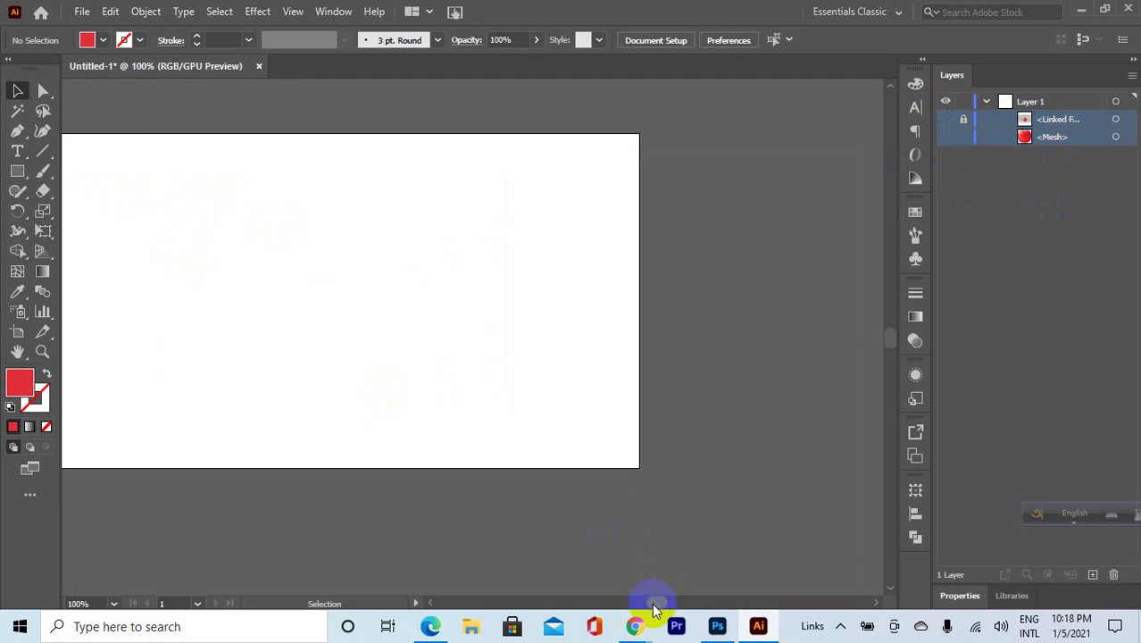
Add a line of point text with a person's first name in capitals on the empty artboard.
mouse_move(20, 159)
left_mouse_down()
mouse_move(69, 152)
mouse_move(28, 173)
mouse_move(21, 156)
left_mouse_up()
left_click(18, 152)
left_click(362, 260)
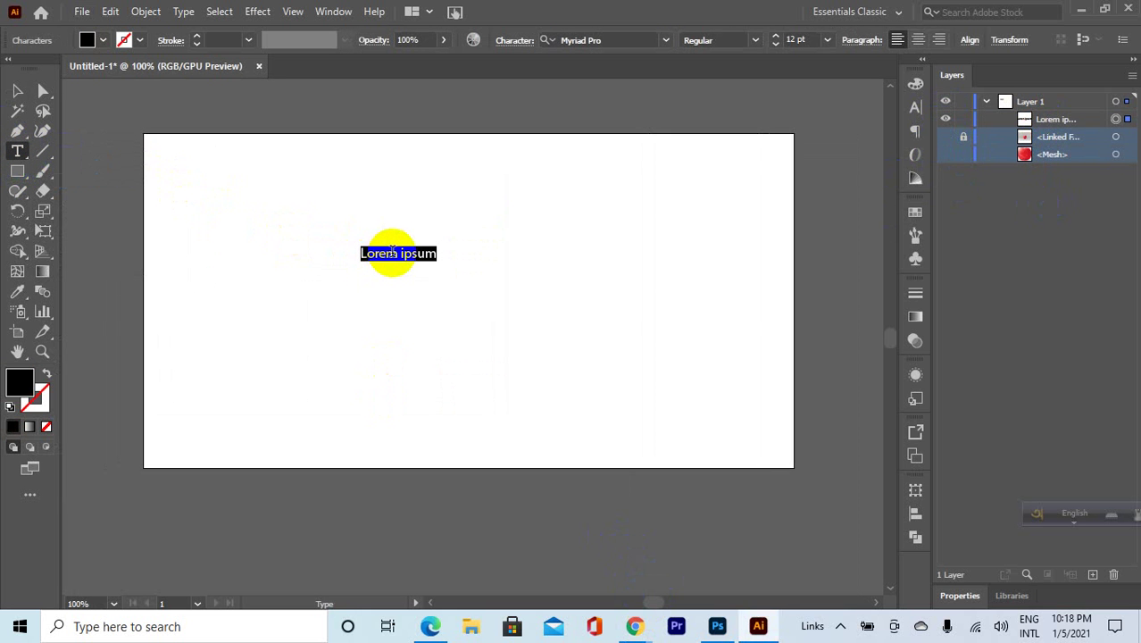
type("SUM")
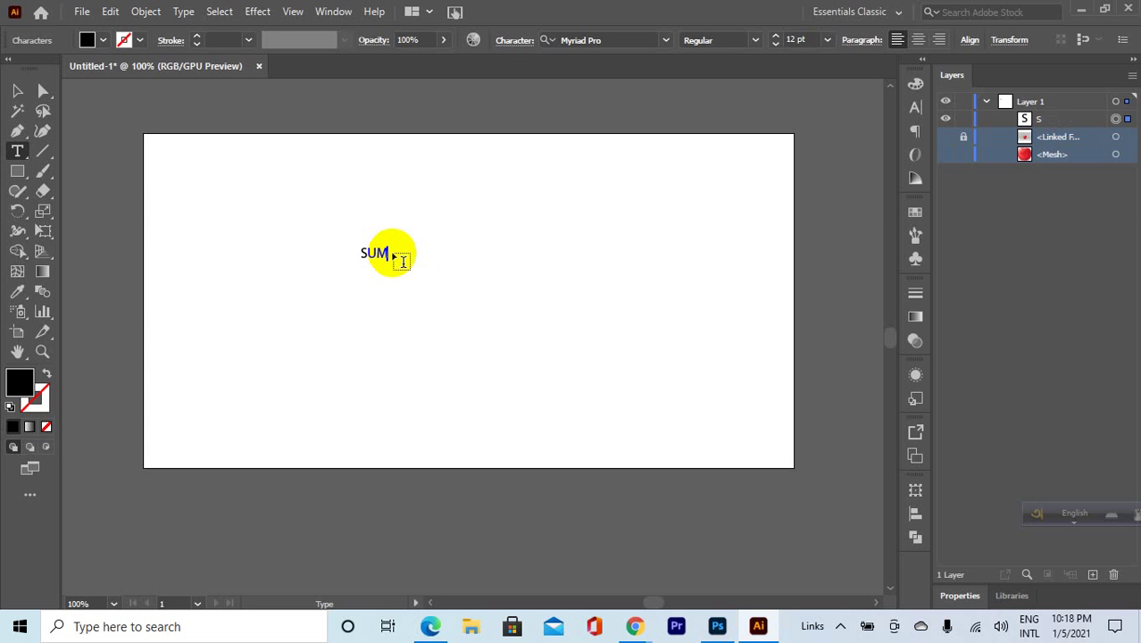
type("AIYA")
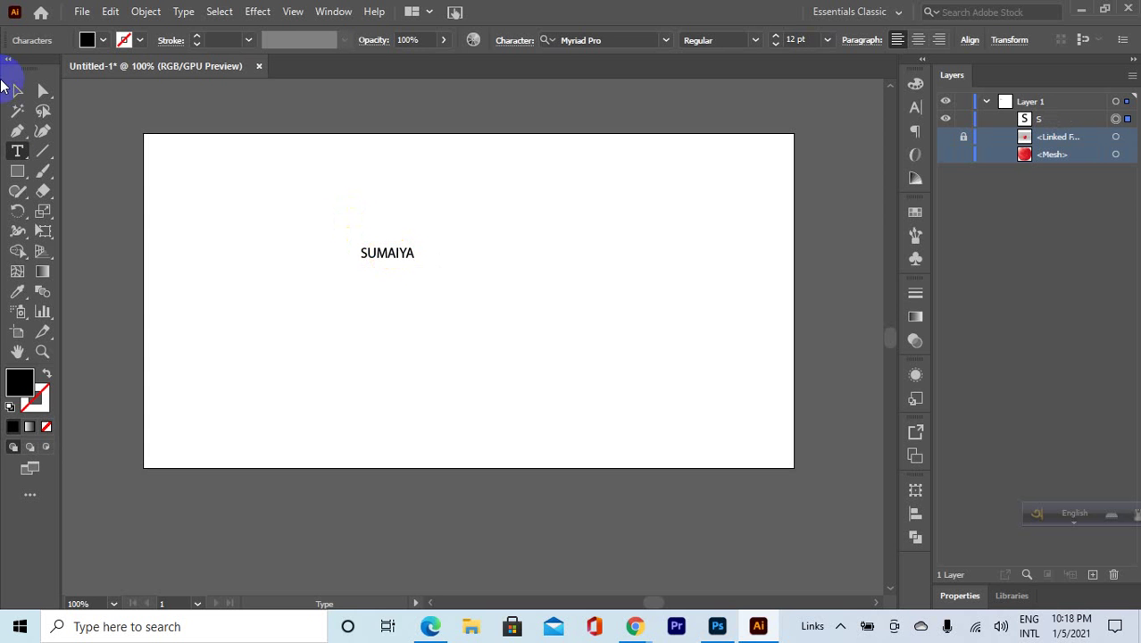
left_click(17, 90)
Format the name text in Berlin Sans FB Demi Bold at 36 pt and shift it slightly down on the artboard.
left_click(915, 154)
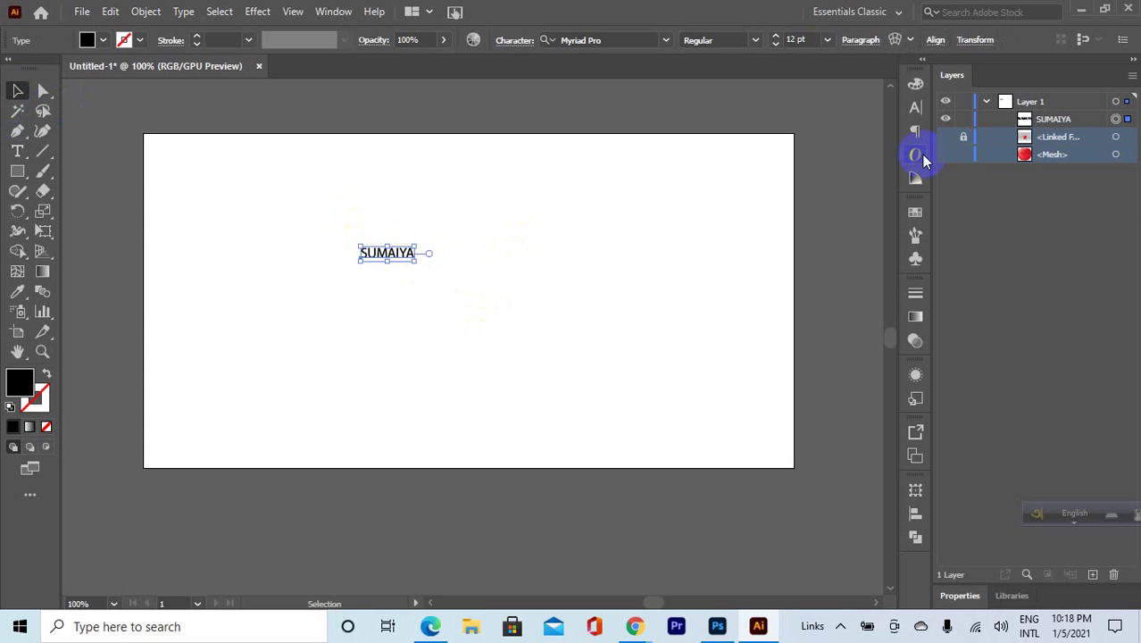
left_click(916, 111)
left_click(882, 103)
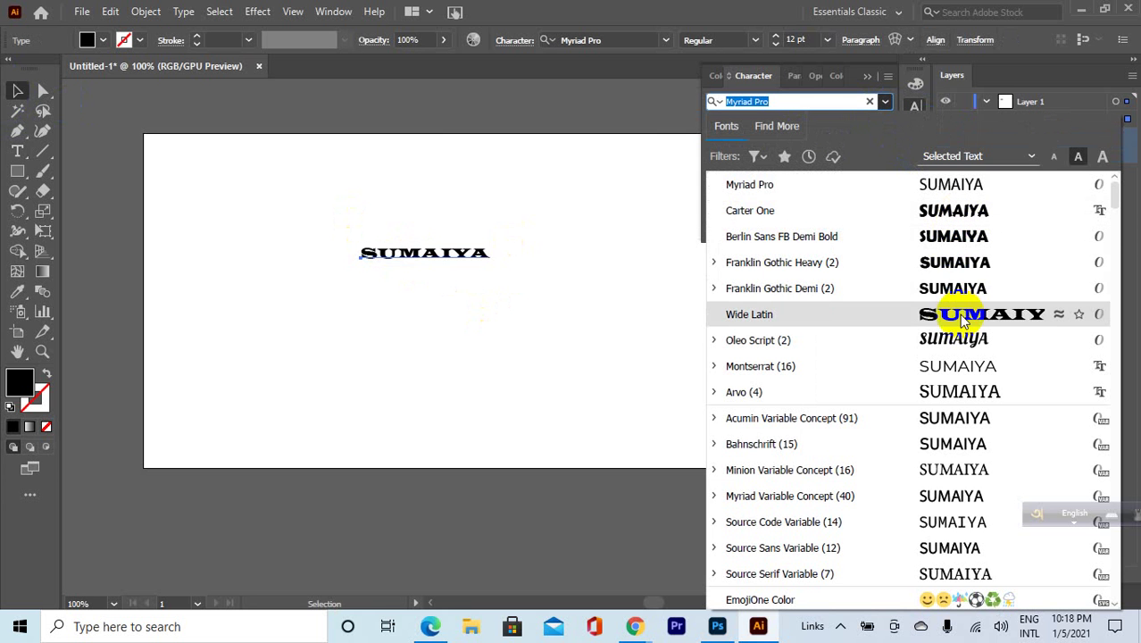
left_click(965, 237)
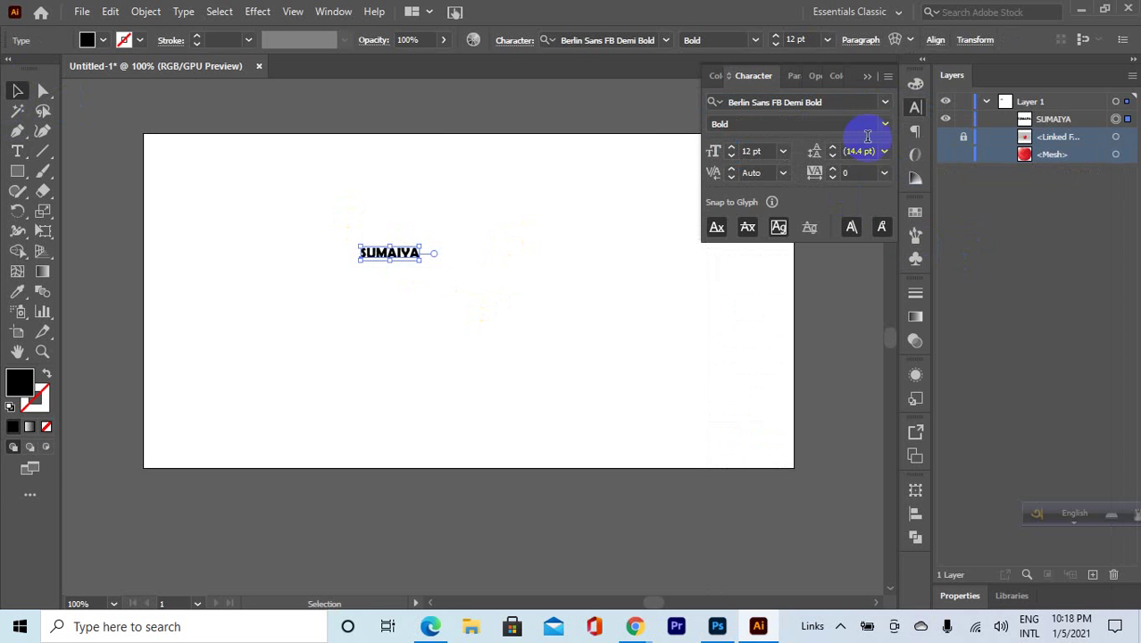
left_click(784, 152)
left_click(773, 388)
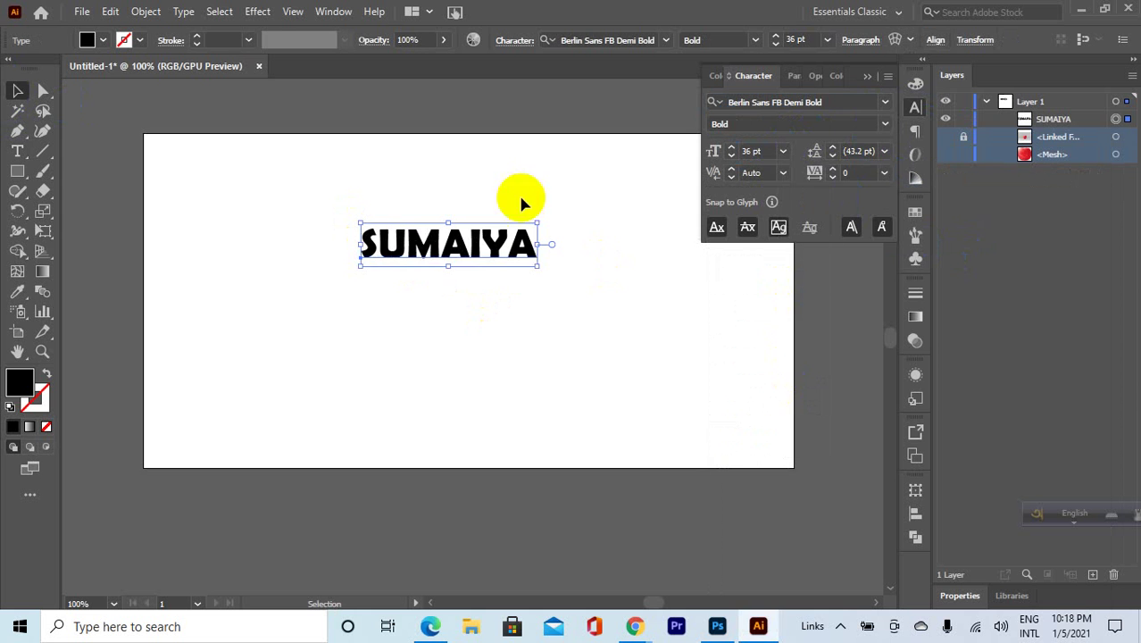
left_click_drag(478, 265, 467, 273)
left_click(868, 77)
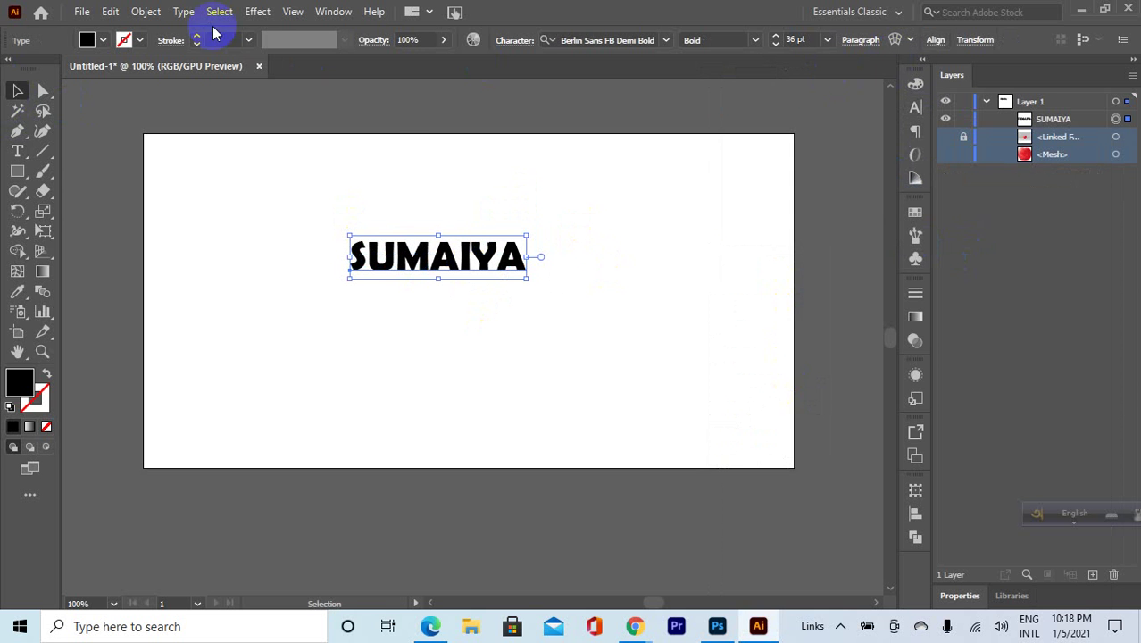
Expand the name text into shapes with the Object and Fill options enabled.
left_click(155, 9)
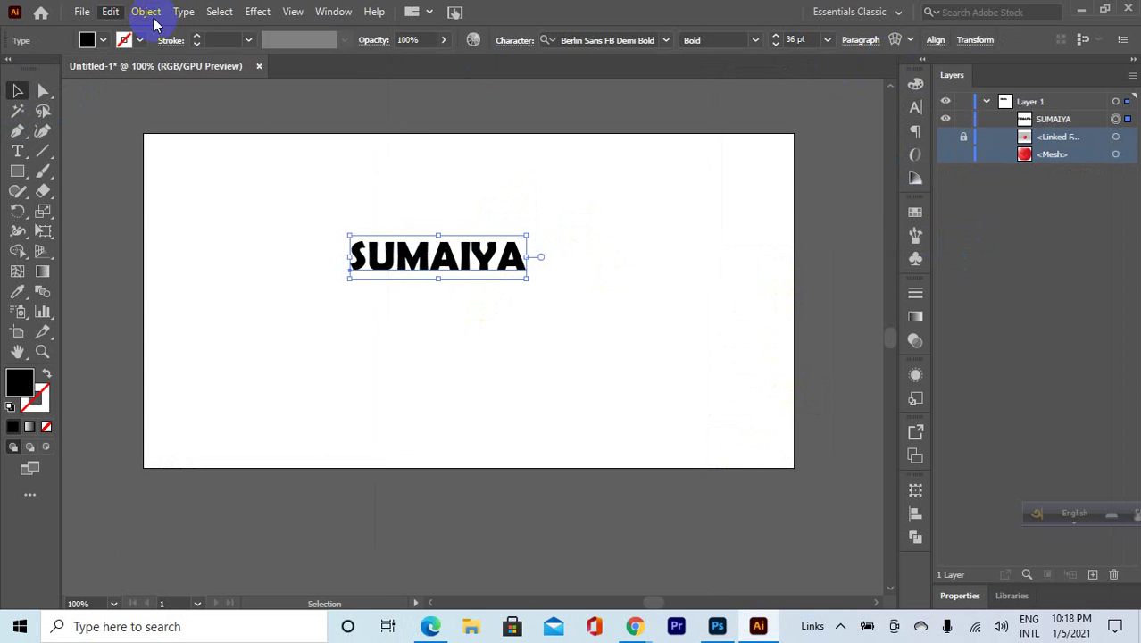
left_click(216, 204)
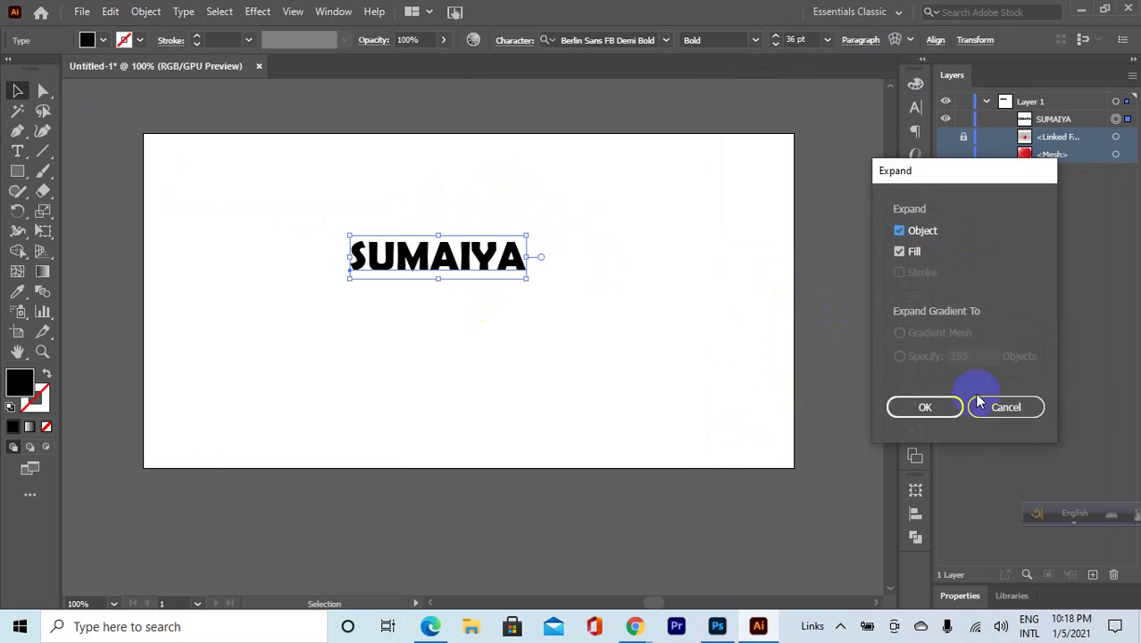
left_click(912, 409)
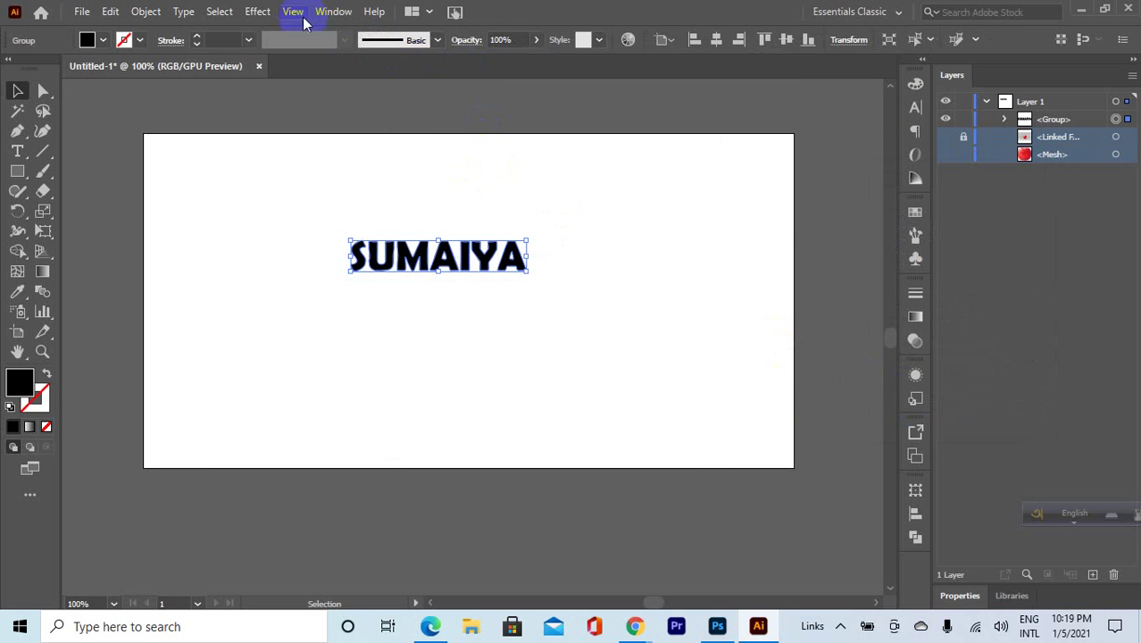
Start a 3D Extrude & Bevel effect on the expanded lettering, previewed with a custom rotation of 2°, -3° and -1°.
left_click(259, 10)
mouse_move(268, 107)
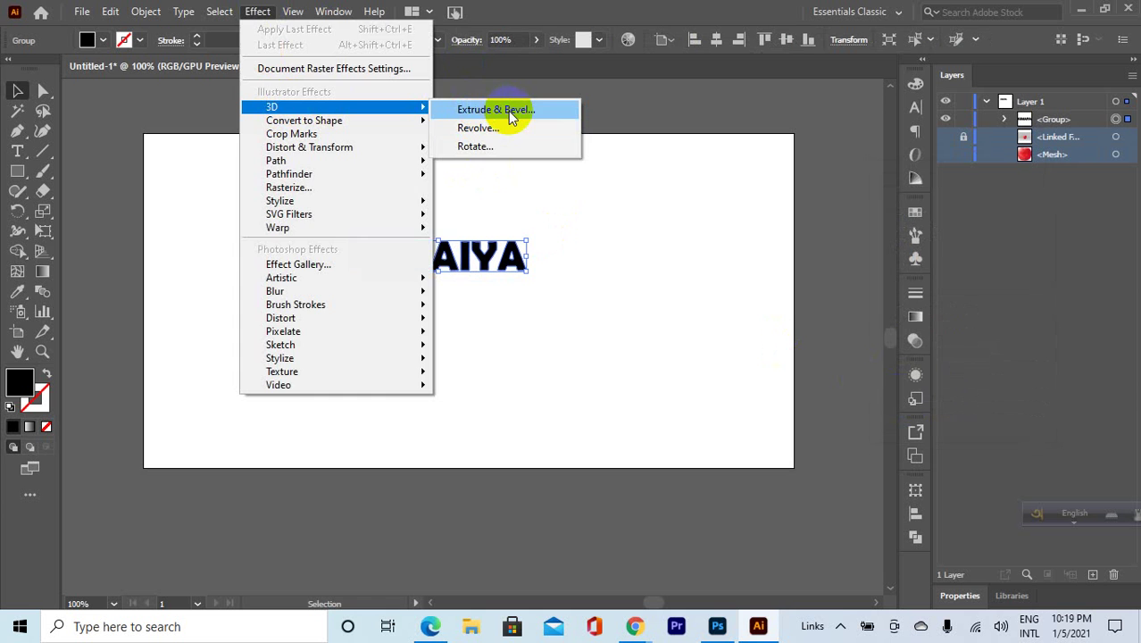
left_click(509, 111)
left_click_drag(572, 164, 939, 102)
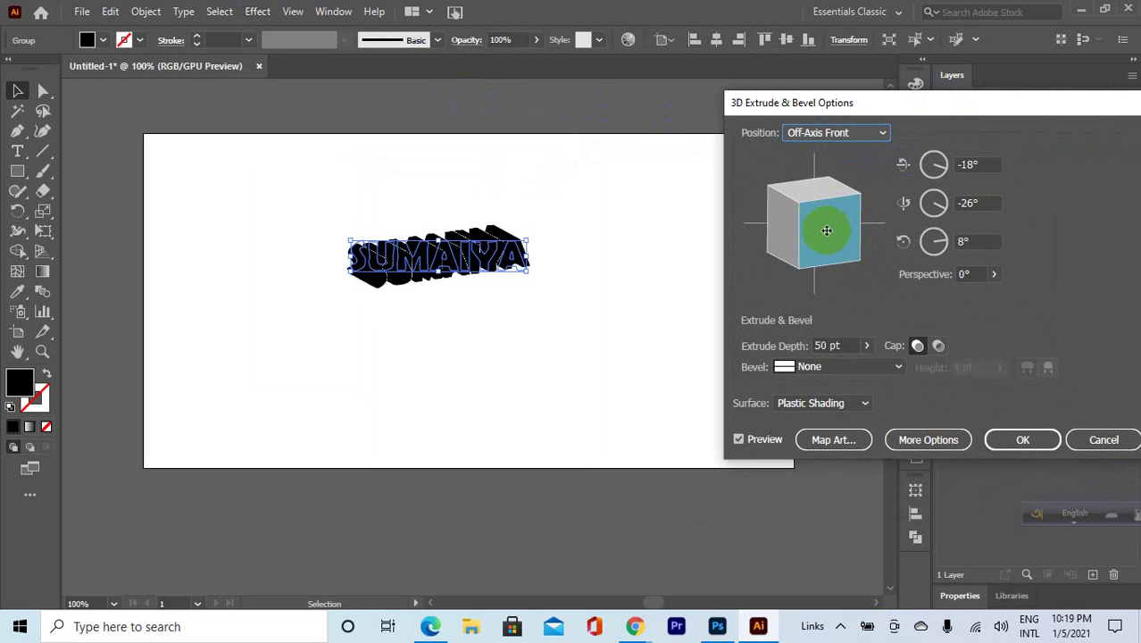
mouse_move(827, 230)
left_mouse_down()
mouse_move(805, 224)
mouse_move(829, 211)
mouse_move(825, 232)
mouse_move(835, 222)
mouse_move(851, 252)
mouse_move(835, 224)
mouse_move(832, 240)
mouse_move(731, 234)
mouse_move(805, 237)
left_mouse_up()
left_click(740, 439)
left_click(739, 439)
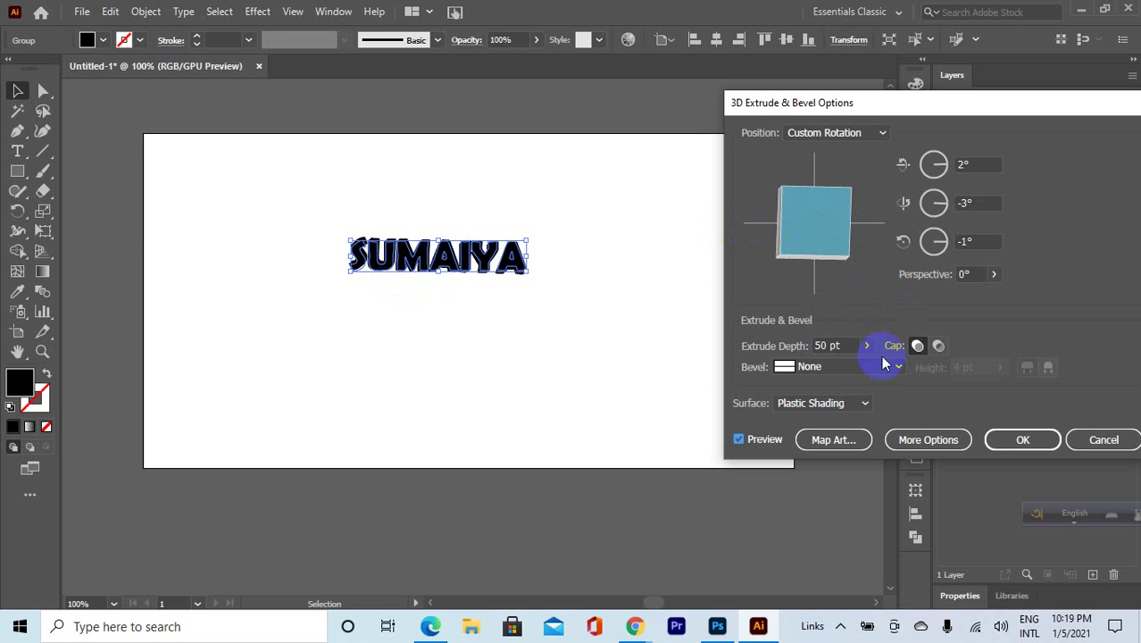
Set the effect's extrude depth to 54 pt after trying a much deeper extrusion, and rotate it to 0°, 2° and 0°.
left_click(866, 346)
left_click_drag(839, 364, 848, 364)
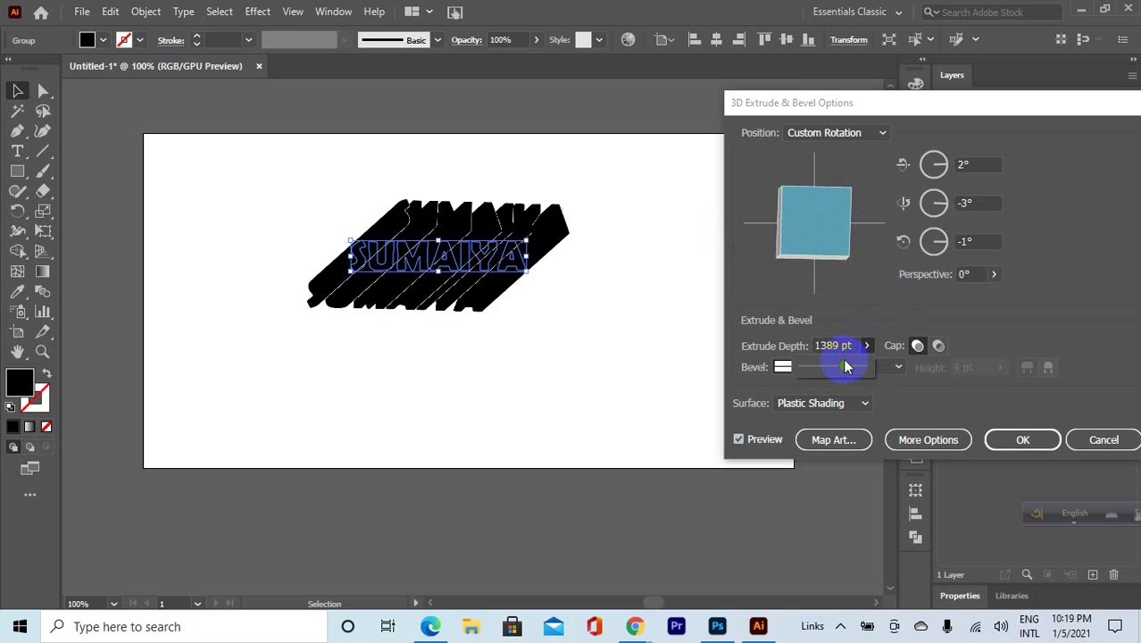
left_click(858, 358)
left_click(866, 348)
left_click_drag(860, 371, 805, 370)
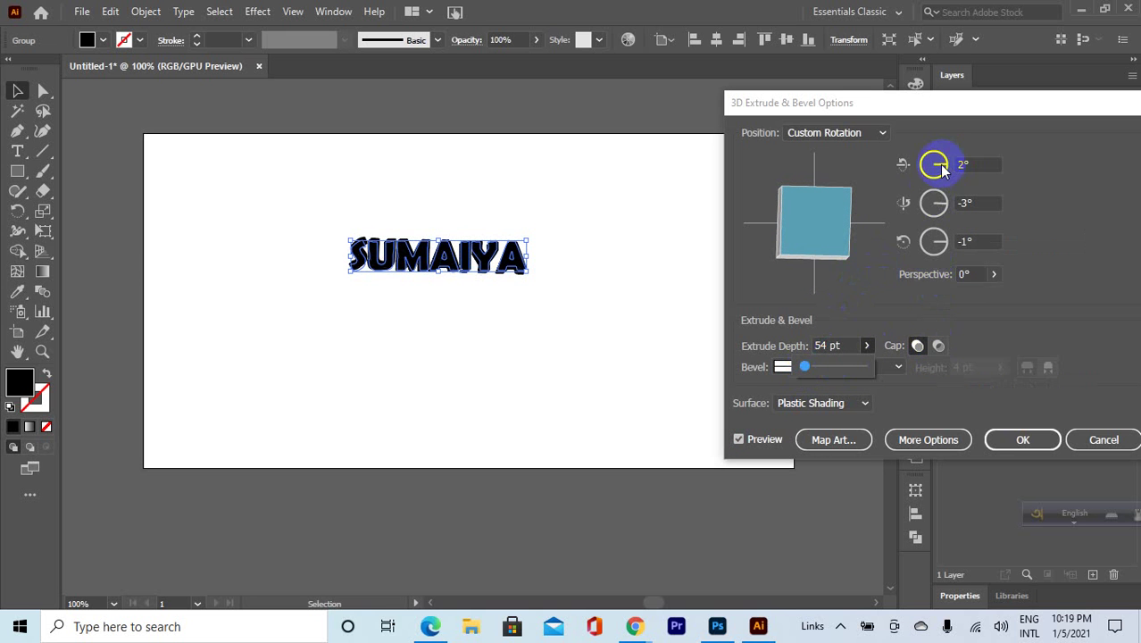
left_click_drag(935, 162, 942, 165)
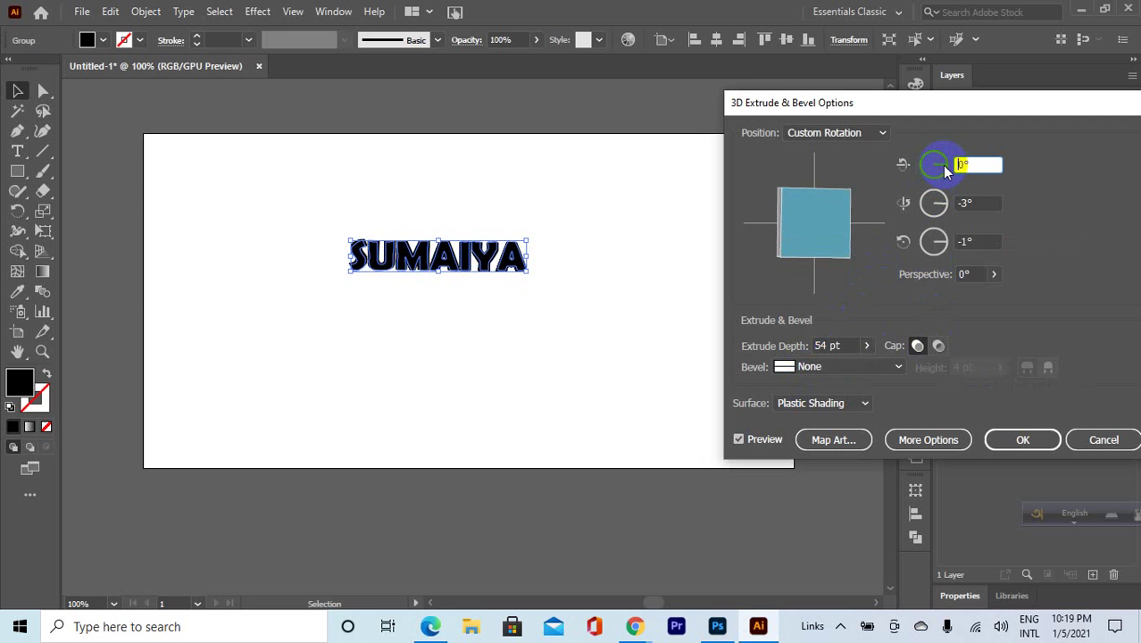
mouse_move(846, 211)
left_mouse_down()
mouse_move(828, 209)
mouse_move(840, 213)
left_mouse_up()
Expand the 3D effect's lighting options, move the light closer to the sphere's centre, and apply the effect to the lettering.
left_click(928, 440)
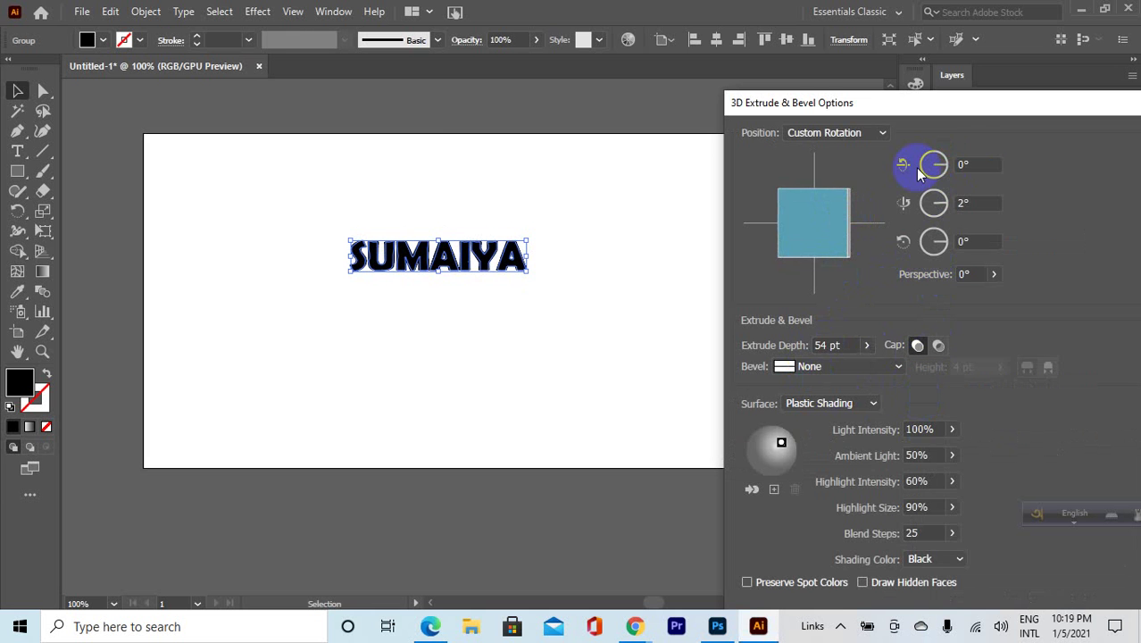
left_click_drag(957, 105, 945, 56)
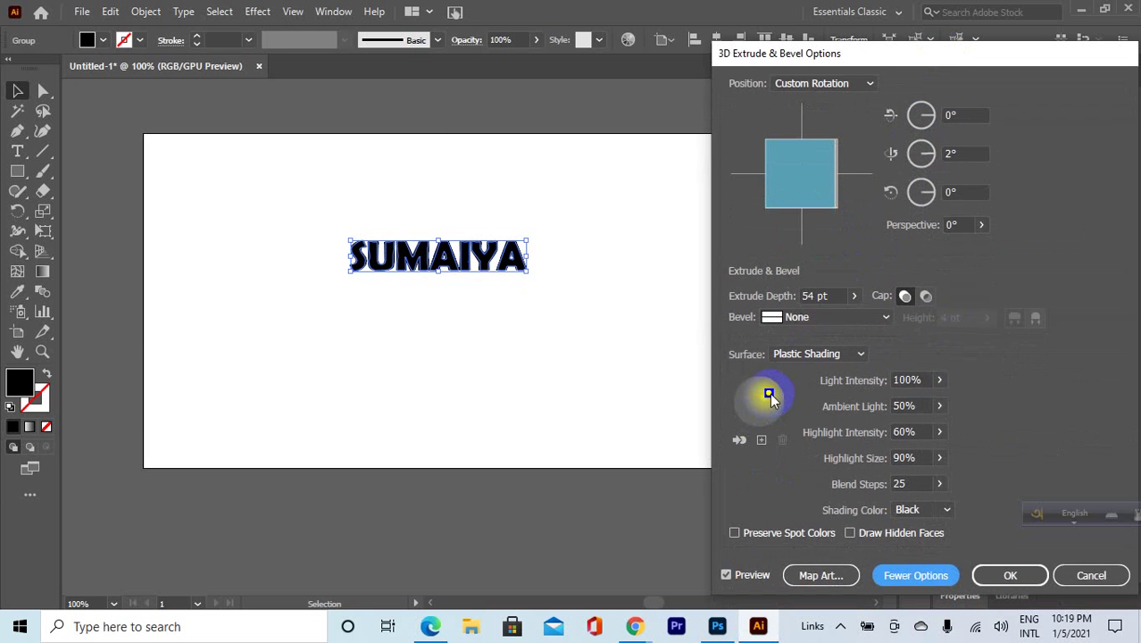
left_click_drag(766, 398, 757, 396)
left_click(915, 381)
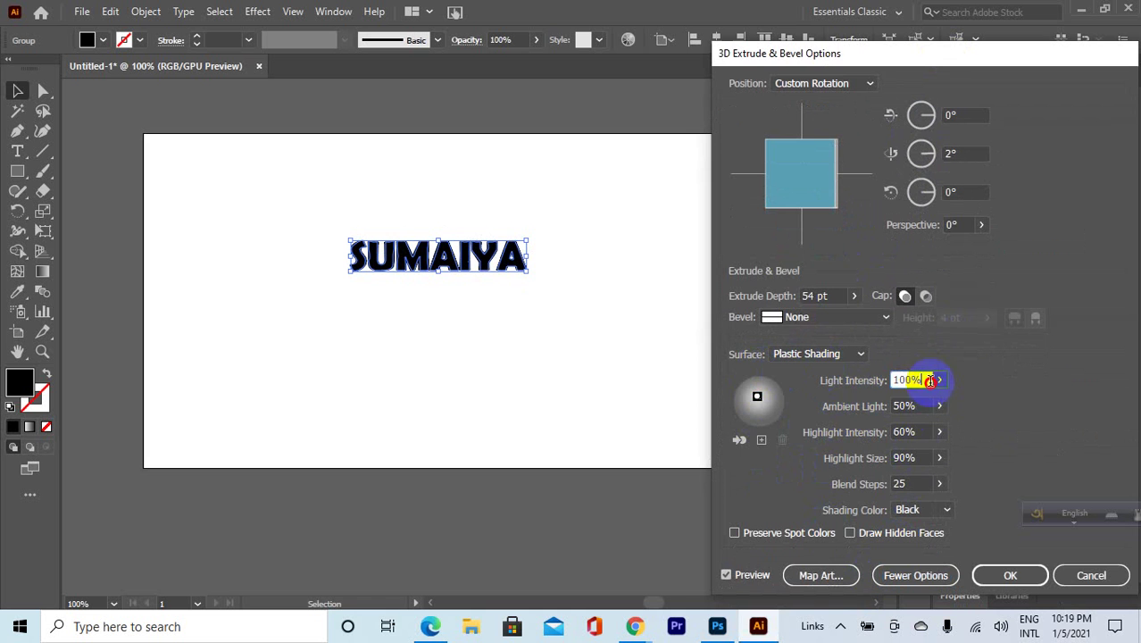
left_click(940, 381)
left_click_drag(912, 405, 942, 400)
left_click(1010, 576)
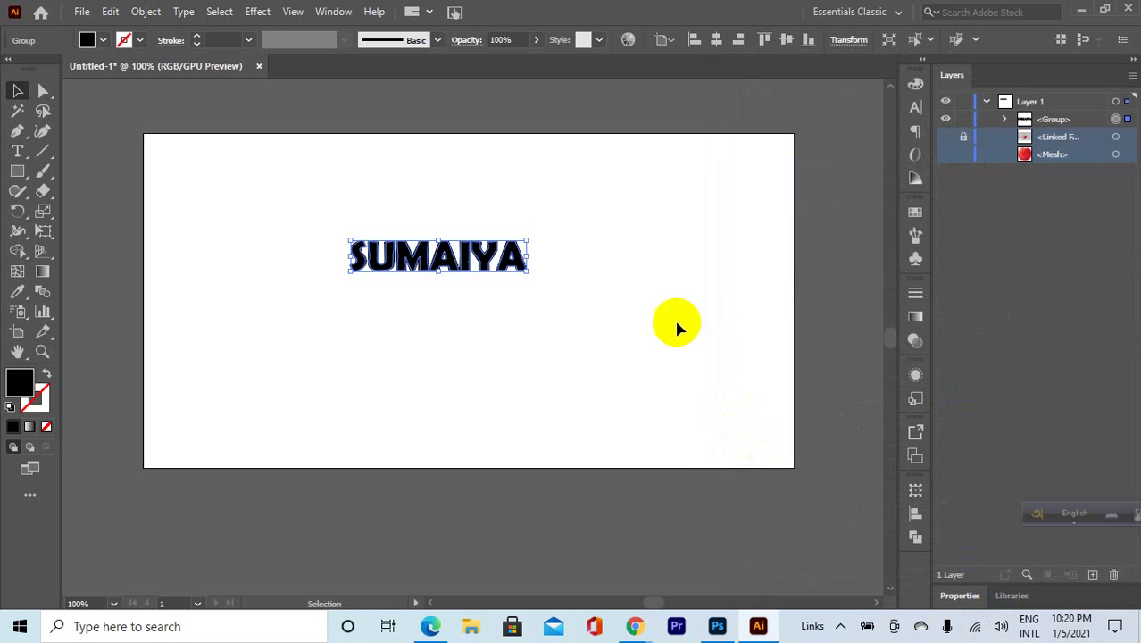
Shift the extruded name lettering slightly across the artboard, then delete it.
left_click(677, 295)
left_click_drag(510, 257, 561, 252)
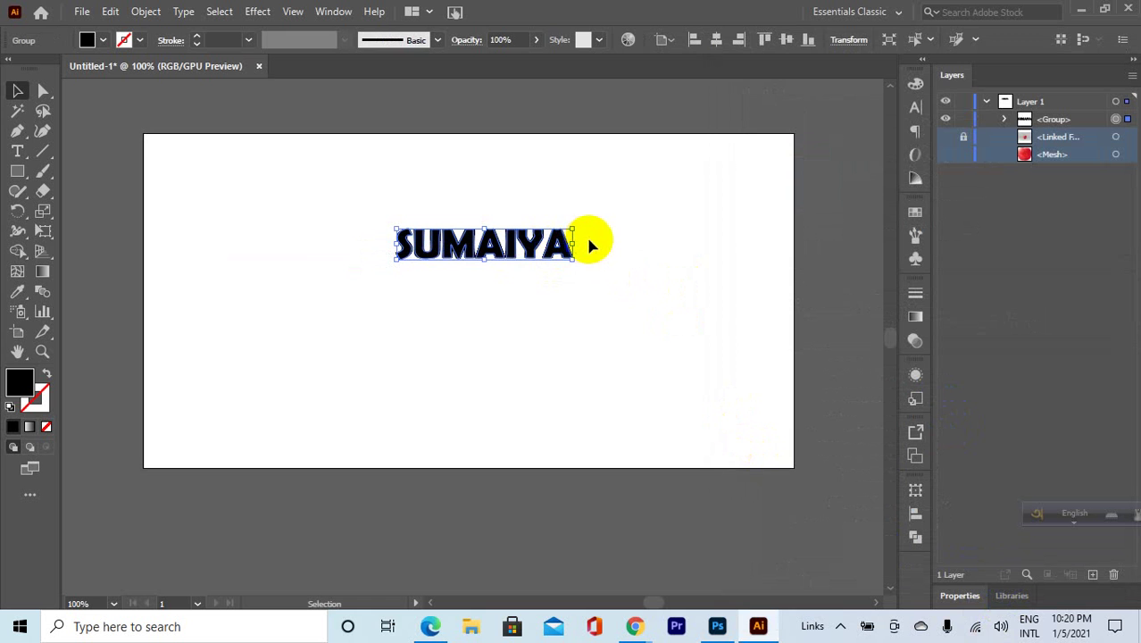
key("Delete")
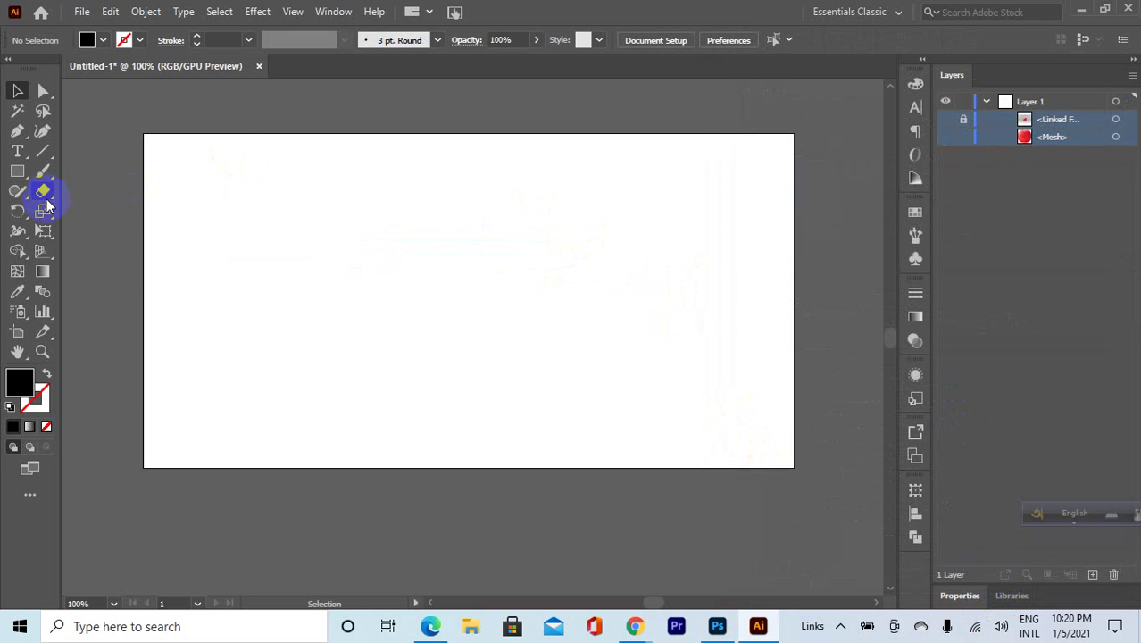
Draw a black rectangle without a stroke in the upper middle of the artboard and select it.
left_click_drag(17, 171, 102, 171)
left_click_drag(331, 187, 573, 313)
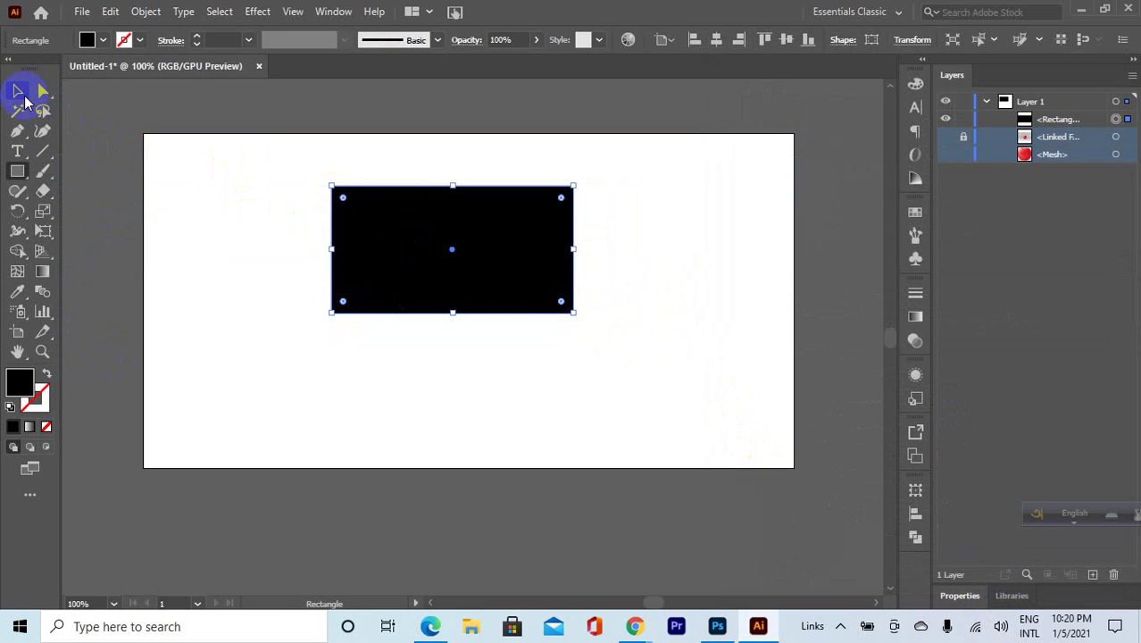
left_click(20, 93)
left_click(436, 164)
left_click(556, 272)
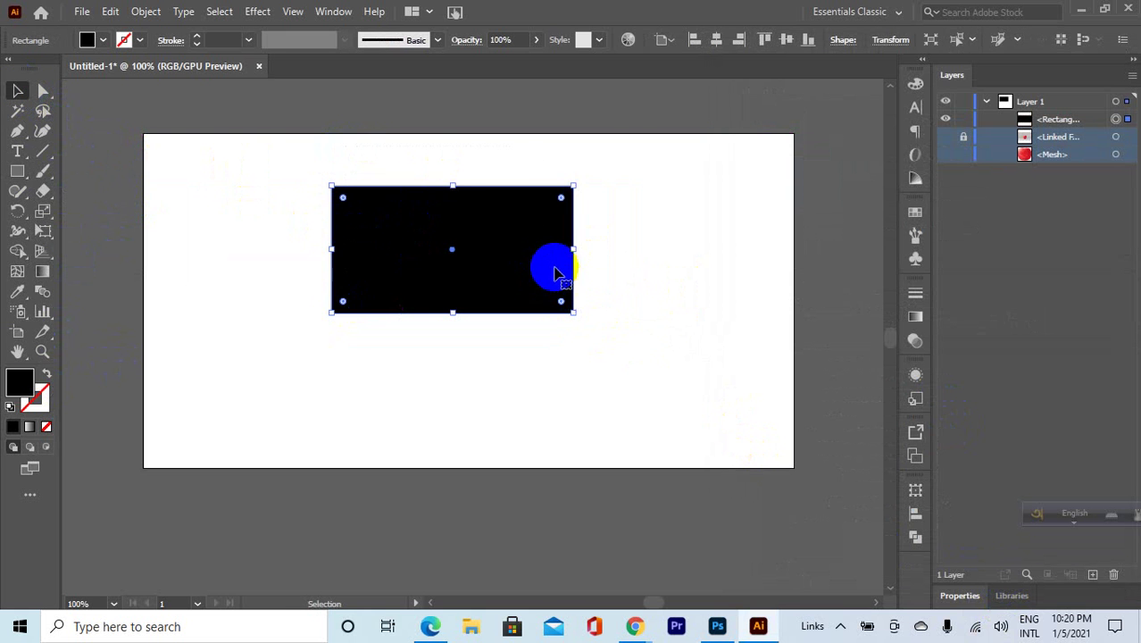
left_click(384, 188)
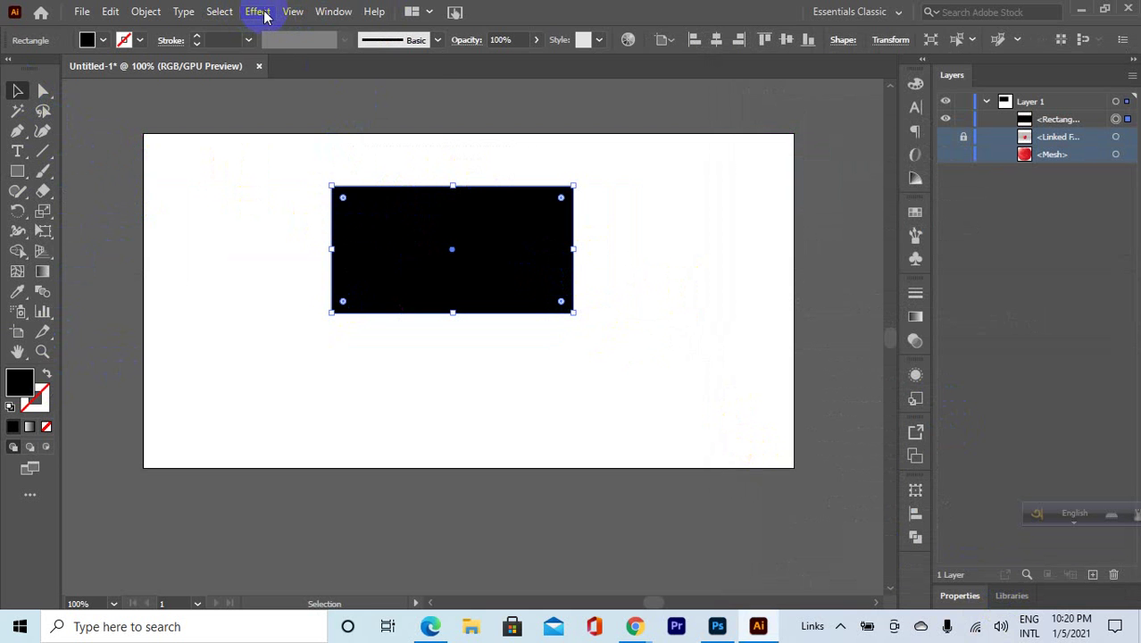
Start a Drop Shadow effect on the black rectangle with its blending mode set to Normal.
left_click(259, 11)
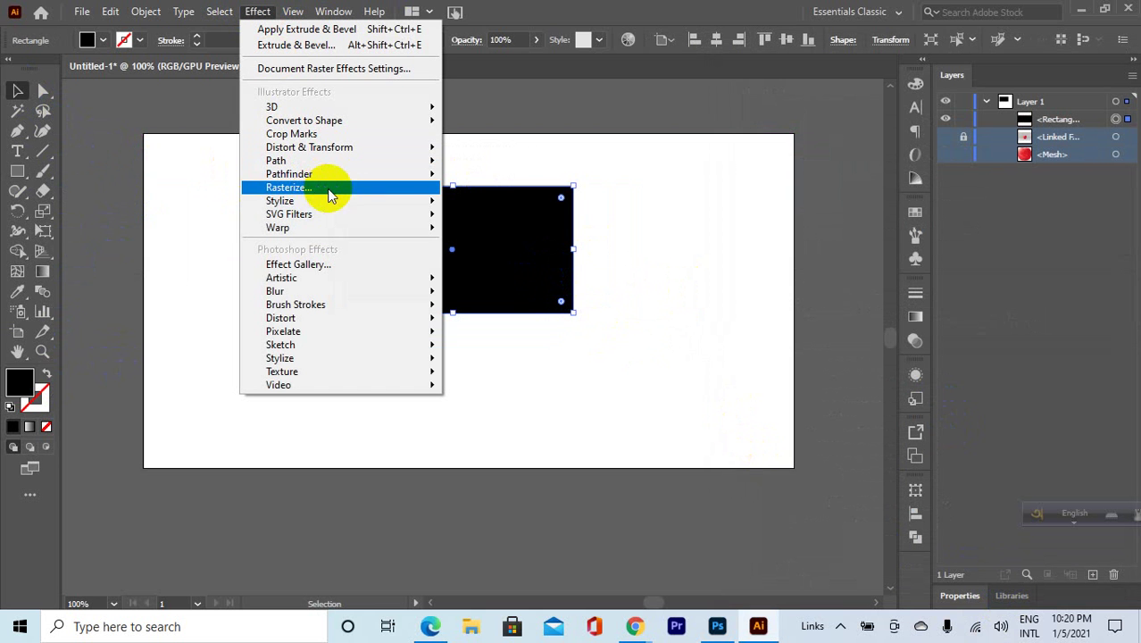
mouse_move(335, 201)
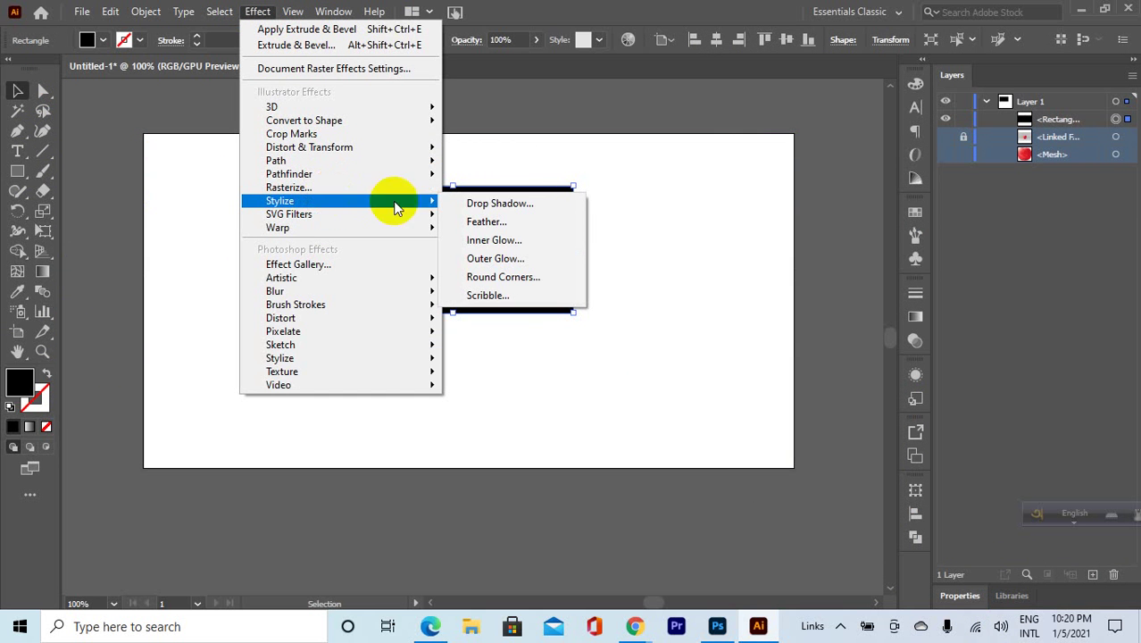
left_click(522, 213)
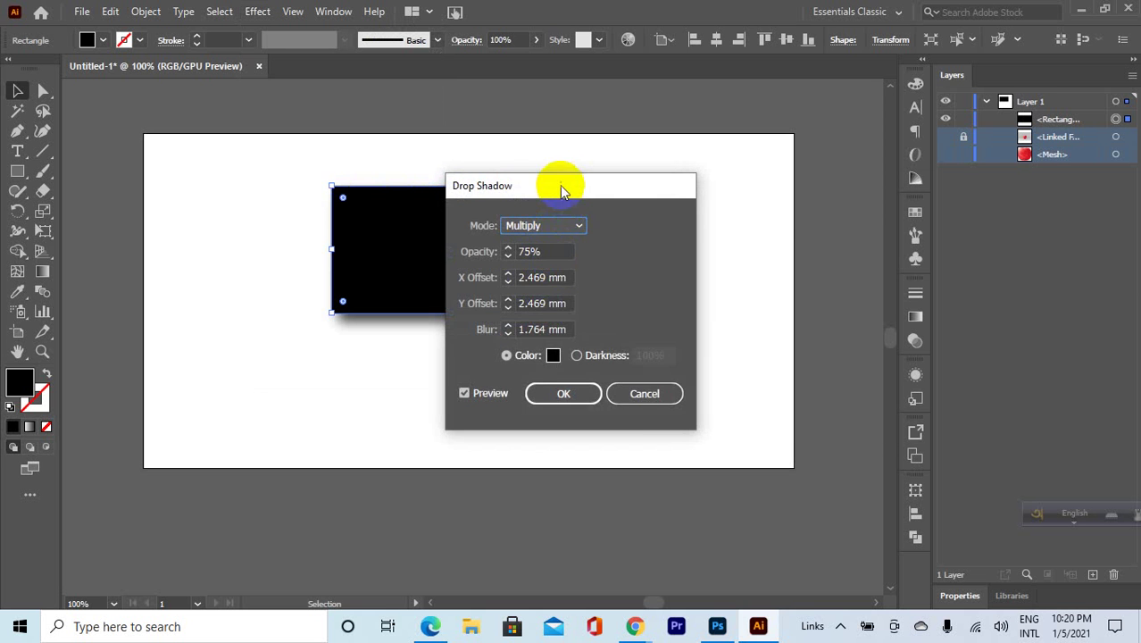
left_click_drag(555, 185, 787, 196)
left_click(783, 230)
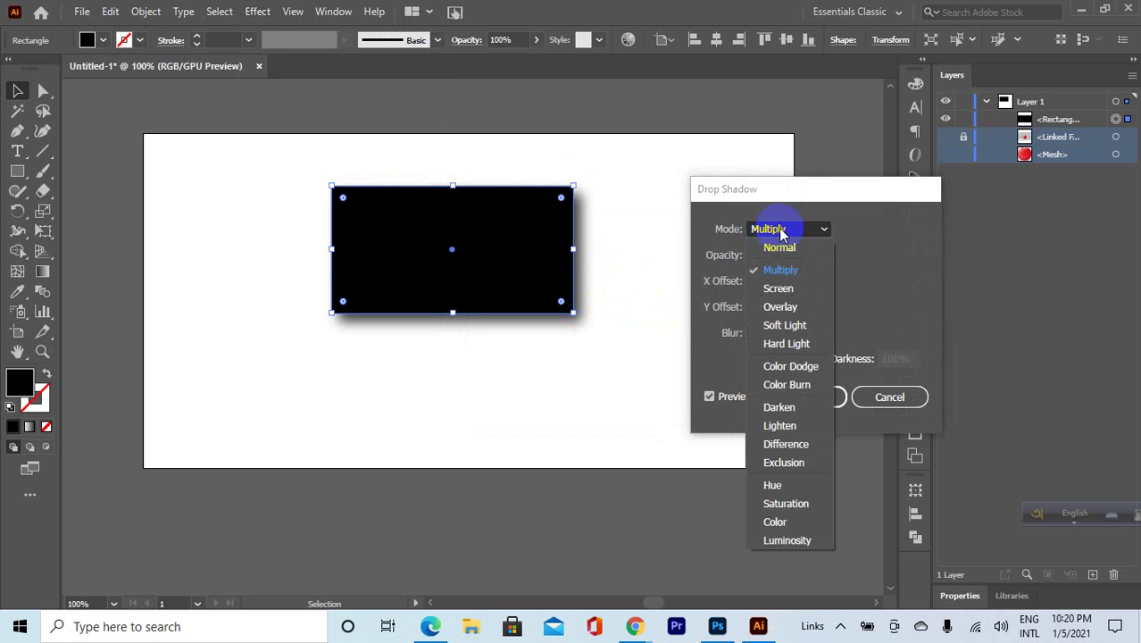
left_click(789, 248)
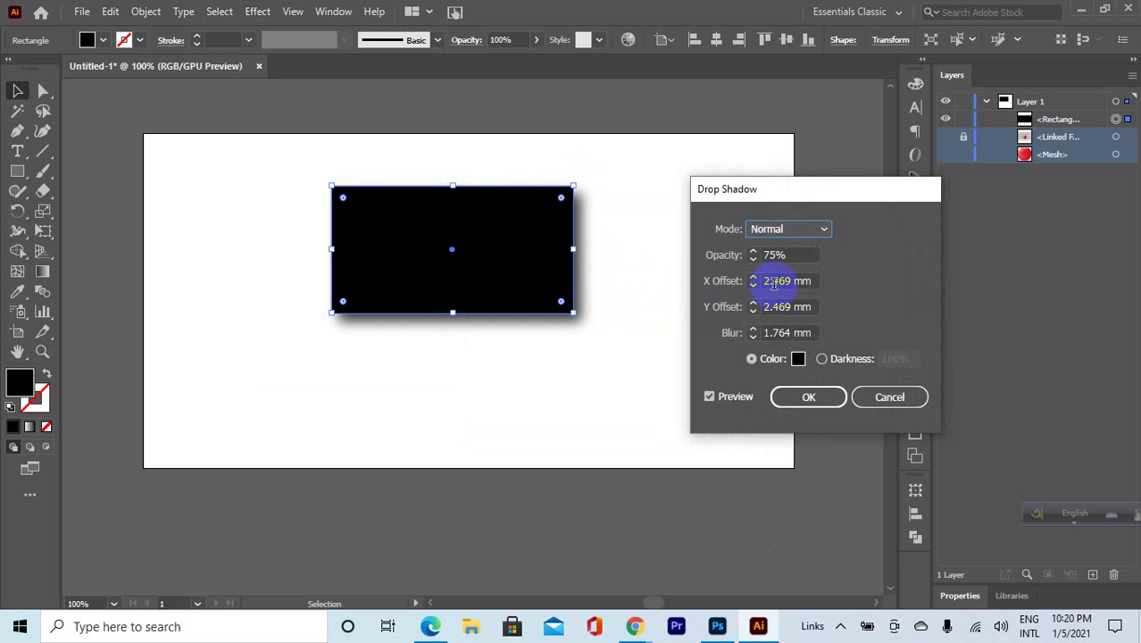
Set the shadow's opacity to 100% and its colour to red.
left_click(755, 258)
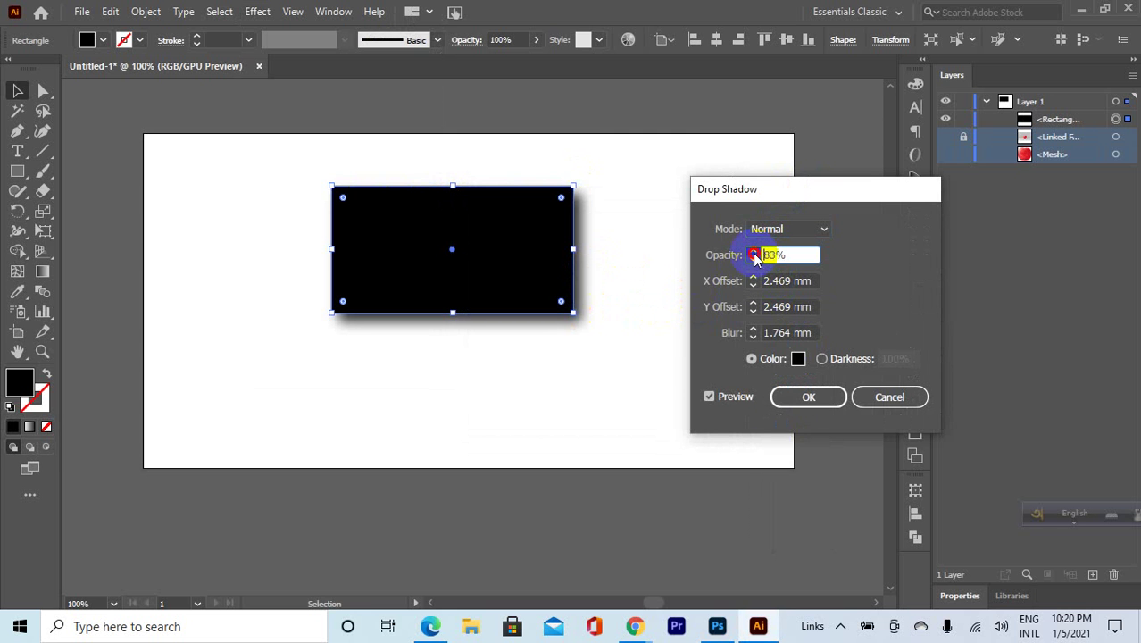
left_click_drag(754, 254, 753, 254)
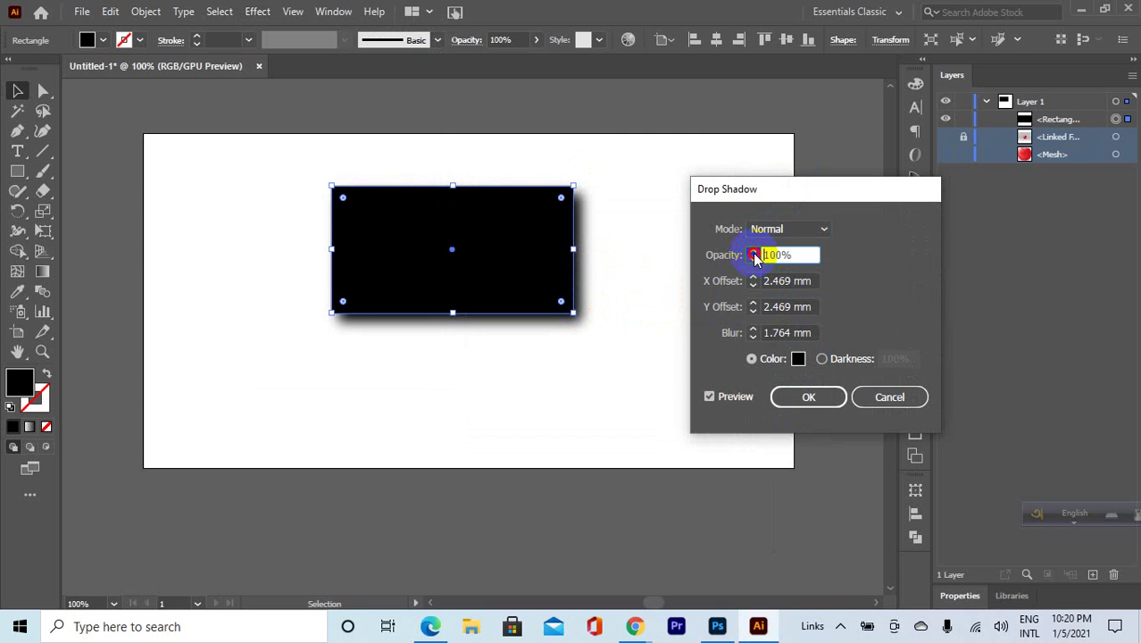
left_click(800, 361)
left_click_drag(931, 217, 948, 132)
left_click(1093, 153)
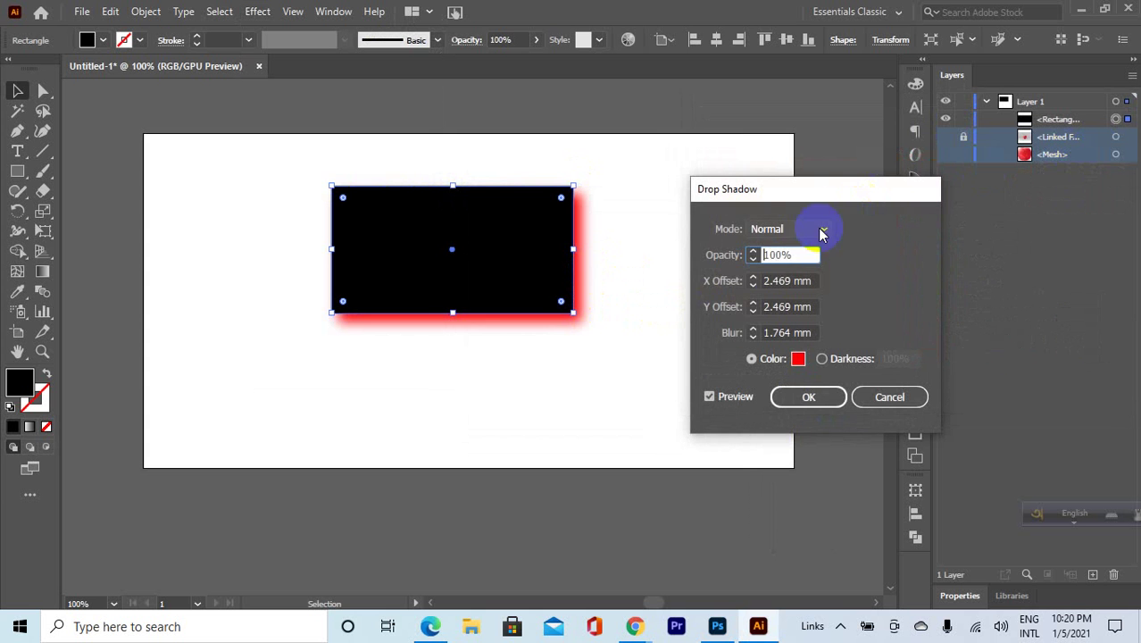
Set the shadow's X offset to 6 mm and Y offset to 7 mm after trying a 14 mm X offset.
left_click(755, 283)
type("14")
left_click(755, 306)
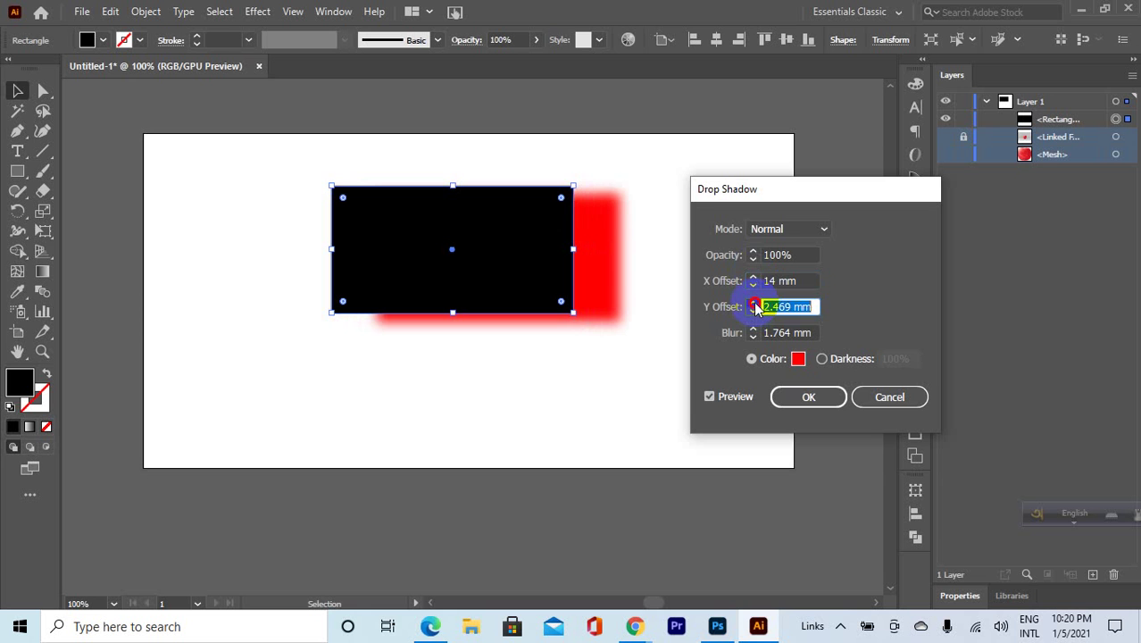
type("12")
left_click(753, 311)
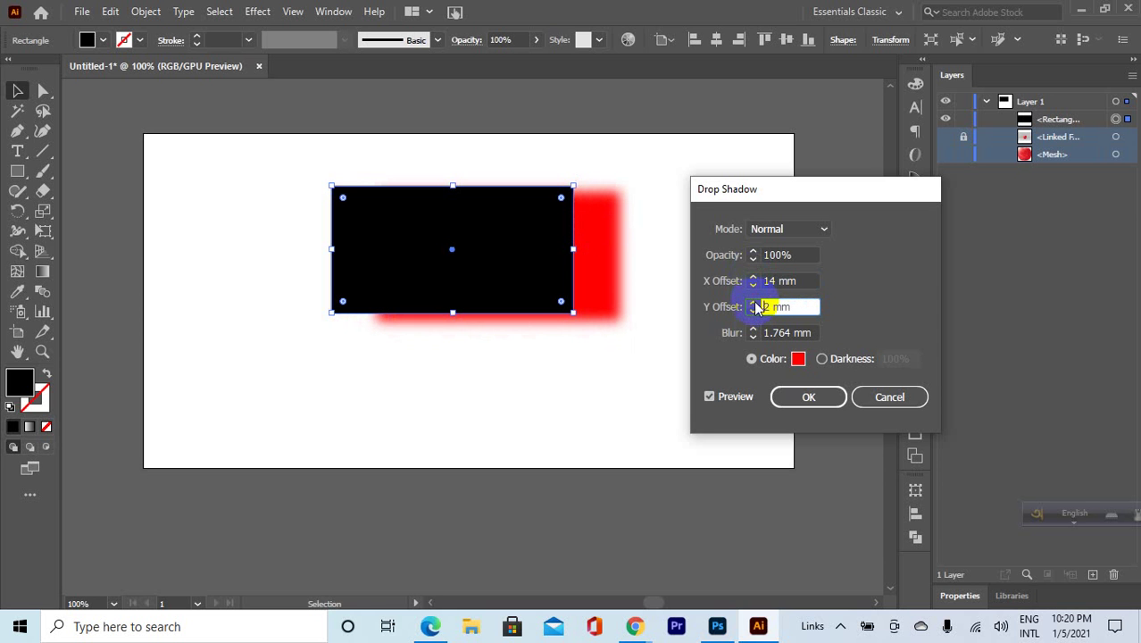
left_click(753, 302)
left_click(753, 285)
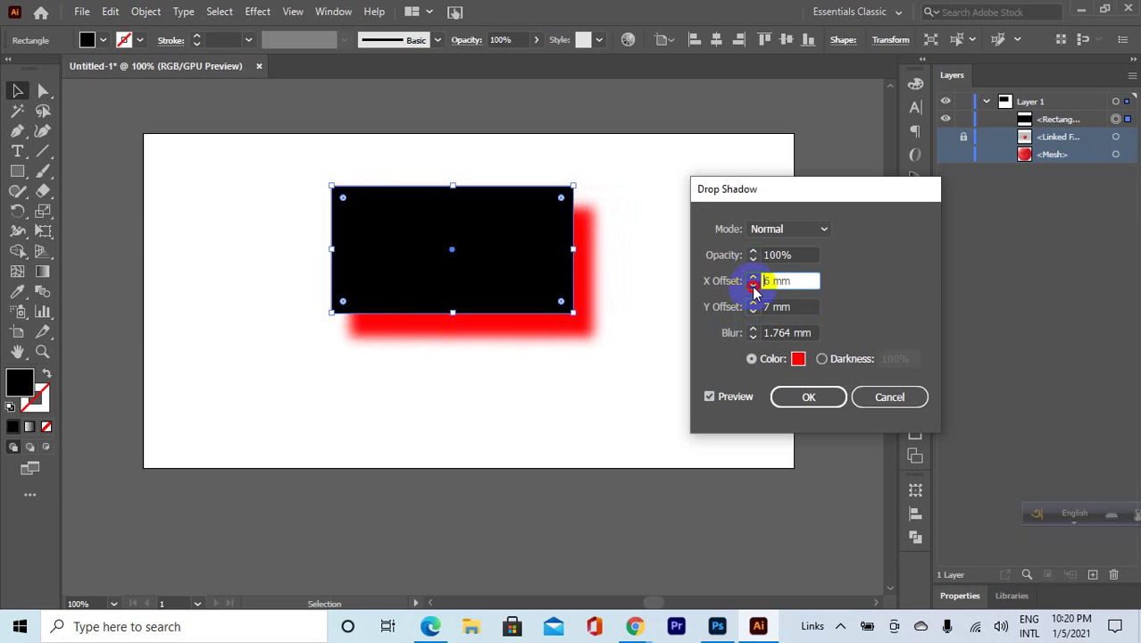
Increase the shadow's blur for a softer edge, trying 4 mm and 3 mm on the way, and apply the effect.
left_click(753, 331)
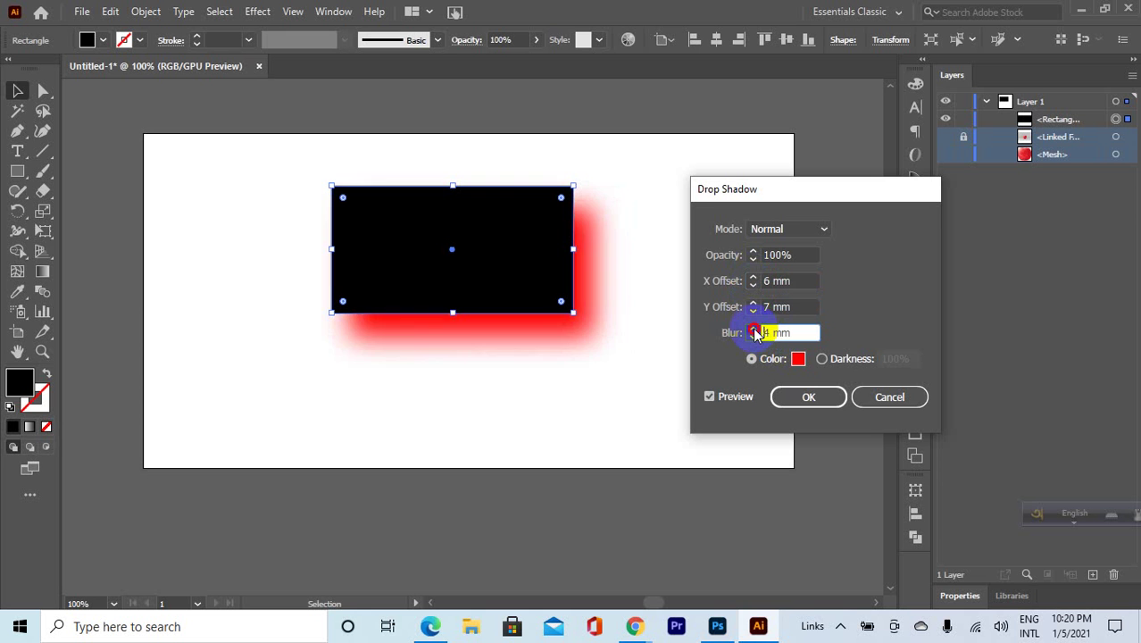
left_click(754, 338)
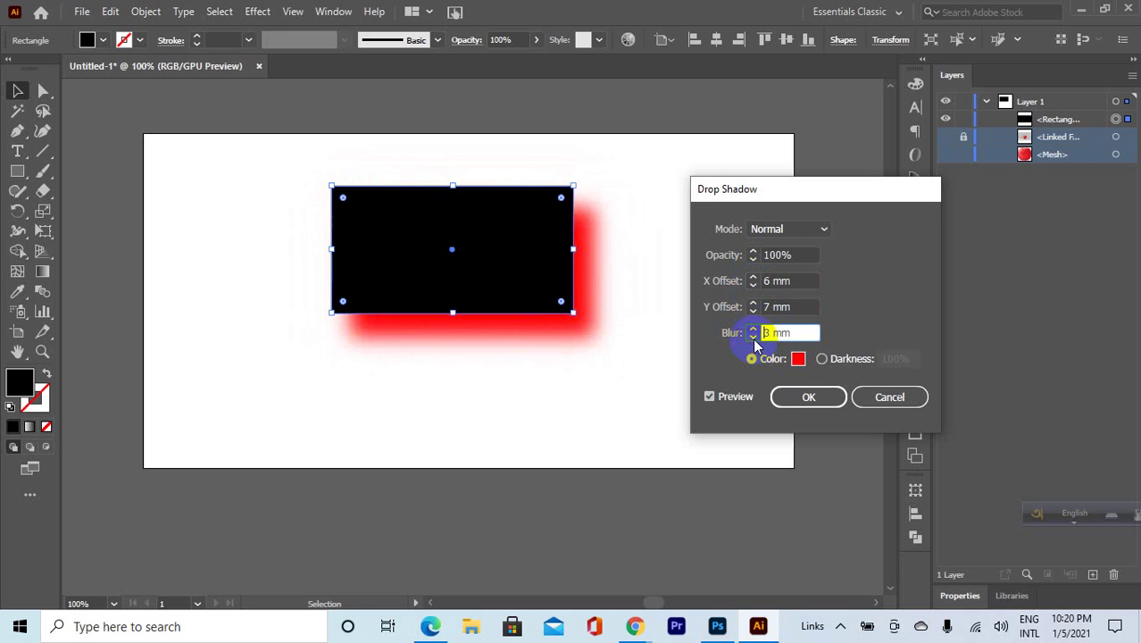
left_click(752, 330)
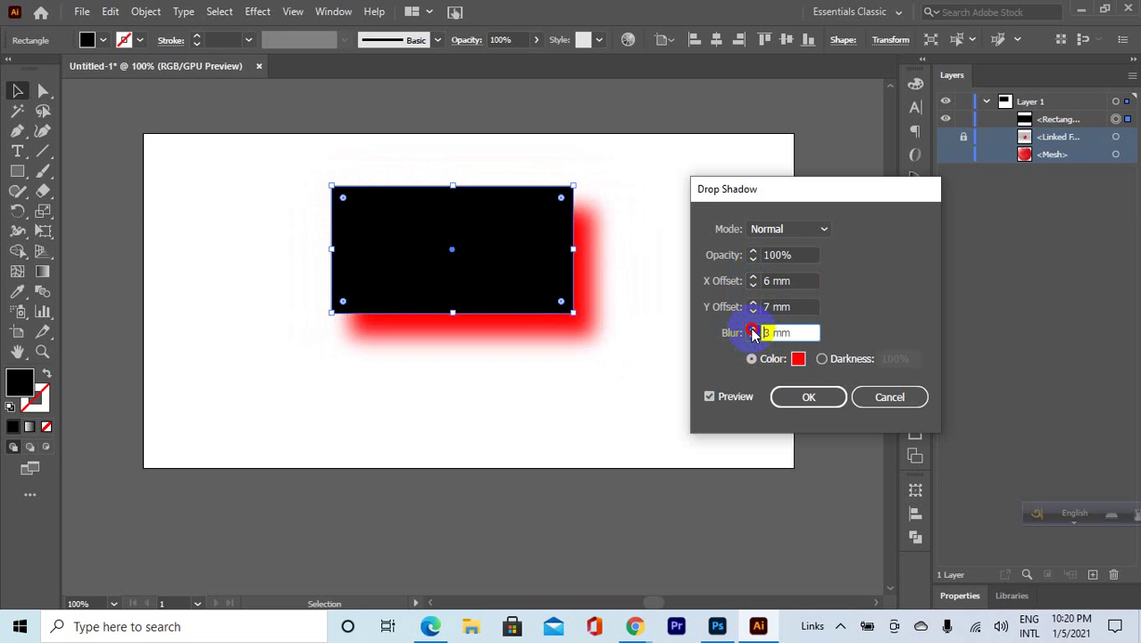
left_click(842, 399)
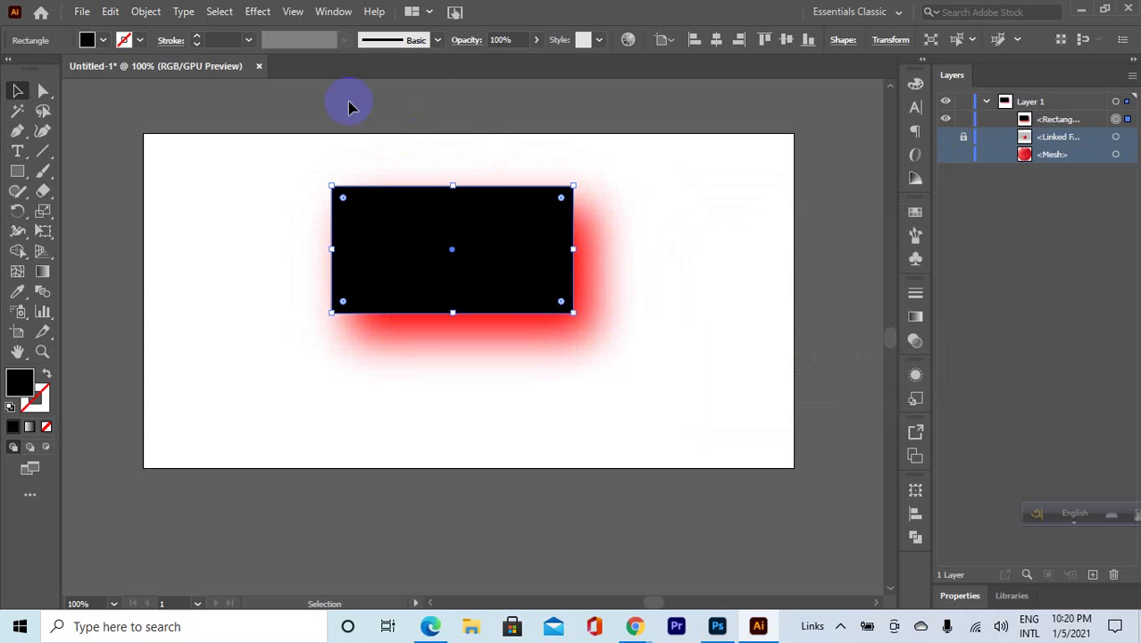
Review the available Stylize effects without applying one, and delete the rectangle with its red shadow.
left_click(258, 11)
mouse_move(325, 201)
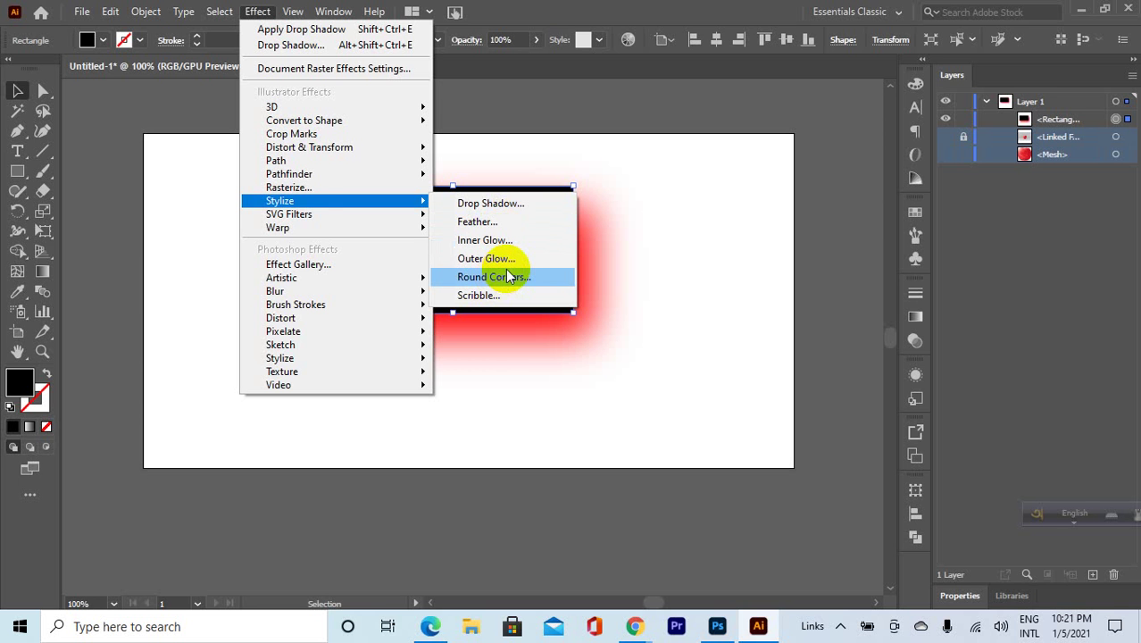
left_click(705, 169)
left_click(374, 317)
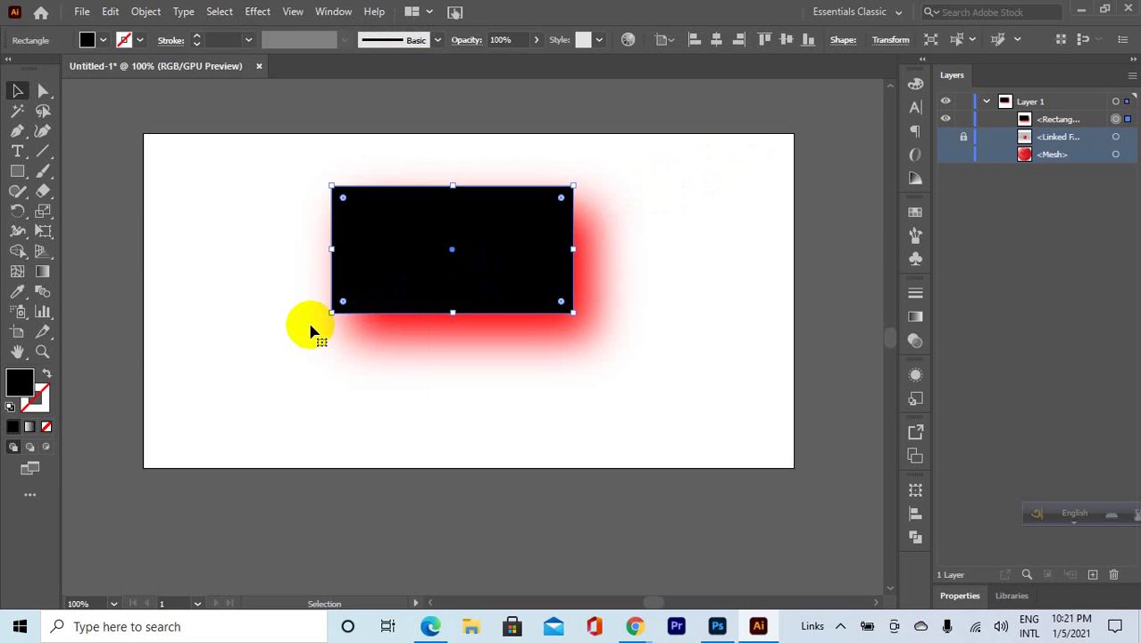
key("Delete")
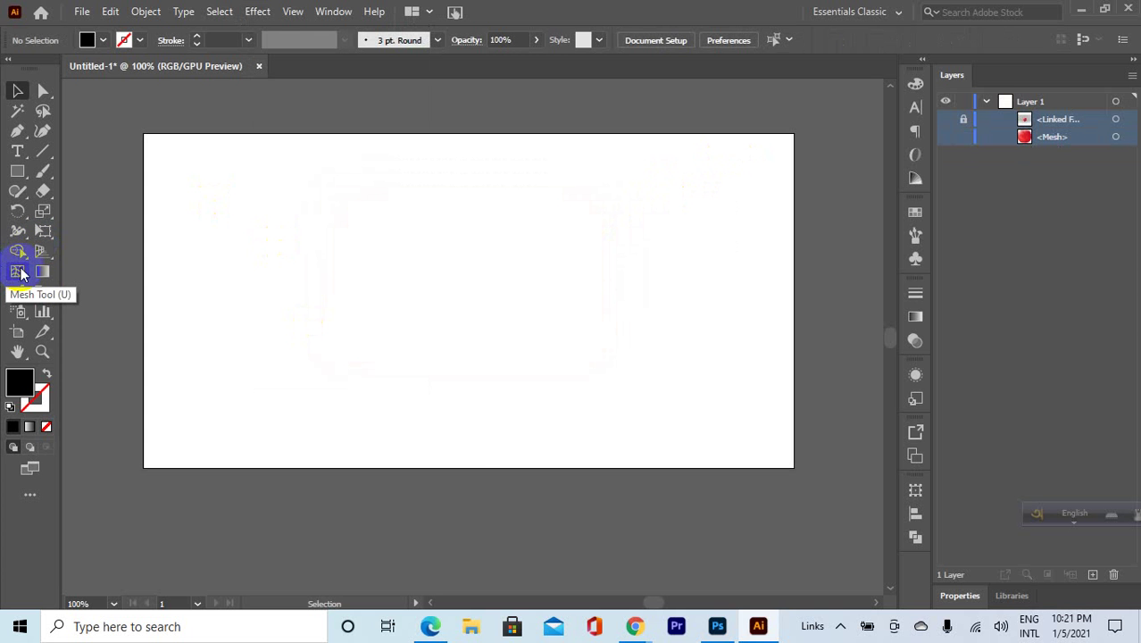
Switch to Chrome and examine the YouTube results for "mesh tool in illustrator bangla" for suitable fruit and vegetable mesh tutorials.
mouse_move(634, 626)
left_click(561, 576)
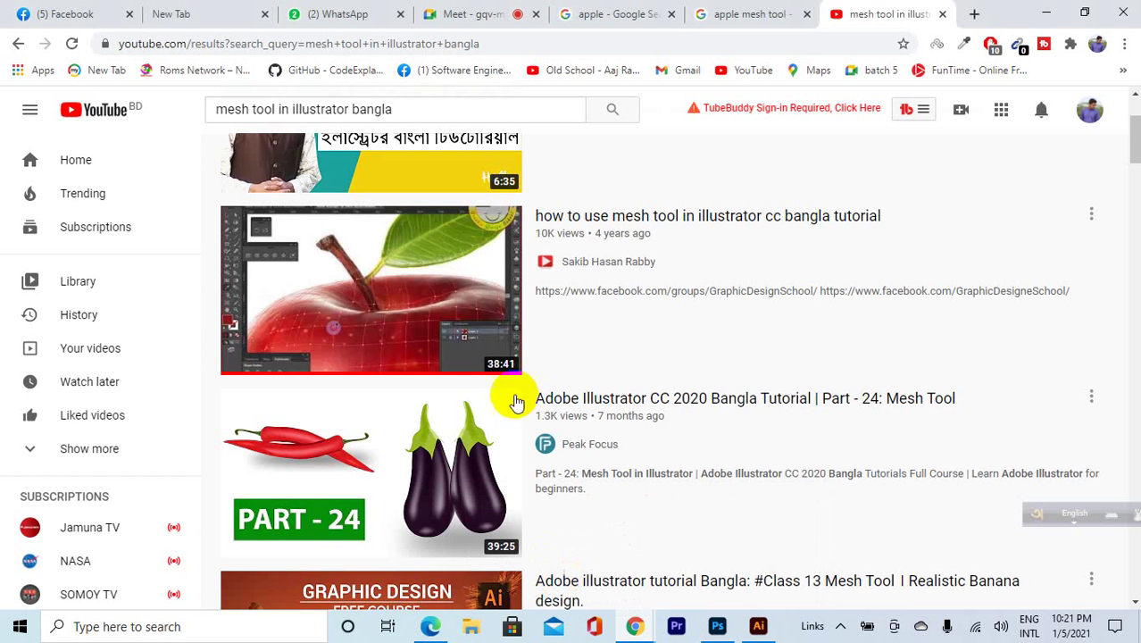
scroll(415, 313, "down", 3)
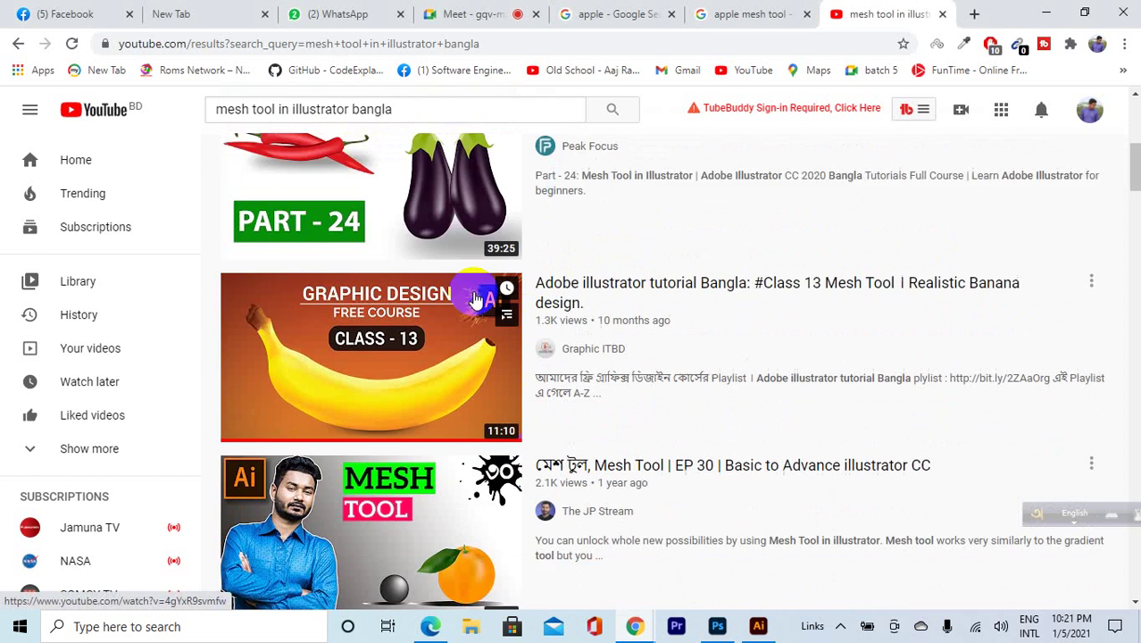
scroll(474, 286, "down", 3)
scroll(473, 281, "up", 8)
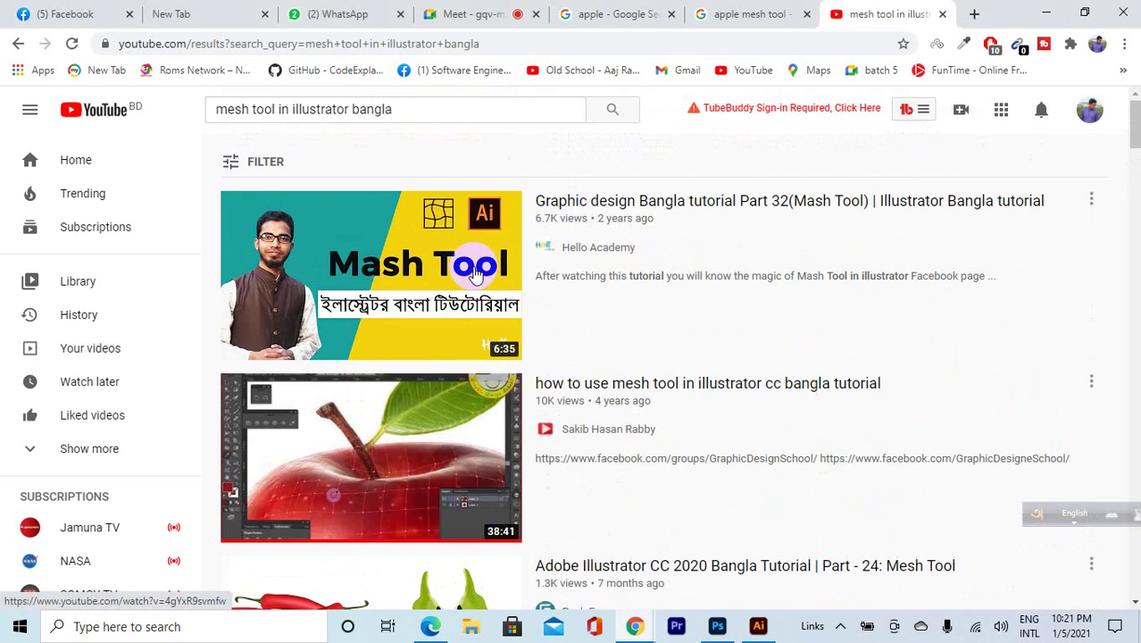
mouse_move(502, 271)
scroll(362, 264, "down", 1)
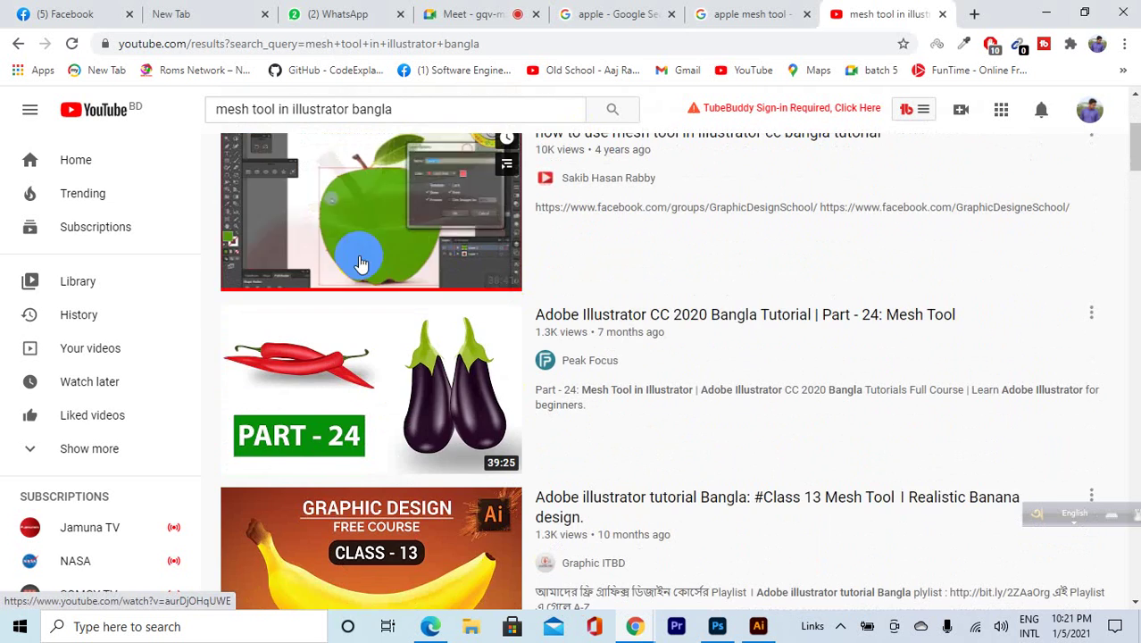
scroll(482, 294, "down", 5)
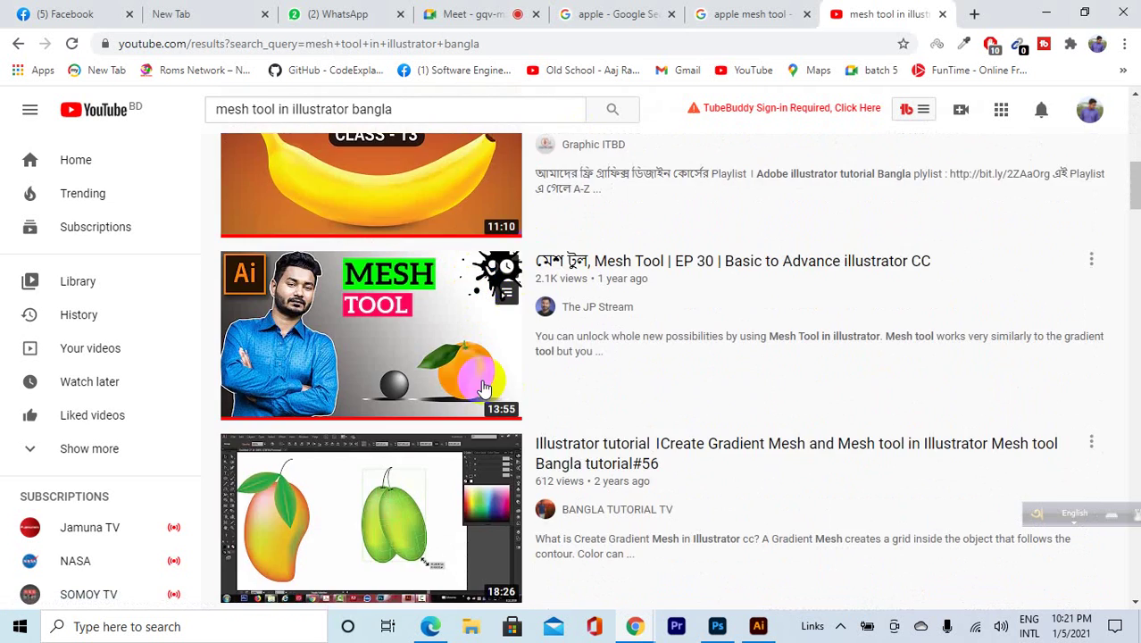
scroll(482, 388, "down", 5)
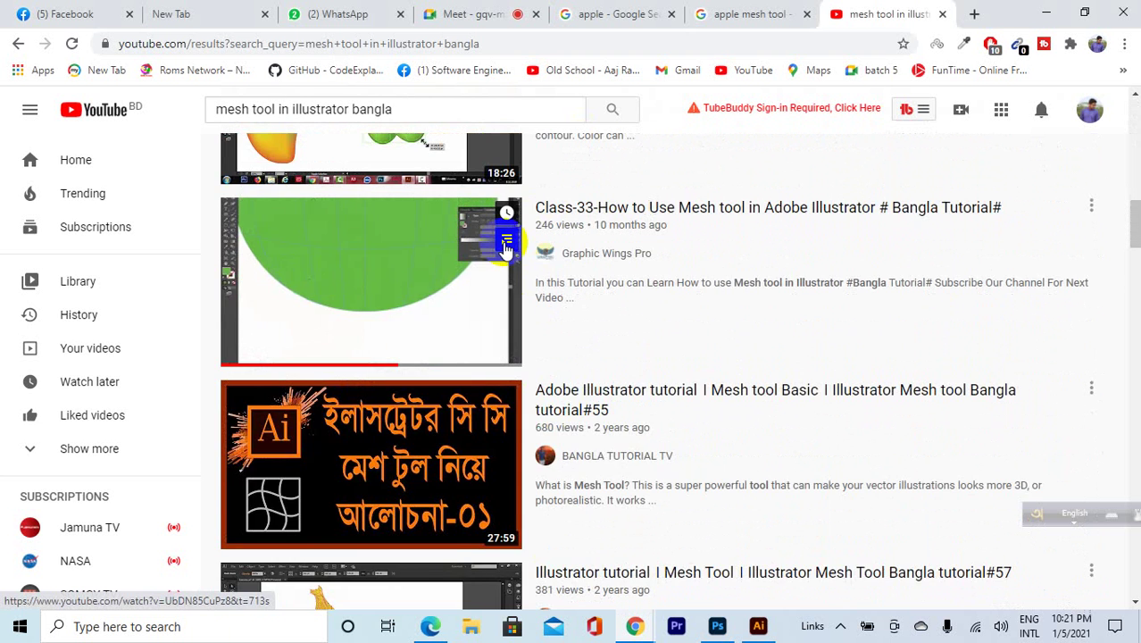
scroll(451, 284, "up", 1)
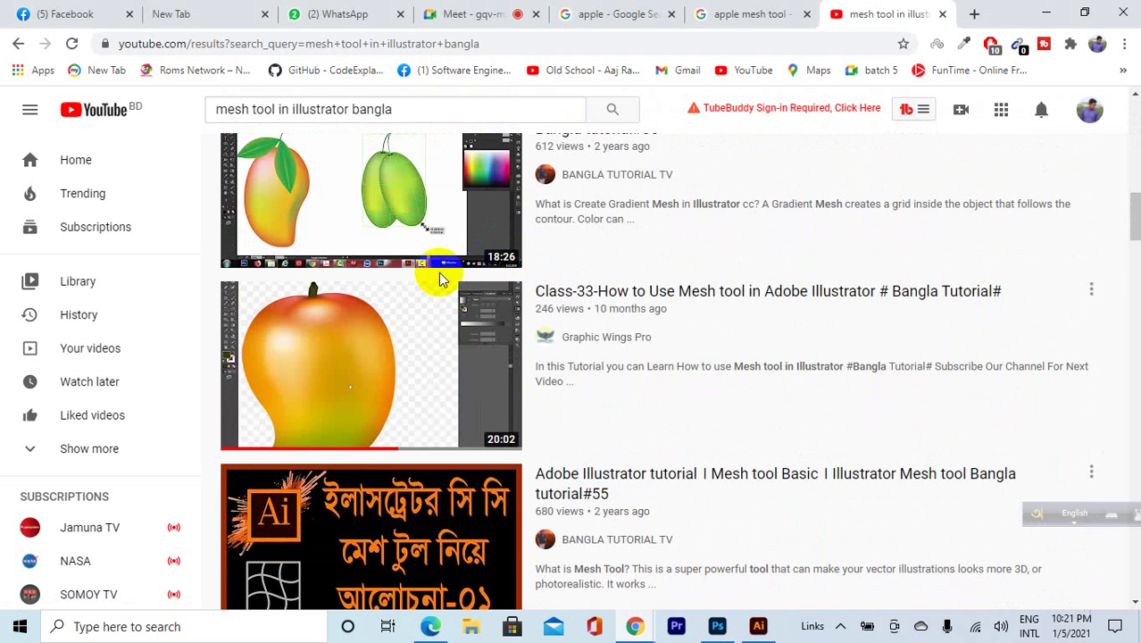
scroll(535, 254, "down", 9)
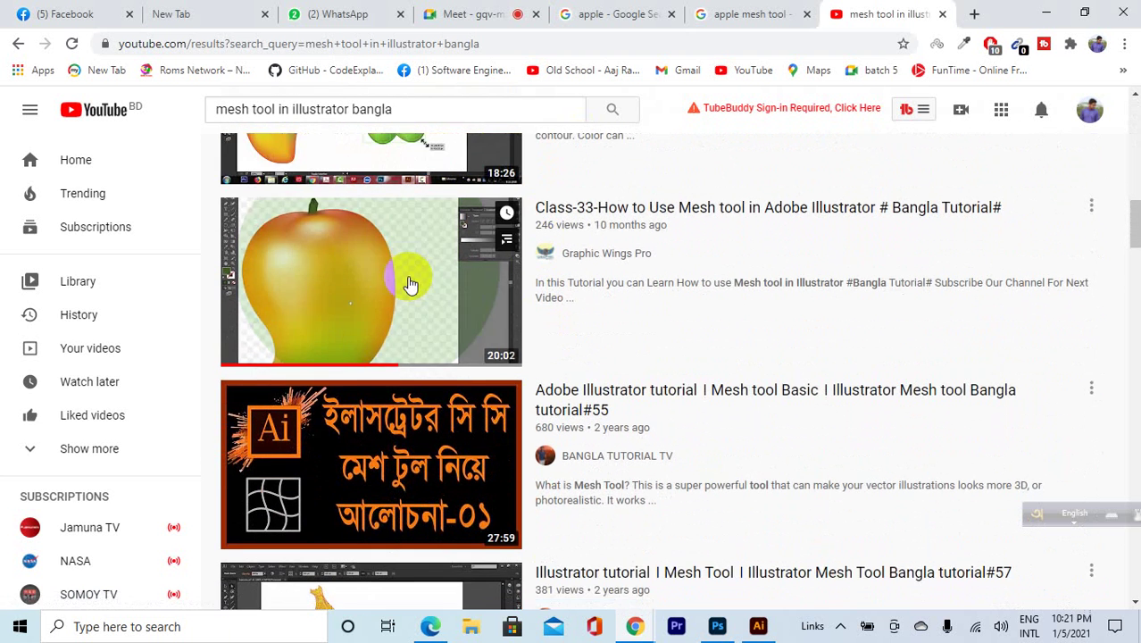
Examine the full list of Bangla Mesh Tool video results for more fruit and vegetable examples suitable for practice.
scroll(402, 268, "down", 3)
scroll(561, 298, "up", 20)
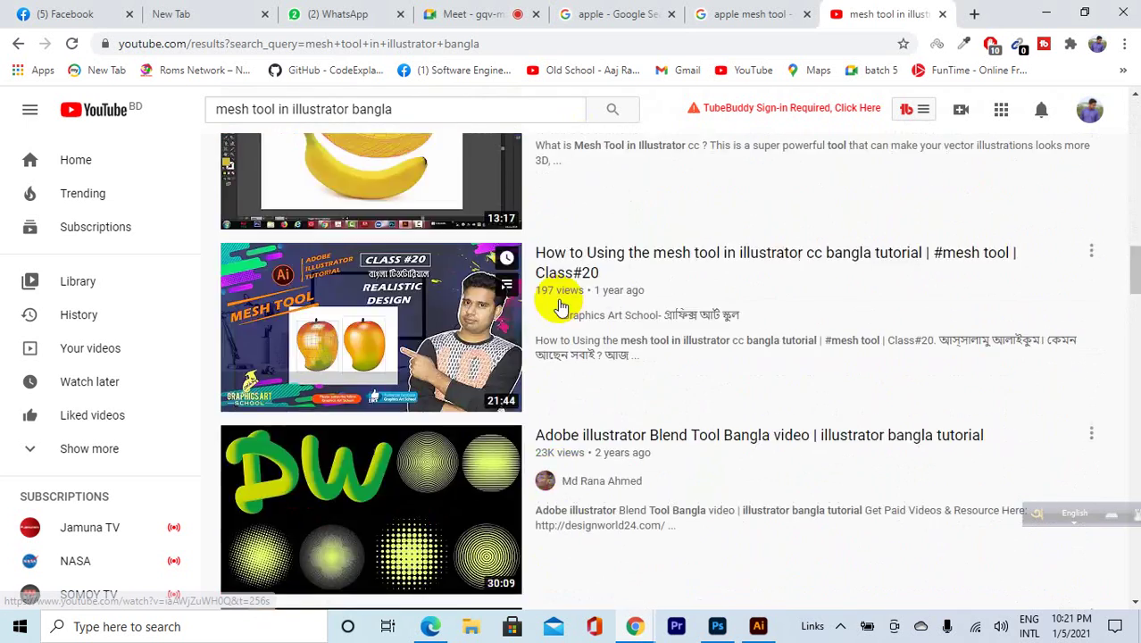
scroll(277, 219, "down", 3)
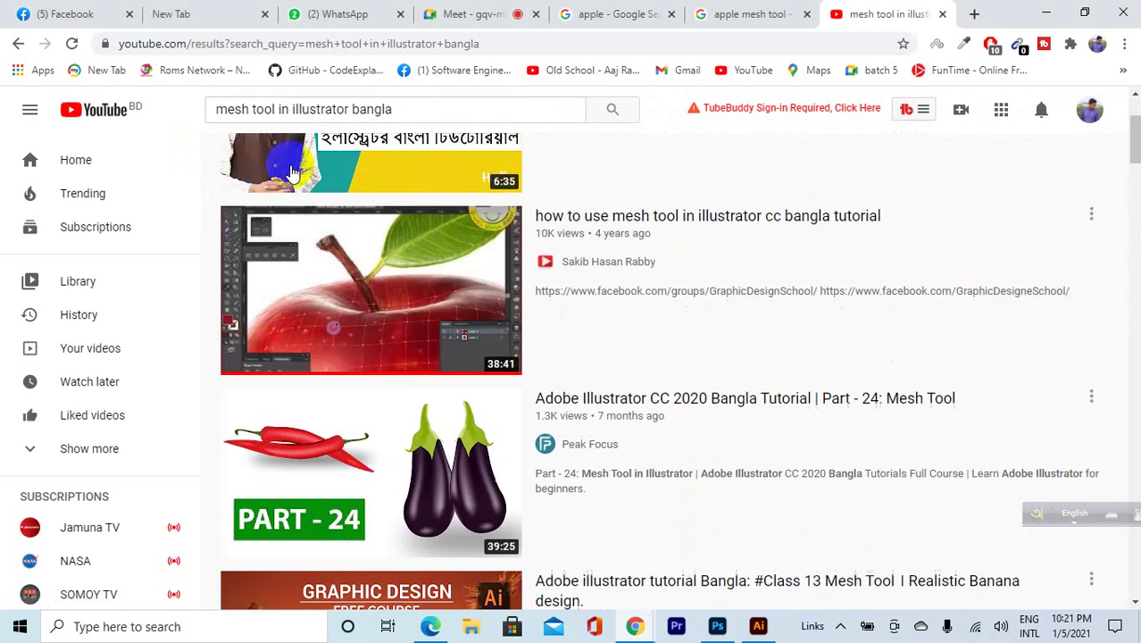
scroll(429, 233, "up", 1)
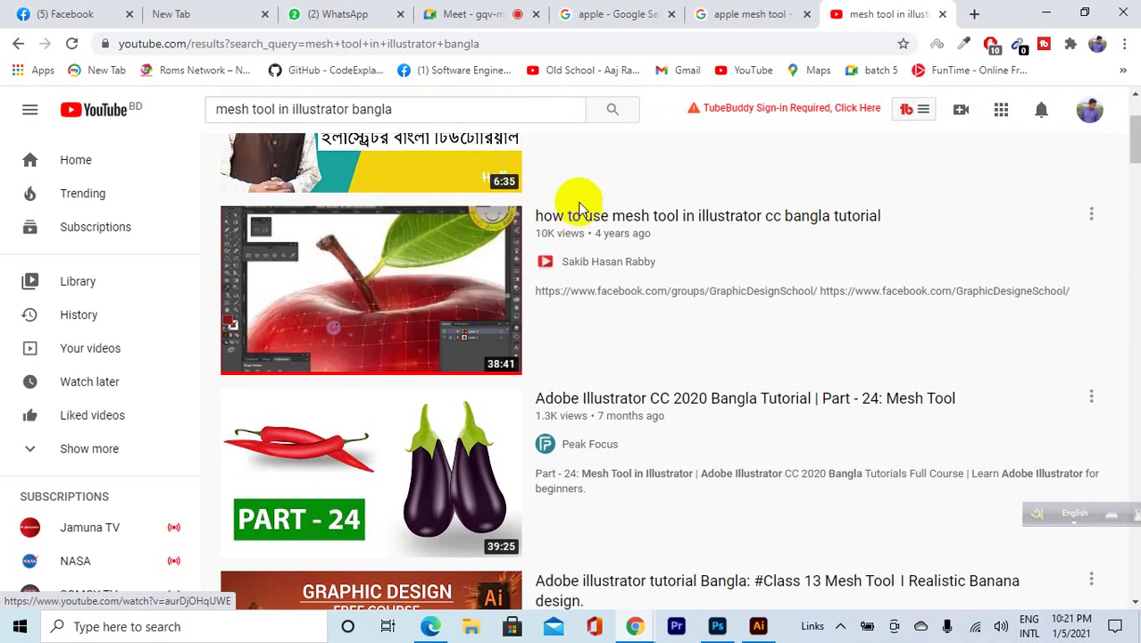
scroll(543, 245, "down", 4)
mouse_move(443, 272)
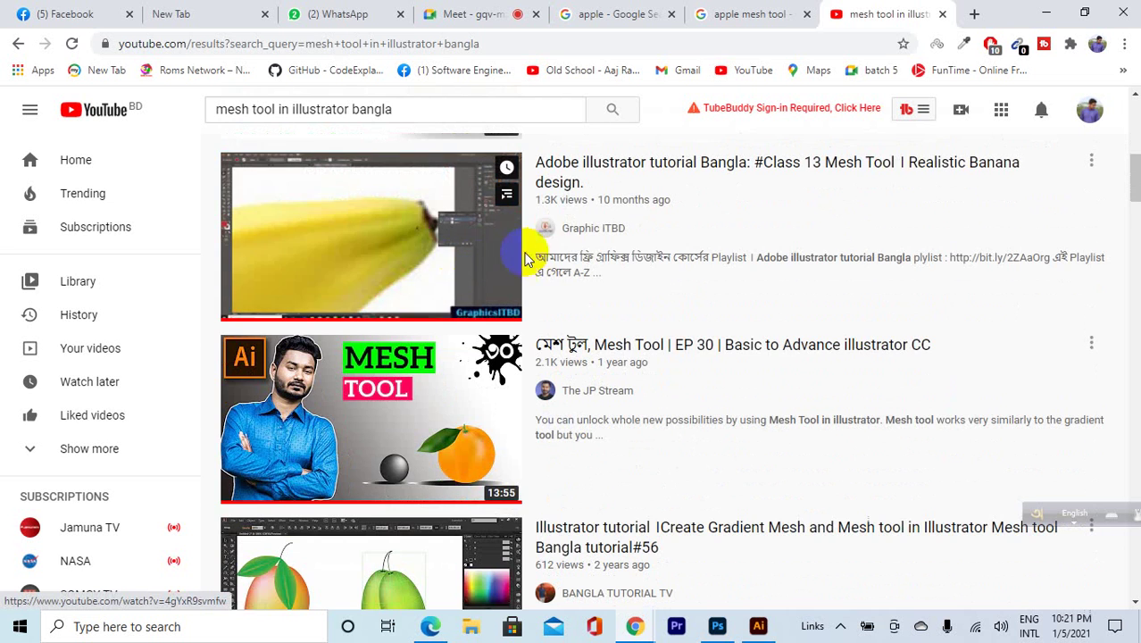
scroll(536, 242, "down", 4)
scroll(465, 250, "up", 2)
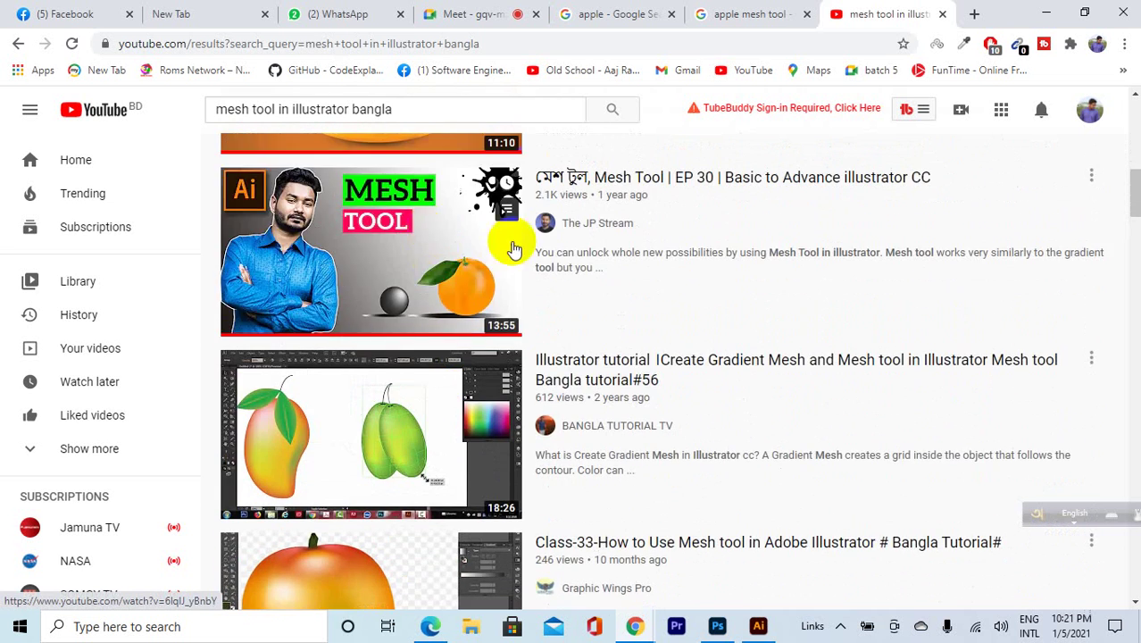
scroll(473, 248, "down", 5)
scroll(438, 228, "down", 7)
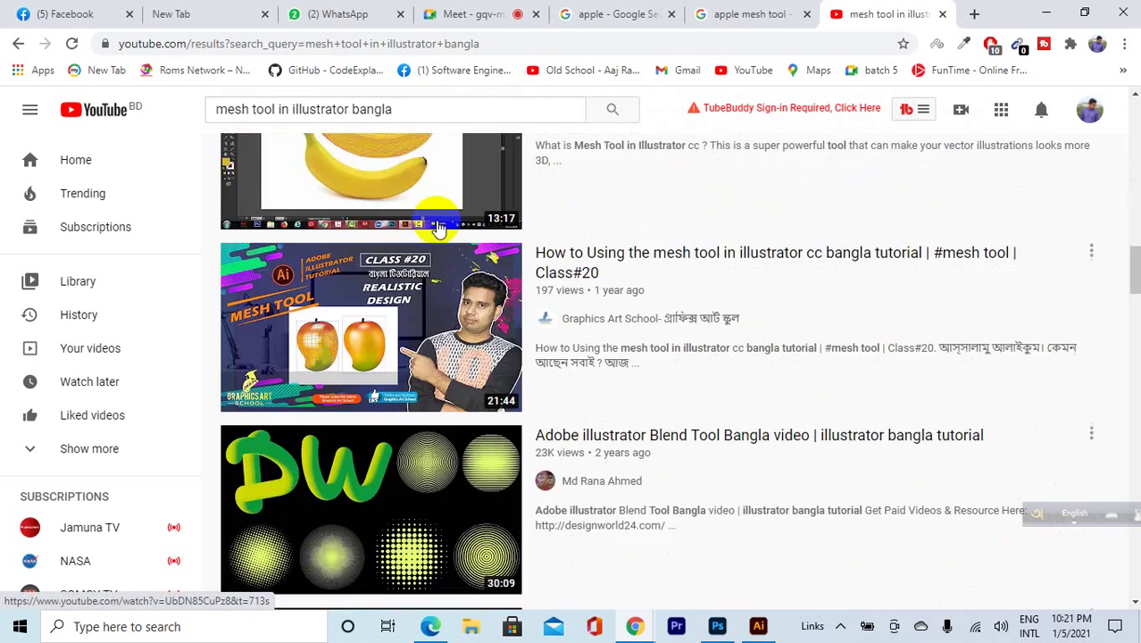
scroll(437, 230, "down", 12)
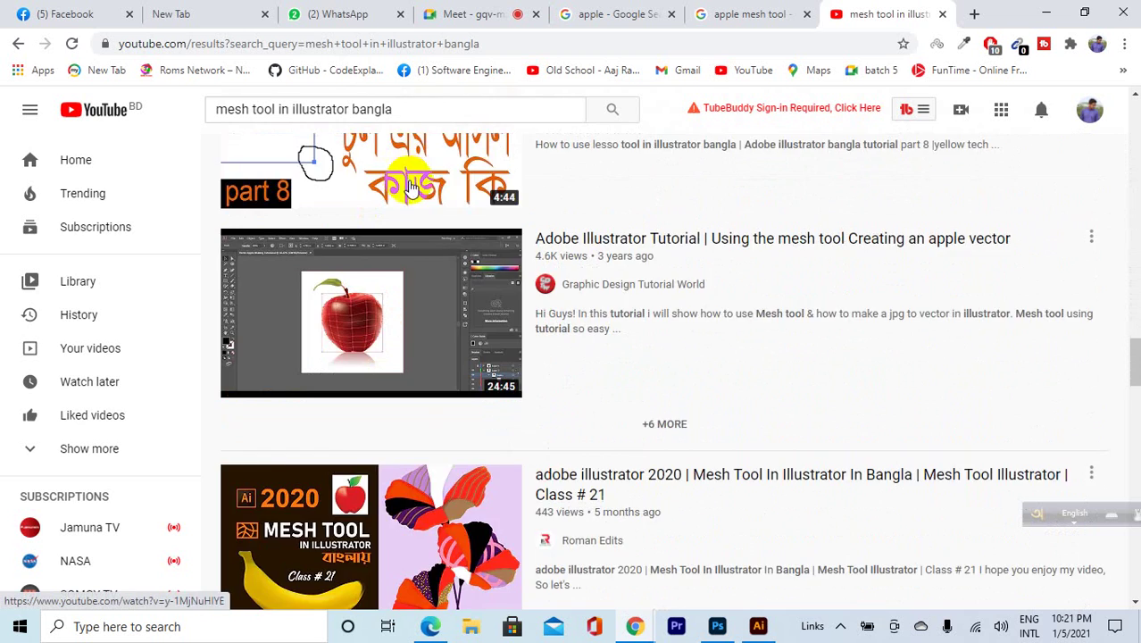
scroll(369, 397, "down", 7)
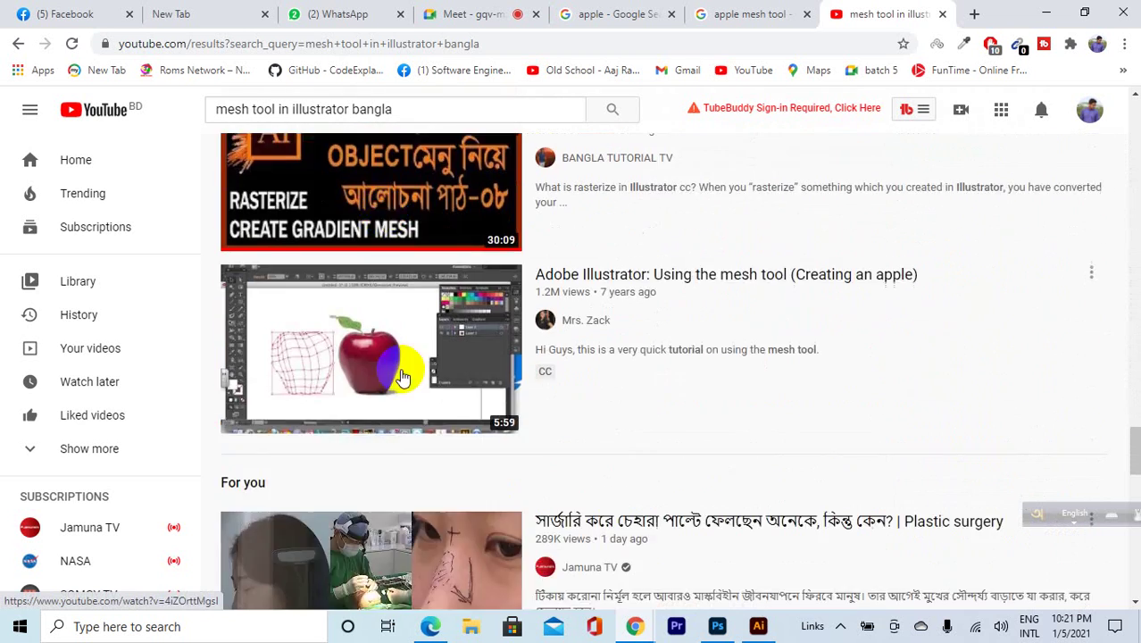
scroll(406, 375, "up", 1)
mouse_move(492, 295)
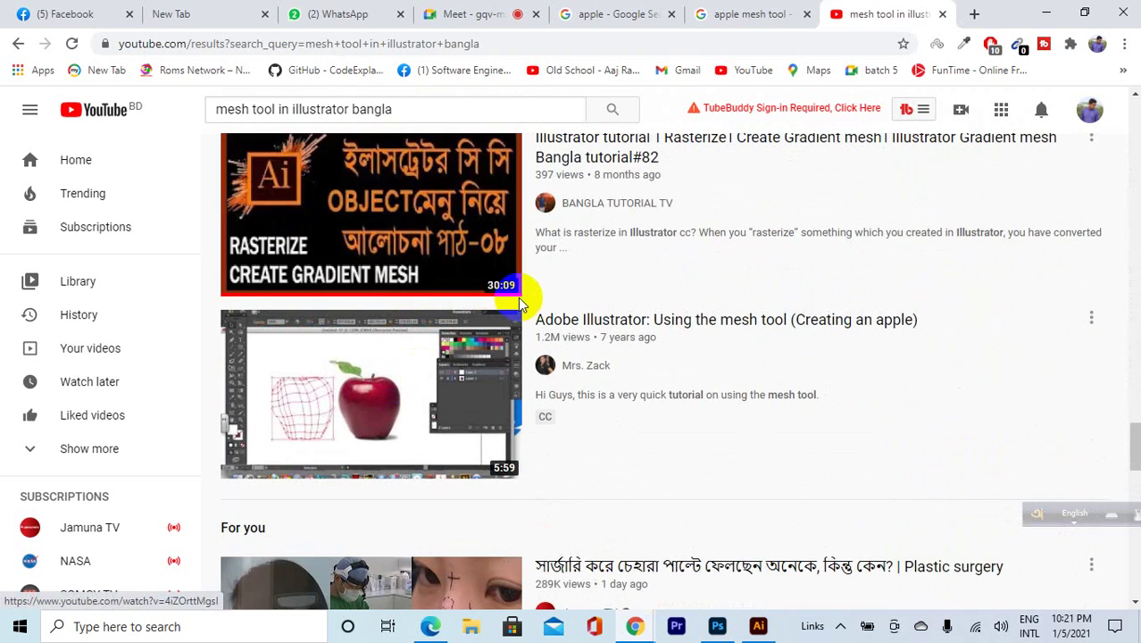
scroll(518, 302, "down", 9)
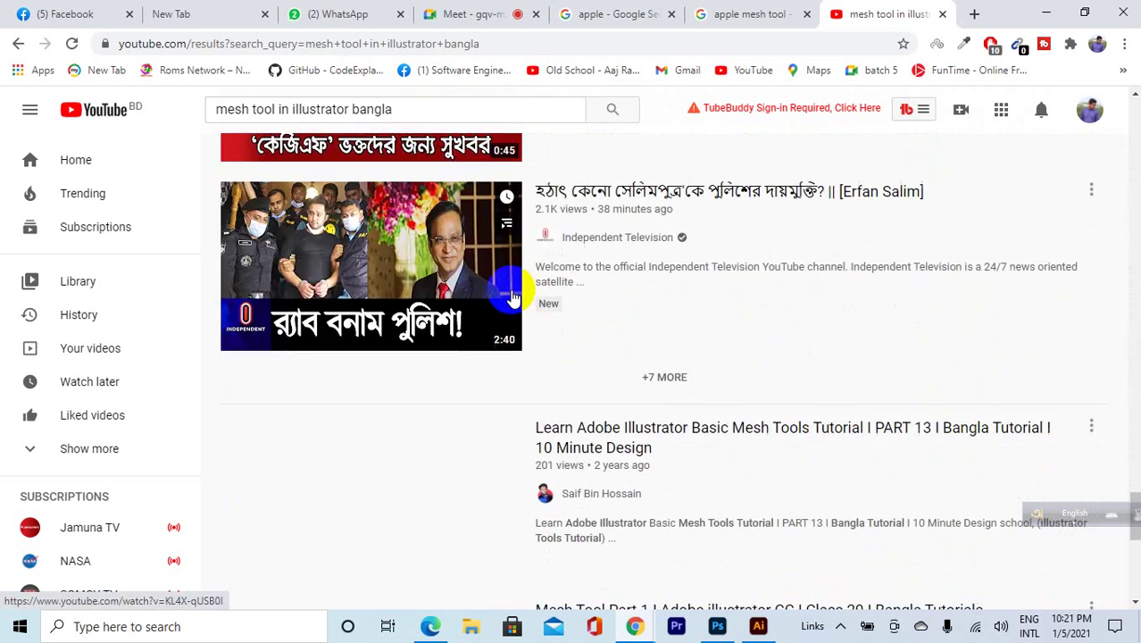
scroll(511, 298, "up", 1)
scroll(511, 297, "down", 15)
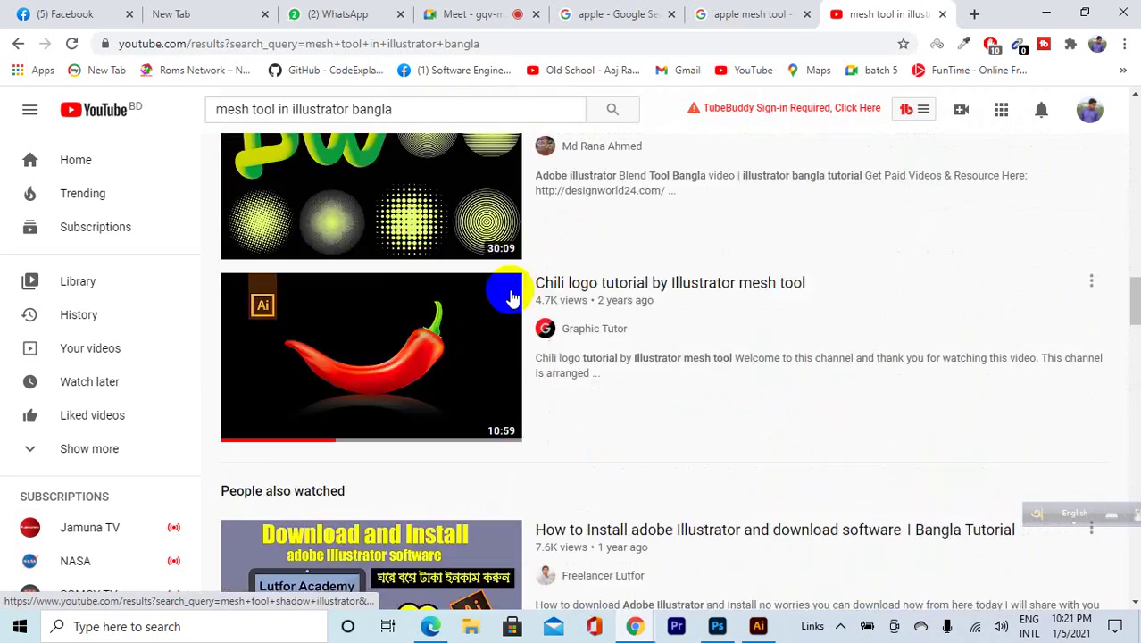
scroll(512, 297, "up", 20)
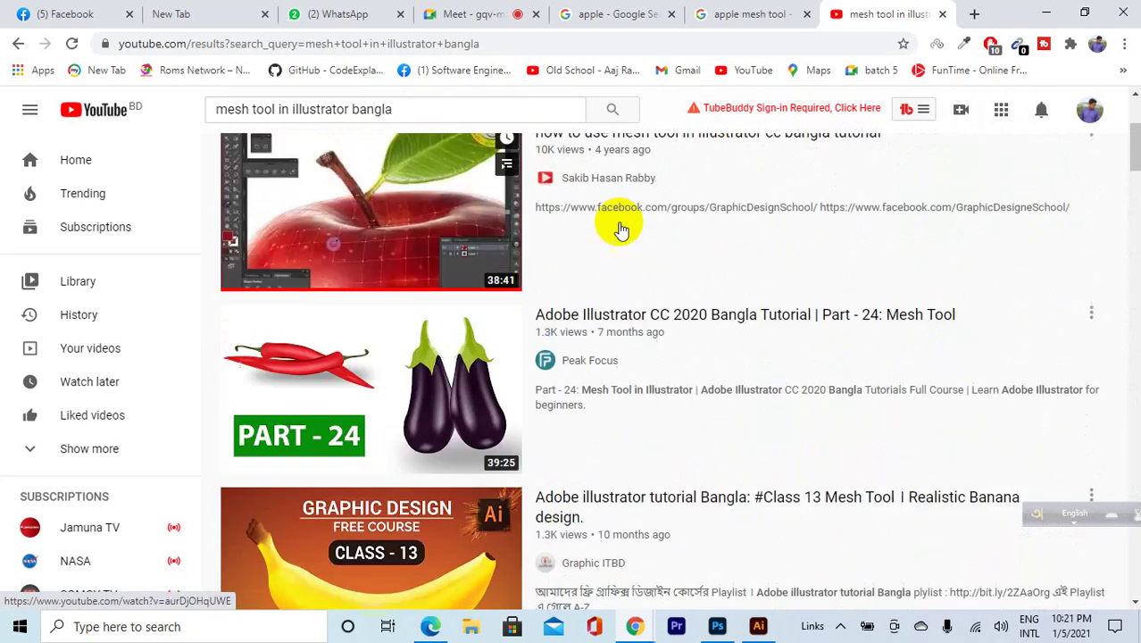
scroll(621, 230, "up", 3)
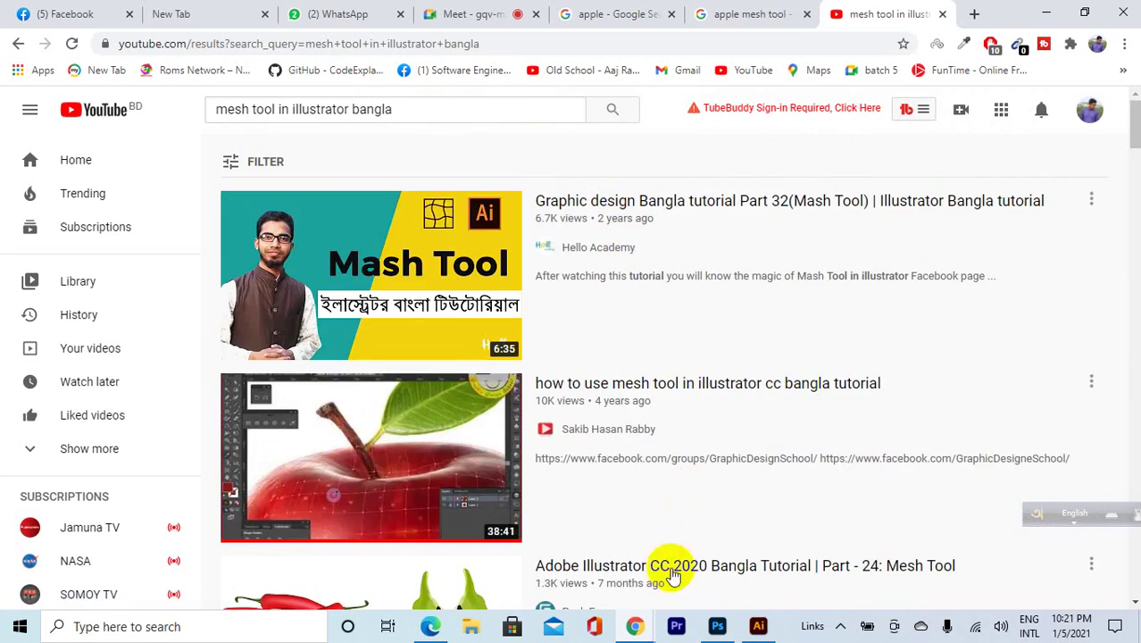
Return to the Google Meet call and move the floating keyboard language bar higher on the screen.
mouse_move(636, 622)
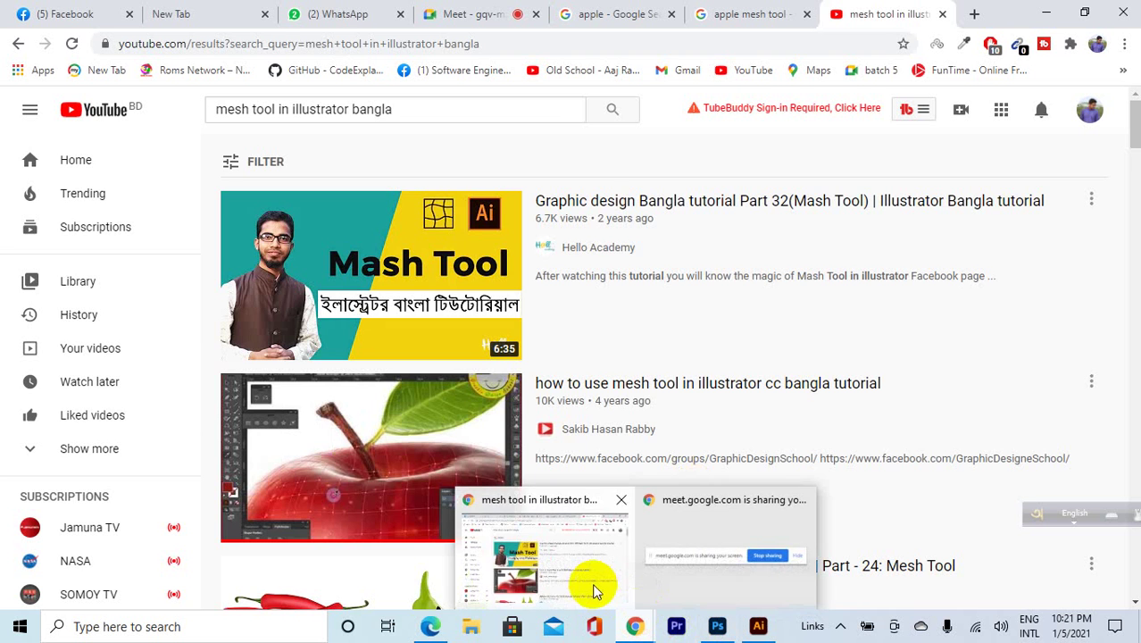
left_click(509, 14)
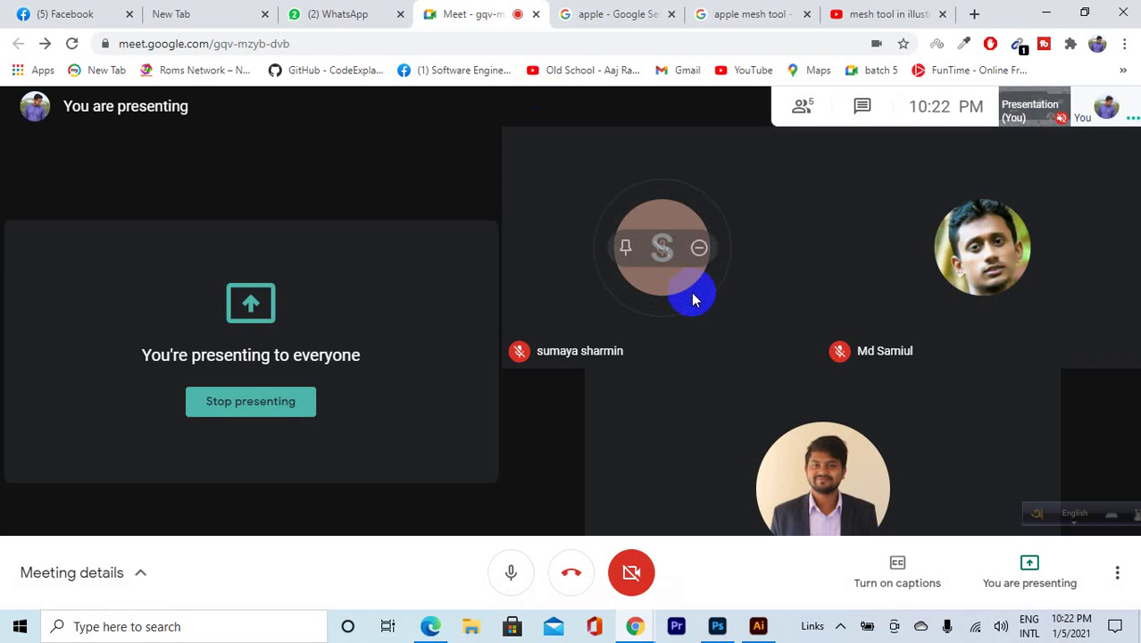
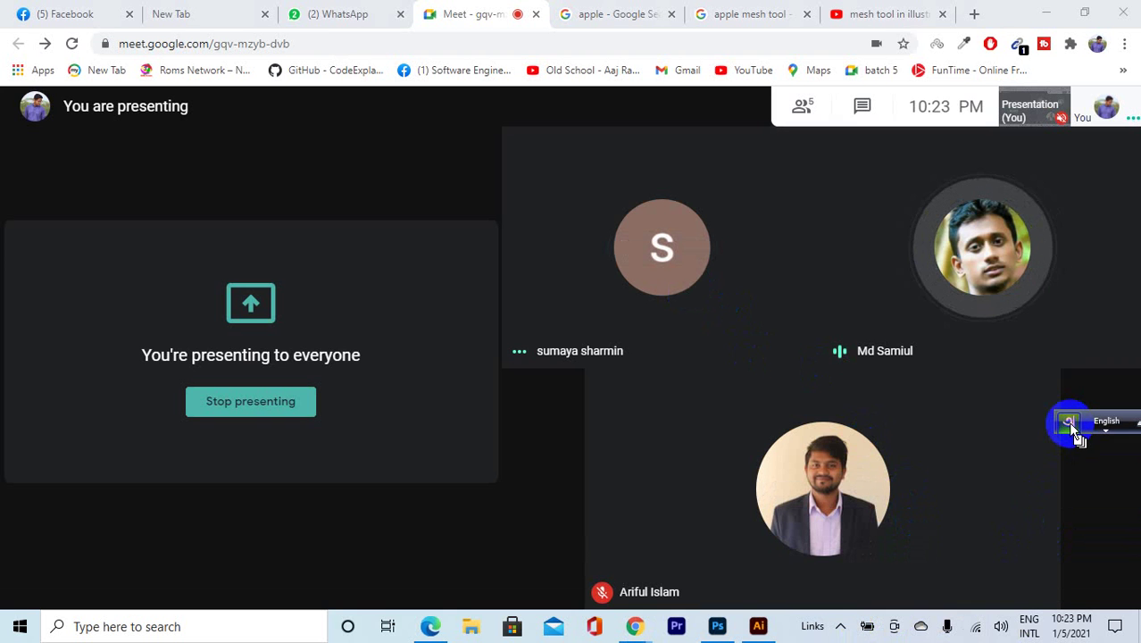
left_click_drag(1036, 514, 1078, 382)
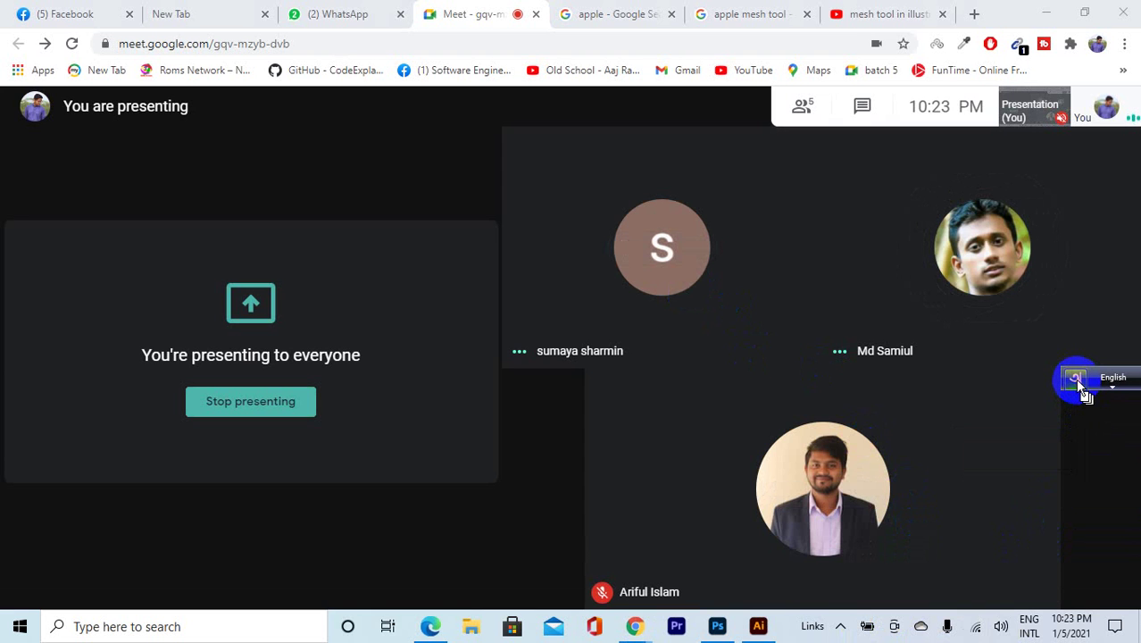
Search Google in a new browser tab for "trifold mockup free".
left_click(974, 13)
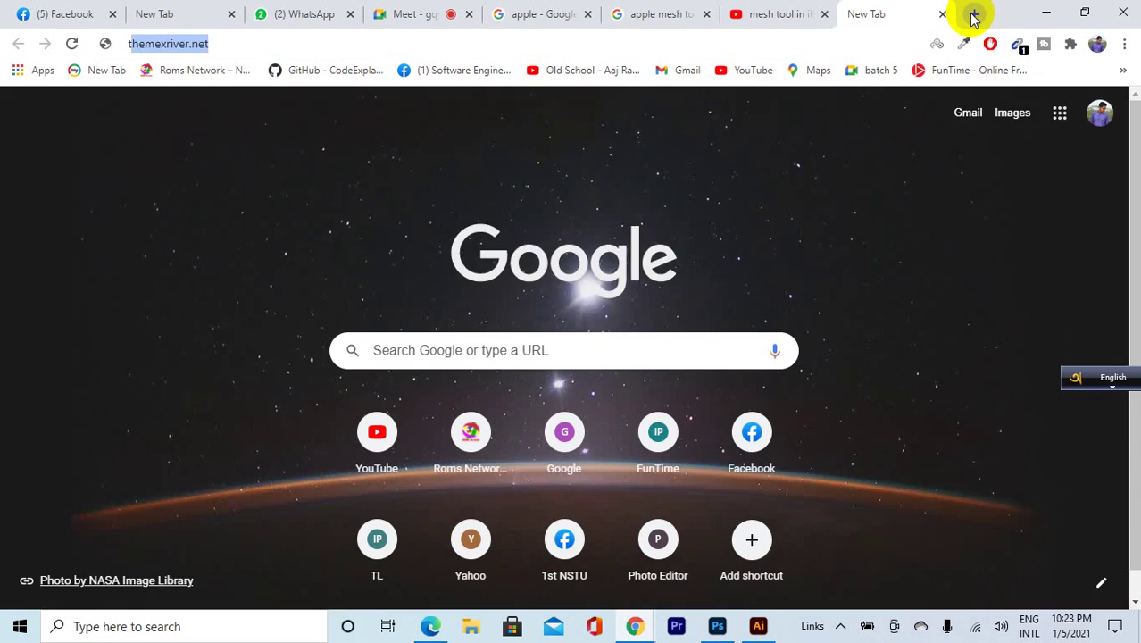
type("trip")
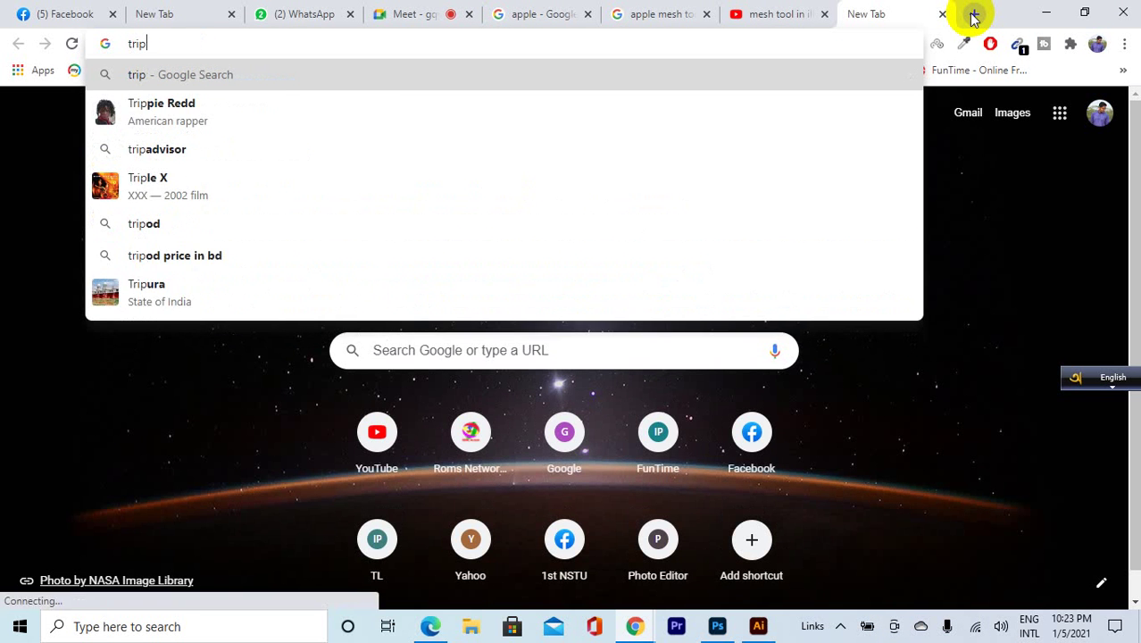
type("lour")
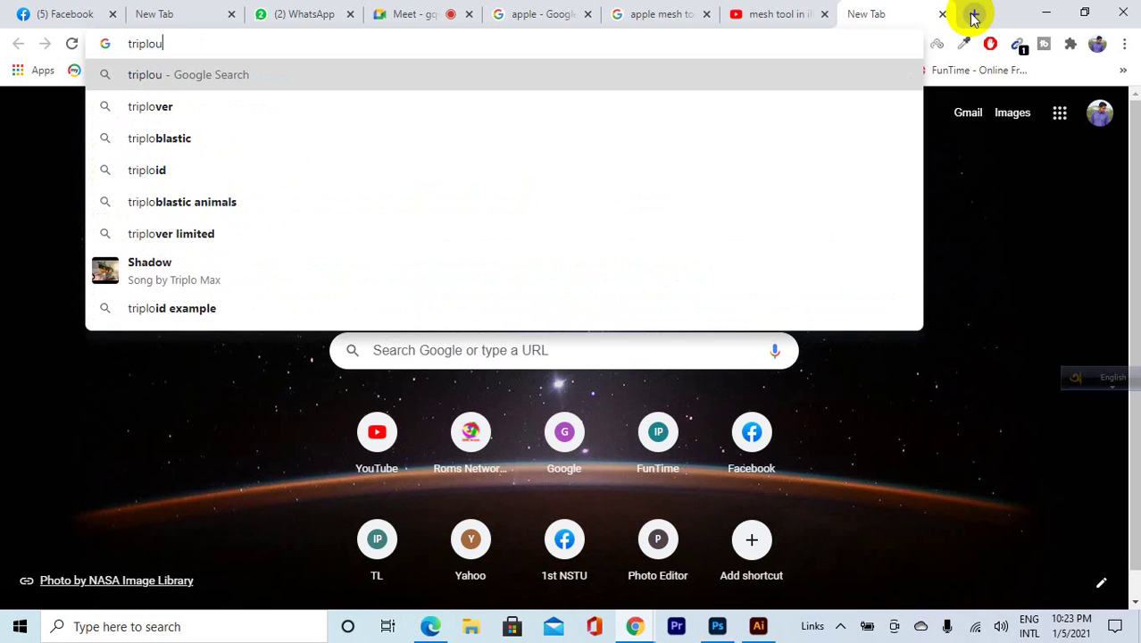
key("BackSpace")
key("BackSpace")
key("BackSpace")
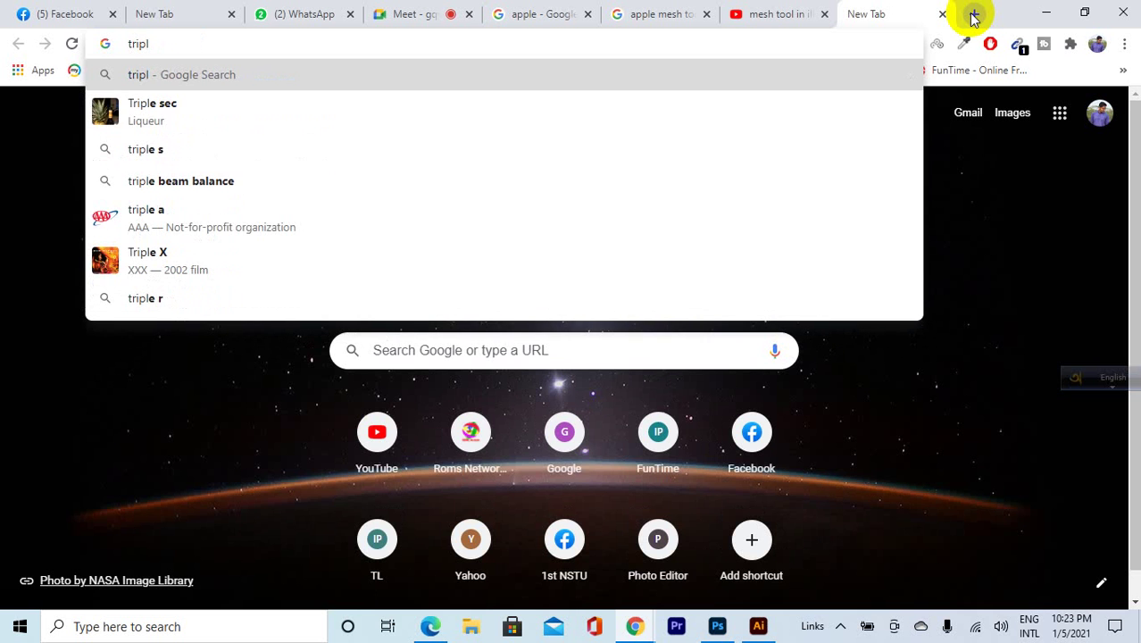
type("oy")
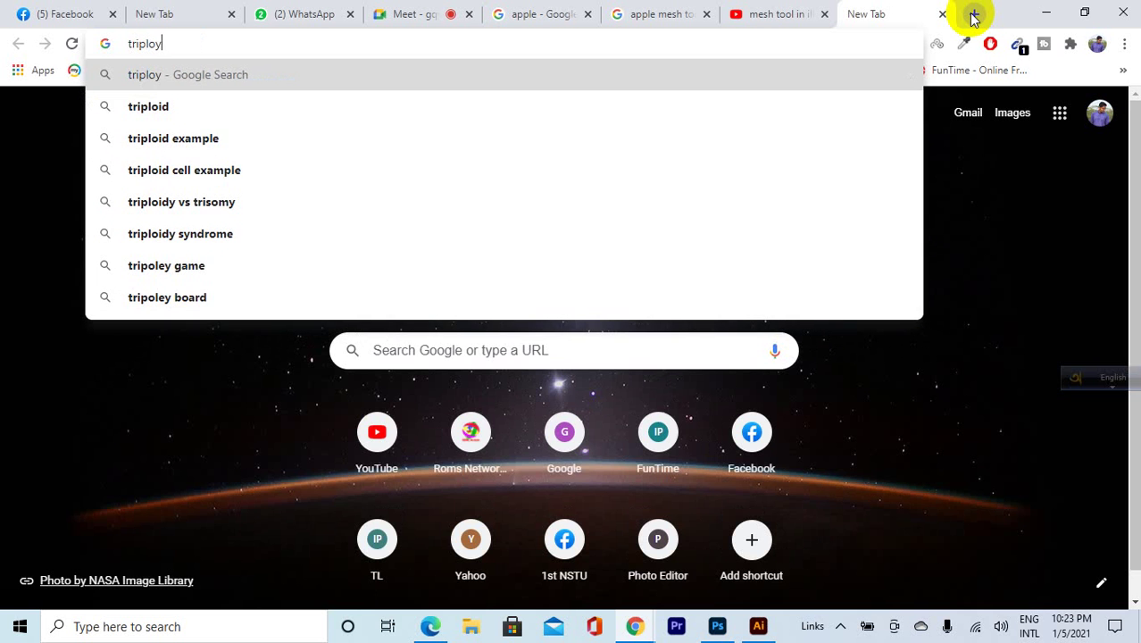
key("Down")
key("End")
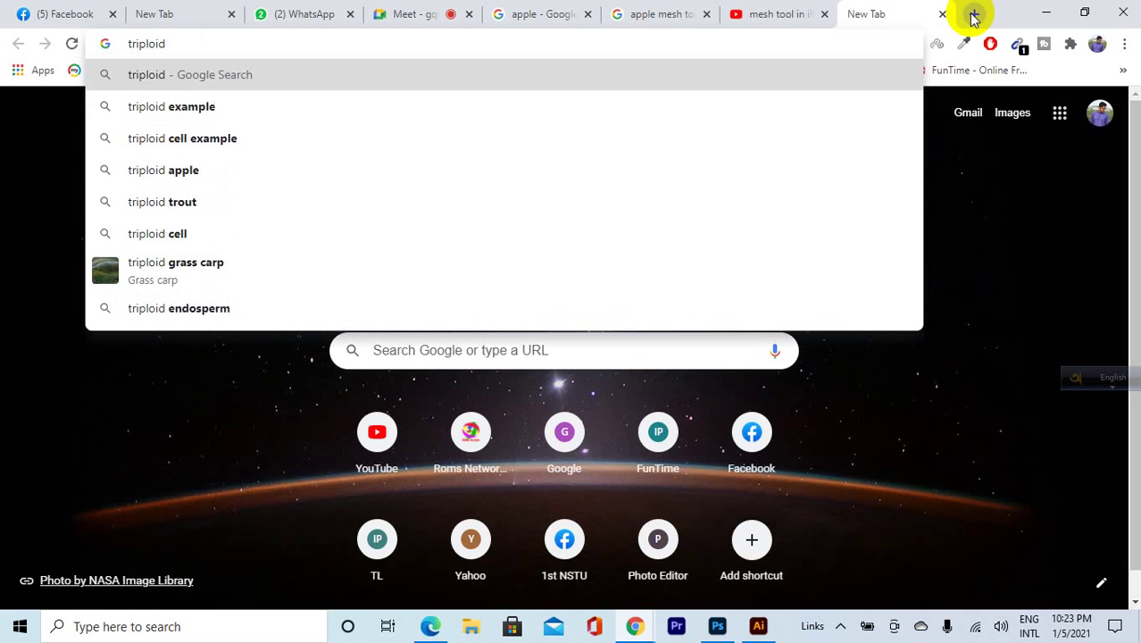
type("m")
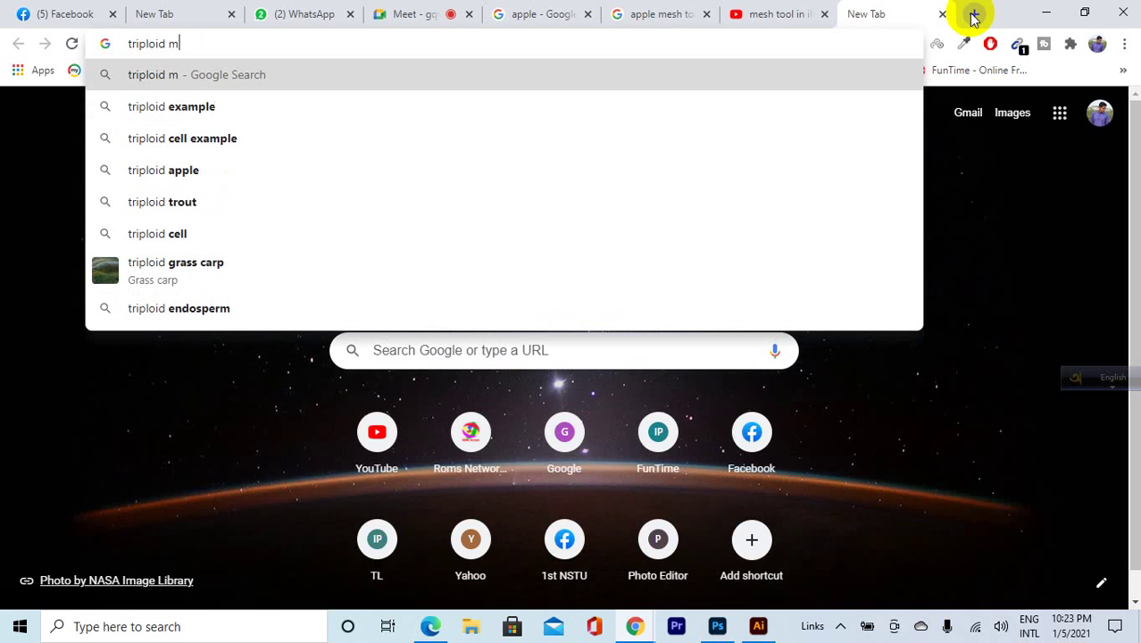
type("ockup")
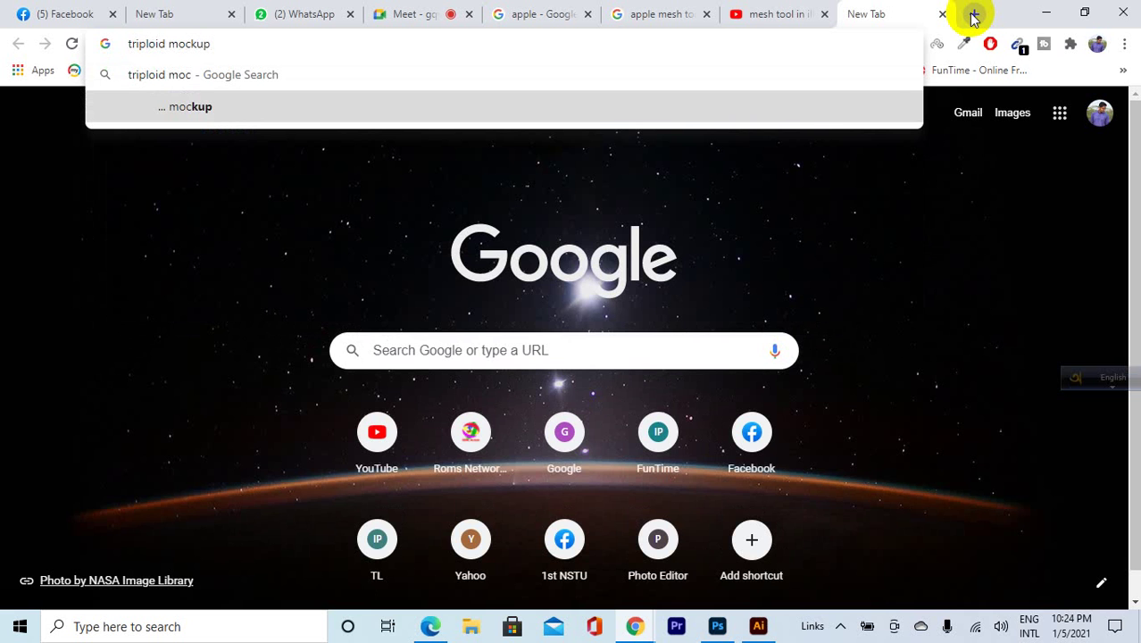
key("BackSpace")
key("BackSpace")
key("BackSpace")
key("BackSpace")
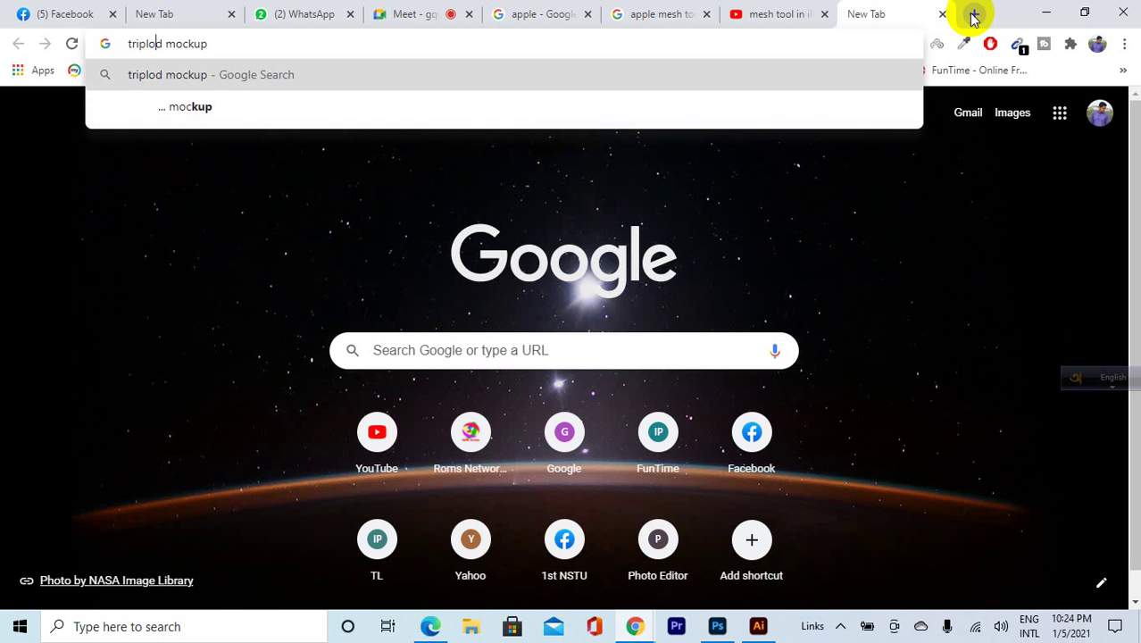
type("fol")
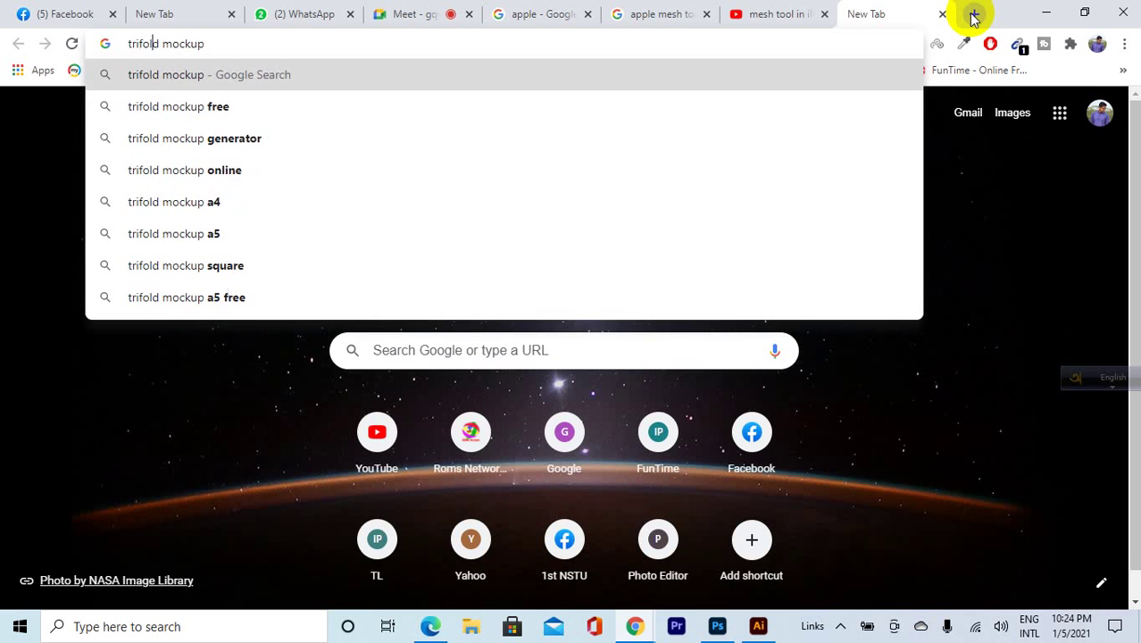
key("Down")
key("Return")
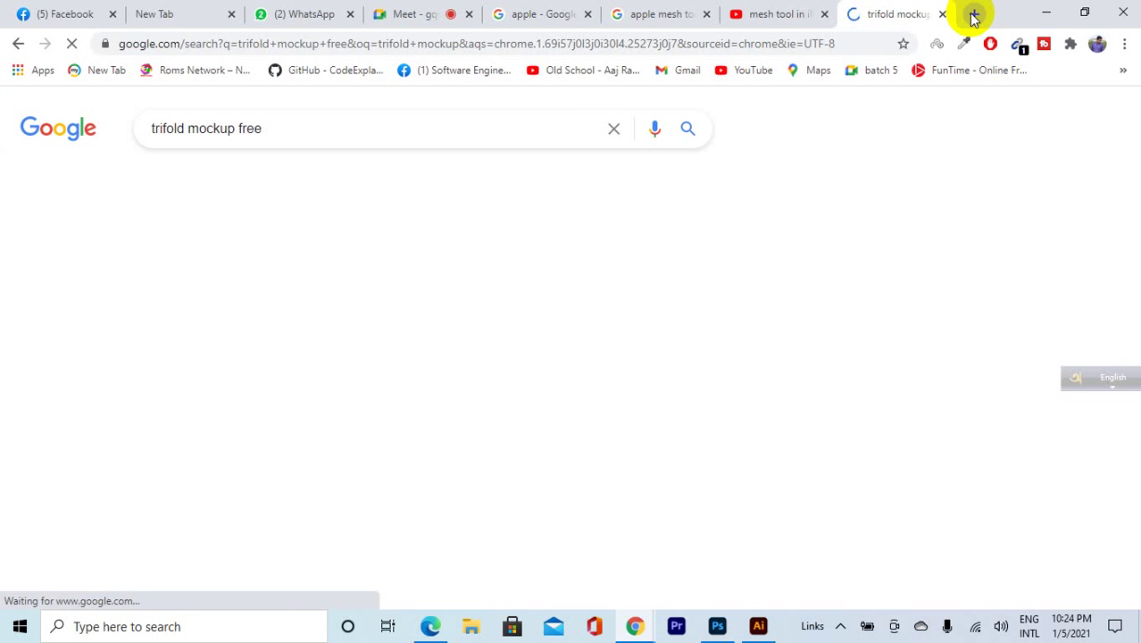
Open the Freepik, Designbolts and Graphberry trifold mockup results in separate background tabs.
right_click(298, 275)
left_click(330, 284)
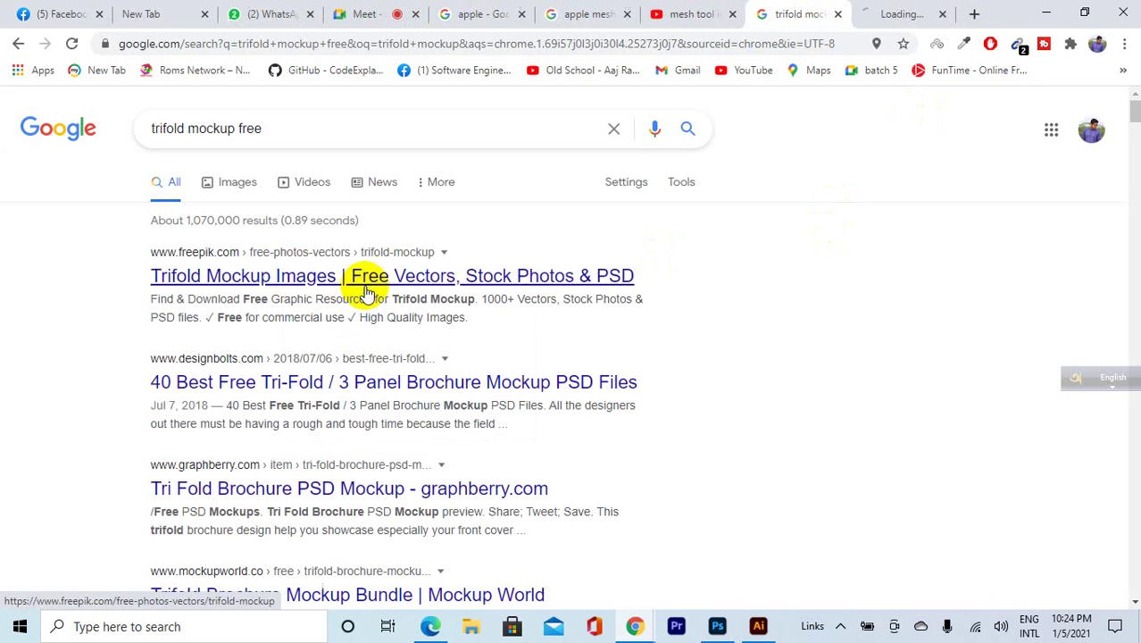
right_click(275, 398)
left_click(307, 403)
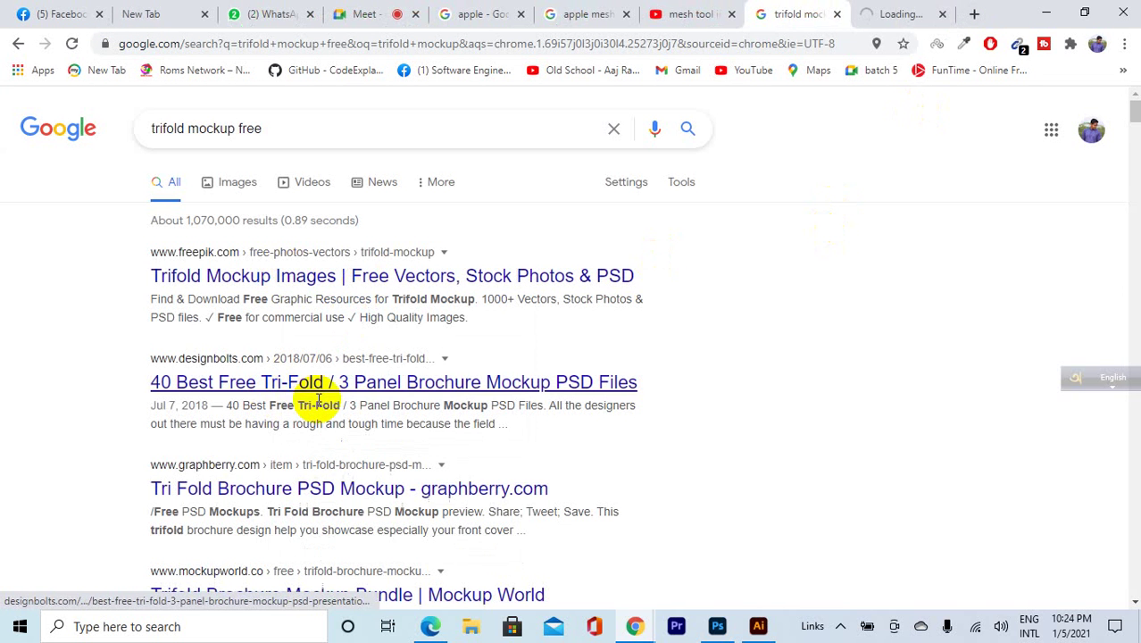
right_click(272, 486)
left_click(375, 324)
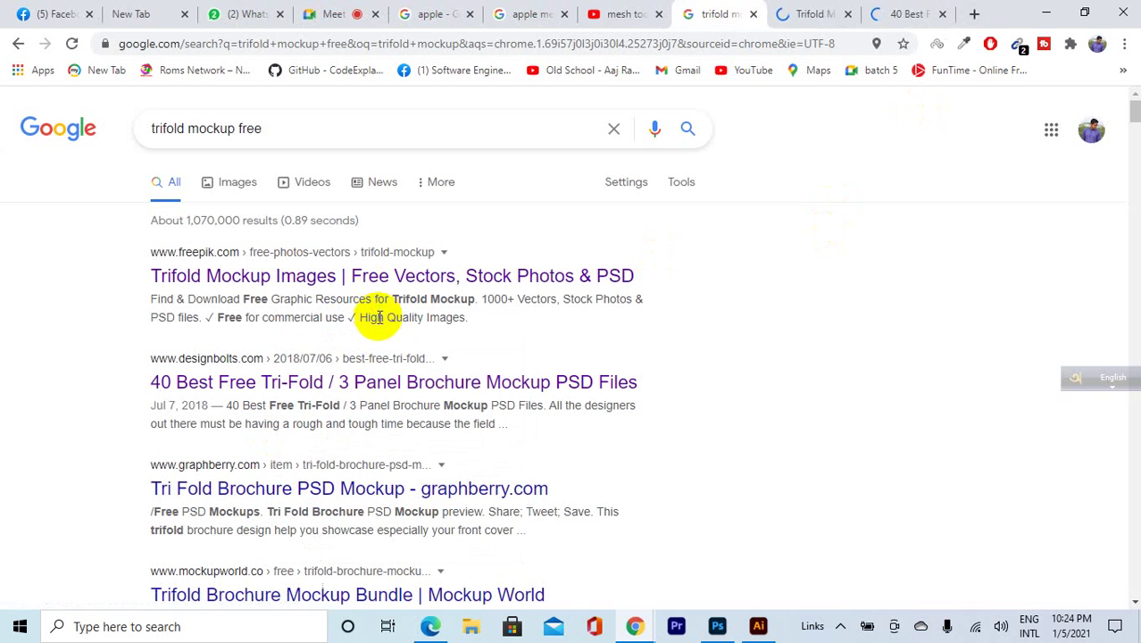
right_click(306, 487)
left_click(407, 323)
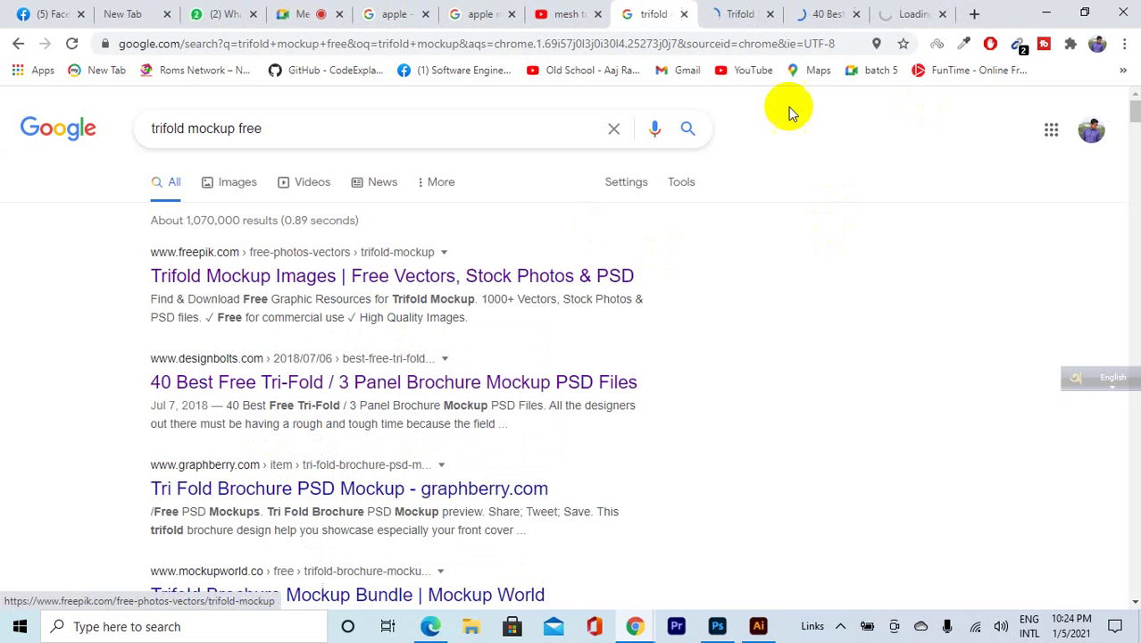
Examine the tri-fold brochure mockups in the Designbolts list of 40 free PSD files.
left_click(893, 10)
left_click(815, 13)
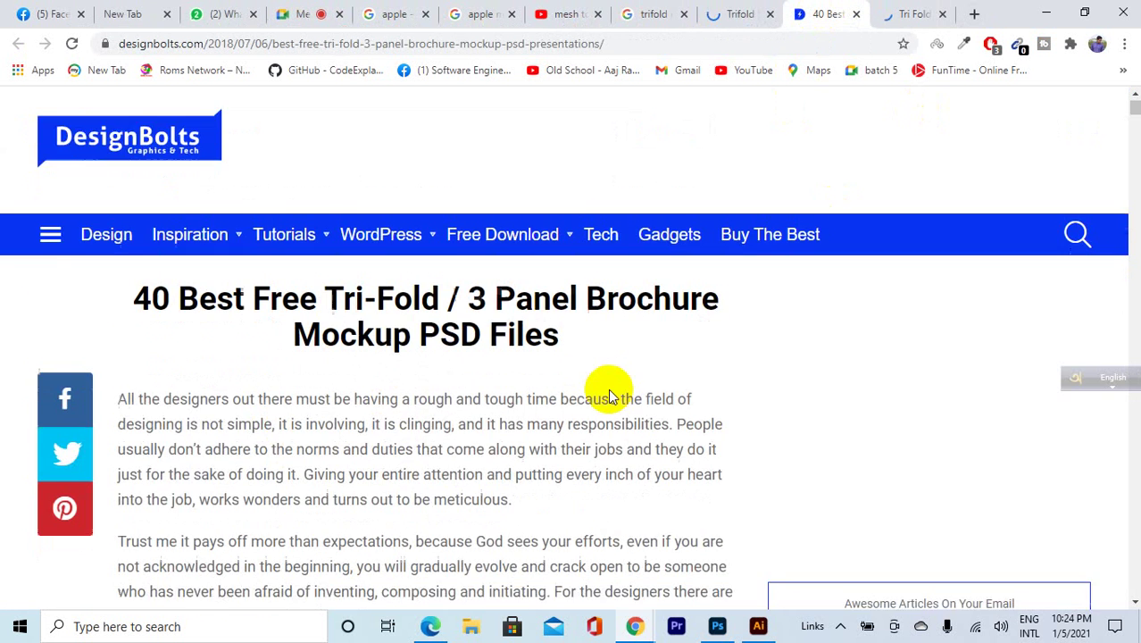
scroll(603, 393, "down", 5)
scroll(611, 391, "down", 15)
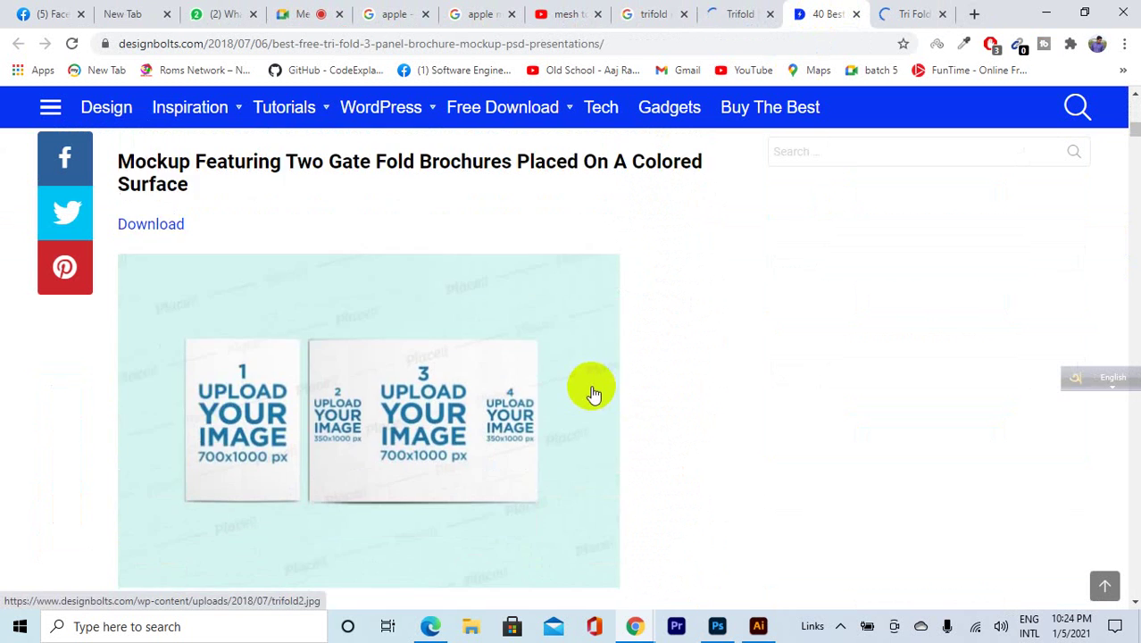
scroll(519, 318, "up", 3)
scroll(475, 344, "down", 6)
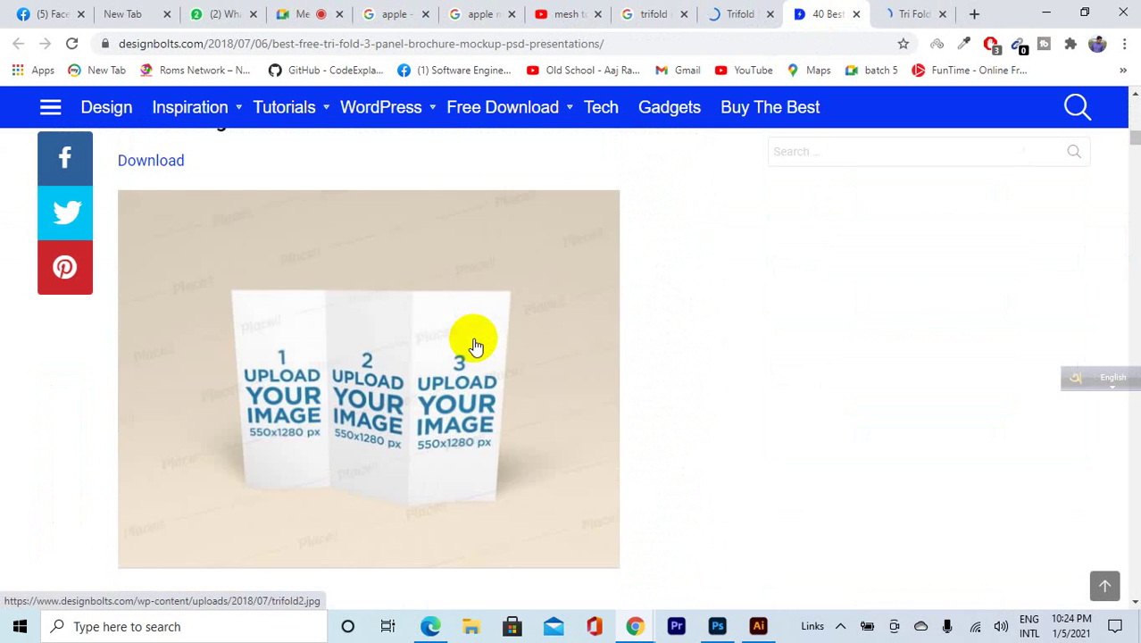
scroll(523, 313, "down", 7)
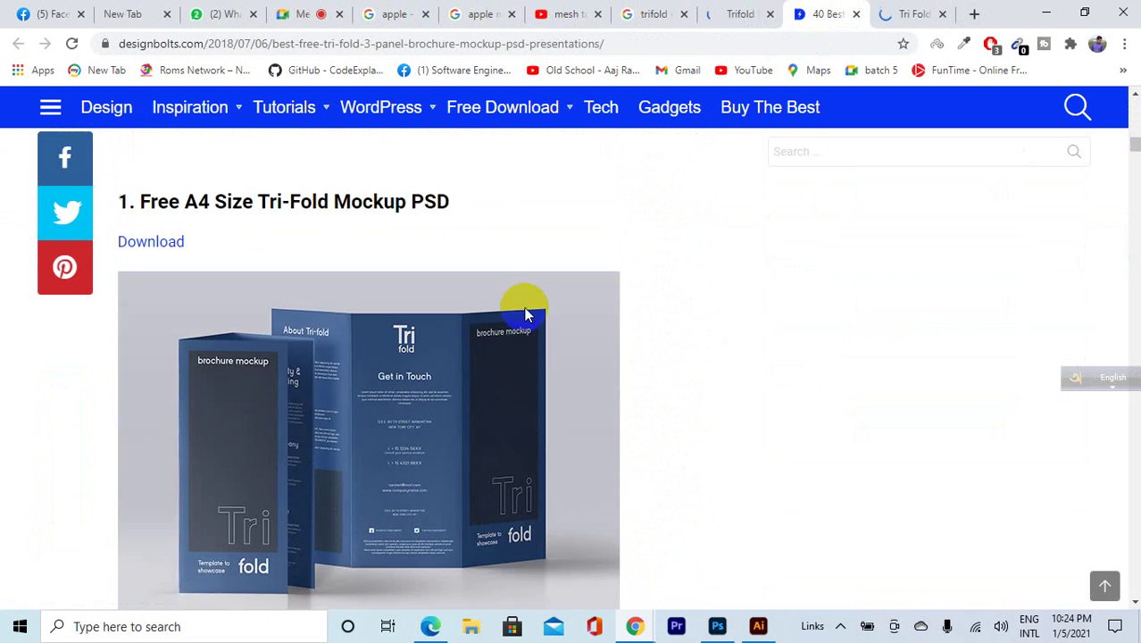
scroll(525, 314, "down", 11)
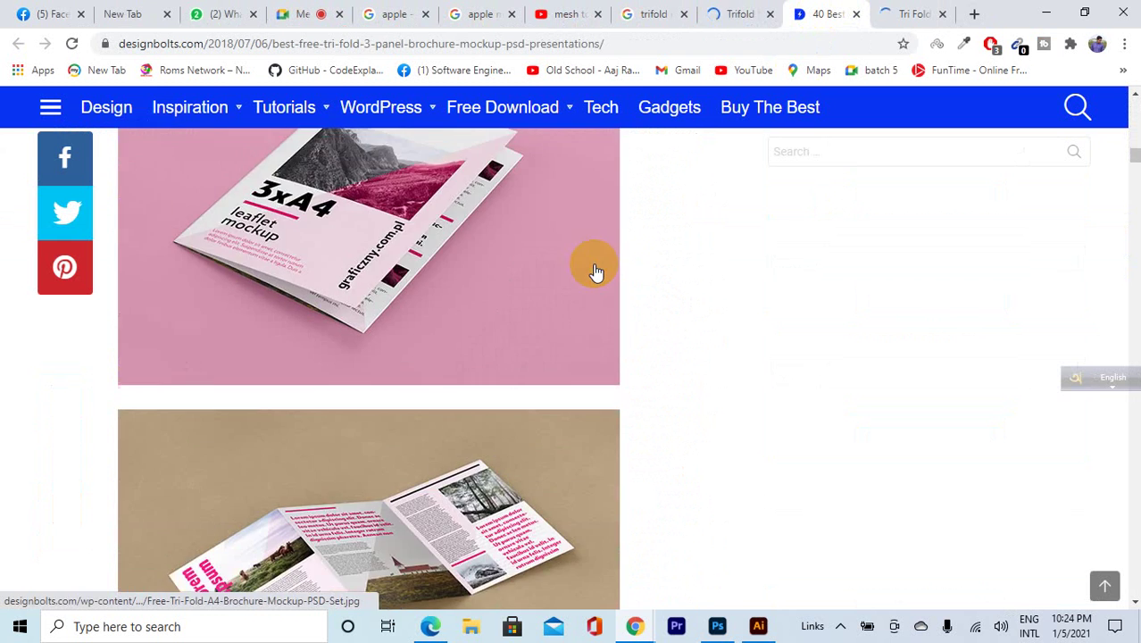
scroll(536, 286, "up", 1)
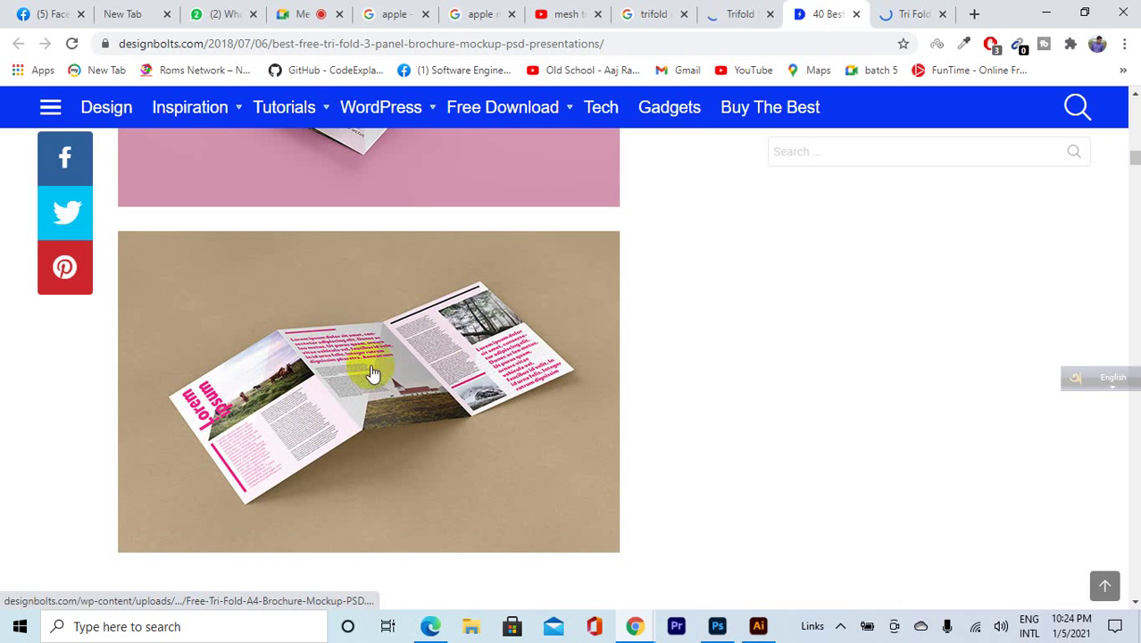
scroll(442, 357, "down", 10)
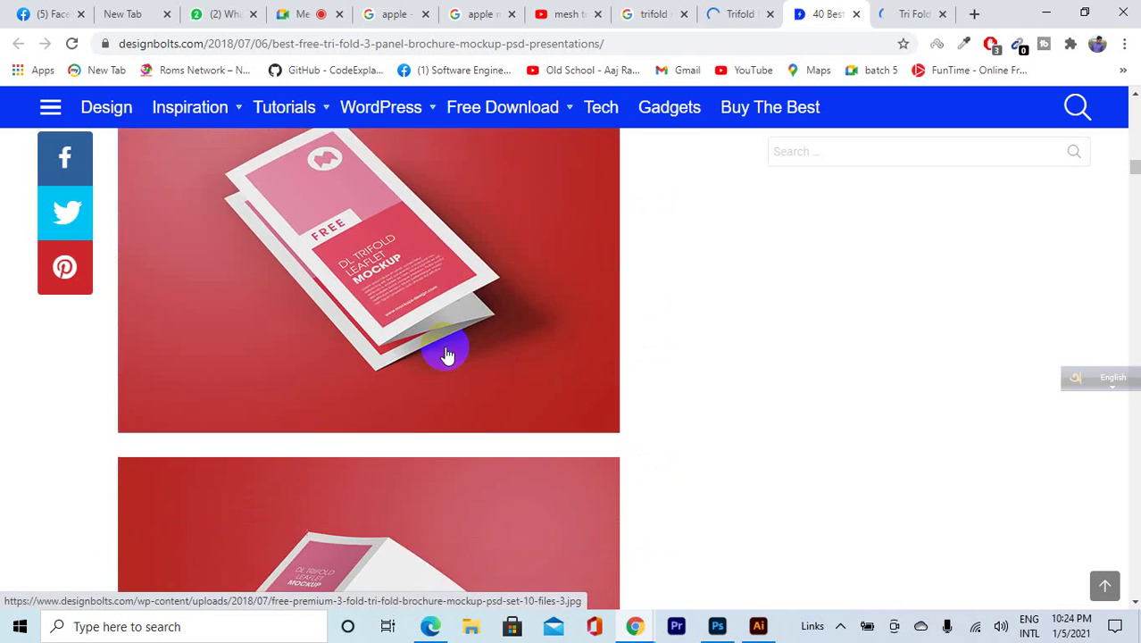
scroll(448, 354, "down", 13)
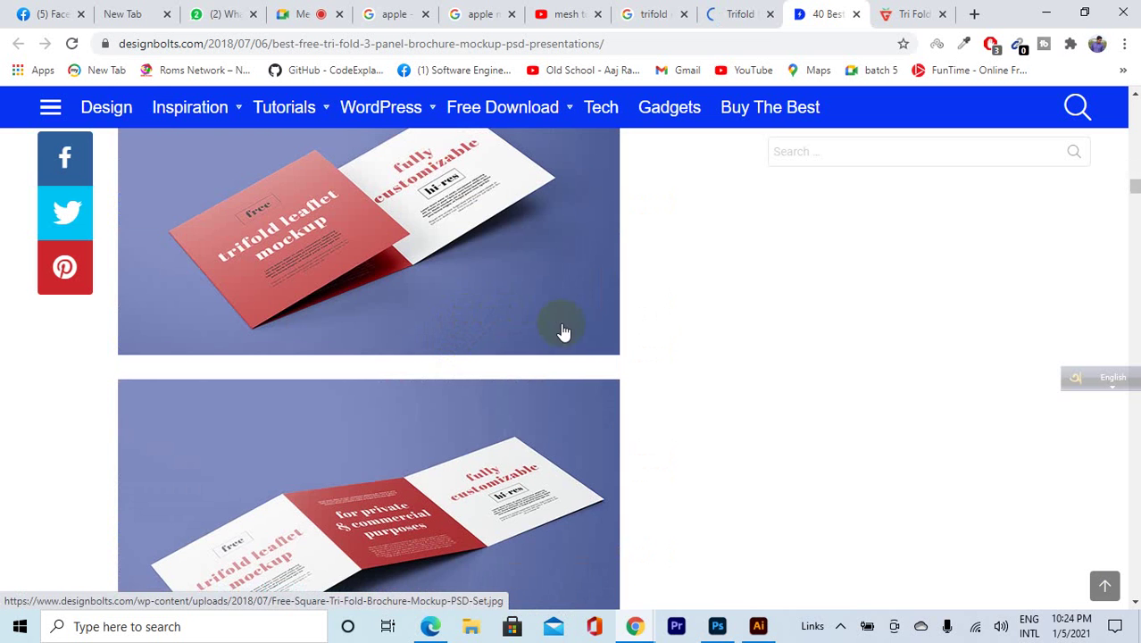
scroll(560, 361, "down", 8)
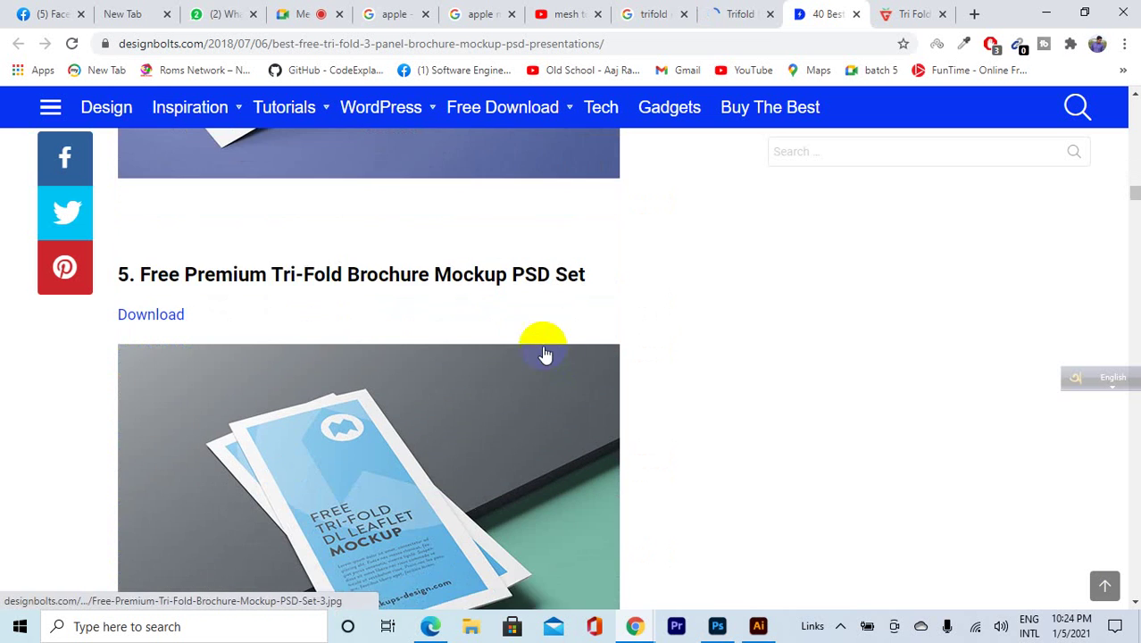
scroll(504, 339, "down", 6)
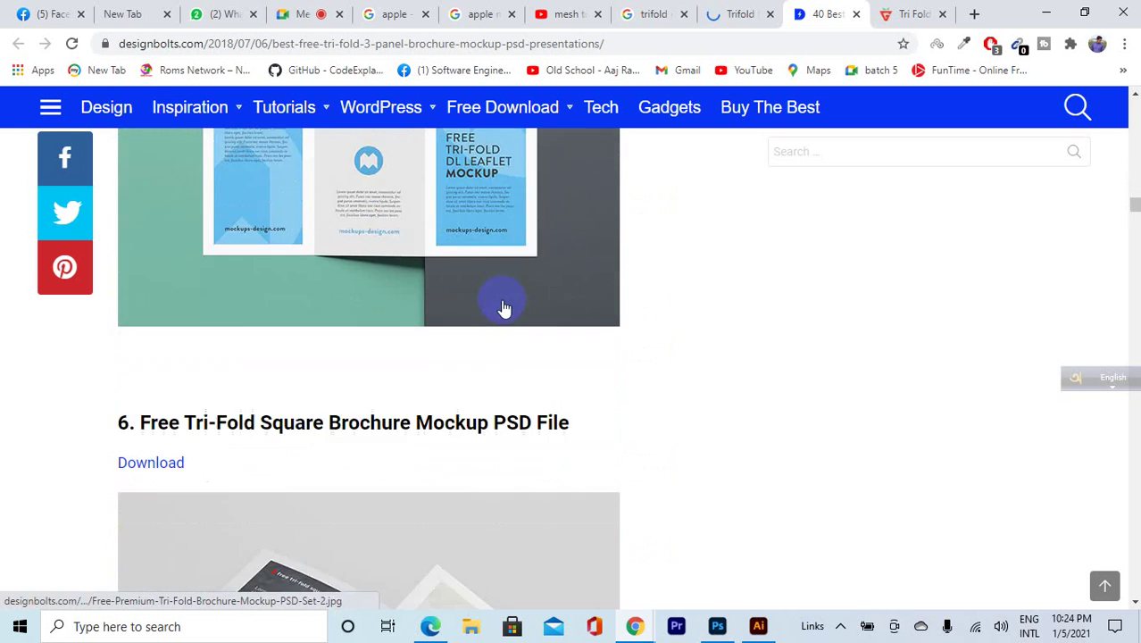
scroll(502, 308, "up", 1)
scroll(504, 308, "down", 7)
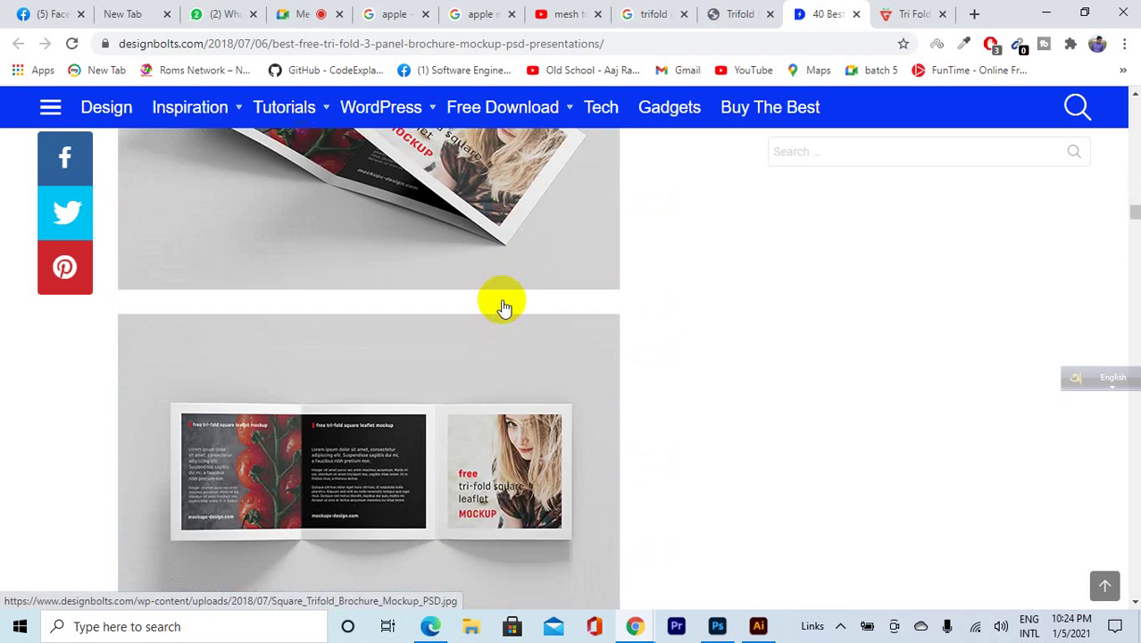
scroll(505, 308, "down", 7)
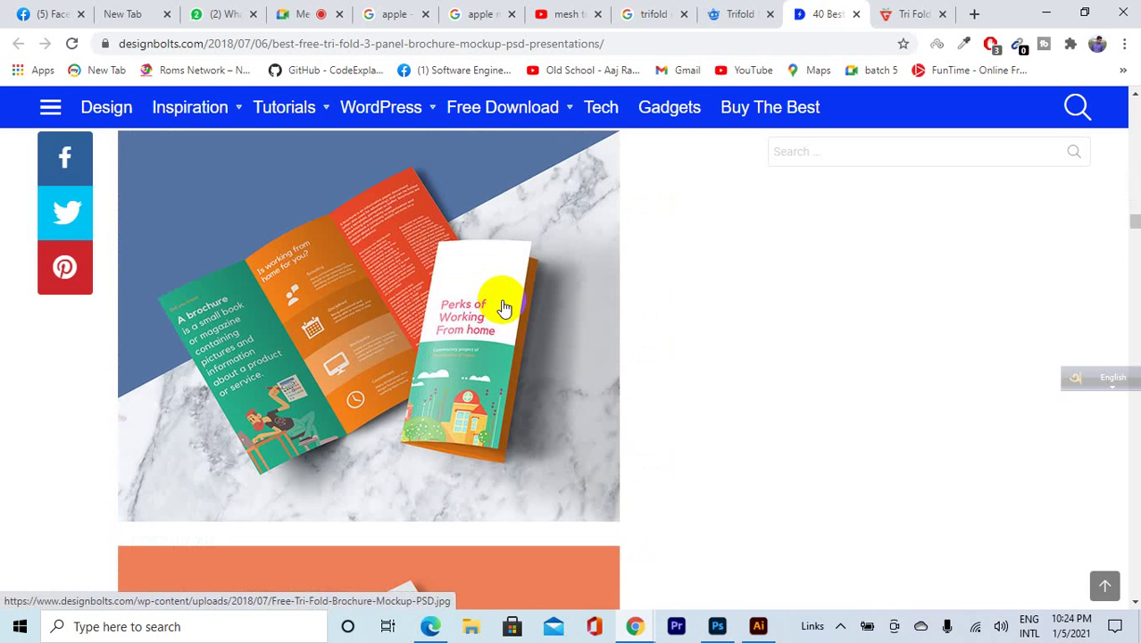
scroll(504, 308, "down", 4)
Review the Graphberry Tri Fold Brochure PSD Mockup page, including its preview, file details and related mockup categories.
scroll(670, 323, "down", 5)
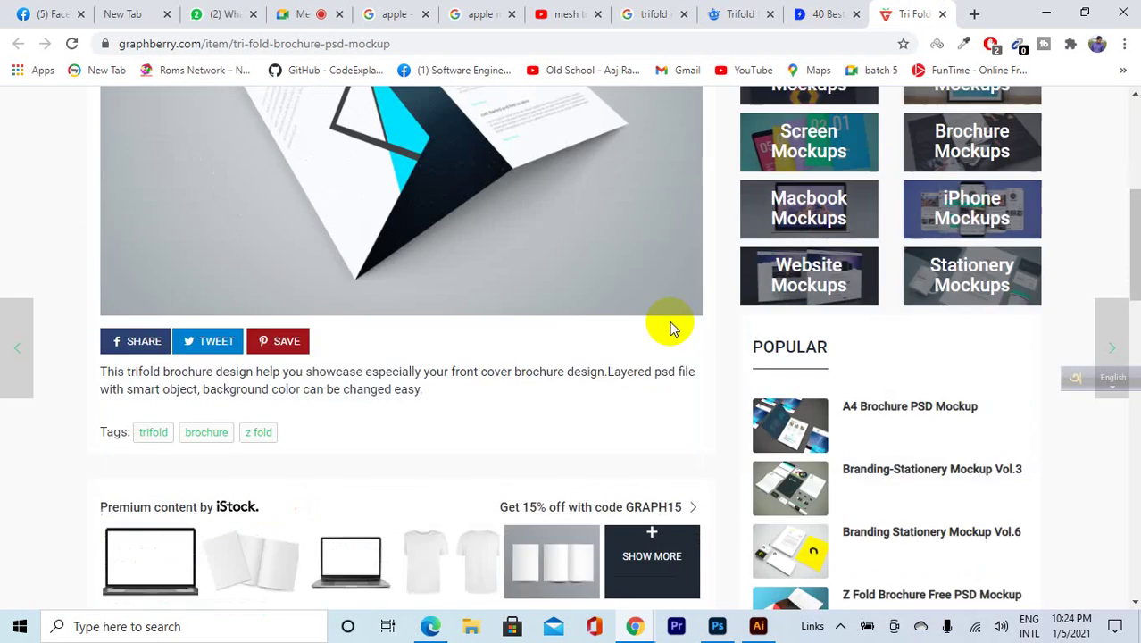
scroll(669, 324, "up", 3)
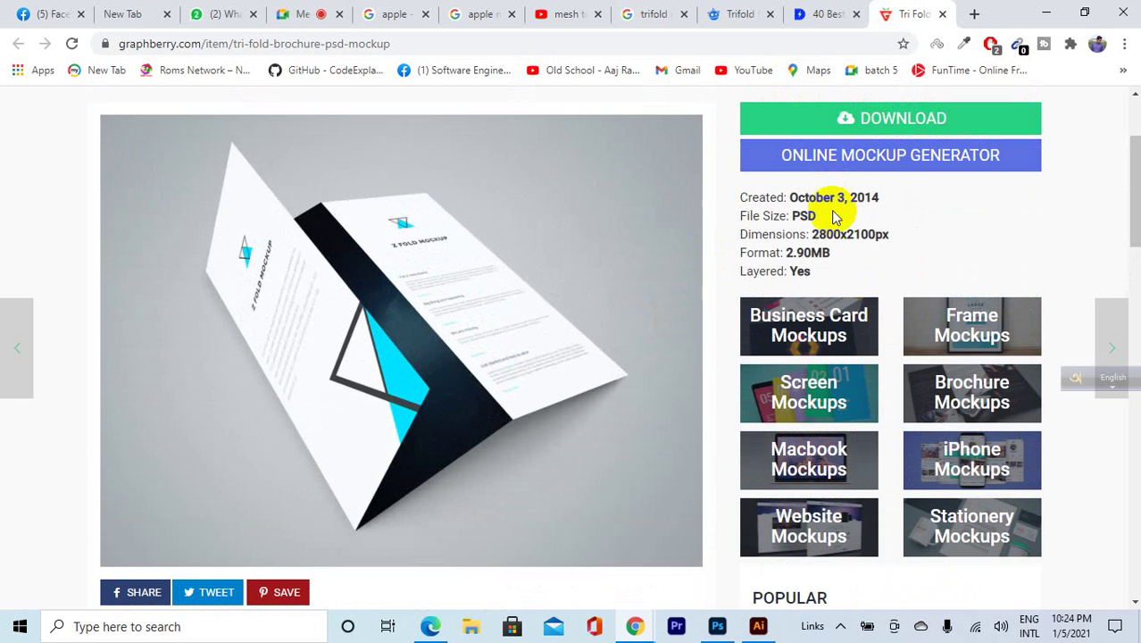
scroll(855, 257, "down", 4)
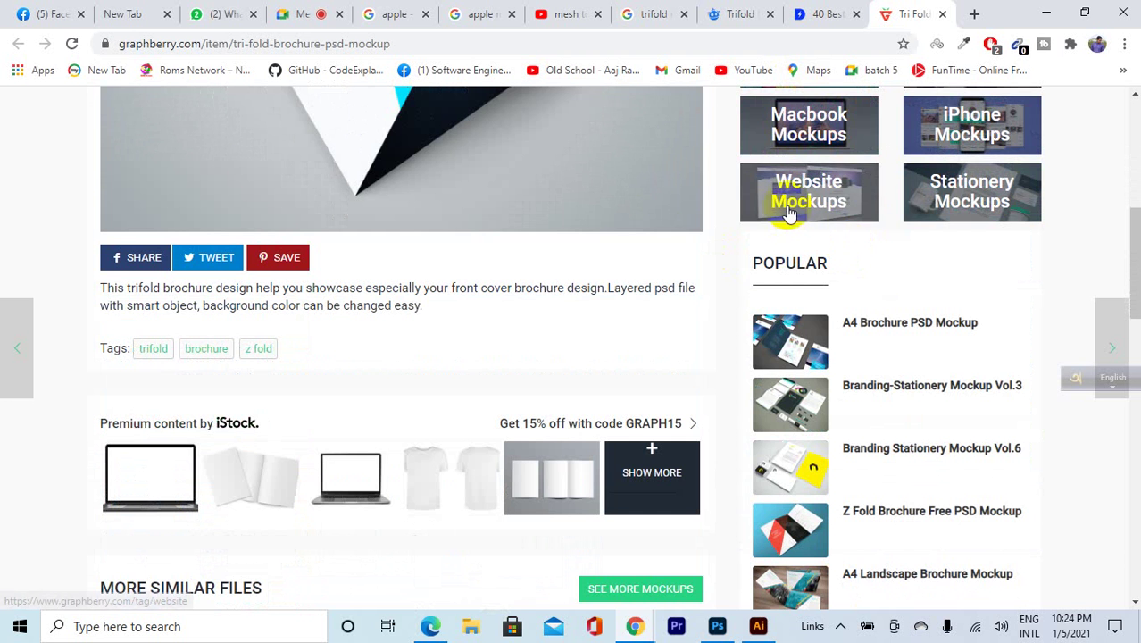
scroll(761, 189, "up", 1)
scroll(759, 190, "down", 2)
scroll(761, 189, "up", 8)
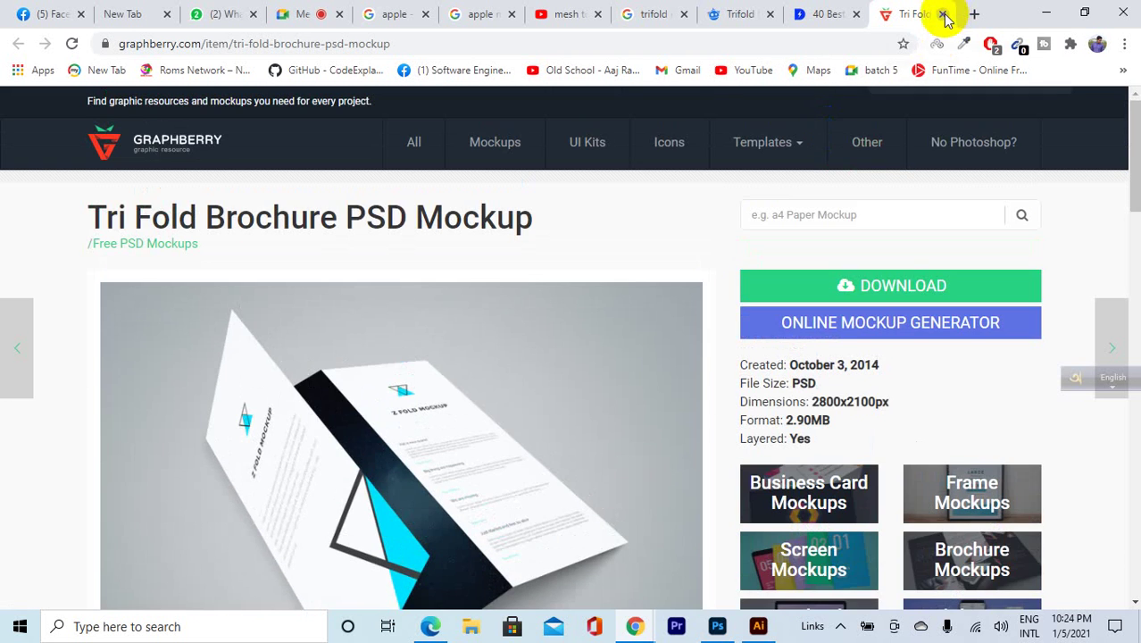
Close the Graphberry, Designbolts and Freepik mockup tabs and return to the Google Meet call.
left_click(943, 15)
left_click(945, 14)
left_click(944, 14)
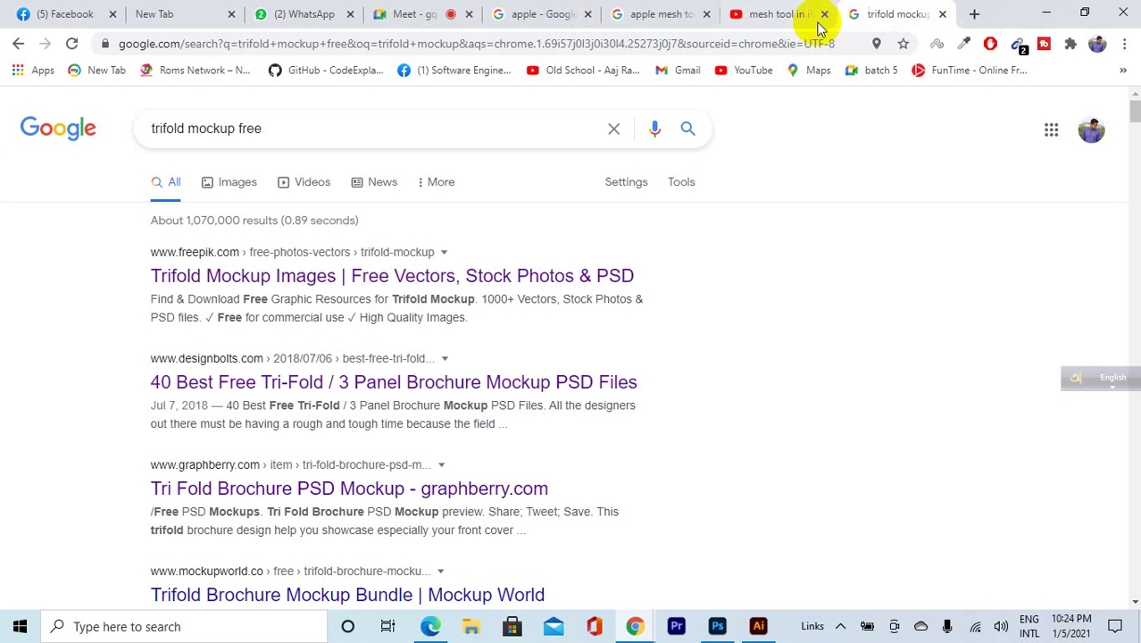
left_click(433, 14)
mouse_move(528, 207)
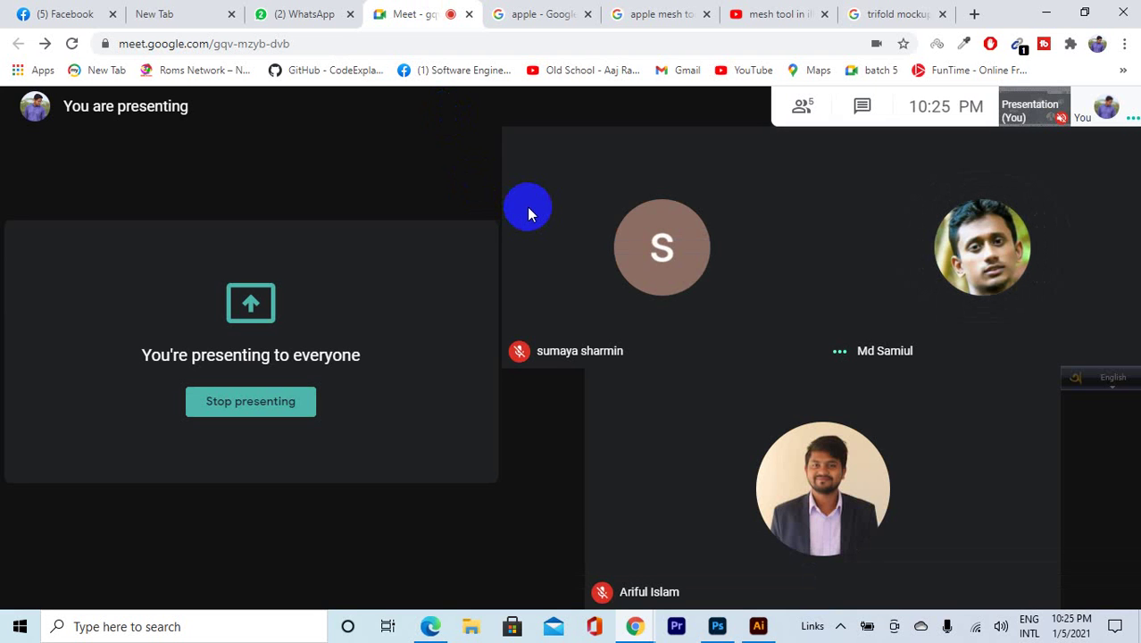
Switch to Microsoft Edge, reload the Facebook page and move the floating keyboard language bar up over the title bar.
left_click_drag(483, 625, 449, 631)
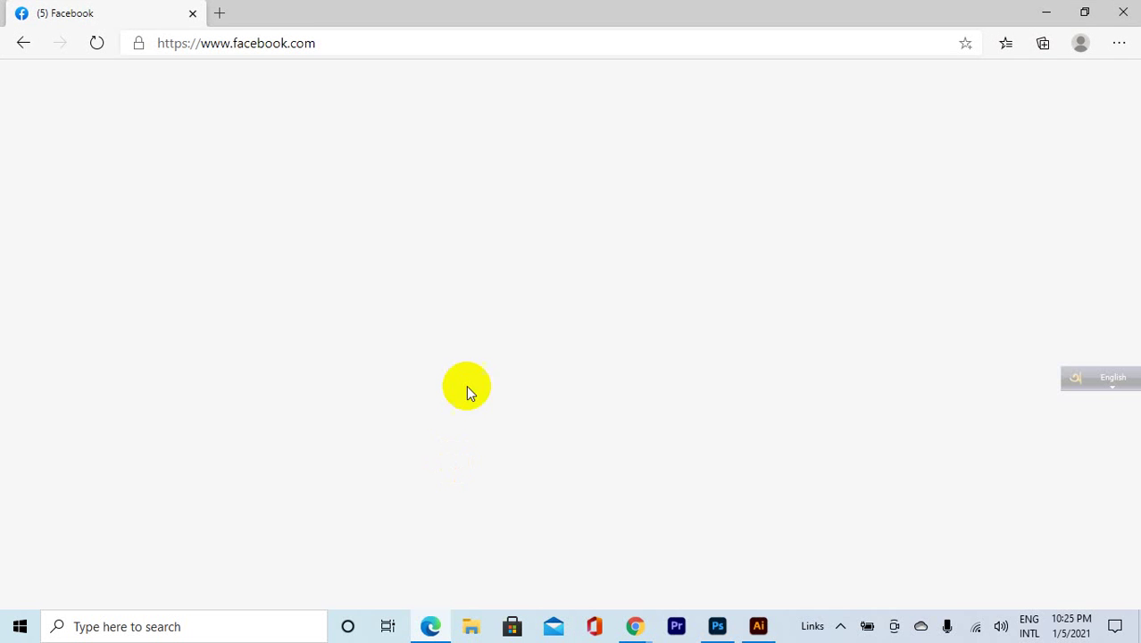
left_click(105, 42)
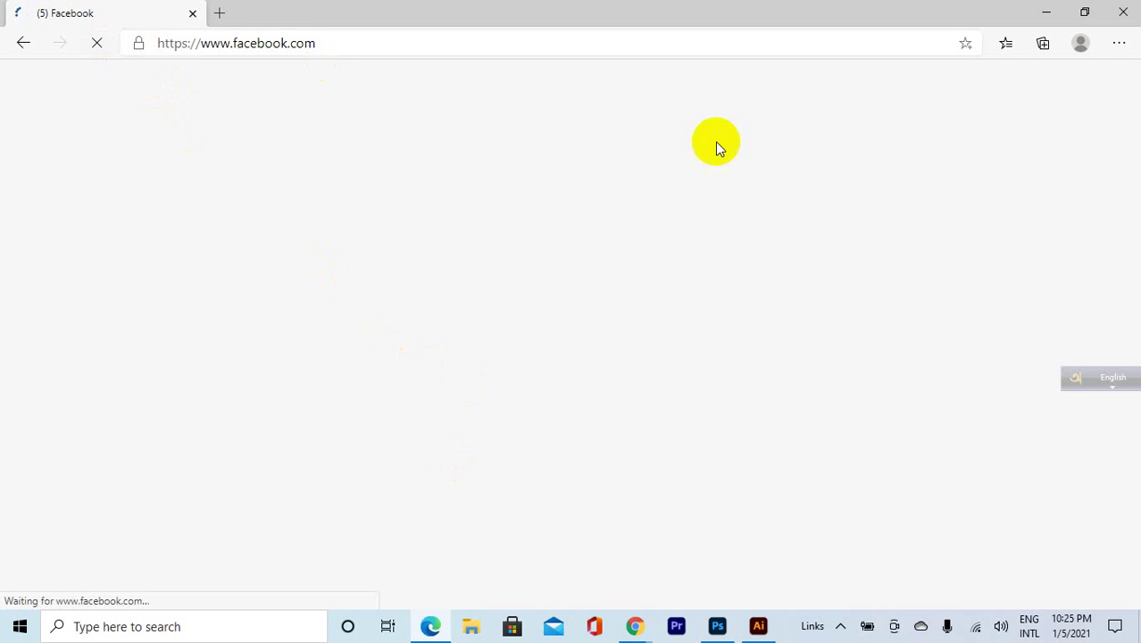
left_click_drag(1076, 378, 604, 8)
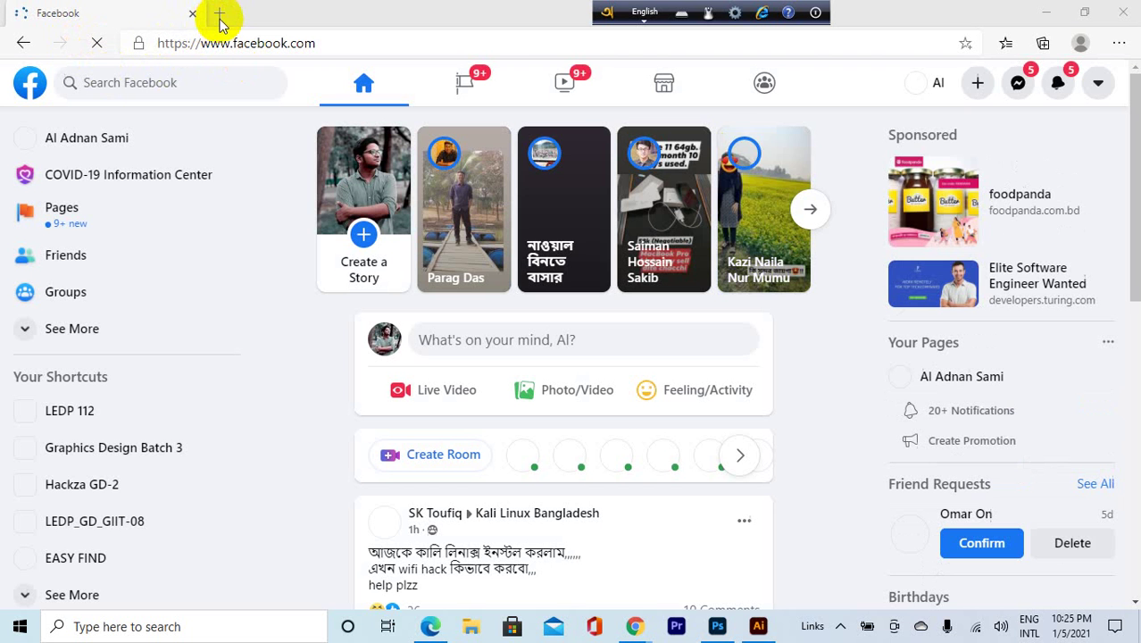
Find the "graphics learning" group among the Messenger conversations on Facebook and open its chat.
left_click(1053, 96)
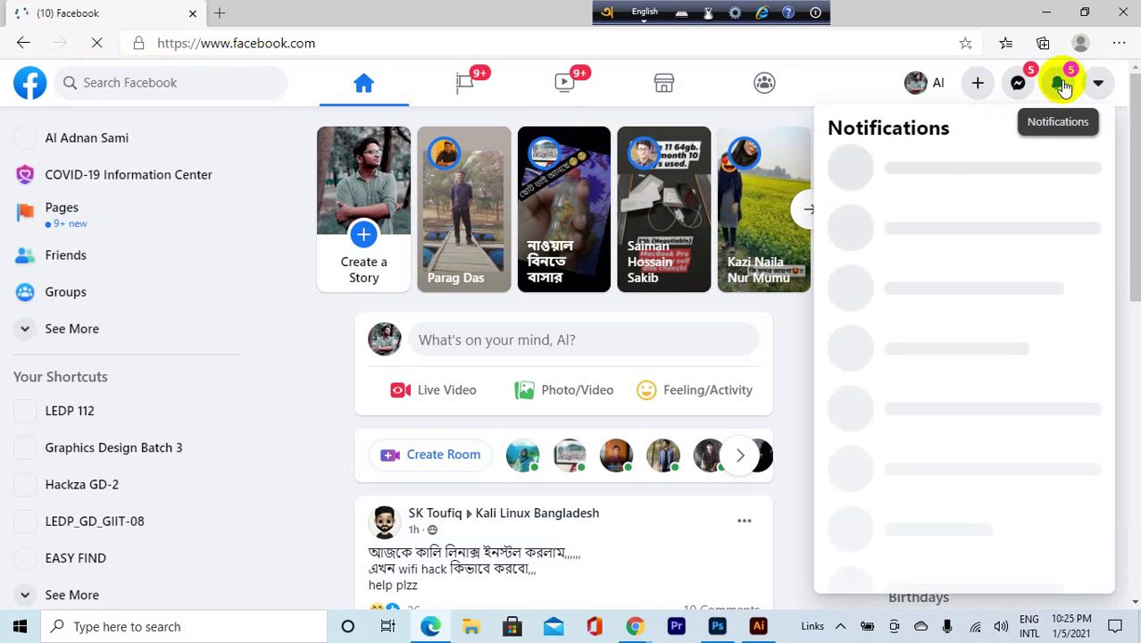
left_click(1063, 86)
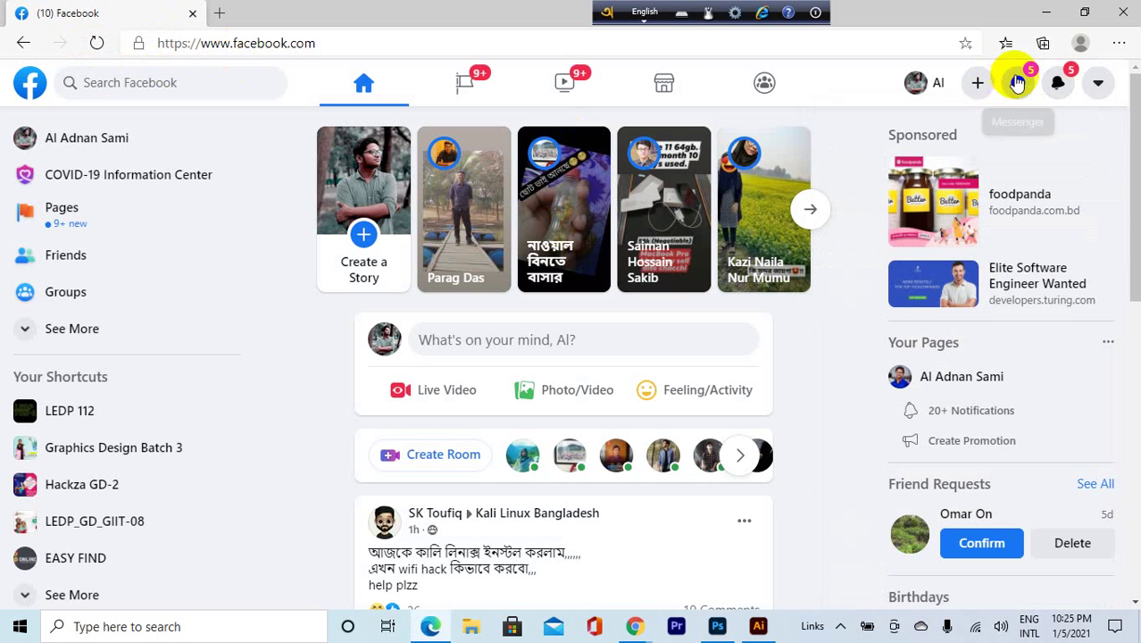
left_click(1019, 82)
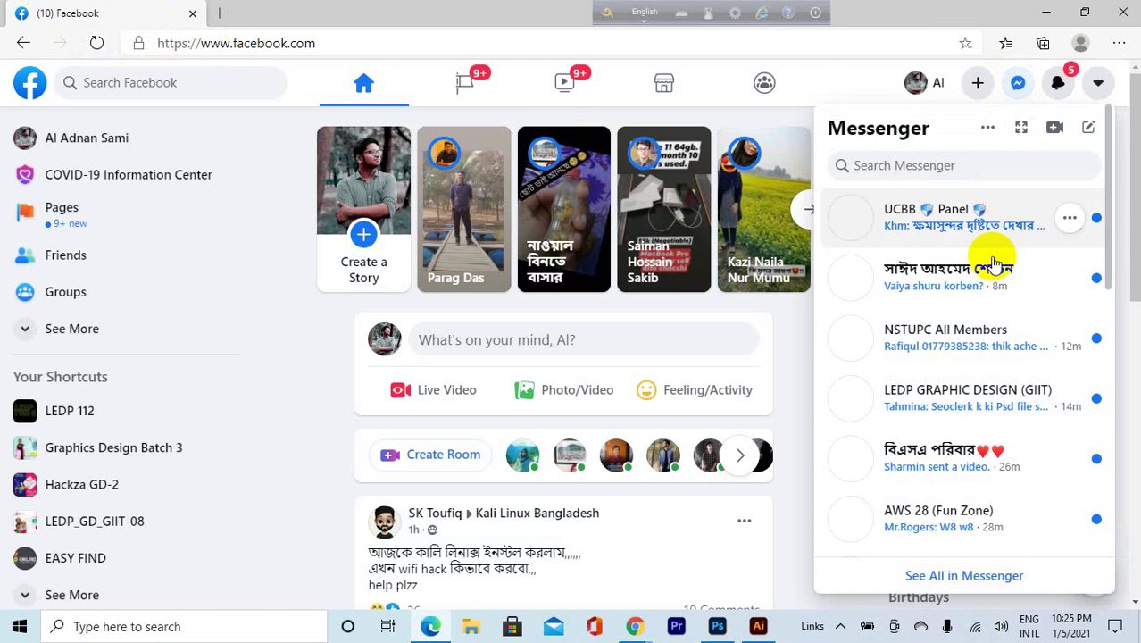
scroll(982, 331, "down", 1)
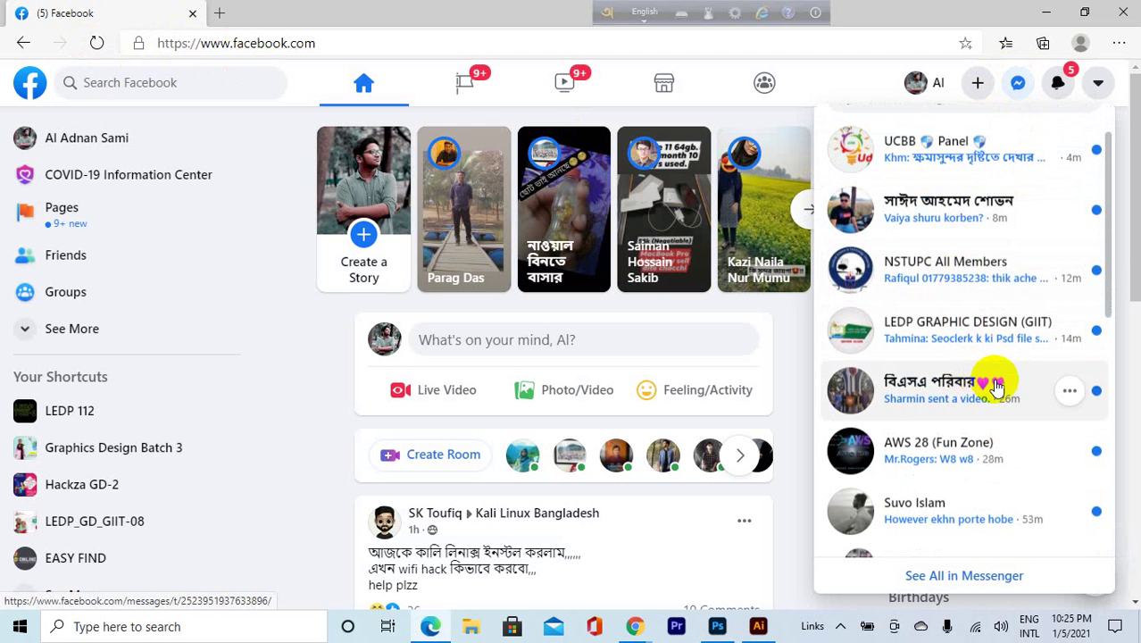
scroll(968, 204, "up", 1)
scroll(976, 361, "down", 2)
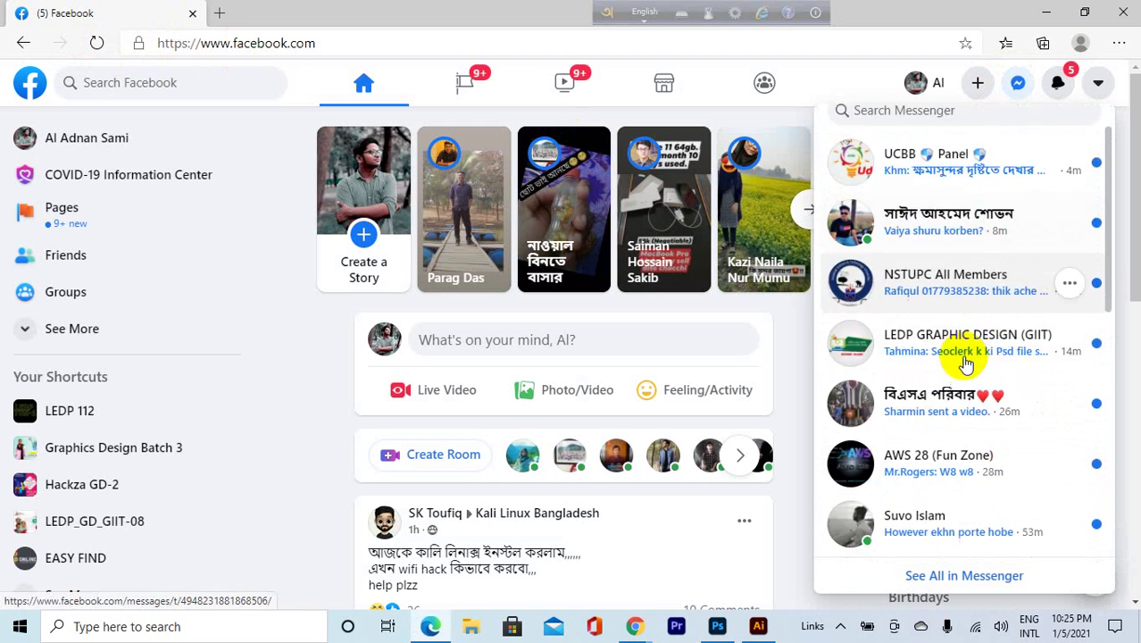
scroll(973, 400, "down", 6)
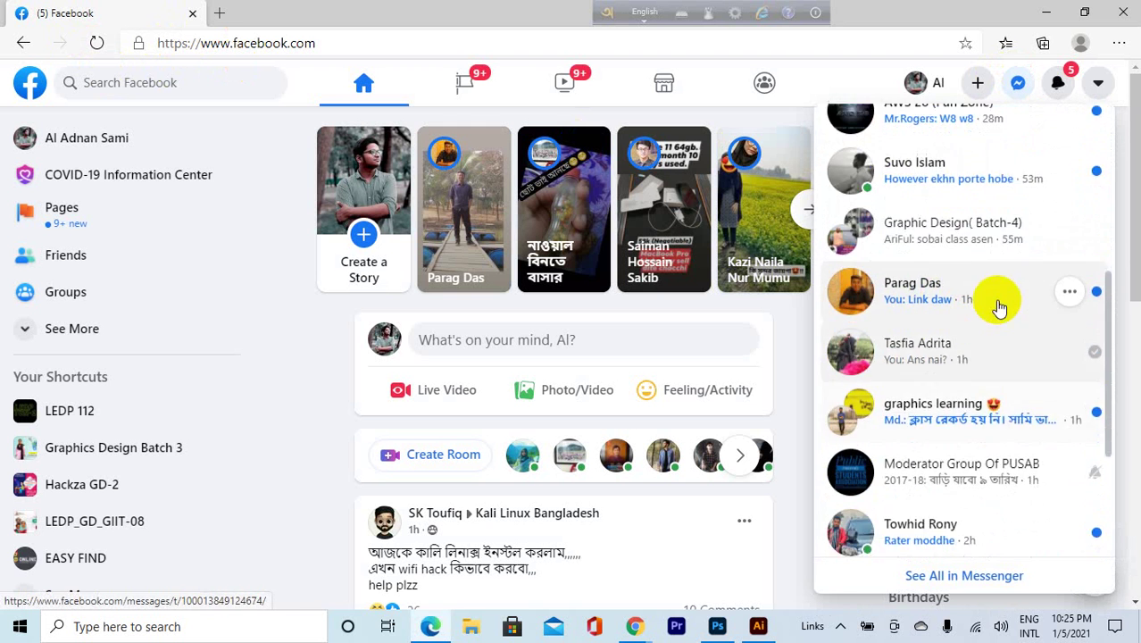
scroll(1000, 304, "down", 1)
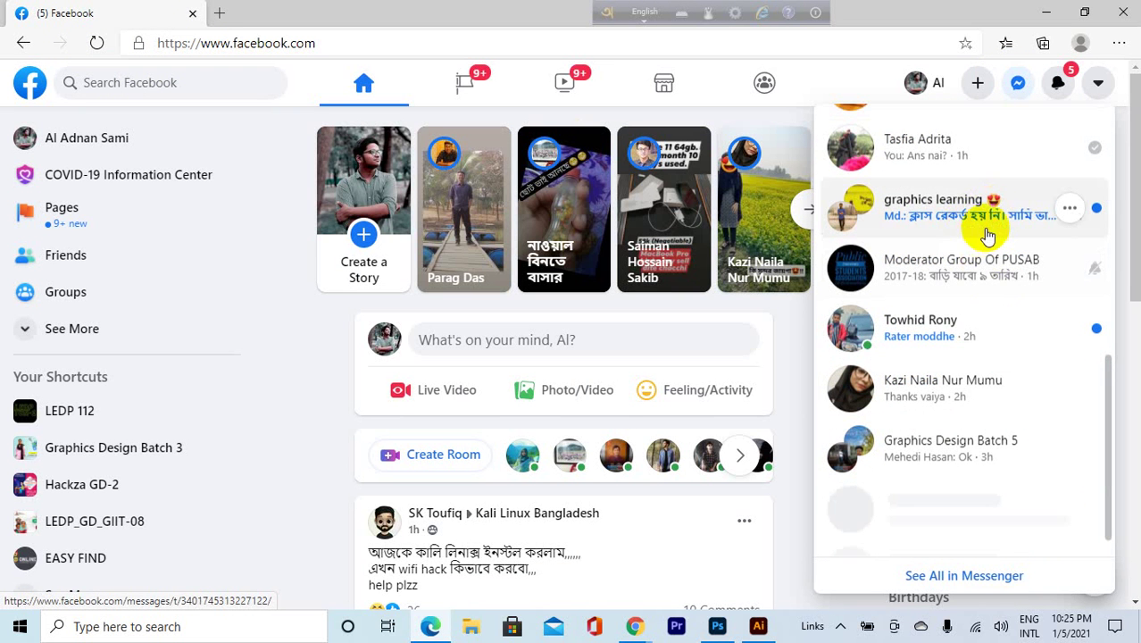
left_click(988, 228)
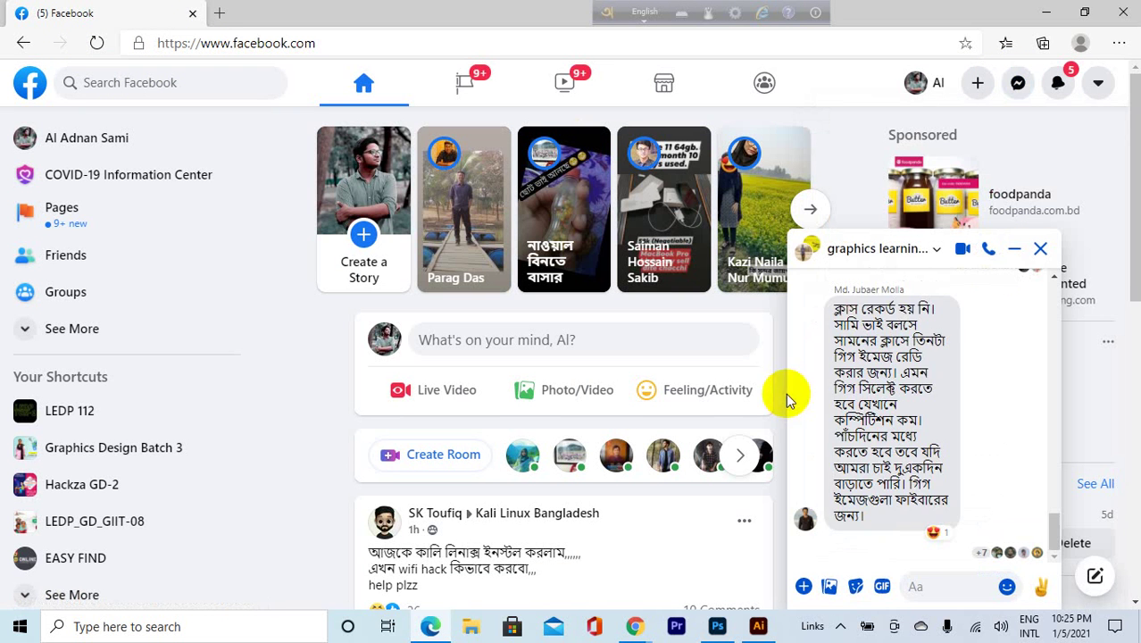
Open the shared KF Typography logo from the group chat and view the neighbouring designs, including the Company Name building logo.
scroll(967, 437, "up", 5)
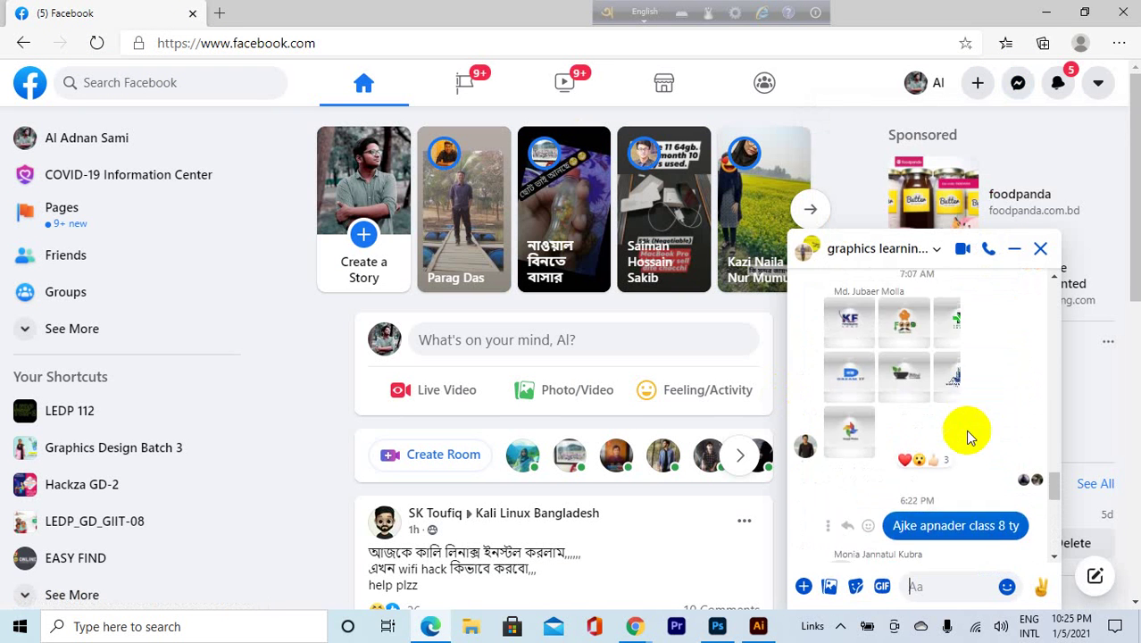
left_click(850, 359)
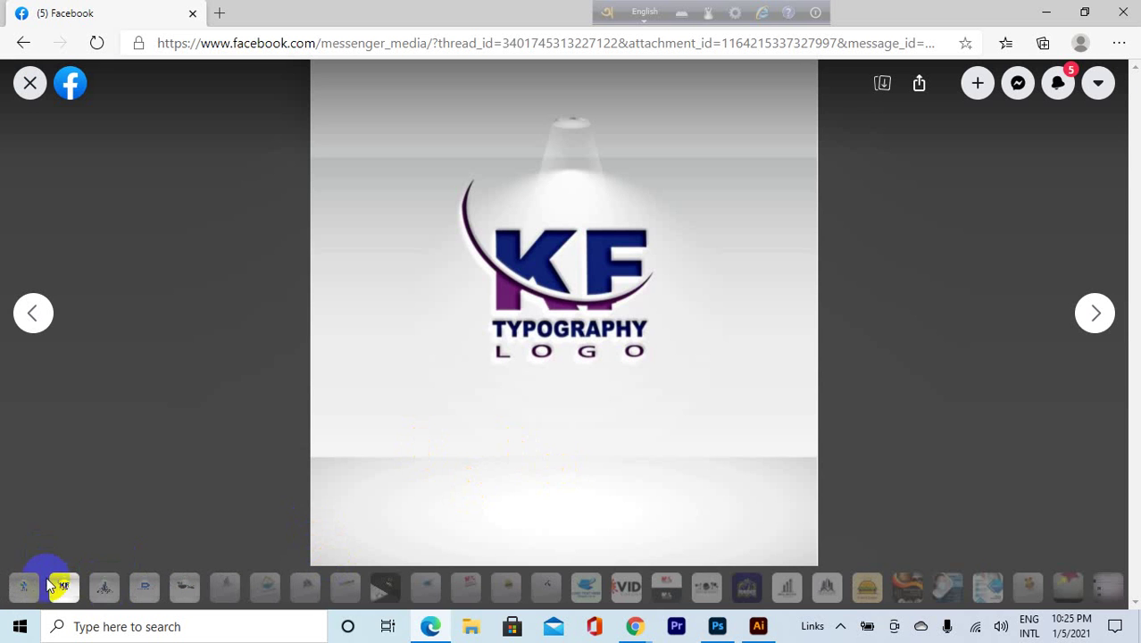
left_click(20, 589)
left_click(100, 598)
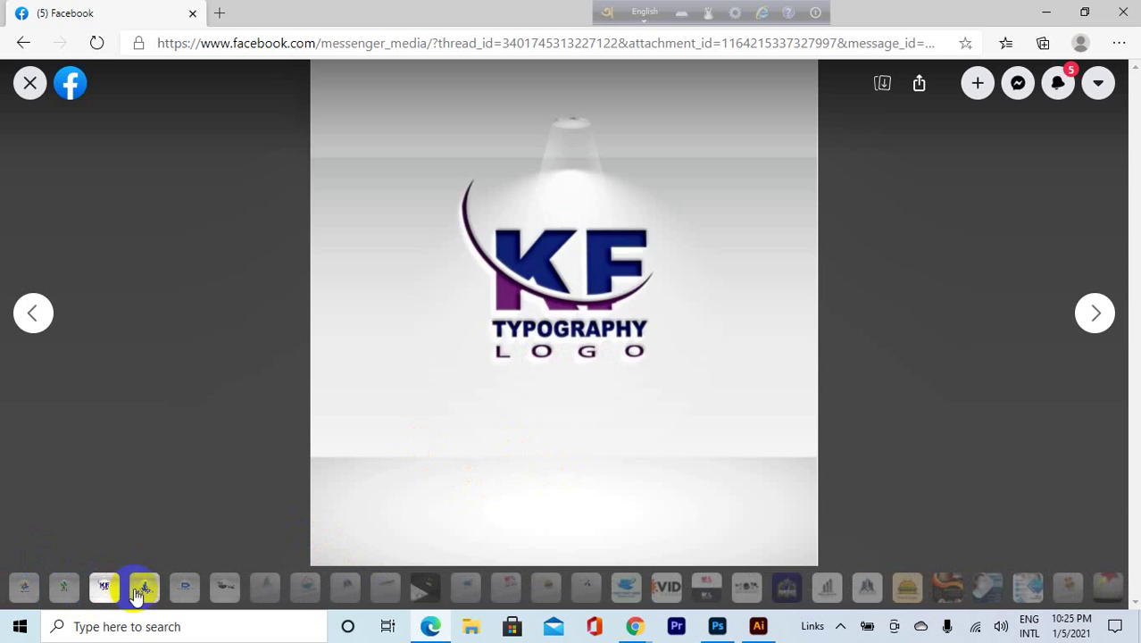
left_click(145, 590)
left_click(183, 589)
left_click(148, 589)
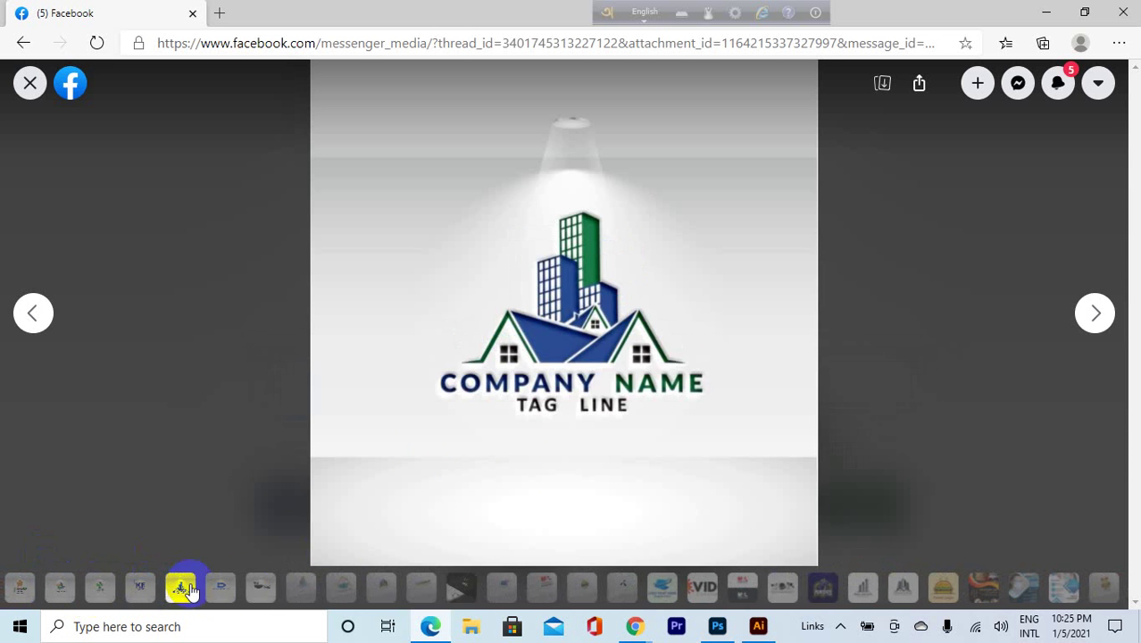
Go through the Dream IT, Real State handshake house and COVID-19 logo designs in the chat's image viewer.
left_click(246, 587)
left_click(270, 591)
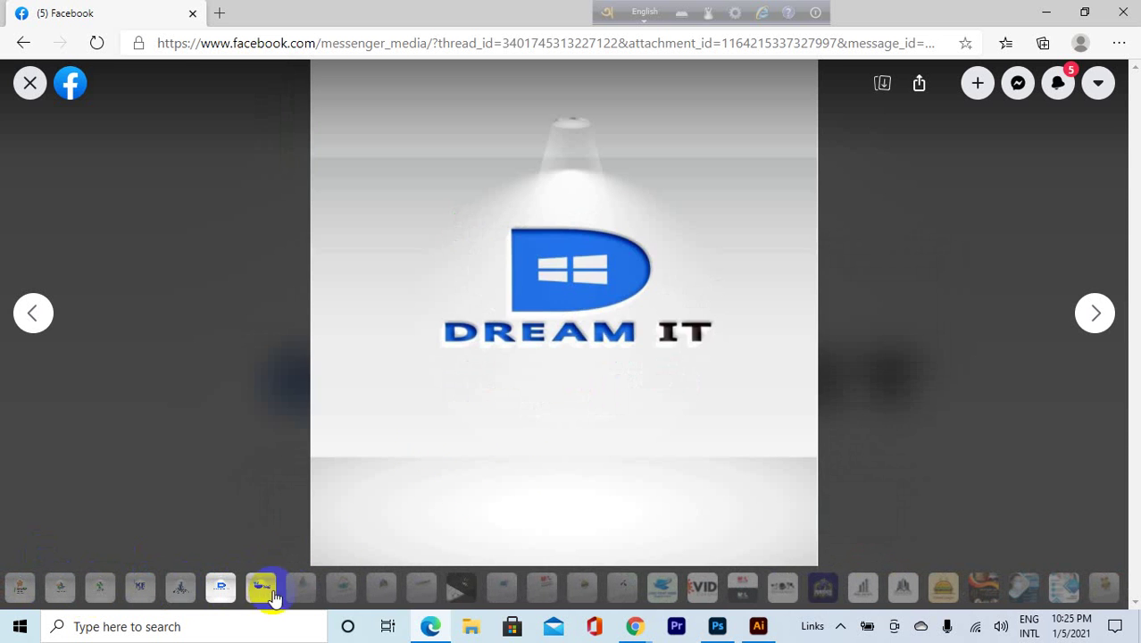
left_click(310, 597)
left_click(300, 591)
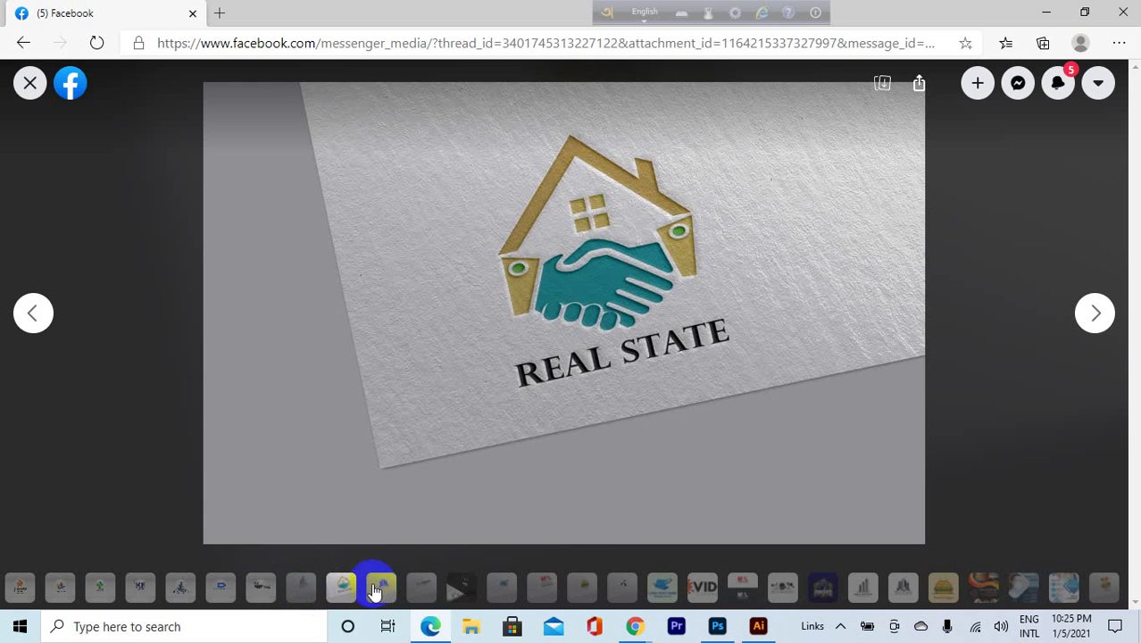
left_click(379, 587)
left_click(424, 589)
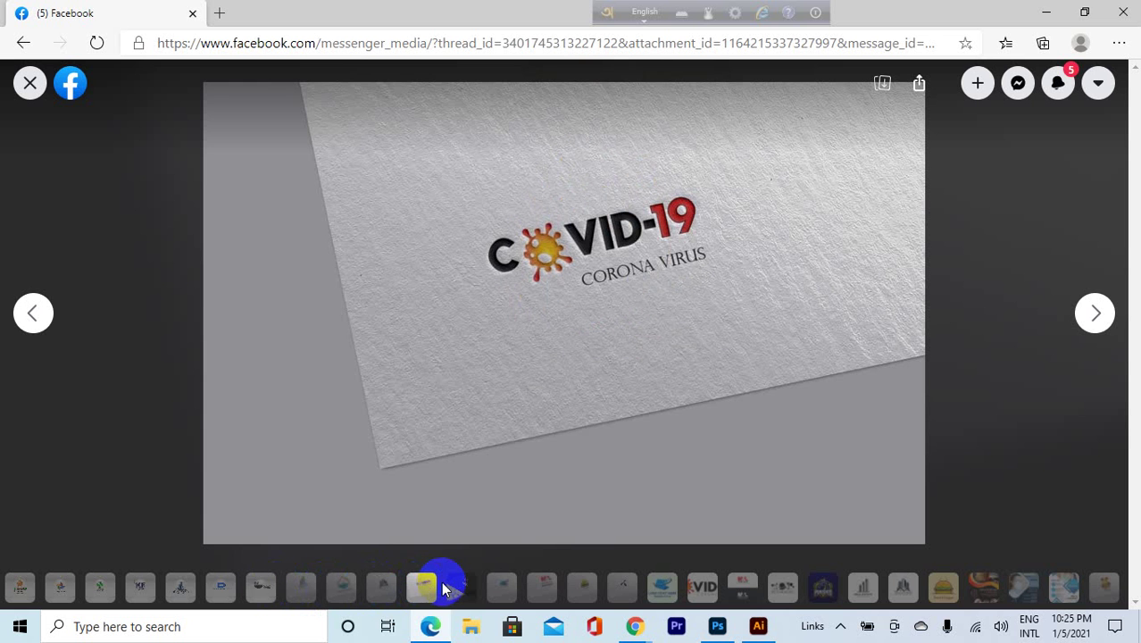
View the M&L Vehicle, burger Food Logo, blue three-petal and laptop Logo Text Here designs further along the image strip.
left_click(461, 587)
left_click(427, 587)
left_click(509, 583)
left_click(547, 585)
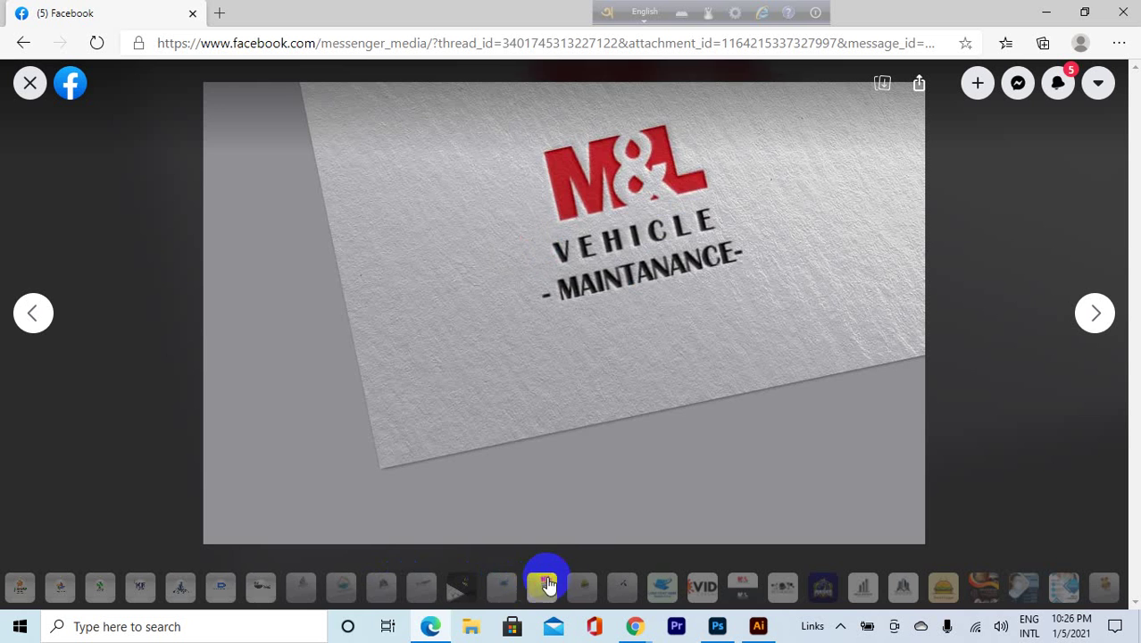
left_click(576, 589)
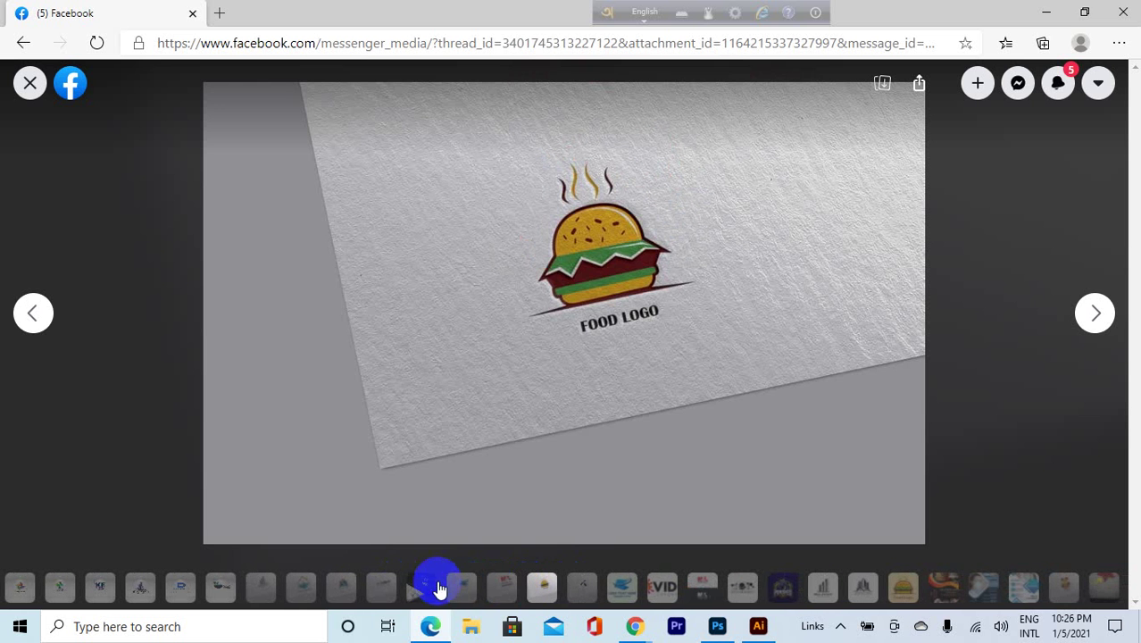
left_click(589, 598)
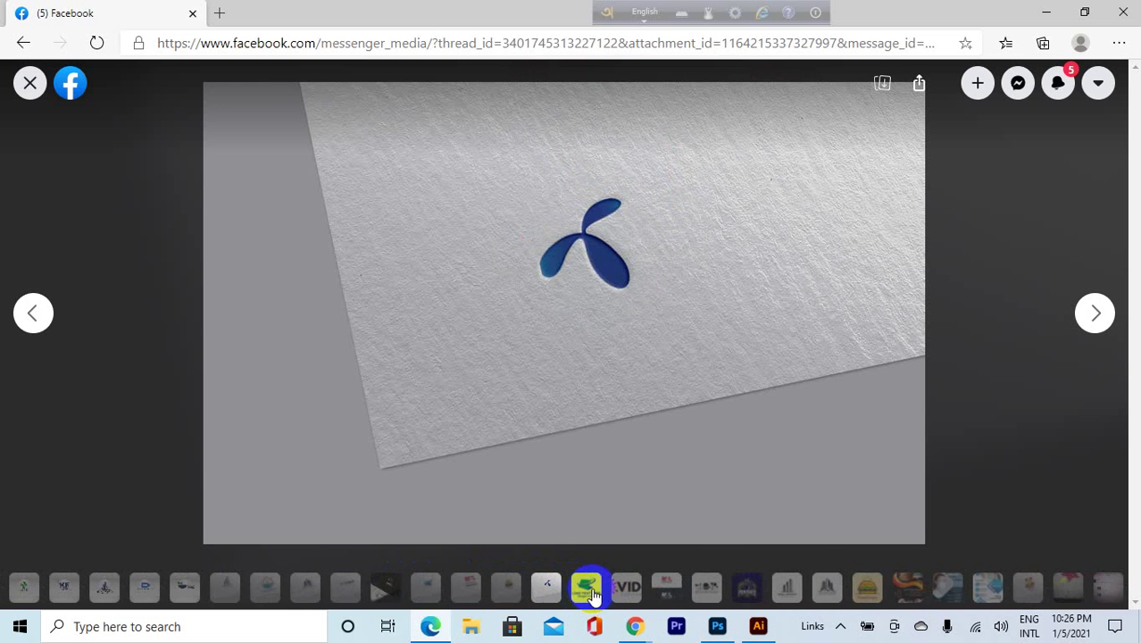
left_click(587, 596)
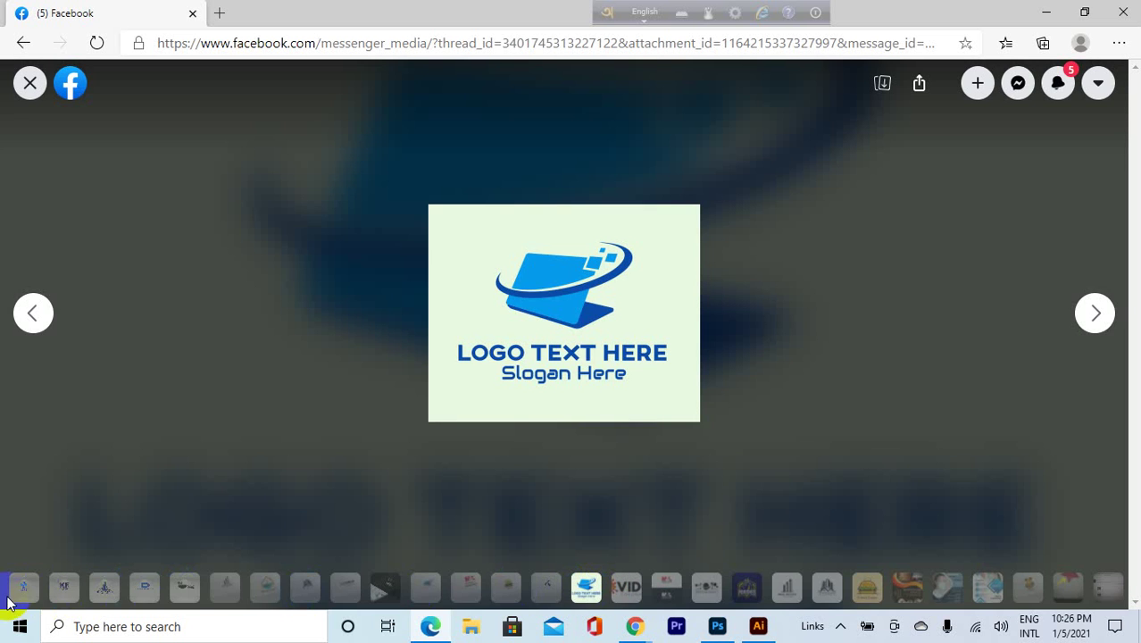
Return to the first shared images and review the designs from the food chef and Google Photos logos through Dream IT.
left_click(24, 587)
left_click(22, 587)
left_click(59, 586)
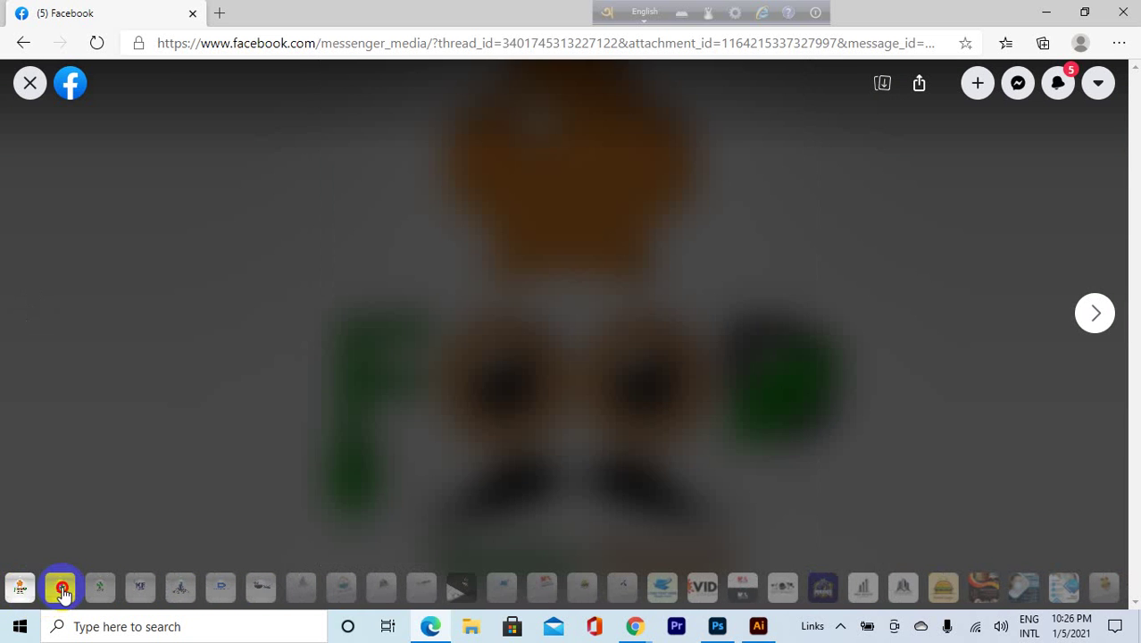
left_click(22, 587)
left_click(99, 590)
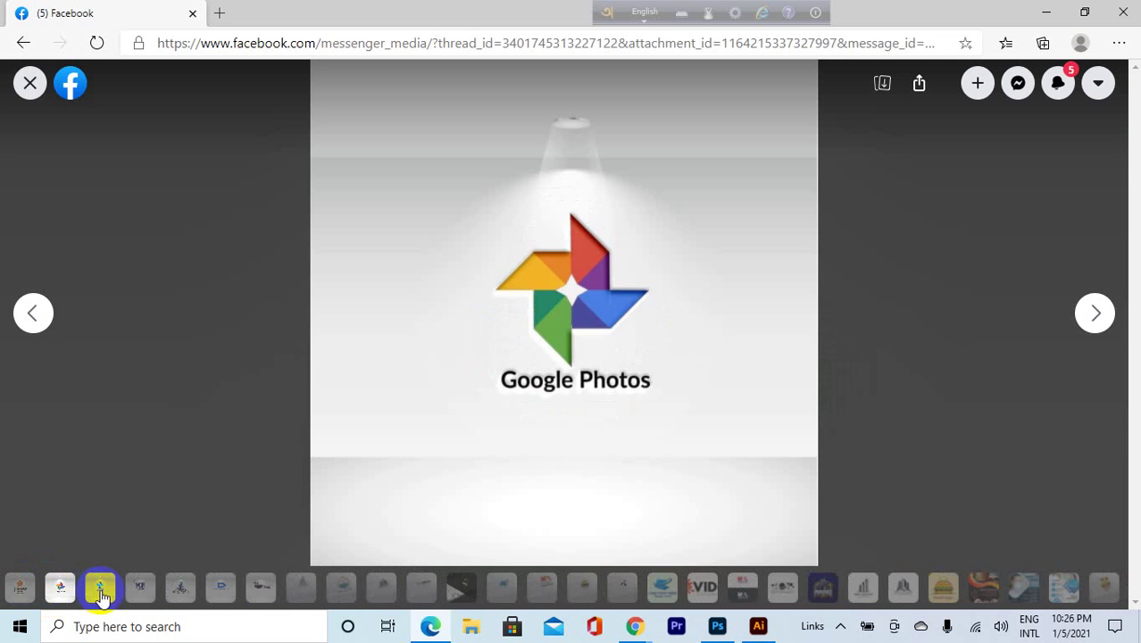
left_click(140, 589)
left_click(184, 589)
left_click(219, 590)
left_click(261, 591)
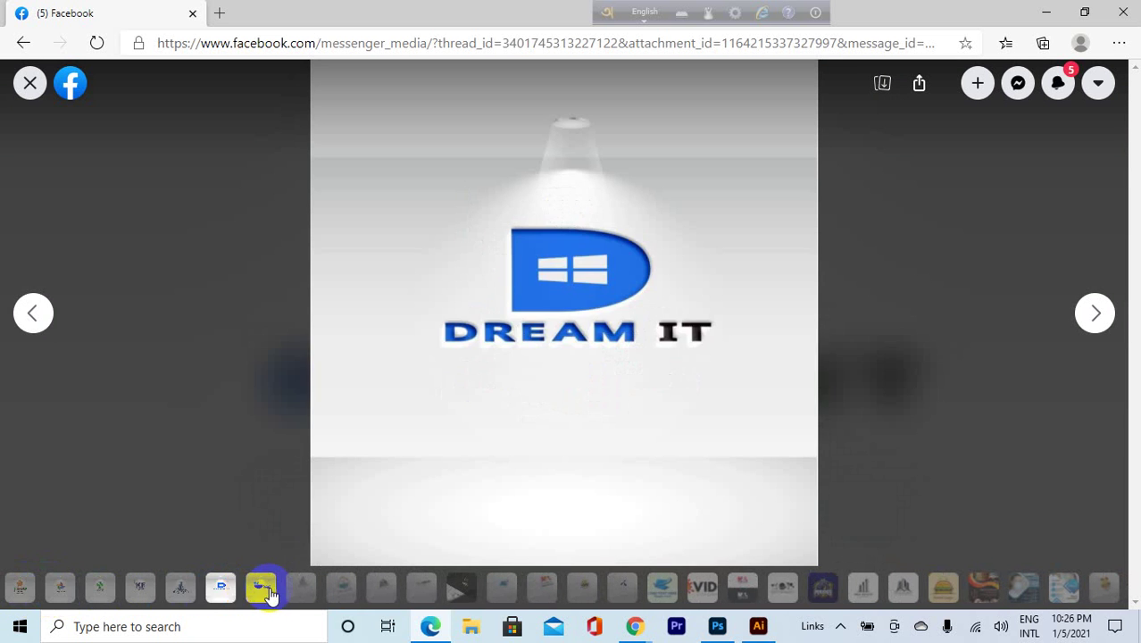
Review the remaining shared logos again, from The Stovali Group through the burger Food Logo to the laptop logo with the slogan.
left_click(301, 591)
left_click(337, 591)
left_click(378, 589)
left_click(419, 591)
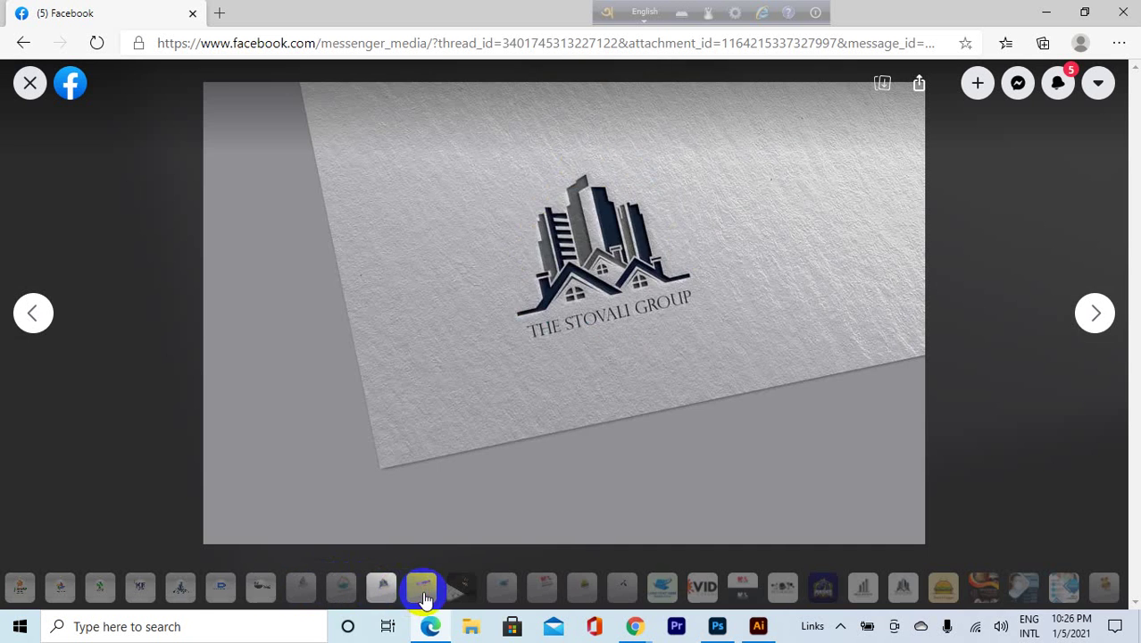
left_click(454, 593)
left_click(462, 593)
left_click(518, 597)
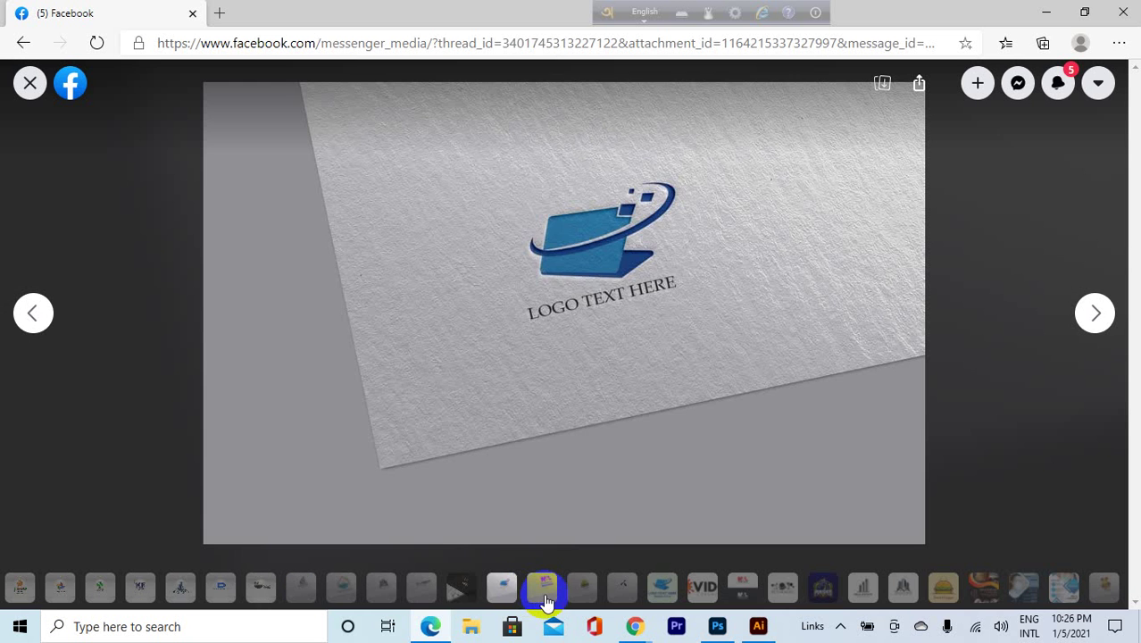
left_click(543, 600)
left_click(563, 600)
left_click(594, 600)
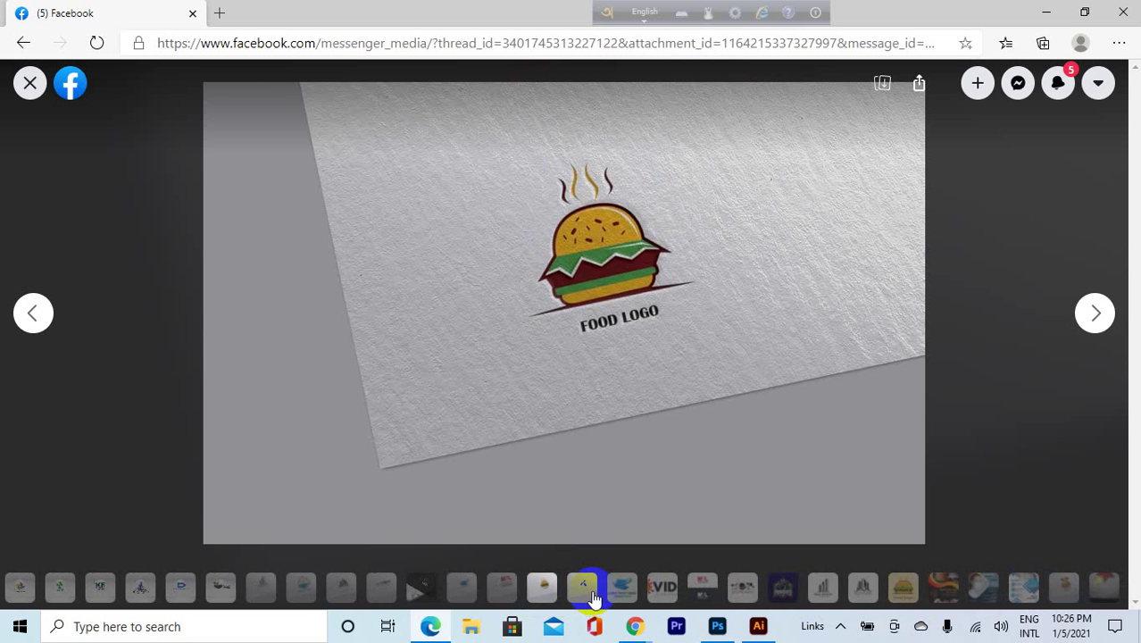
left_click(594, 600)
left_click(594, 597)
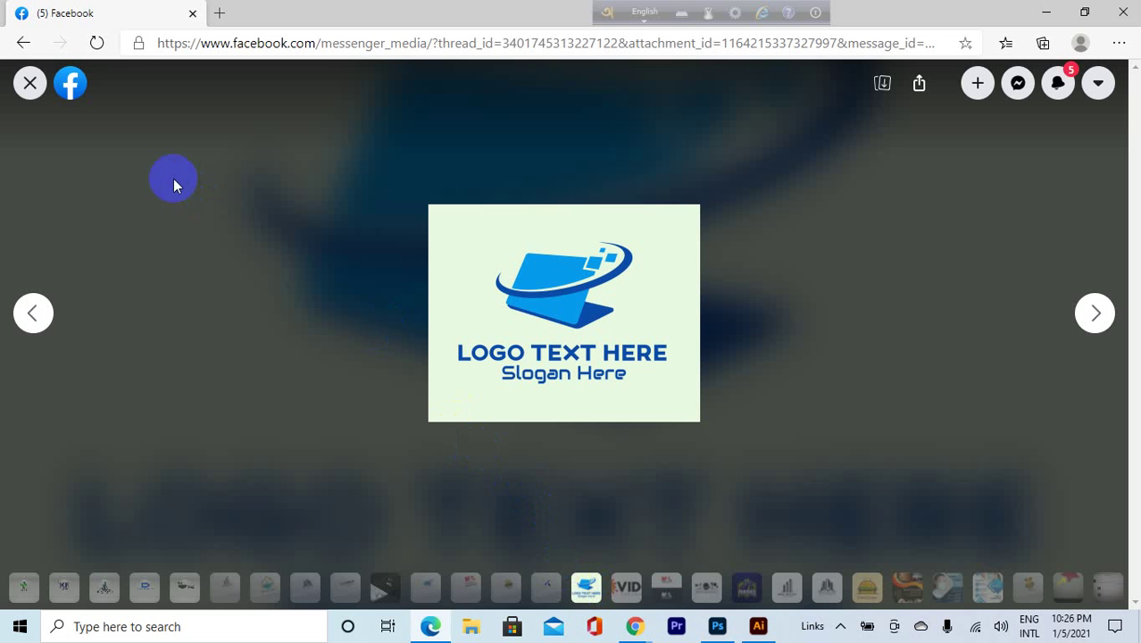
Close the image viewer and minimize the Facebook browser window to return to the Google Meet call in Chrome.
left_click(34, 87)
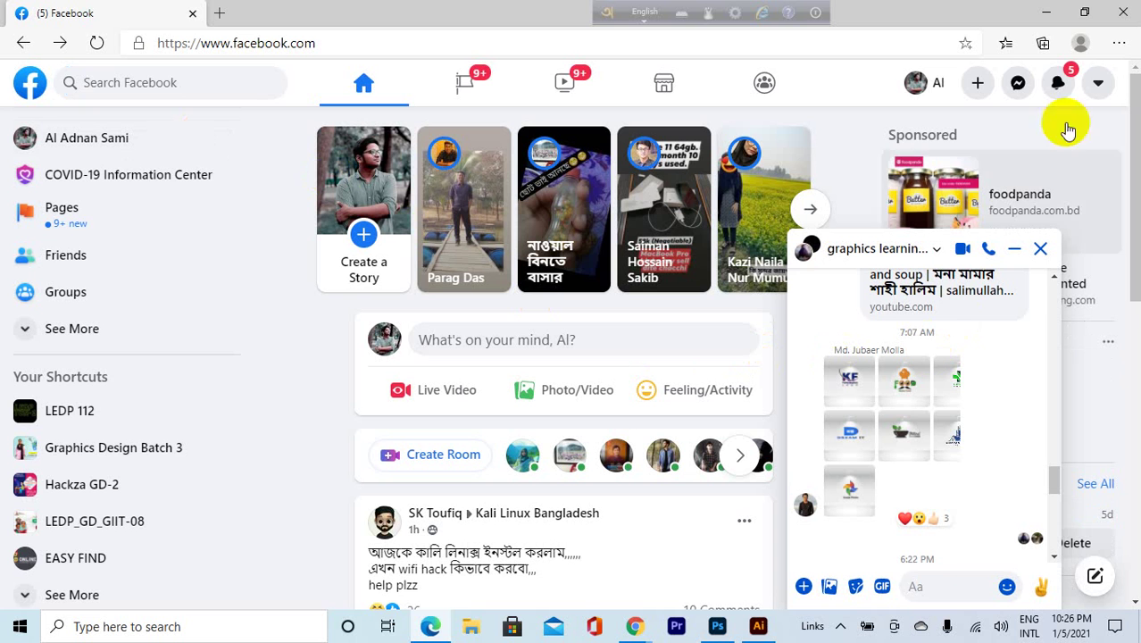
left_click(1047, 11)
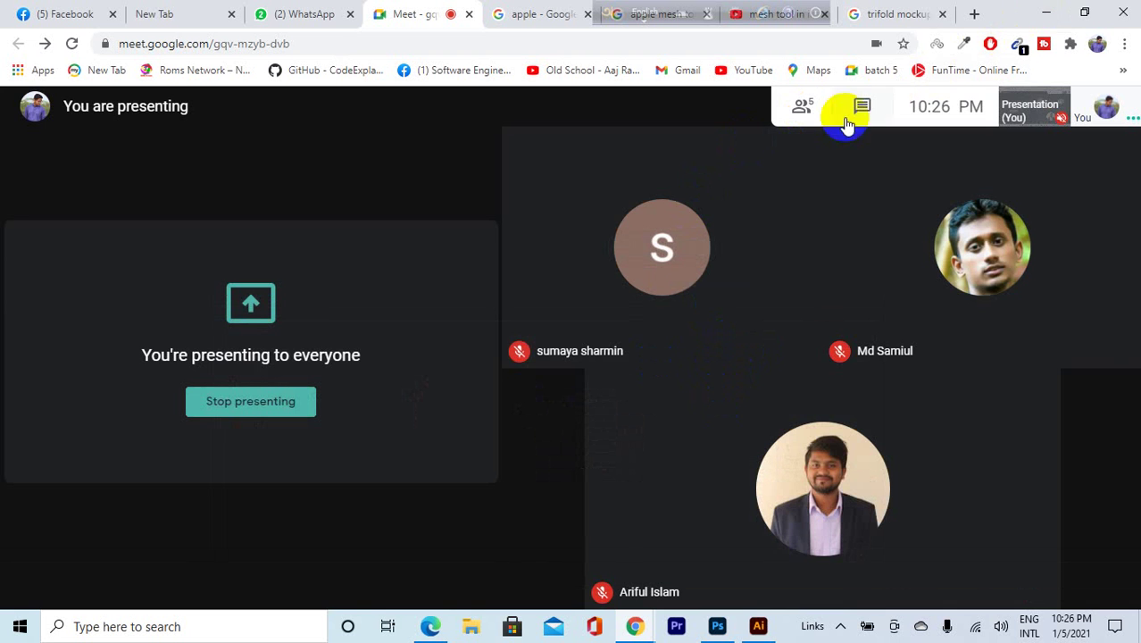
Move the floating Avro Keyboard bar off the browser tabs to the screen edge beside the meeting tiles.
mouse_move(605, 16)
left_mouse_down()
mouse_move(770, 143)
mouse_move(994, 166)
mouse_move(1100, 156)
left_mouse_up()
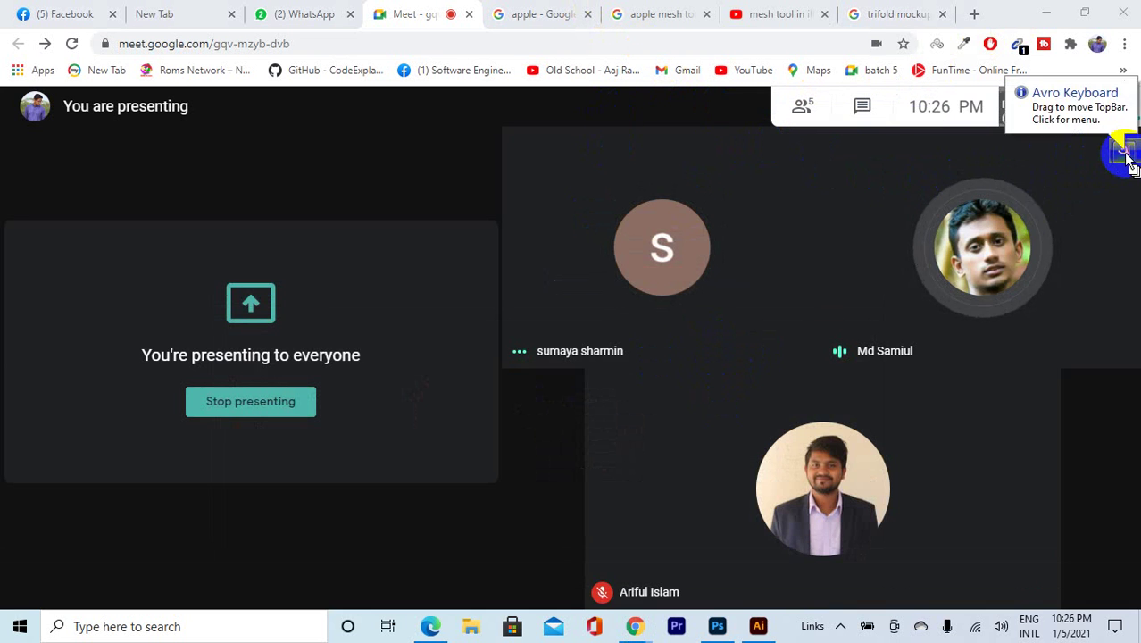
left_click(1125, 152)
left_click(883, 177)
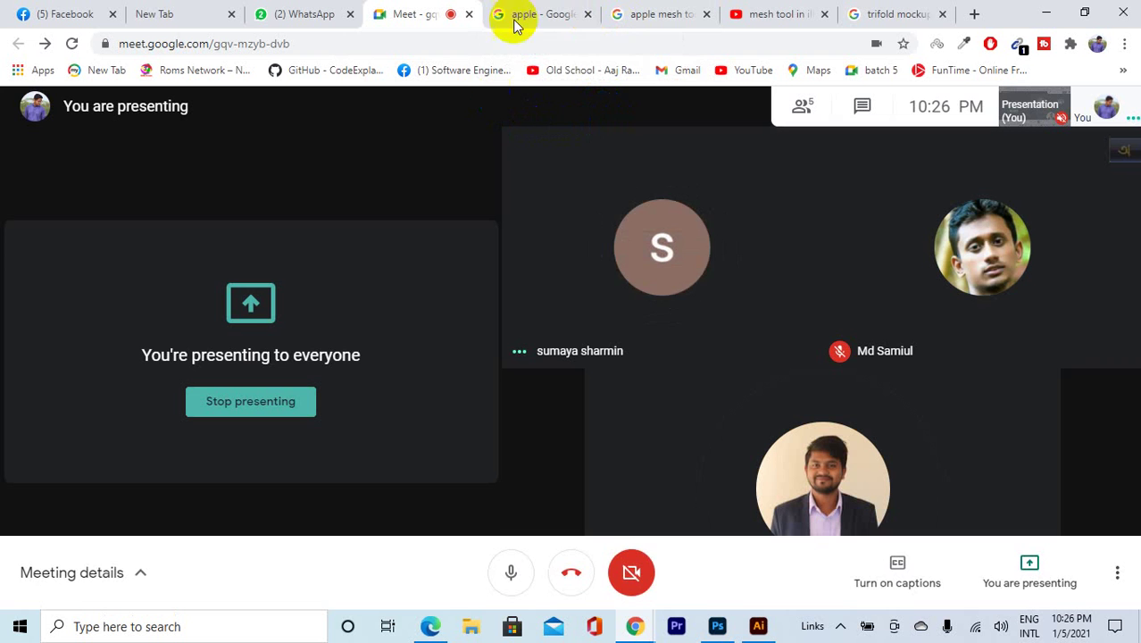
Close the apple, apple mesh tool, trifold mockup and New Tab browser tabs, keeping the Illustrator mesh tool video tab open.
left_click(592, 14)
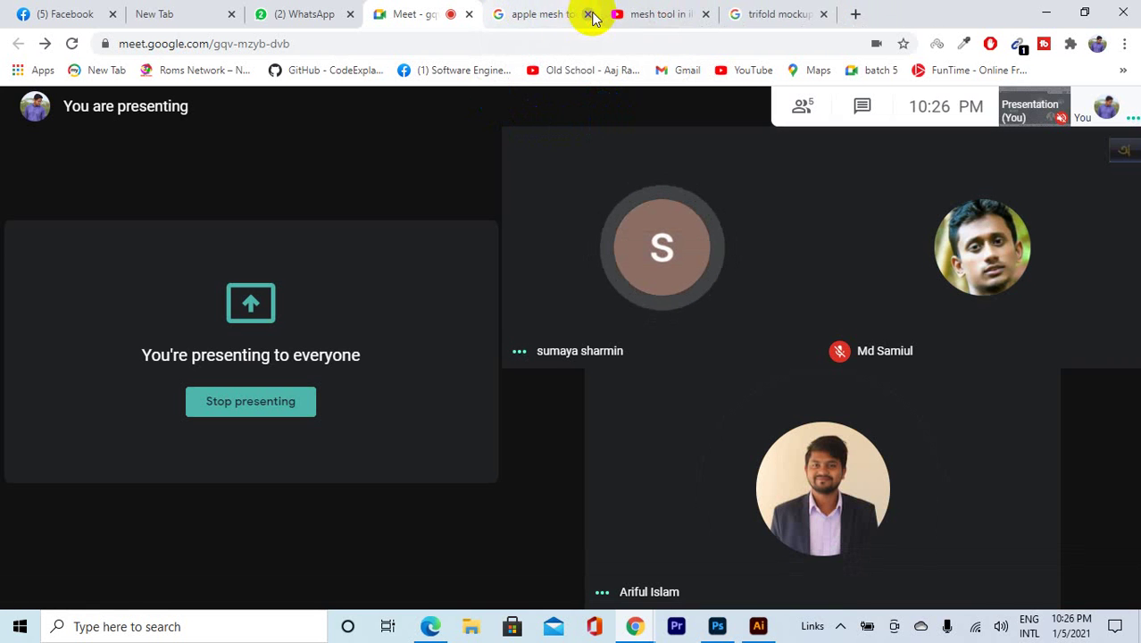
left_click(592, 14)
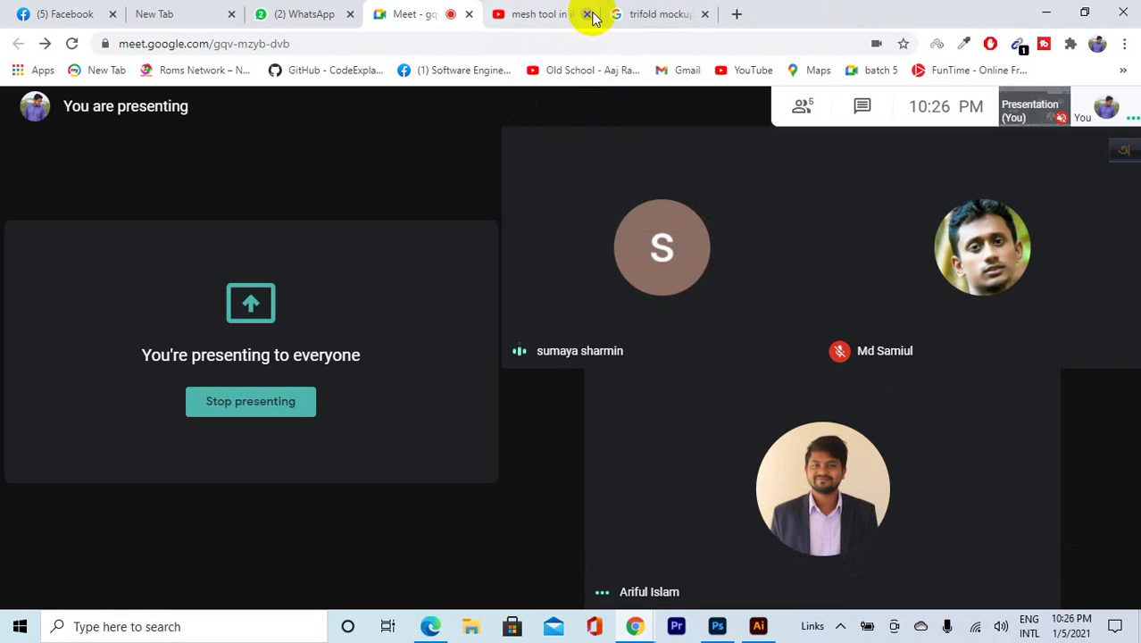
left_click(703, 14)
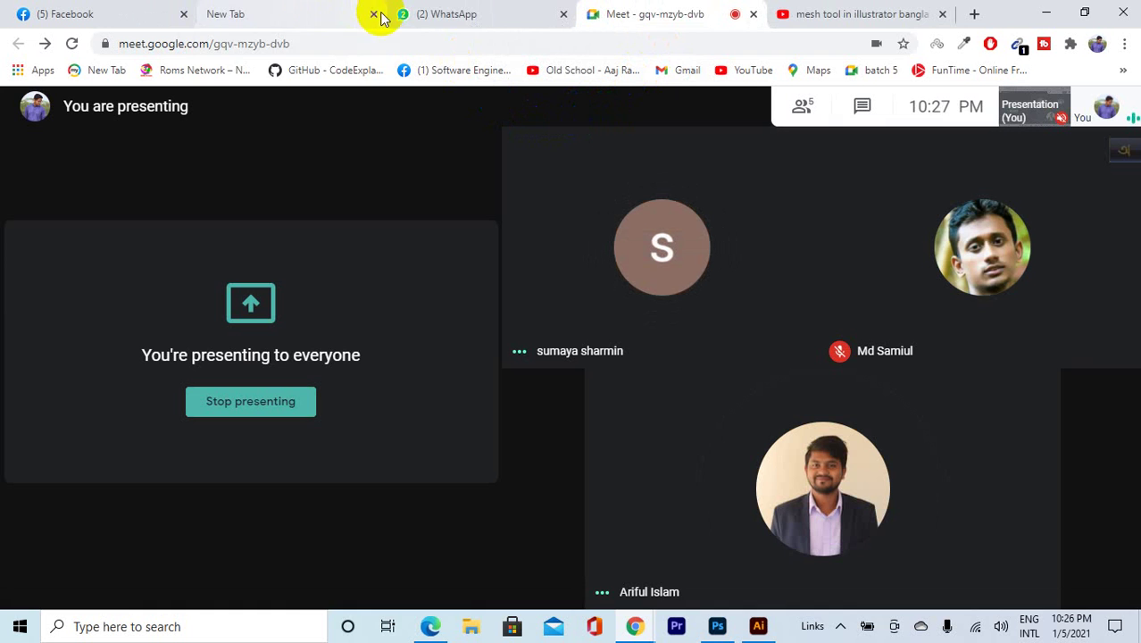
left_click(375, 15)
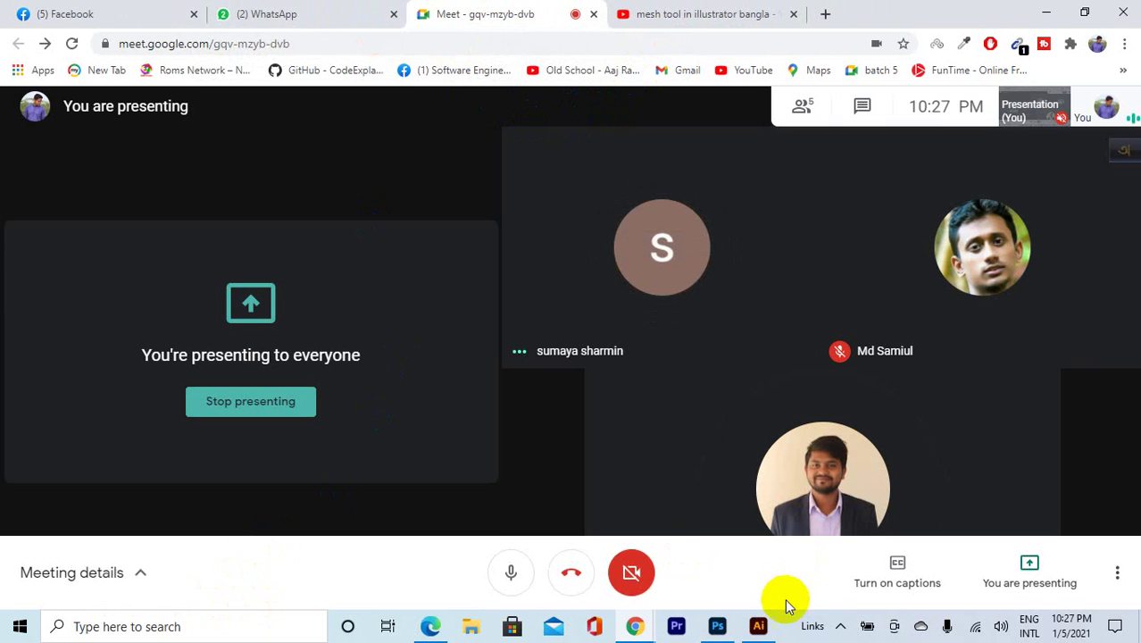